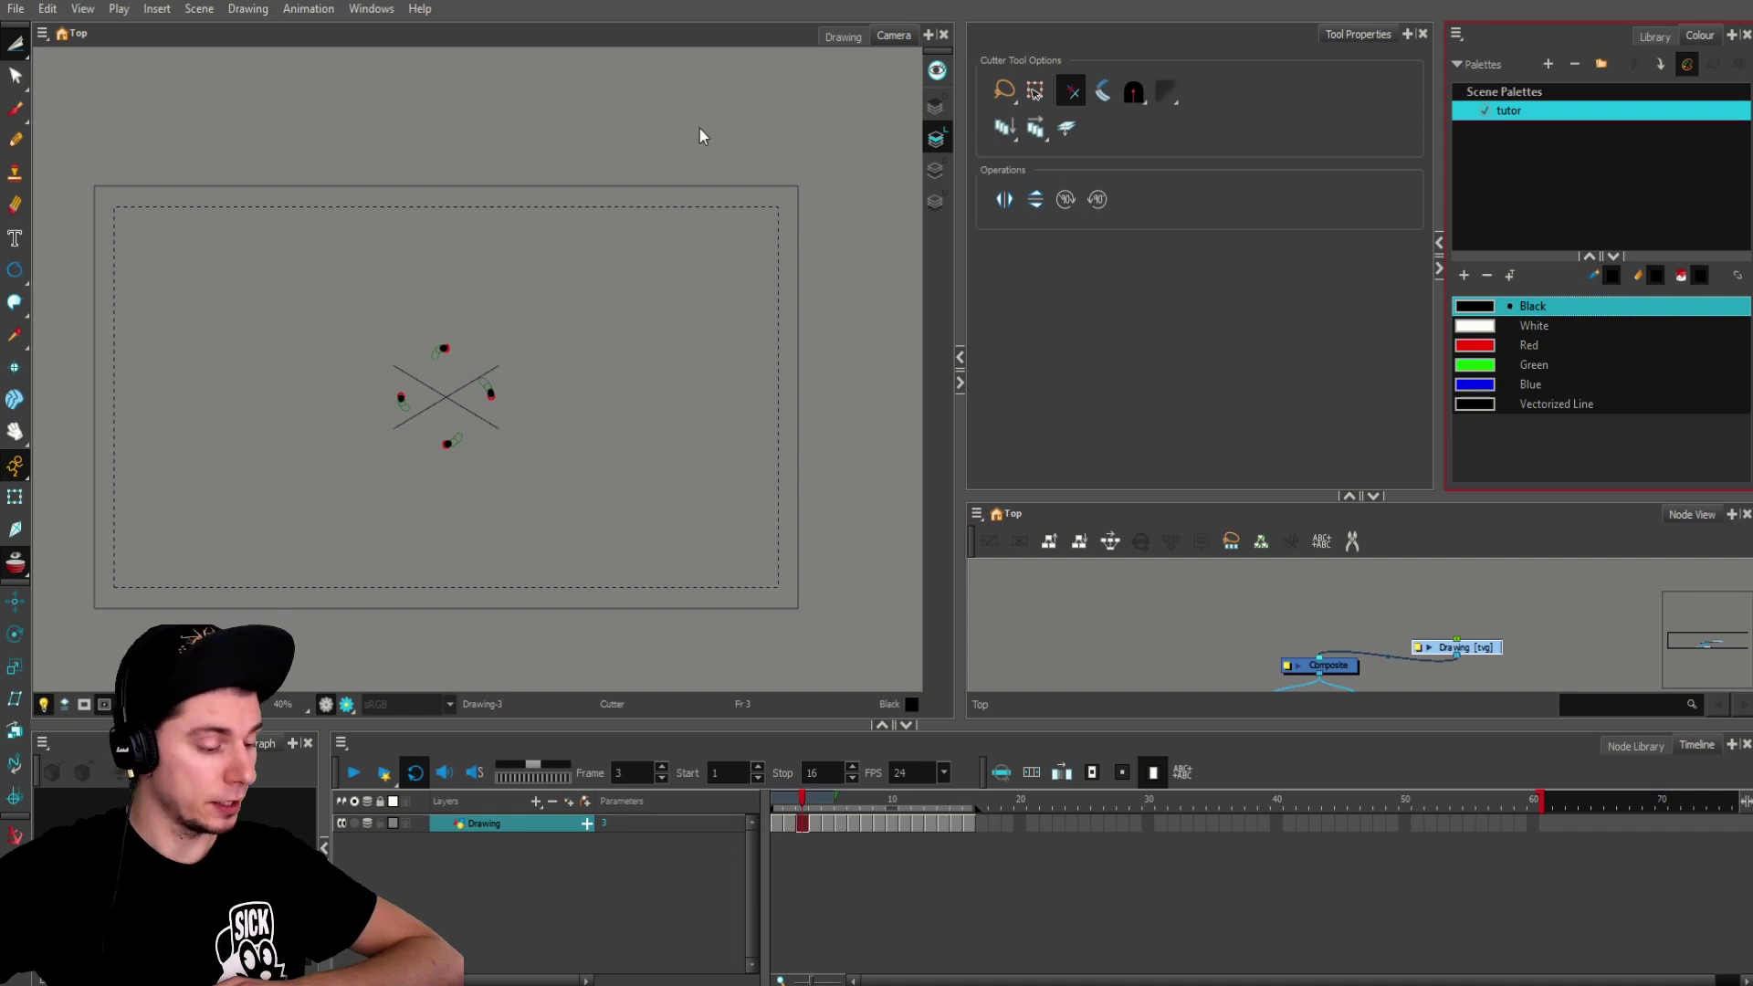
Step: Start playback of the frame-by-frame animation and scrub the timeline to frame 12
click(452, 862)
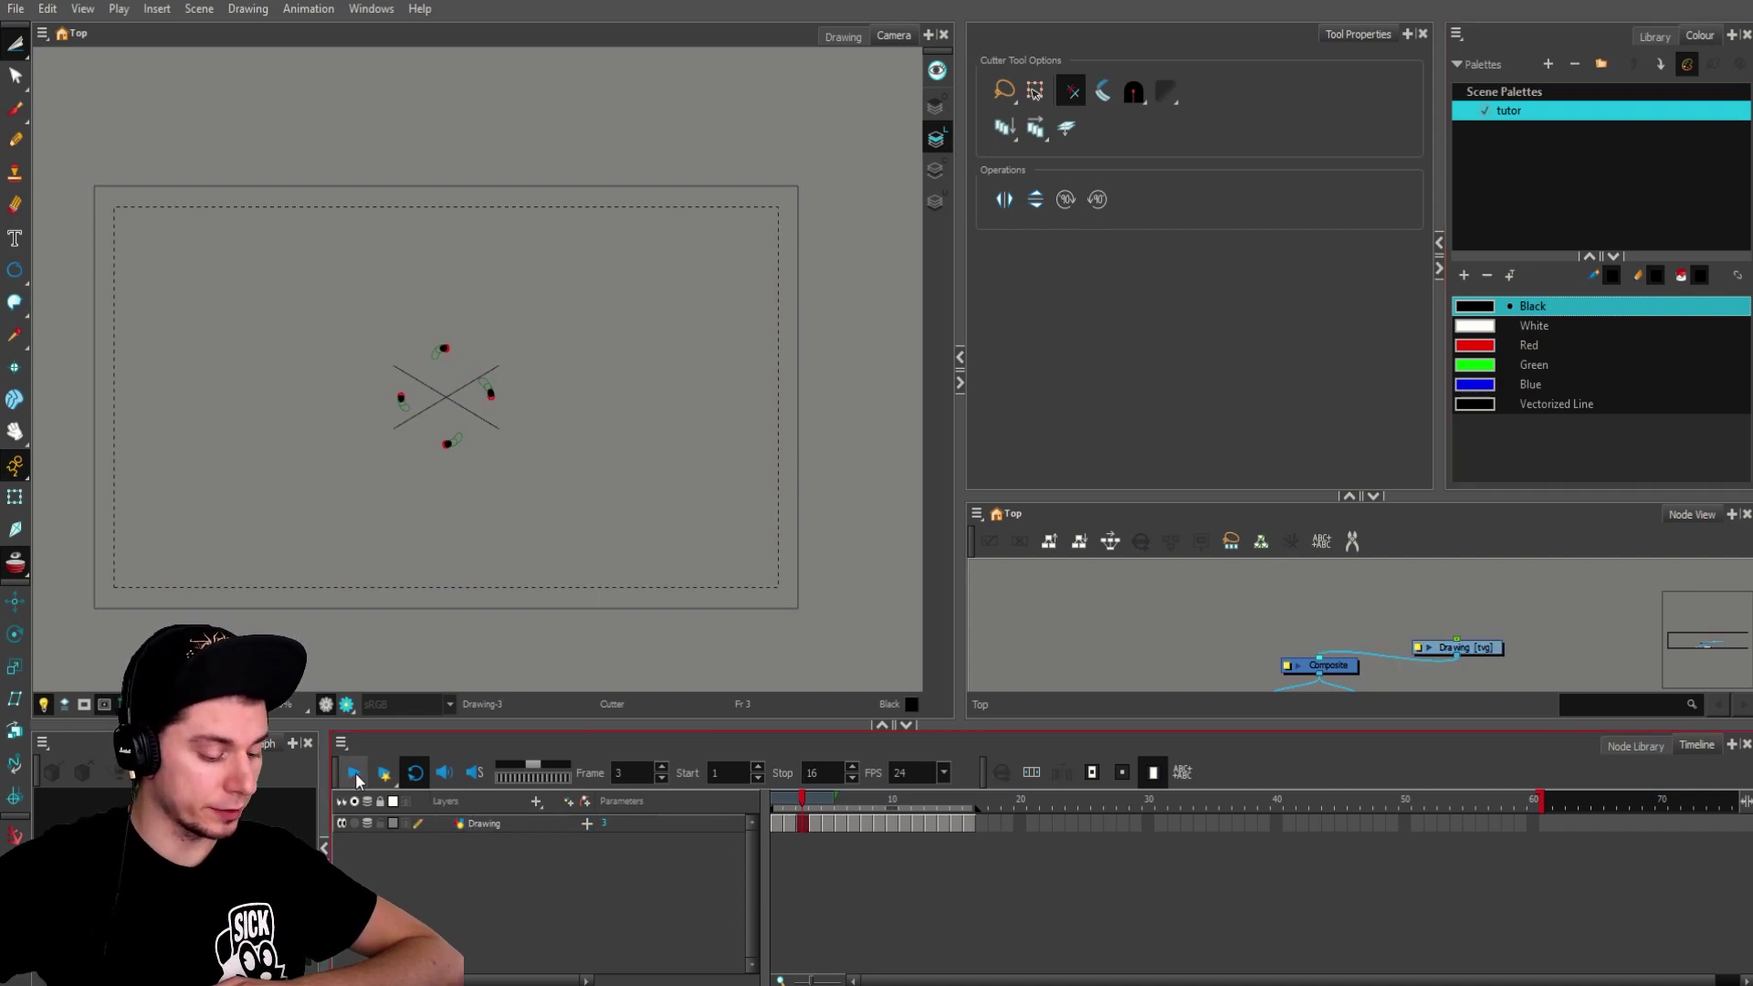
click(357, 778)
click(360, 779)
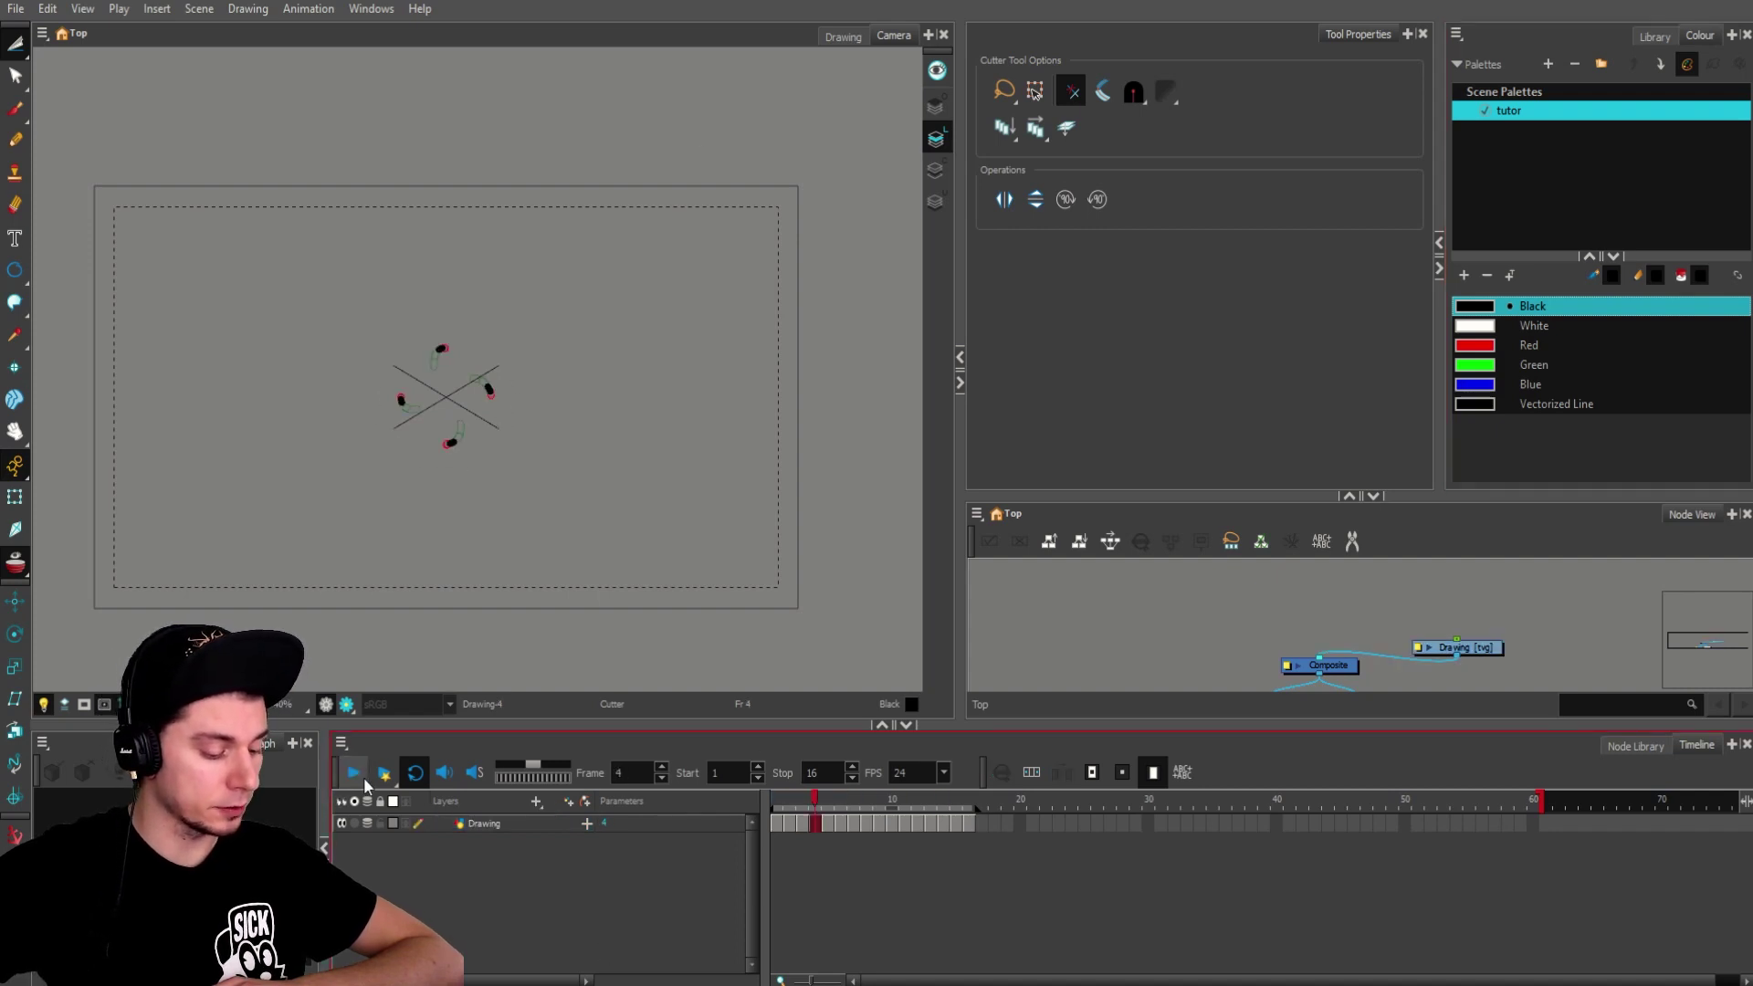
click(413, 775)
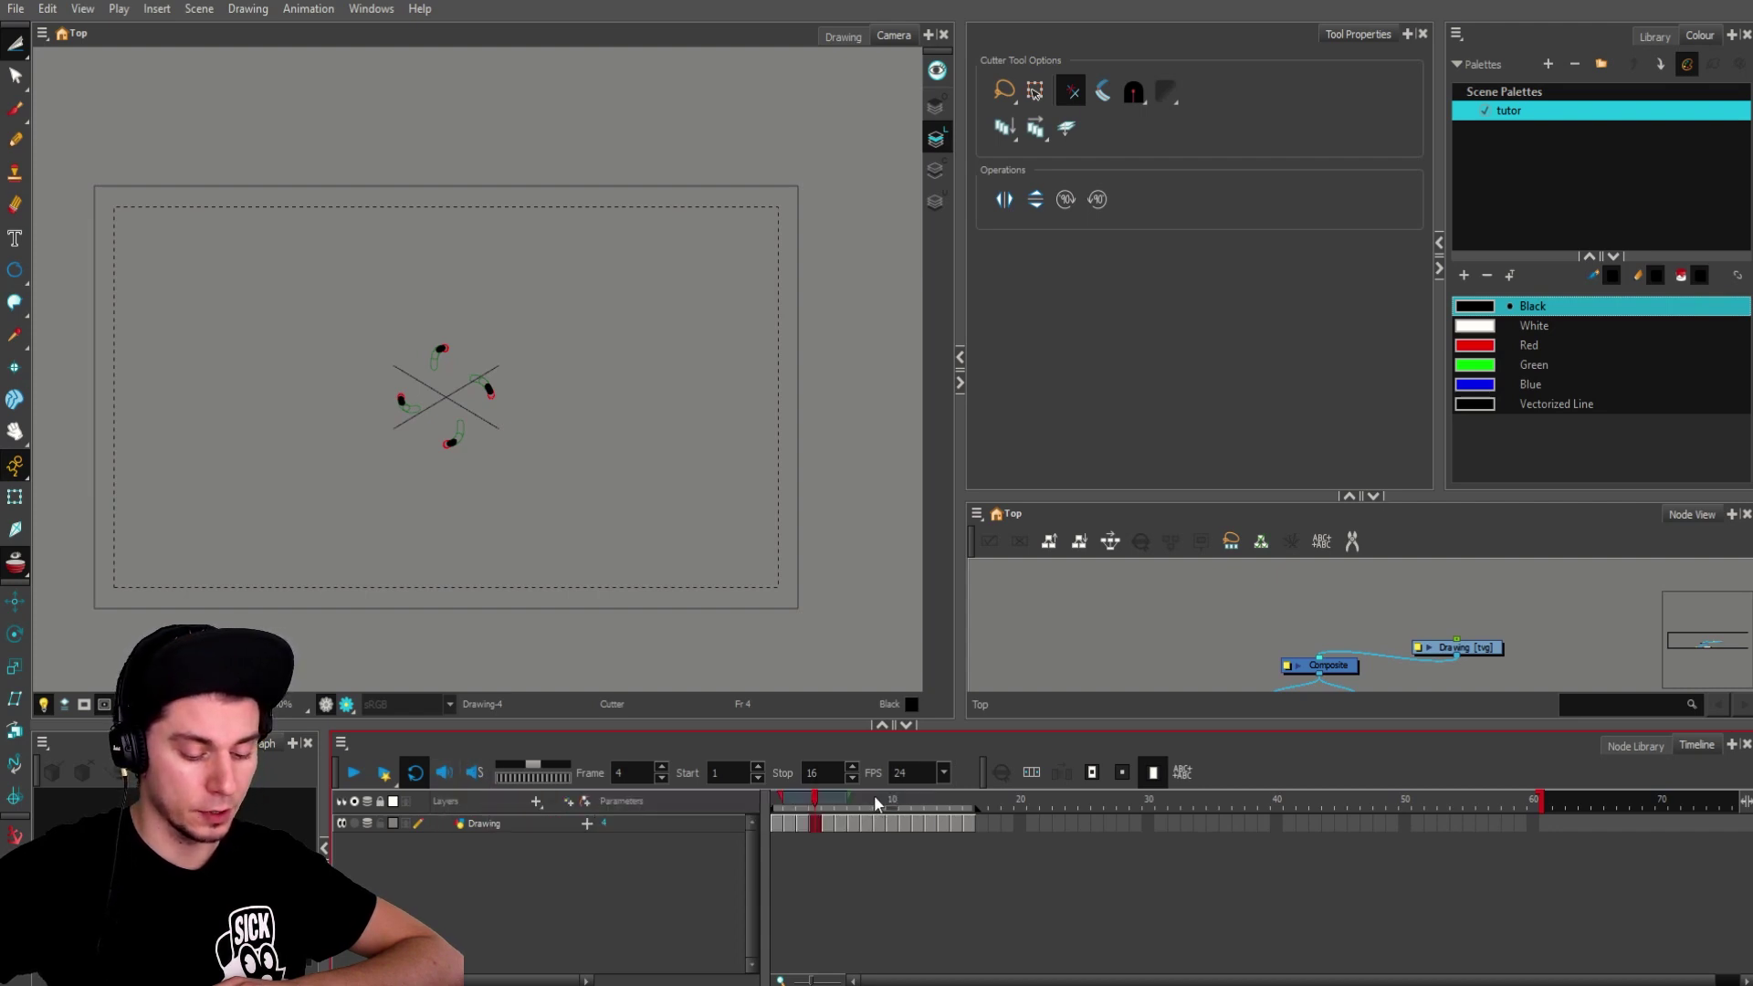
mouse_move(874, 796)
mouse_down()
mouse_move(900, 800)
mouse_move(784, 817)
mouse_move(947, 819)
mouse_move(822, 818)
mouse_move(933, 825)
mouse_up()
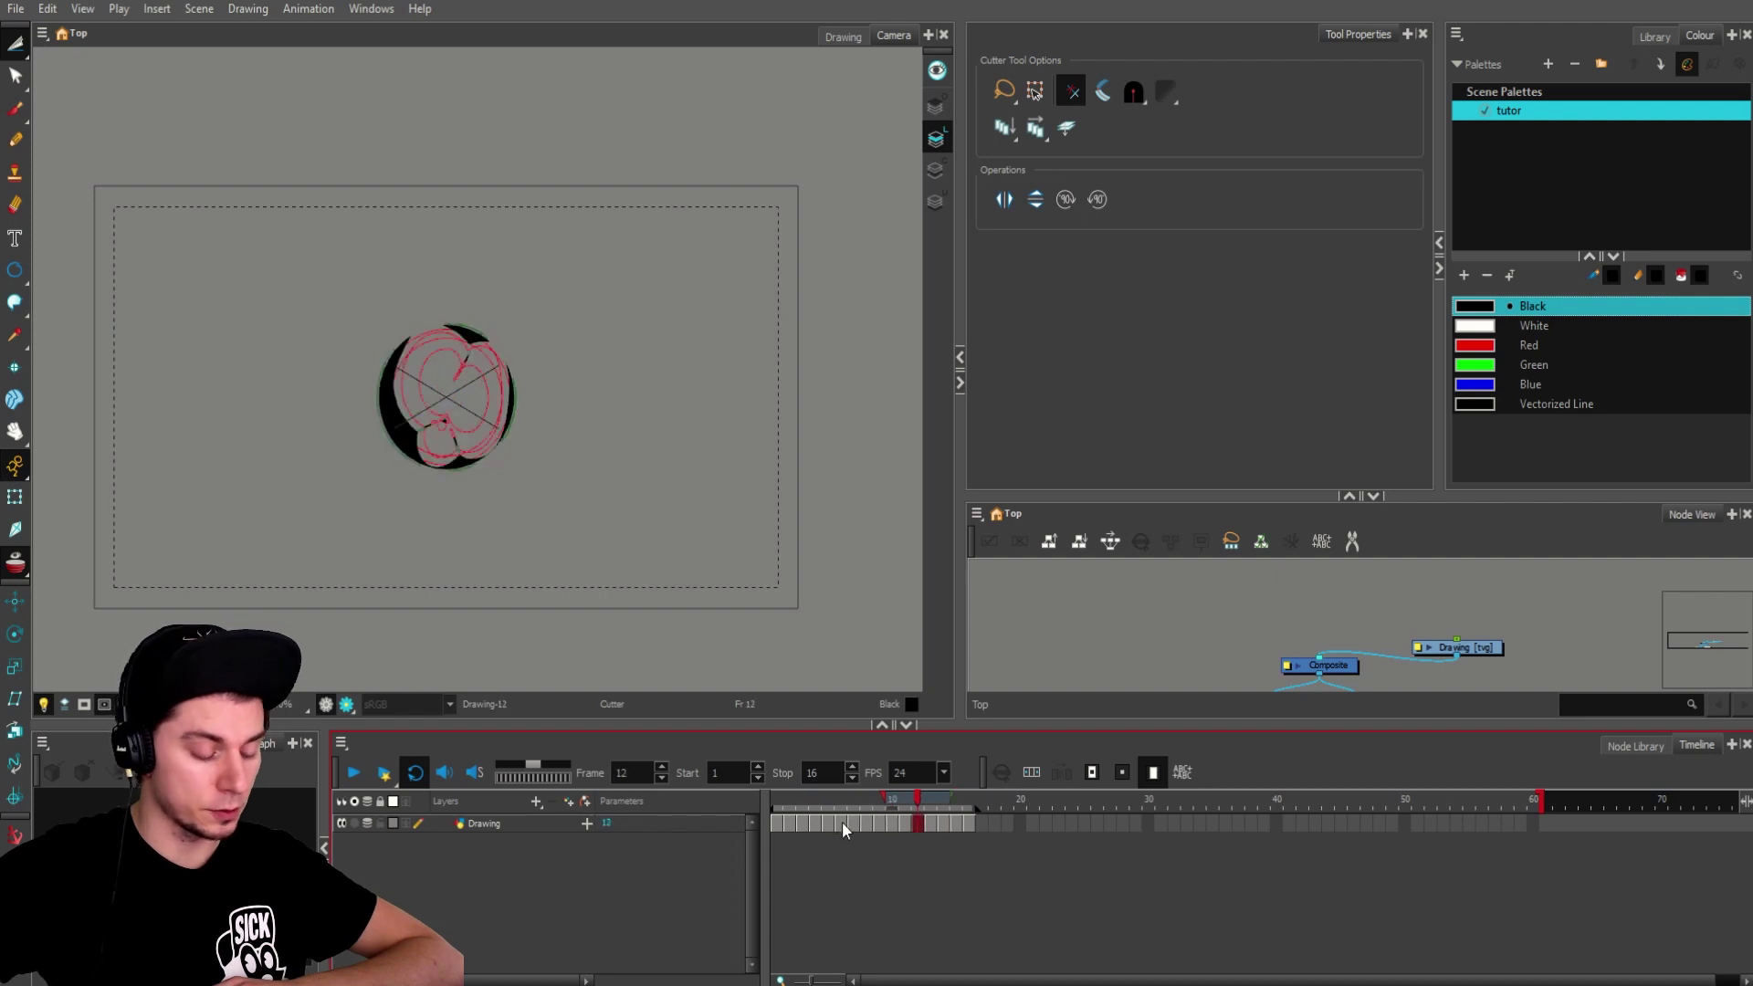
Step: Enter 5 as the current frame and return the playhead to frame 12
double_click(612, 774)
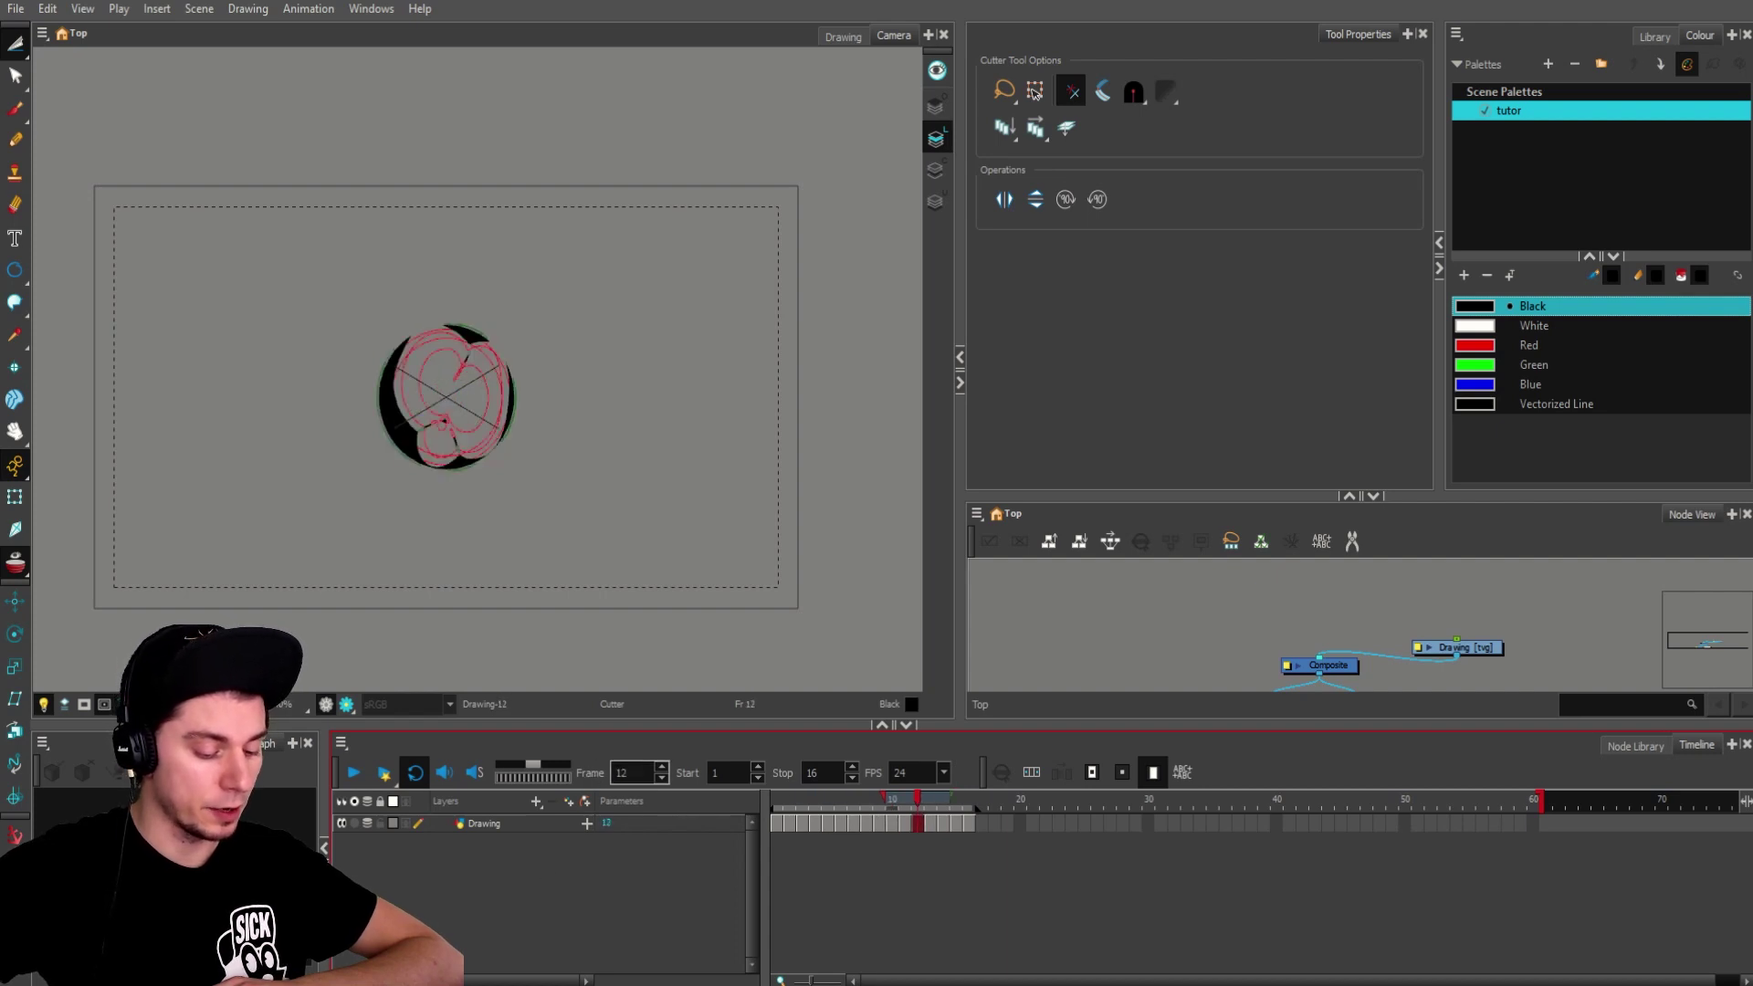
text(5)
key(Return)
drag(852, 823, 916, 822)
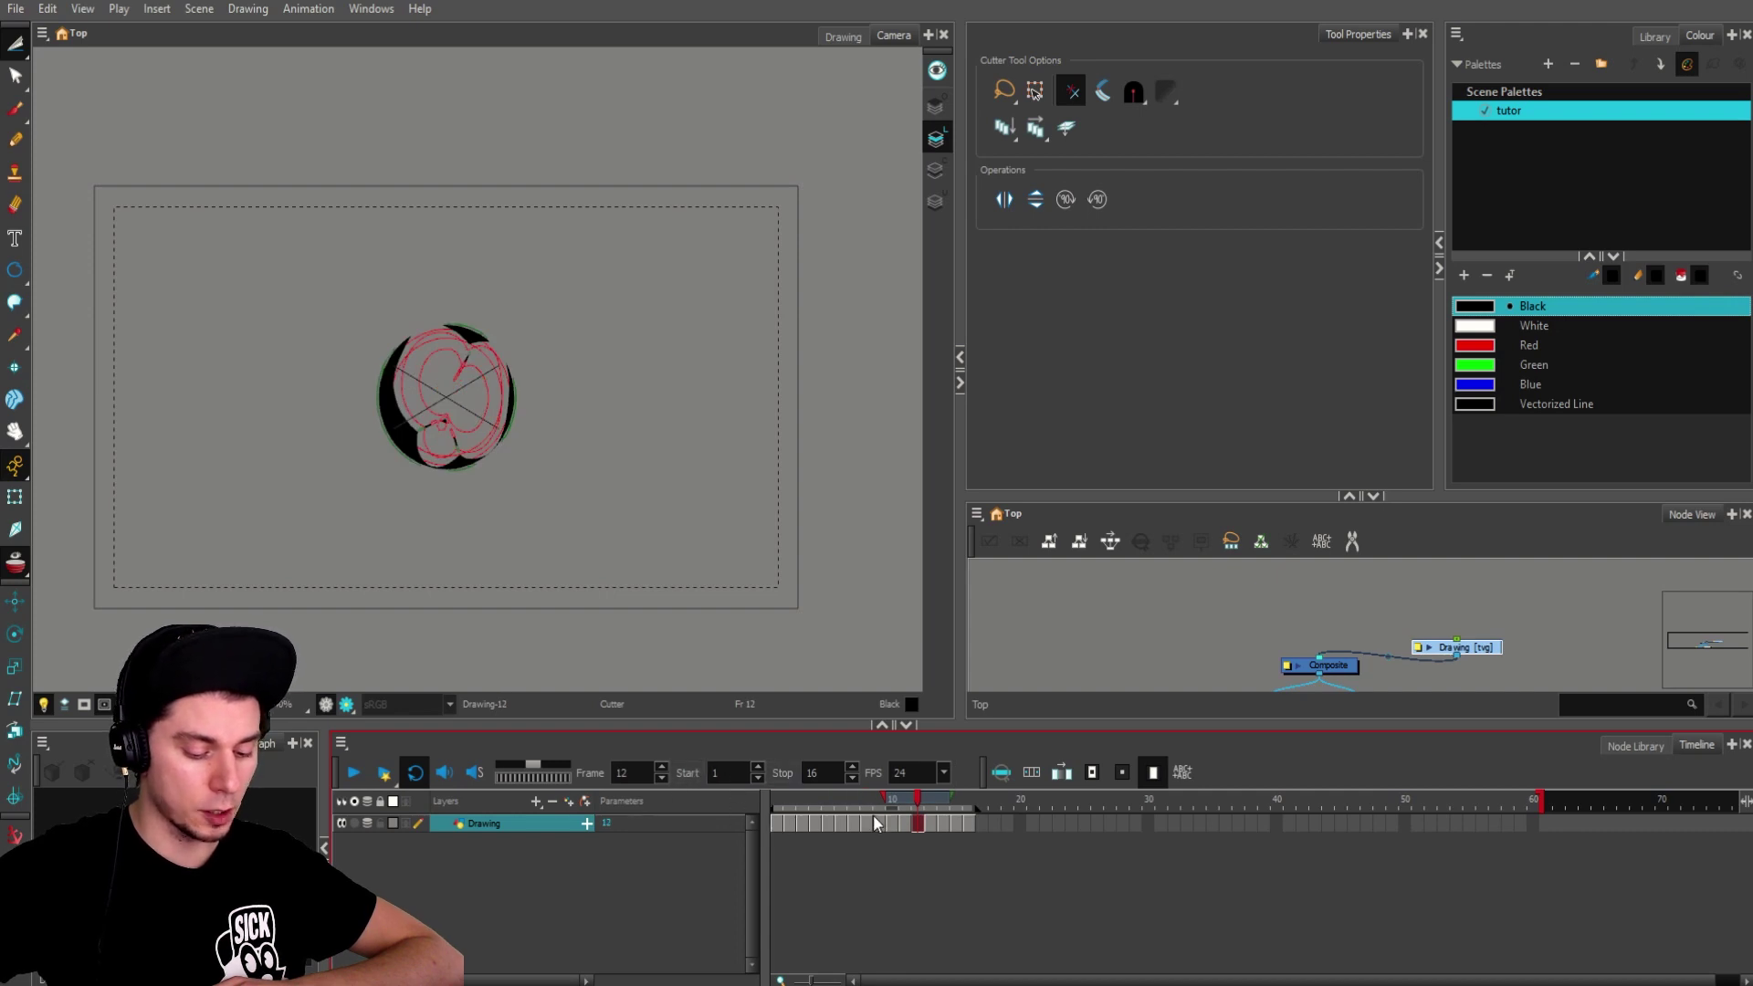
click(944, 775)
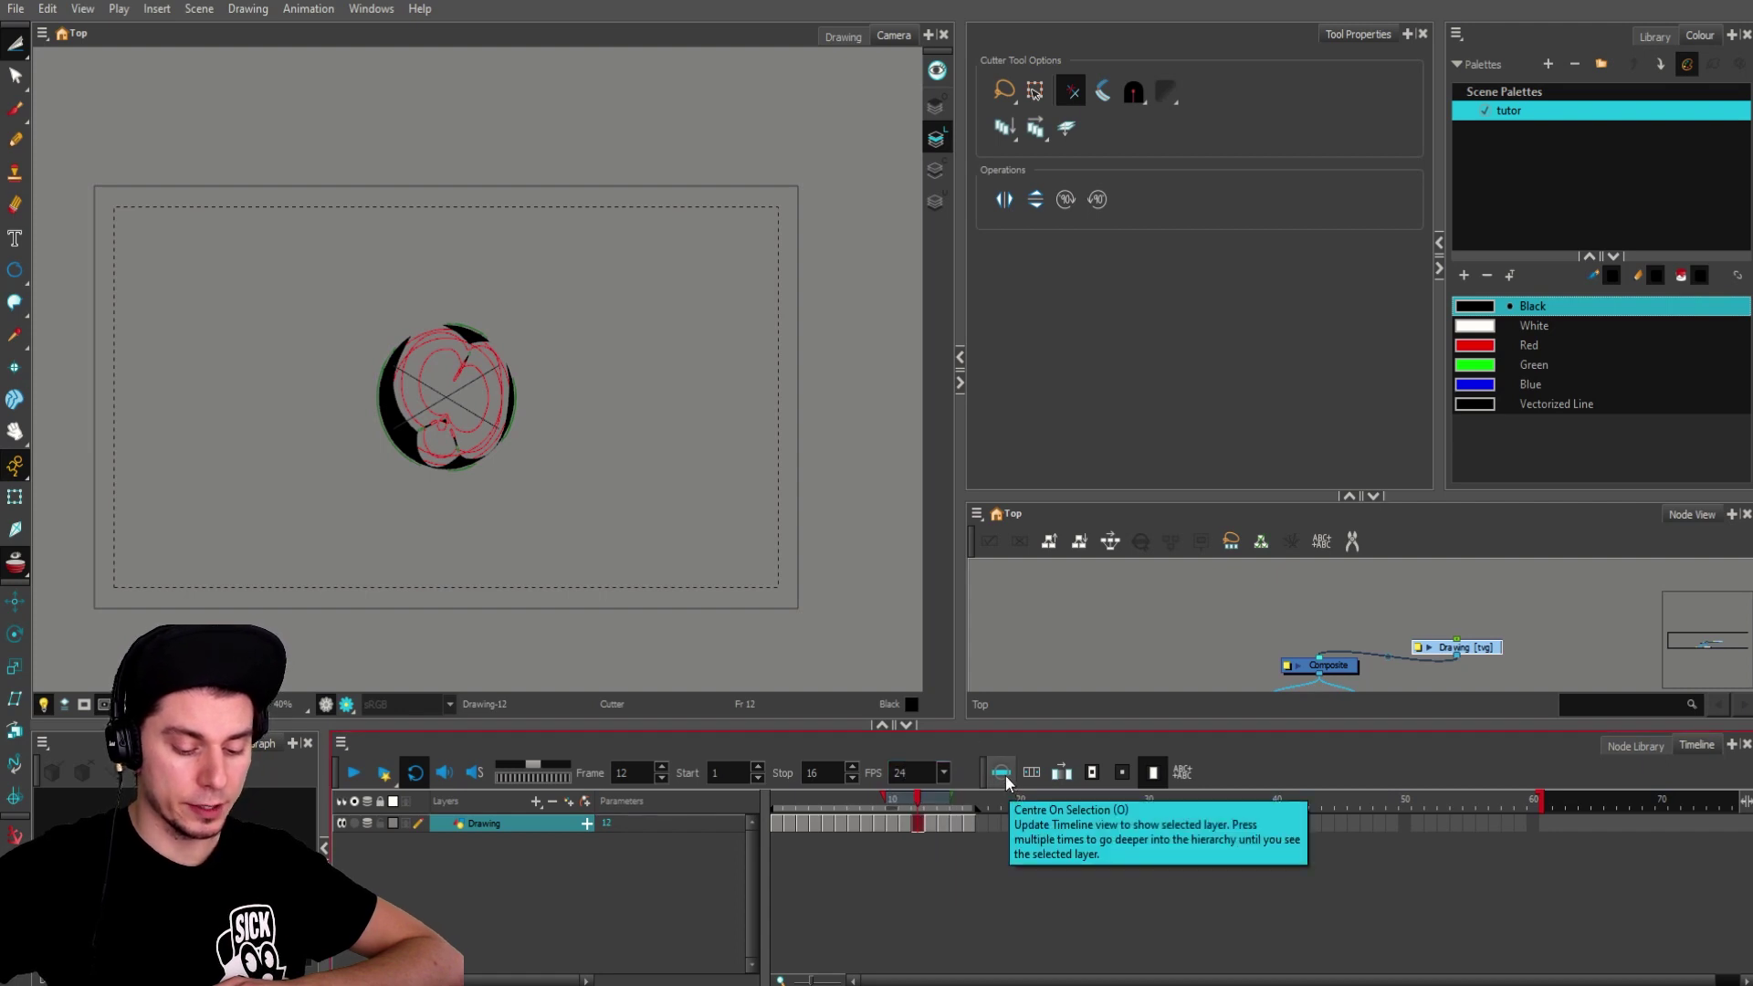
click(1204, 649)
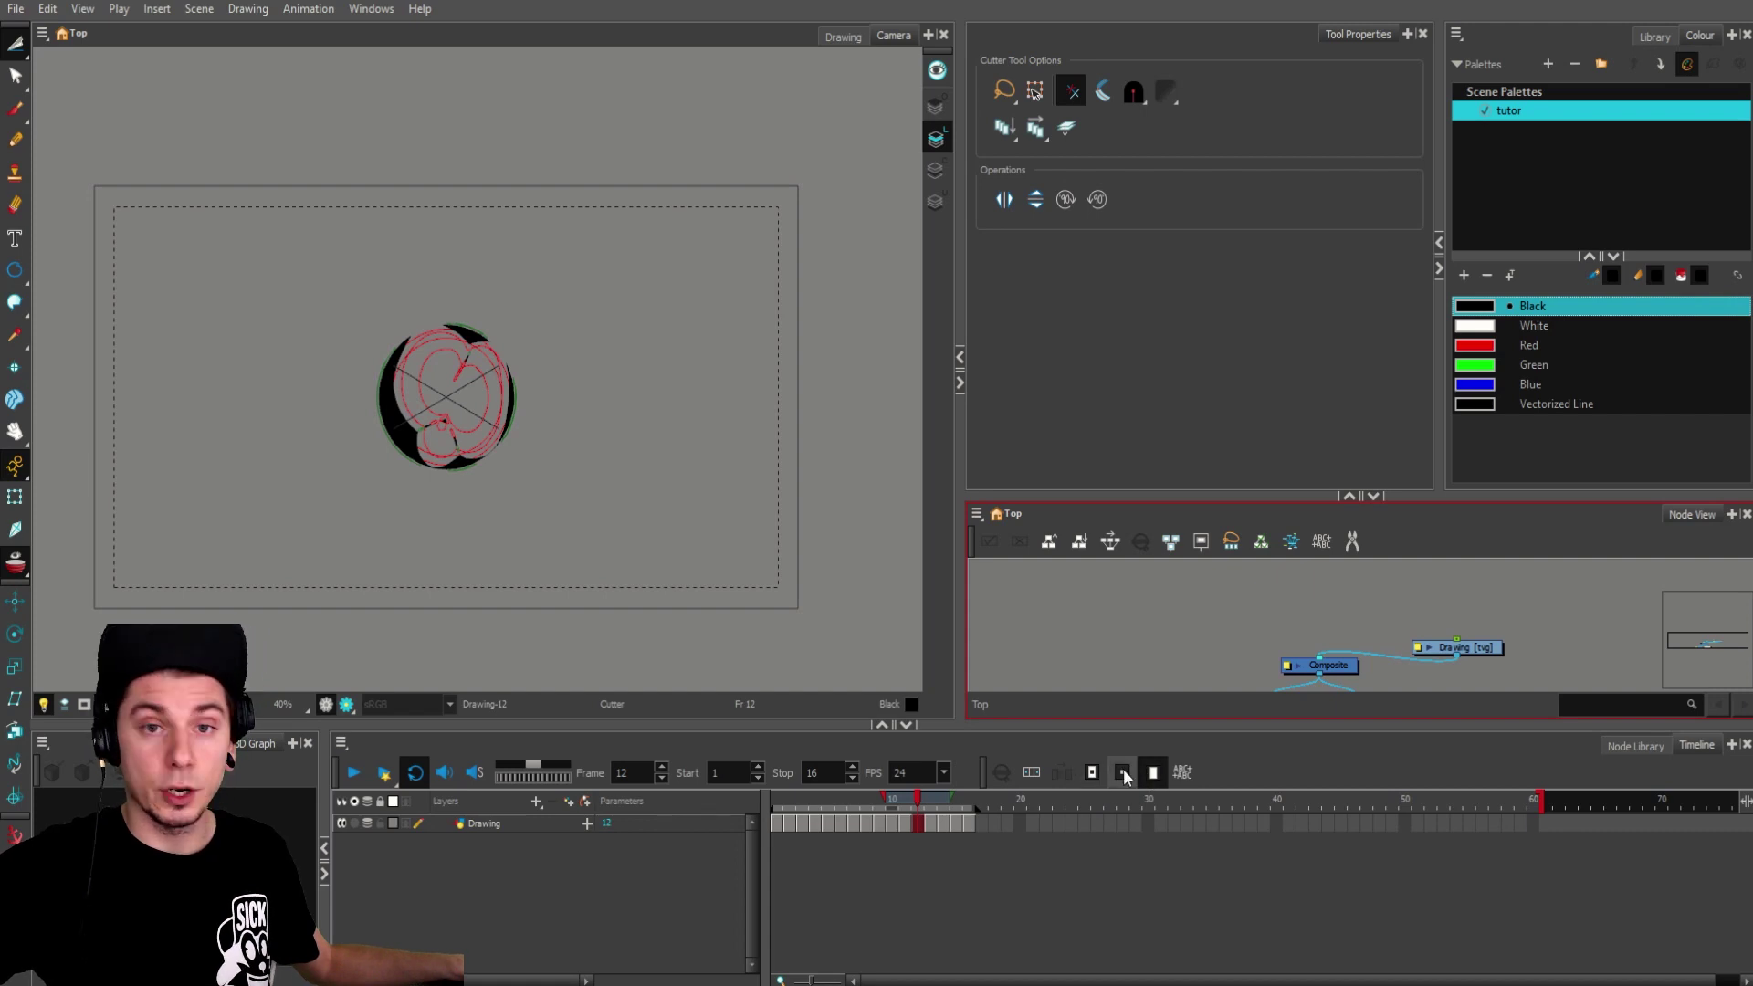
click(583, 893)
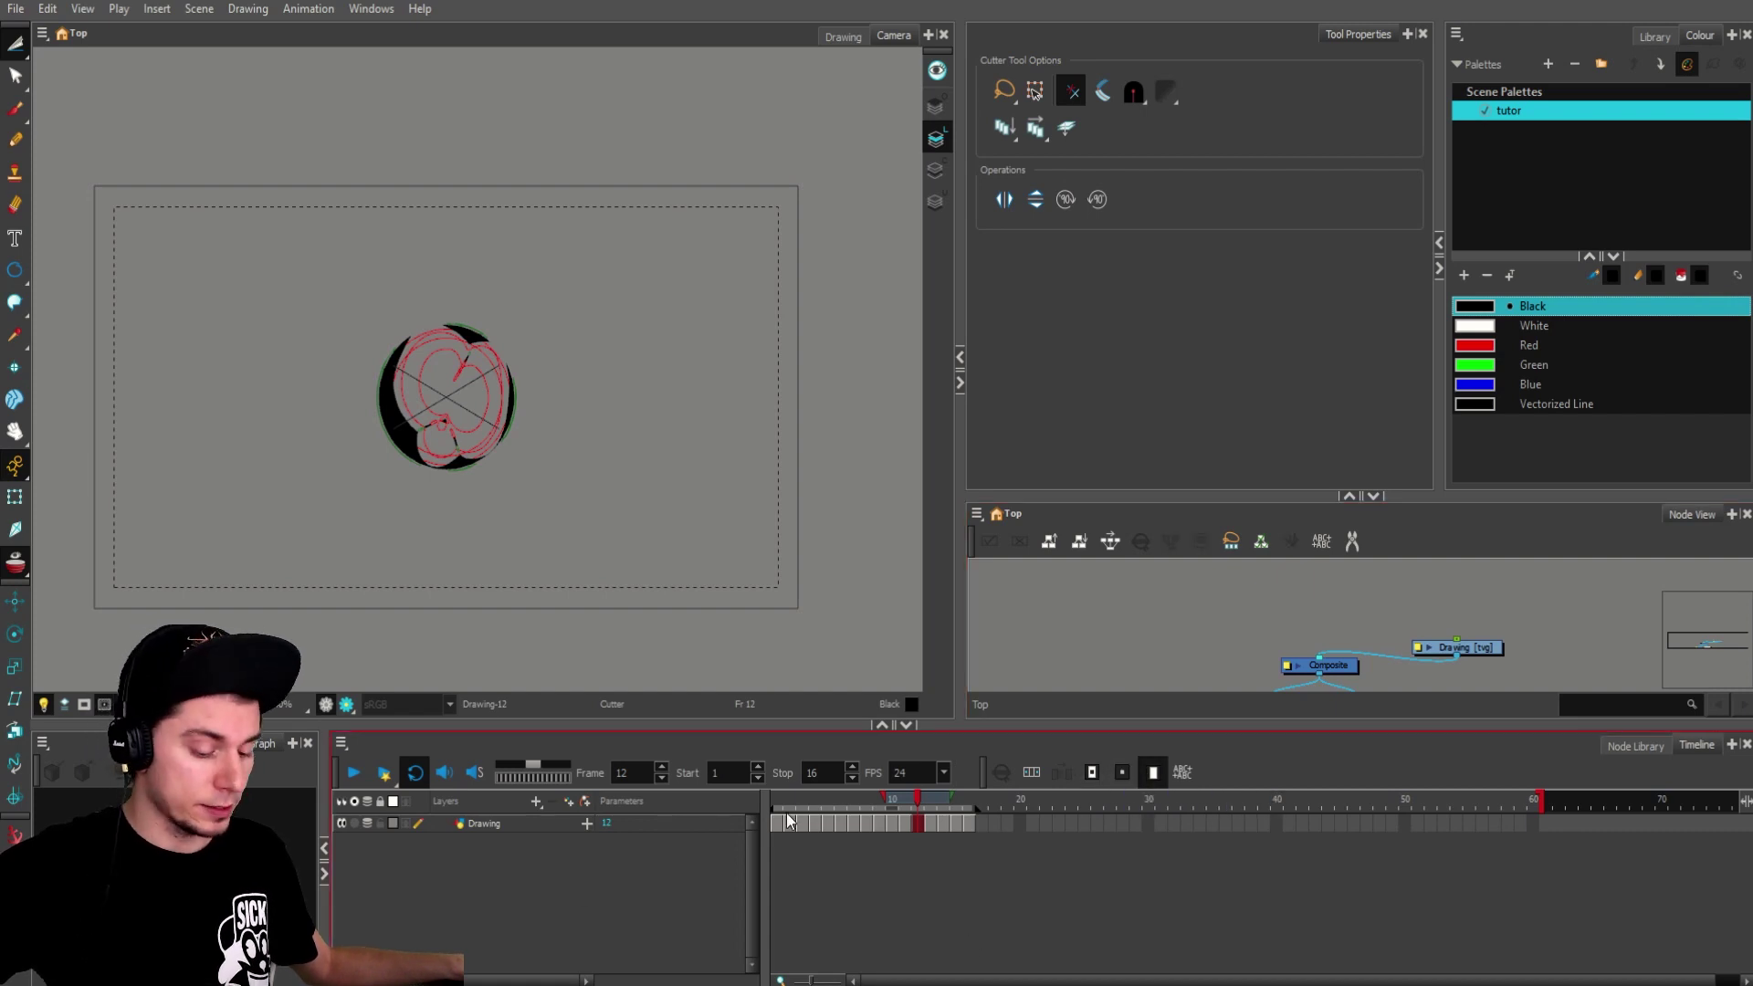
Step: Select the Drawing layer and switch its visibility off and back on in the timeline
click(685, 820)
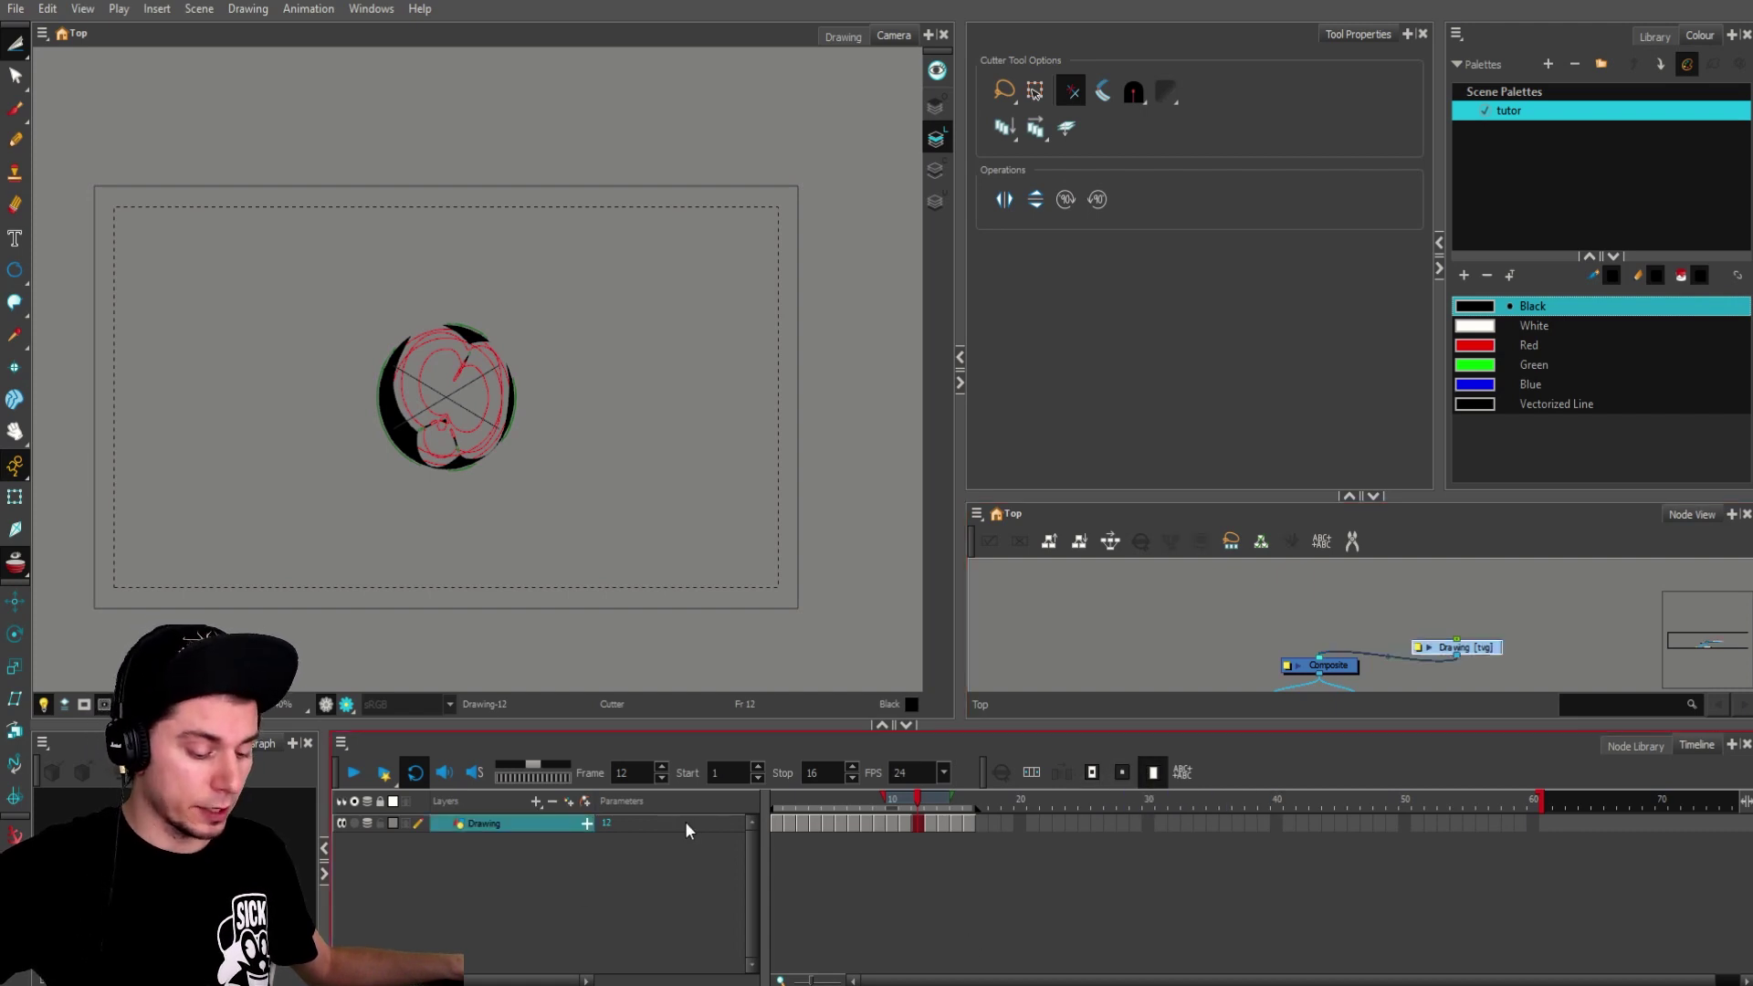
click(342, 824)
click(342, 824)
click(341, 824)
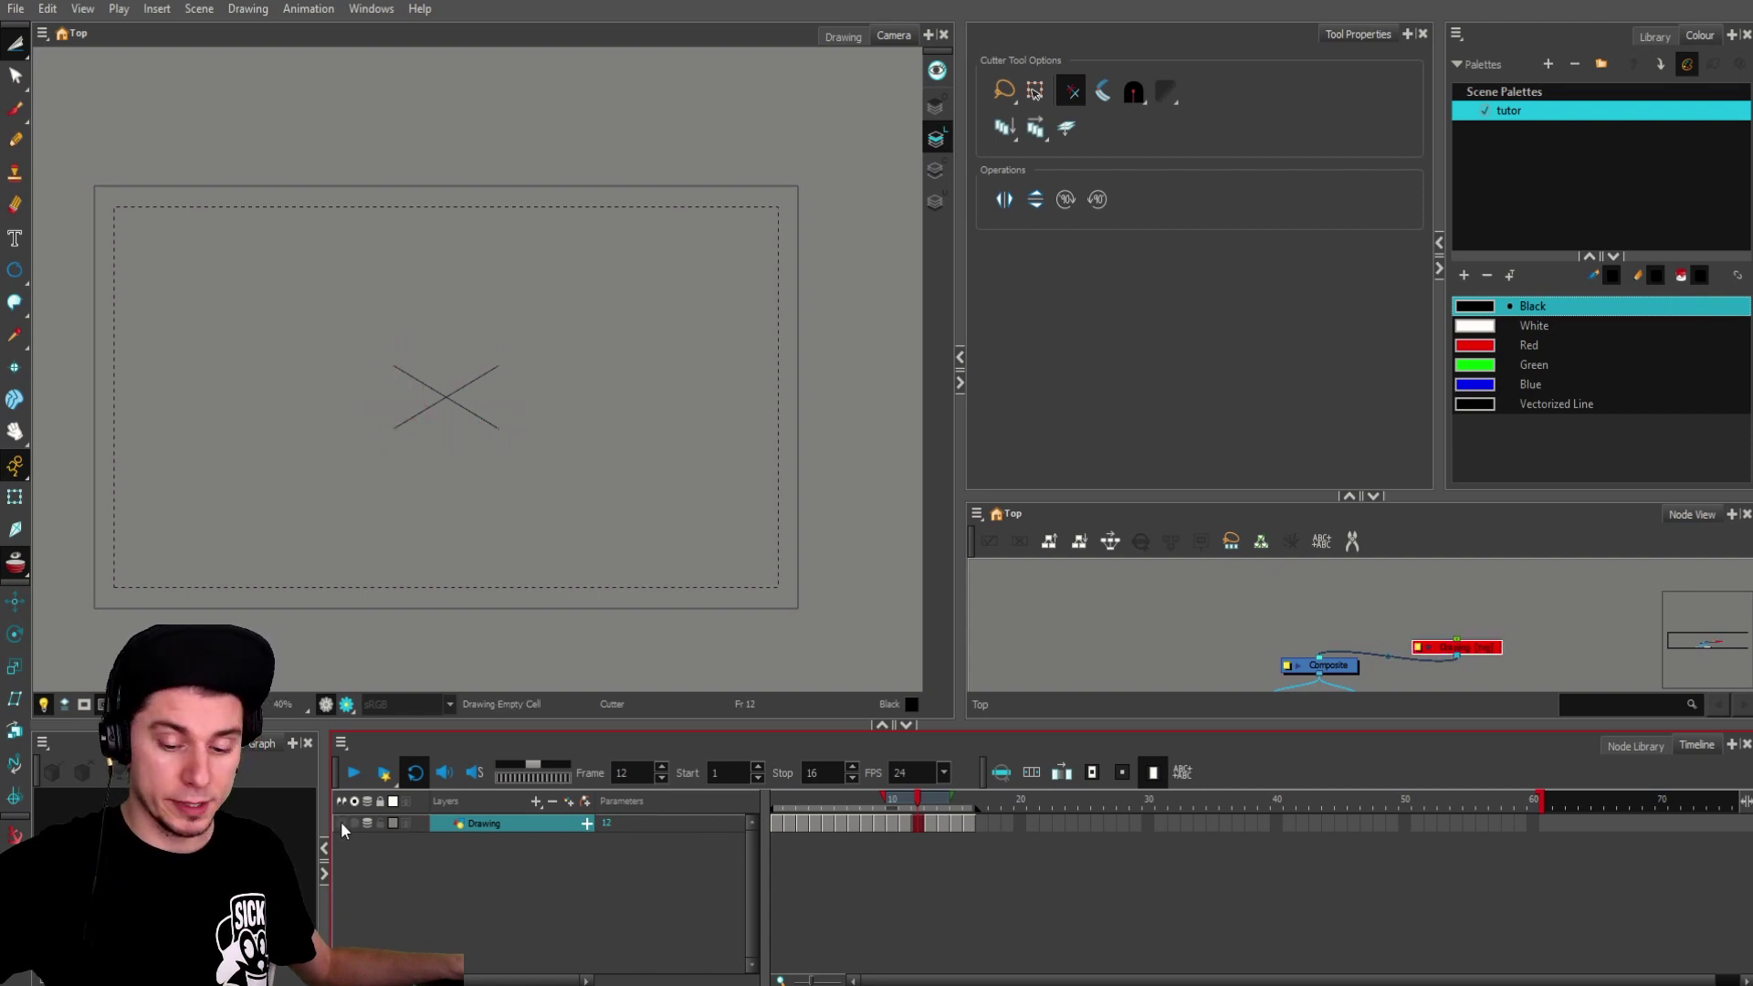
click(342, 824)
Step: Disable and re-enable the selected Drawing layer several times, leaving it enabled
key(d)
key(a)
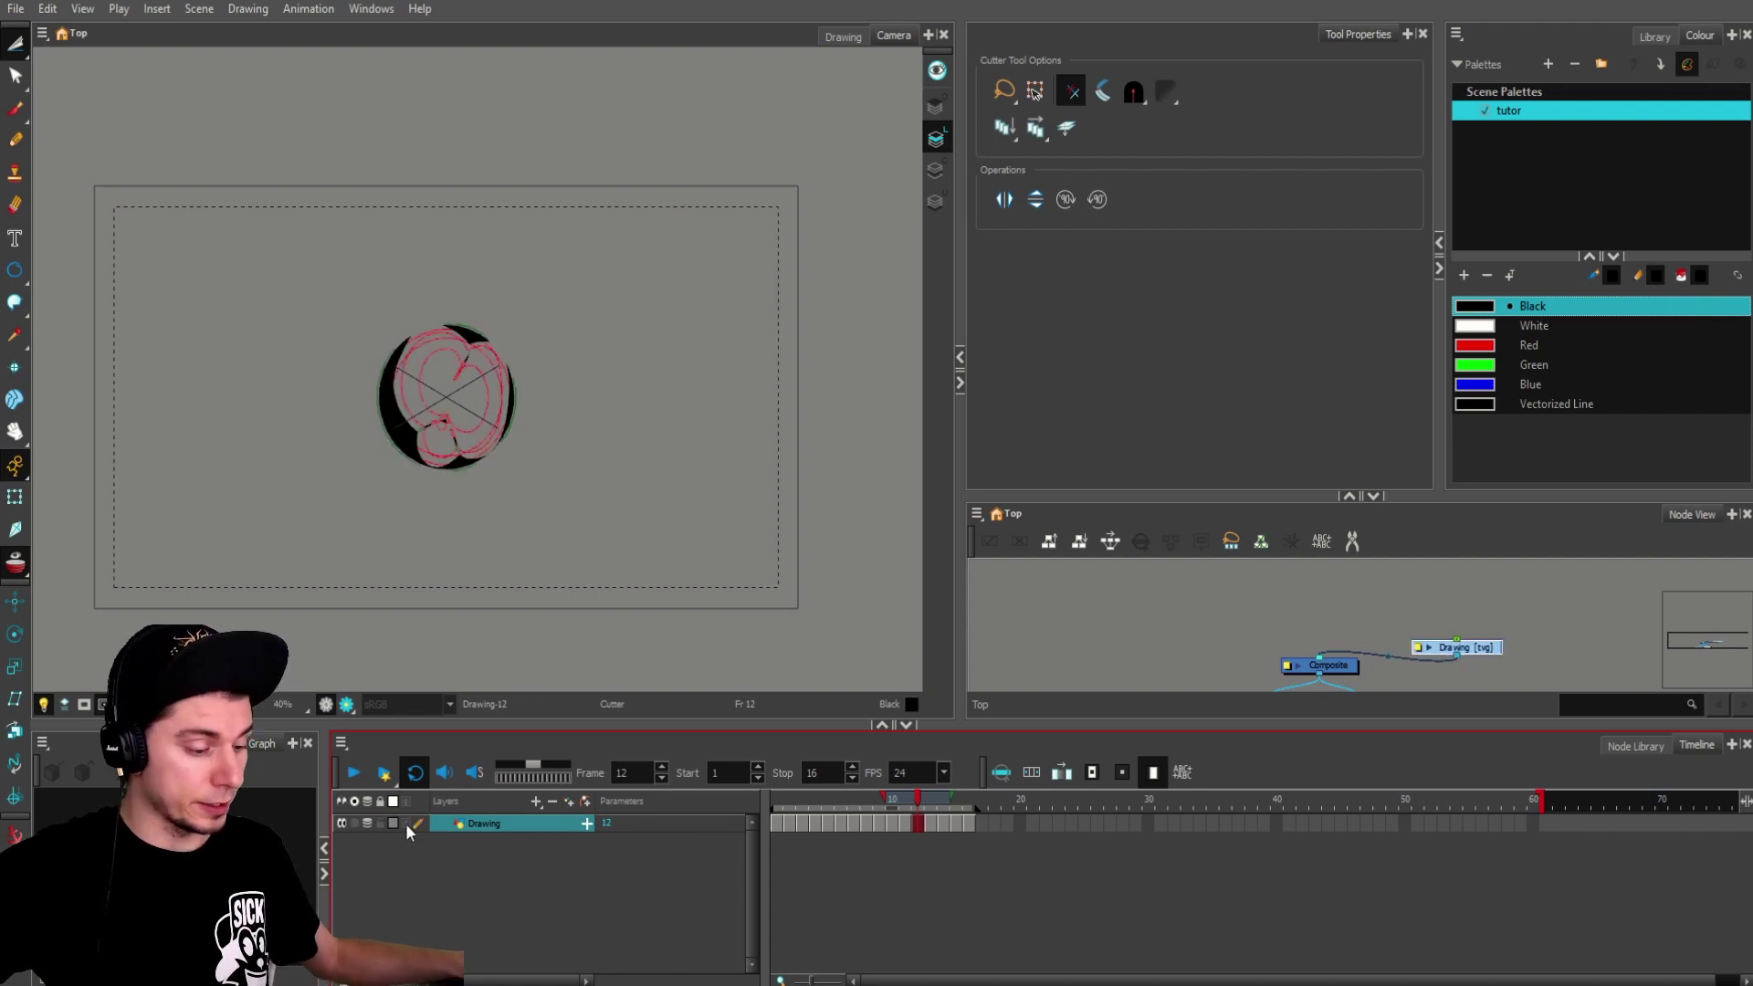
key(d)
key(a)
key(d)
key(a)
key(d)
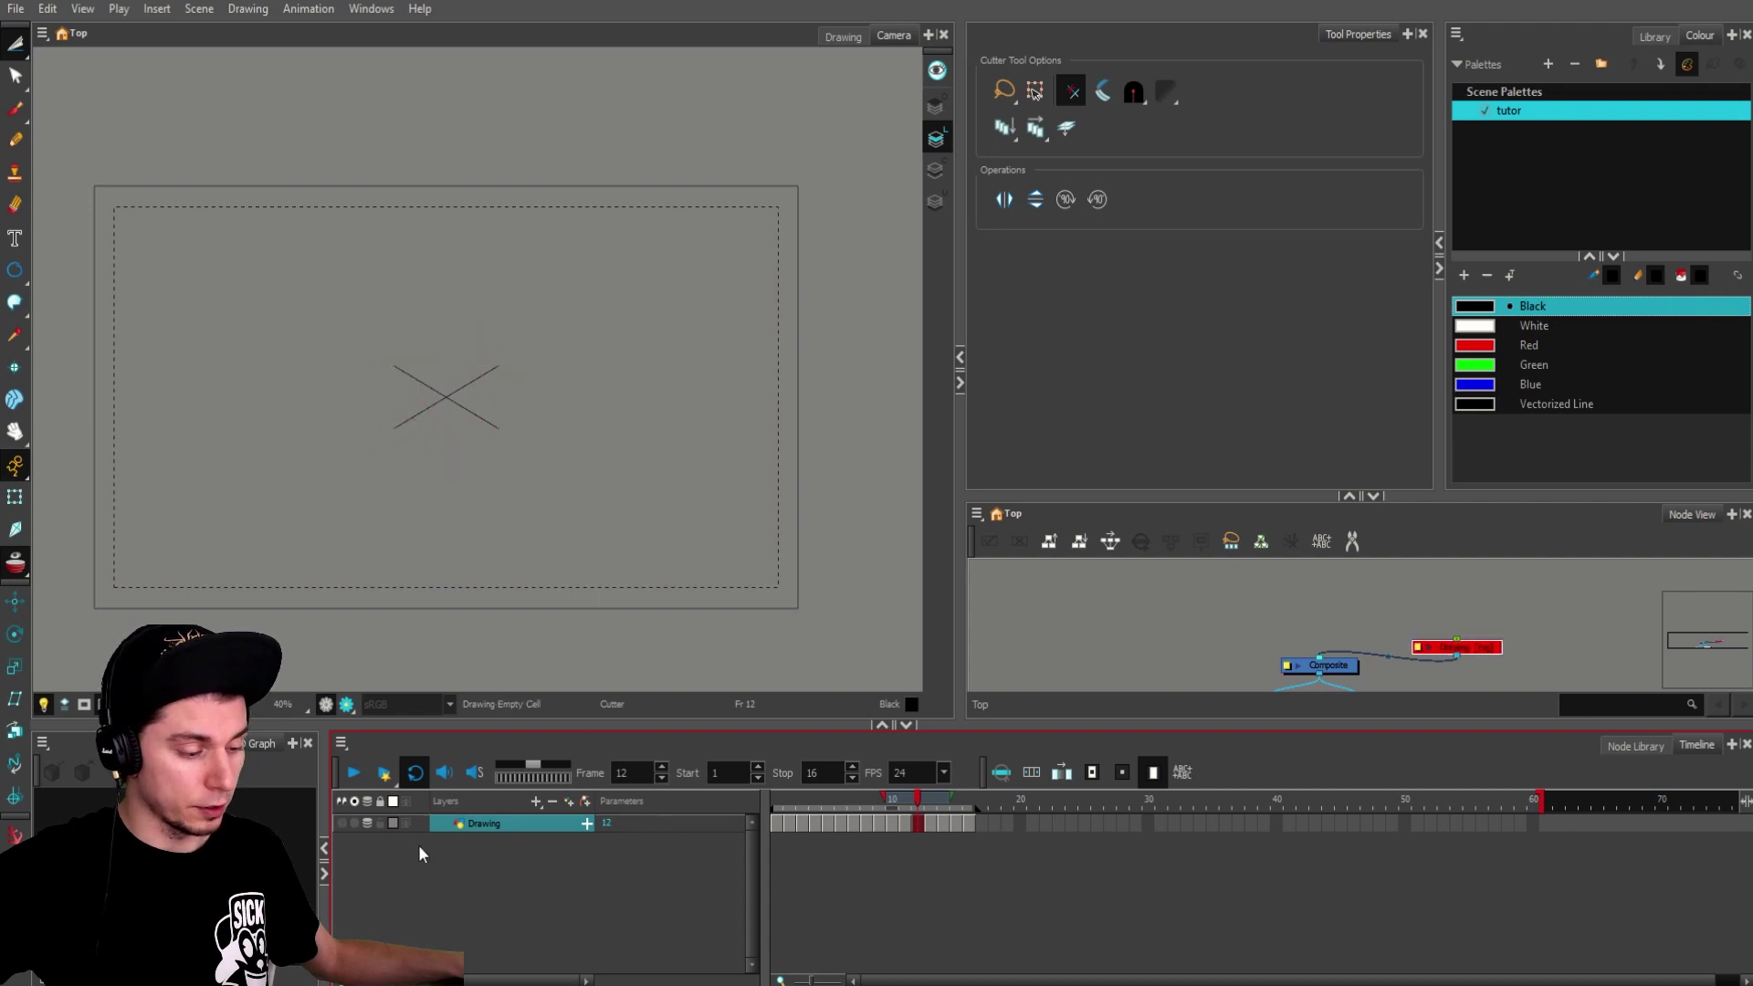
key(a)
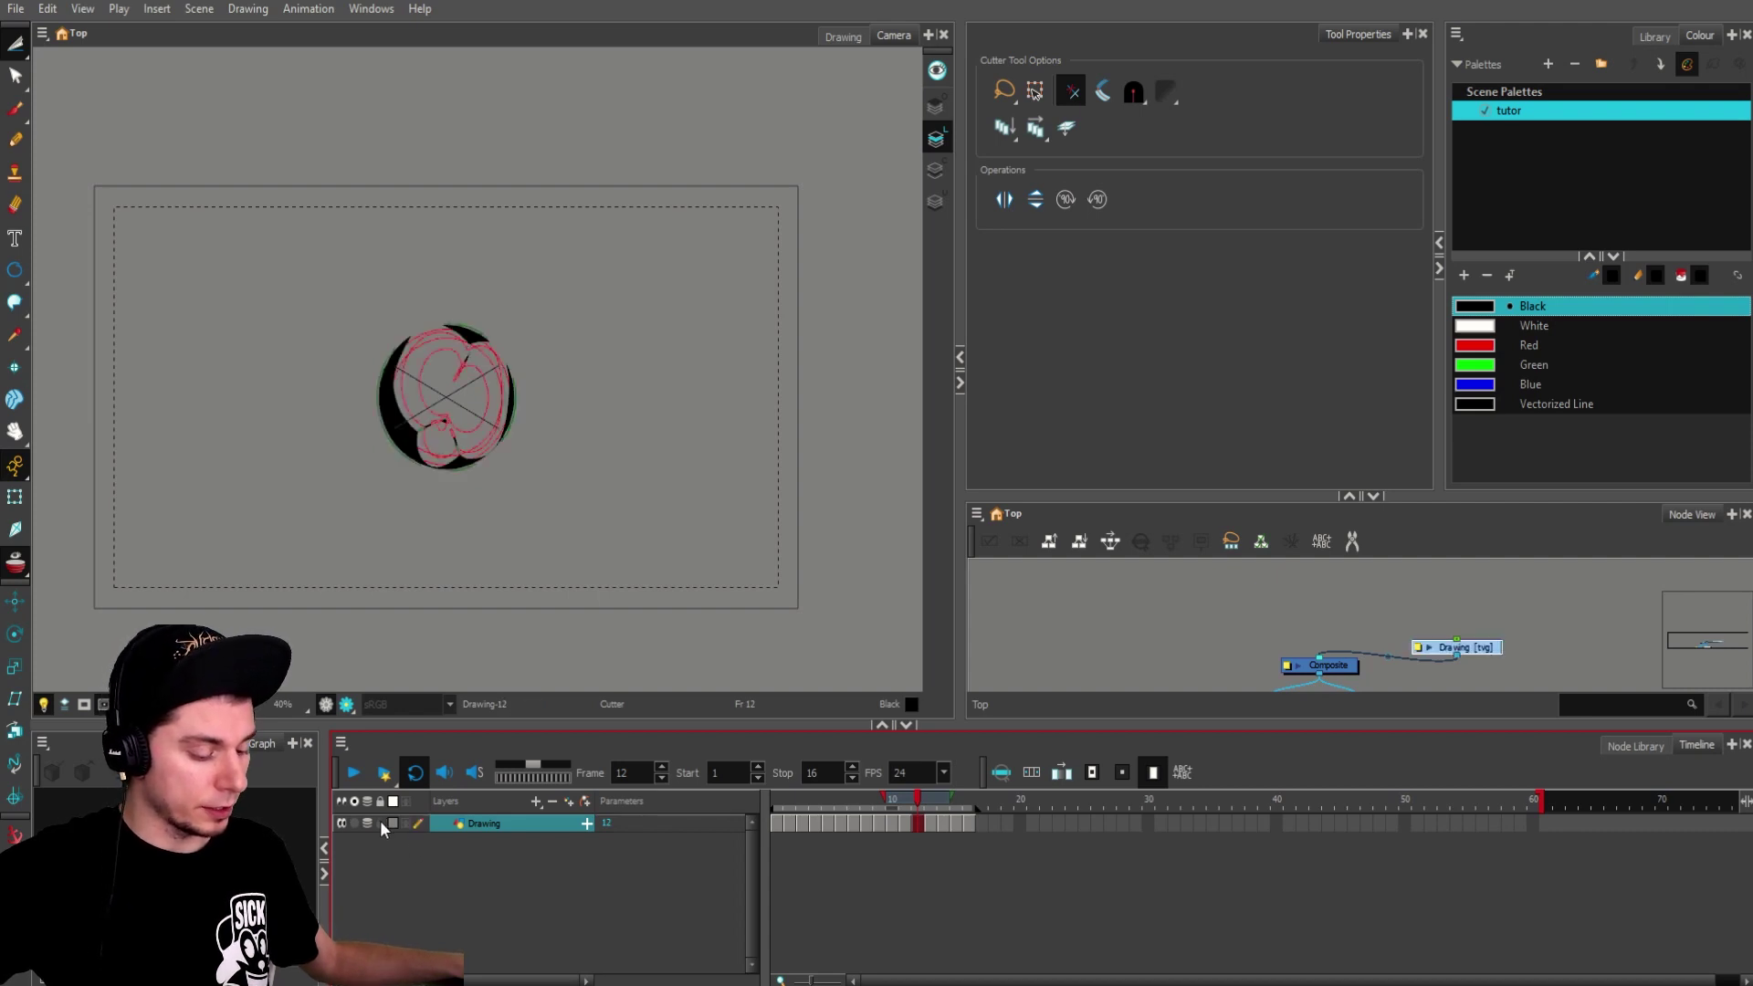
Step: Lock the Drawing layer, try the Select tool on its artwork, and unlock the layer again
click(380, 822)
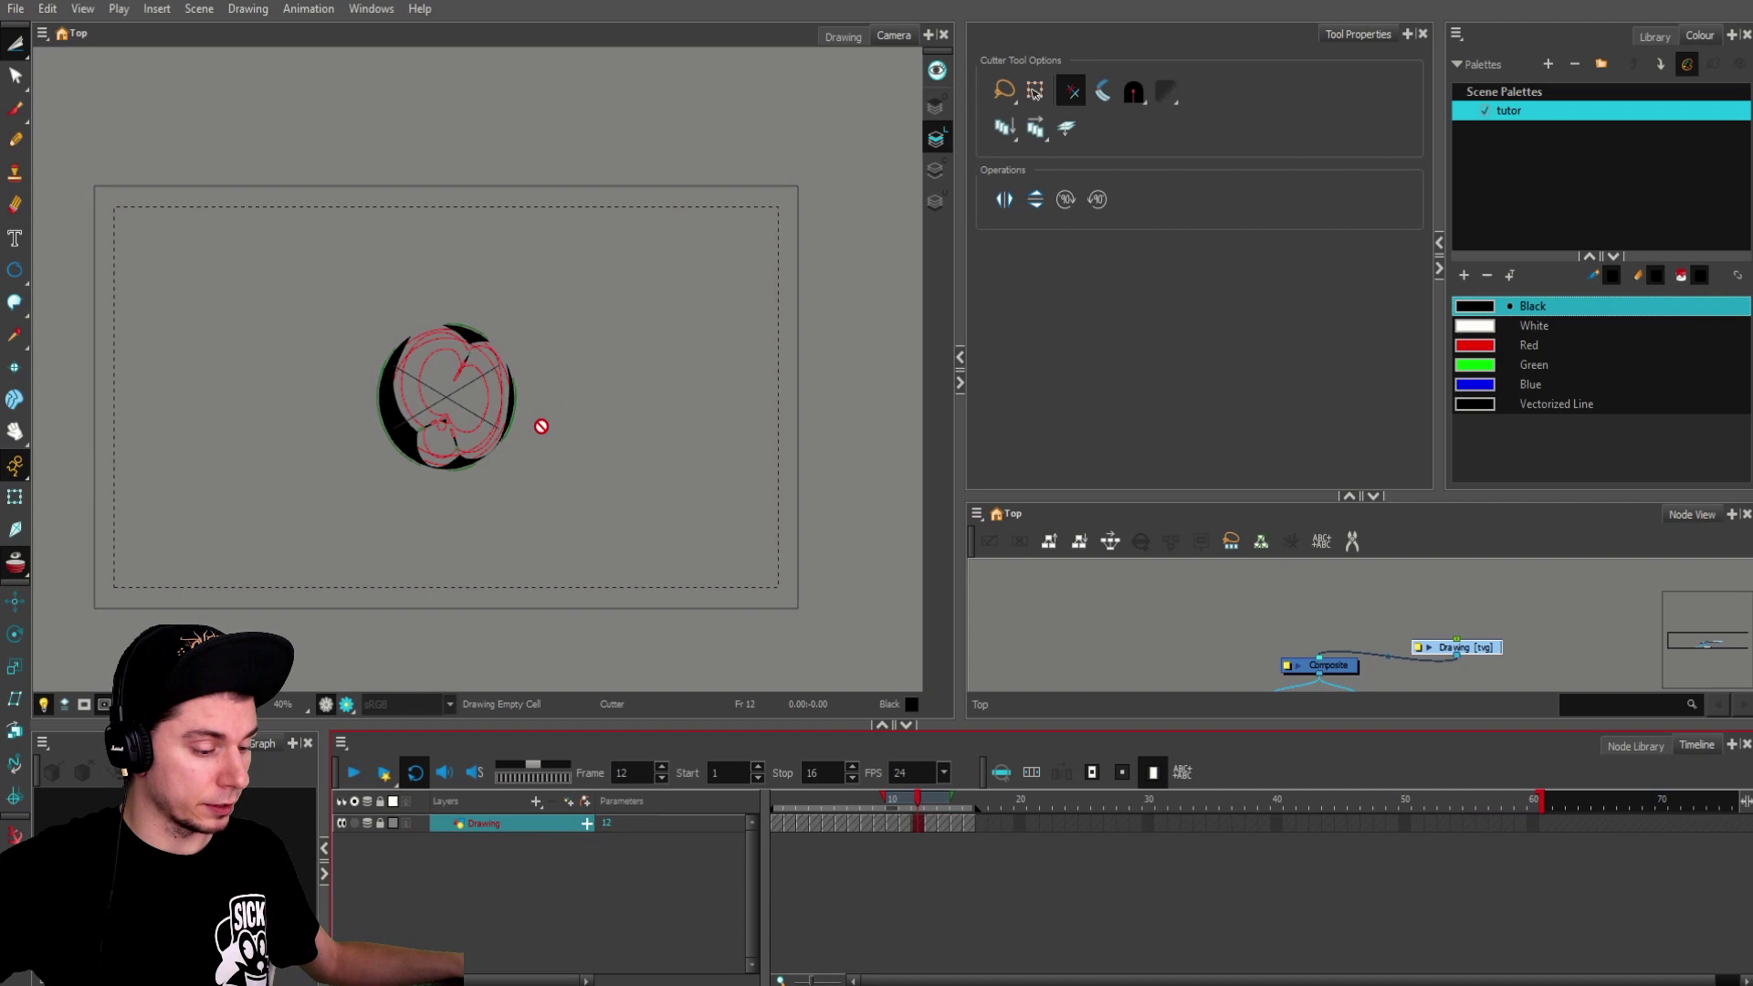
key(alt+s)
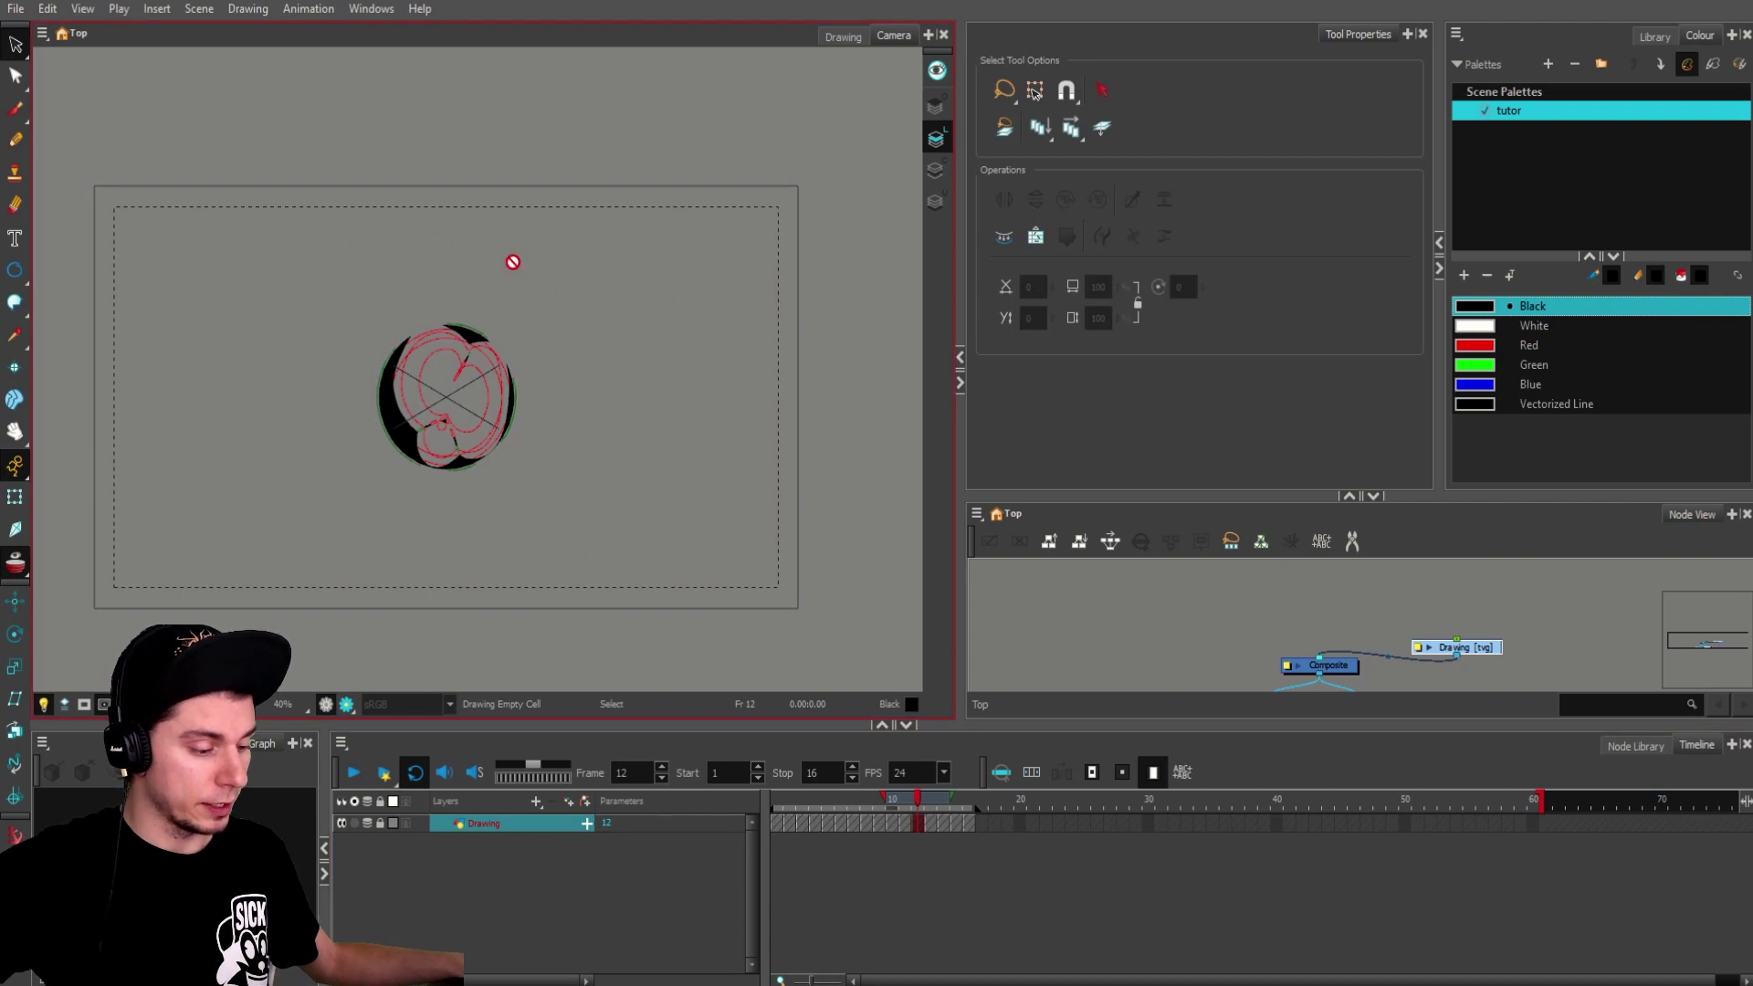
click(393, 824)
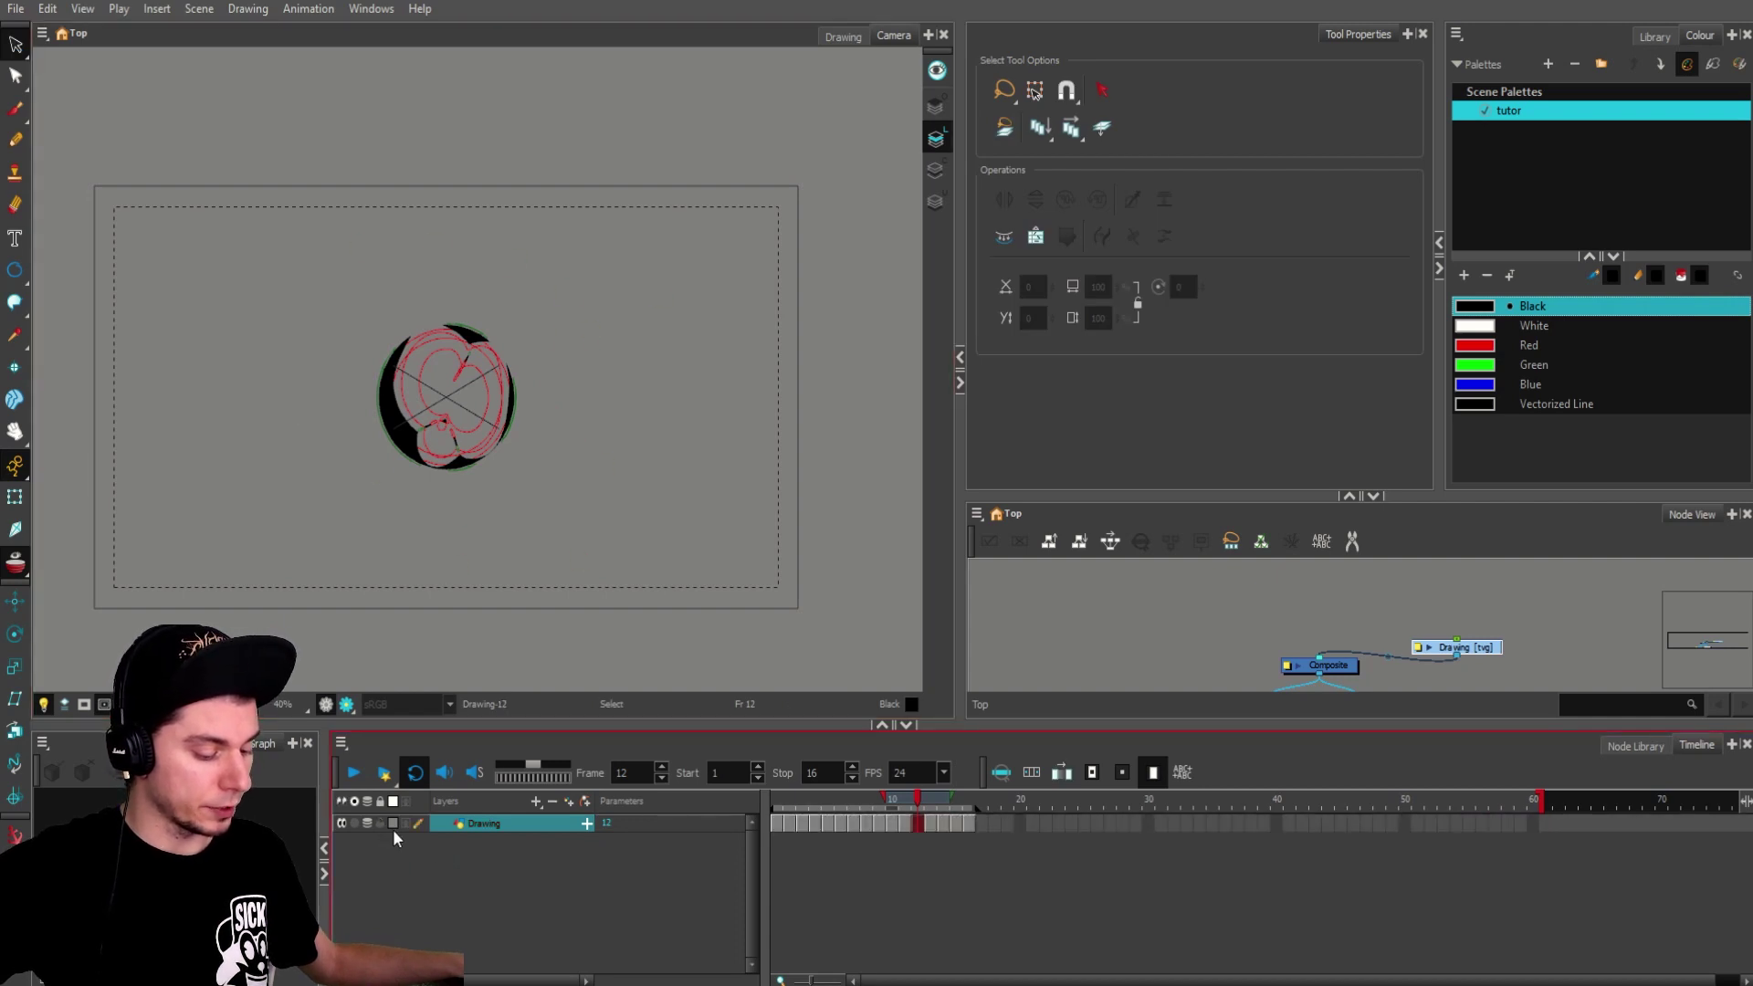
Step: Examine the Drawing layer's artwork in outline display around frame 12 and restore its filled display
key(2)
key(2)
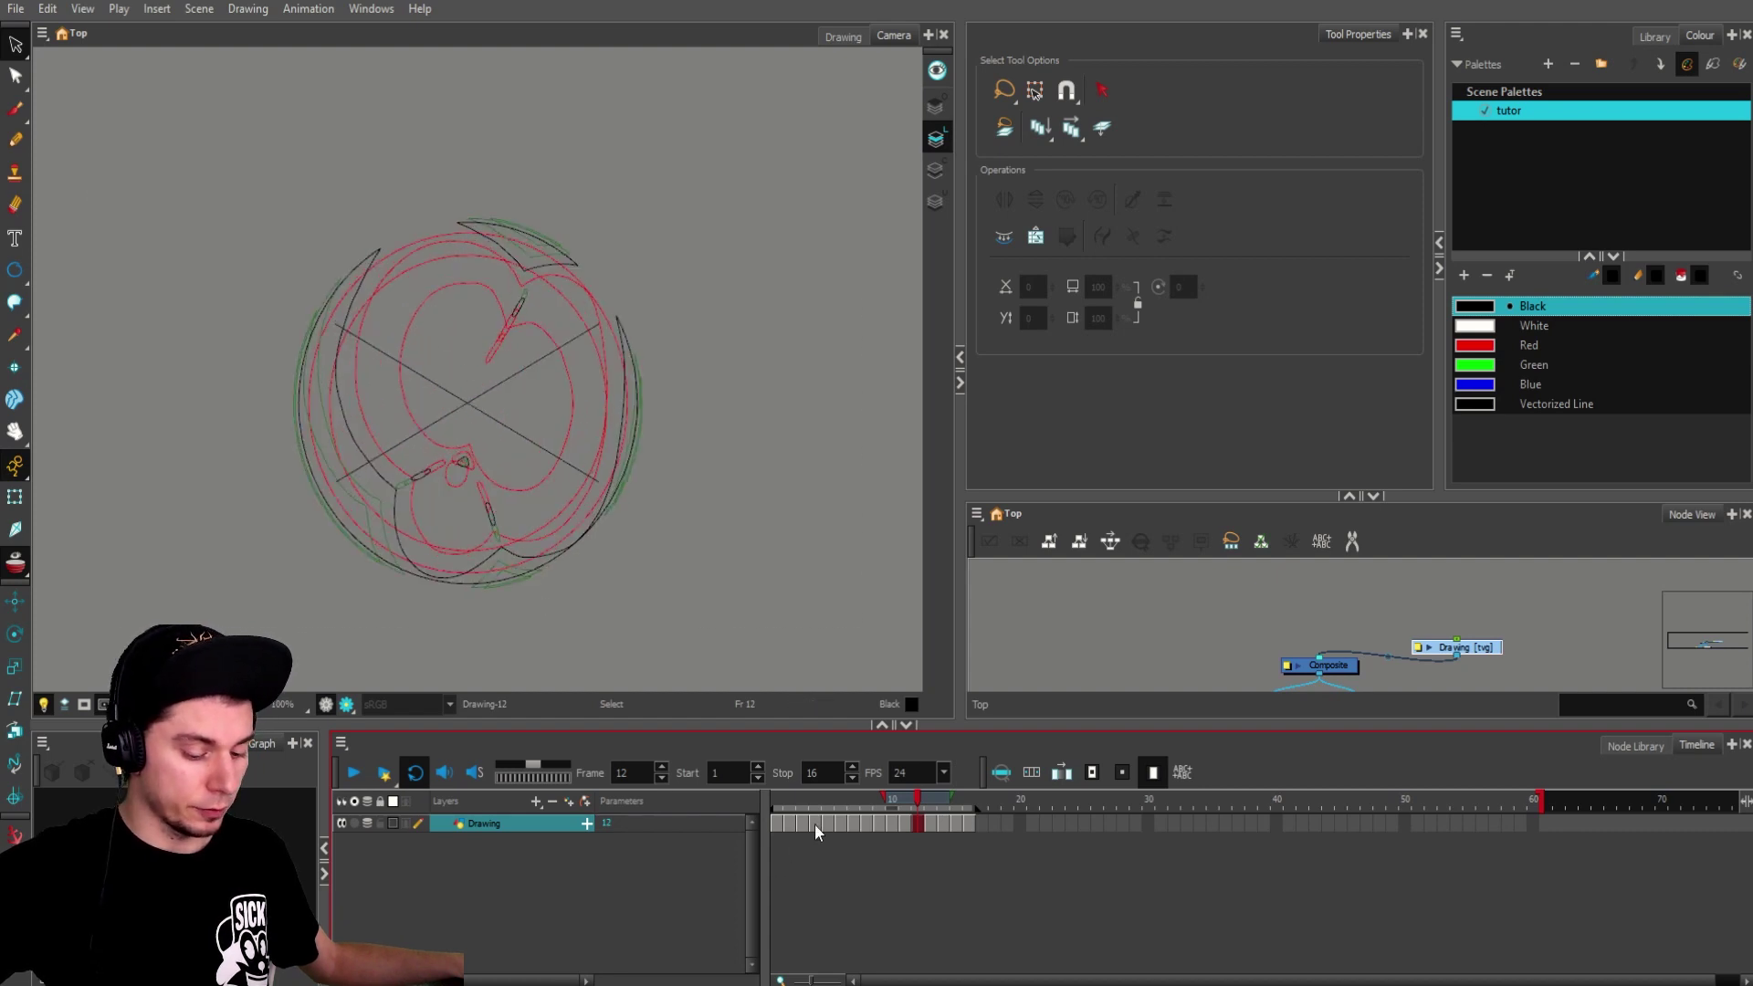
drag(814, 804, 917, 802)
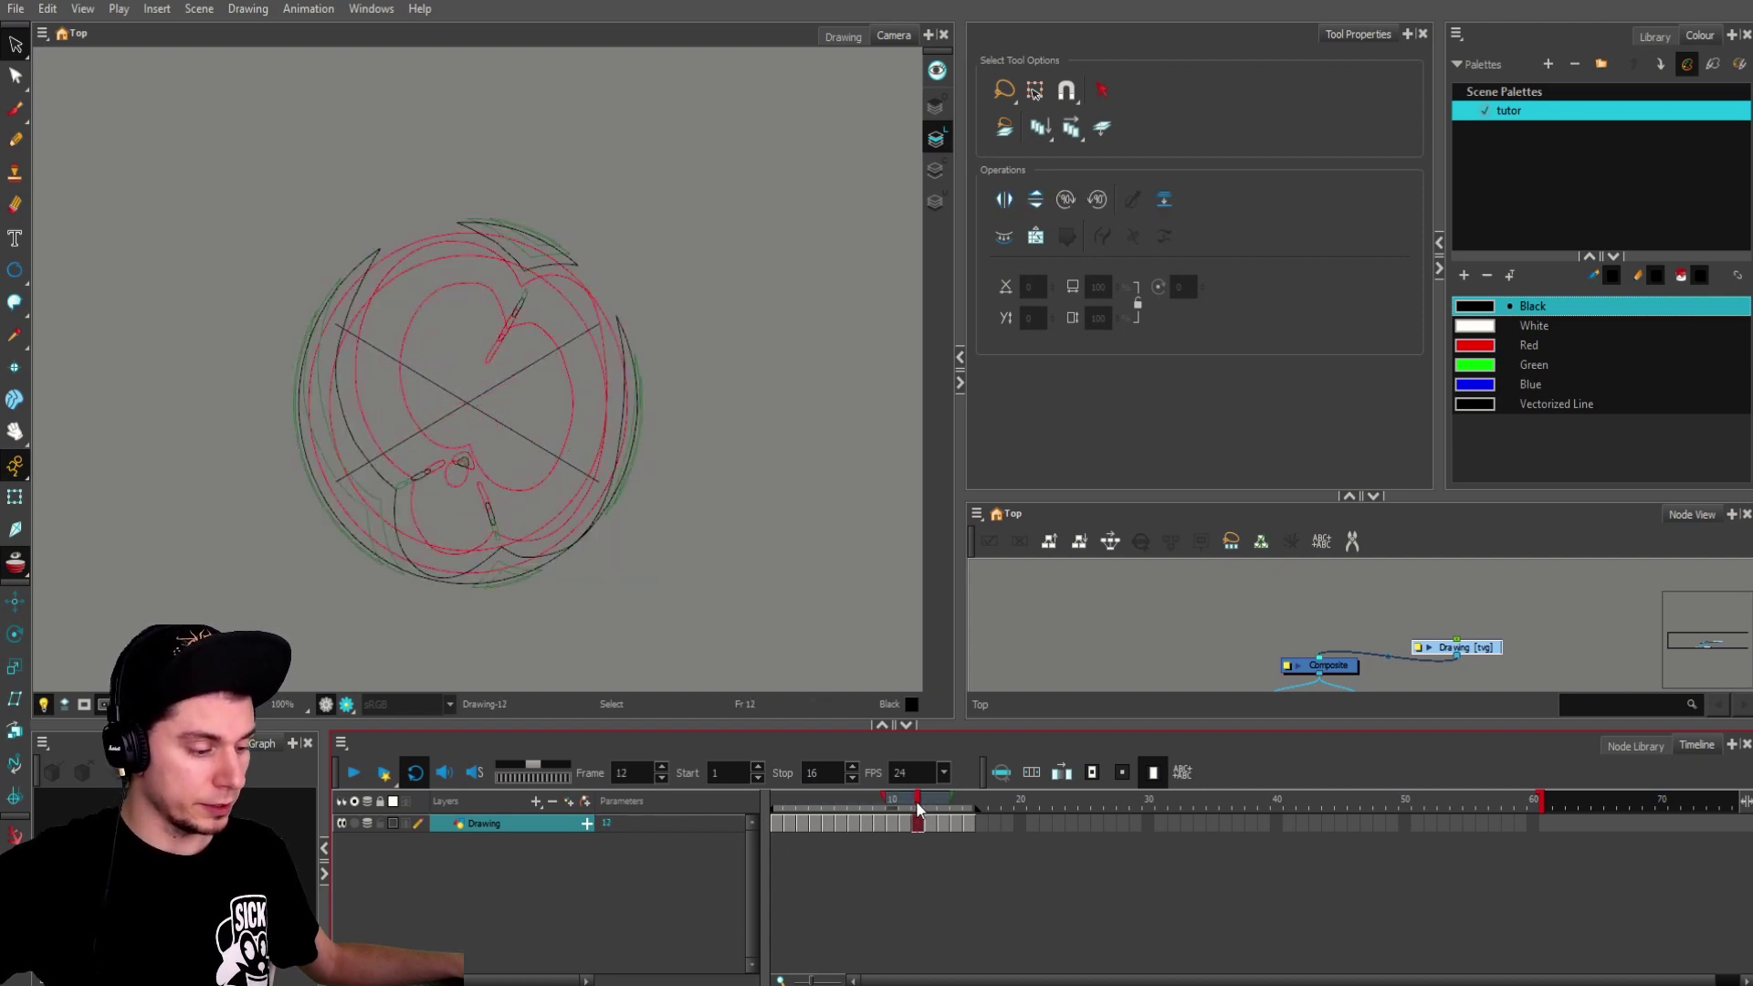
click(393, 825)
Step: Set the Drawing layer's timeline colour to red (255, 0, 0)
double_click(397, 824)
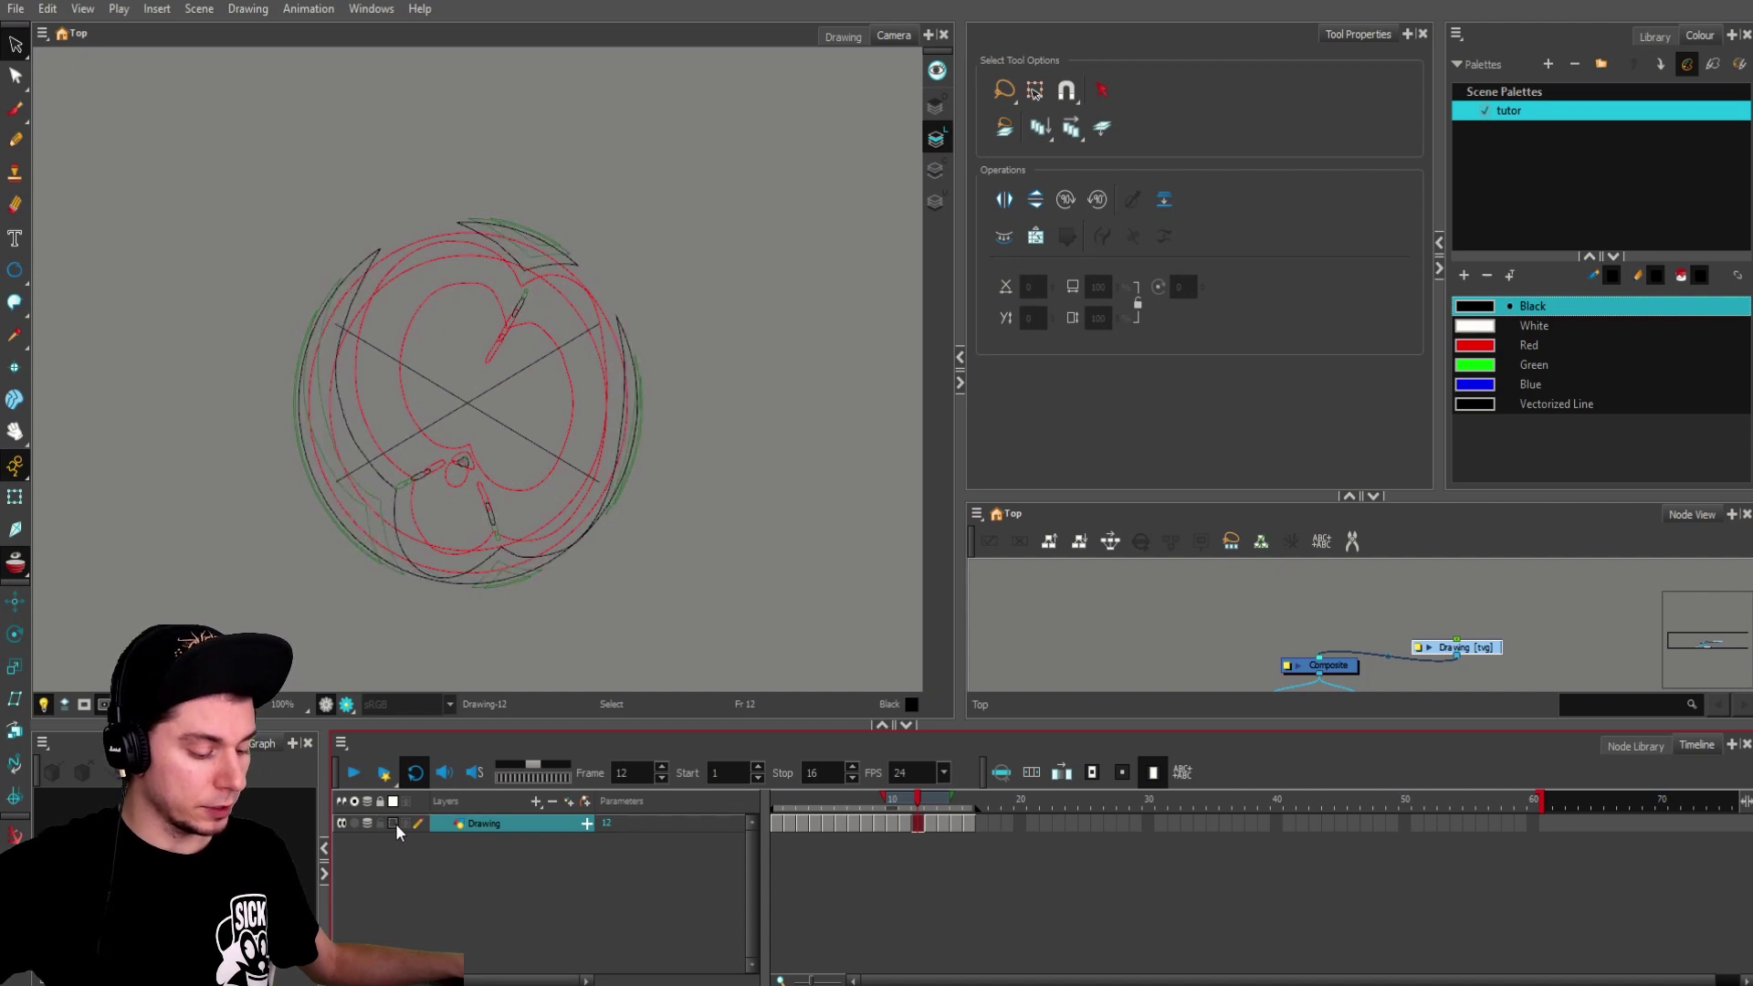
click(699, 432)
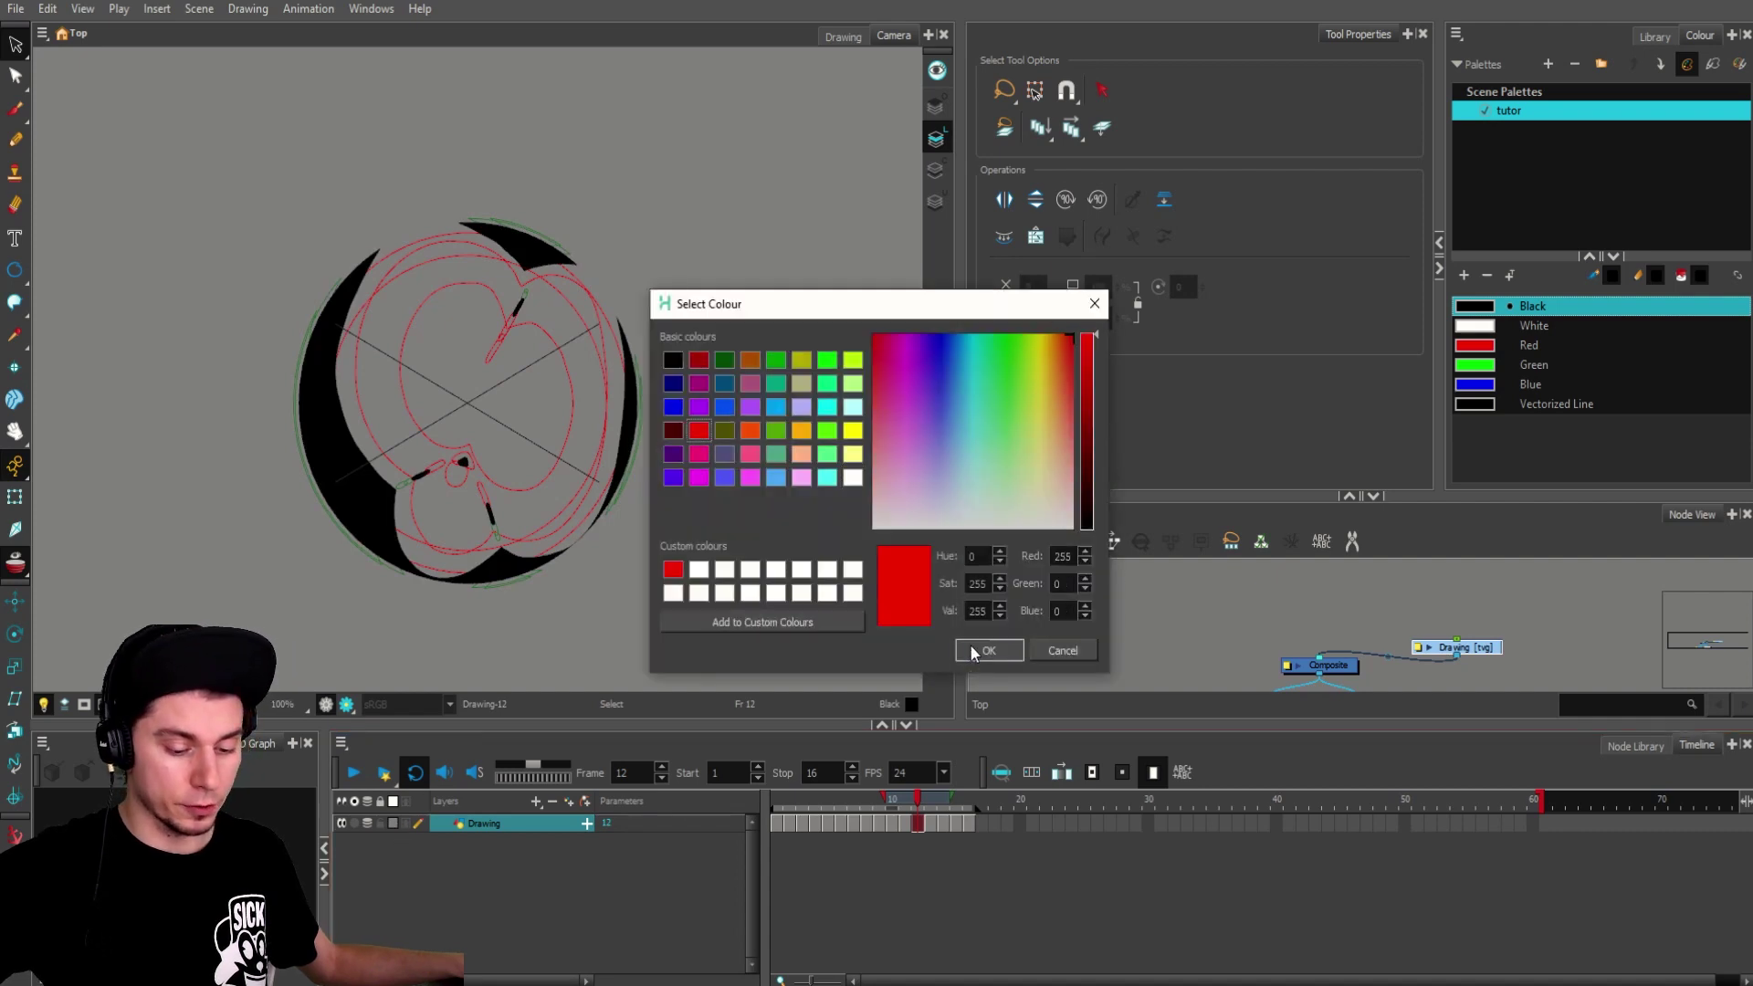
click(988, 650)
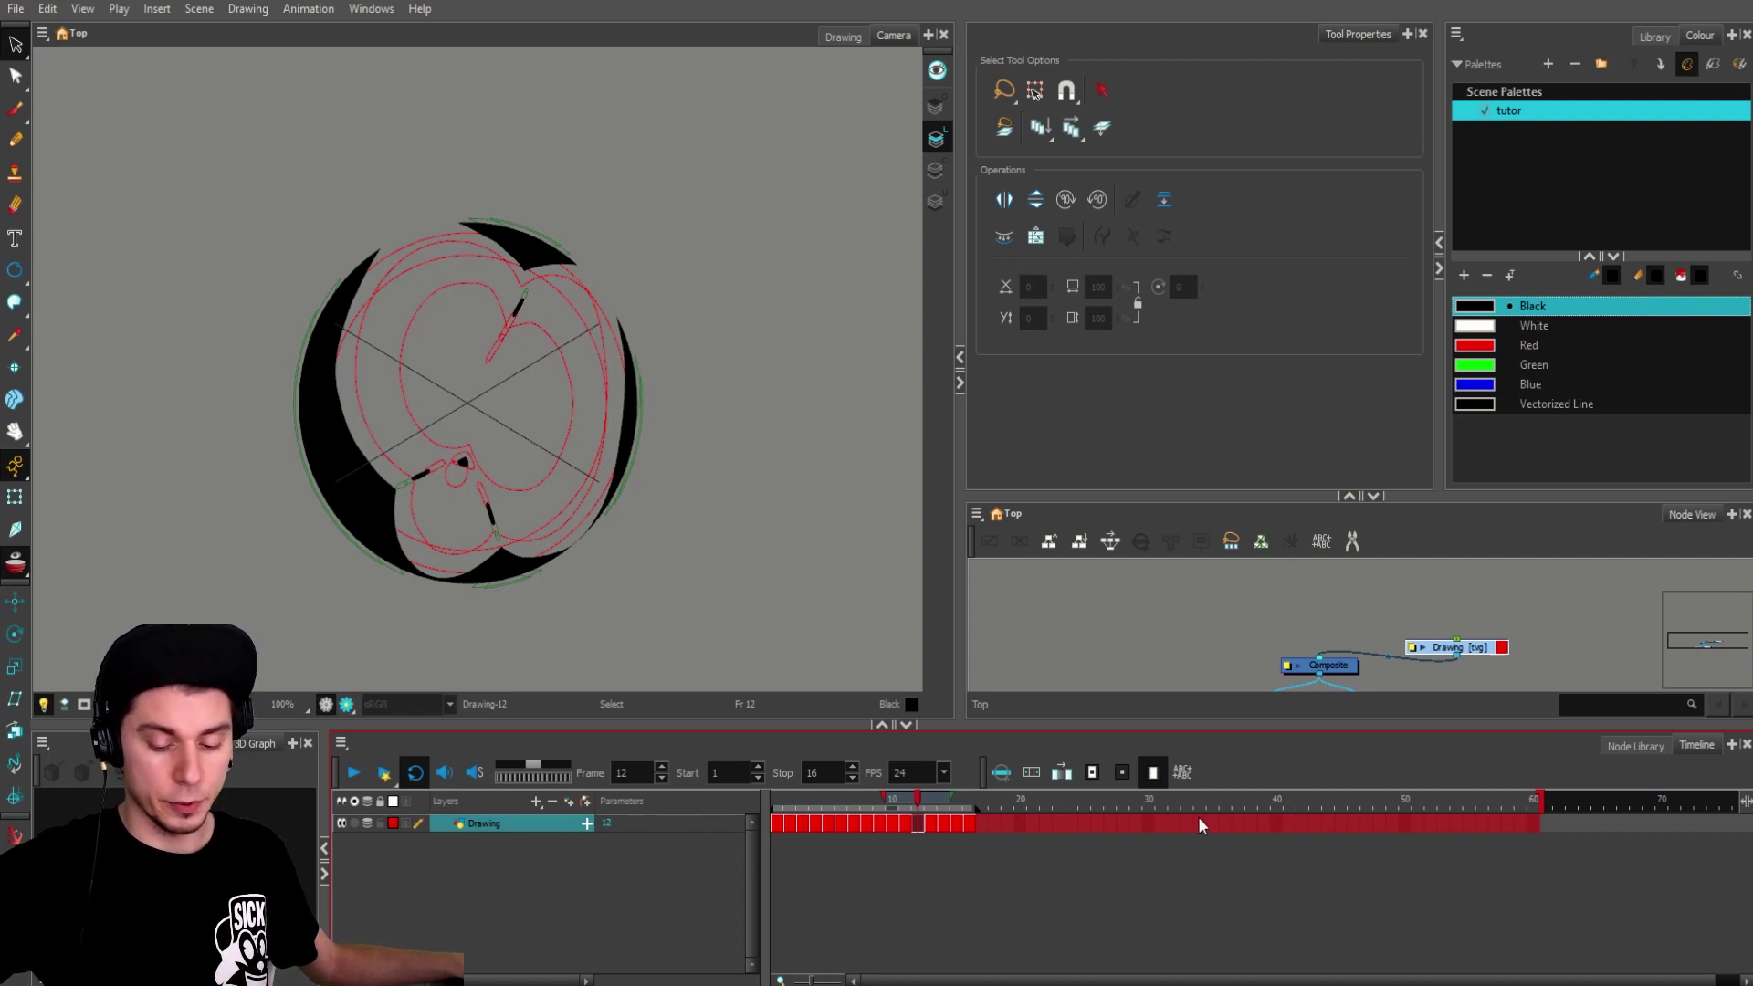
click(391, 825)
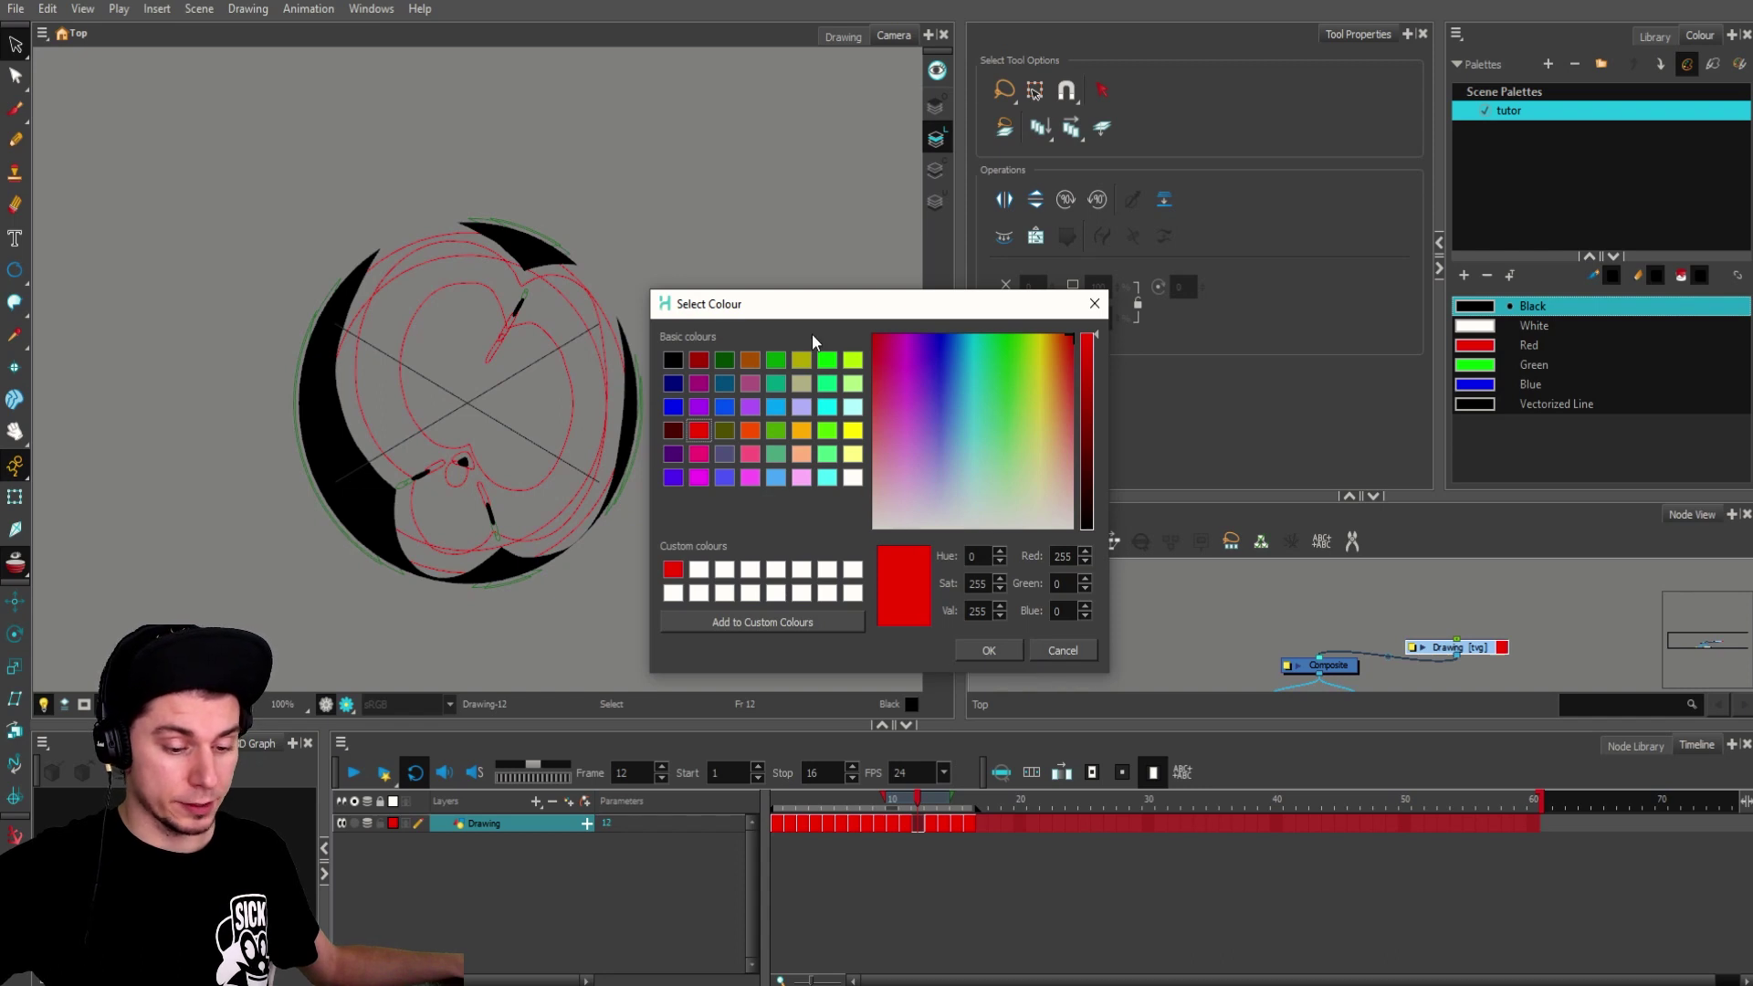
click(1063, 650)
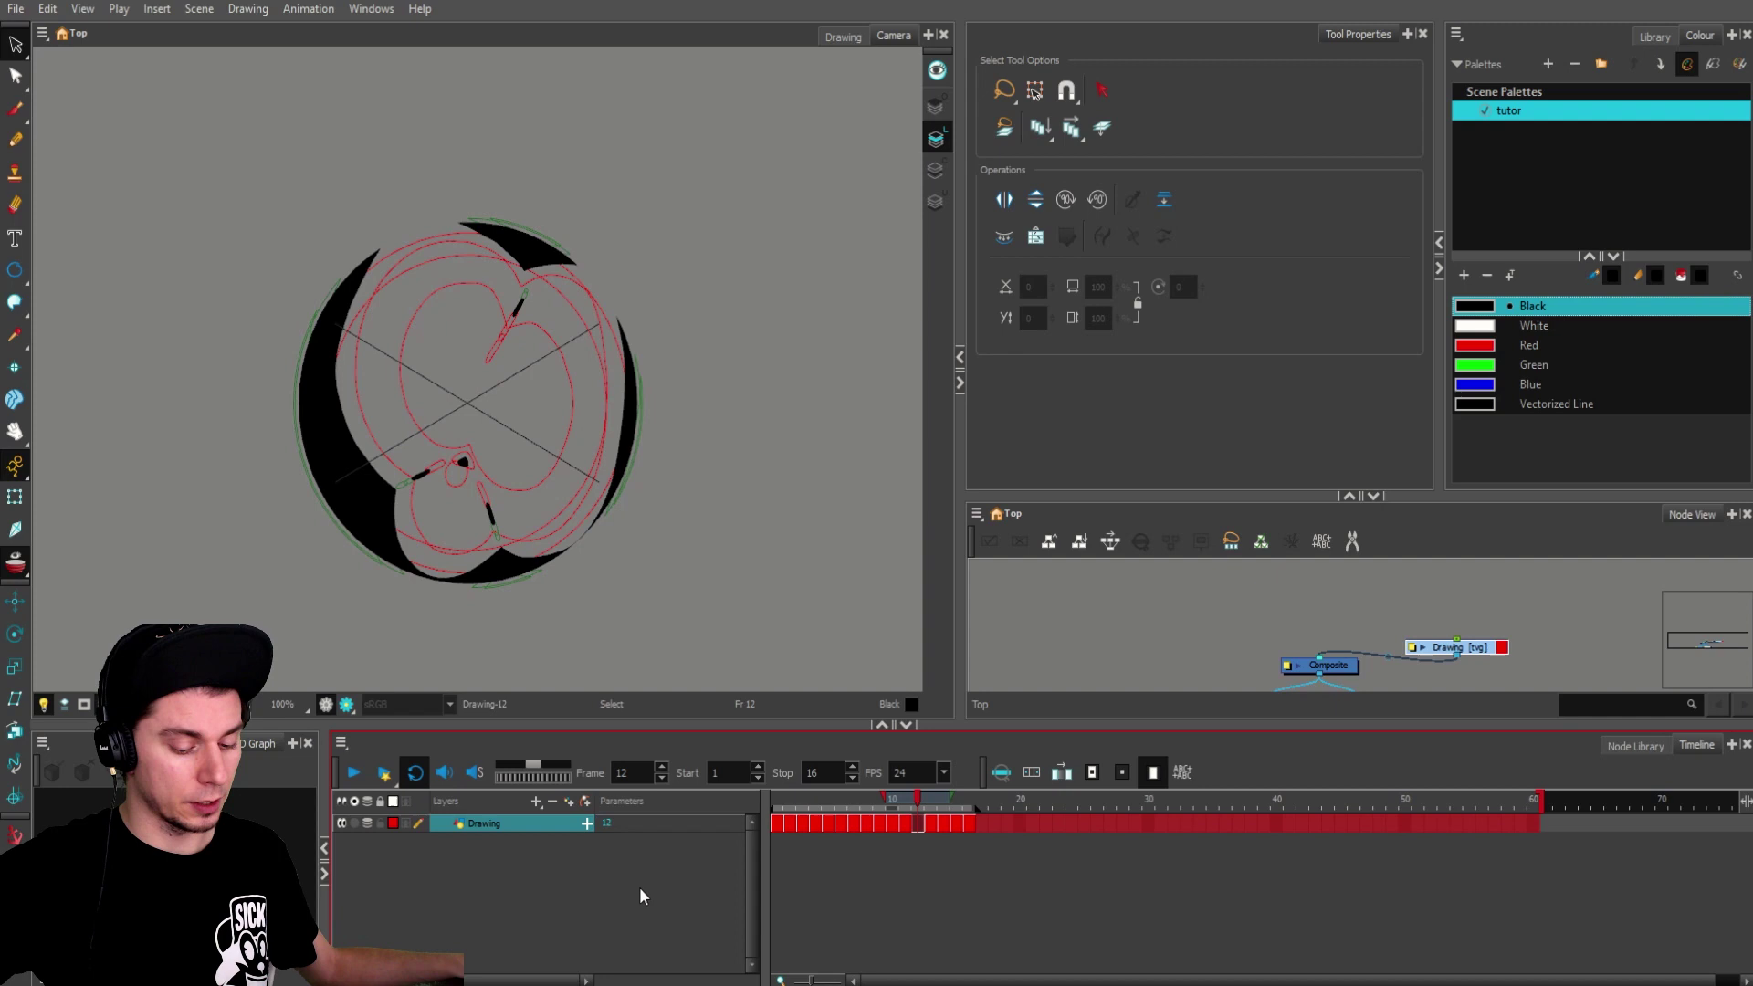
Step: Undo the Drawing layer's colour change
key(d)
key(ctrl+z)
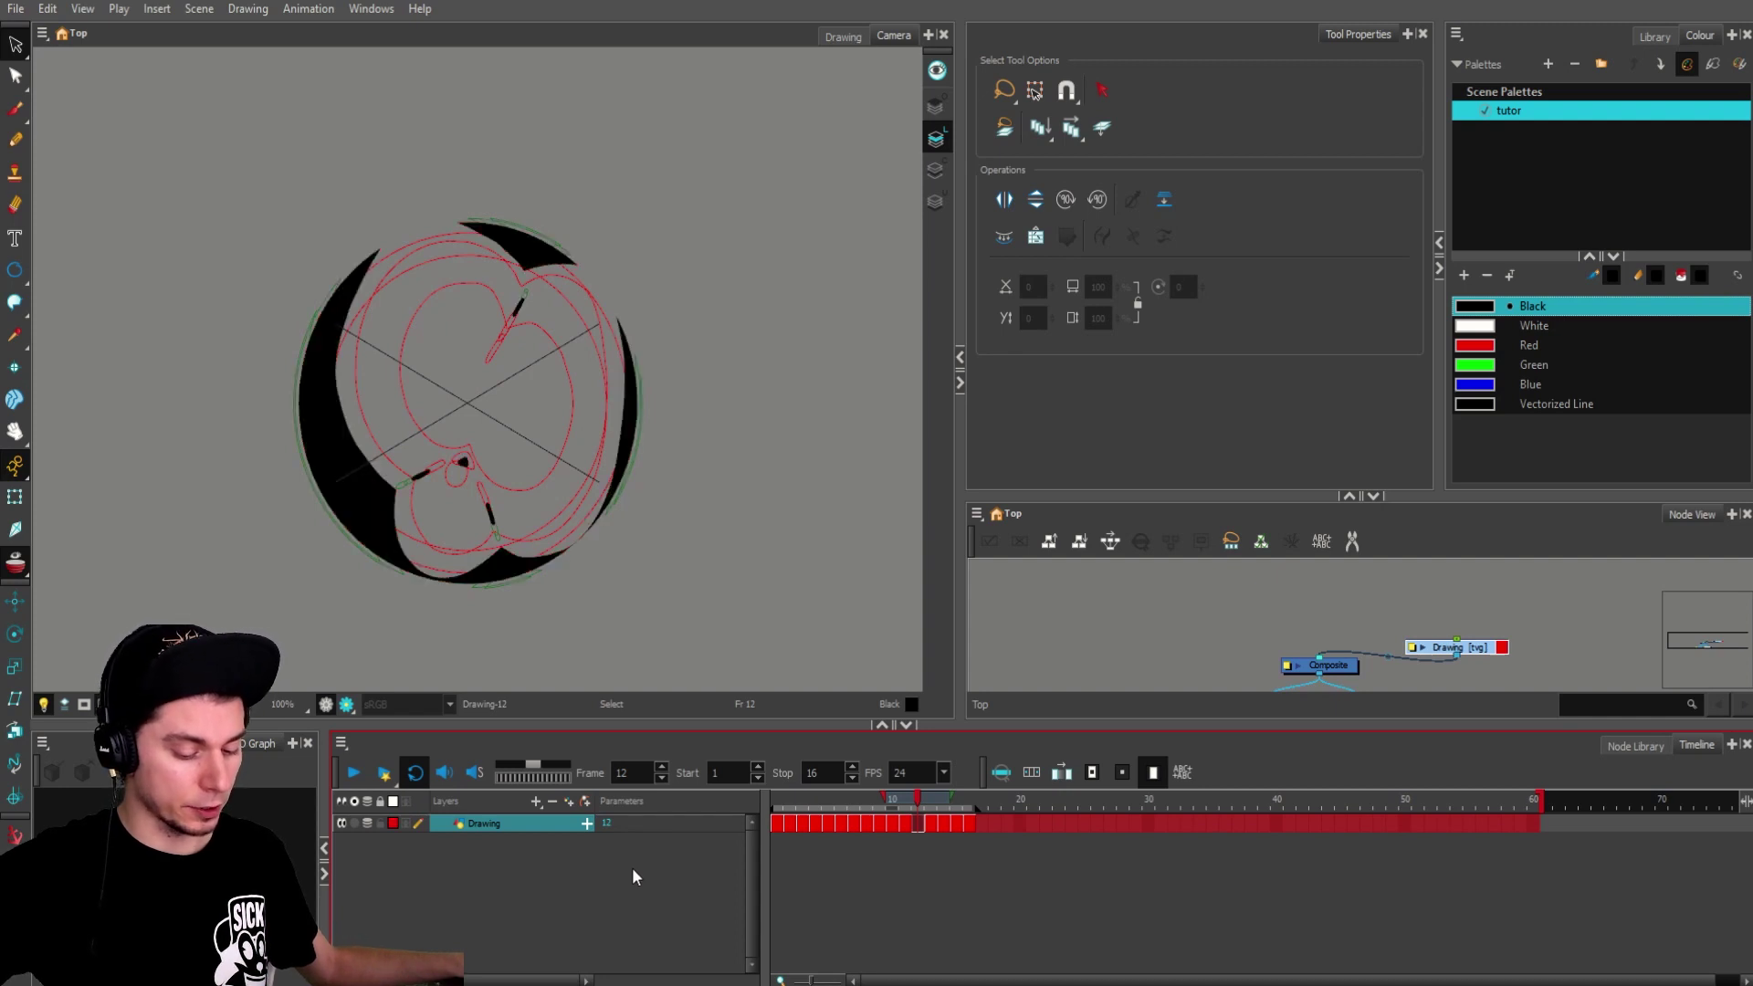
key(ctrl+z)
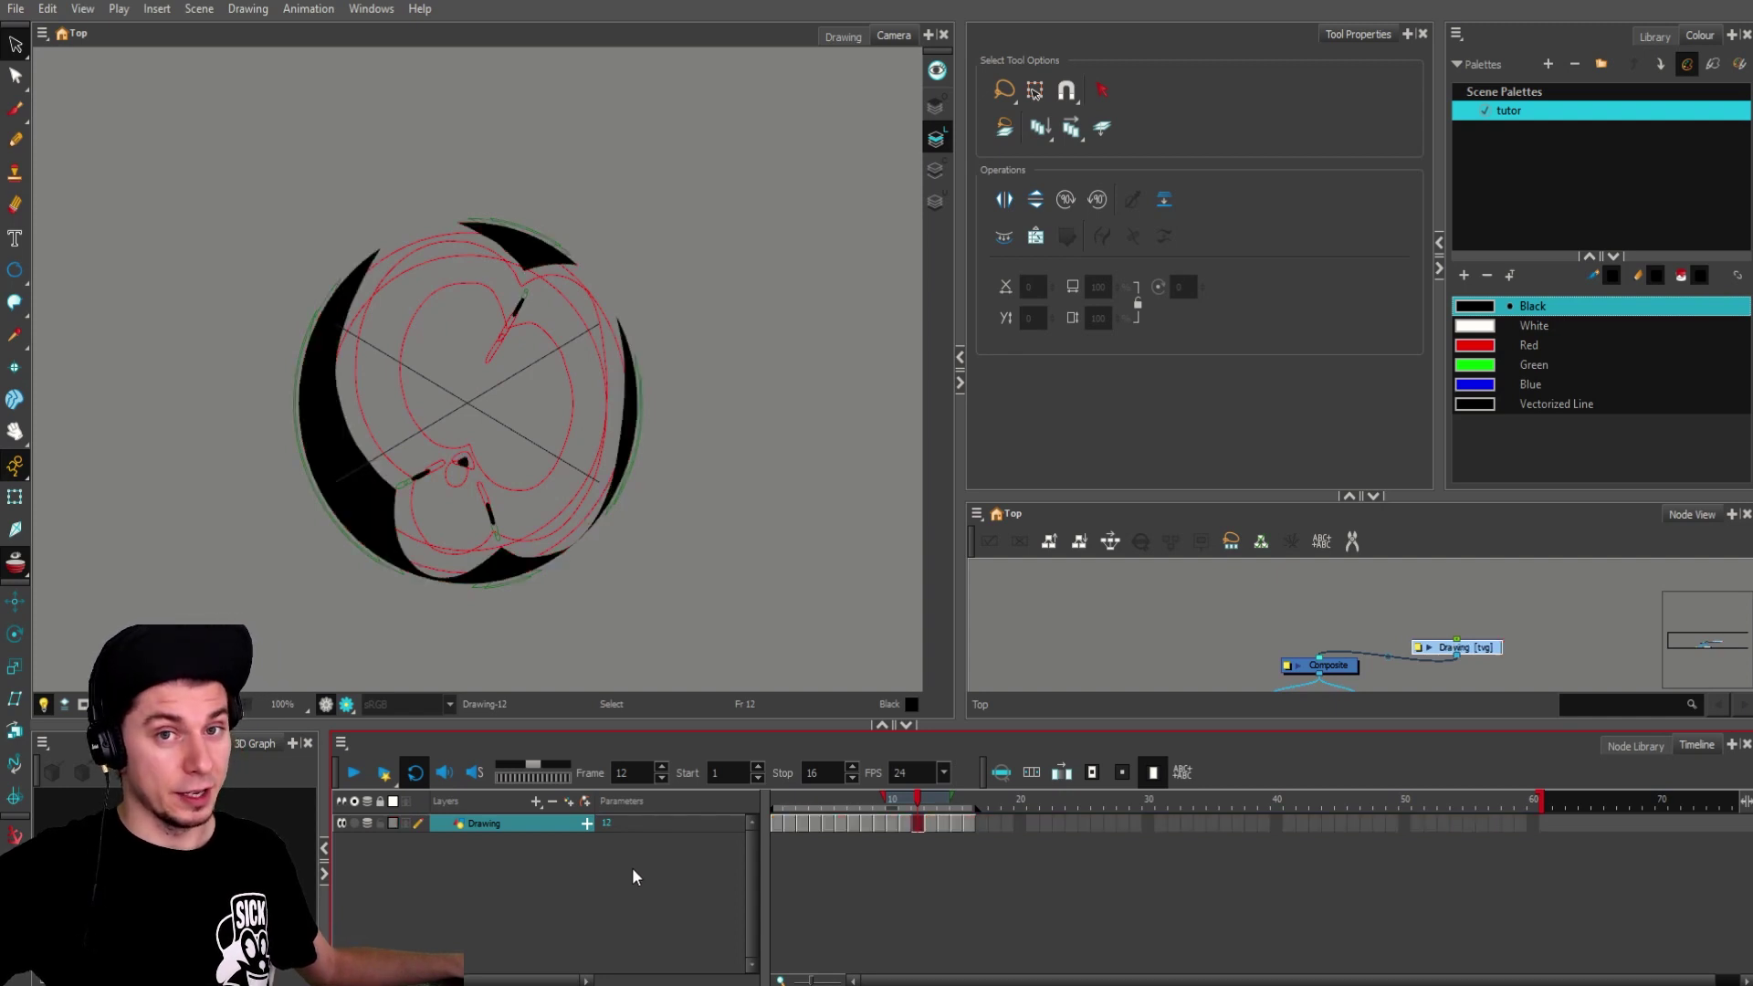
Step: Open the Drawing layer's properties window and expand the layer's parameters in the timeline
double_click(484, 824)
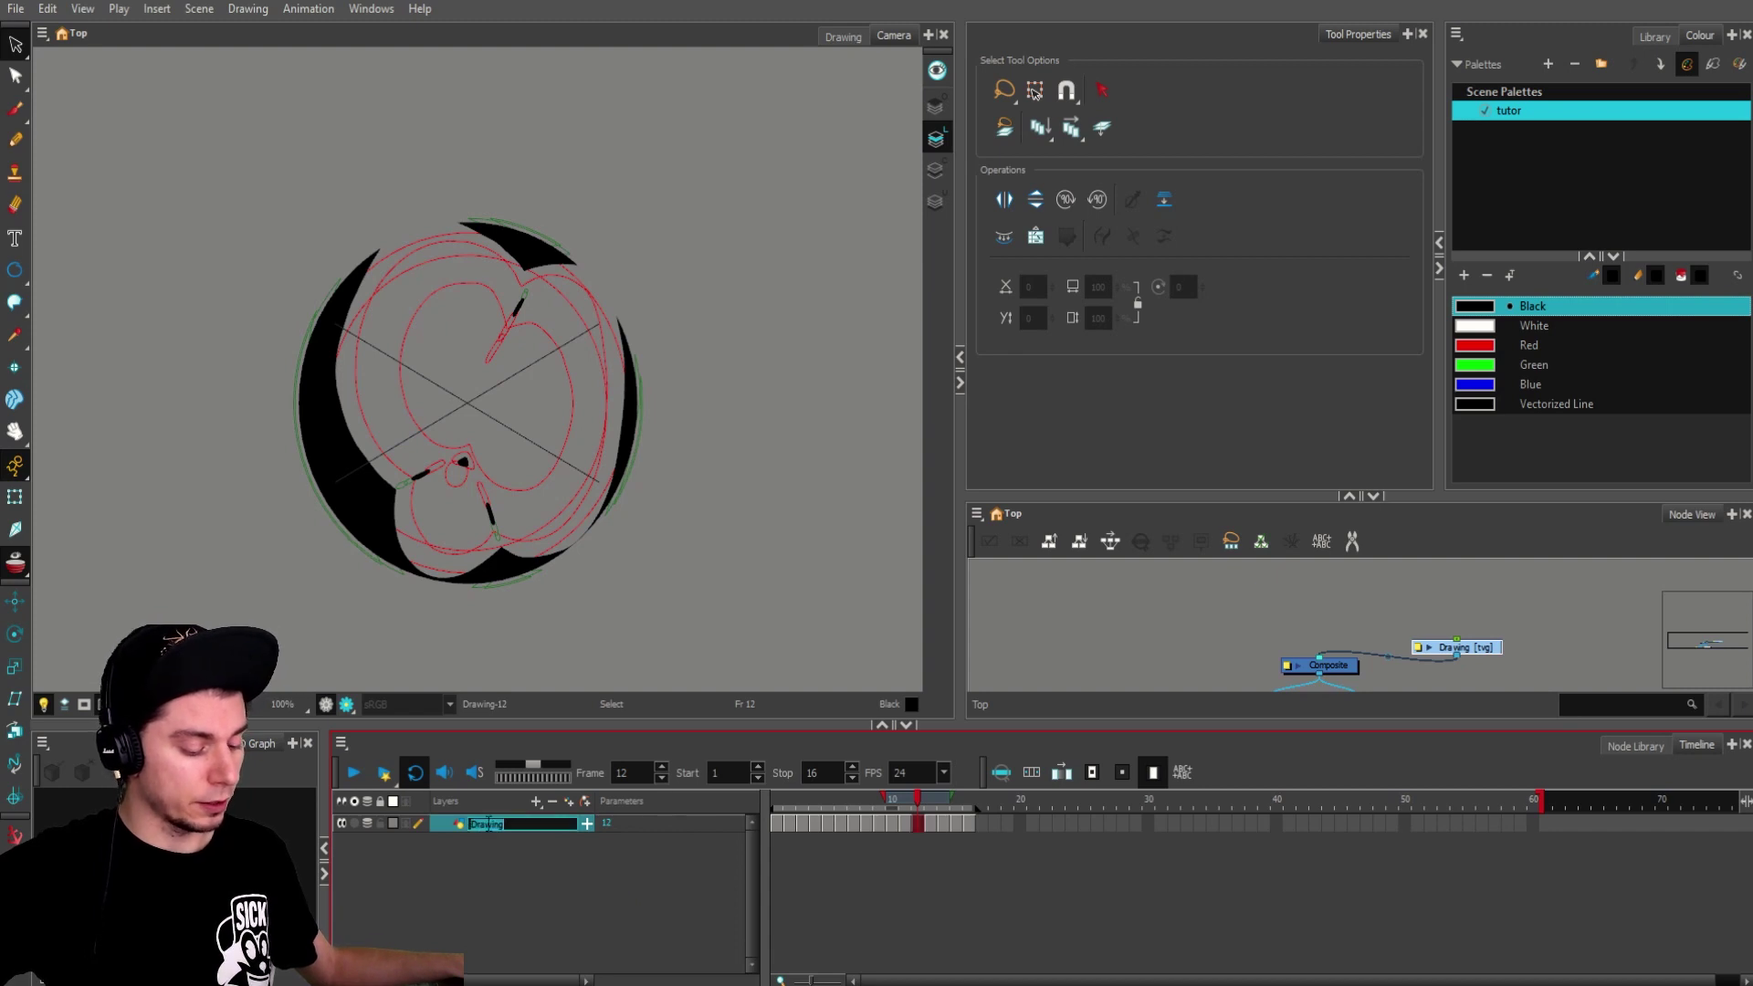
click(501, 846)
double_click(461, 825)
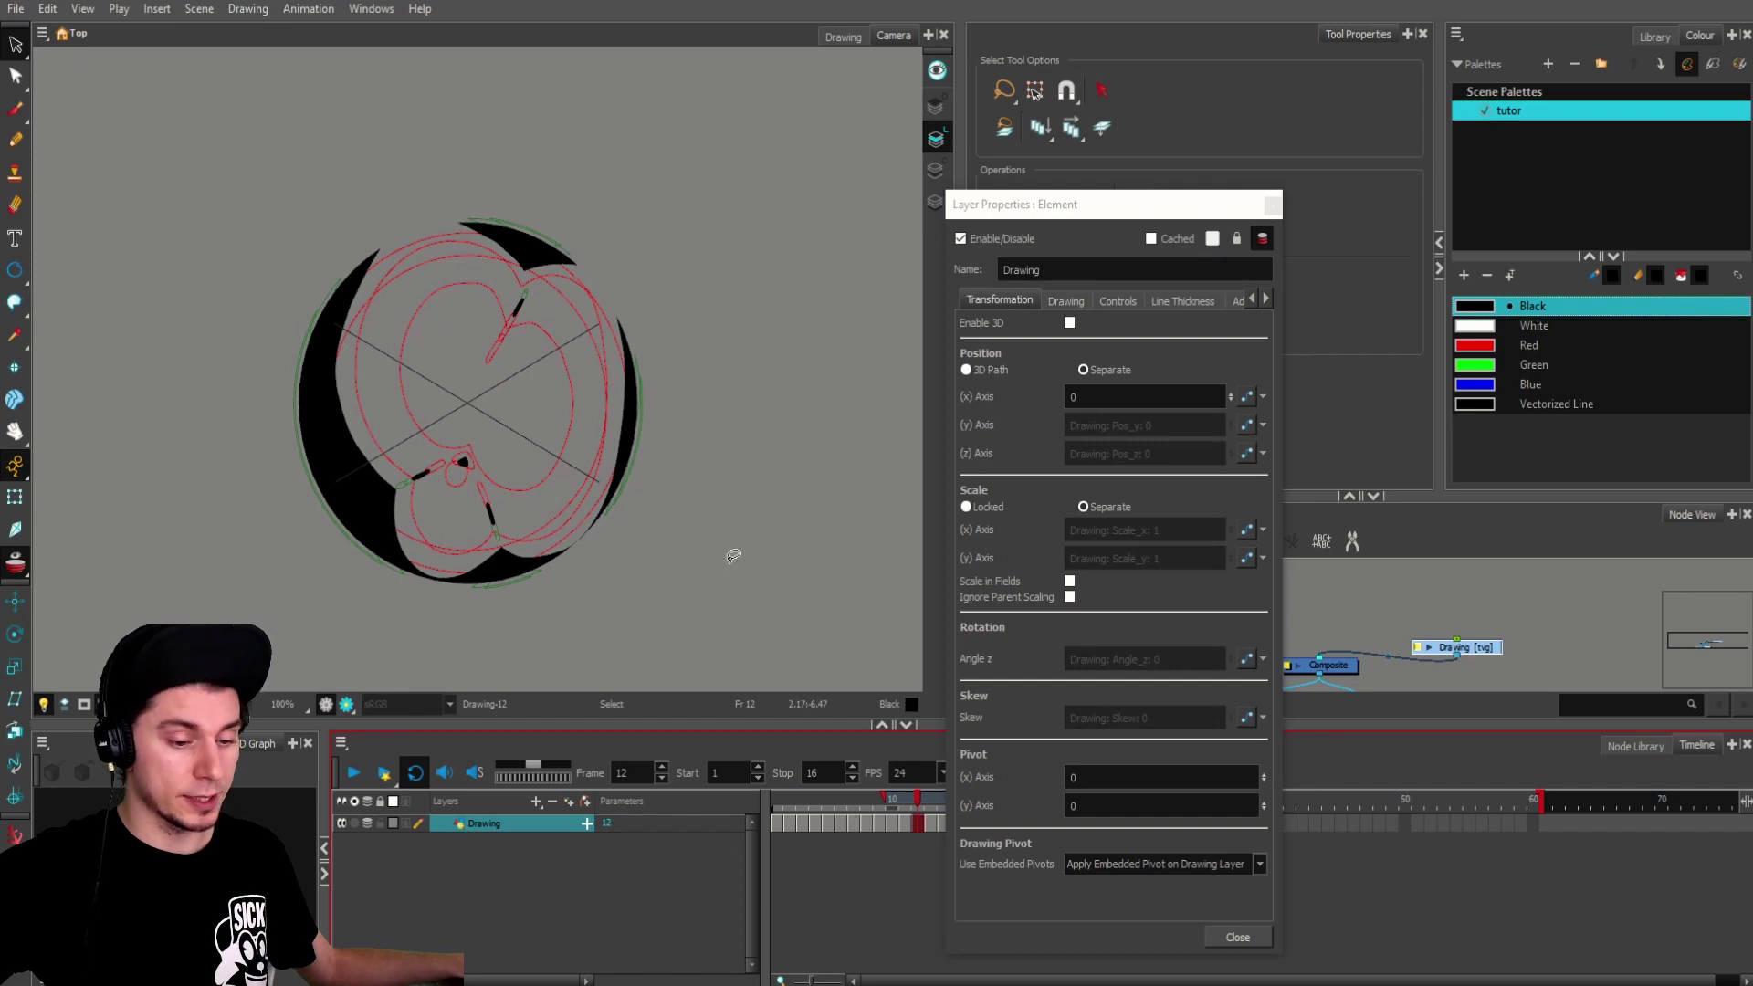
drag(1061, 217, 997, 150)
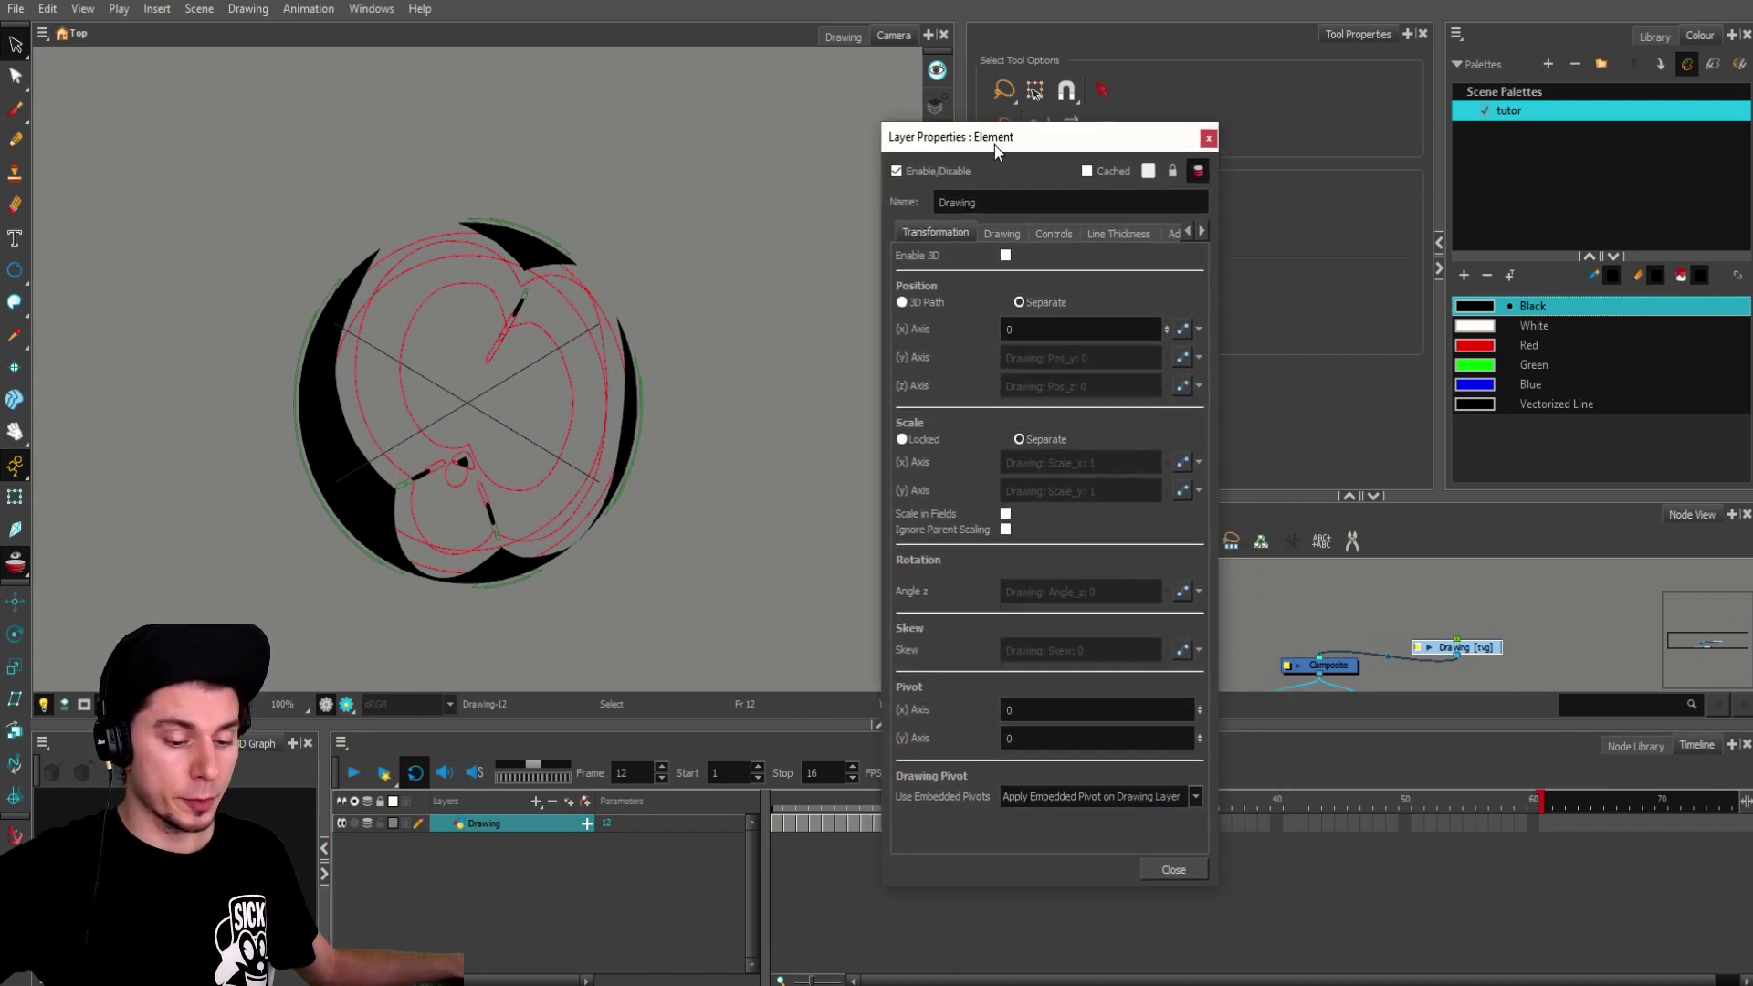
click(587, 824)
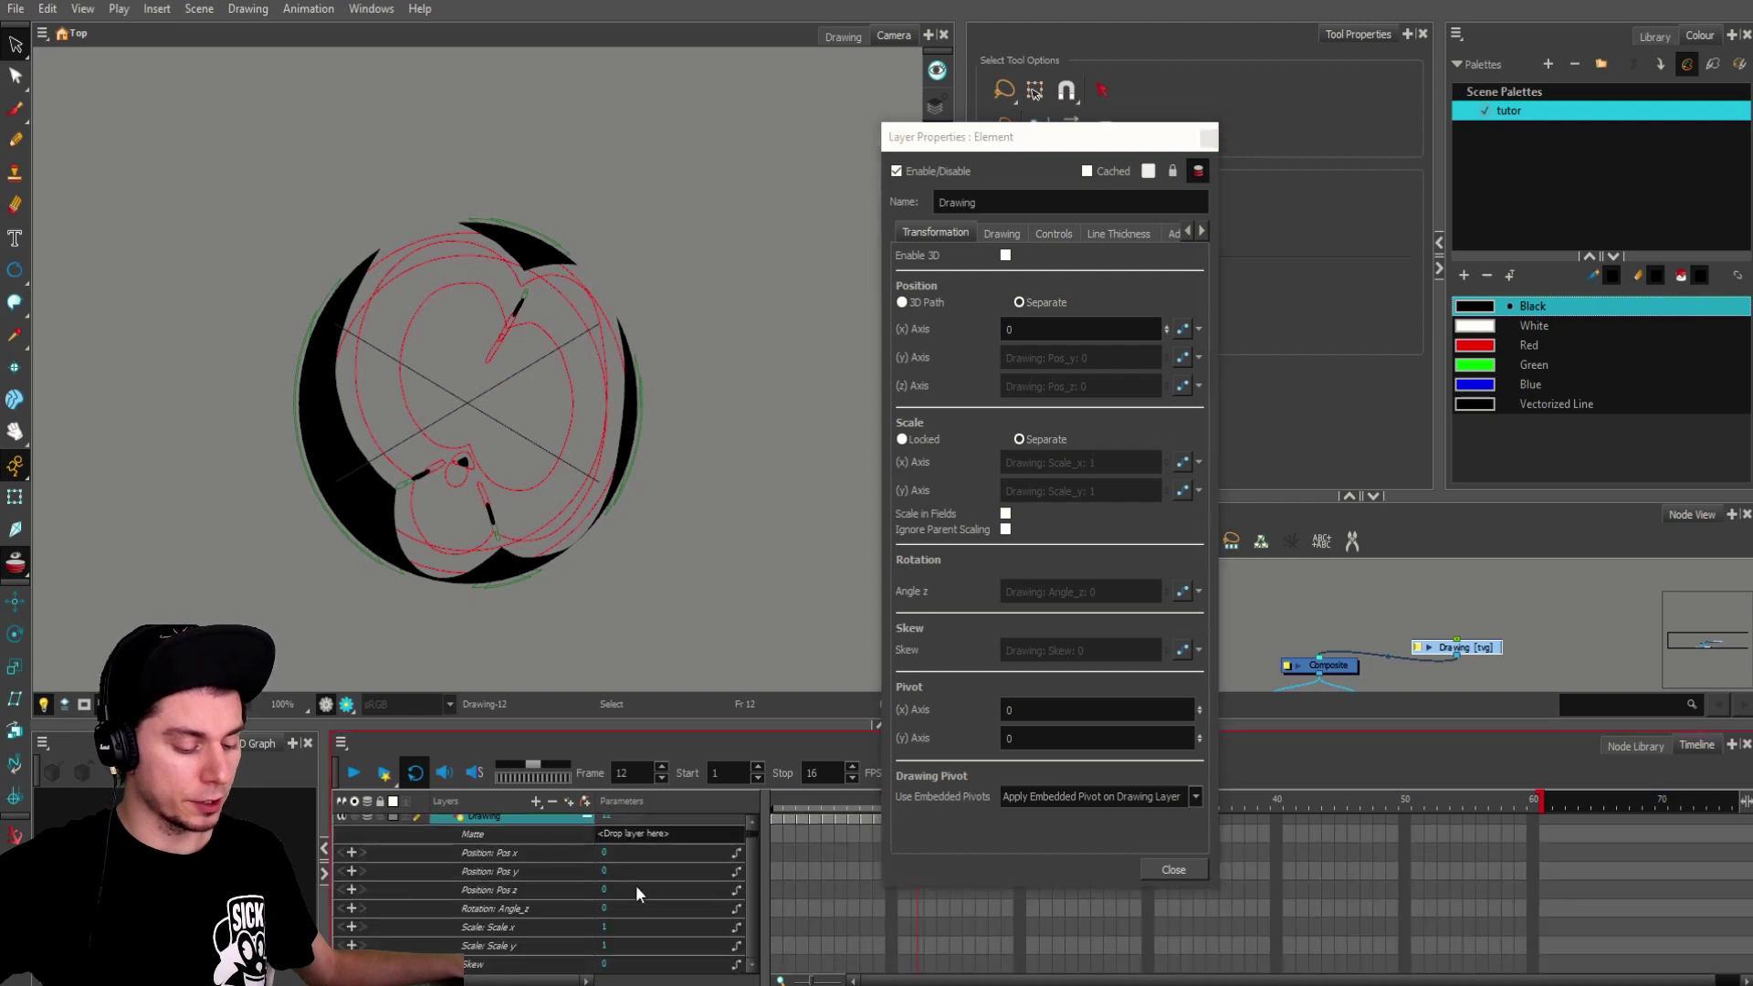
Step: Add a keyframe for the Drawing layer's transformation parameters at frame 1
click(777, 824)
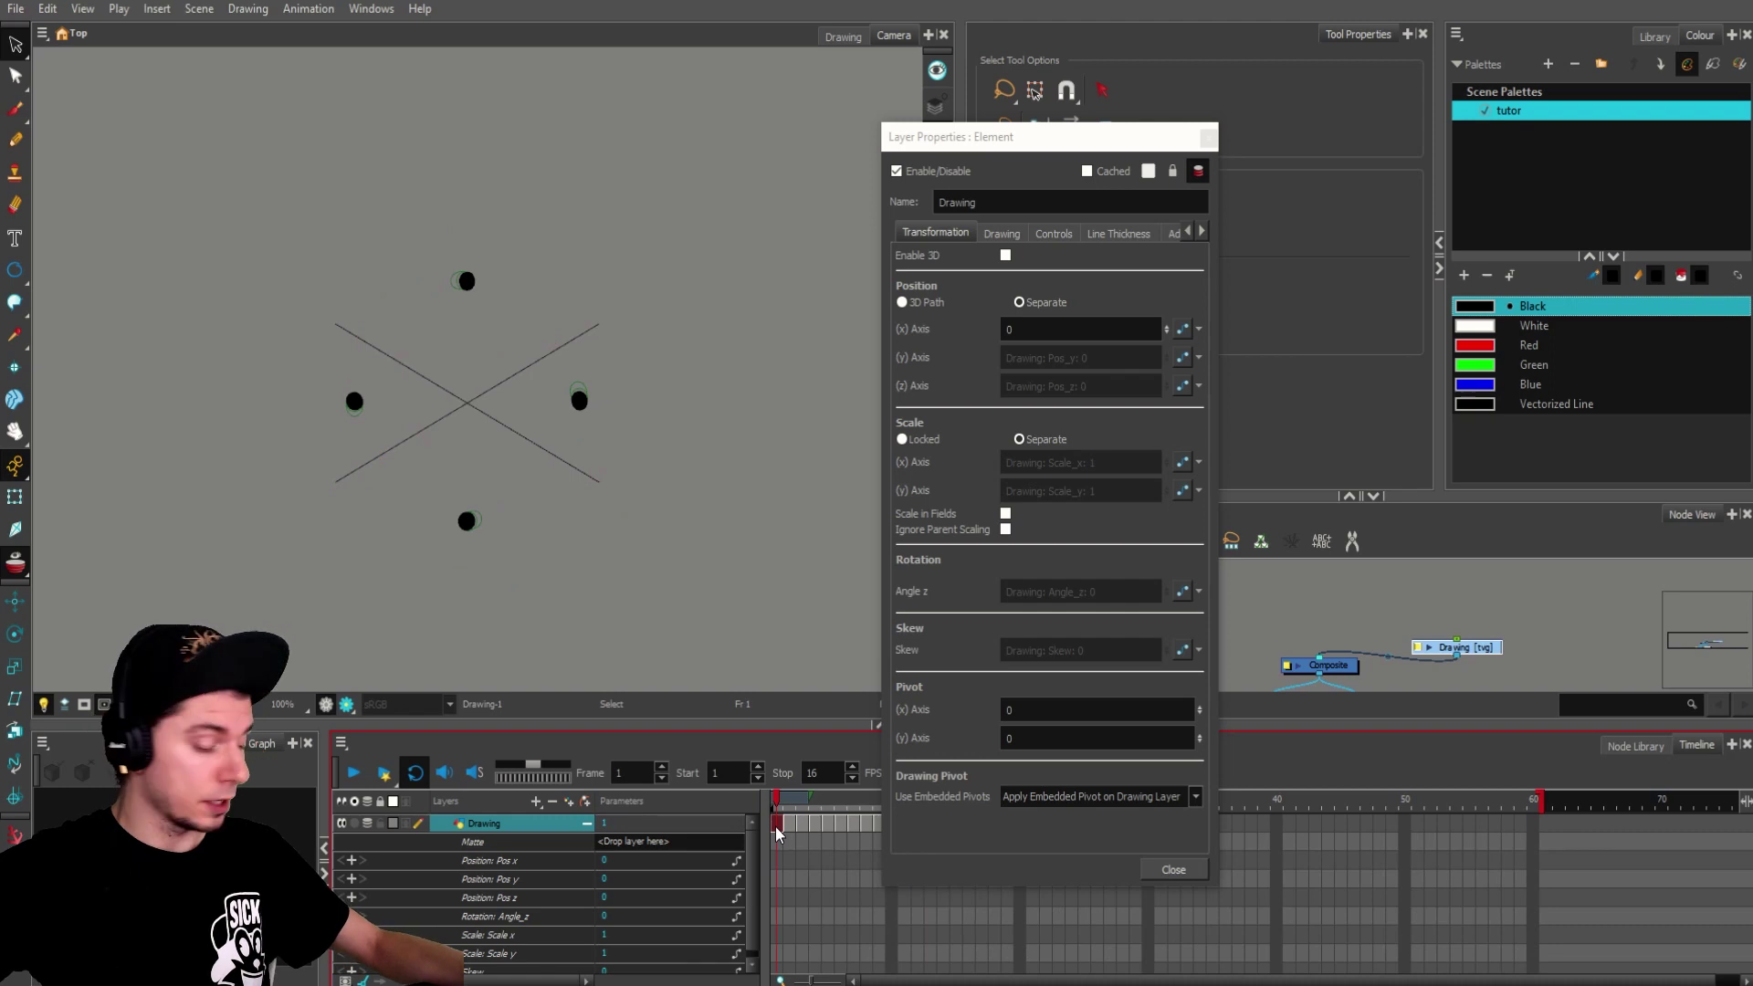
key(F6)
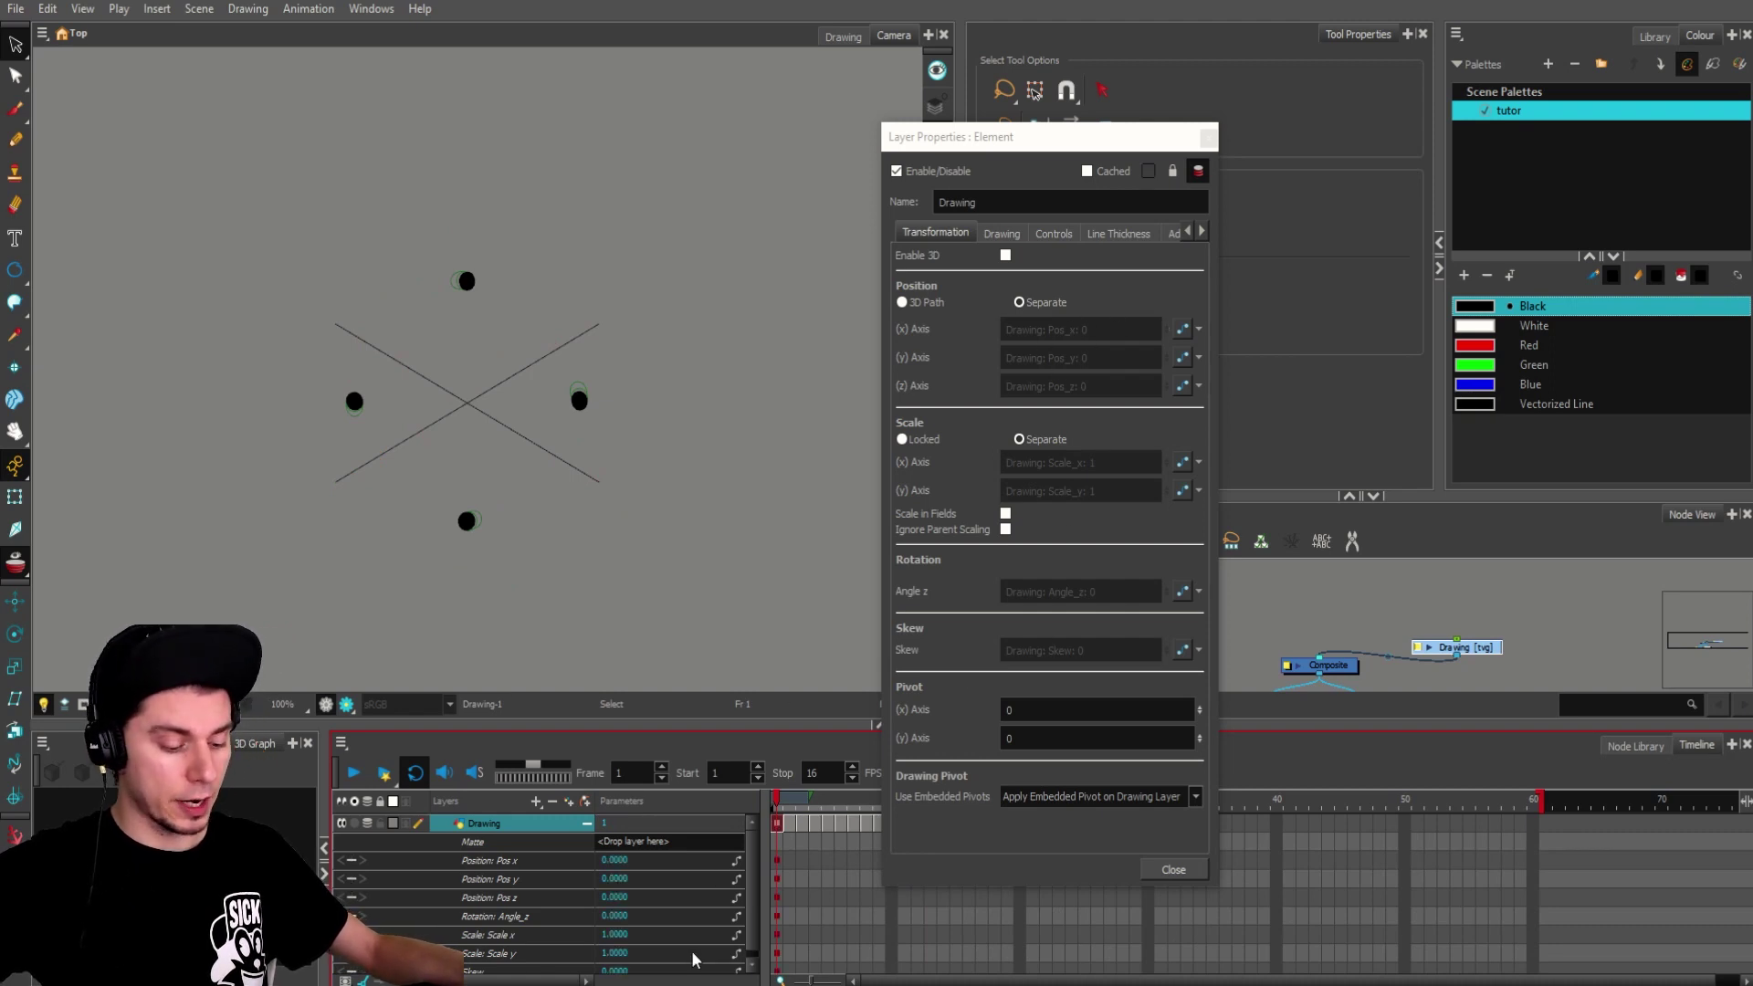
Step: Switch the Drawing layer's x and y position to Local and set them to about 4.6 and 4.1 at frame 1
click(1197, 326)
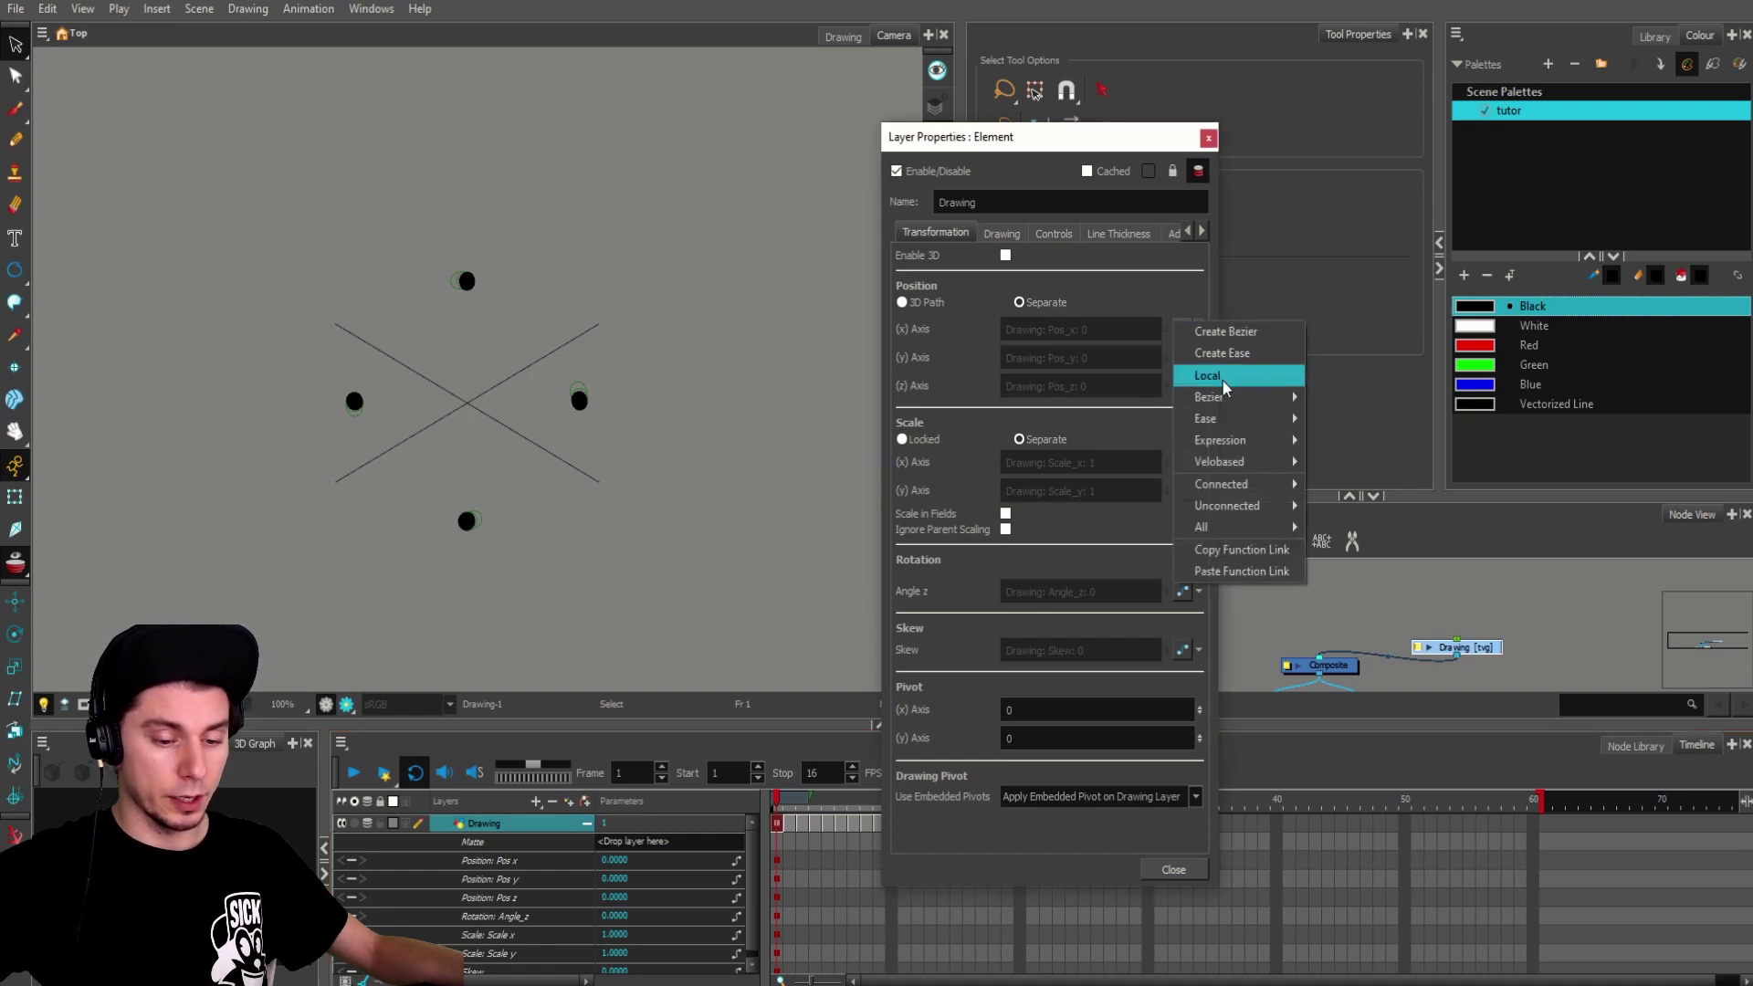
click(1208, 376)
click(1199, 356)
click(1205, 405)
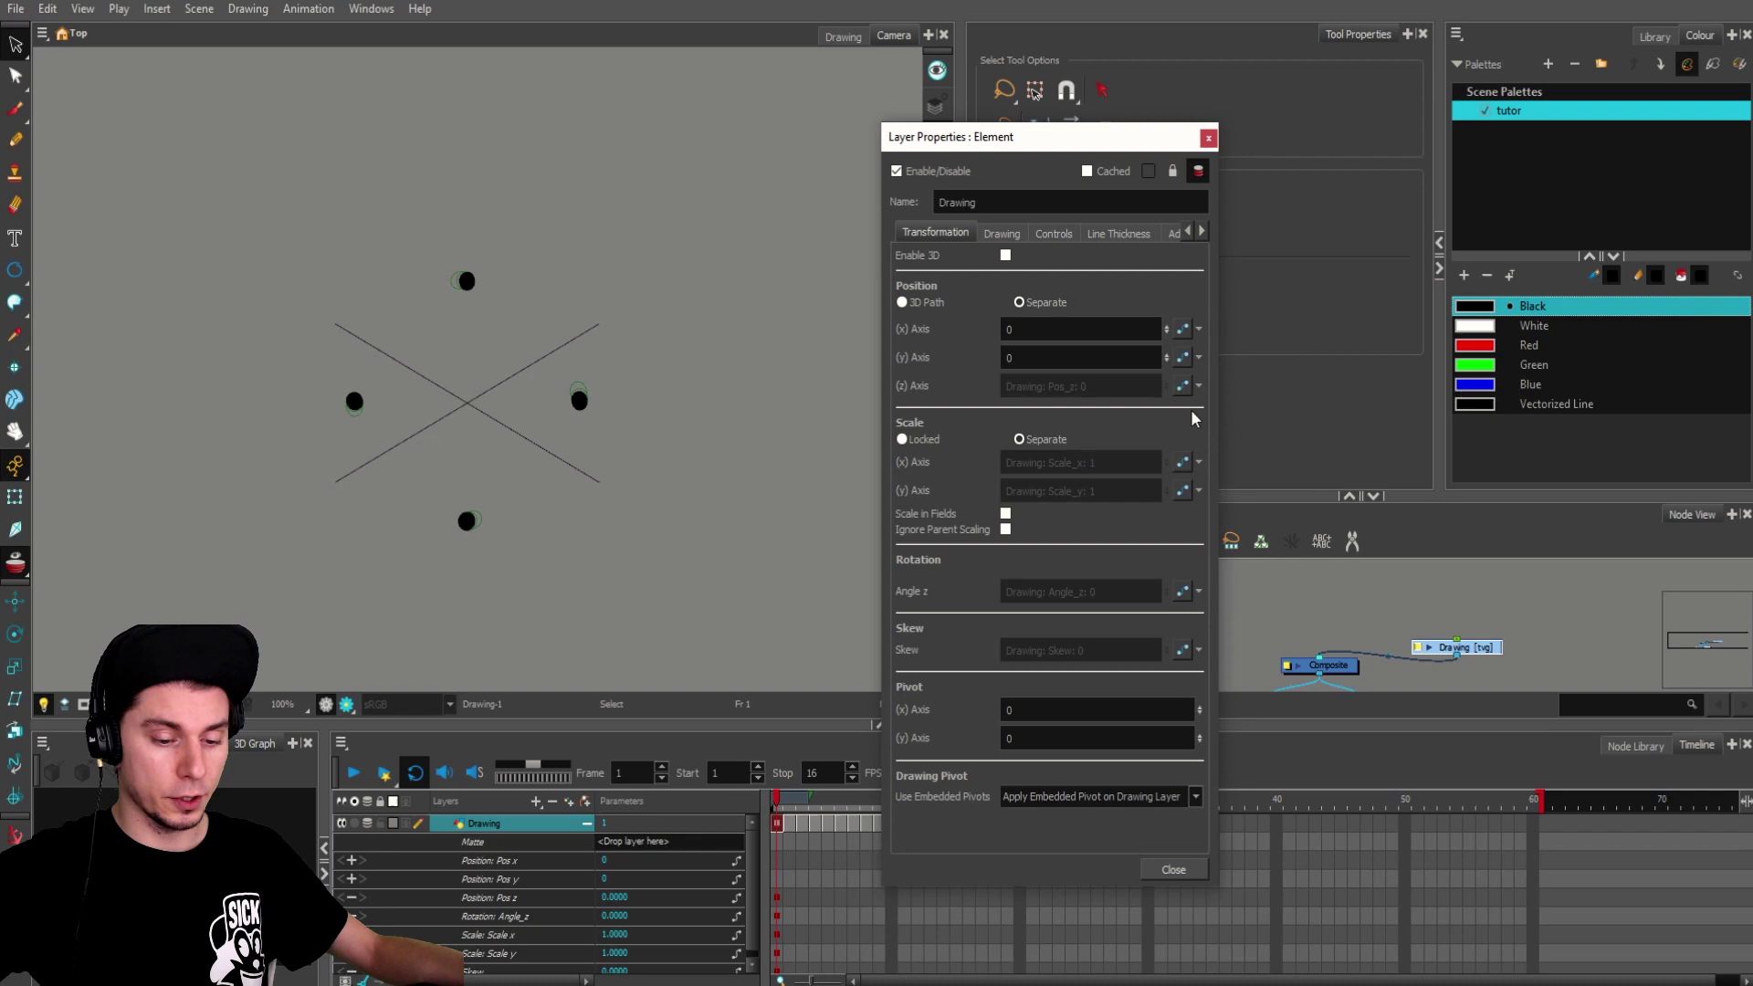
drag(606, 880, 647, 862)
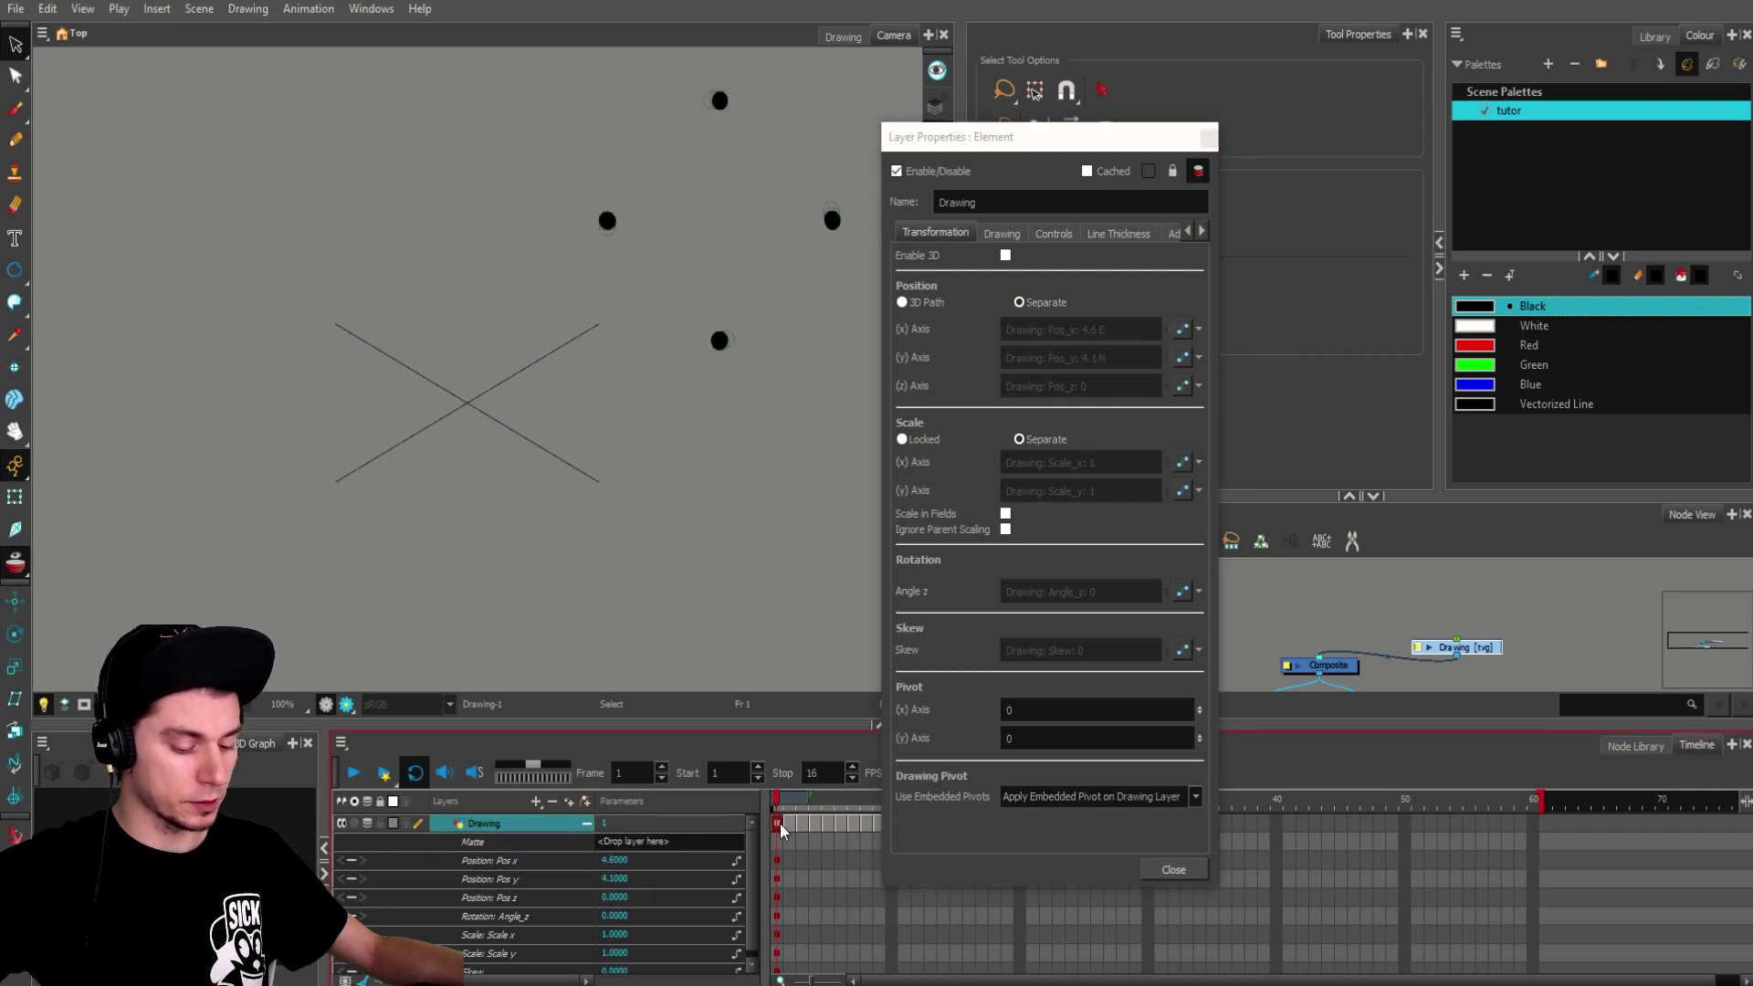
Step: Delete the Drawing layer's keyframe at frame 1, and close its properties window and expanded timeline parameters
key(F7)
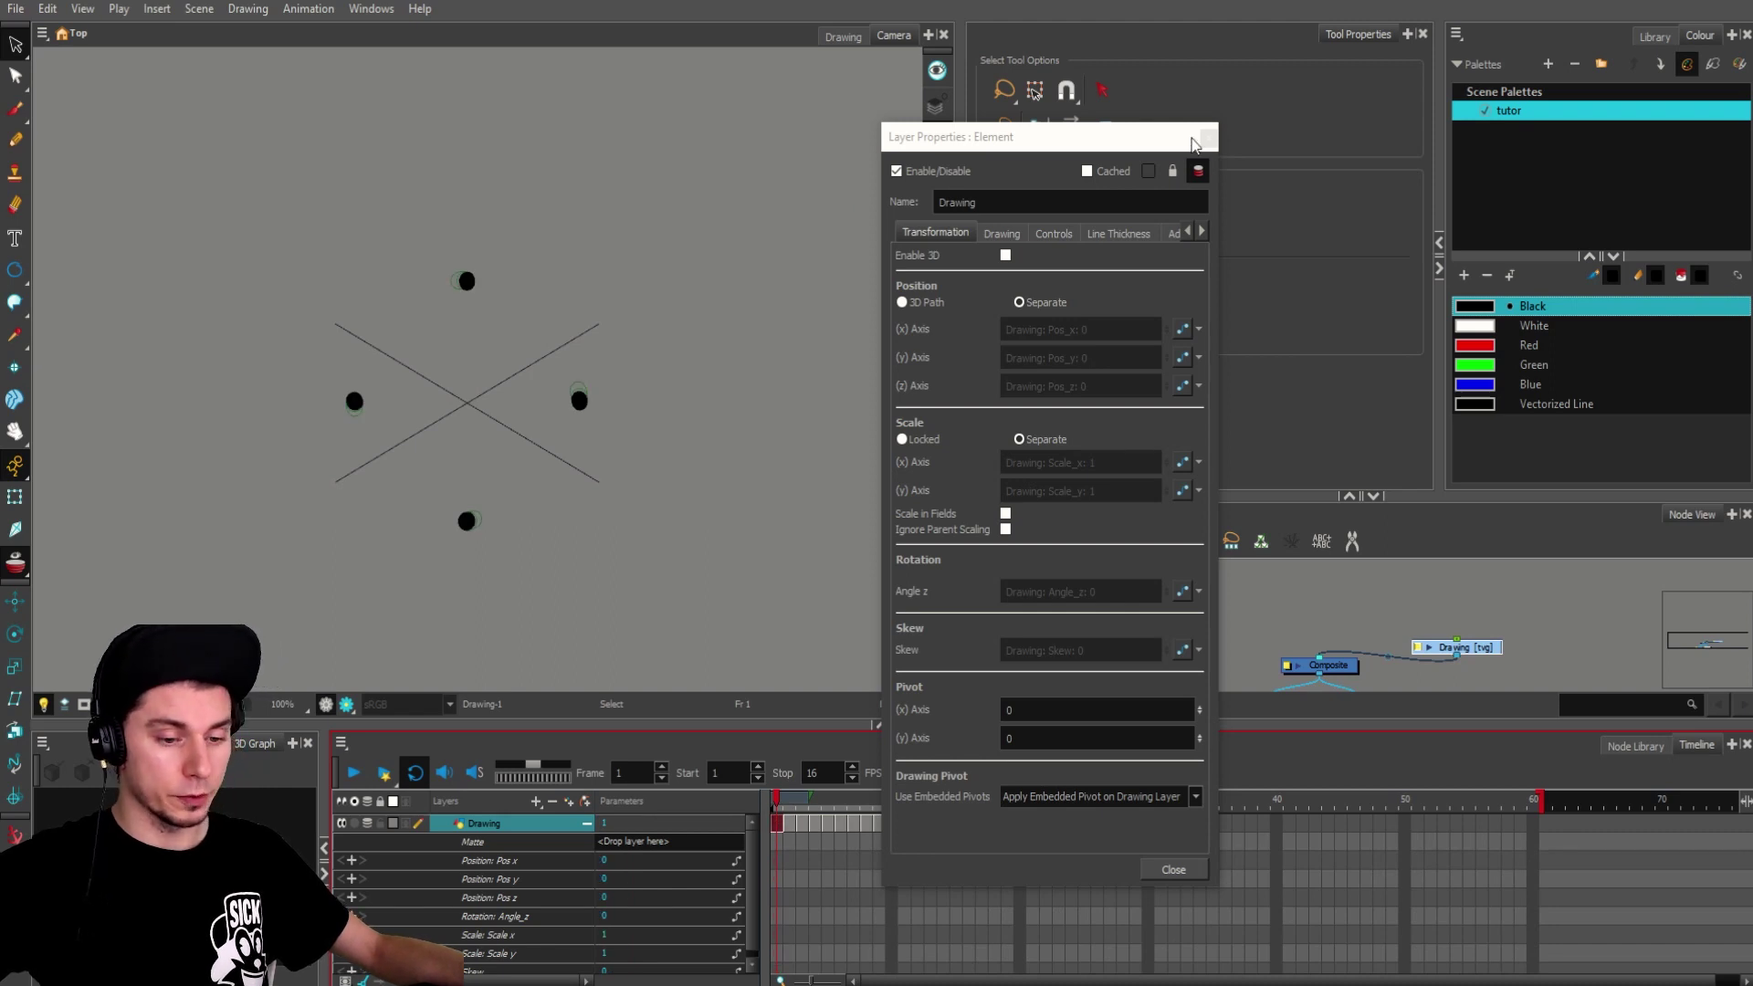
click(1208, 137)
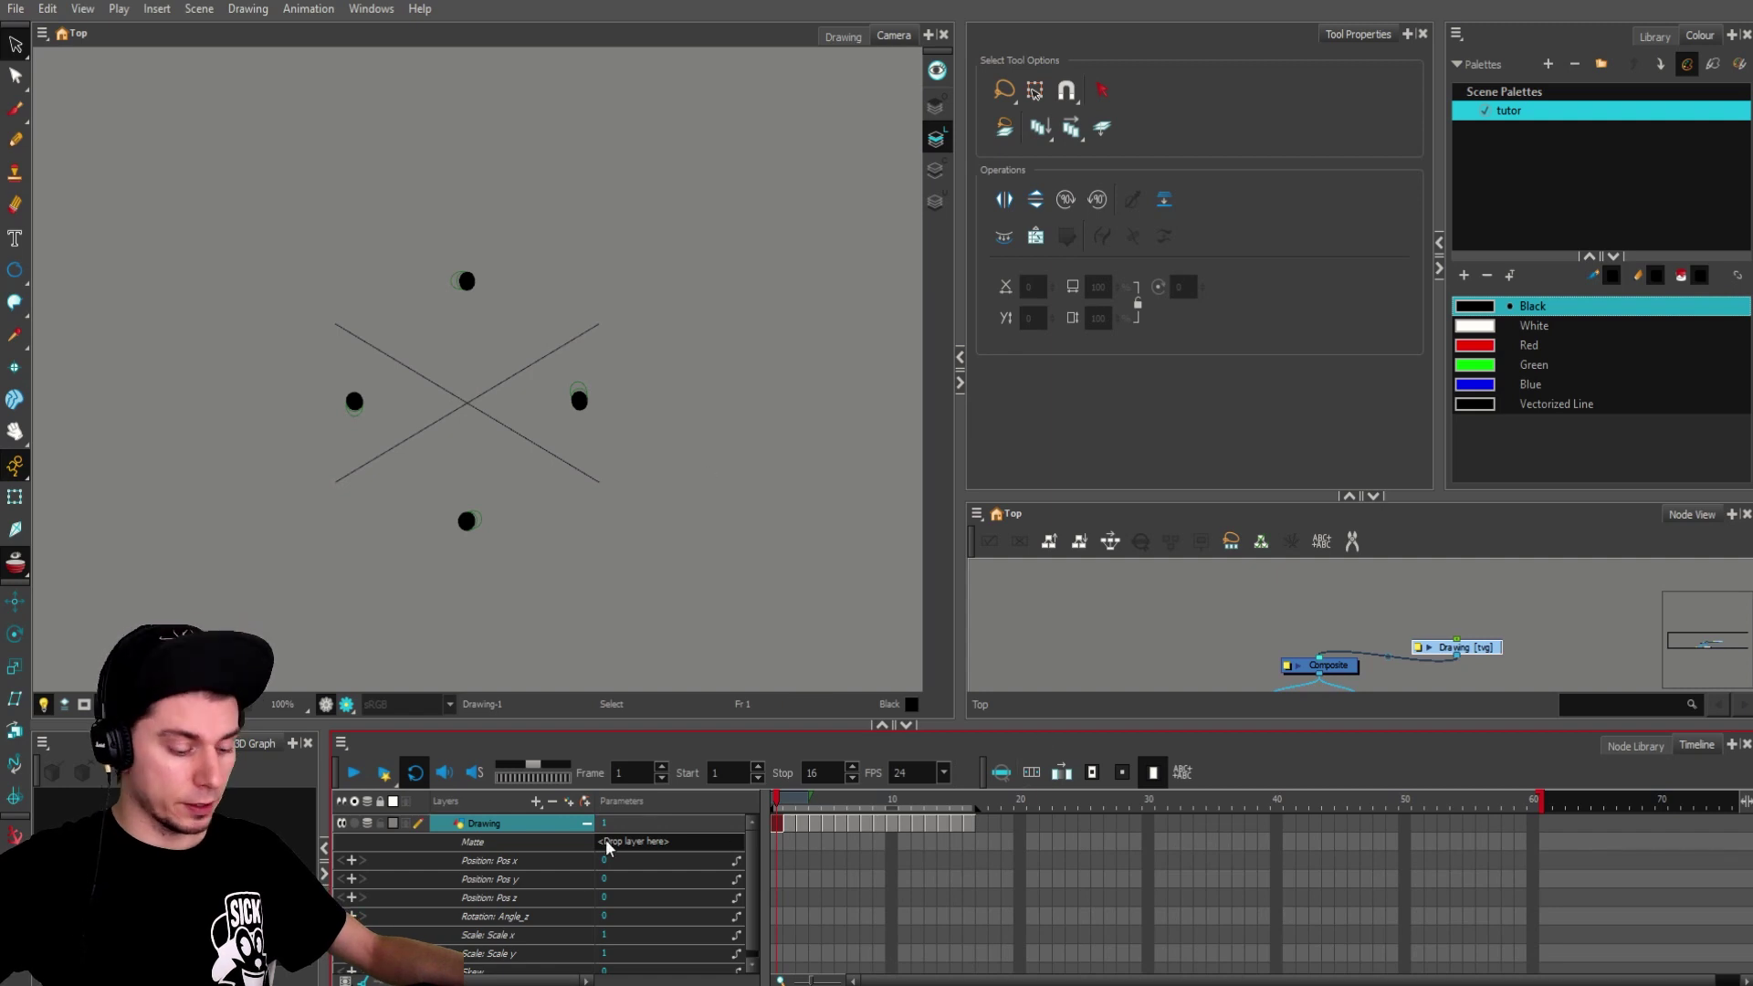
click(587, 824)
click(593, 863)
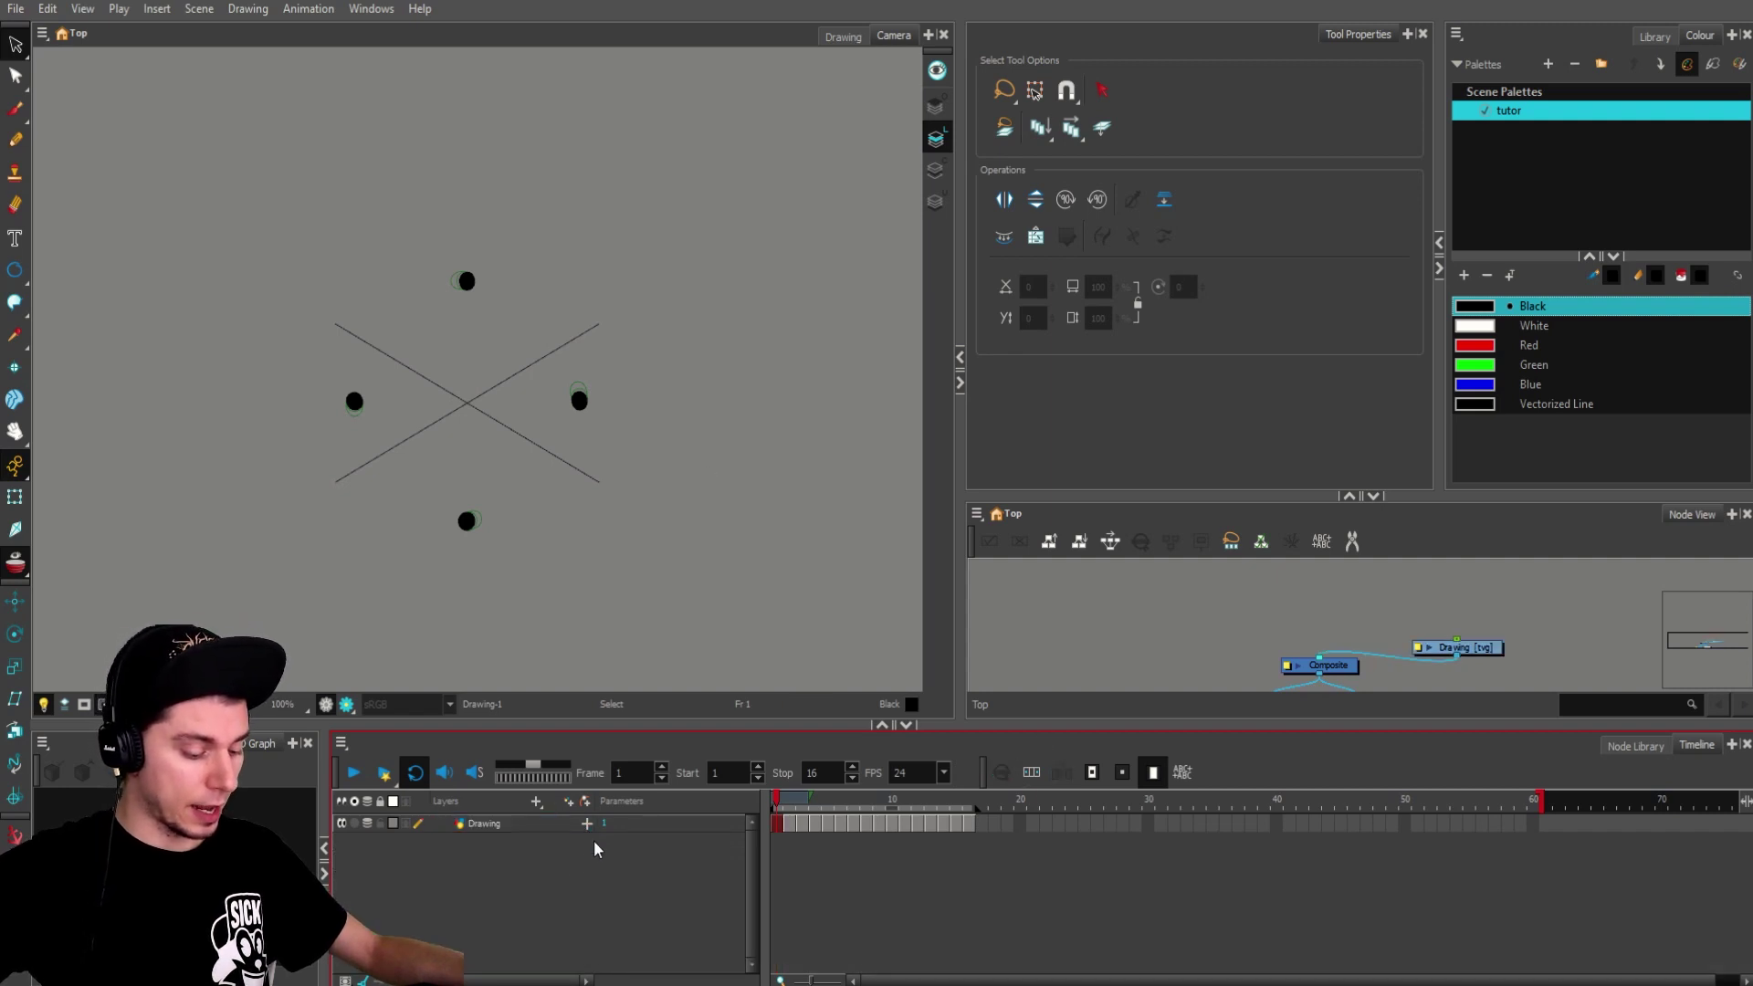
Step: Disable the Drawing layer and move its node slightly farther away from the Composite node, leaving nothing selected
click(341, 823)
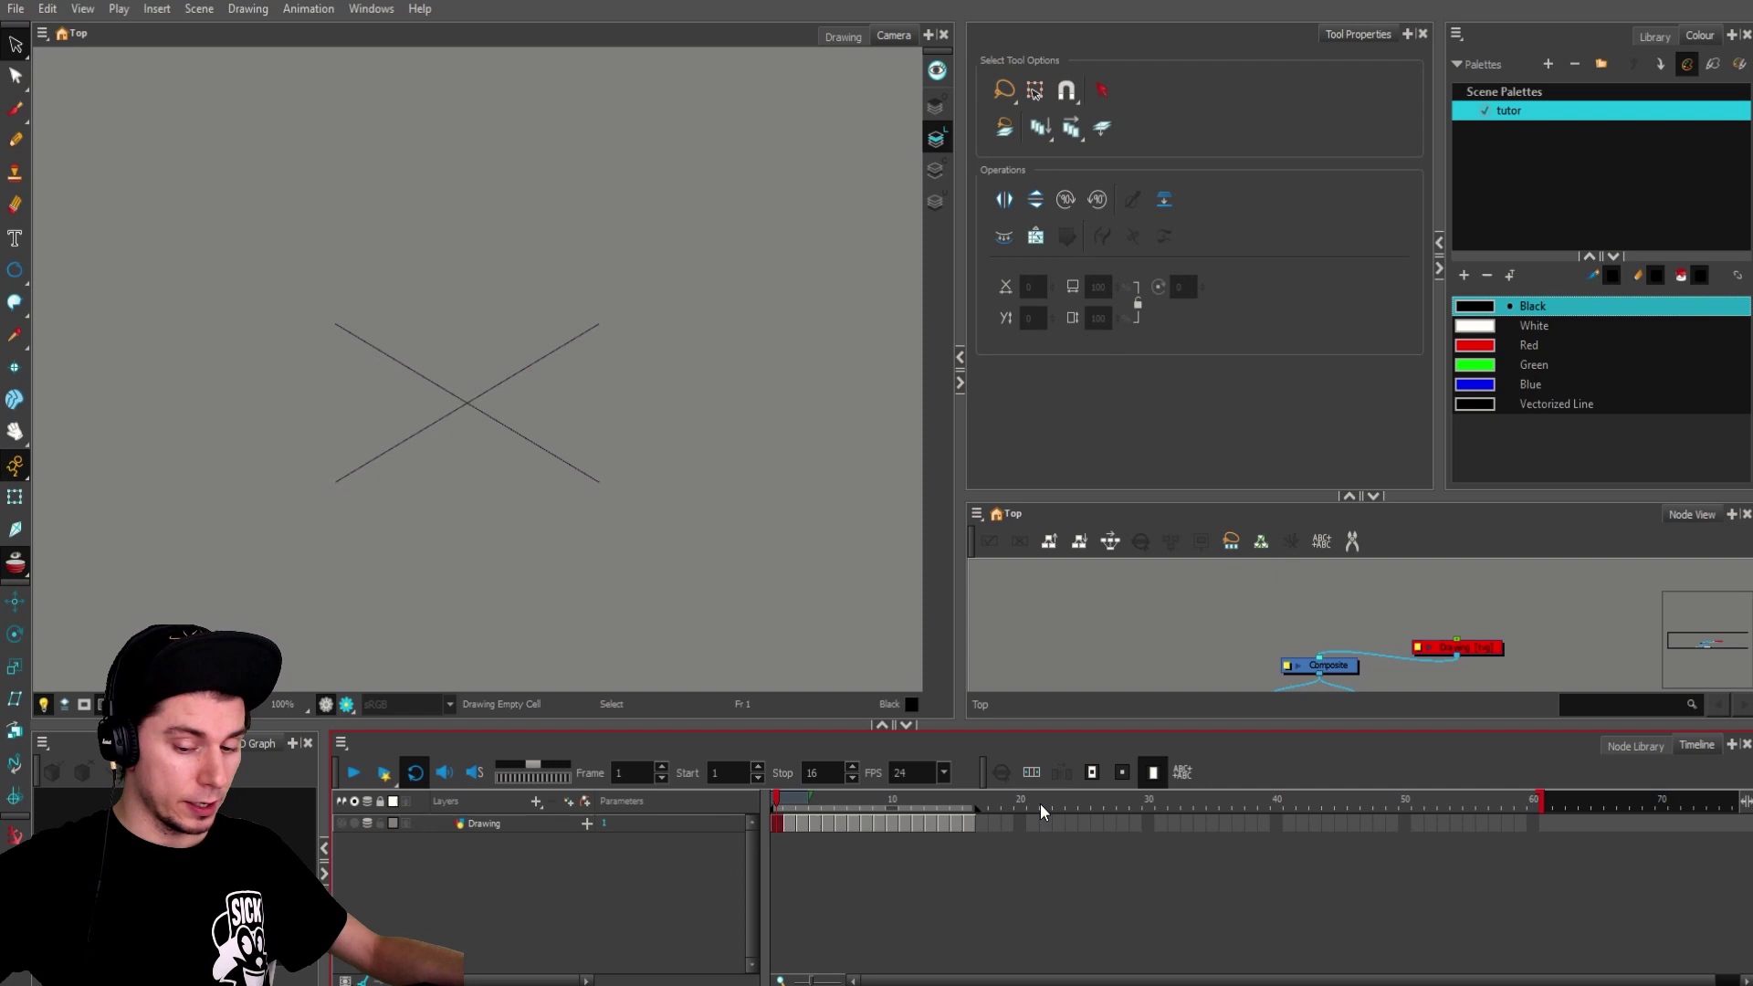
drag(1472, 647, 1483, 626)
click(1229, 626)
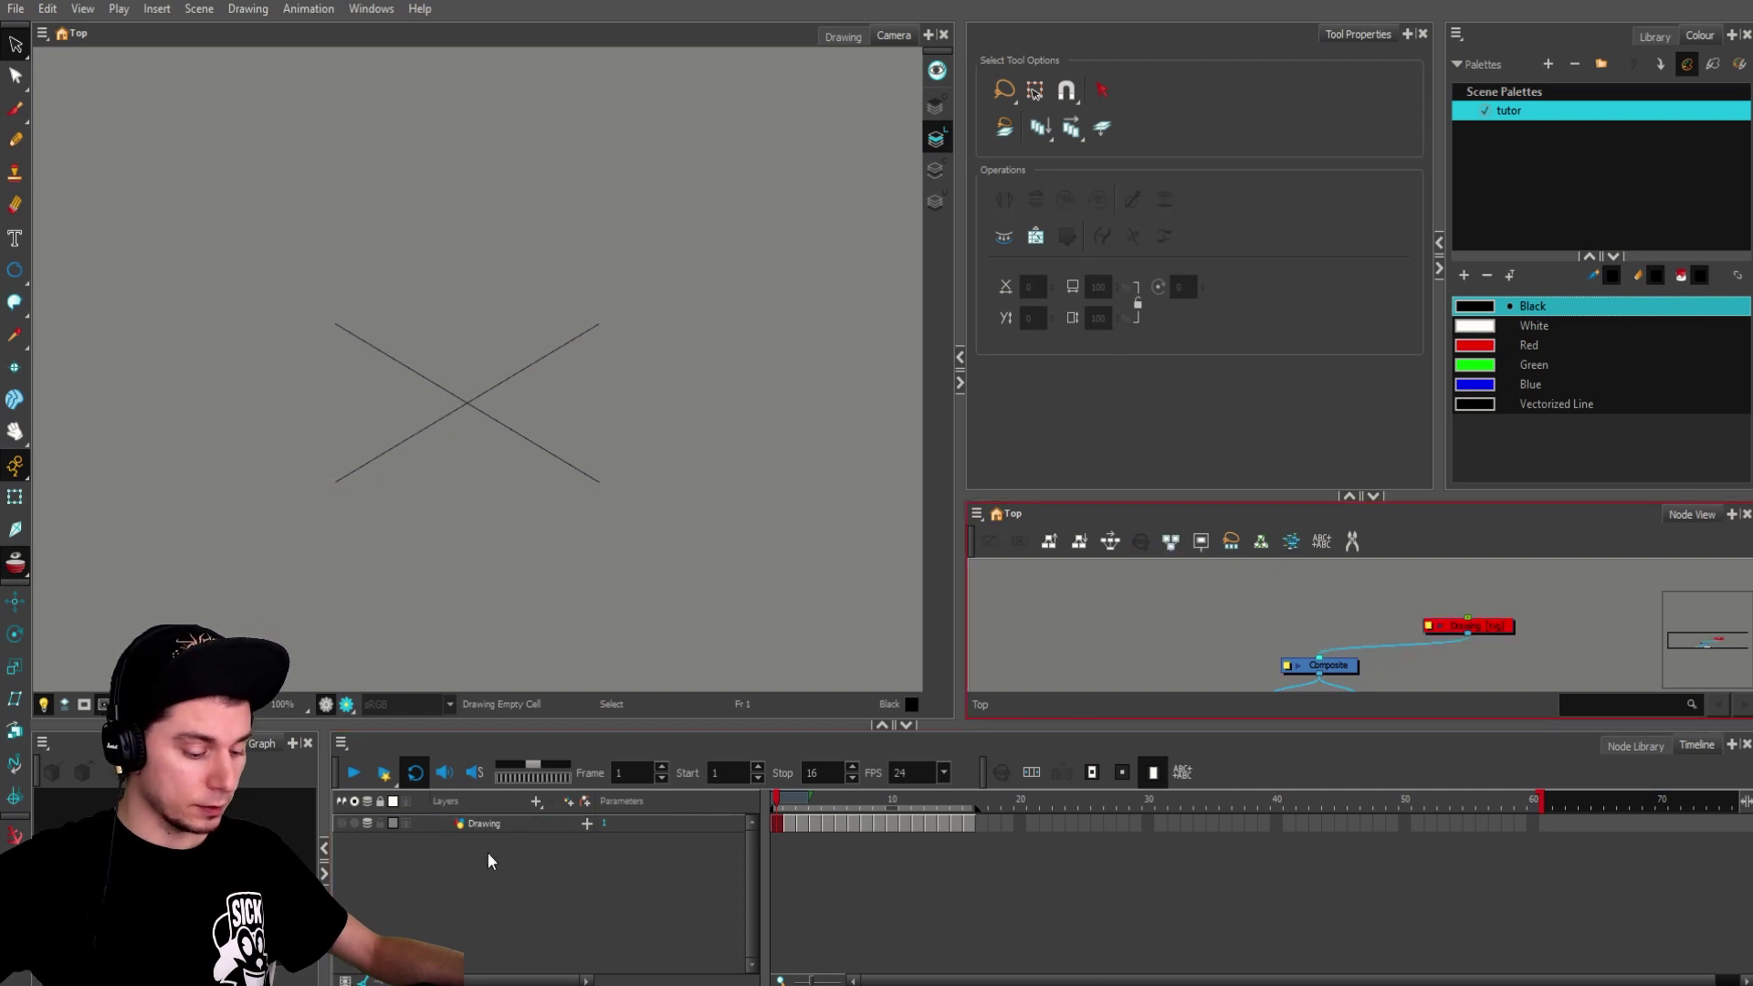
click(586, 858)
click(528, 824)
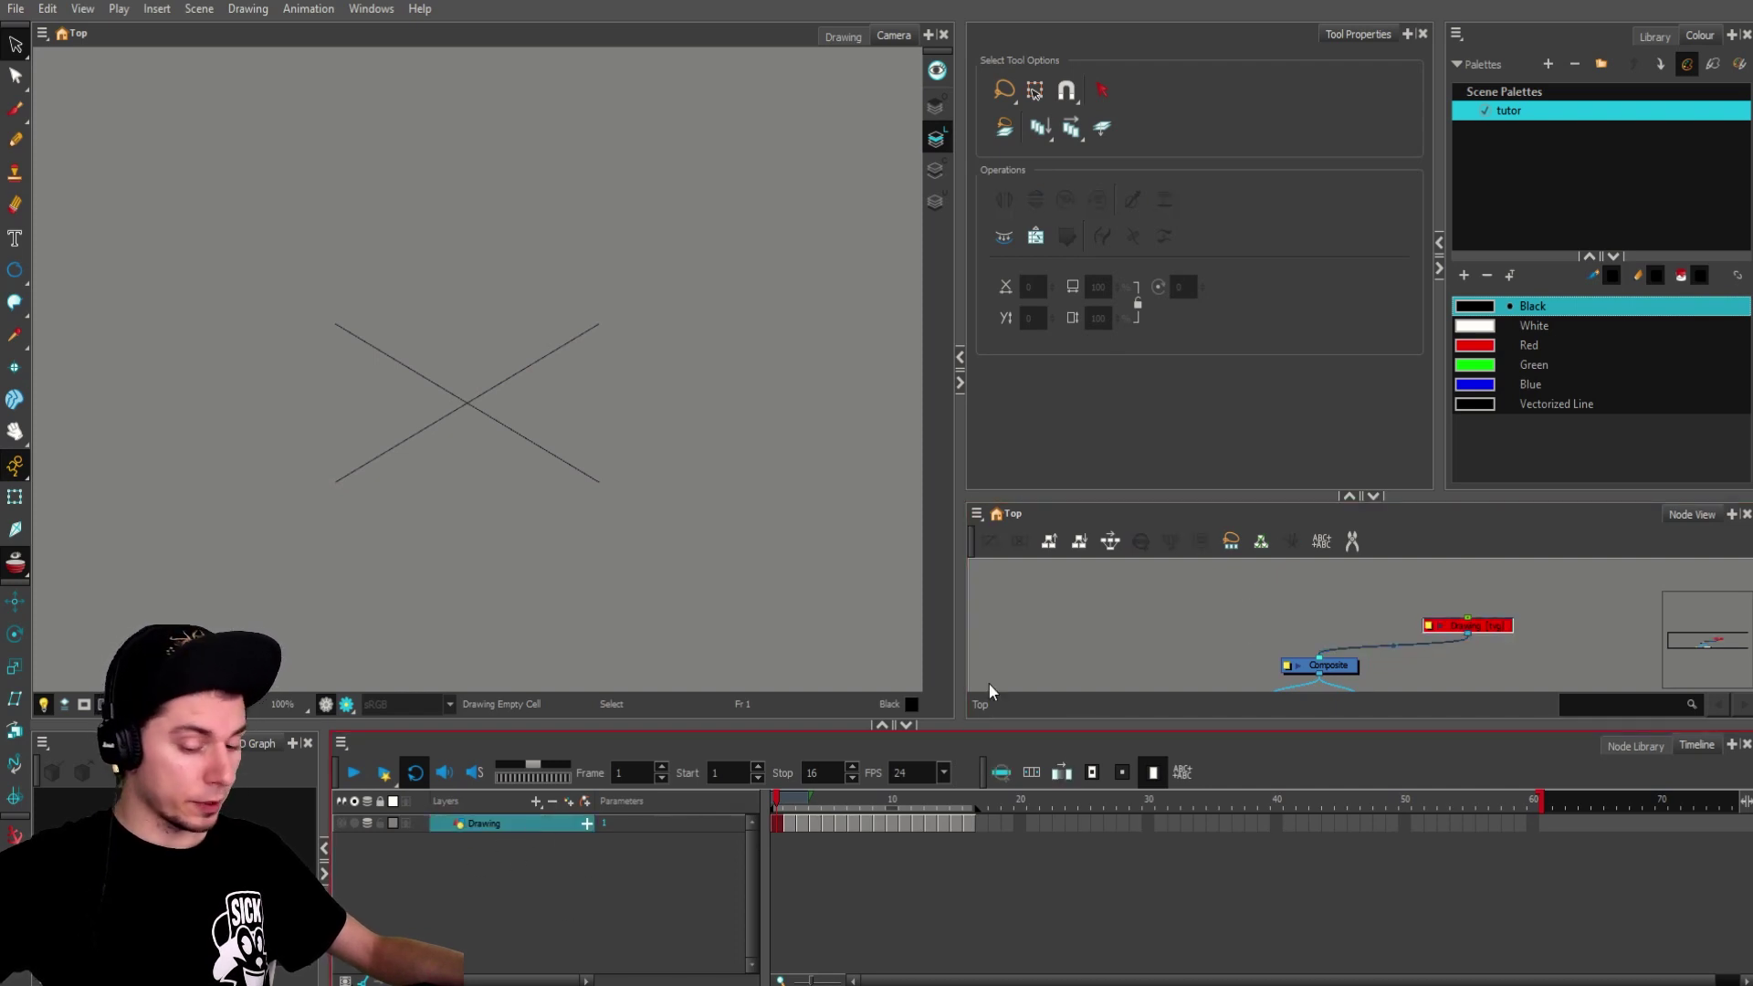
click(1263, 595)
click(479, 852)
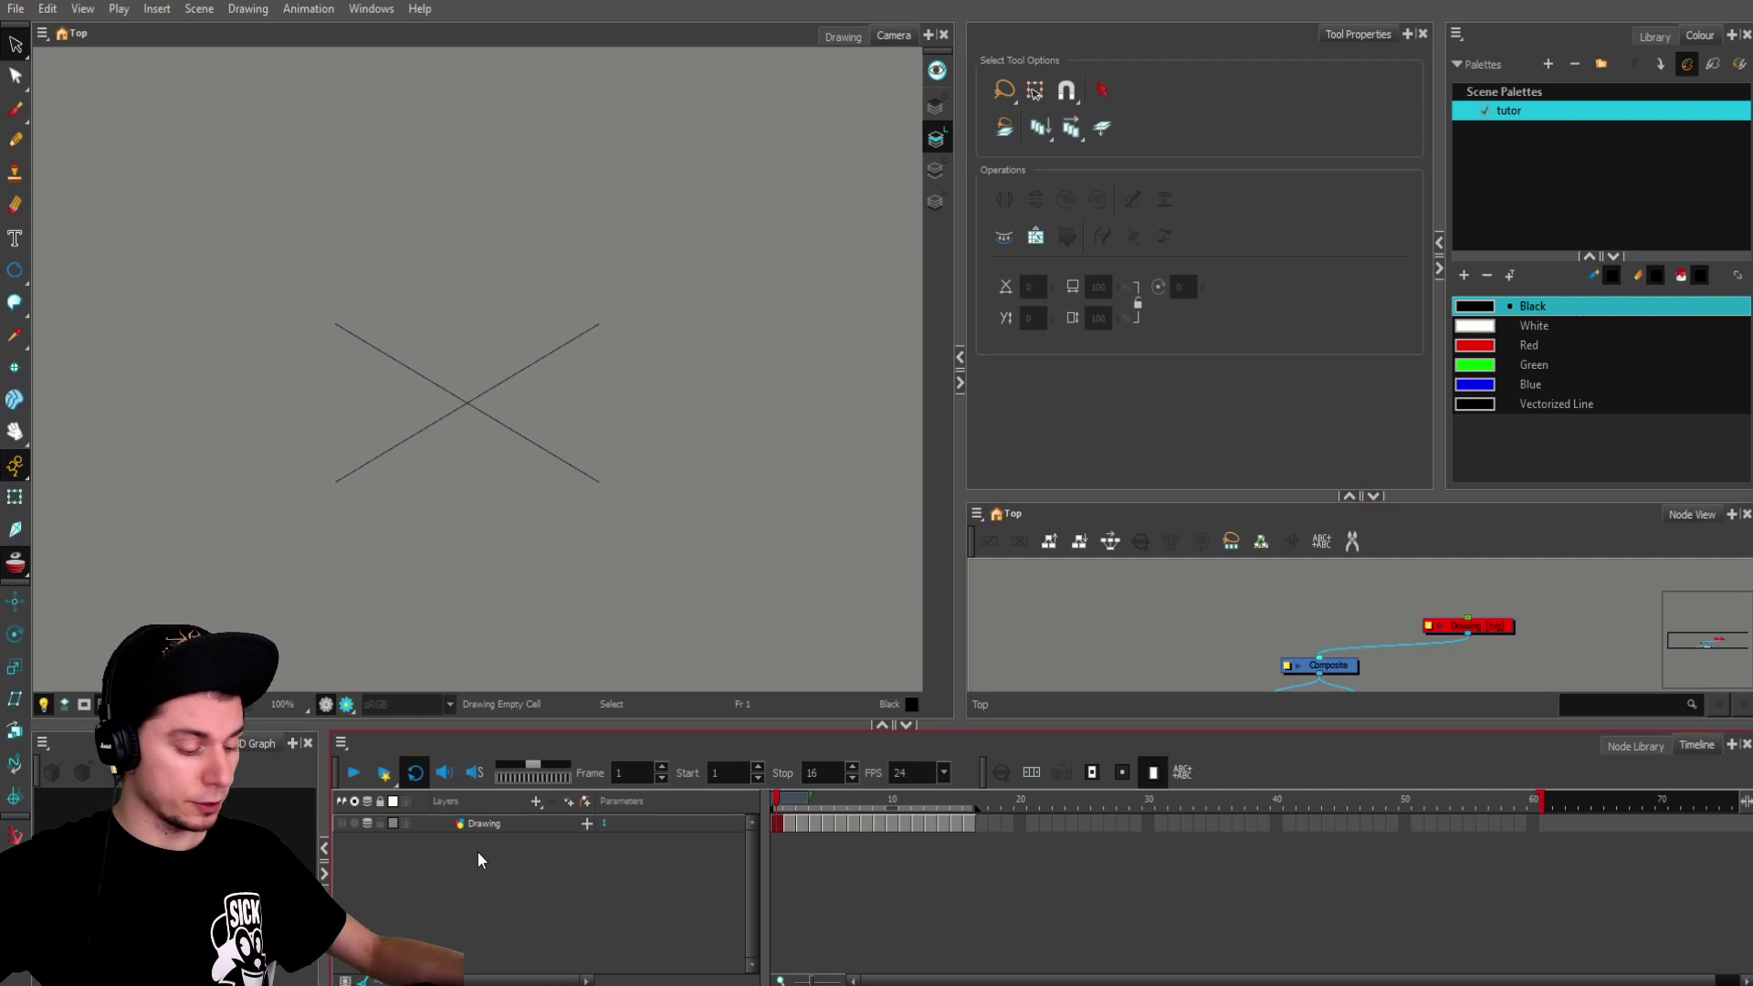
key(ctrl+r)
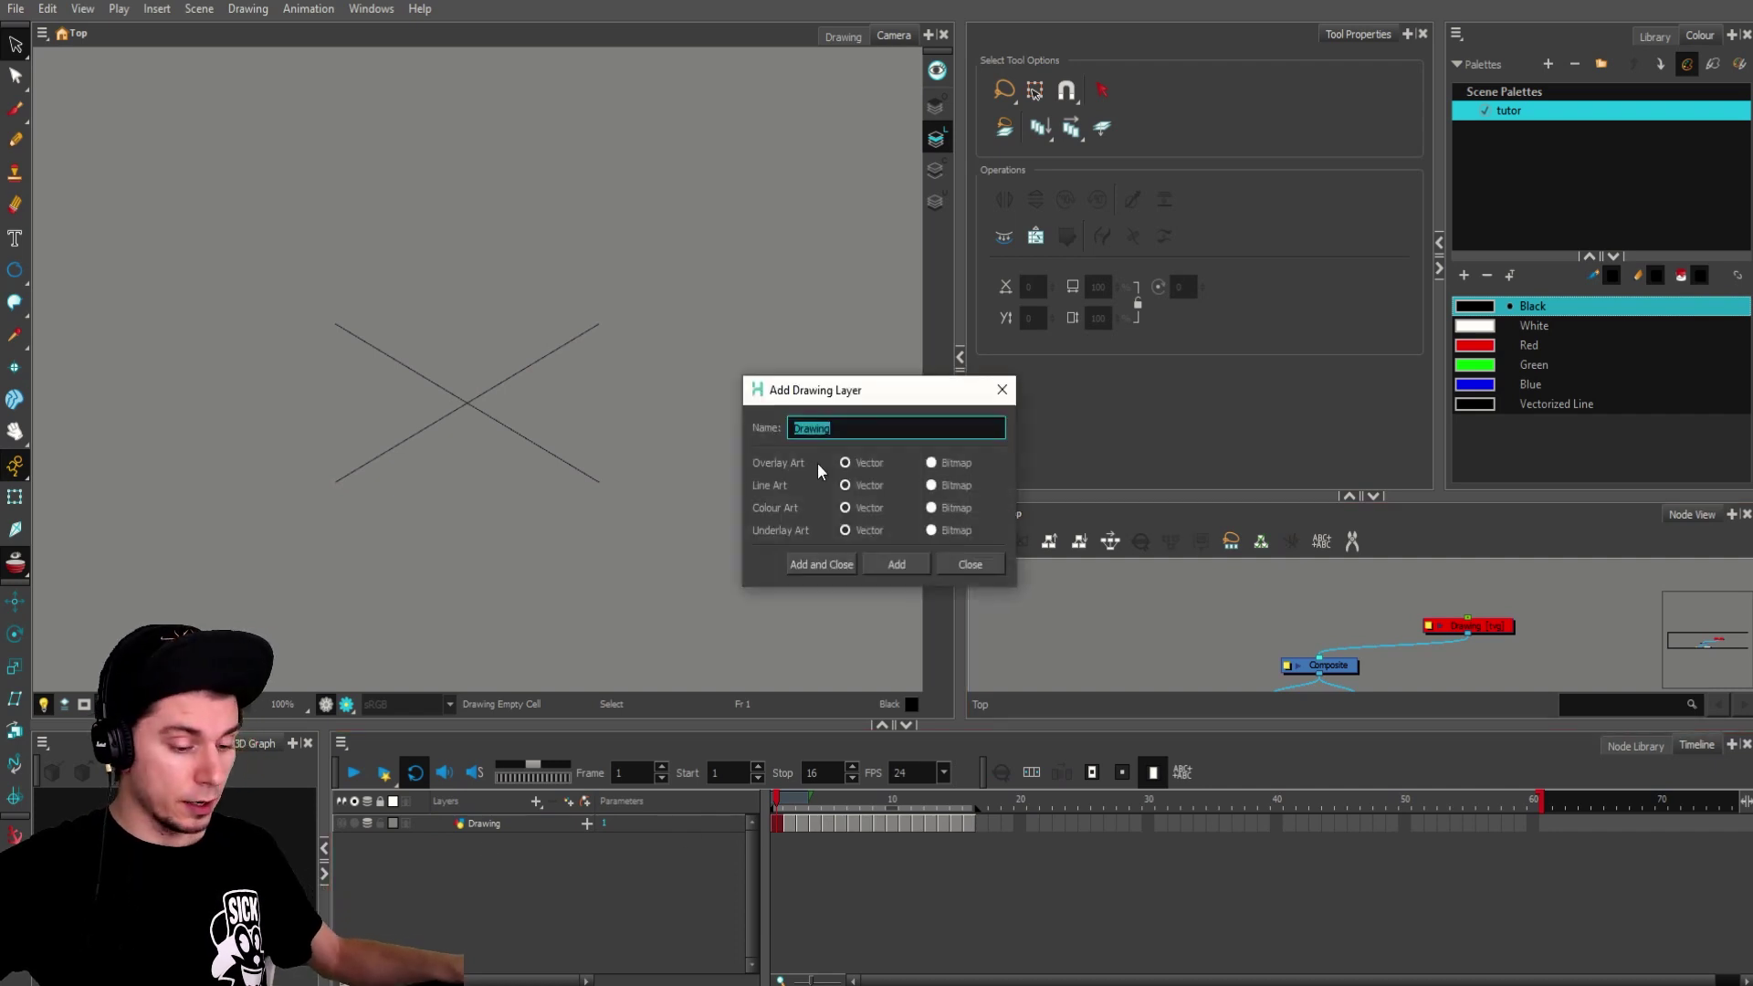
drag(884, 390, 716, 399)
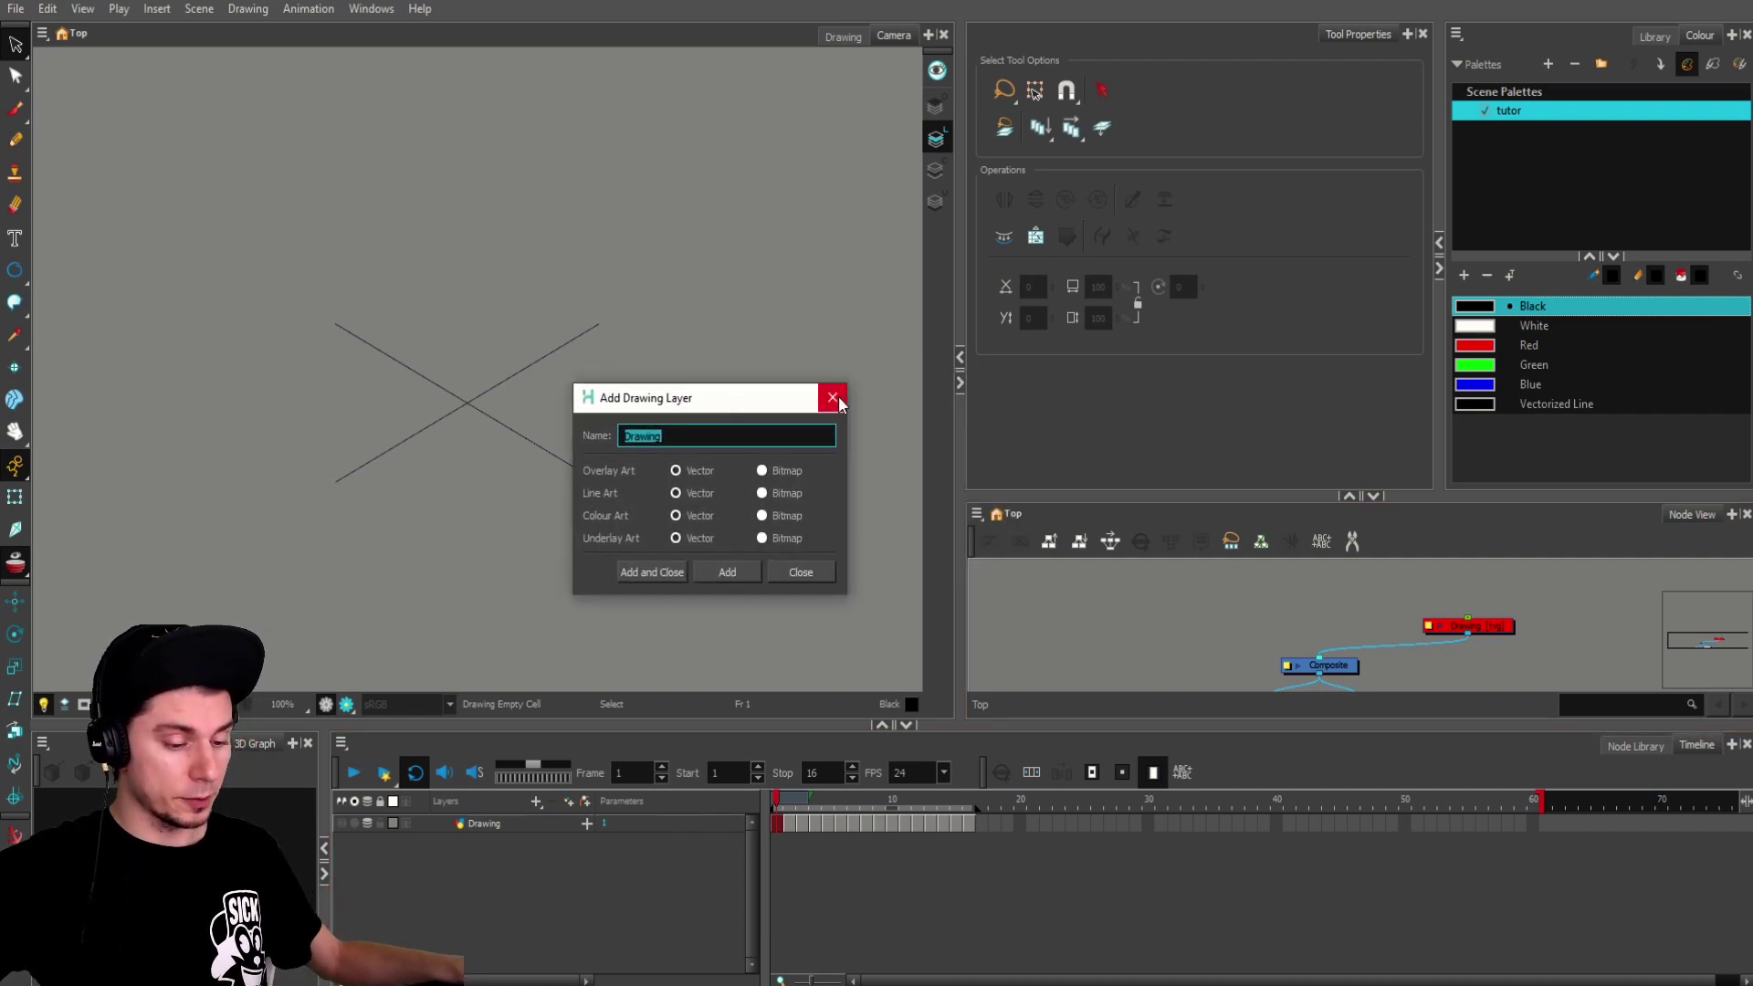
click(834, 399)
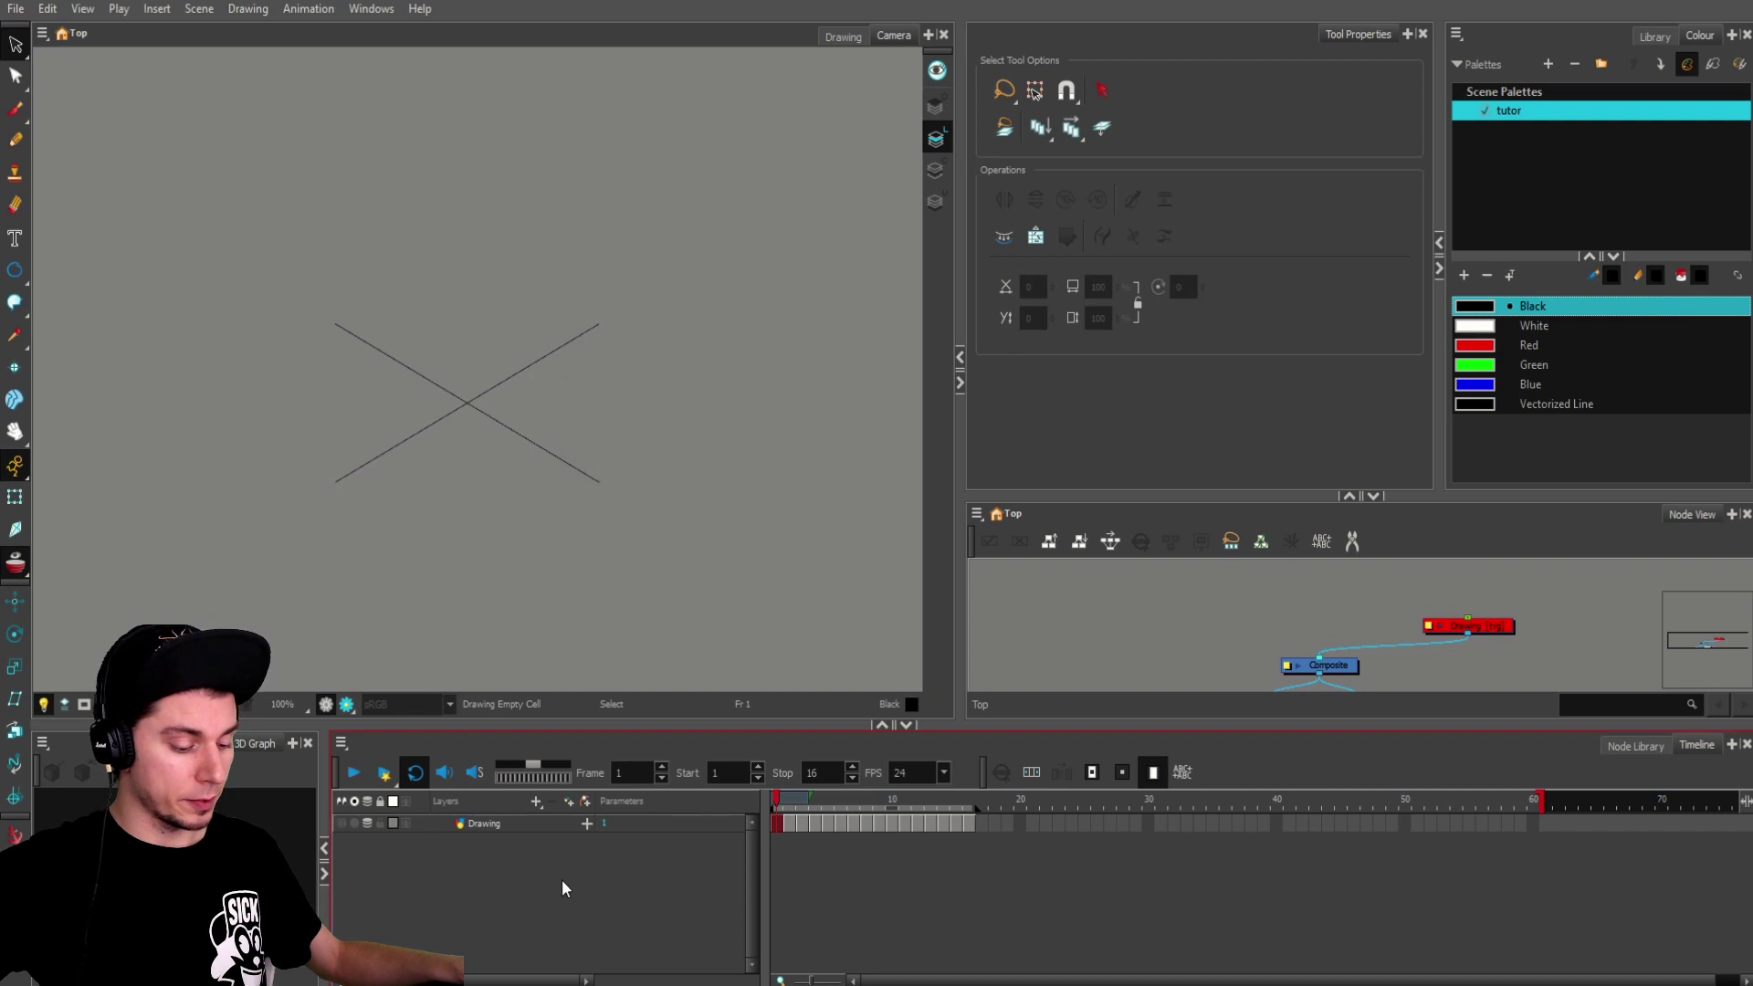
Step: Add two vector drawing layers named D1 and D2
click(573, 803)
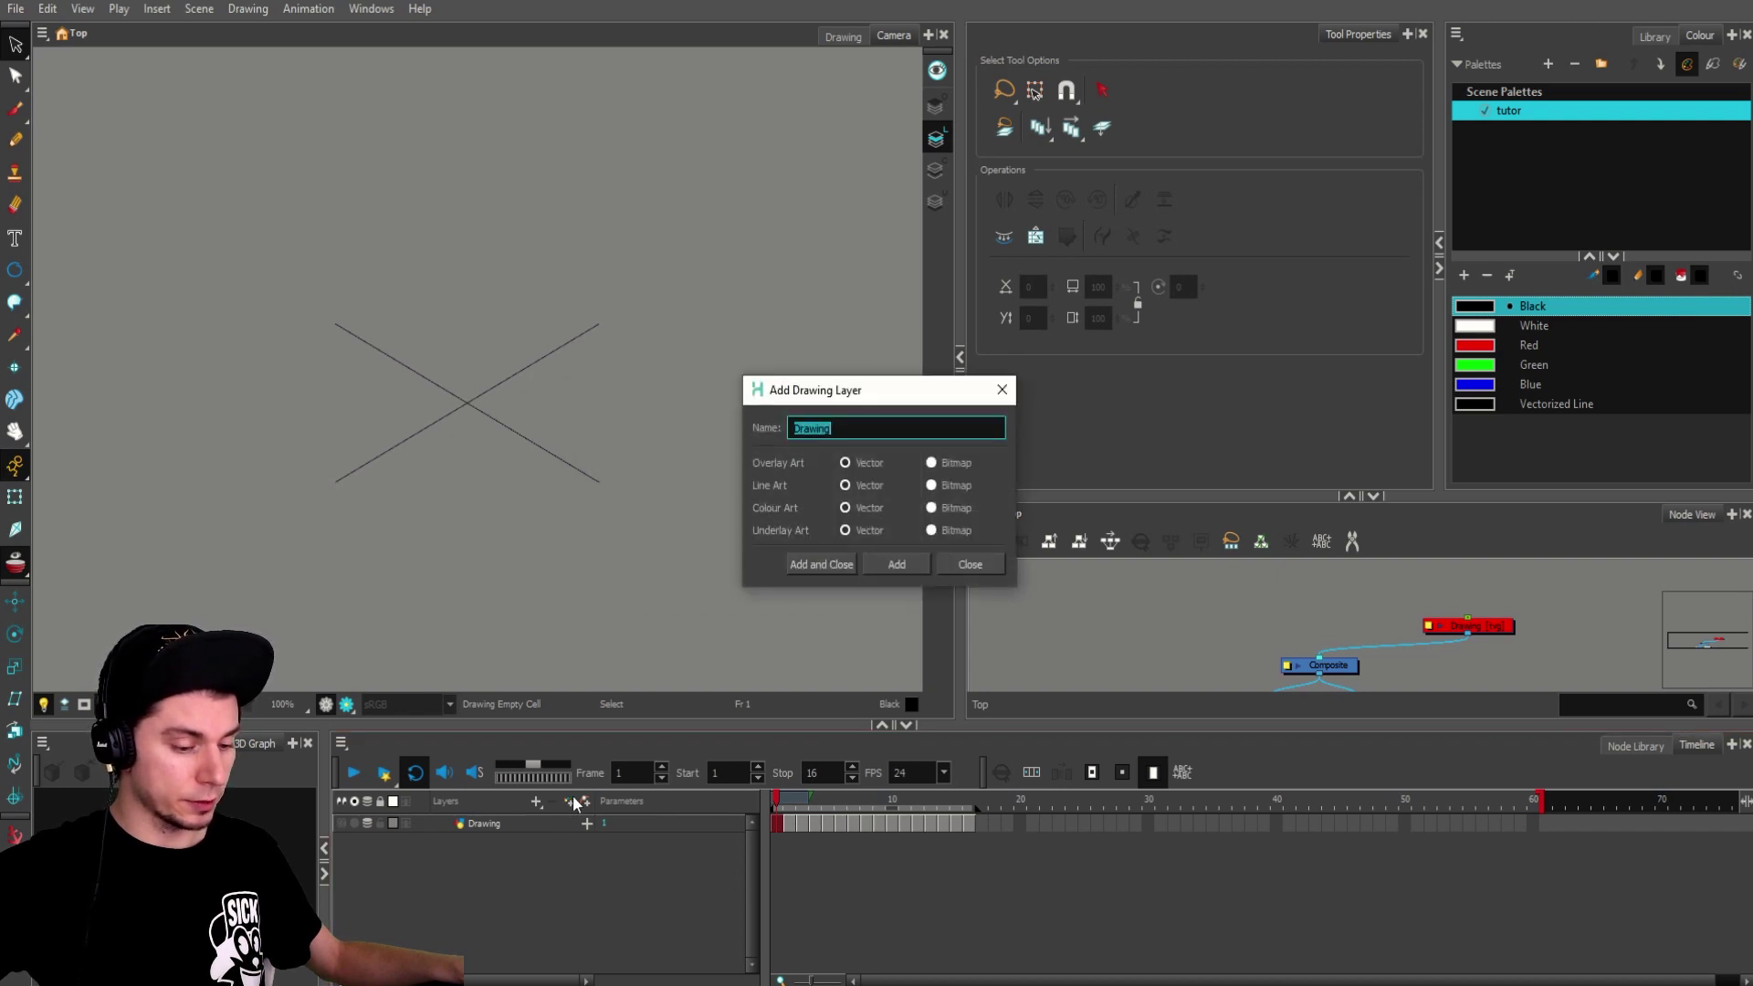
key(BackSpace)
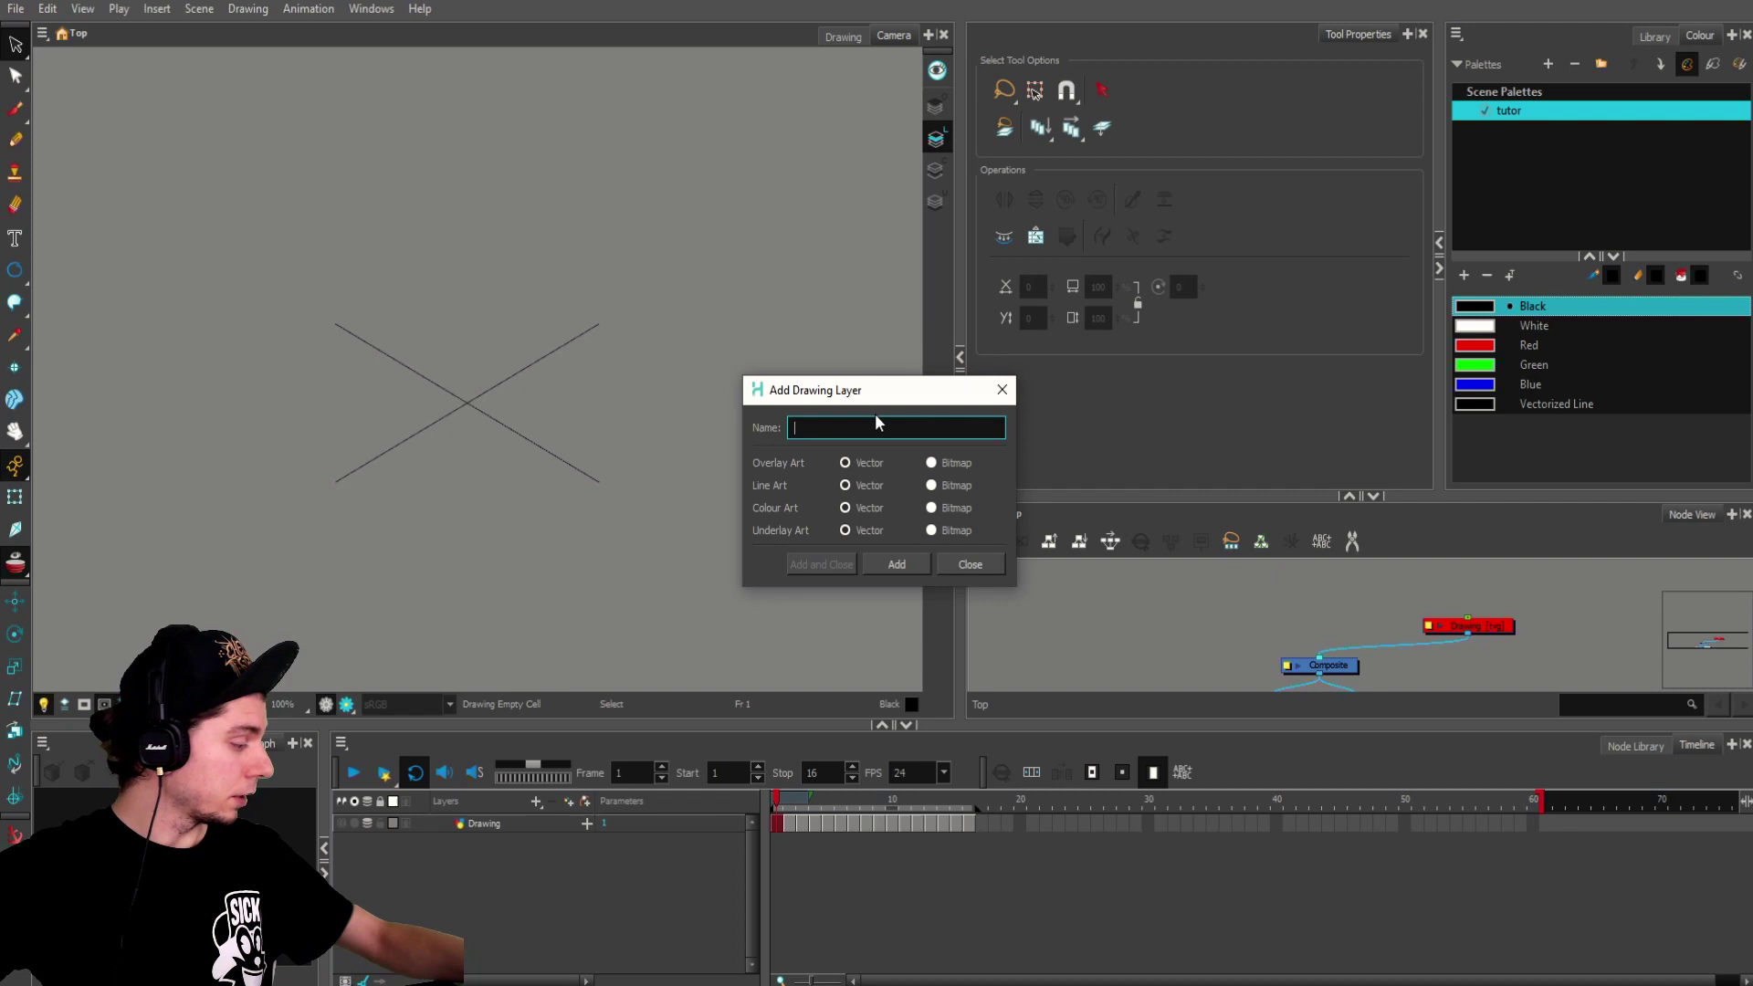
text(D1)
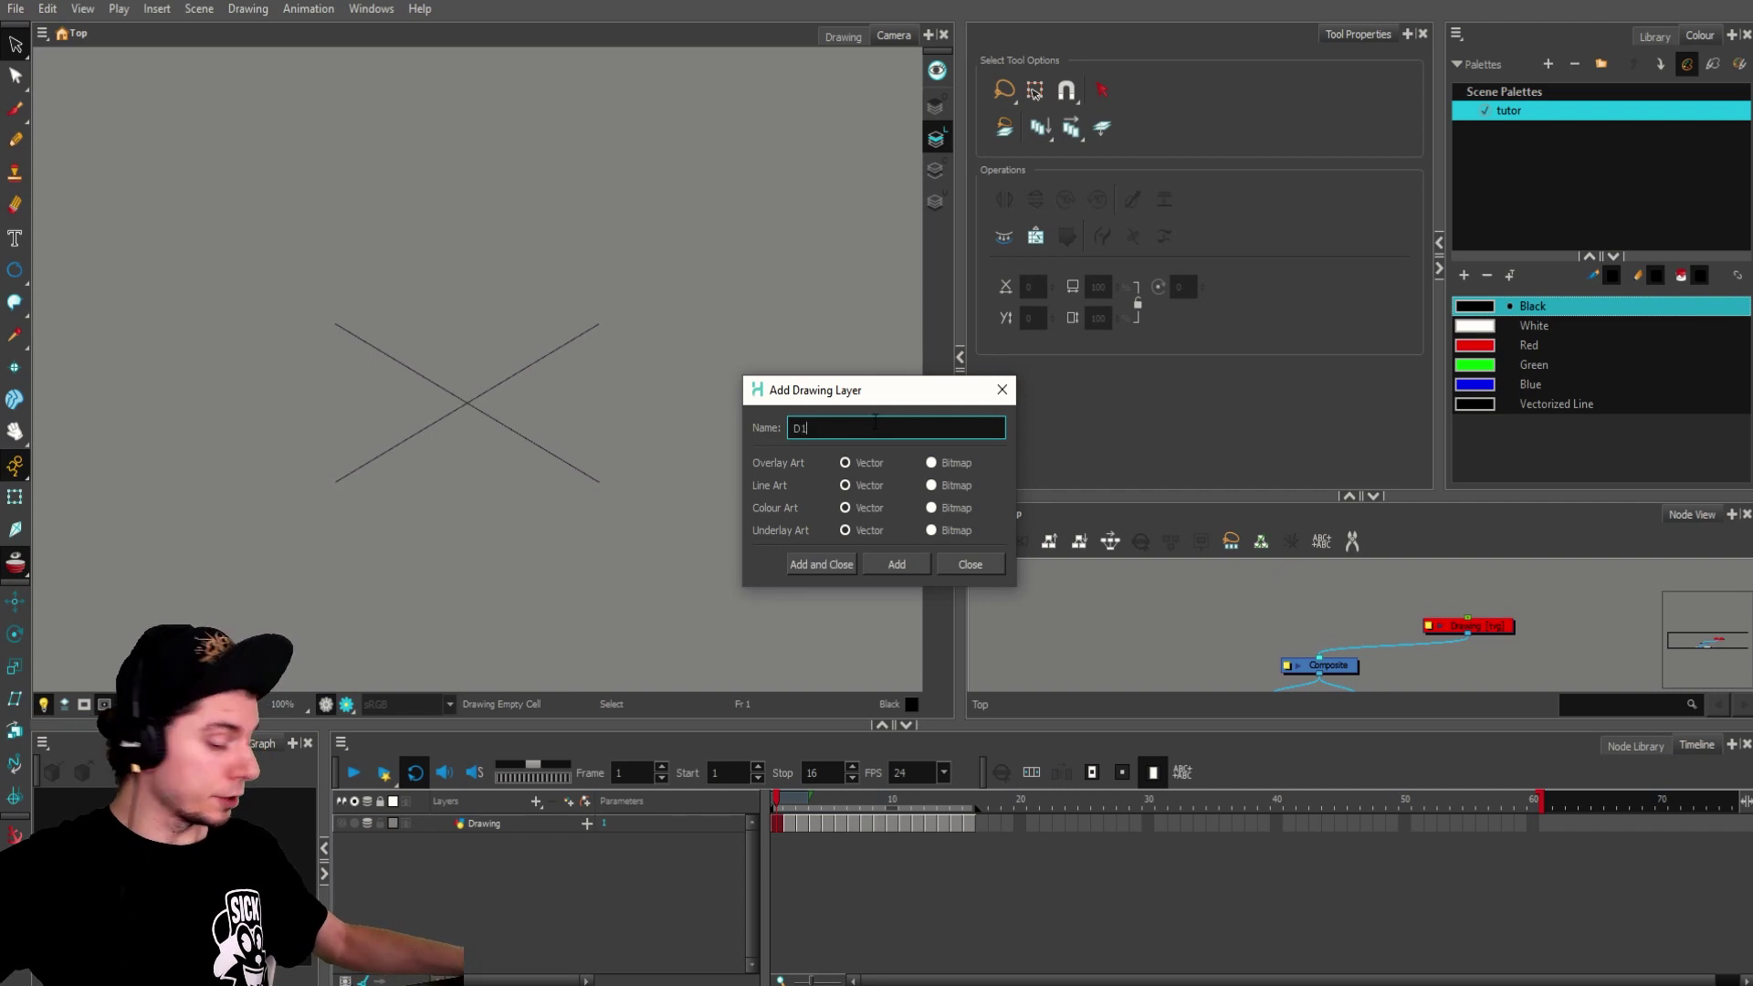
click(897, 564)
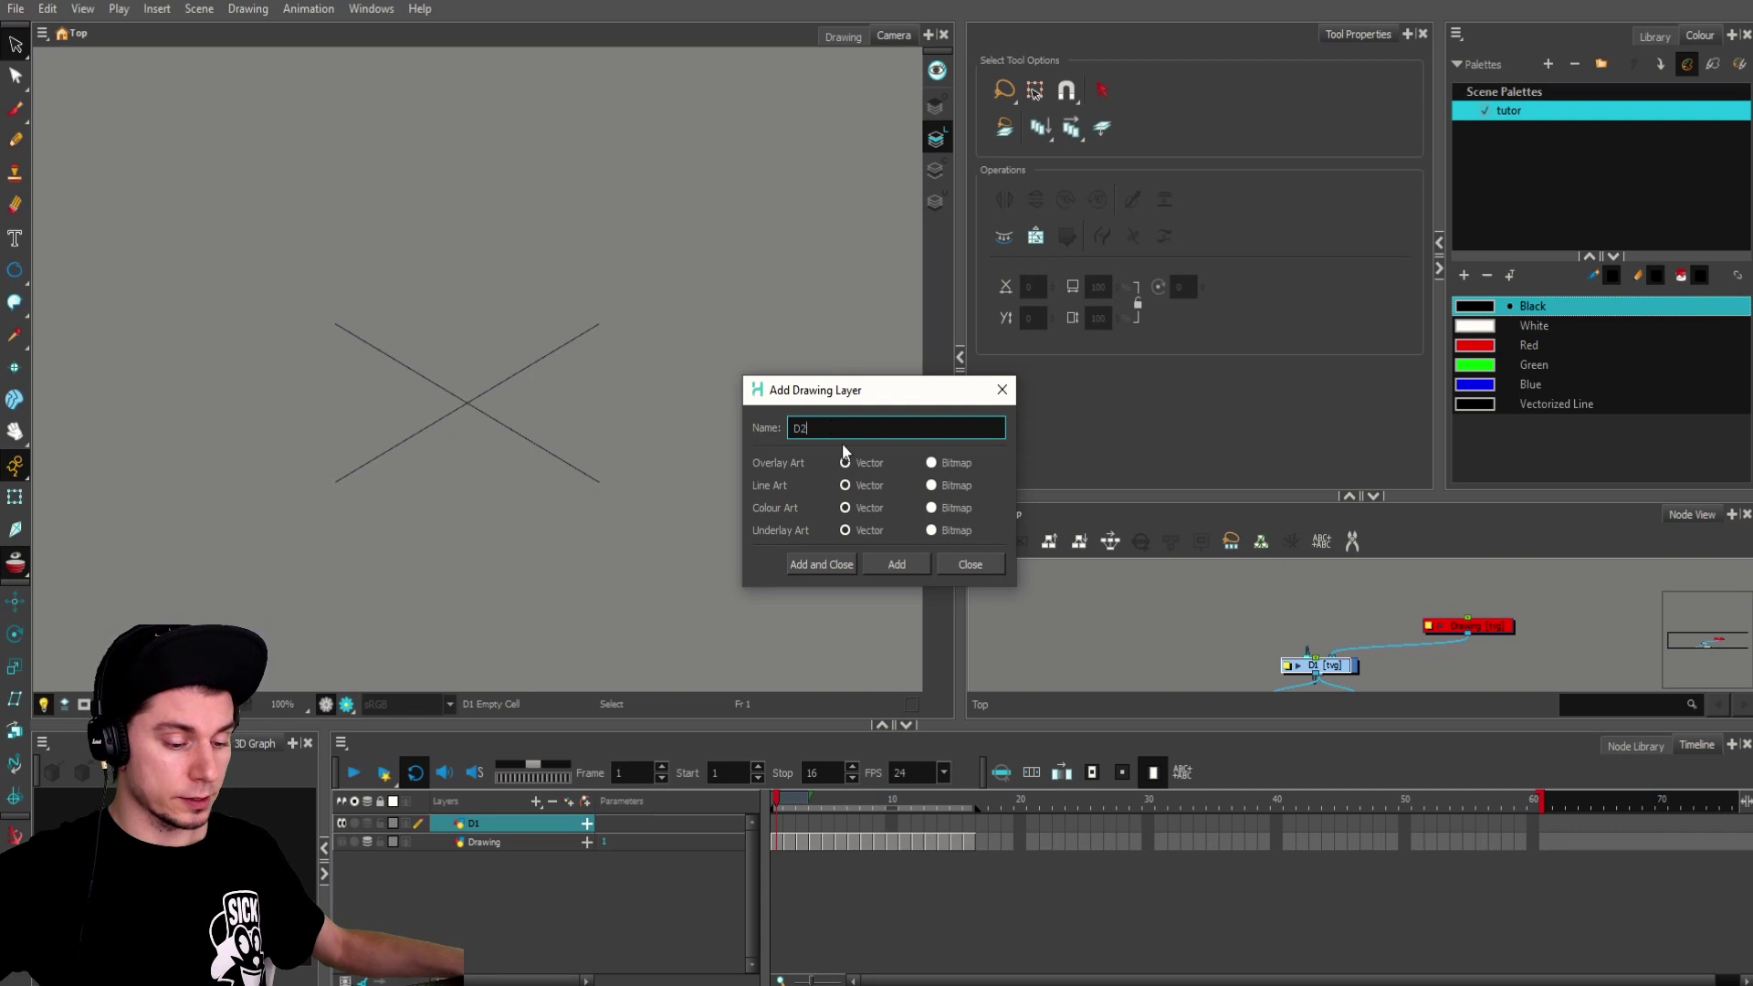
click(813, 564)
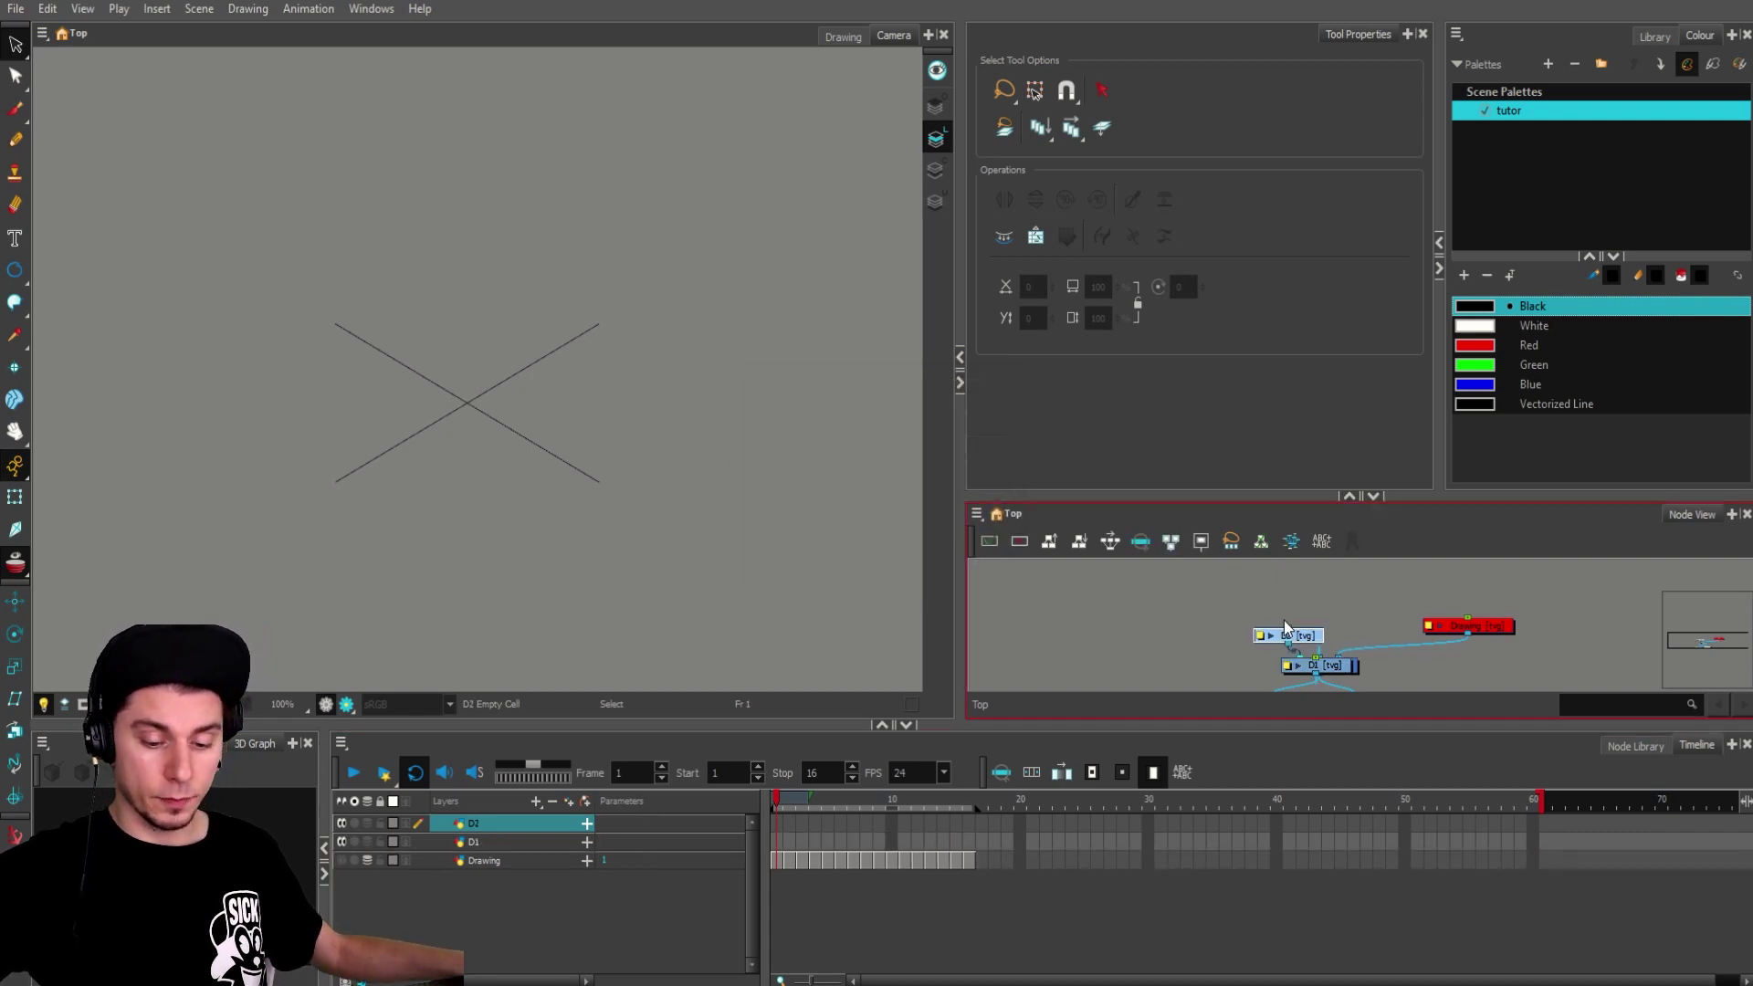
Step: Arrange the D2 and D1 nodes side by side above the Composite node, with D2 to the left of D1
drag(1286, 628, 1212, 594)
drag(1333, 663, 1340, 607)
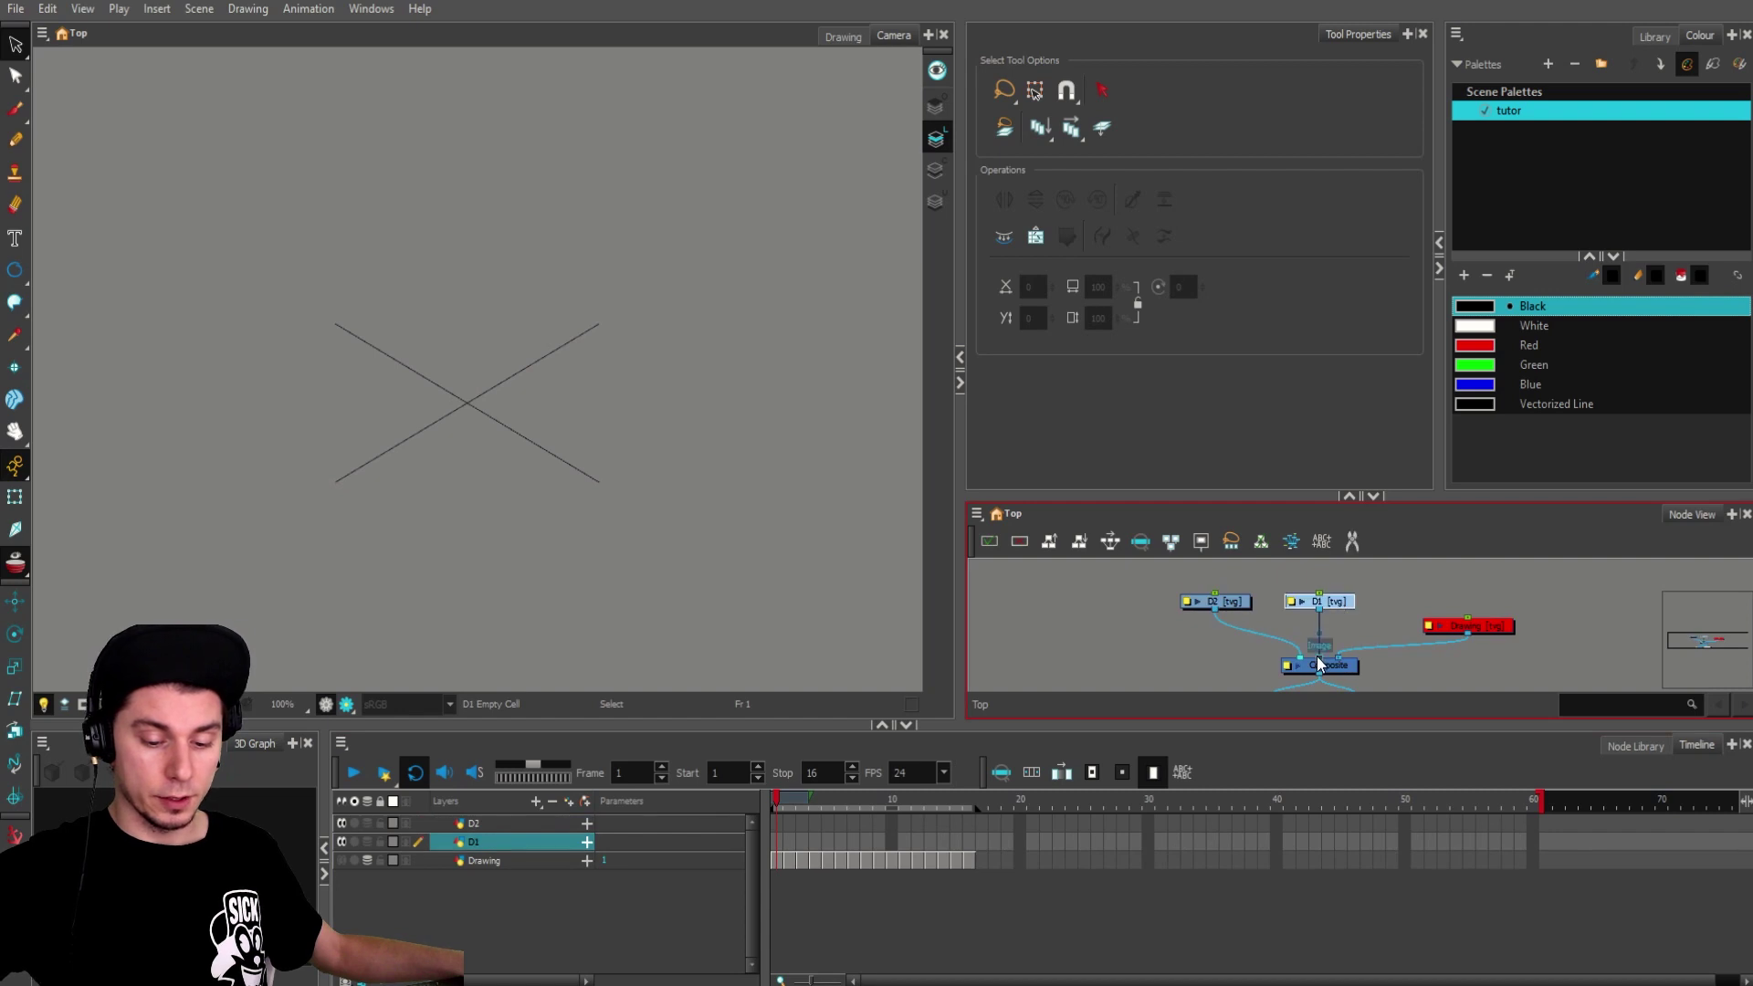
click(479, 842)
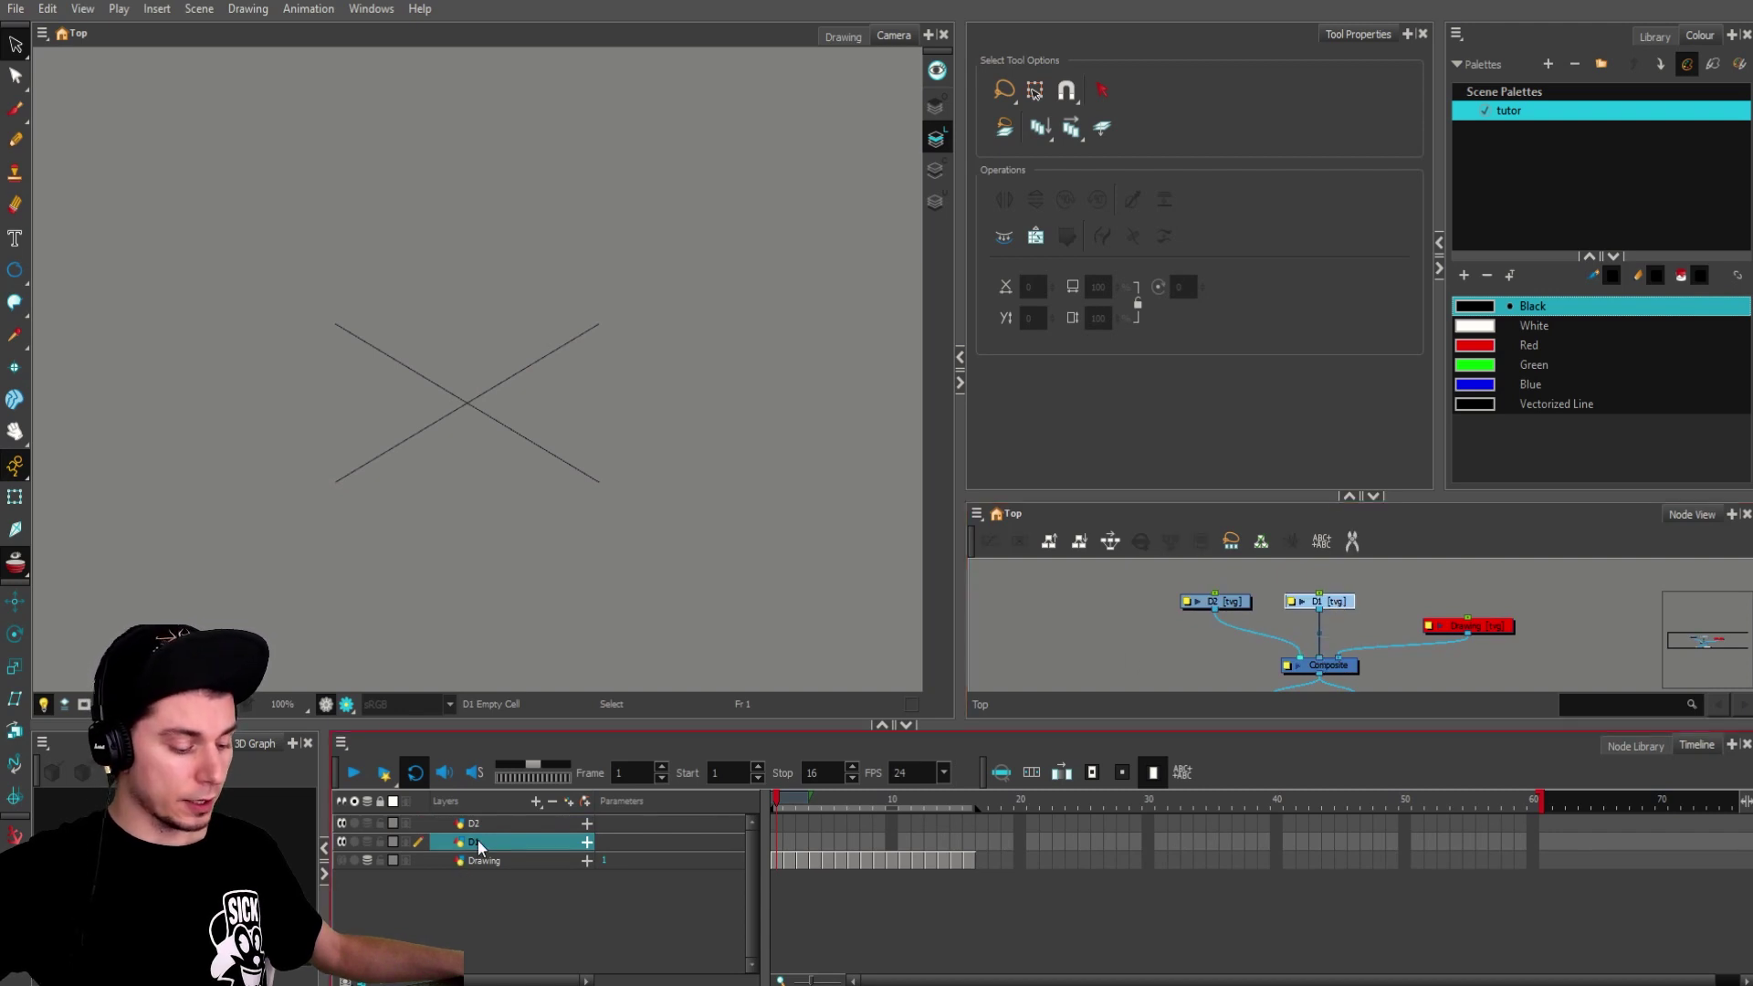
Step: Reorder the layers so D1 is above D2, and rearrange their nodes with D1 to the left of D2
drag(484, 823, 484, 820)
mouse_move(1346, 603)
mouse_down()
mouse_move(1175, 609)
mouse_move(1436, 602)
mouse_move(1379, 603)
mouse_up()
click(1198, 602)
click(1195, 603)
click(1256, 585)
drag(1210, 589, 1246, 600)
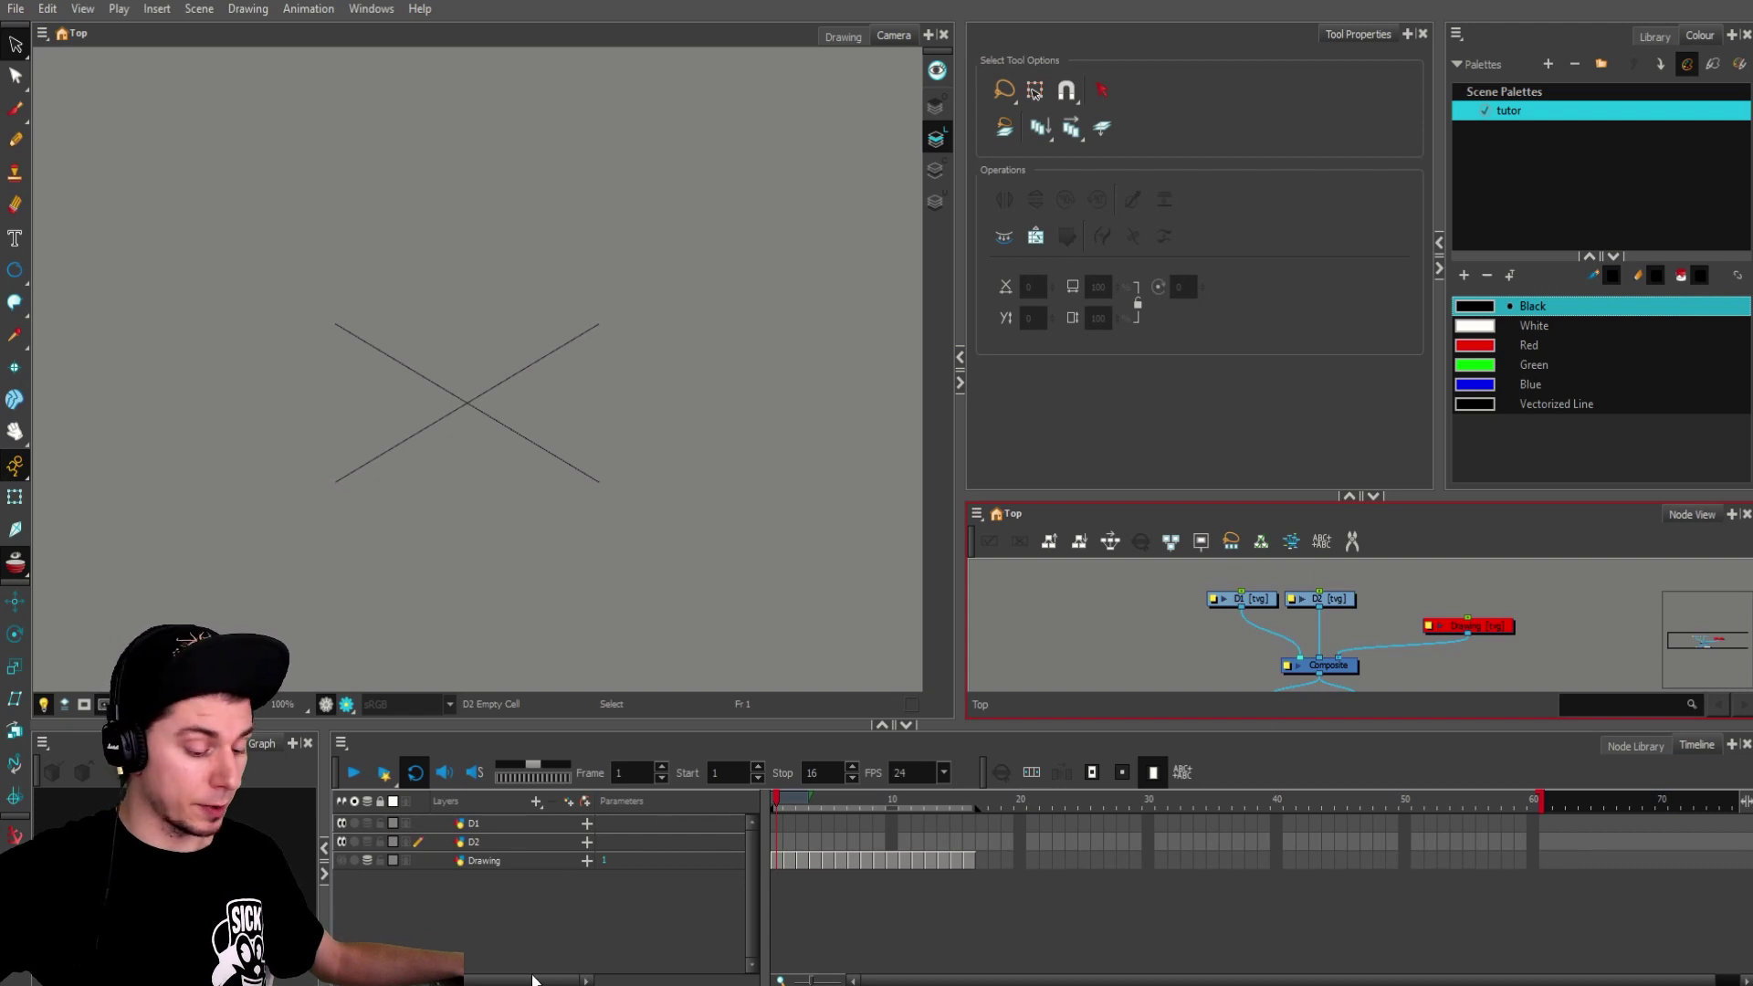
Step: Draw the numerals 1, 2 and 3 with the Brush on frames 1, 2 and 3 of layer D1
click(466, 823)
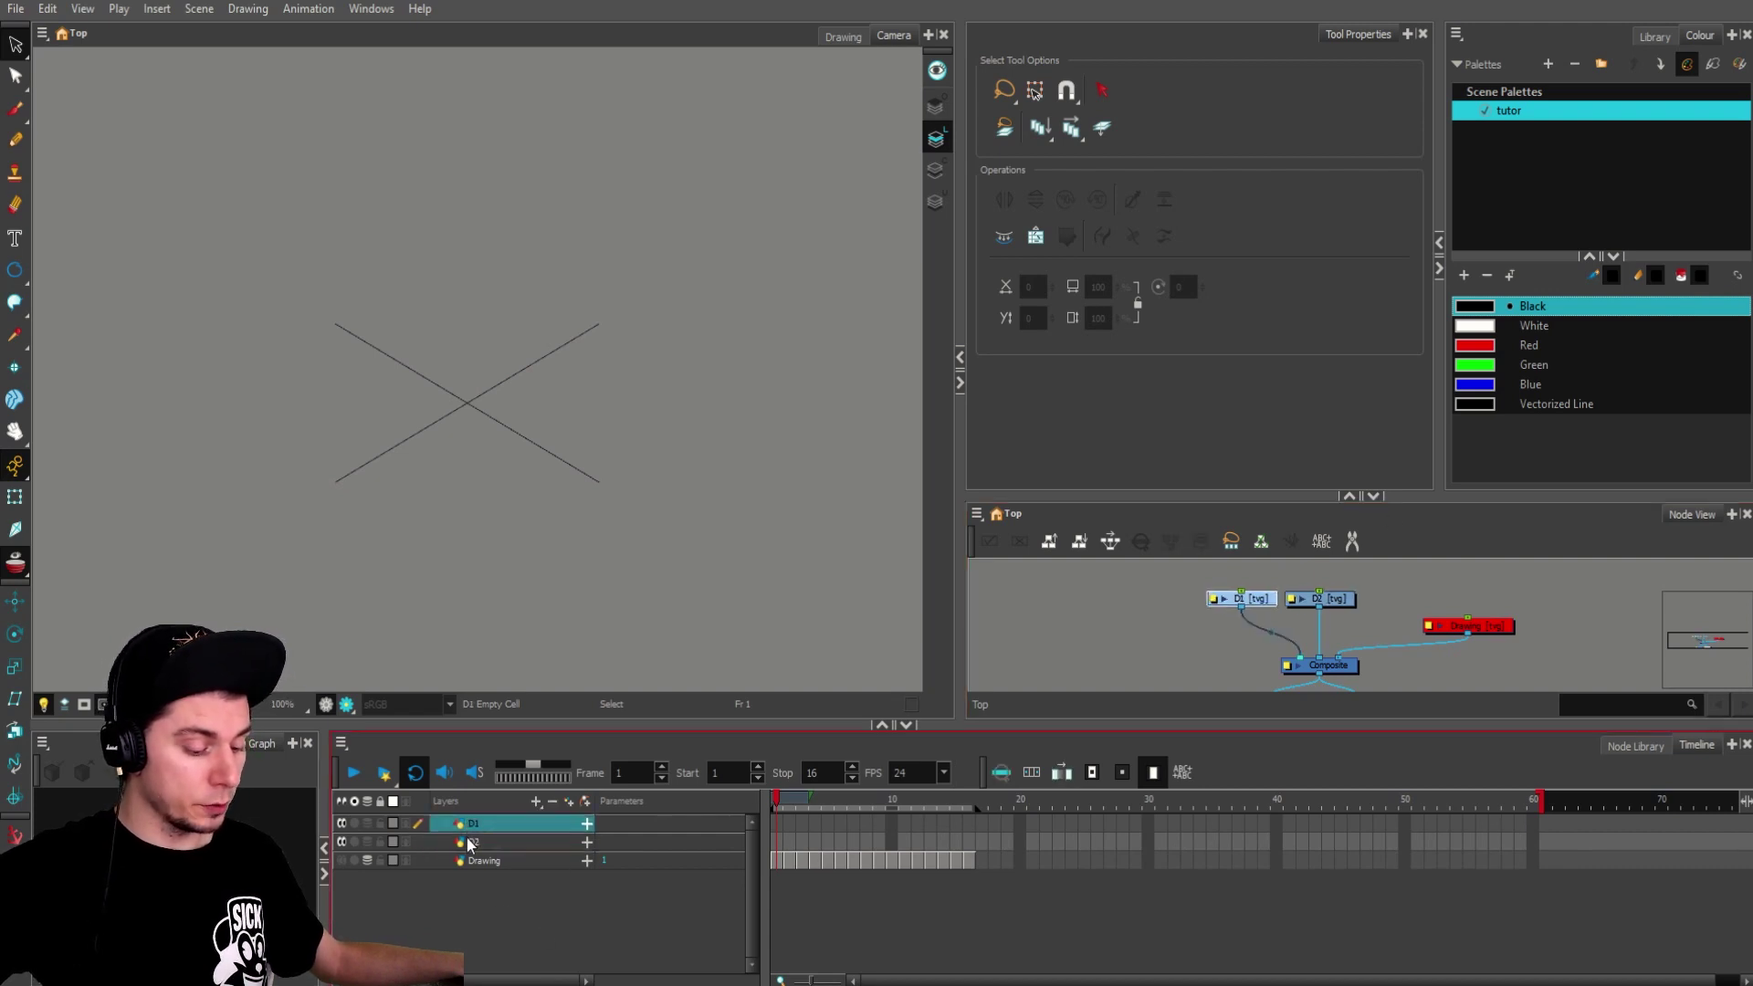
click(468, 840)
click(470, 828)
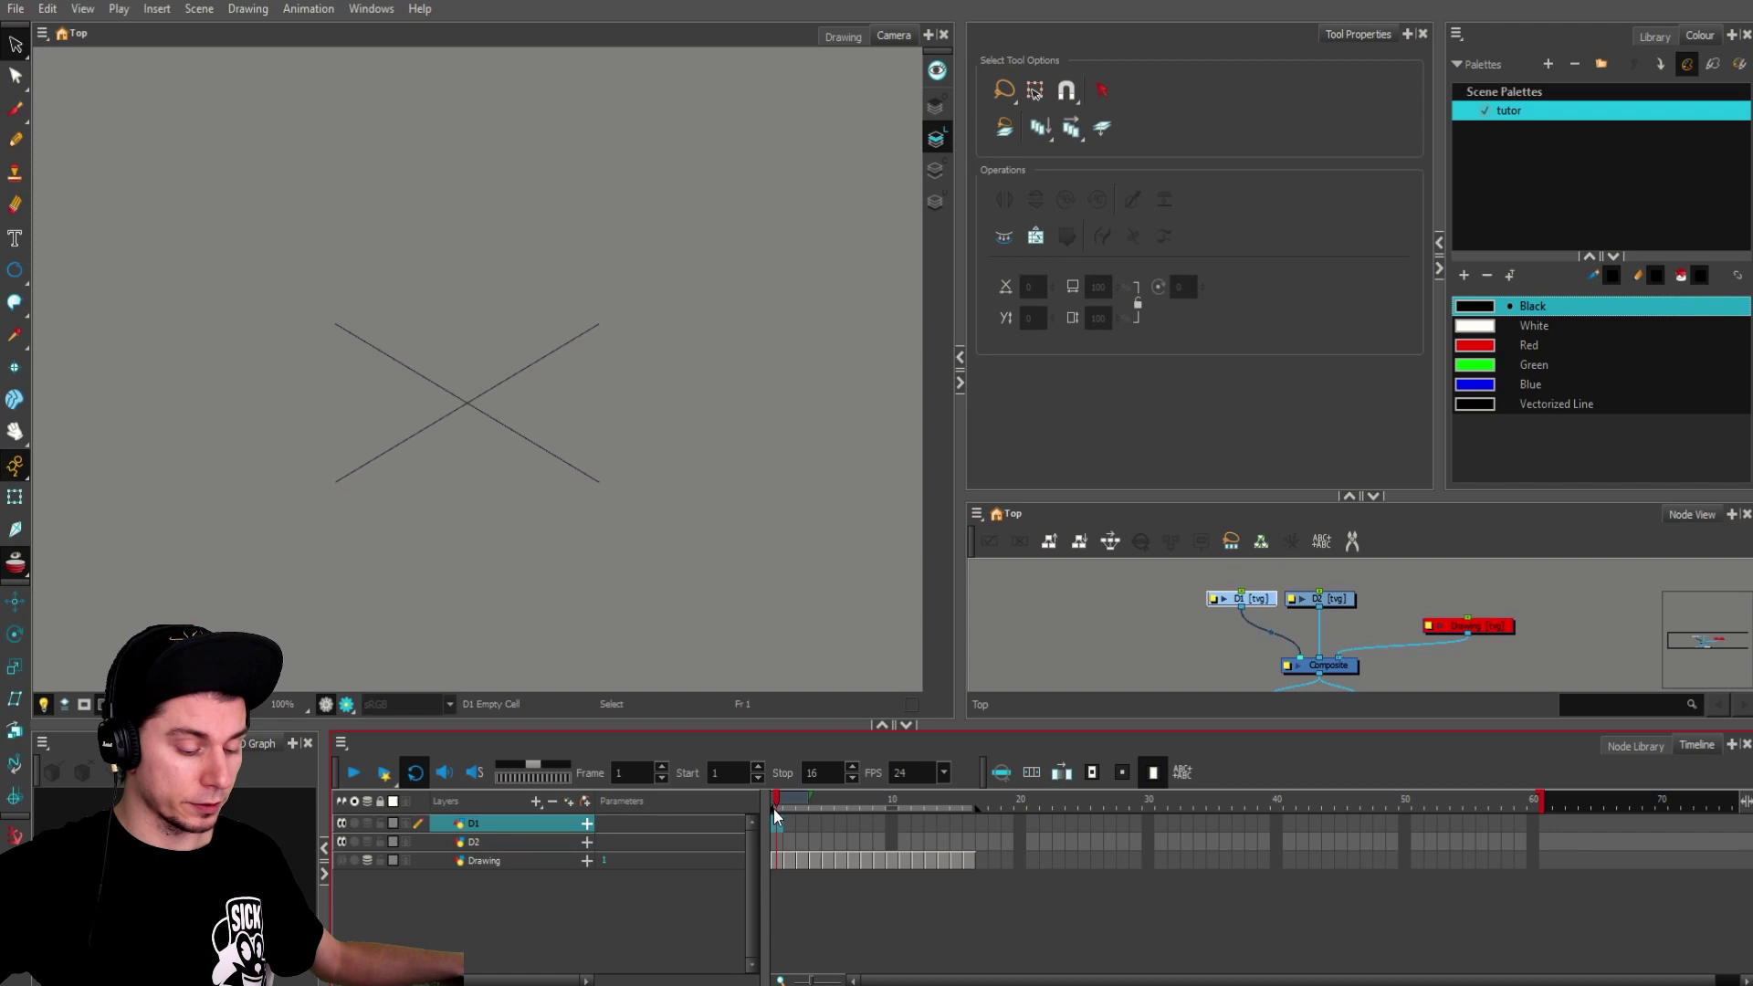
key(alt+b)
mouse_move(445, 385)
mouse_down()
mouse_move(482, 291)
mouse_move(471, 449)
mouse_up()
key(ctrl+z)
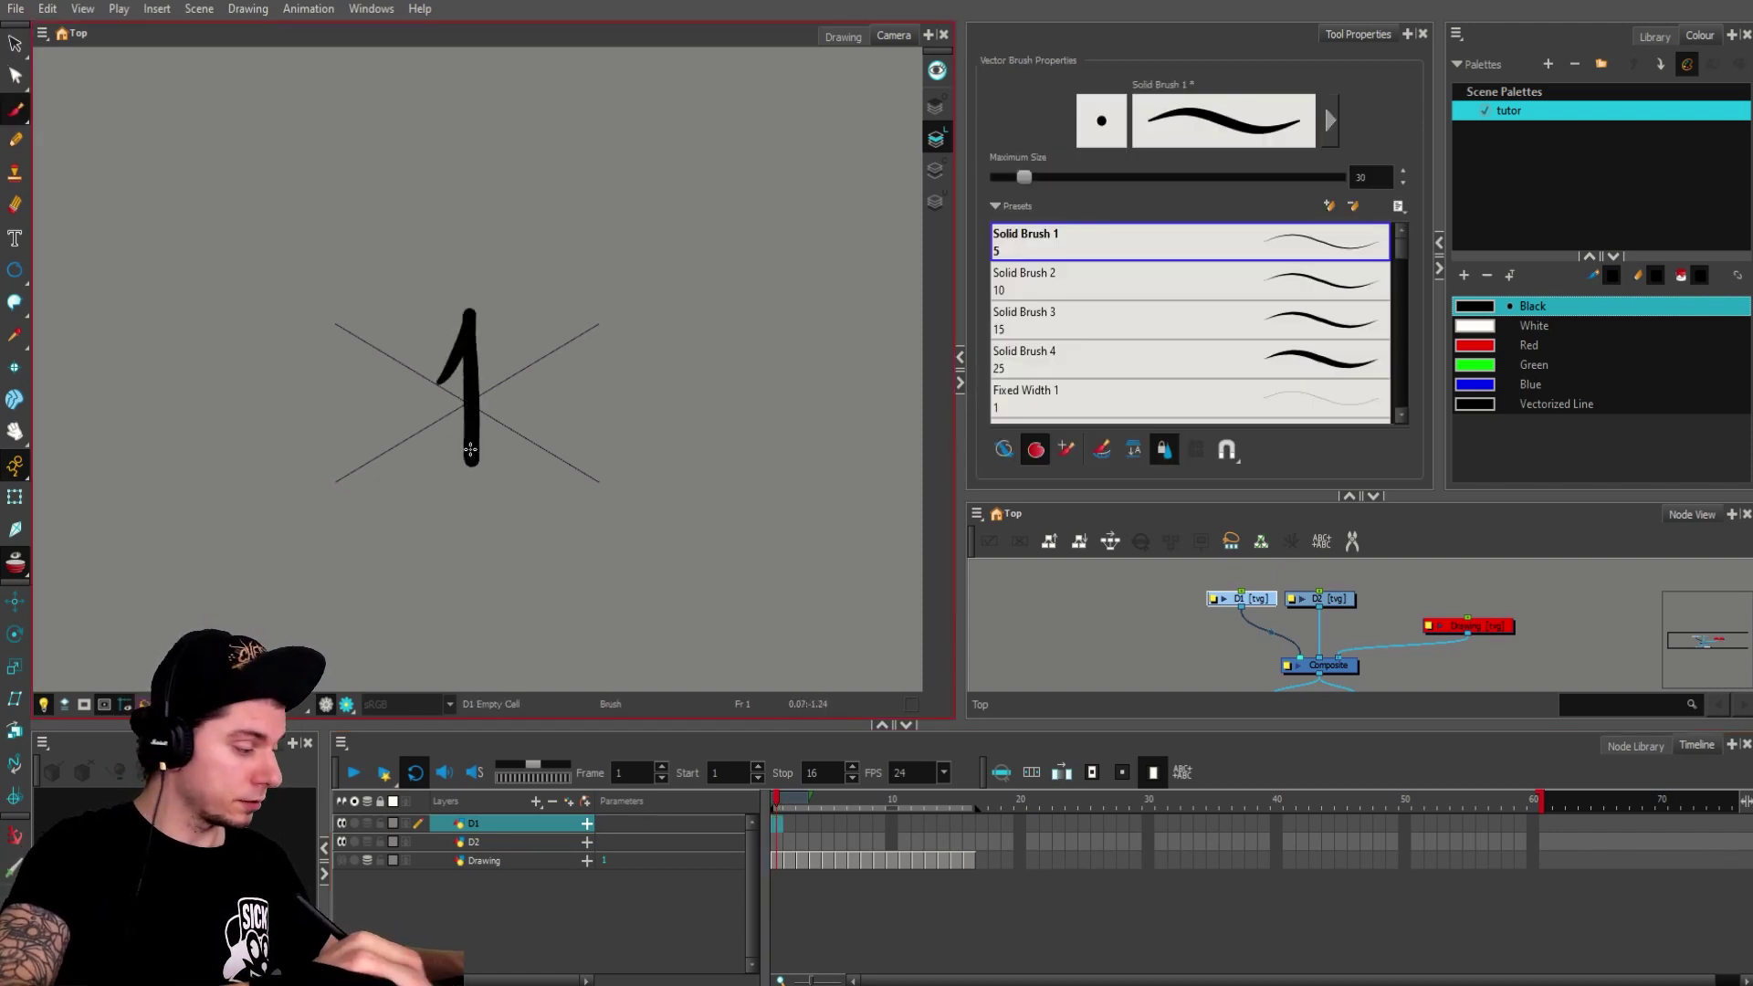
key(.)
mouse_move(441, 340)
mouse_down()
mouse_move(528, 440)
mouse_move(448, 331)
mouse_move(418, 417)
mouse_up()
key(.)
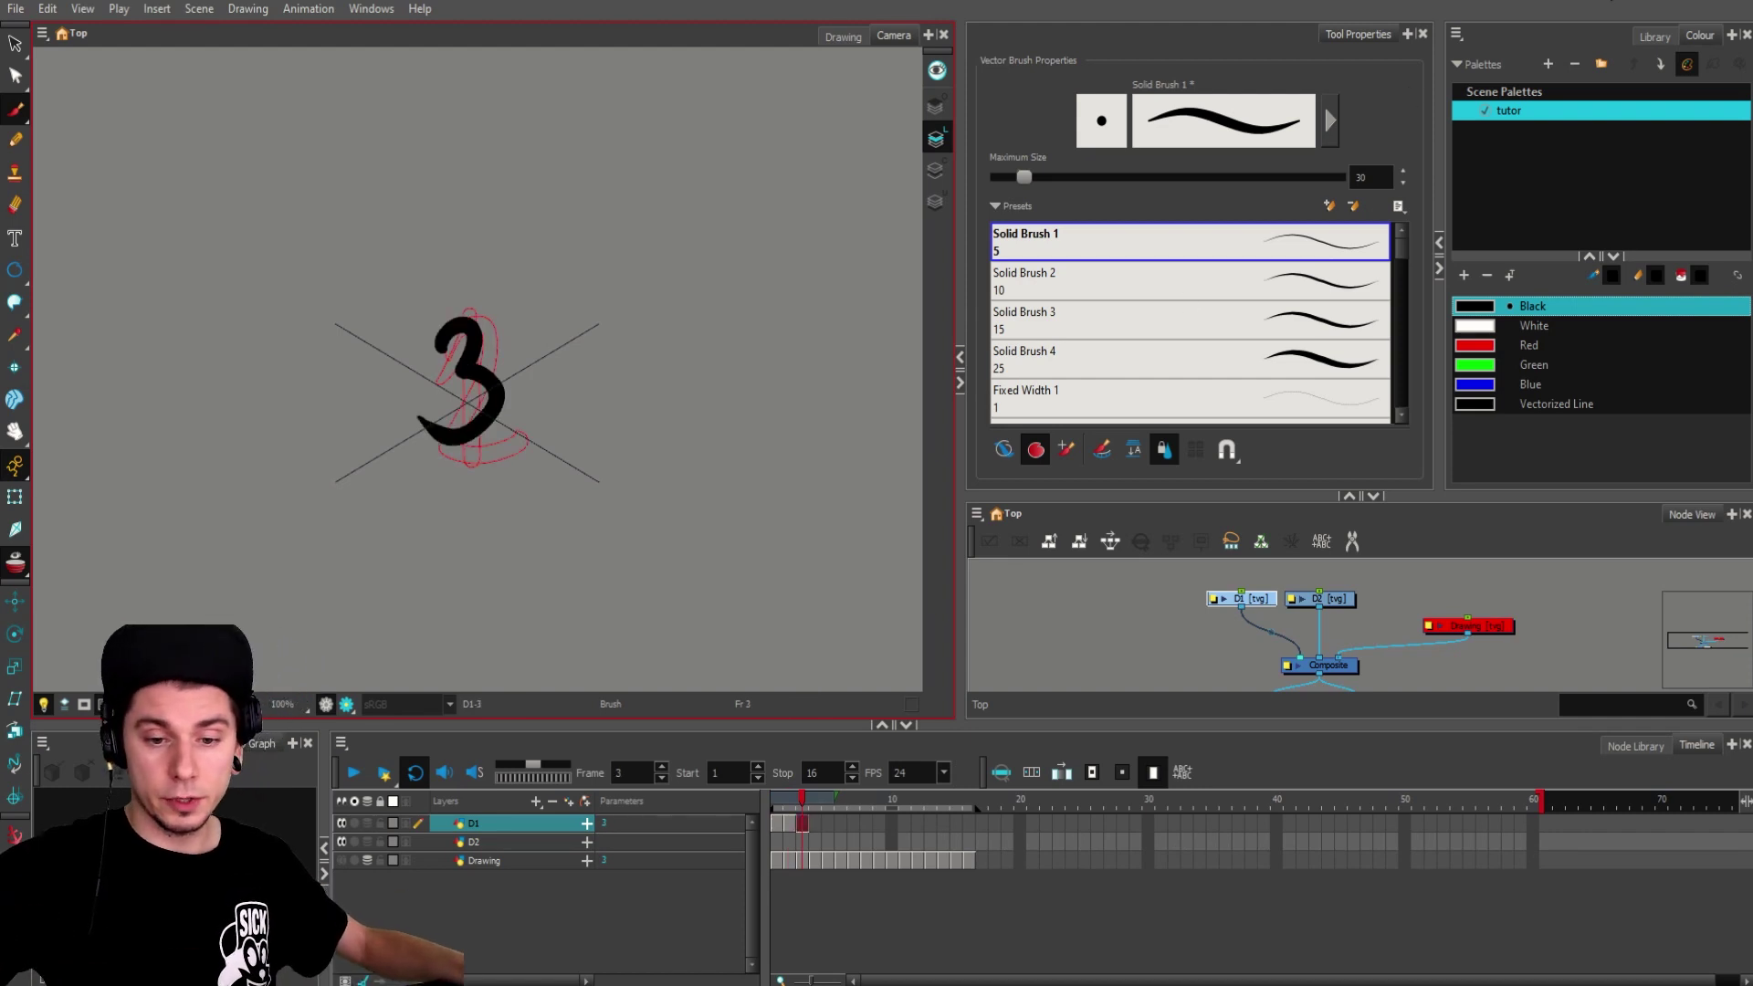
Step: Show the Library's Drawing Substitution preview and step through D1's frames, ending on frame 2
click(1654, 36)
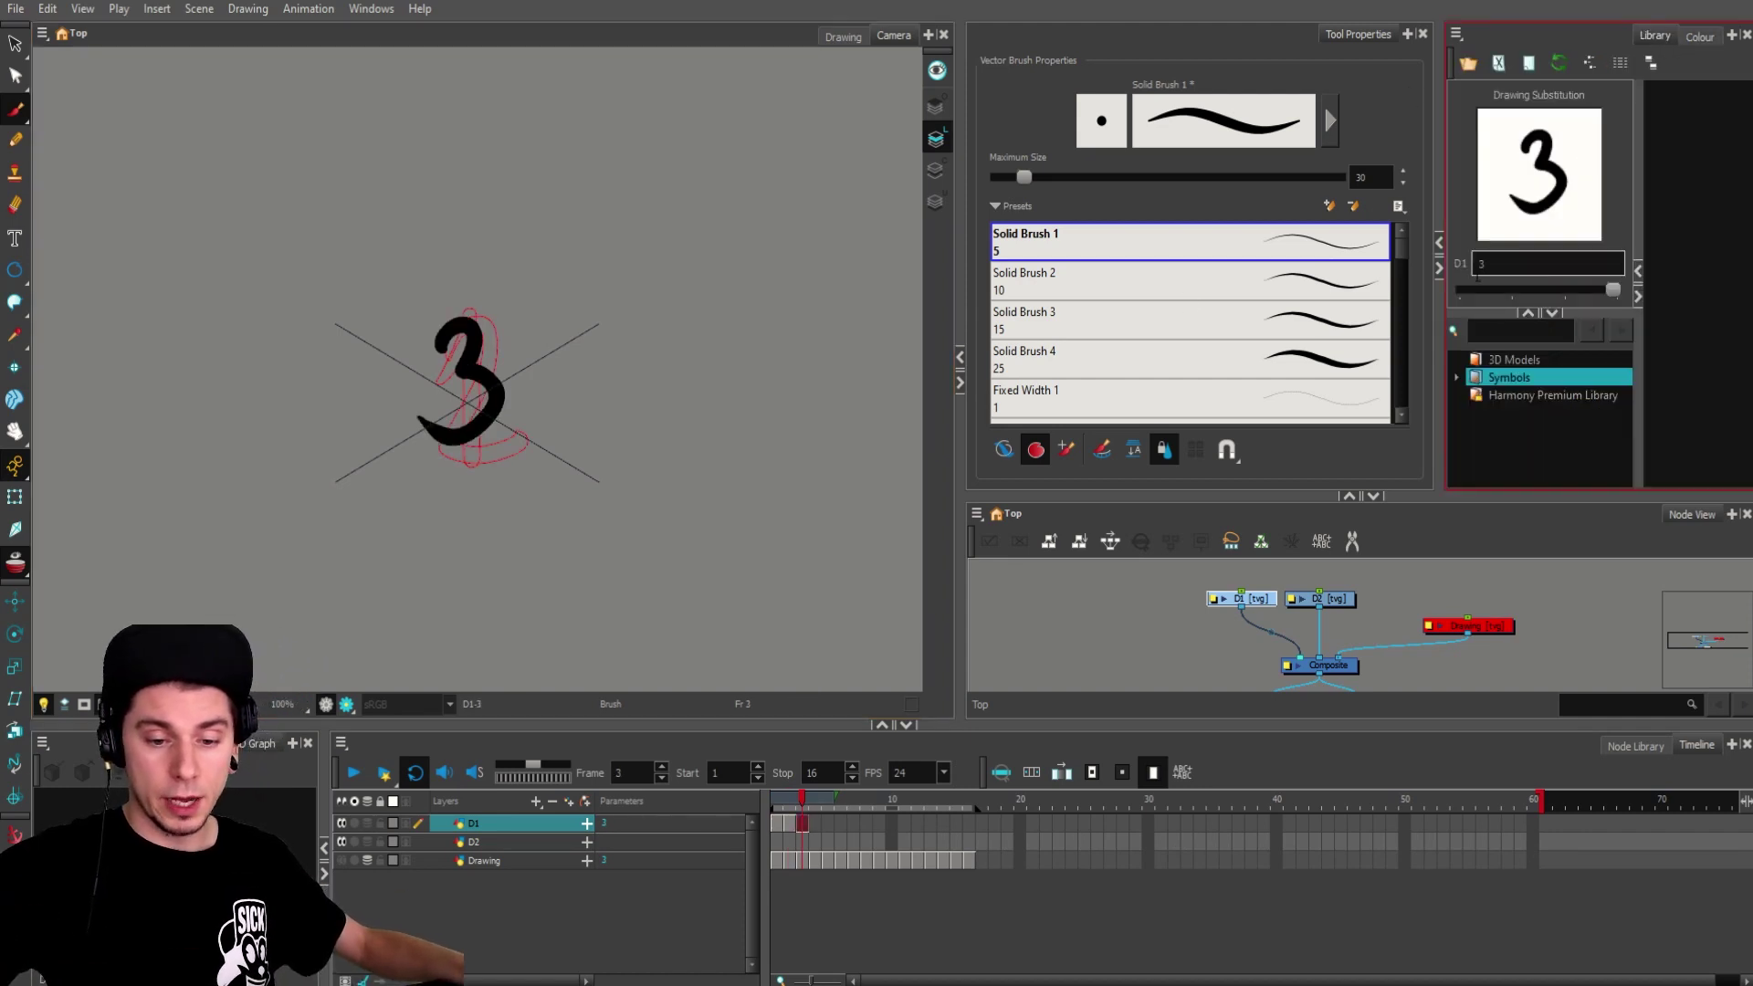
key(.)
key(.)
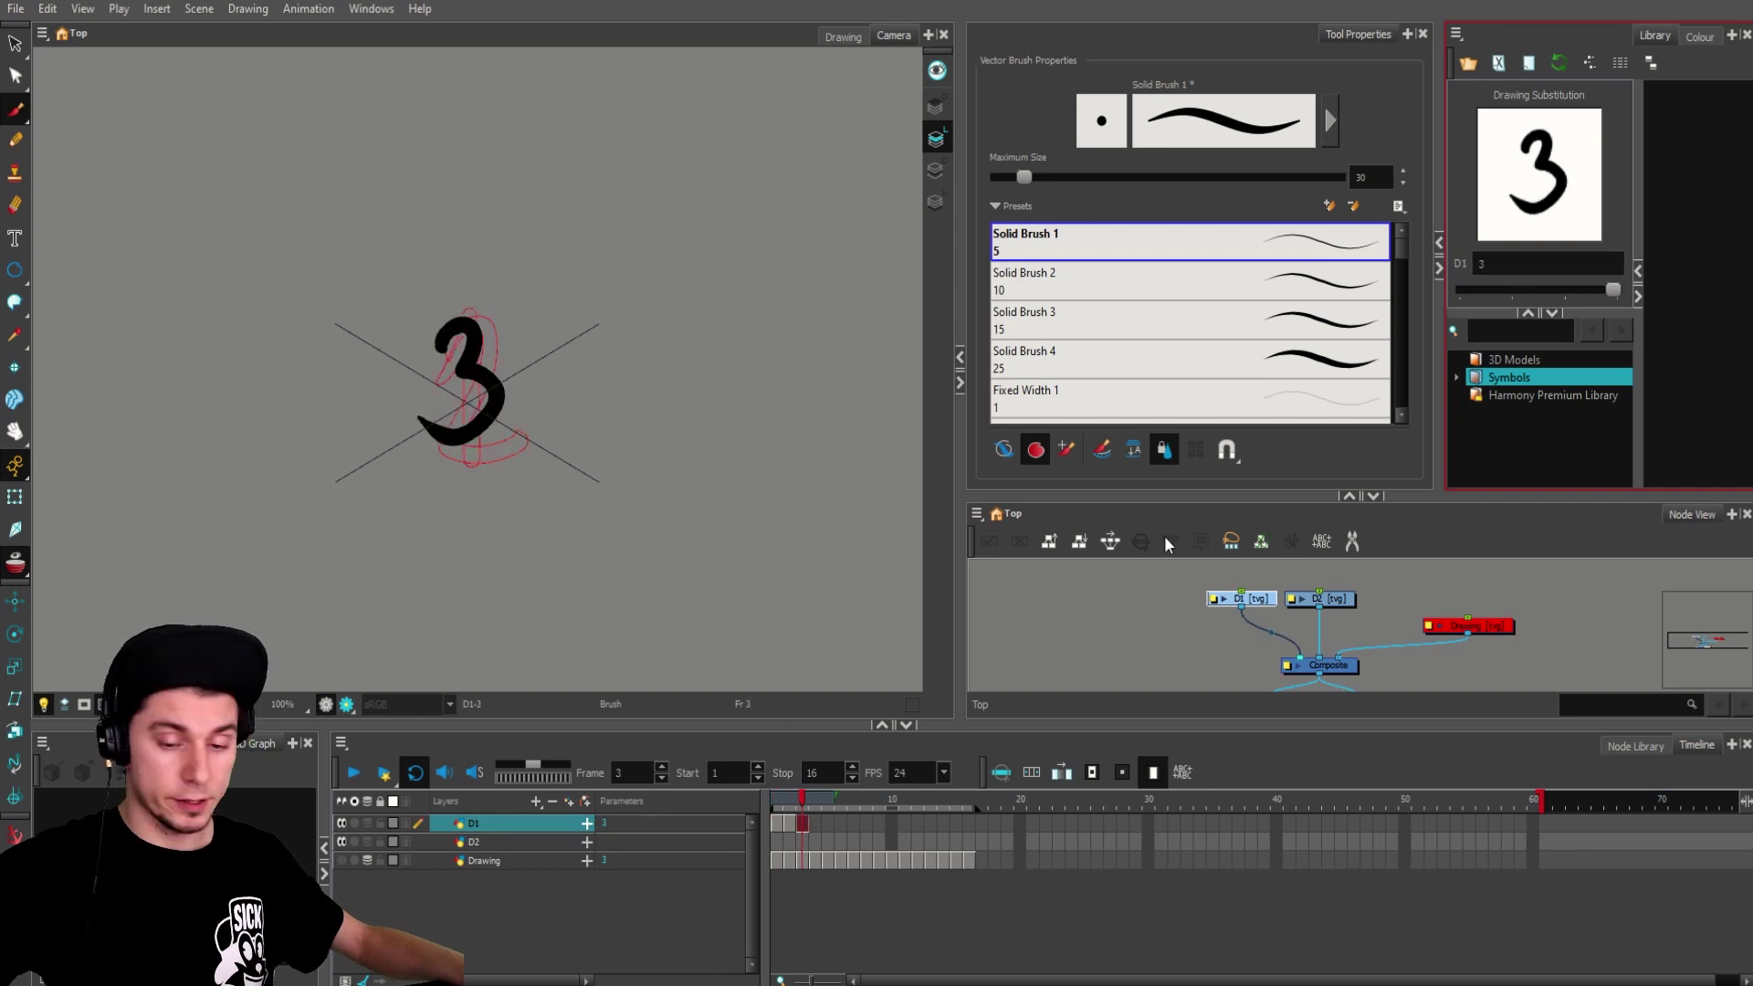
key(.)
key(.)
key(.)
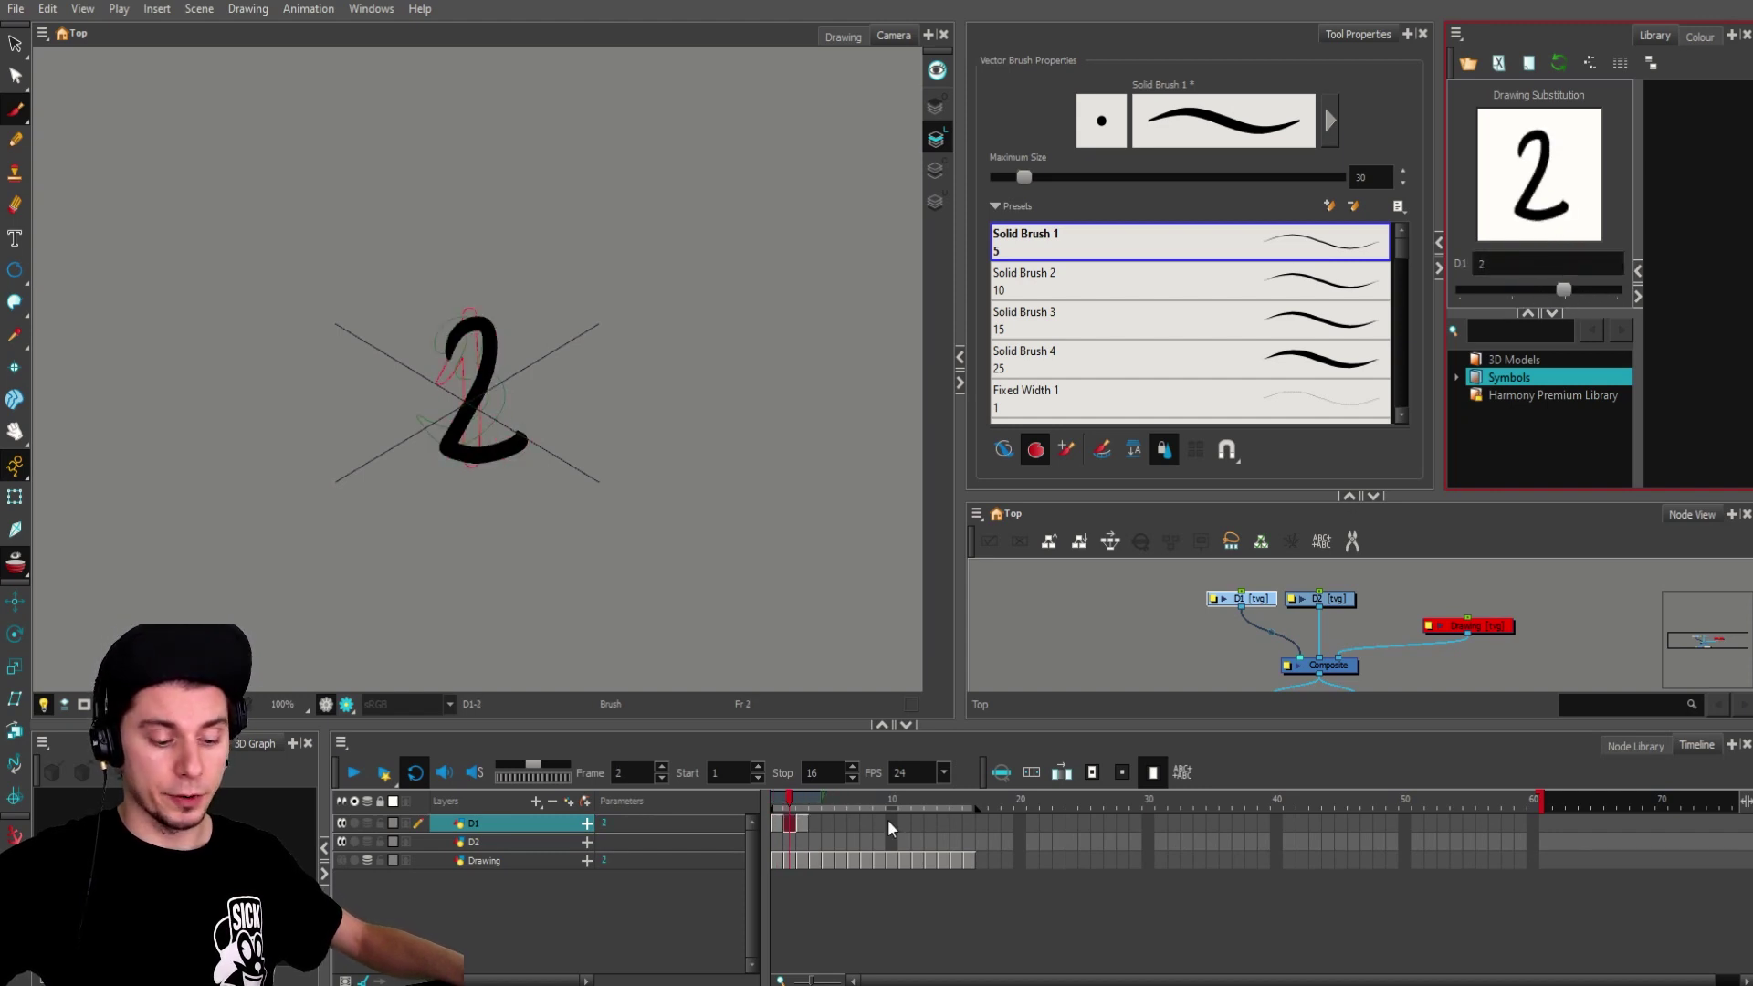
Step: Delete D1's drawing exposure at frame 2 and restore drawing 2 there through Drawing Substitution
click(792, 821)
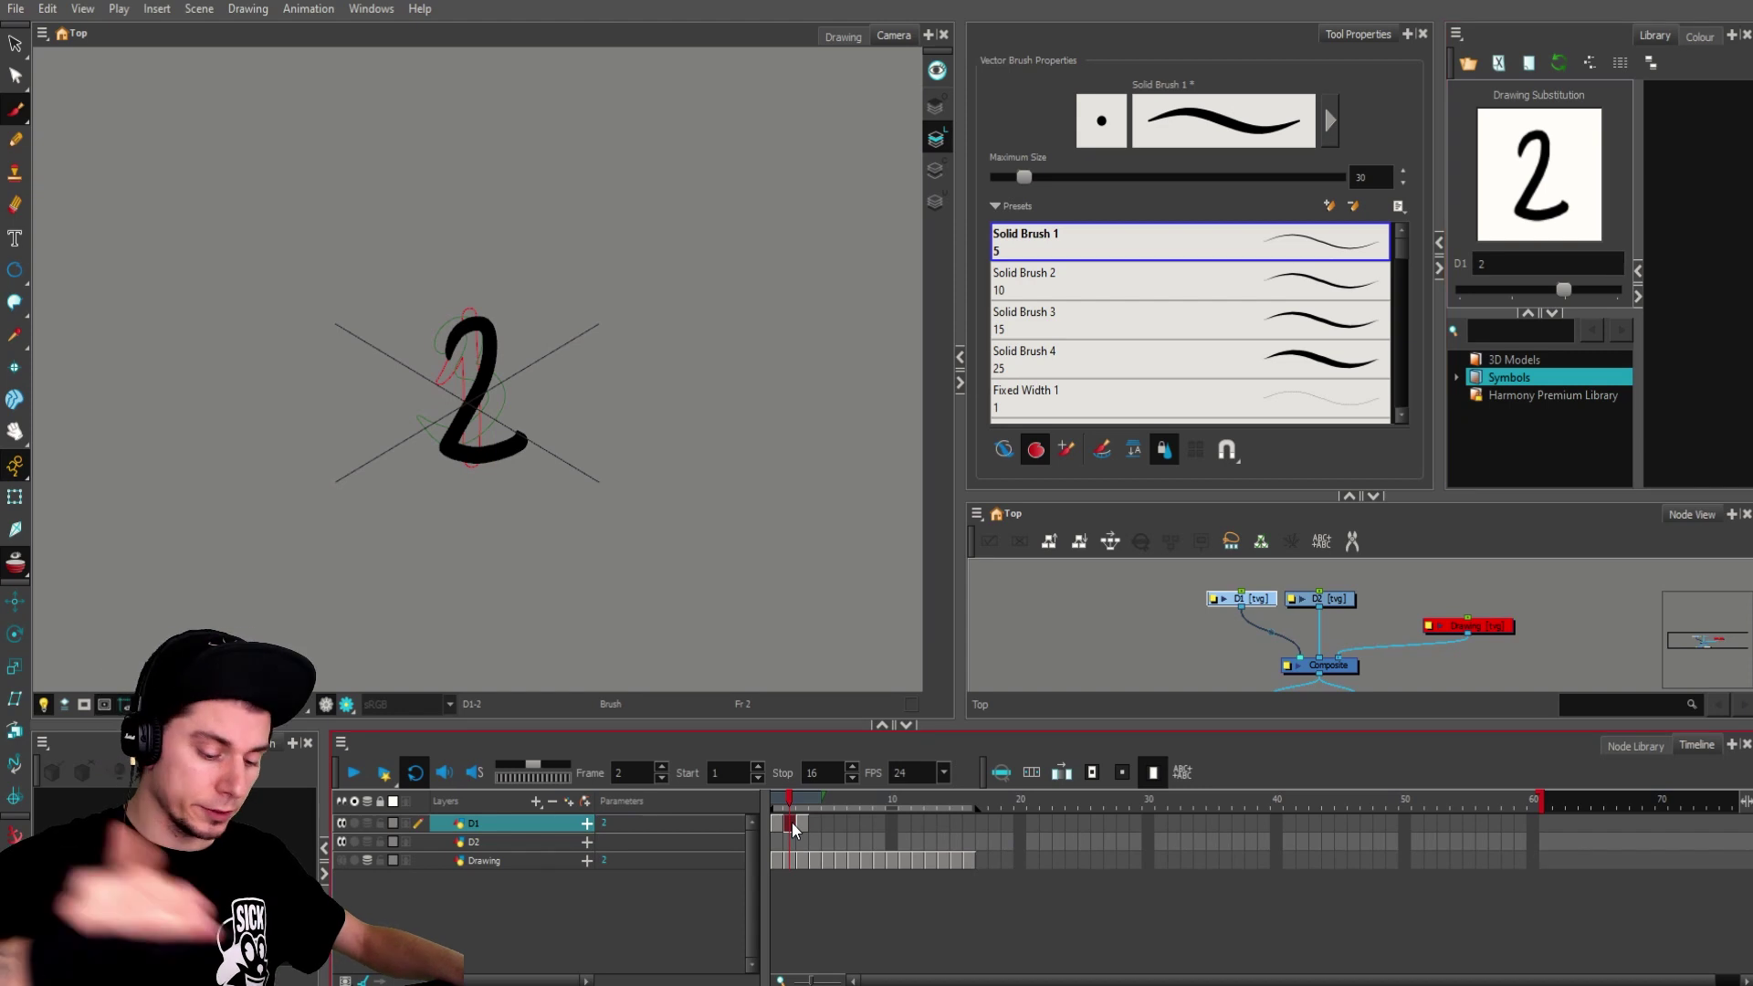
key(Delete)
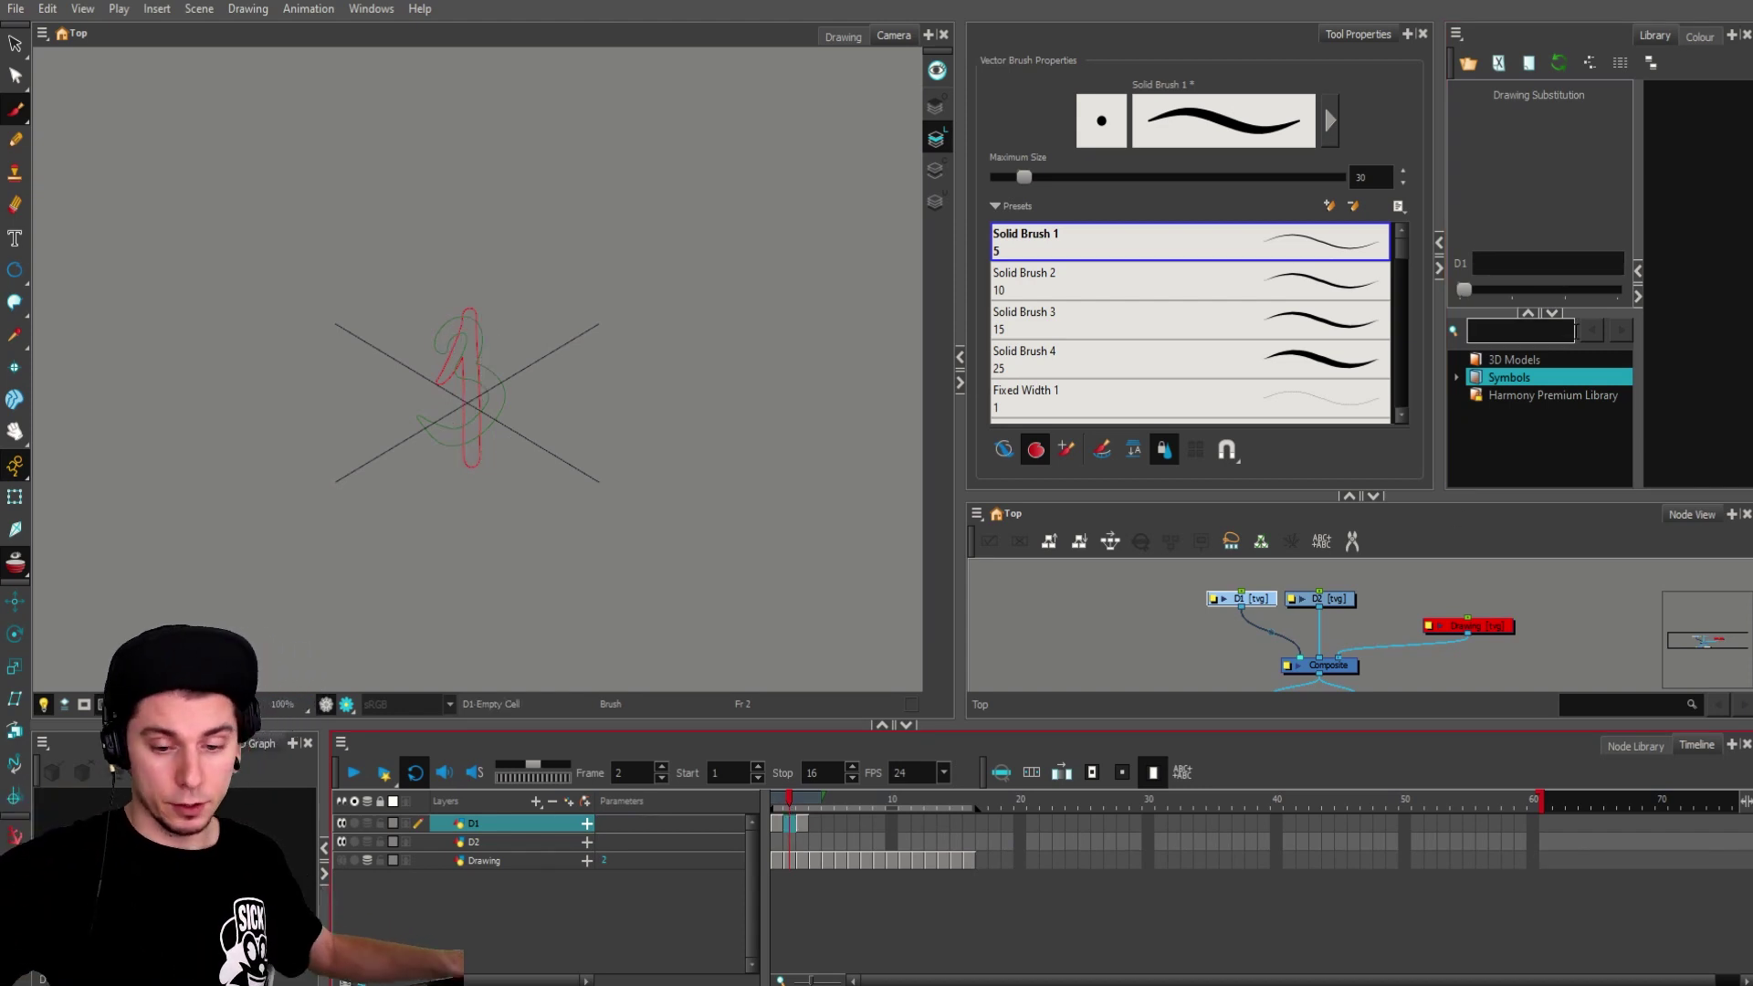
drag(1465, 290, 1565, 300)
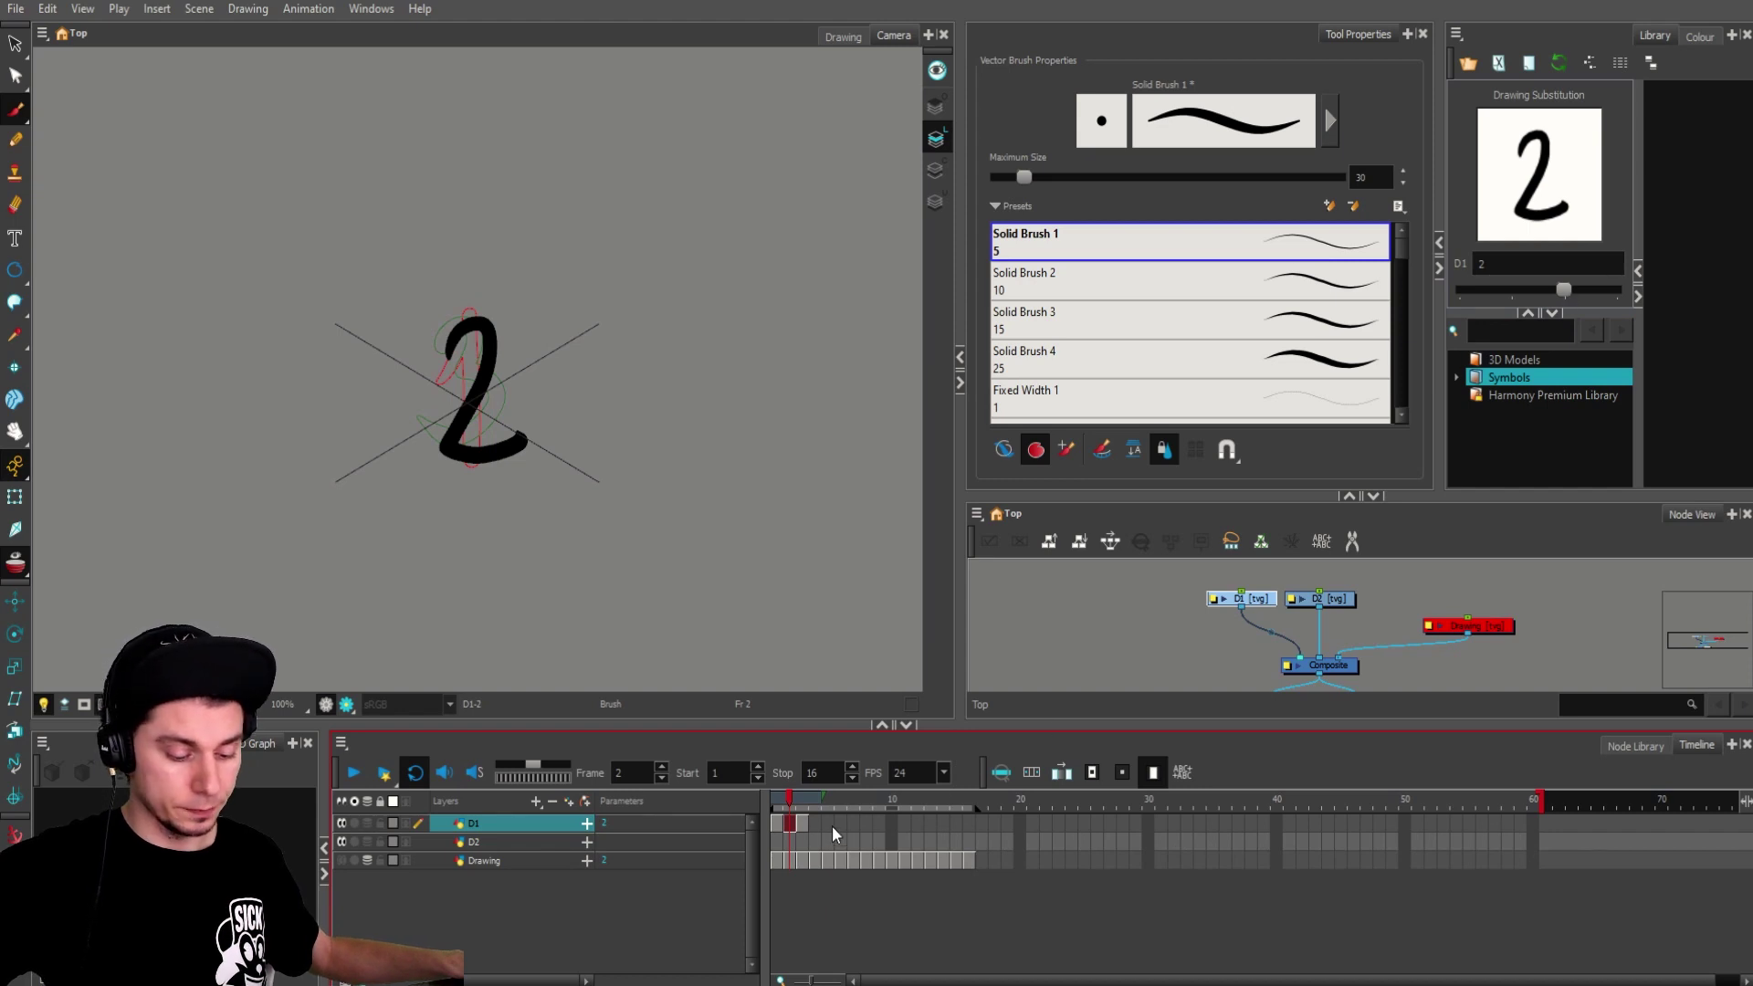
Step: Clear D1's exposure at frame 2 again and compare it with the drawings on frames 1 and 3
key(Delete)
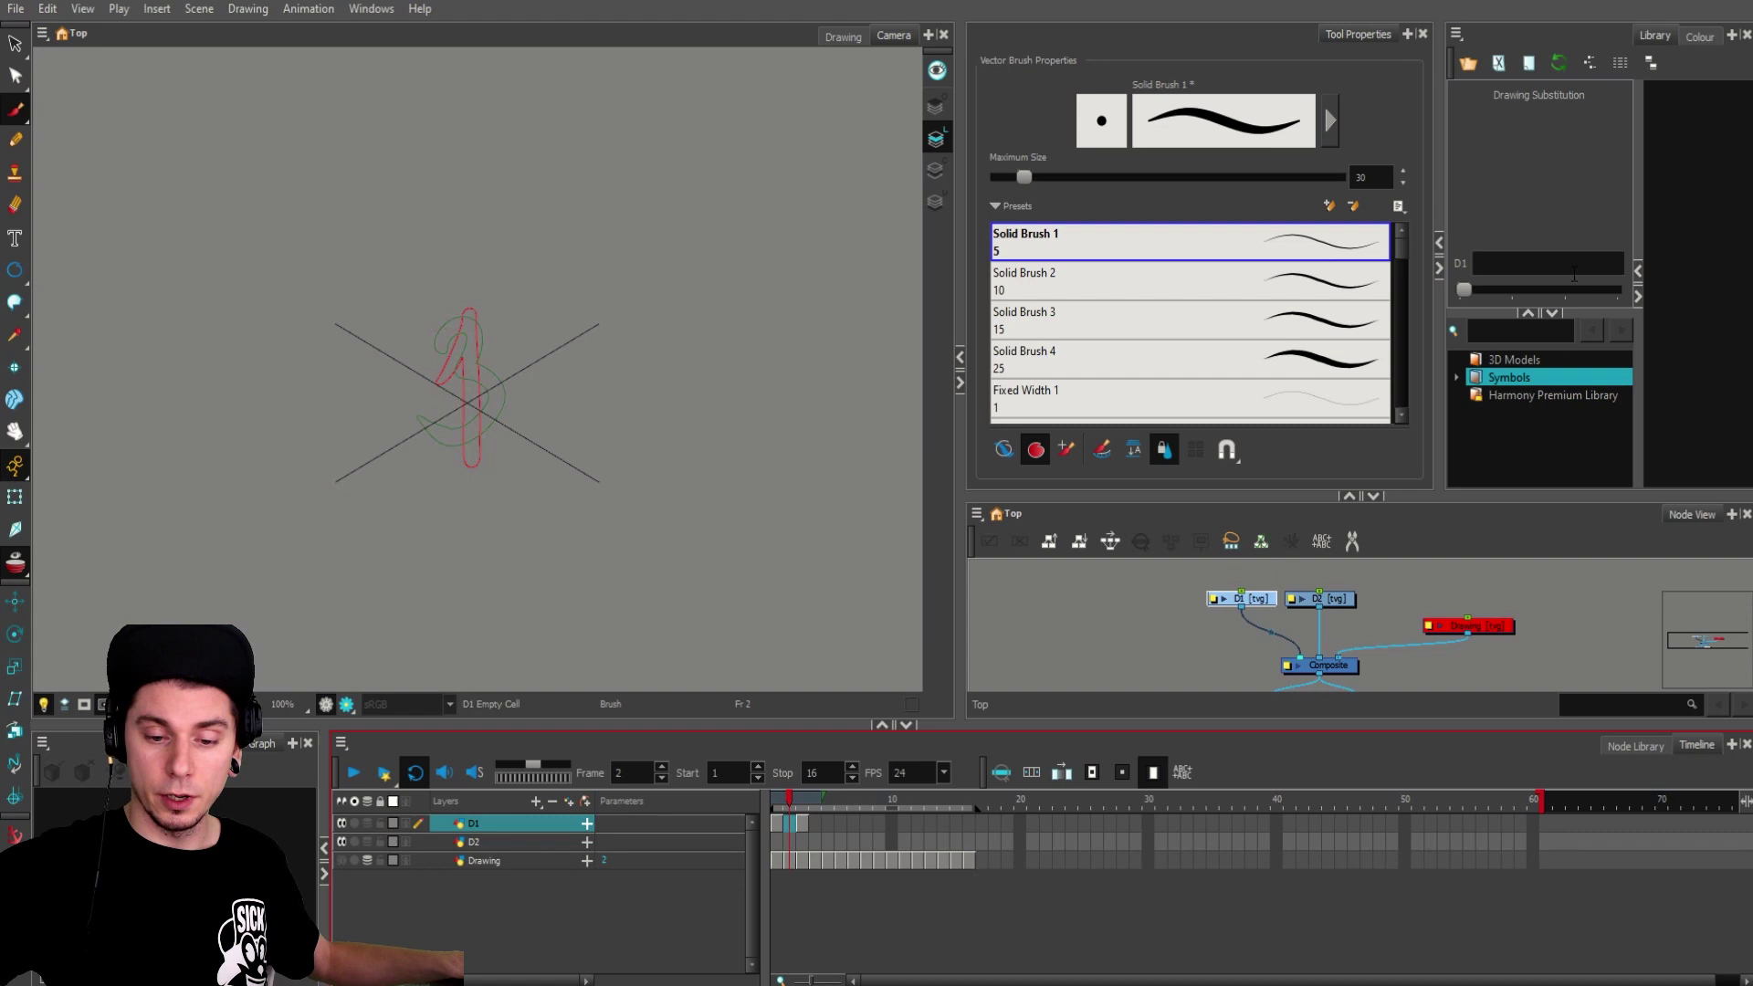
click(778, 824)
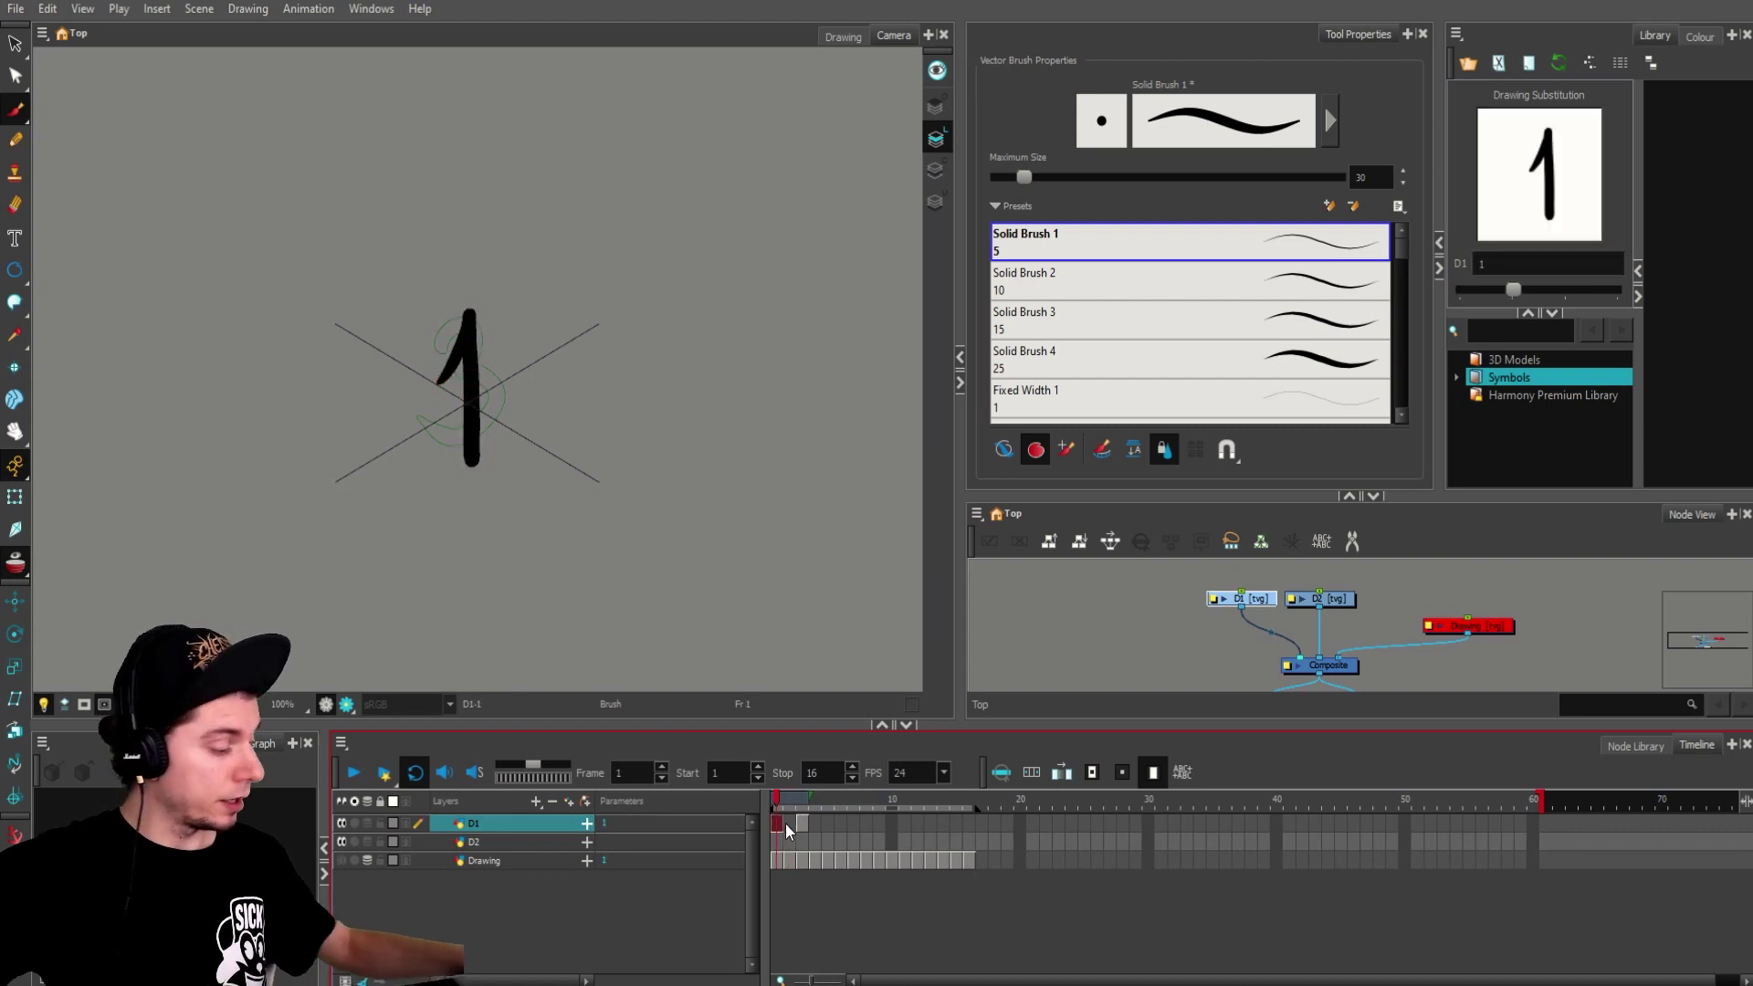
key(period)
key(period)
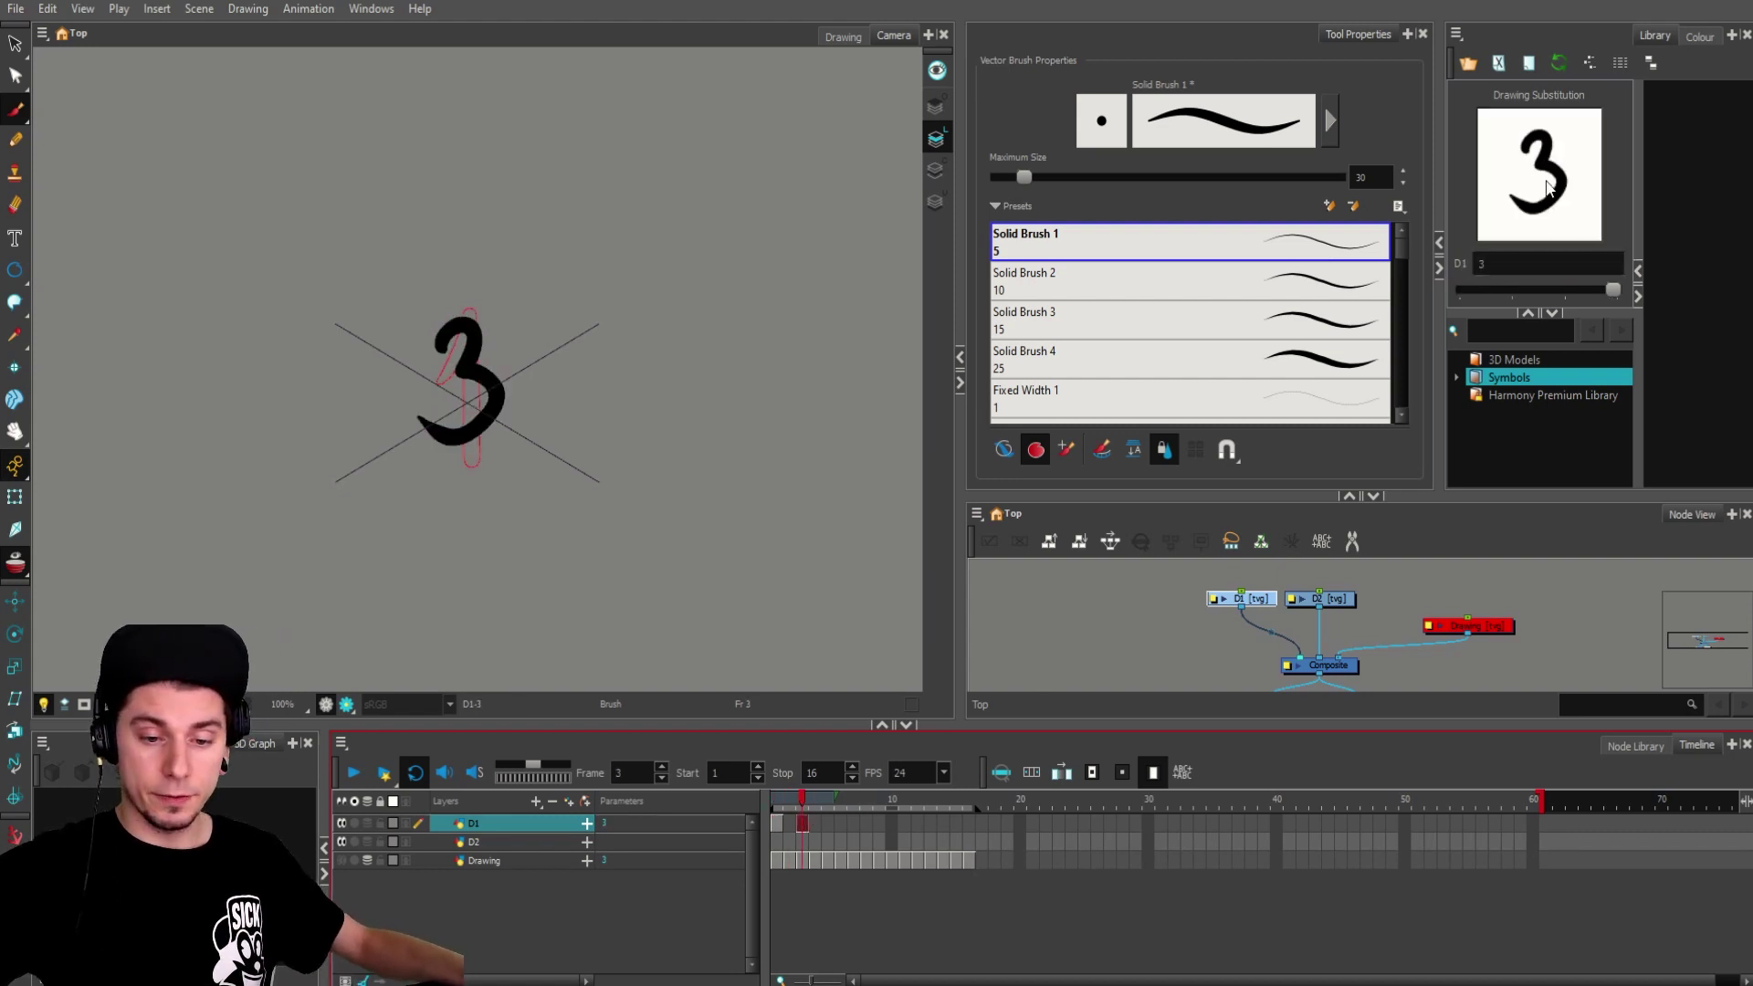
key(comma)
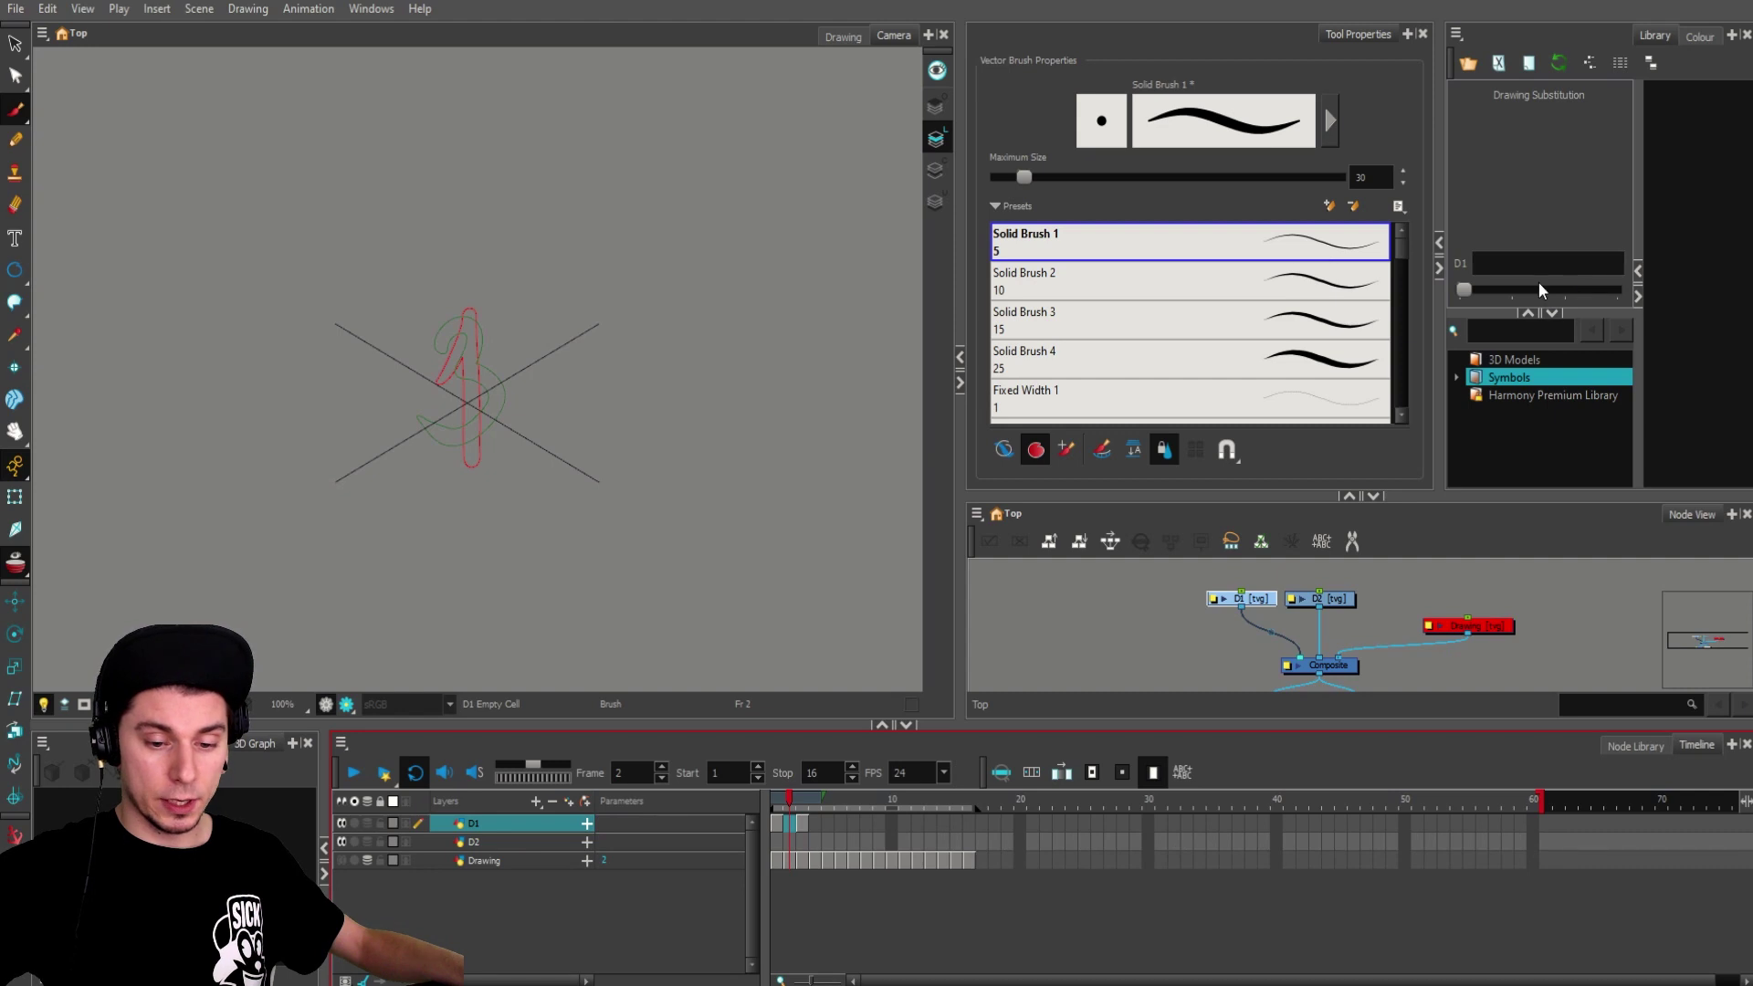
Step: Set D1's Drawing Substitution at frame 2 to drawing 2 and brush a pair of square brackets to the right of the numeral
click(1653, 37)
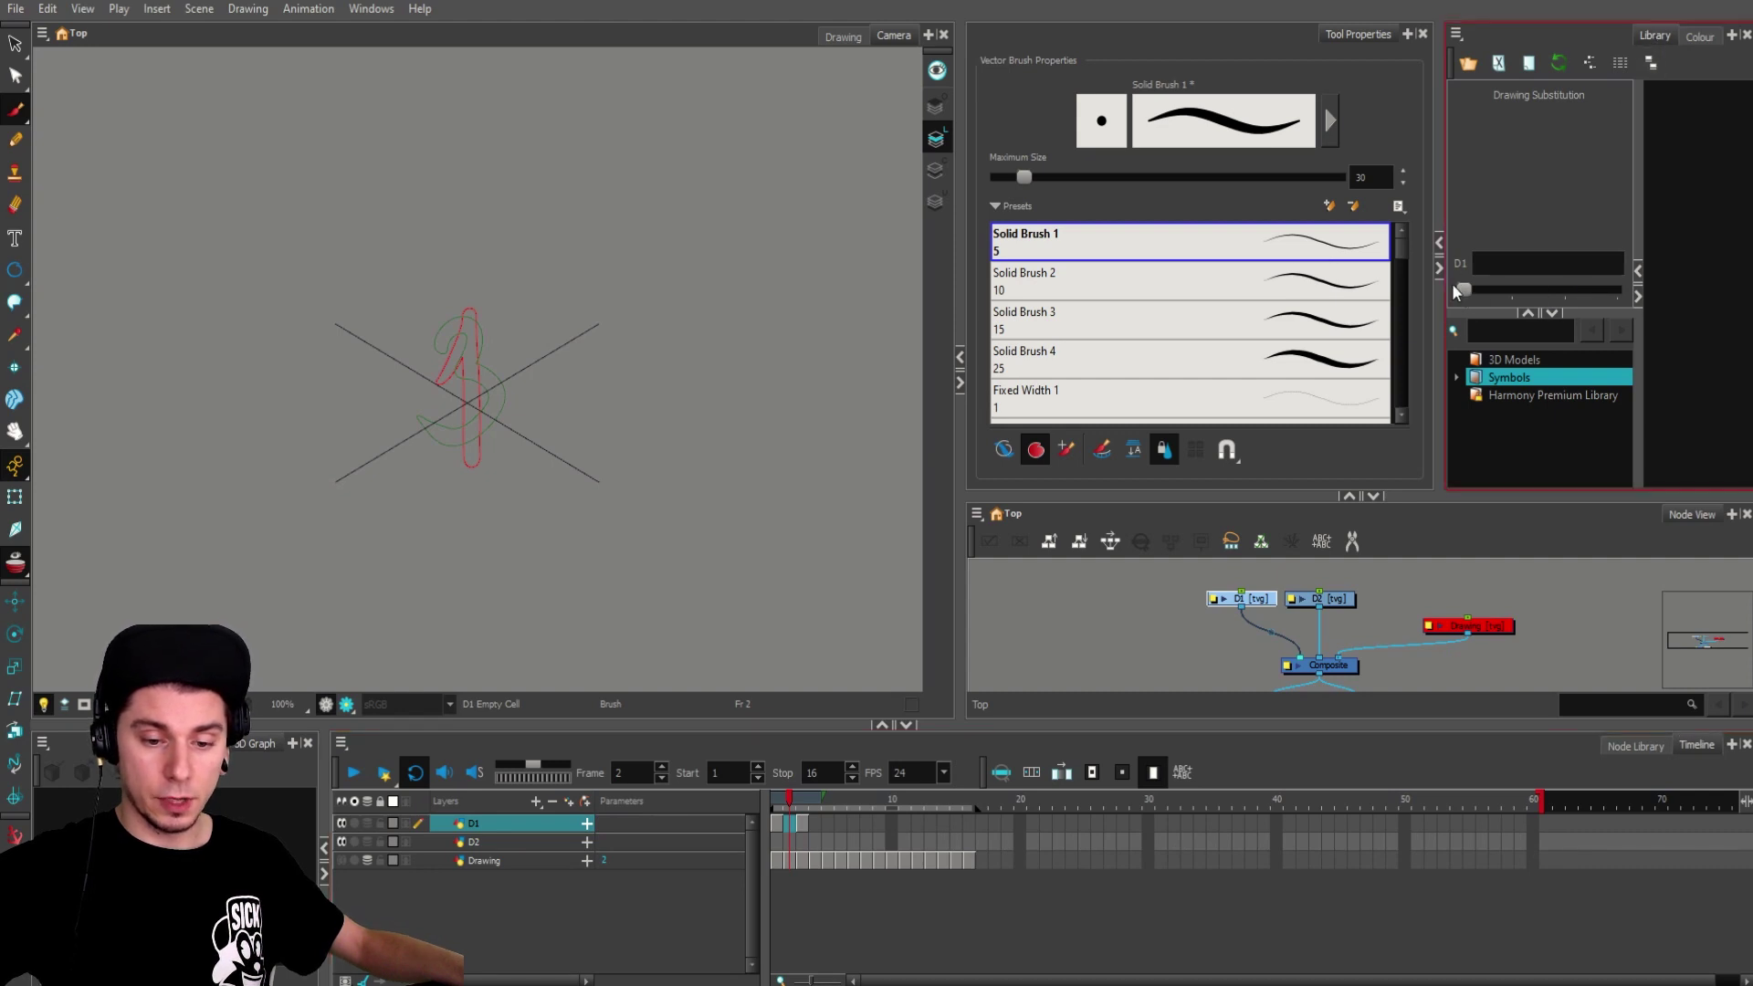
drag(1465, 289, 1564, 290)
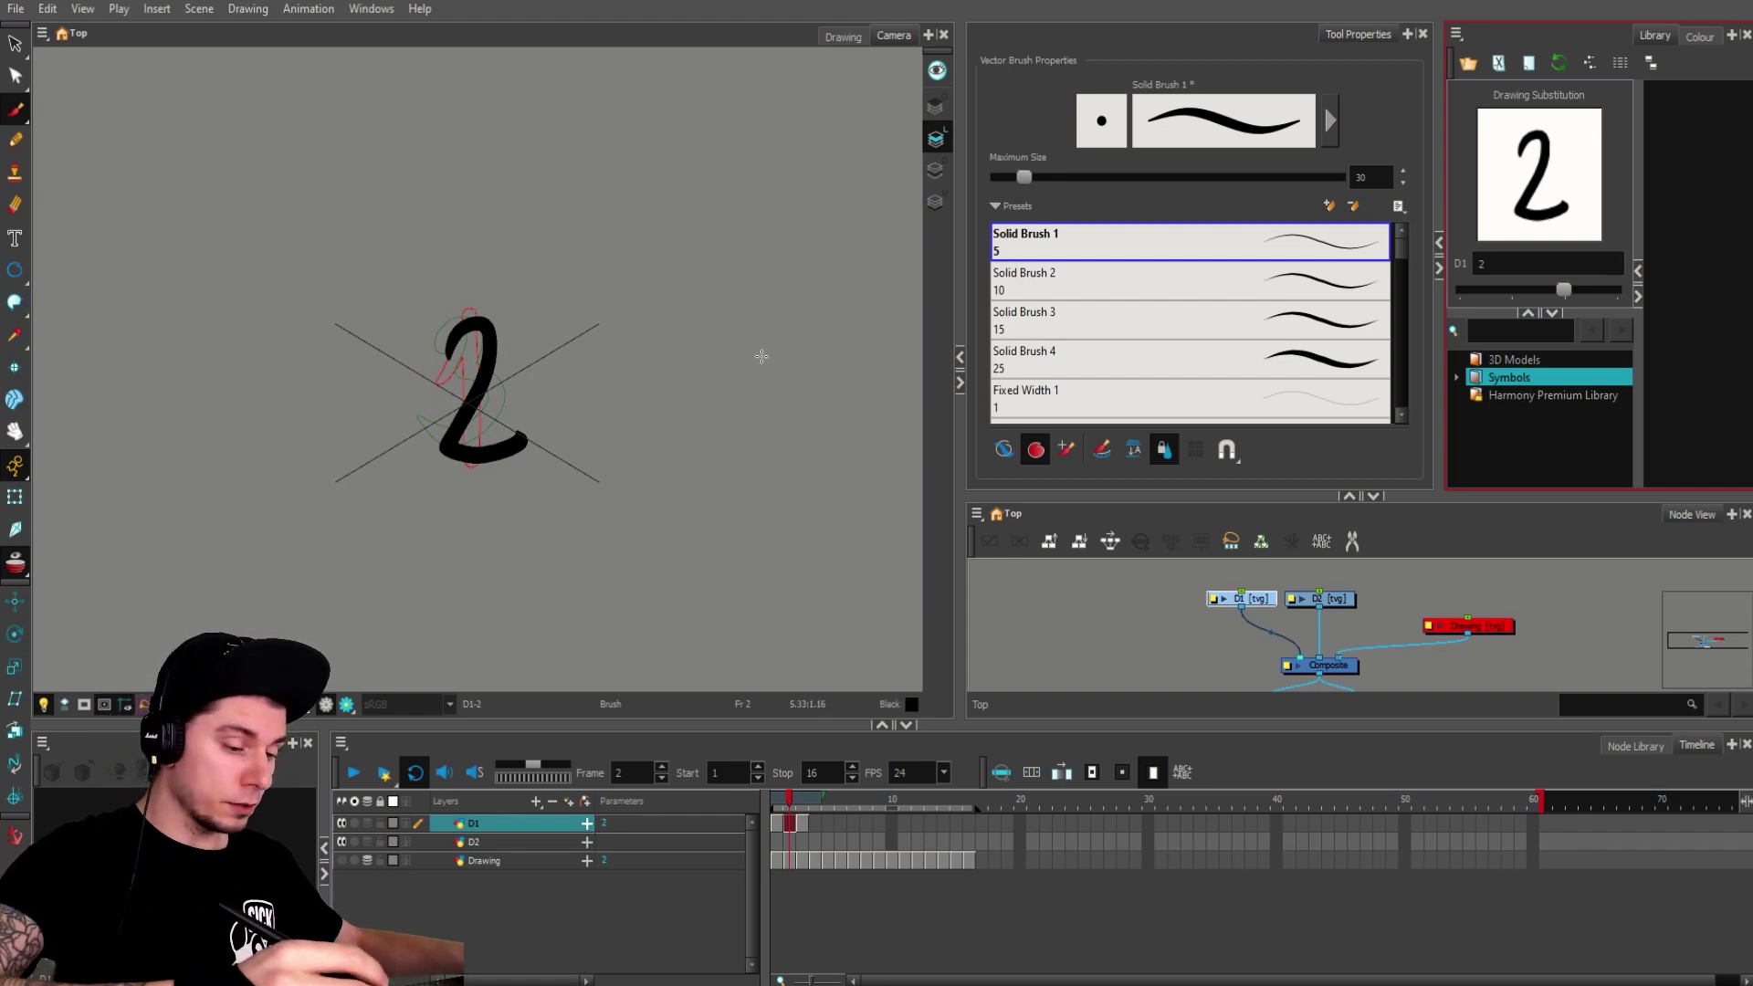
mouse_move(650, 345)
mouse_down()
mouse_move(608, 420)
mouse_move(702, 338)
mouse_move(677, 438)
mouse_up()
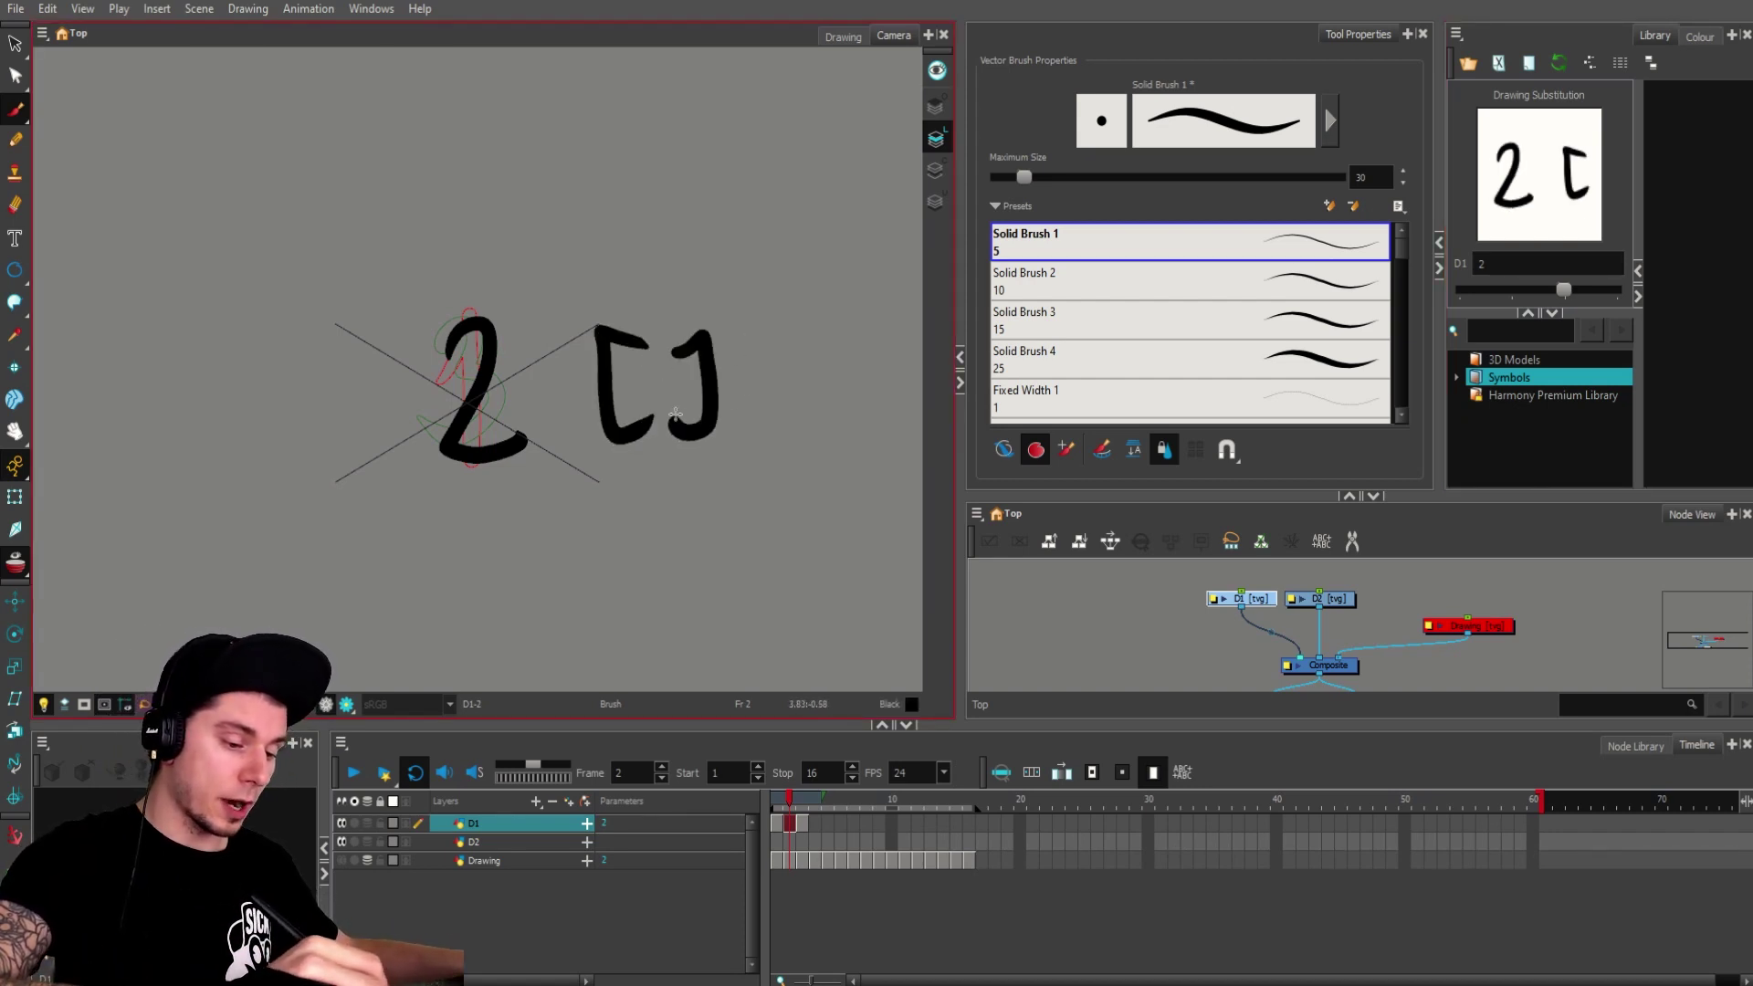
Step: Remove the pair of square brackets beside the numeral in D1's drawing at frame 2
key(alt+s)
mouse_move(657, 263)
mouse_down()
mouse_move(697, 497)
mouse_move(731, 292)
mouse_up()
key(Delete)
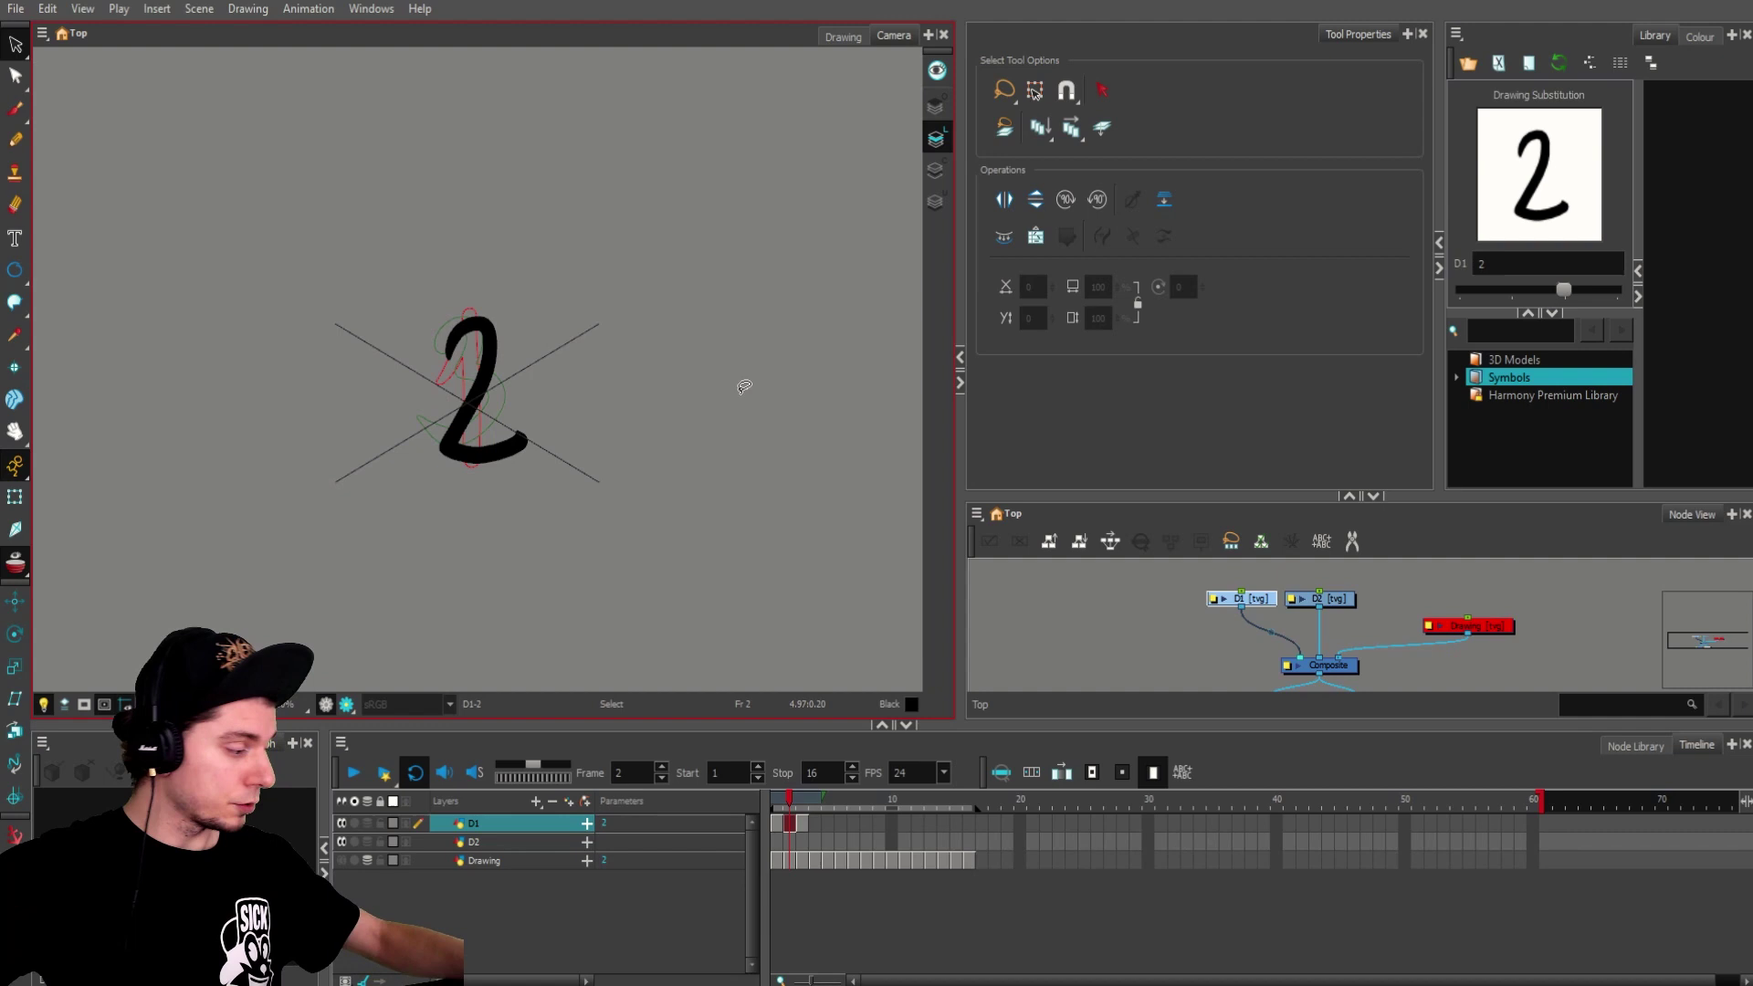
Step: Cycle D1's Drawing Substitution at frame 2 backward and forward, ending on drawing 2
key(bracketleft)
key(bracketright)
key(bracketleft)
key(bracketright)
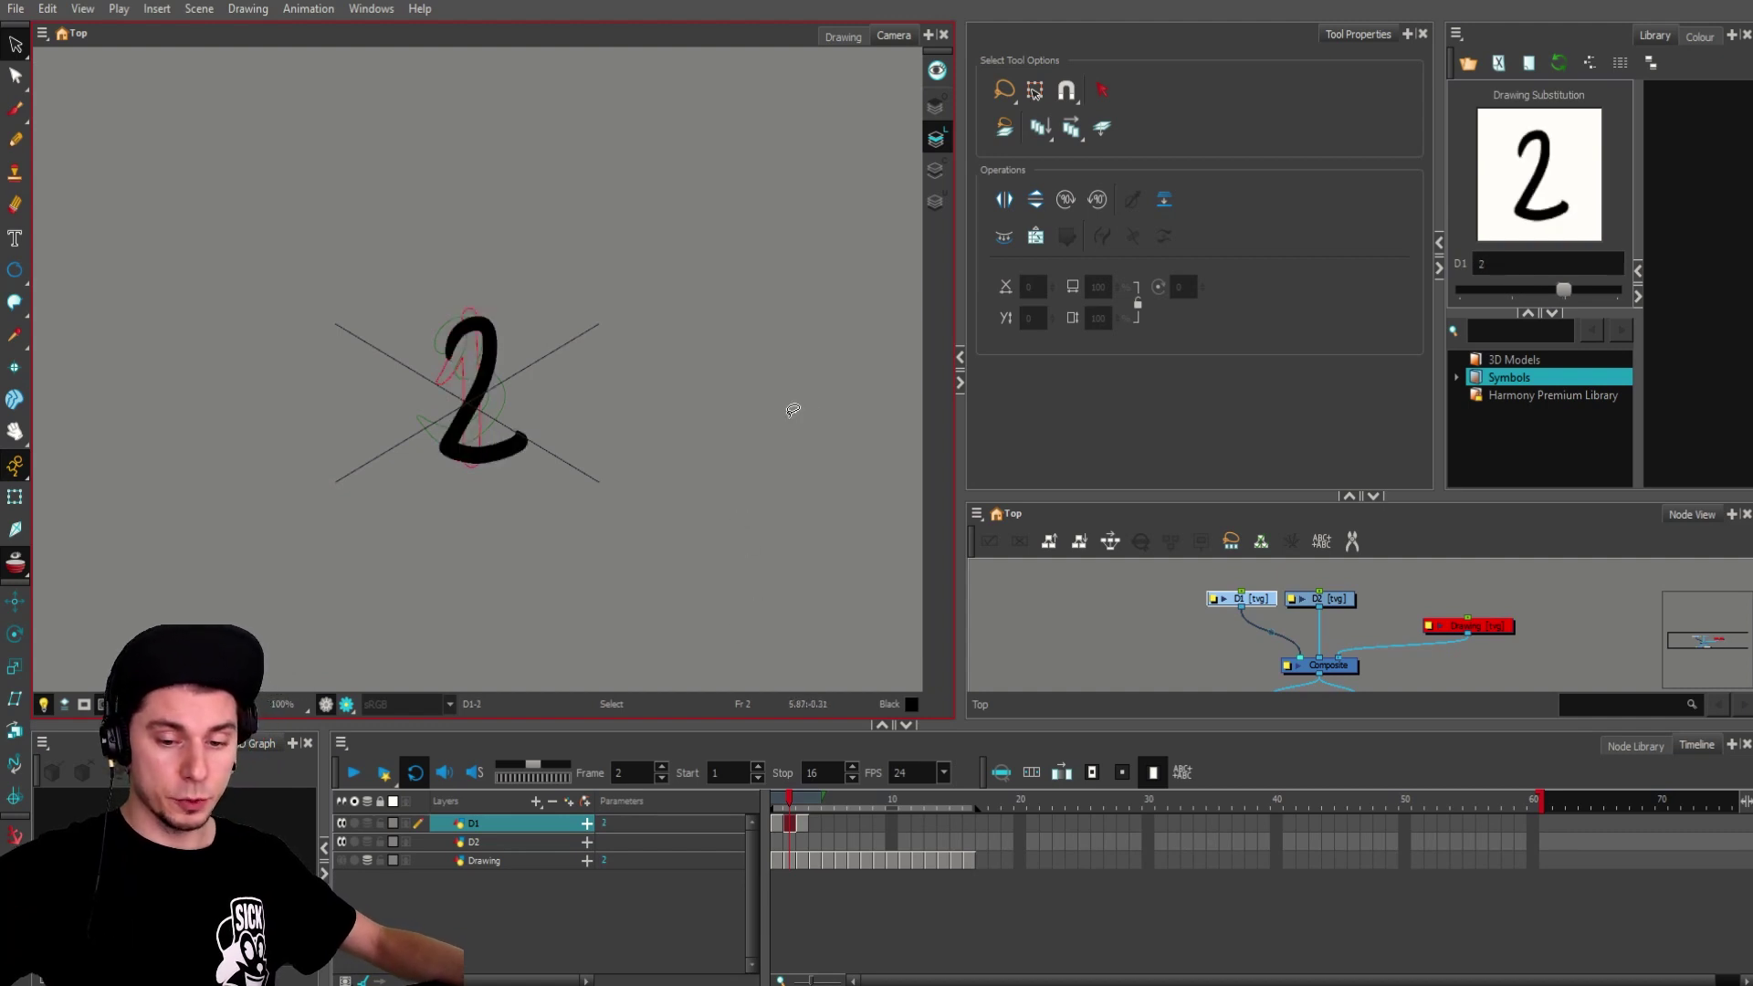
key(bracketright)
key(bracketleft)
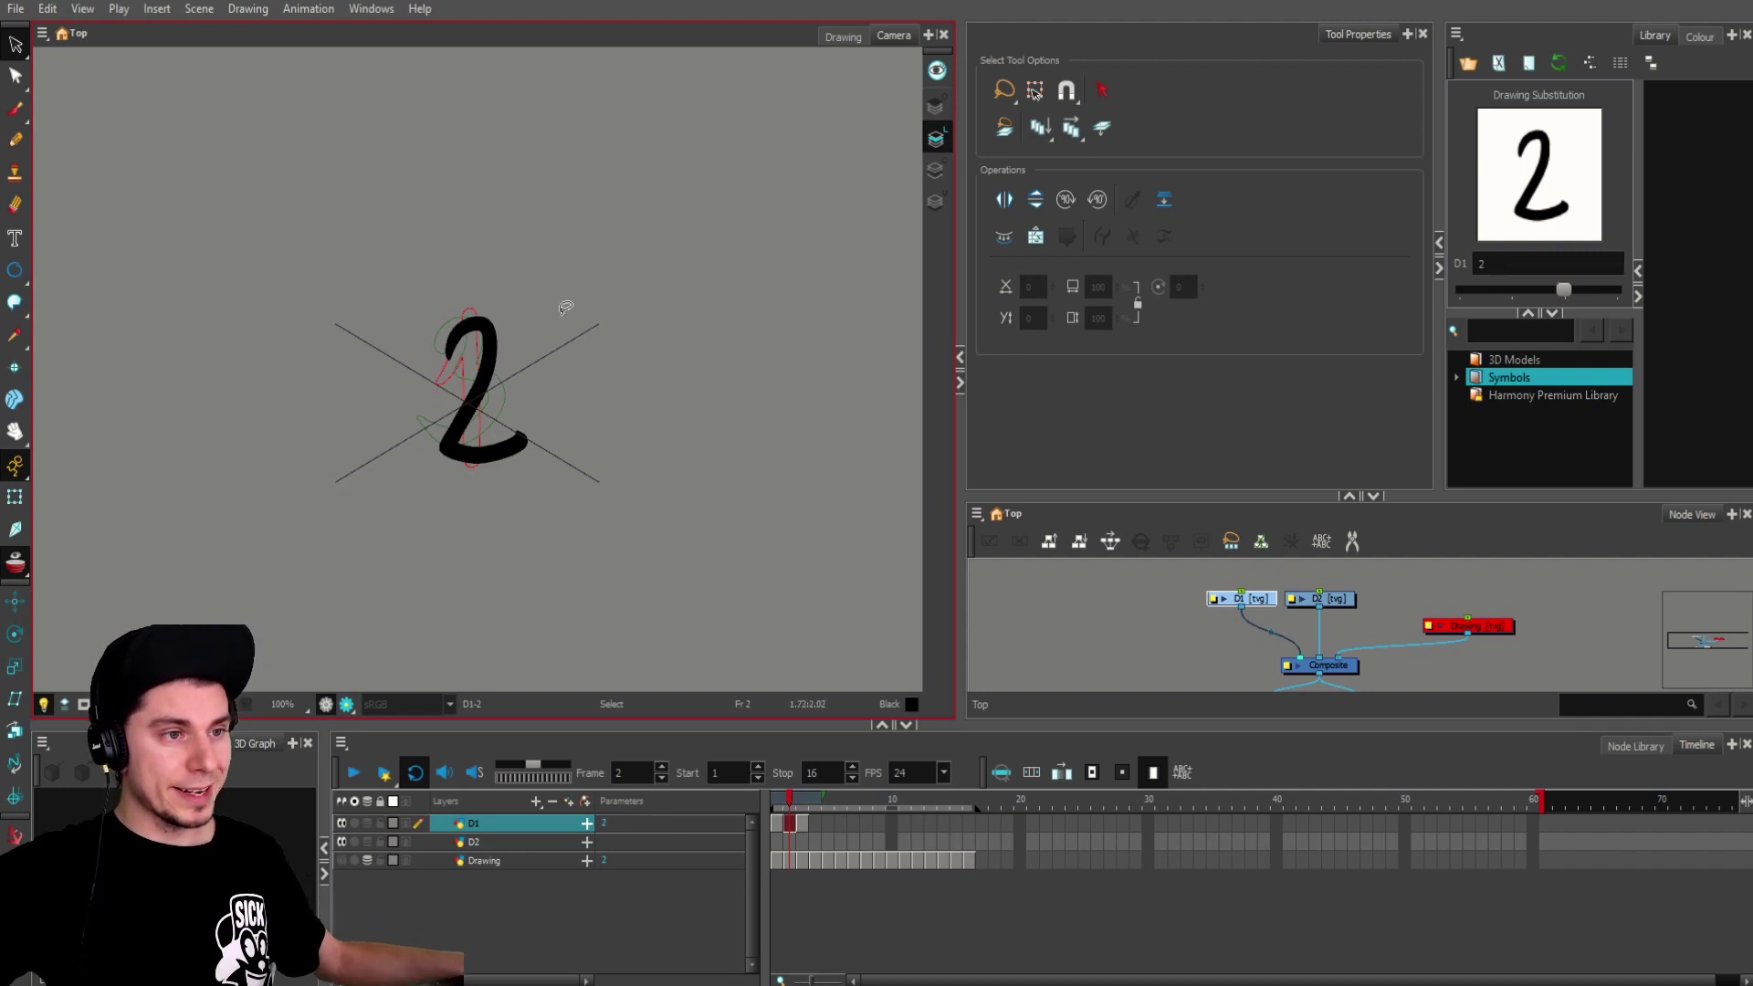
Step: Extend the exposure of D1's last drawing to frame 23, and again to frame 36
click(966, 822)
click(1059, 823)
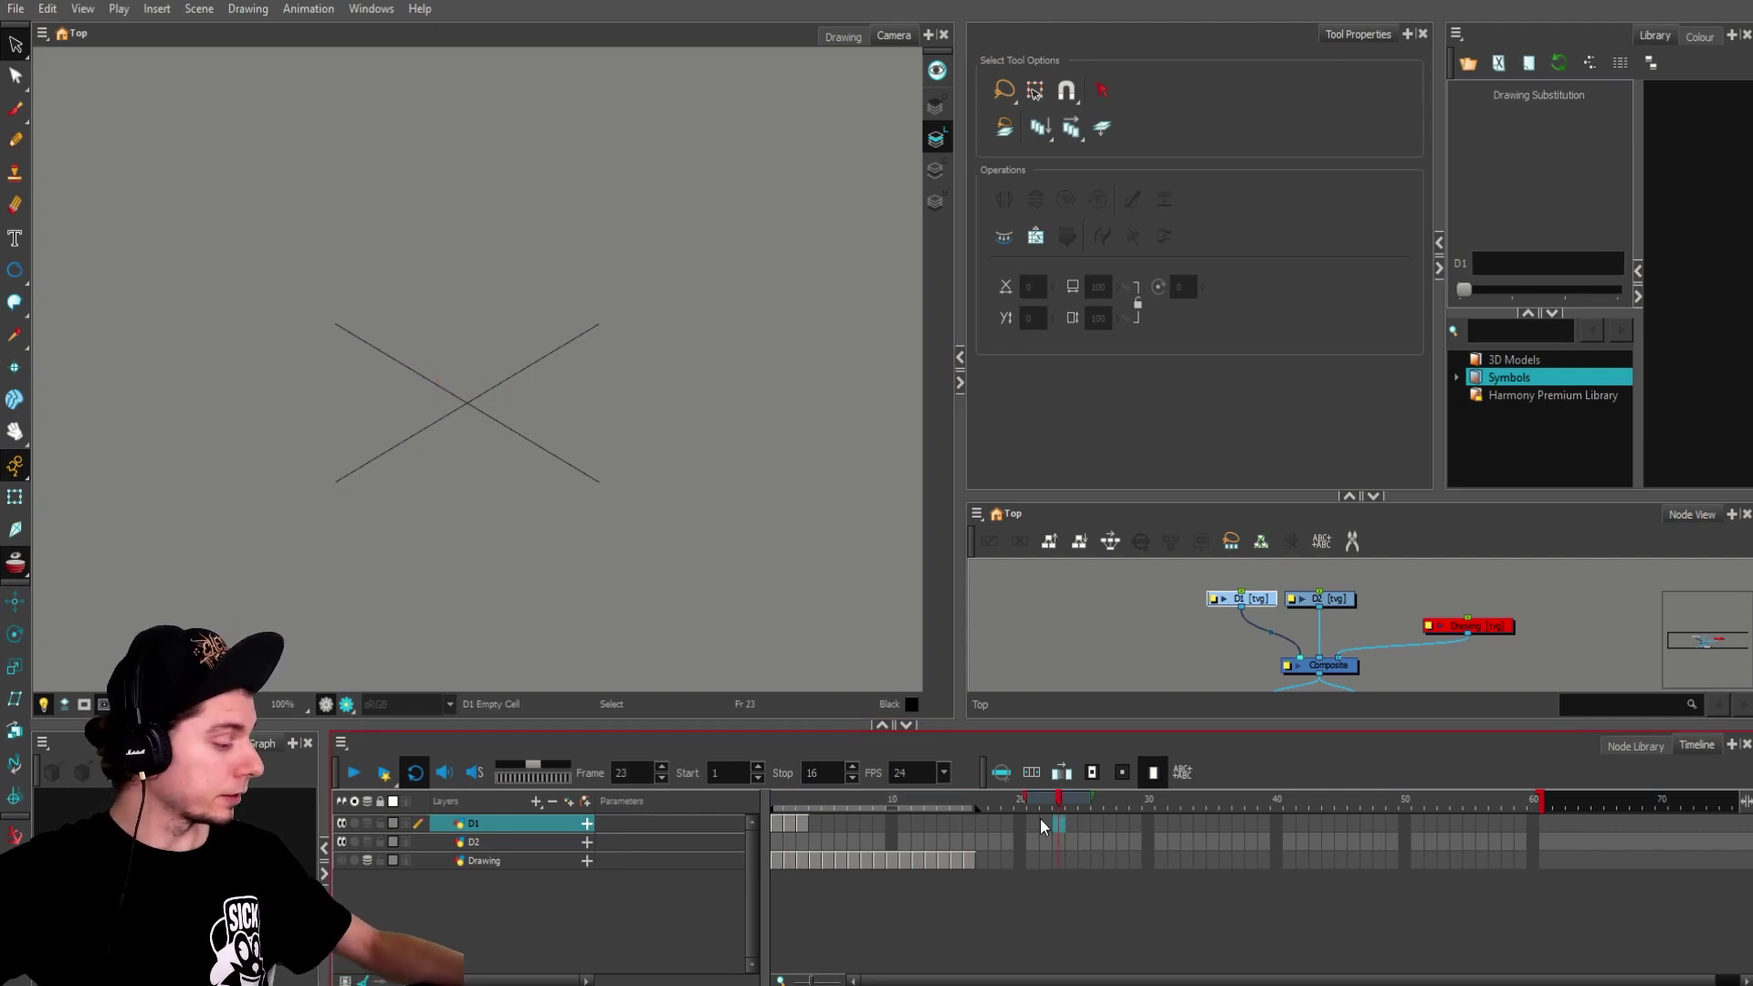
key(F5)
click(1222, 823)
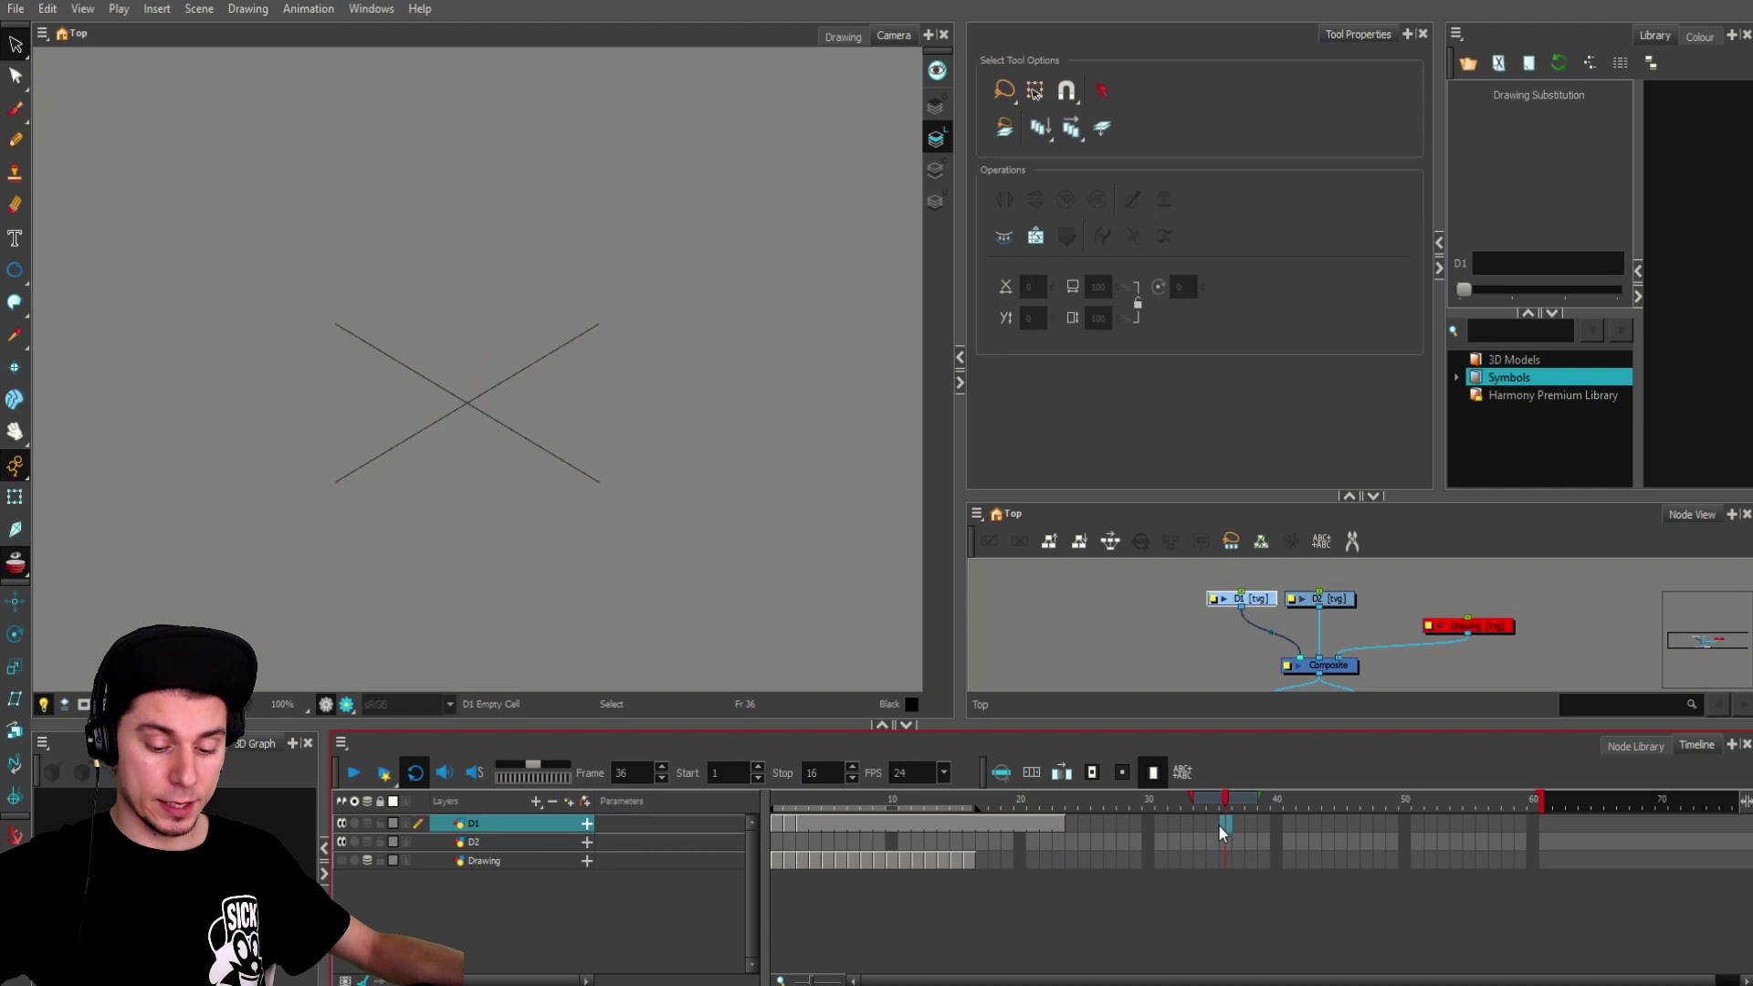
key(F5)
Step: Delete D1's extended exposure after frame 3
drag(1219, 820, 814, 816)
key(Delete)
click(908, 819)
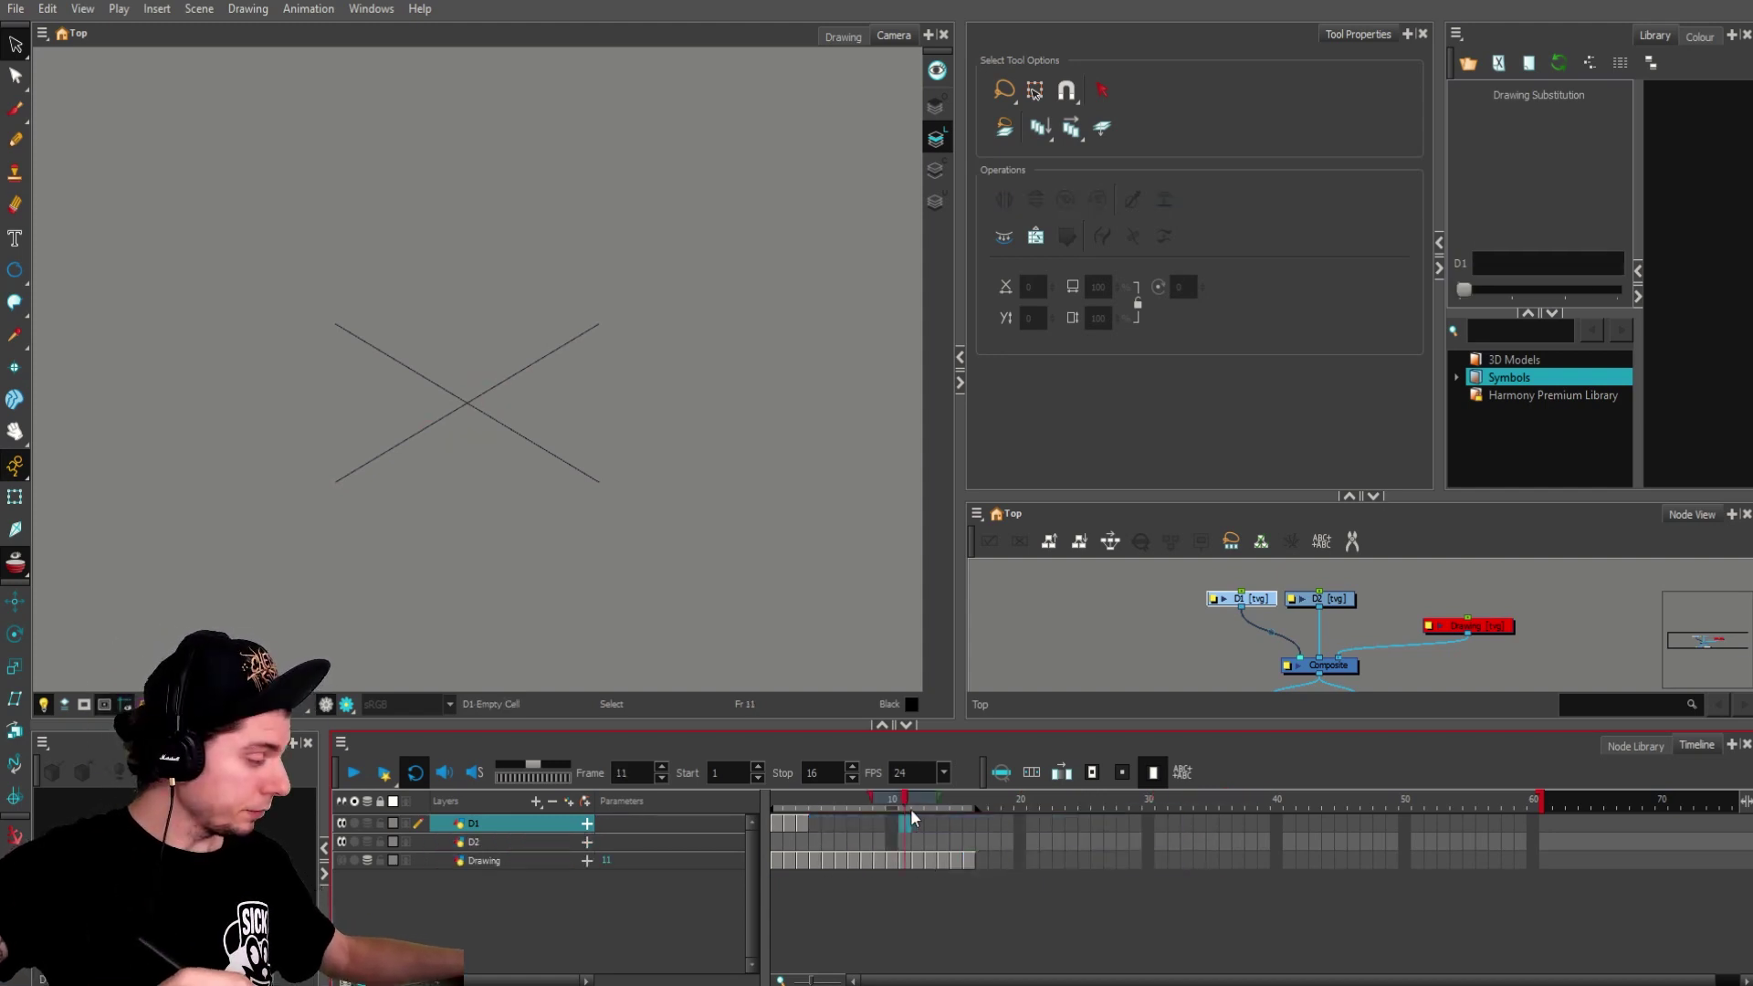
Step: Brush a stroke on D1 at frame 23 and another at frame 40
key(alt+b)
click(1056, 823)
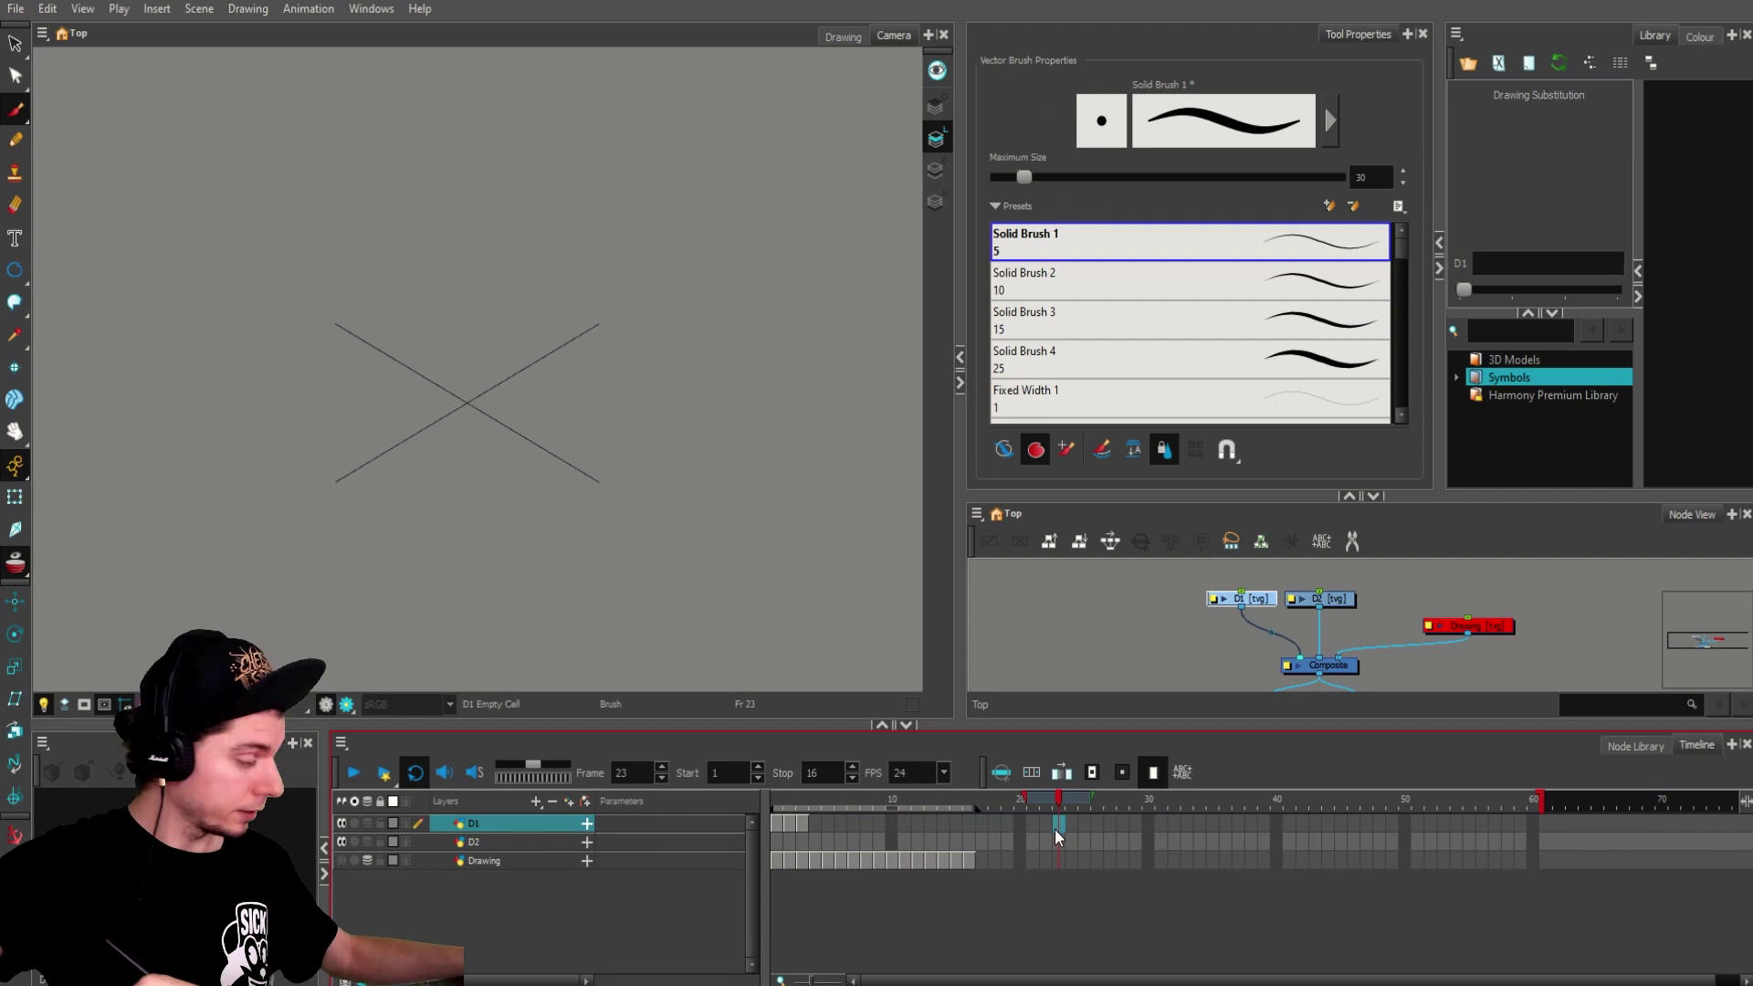
mouse_move(630, 339)
mouse_down()
mouse_move(639, 366)
mouse_move(598, 412)
mouse_up()
click(1277, 823)
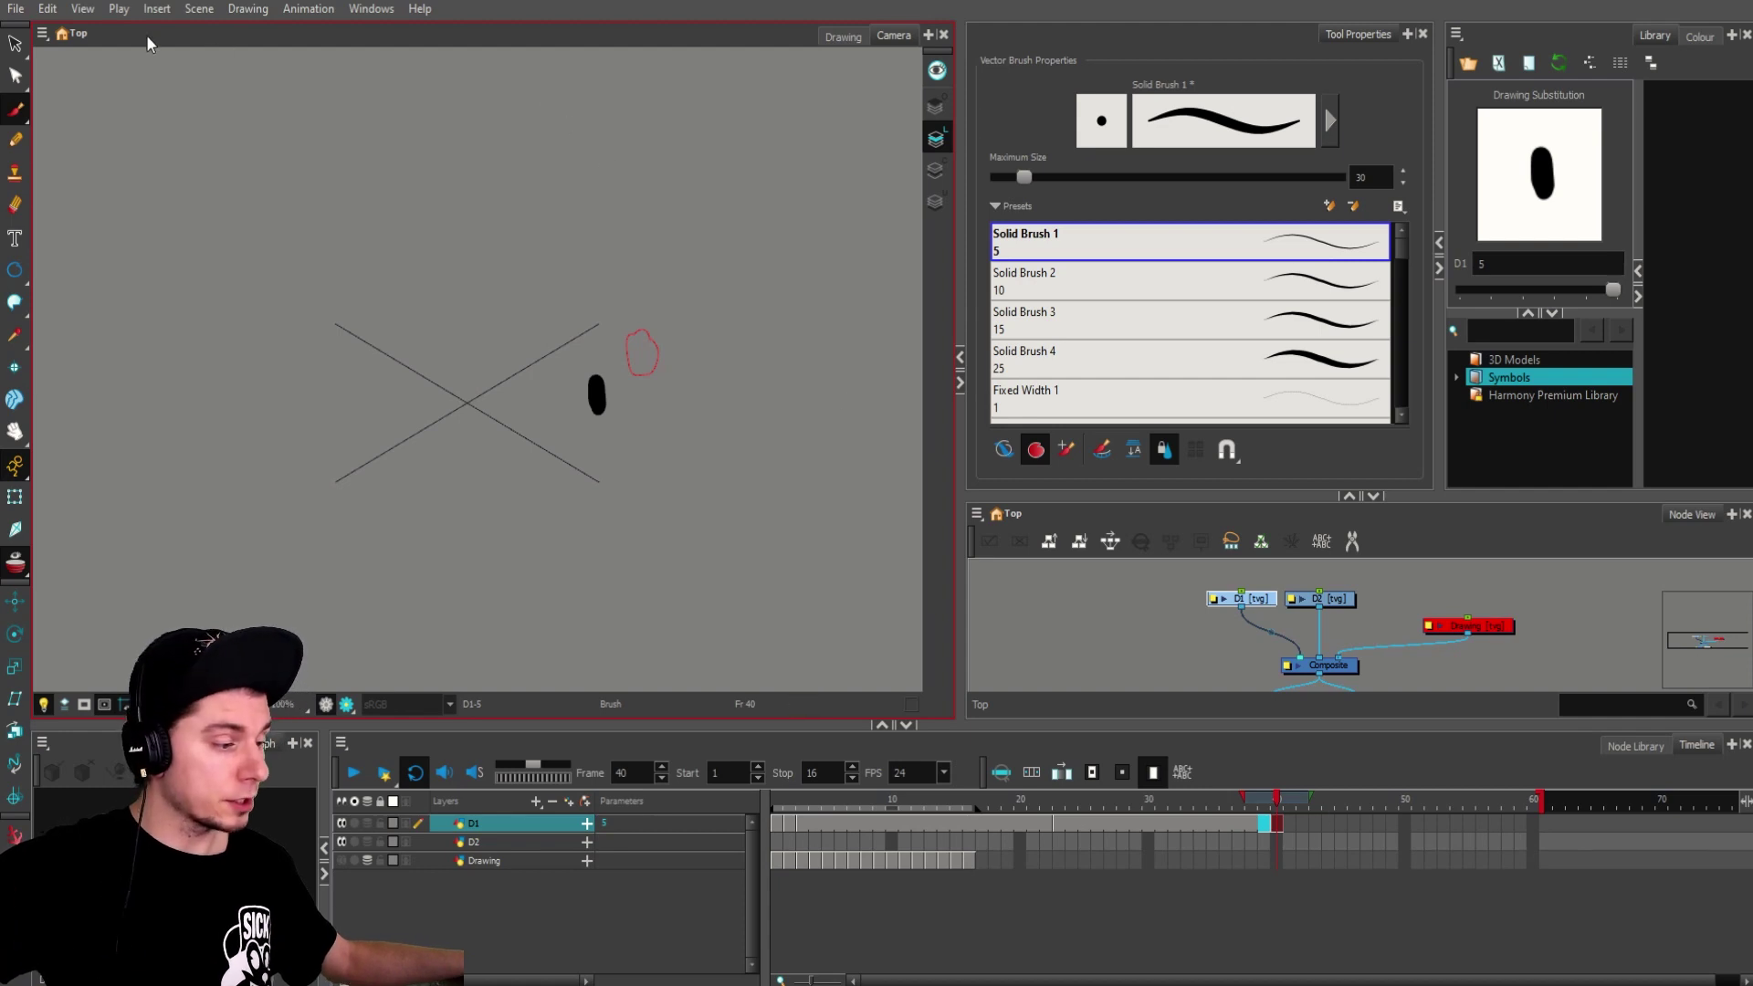
Step: Review the Extend Exposure of Previous Drawing option in the Exposure Sheet preferences
click(45, 11)
click(96, 556)
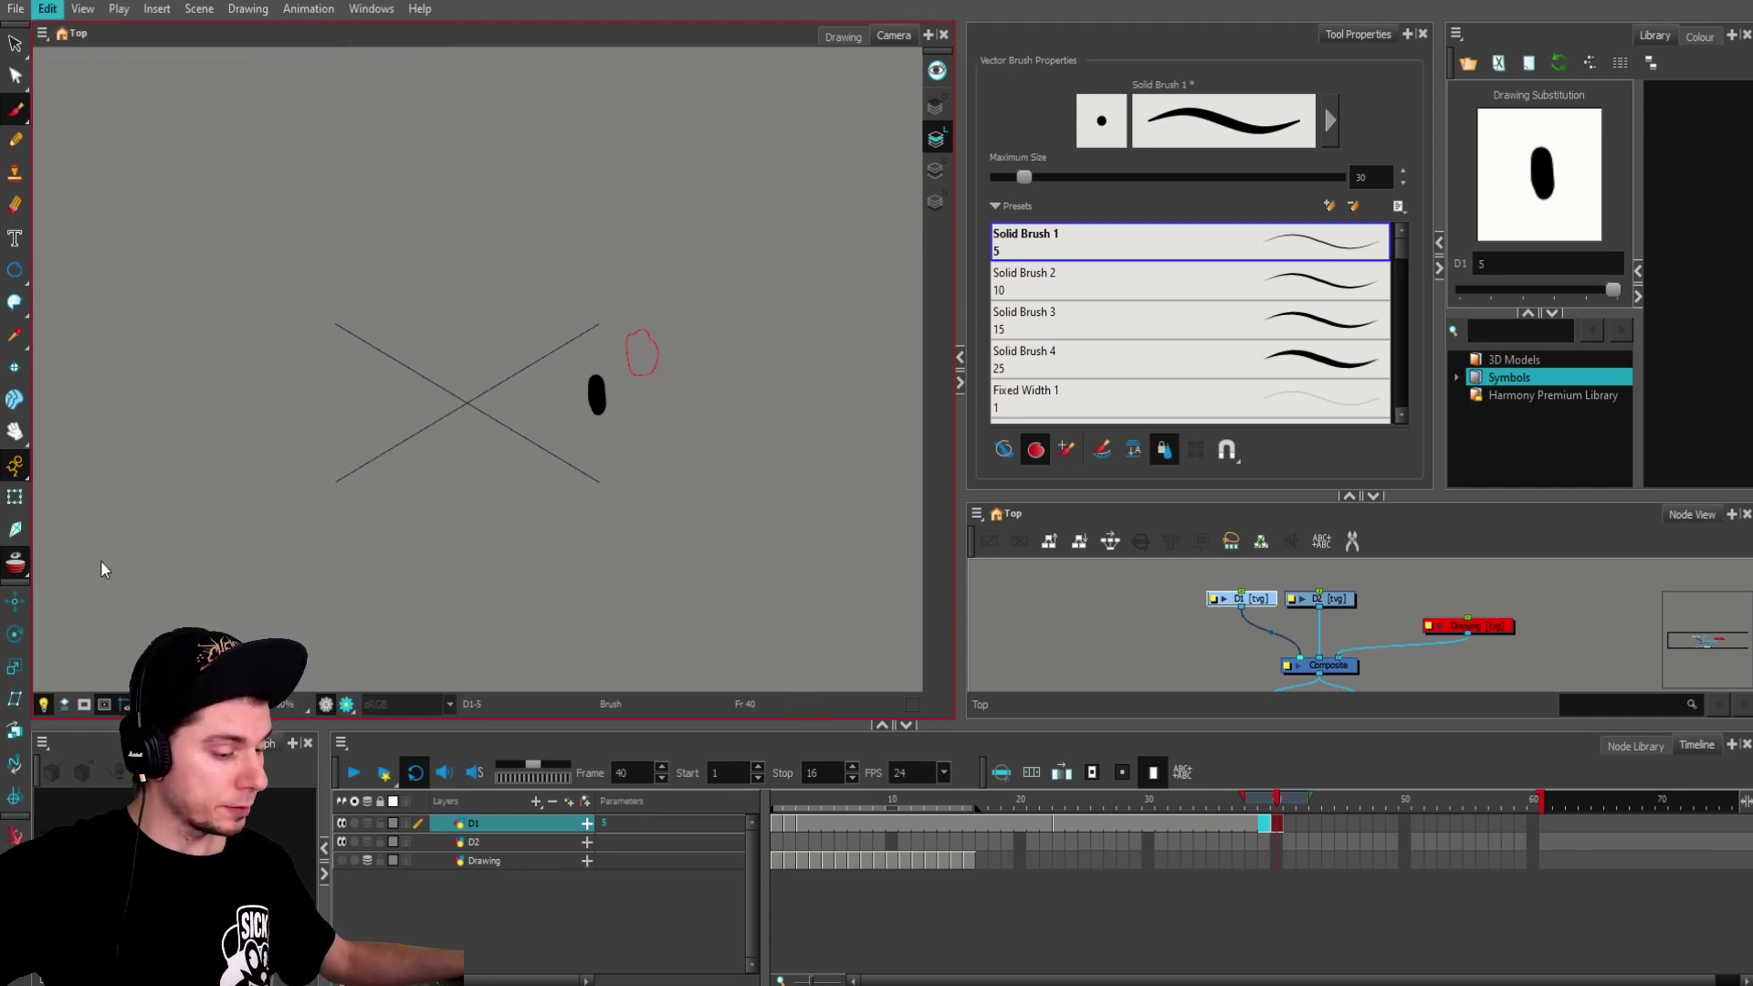
click(584, 177)
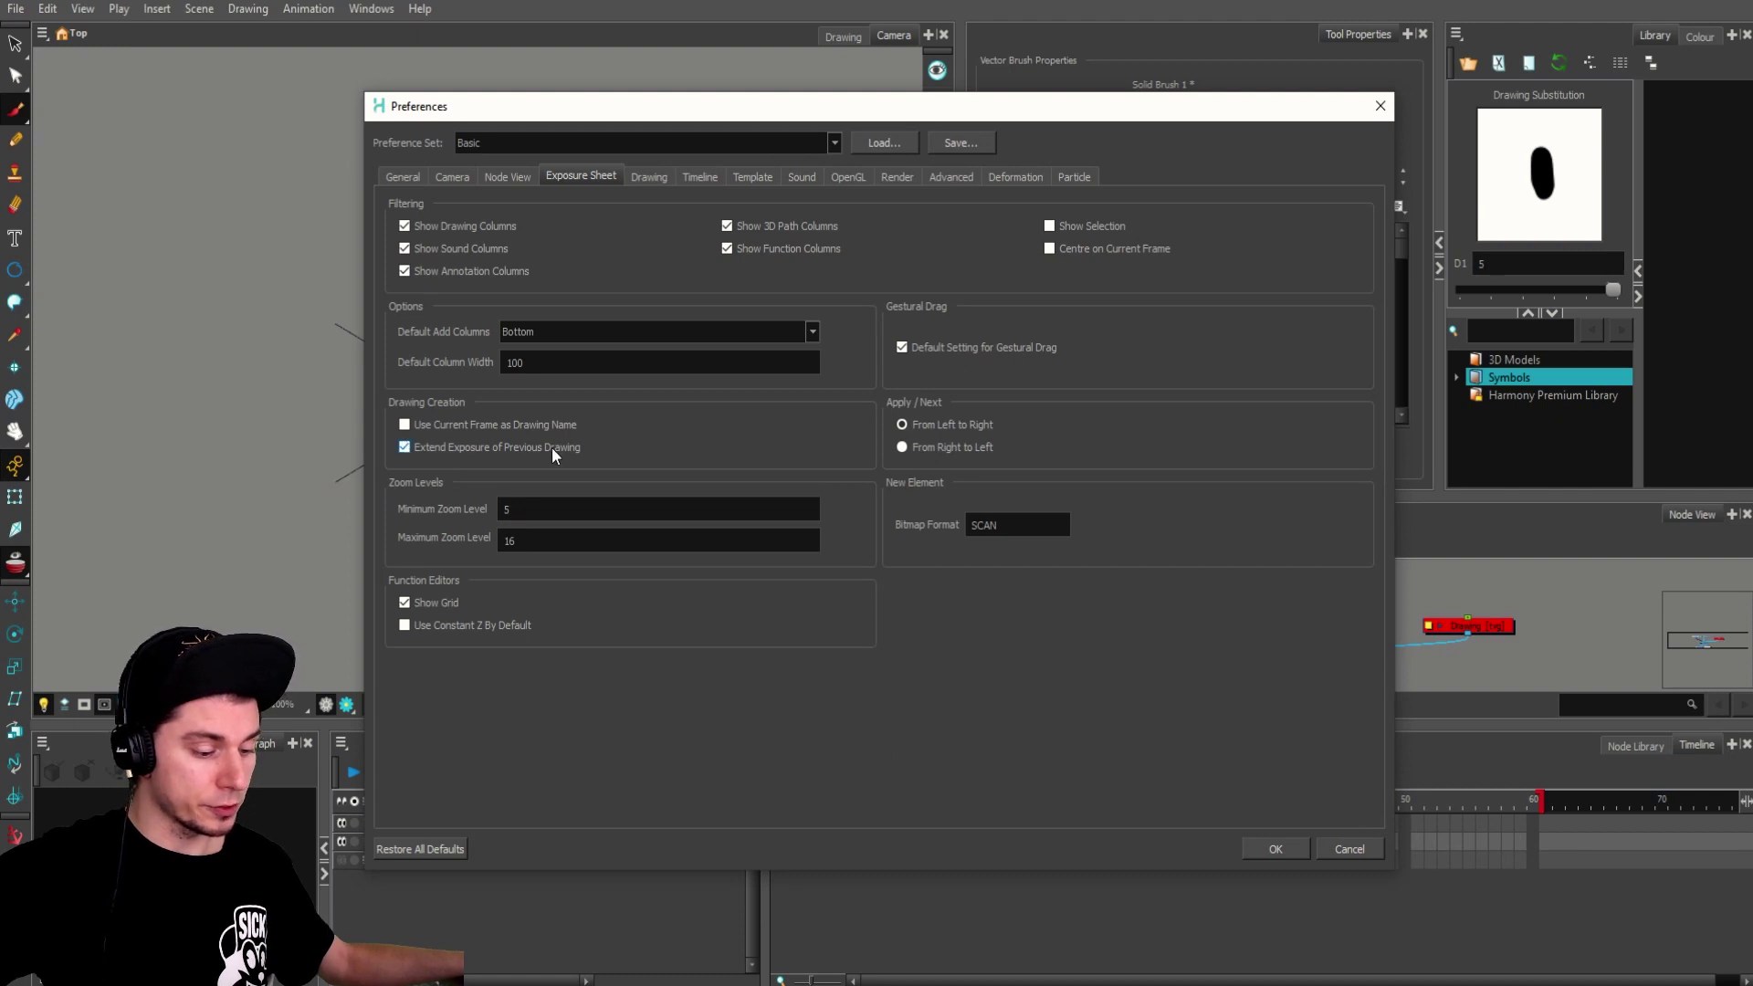
click(1276, 851)
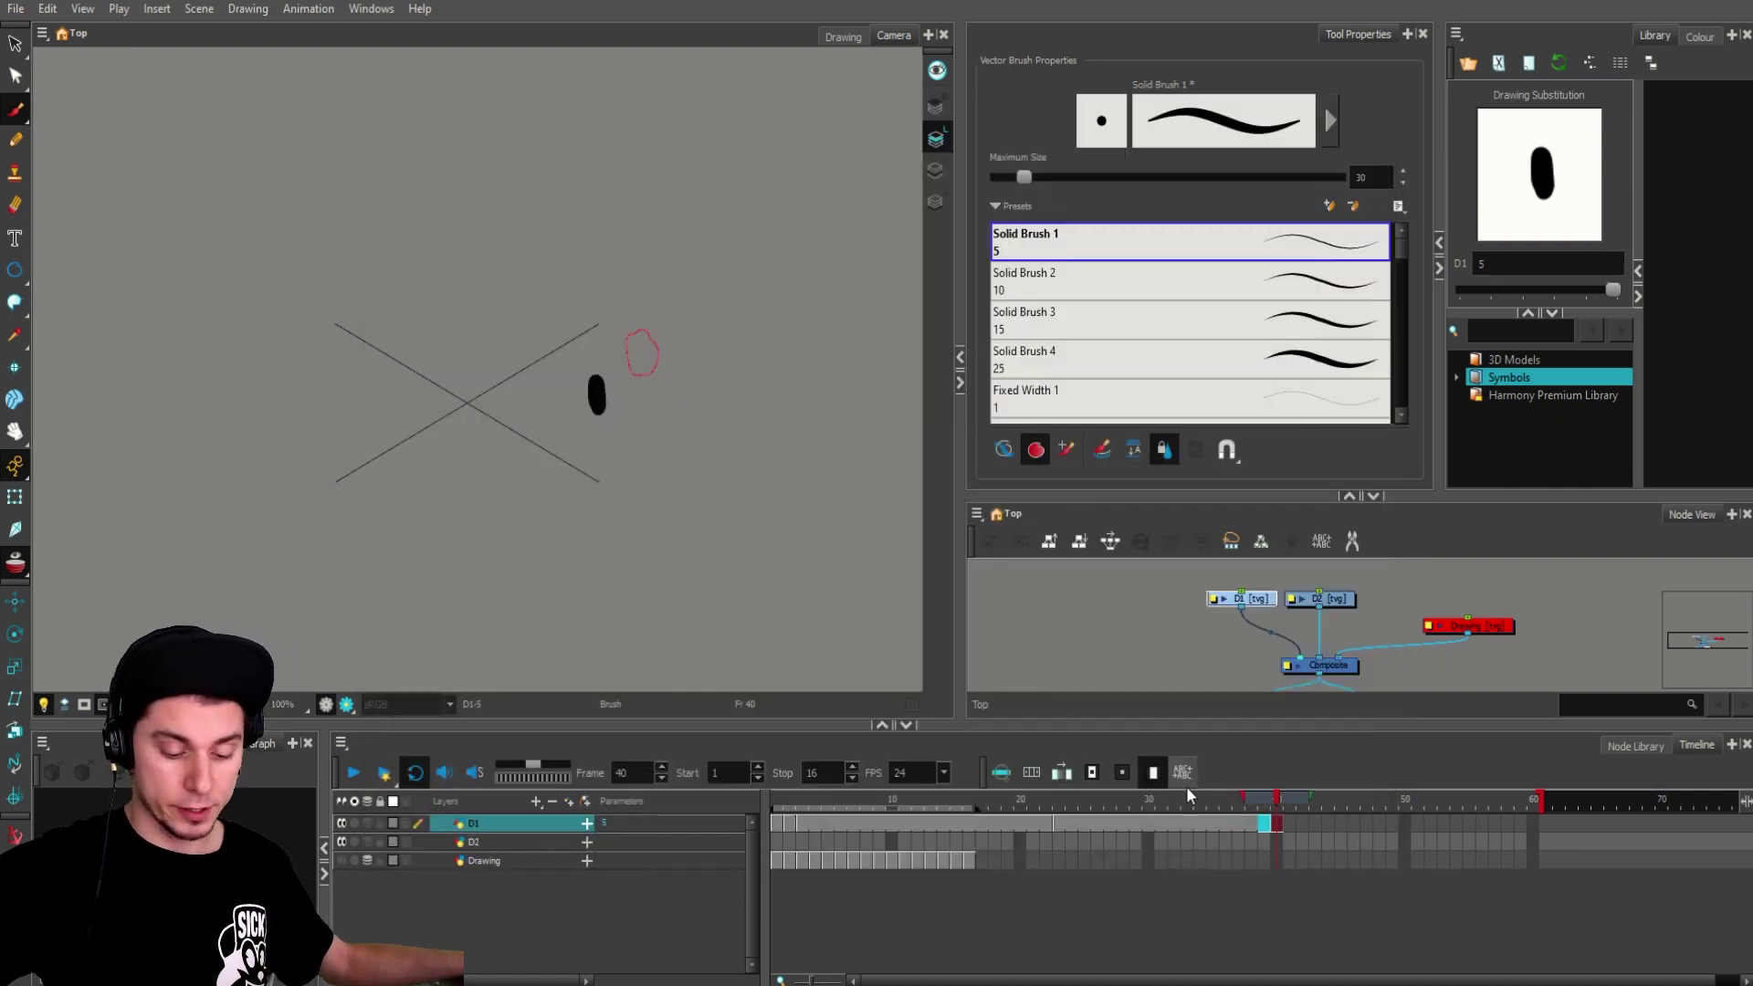
Step: Clear D1's exposures after frame 3 and brush new strokes at frames 18 and 29
click(1187, 823)
key(Delete)
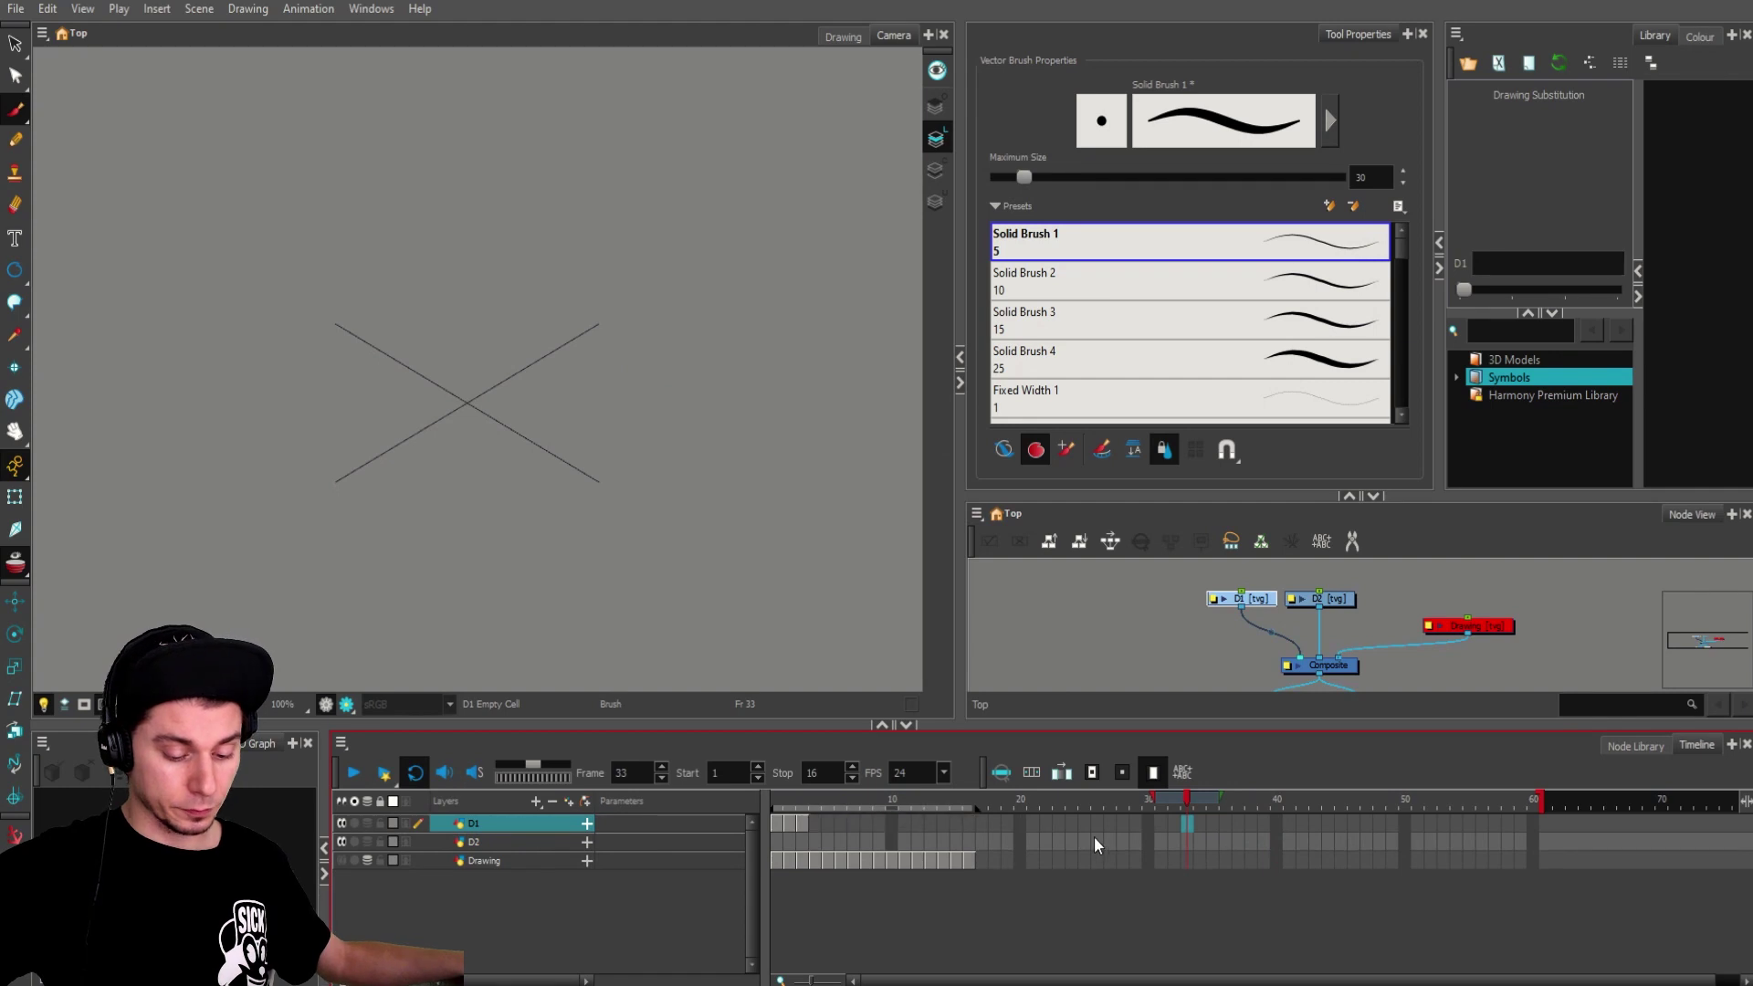
click(993, 804)
drag(722, 461, 739, 552)
click(1137, 823)
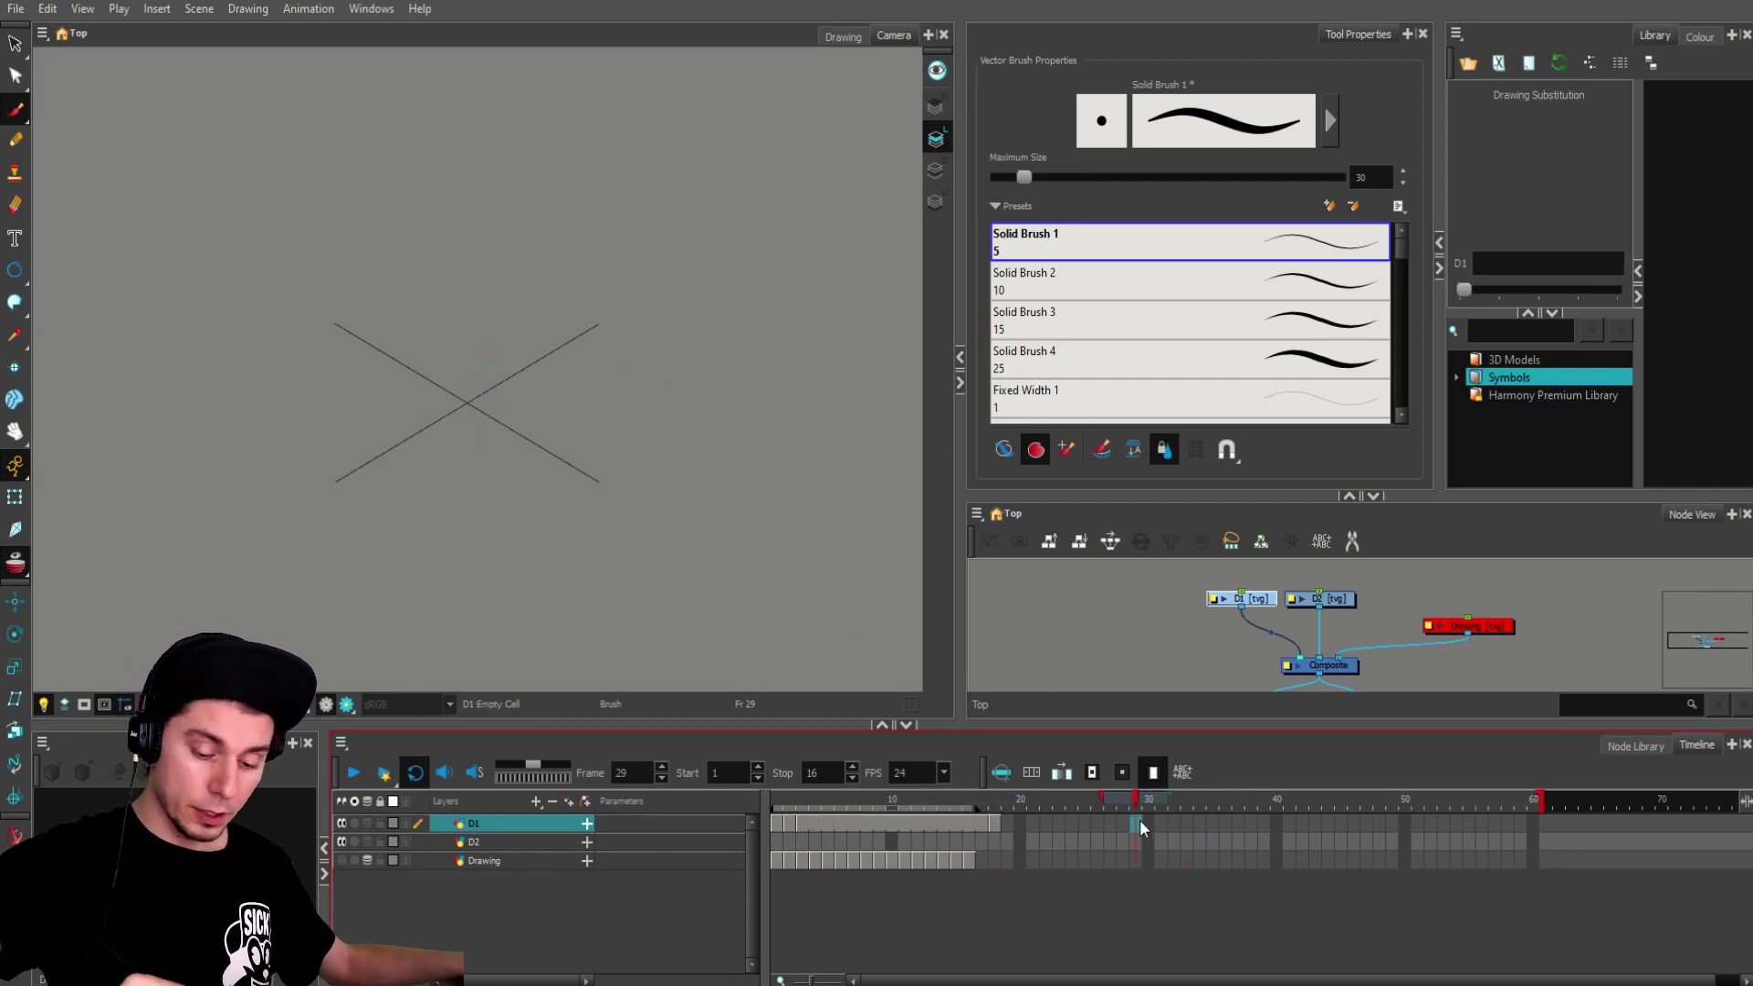
drag(824, 407, 822, 470)
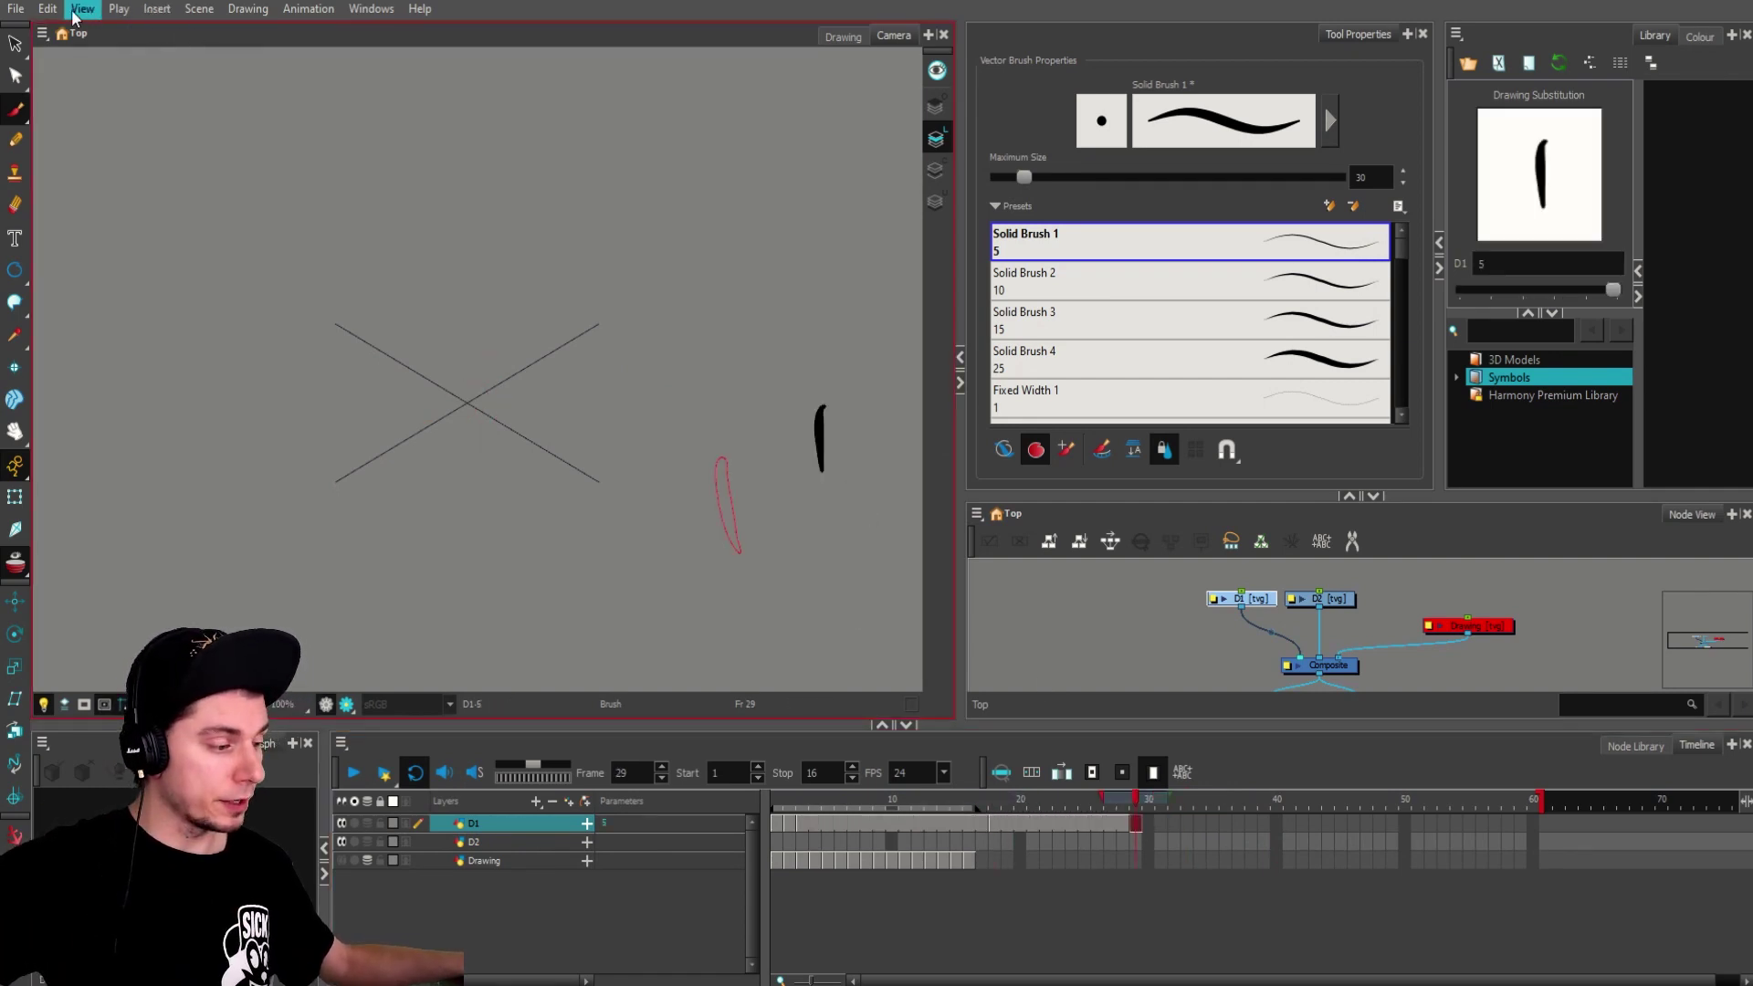
Step: Turn off Extend Exposure of Previous Drawing in the Exposure Sheet preferences
click(48, 8)
click(84, 555)
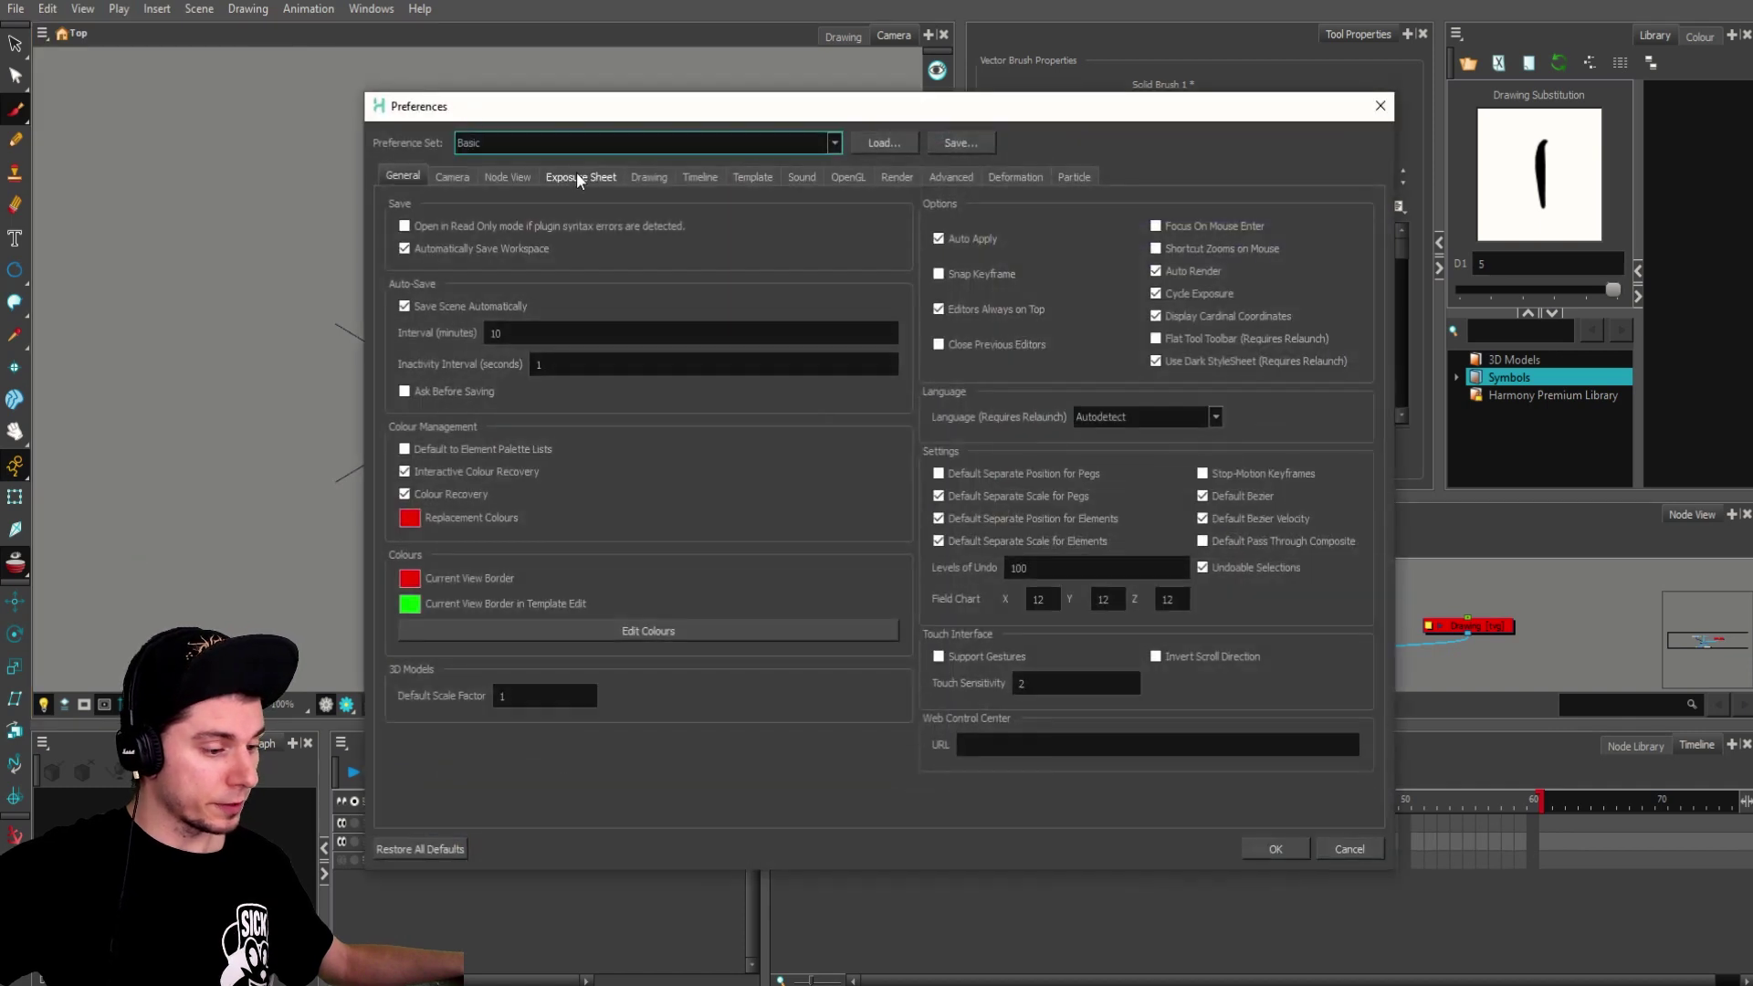
click(581, 176)
click(404, 448)
click(1276, 849)
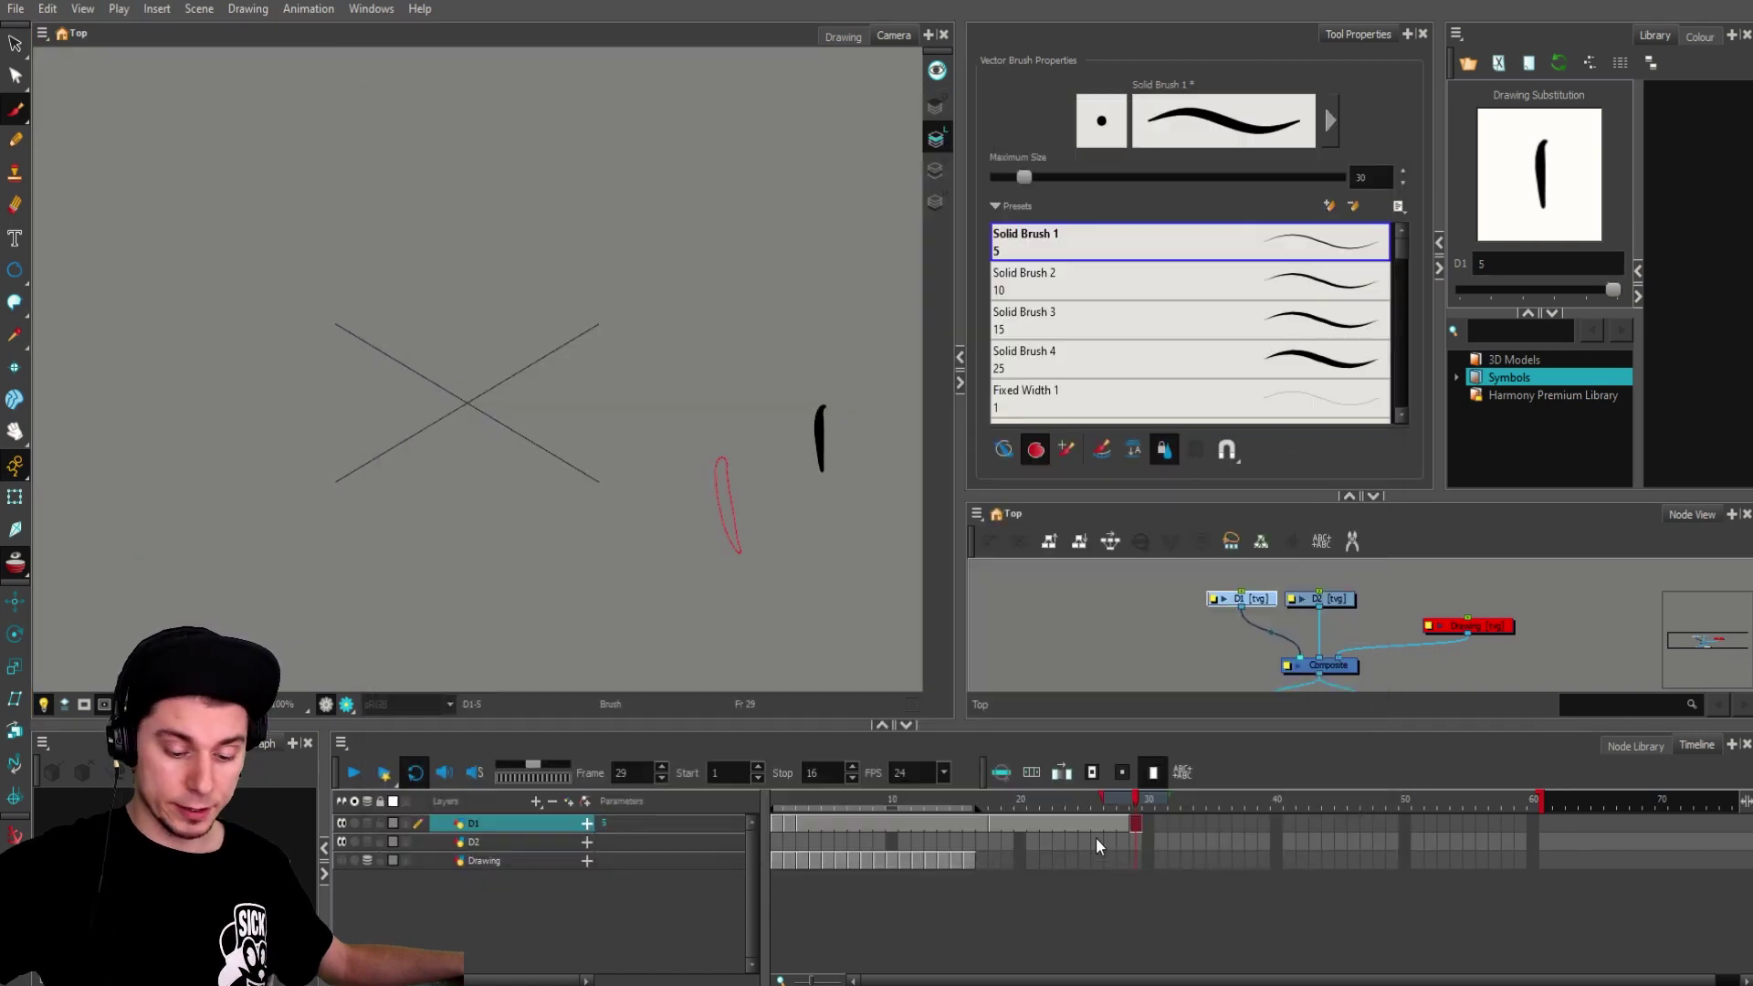
Step: Clear D1's exposures after frame 3 and brush one short stroke each at frames 15, 29 and 39
click(1083, 833)
click(961, 823)
drag(553, 287, 571, 375)
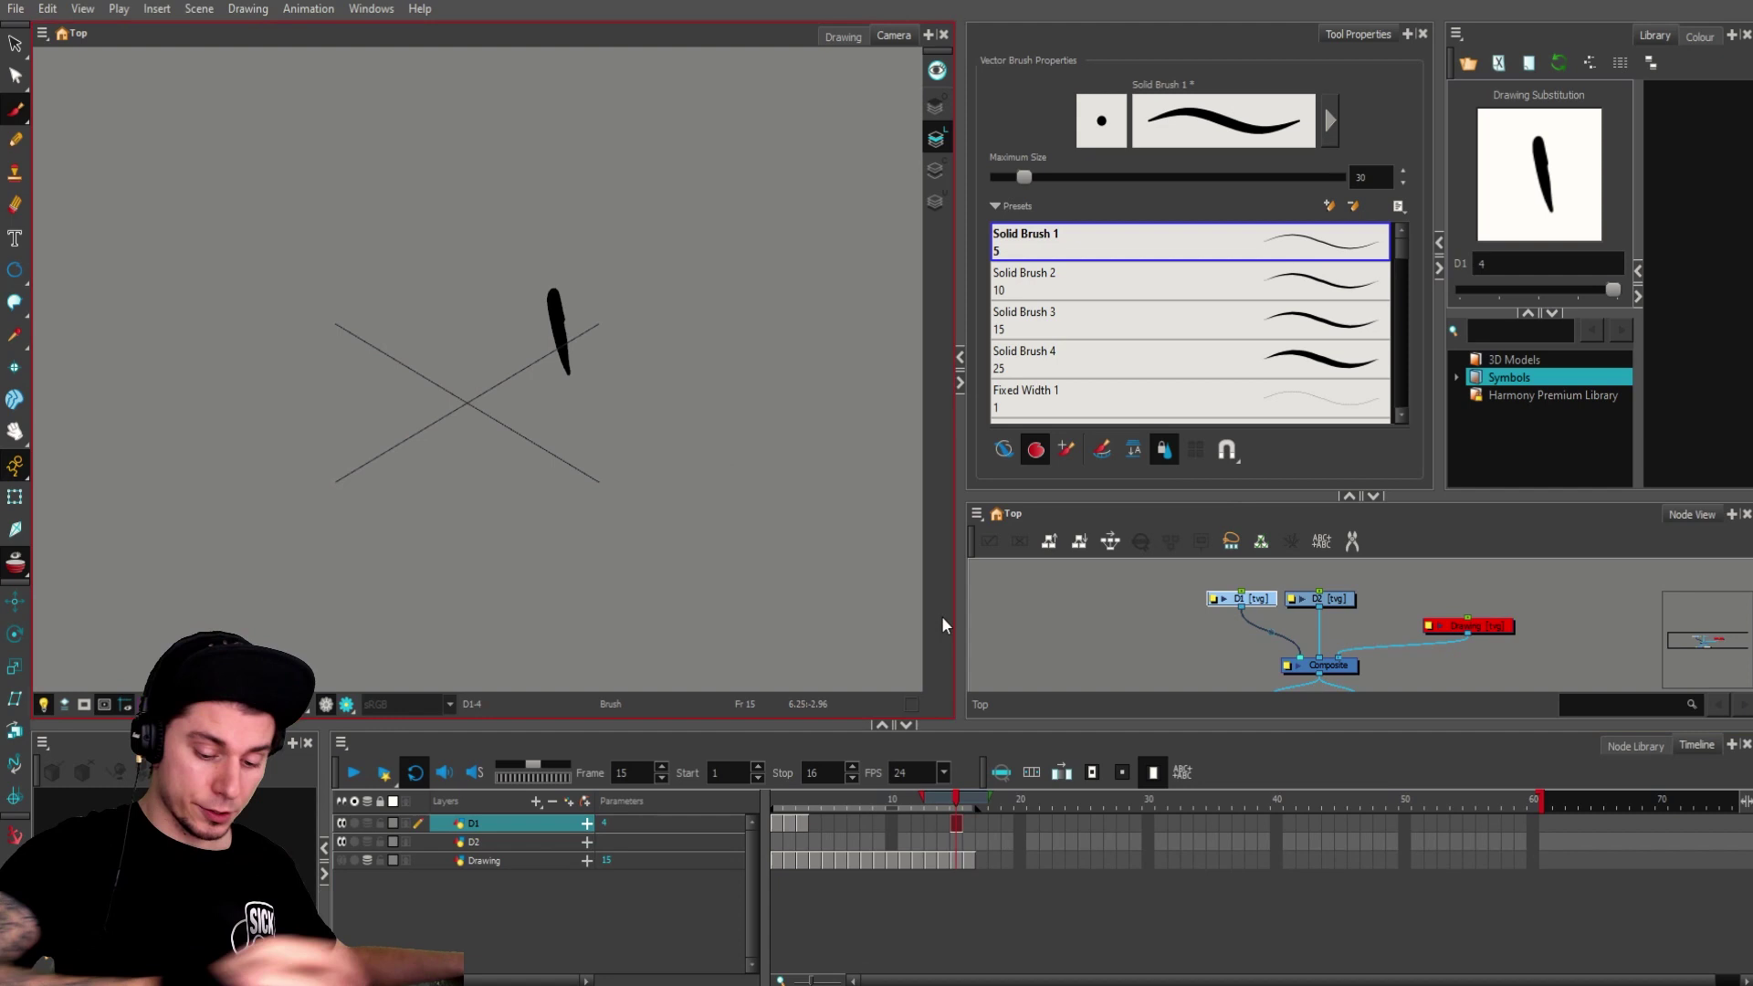
click(1135, 822)
drag(668, 335, 701, 451)
click(1264, 823)
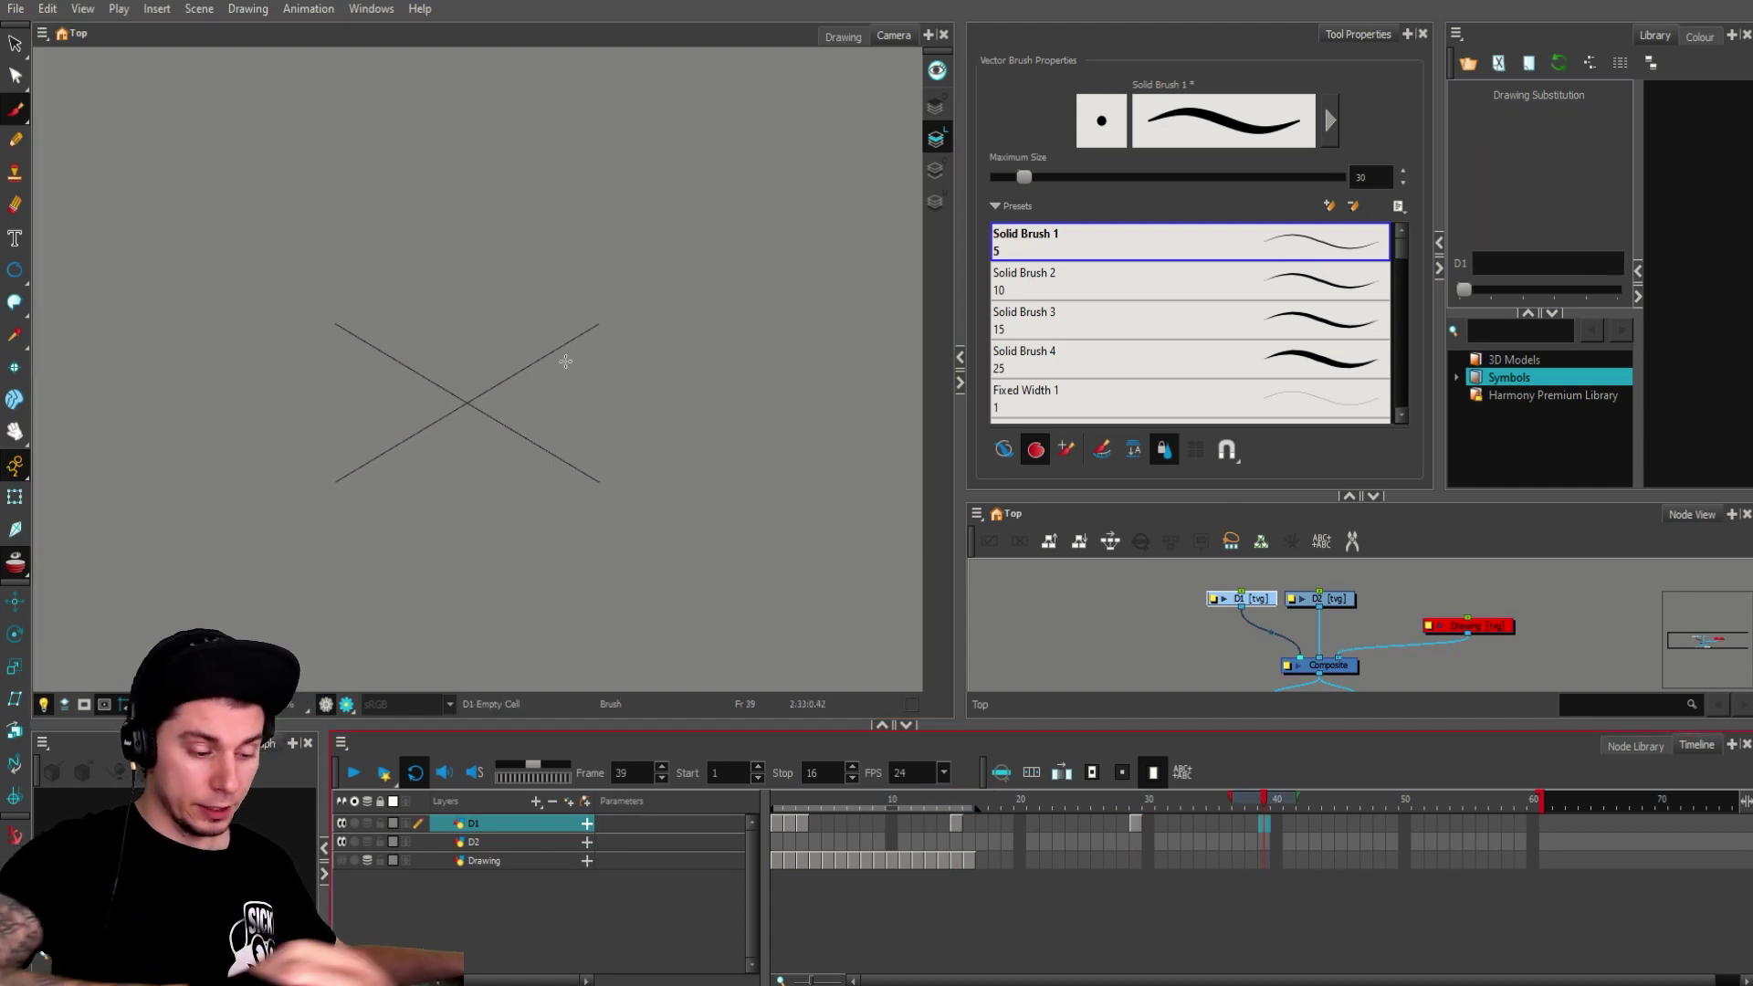
drag(500, 312, 517, 420)
Step: Fill the empty cells between D1's drawings from frame 3 to frame 39
click(1235, 824)
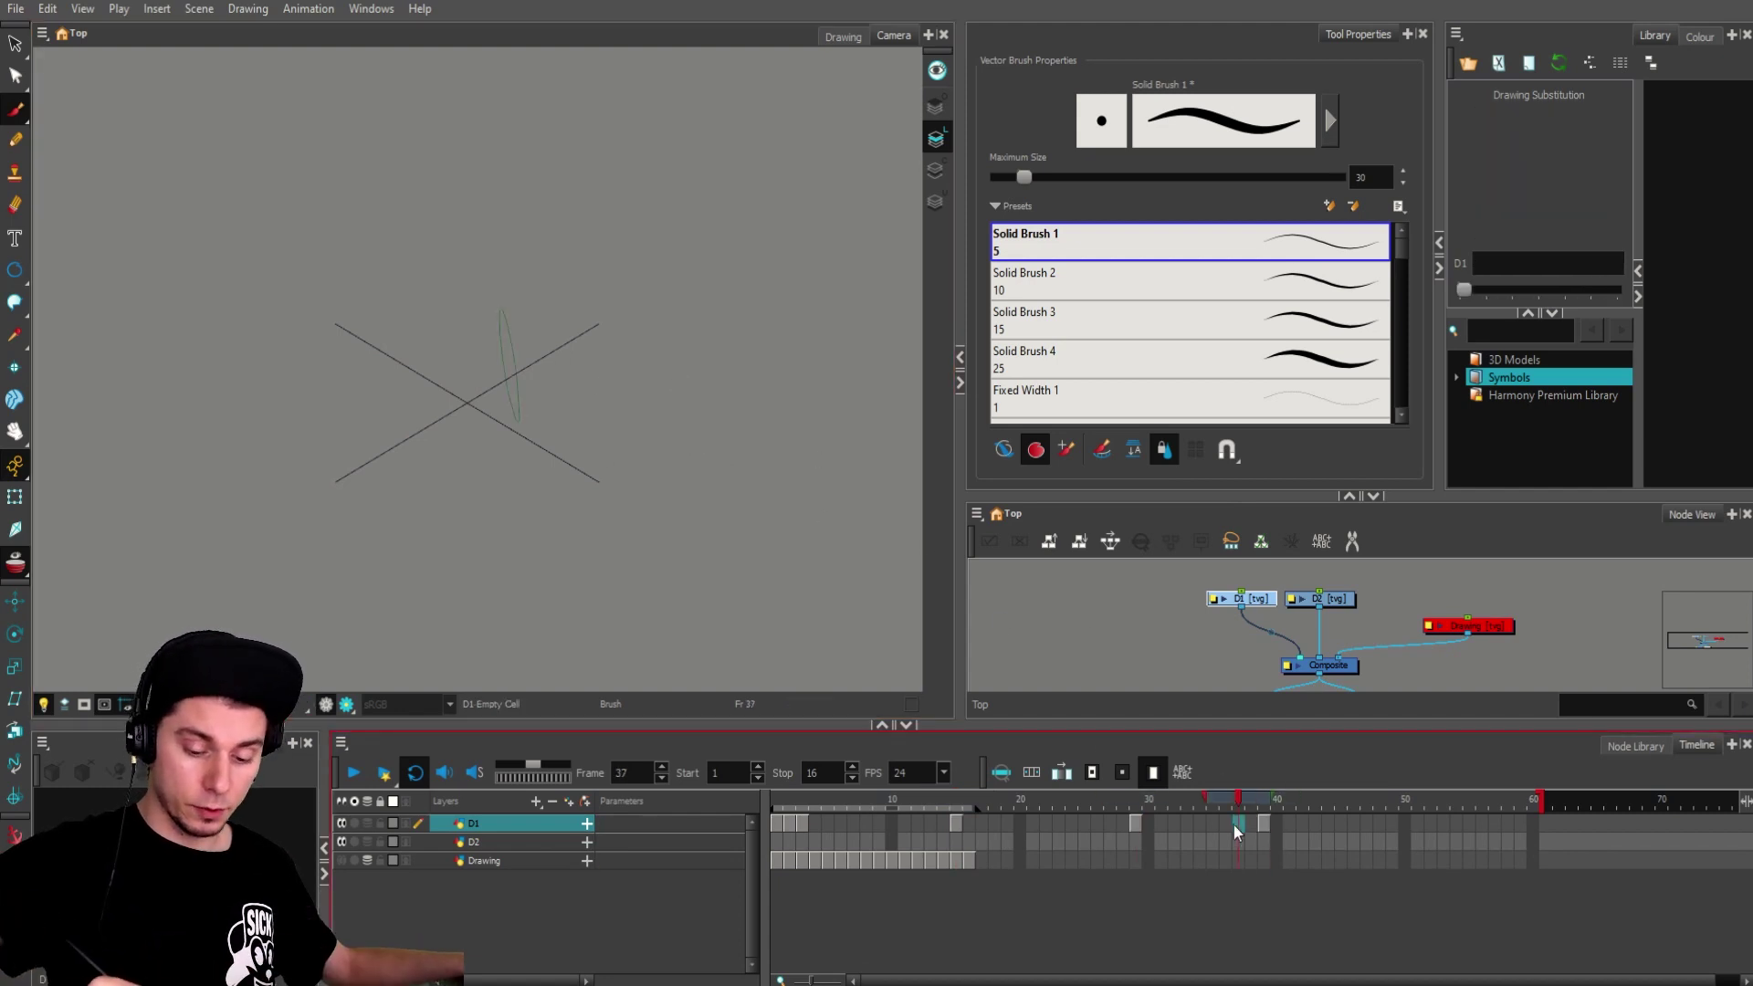
click(813, 821)
click(1035, 823)
click(1184, 825)
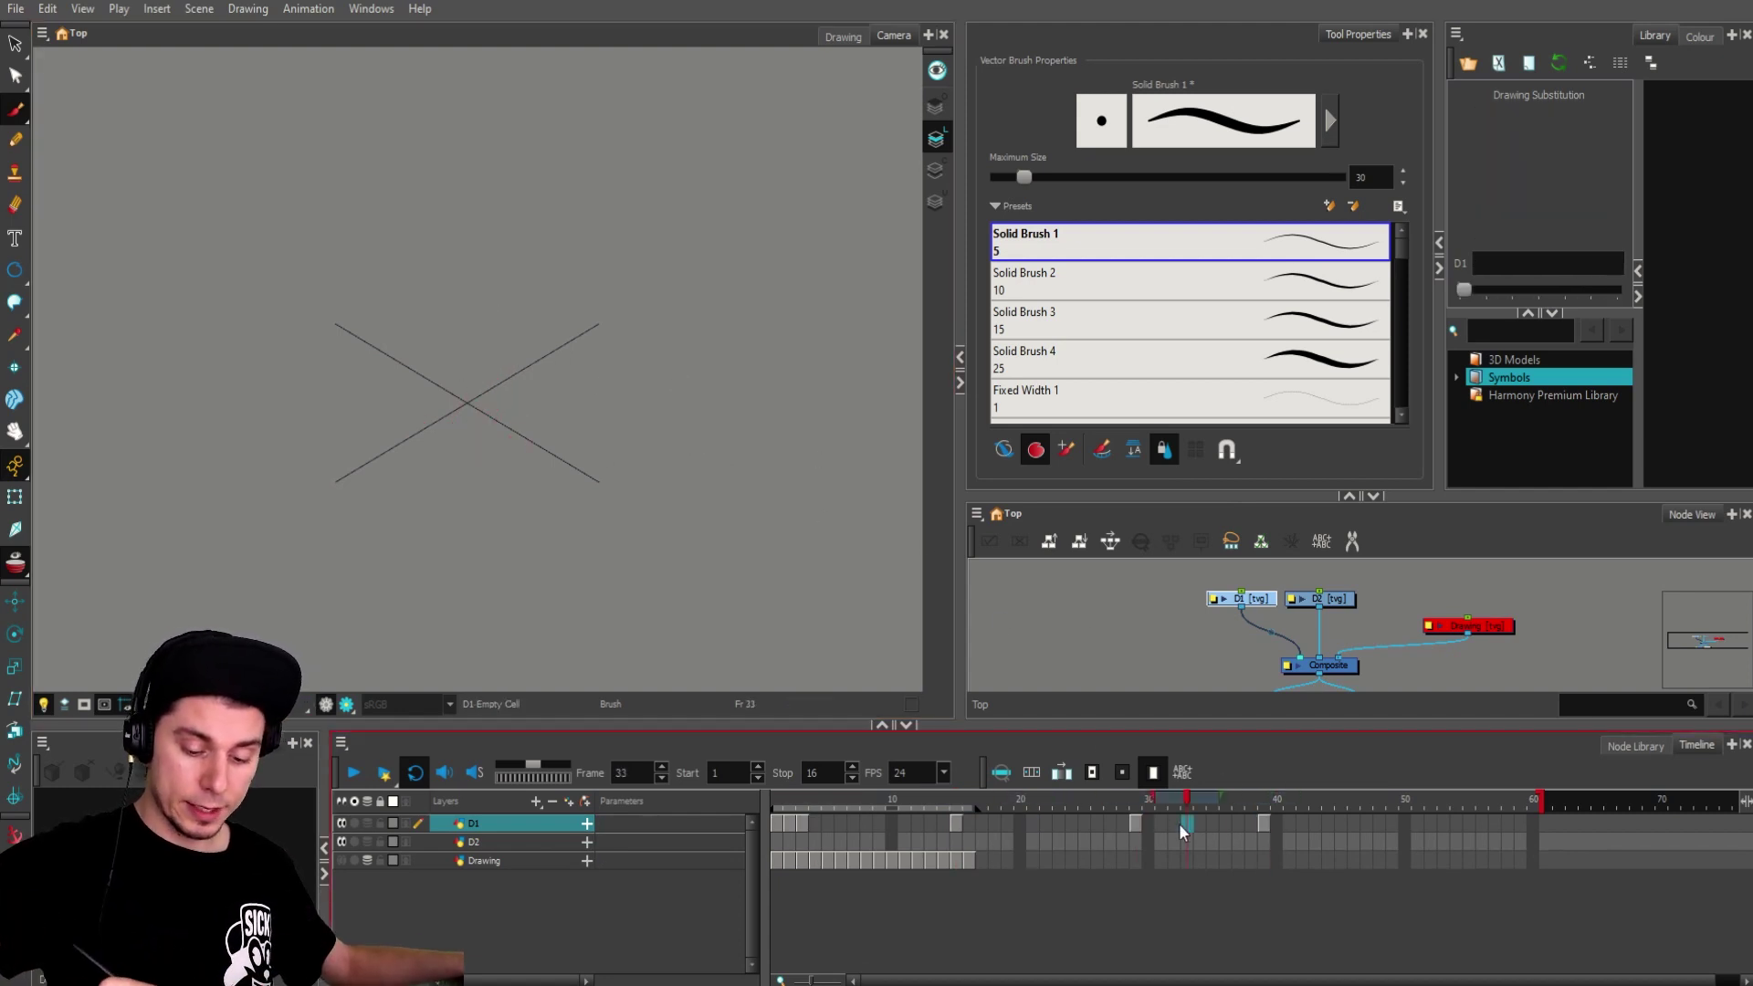
click(1099, 824)
mouse_move(1262, 820)
mouse_down()
mouse_move(881, 840)
mouse_move(798, 825)
mouse_up()
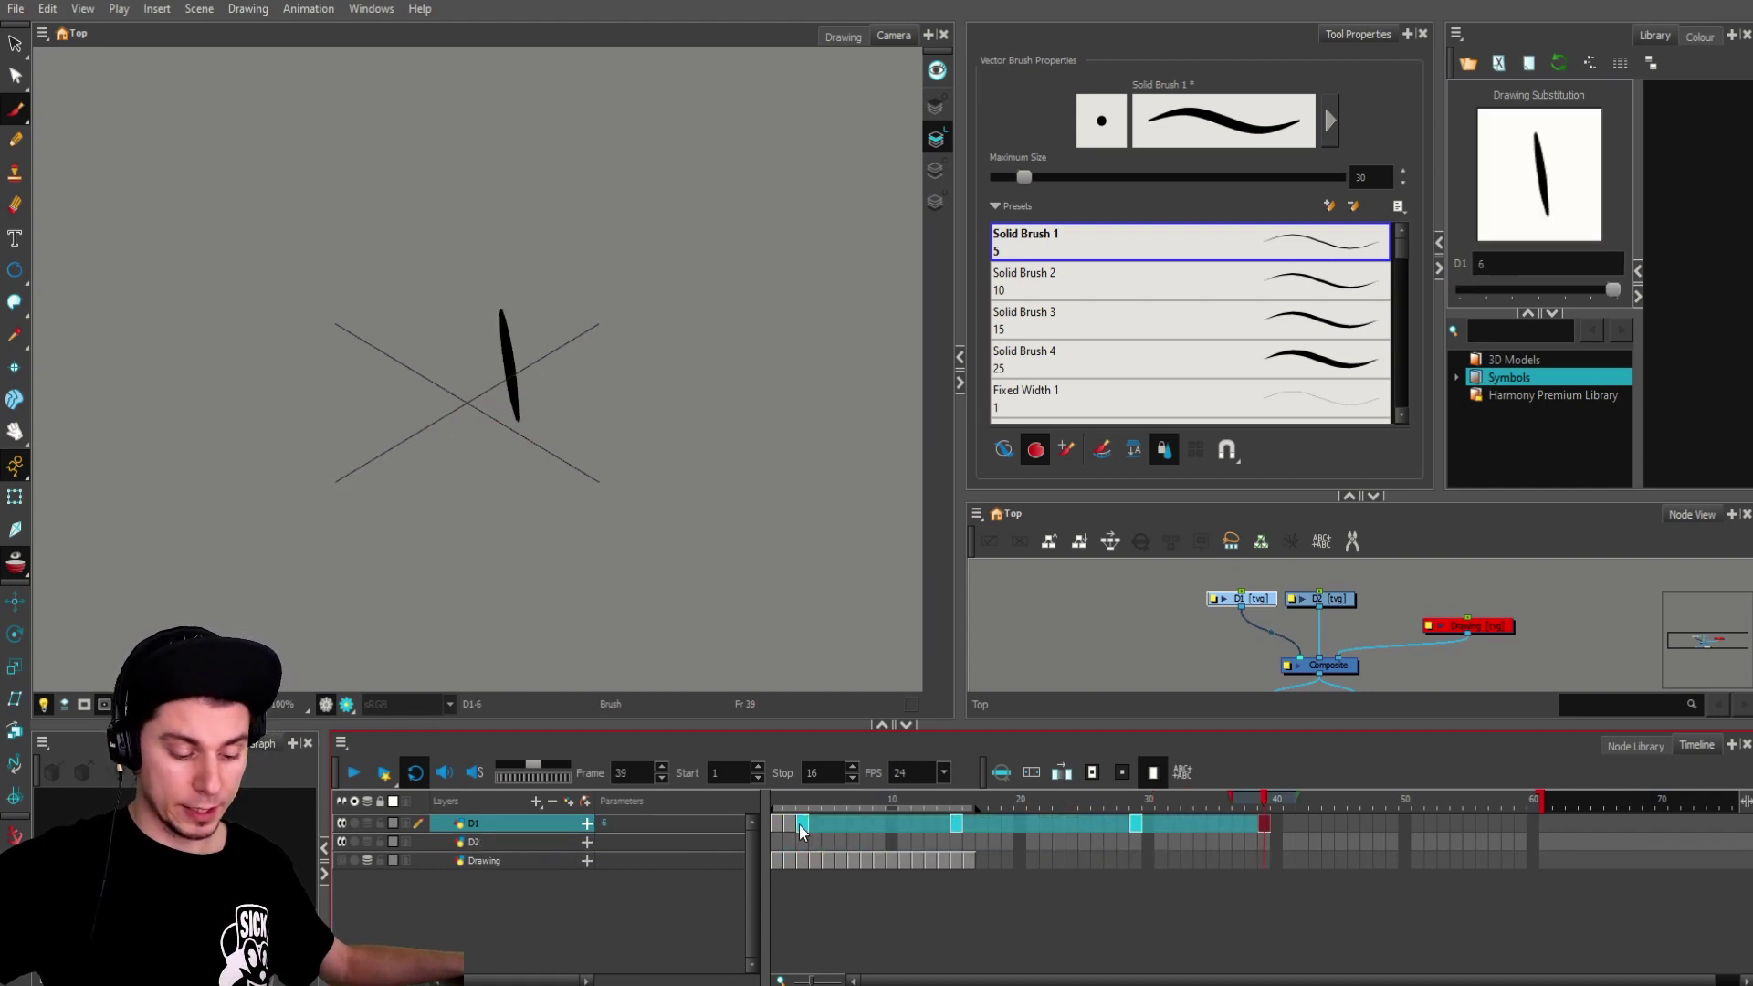
click(1063, 773)
click(1060, 827)
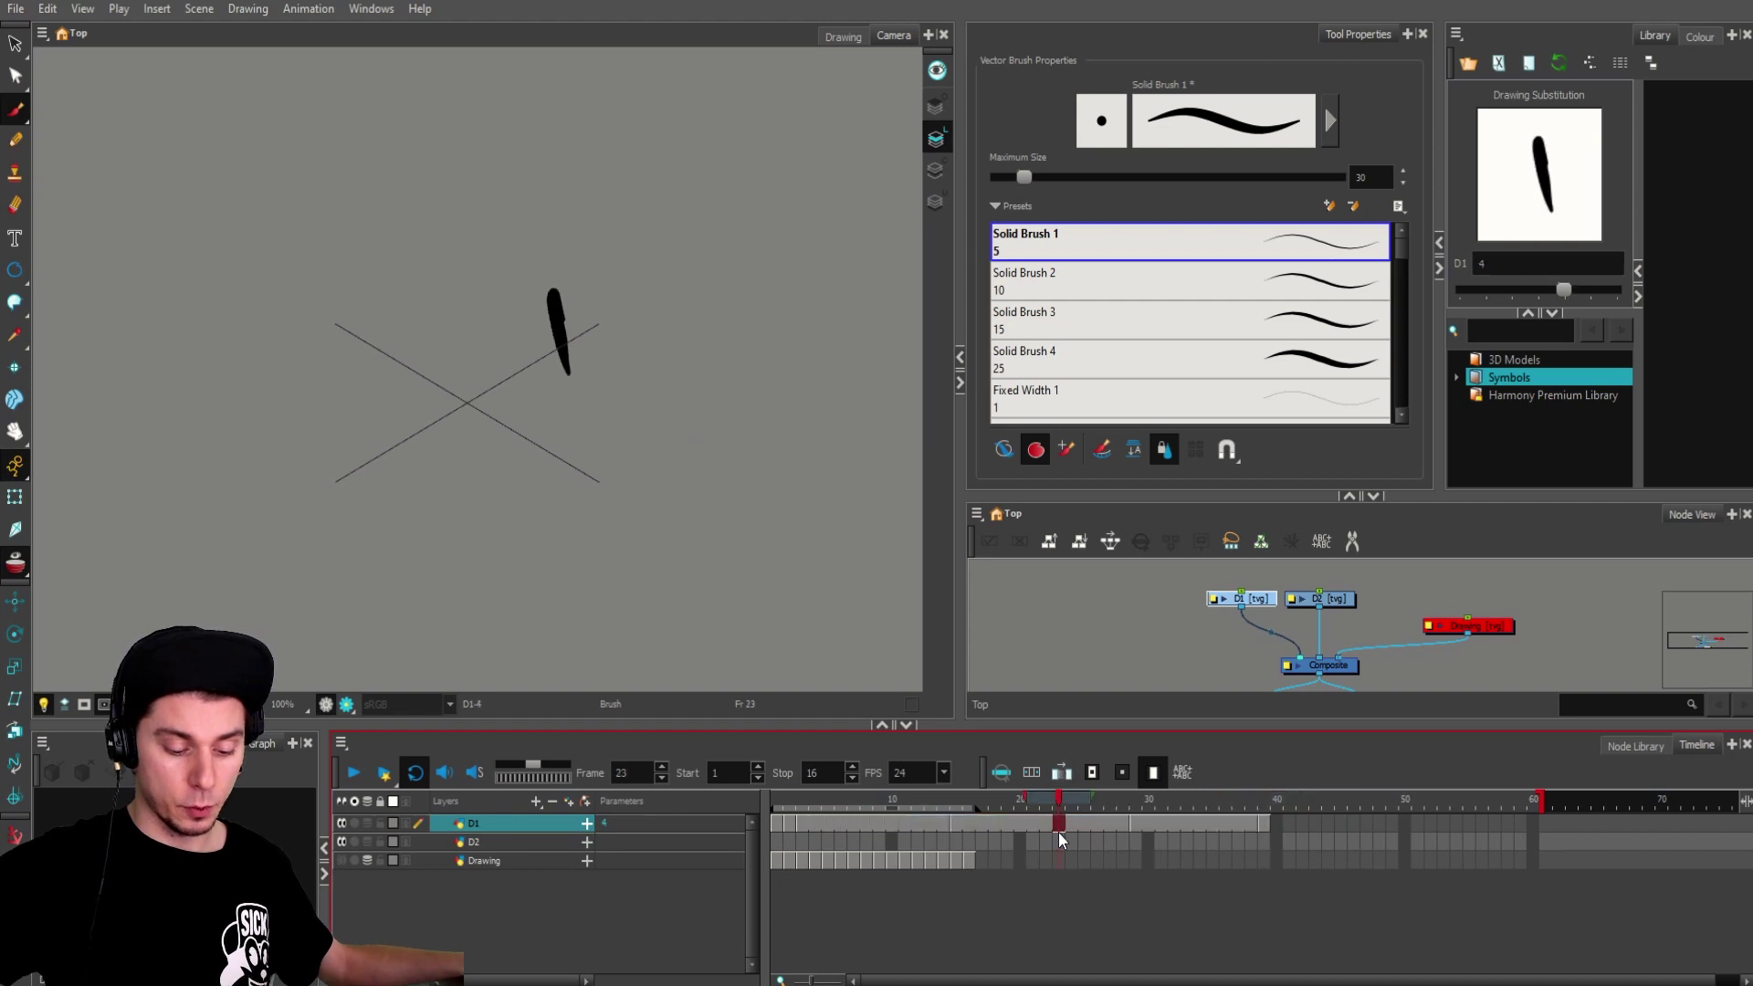
Step: Set the exposure of all D1 drawings to 2 frames
click(1264, 820)
drag(1264, 820, 804, 820)
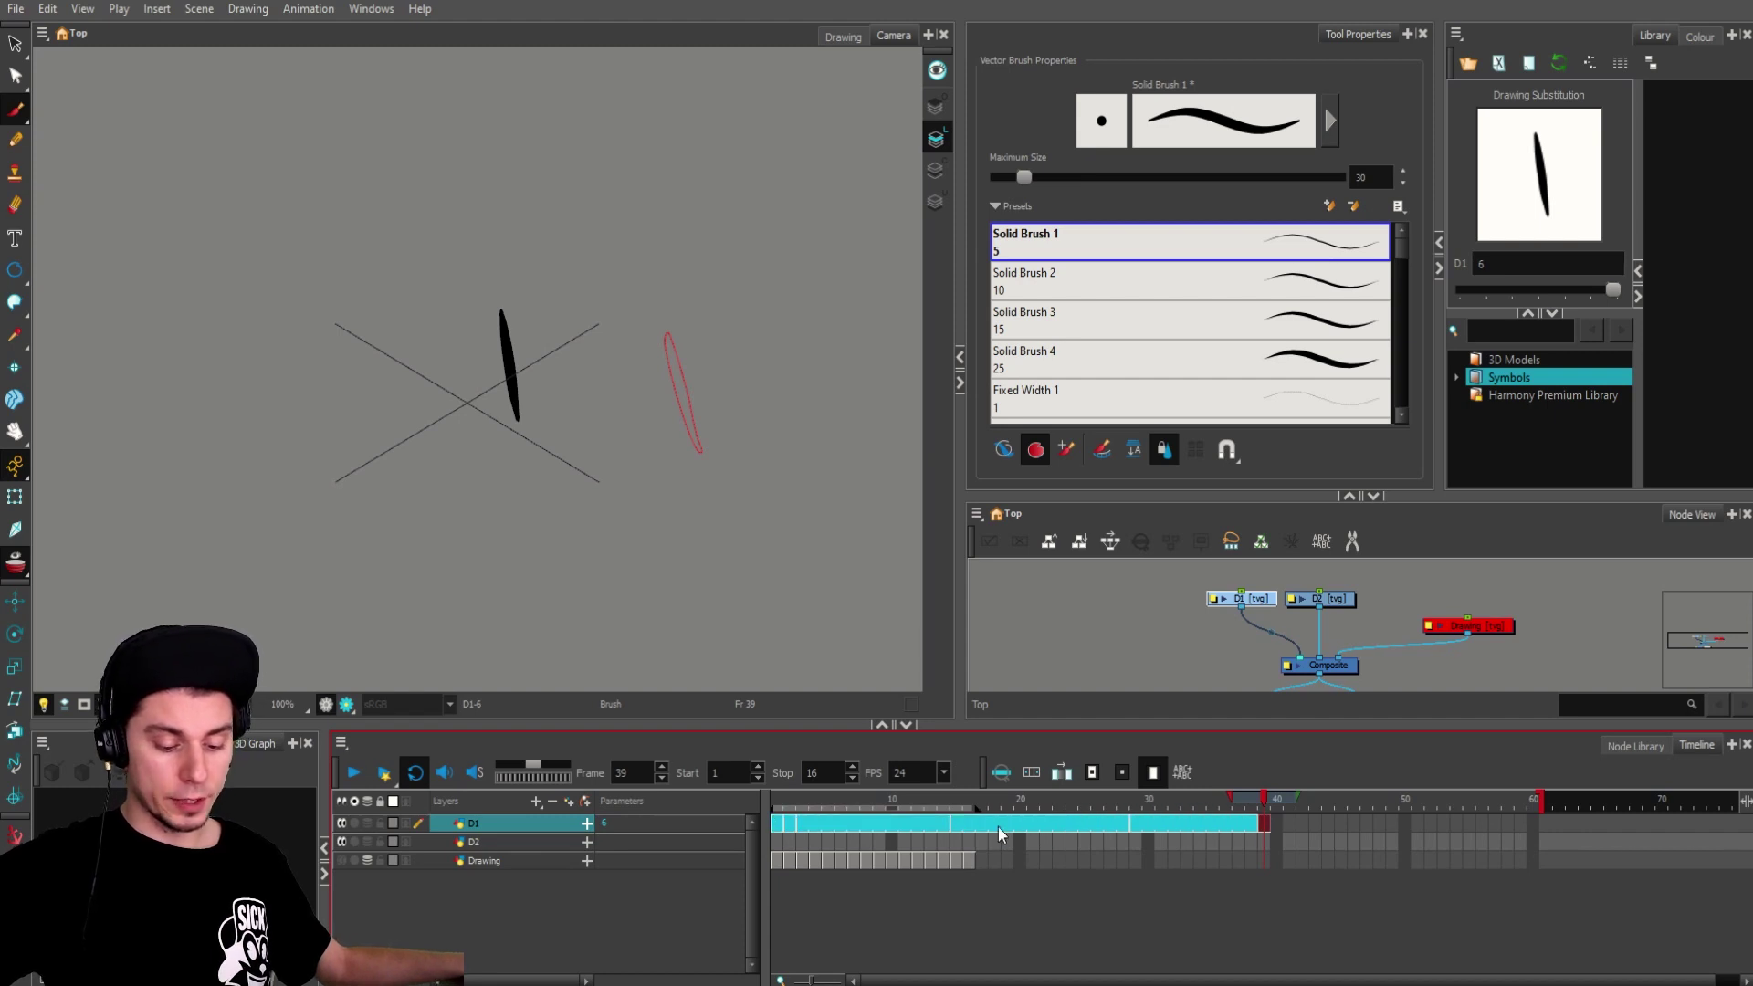
right_click(960, 824)
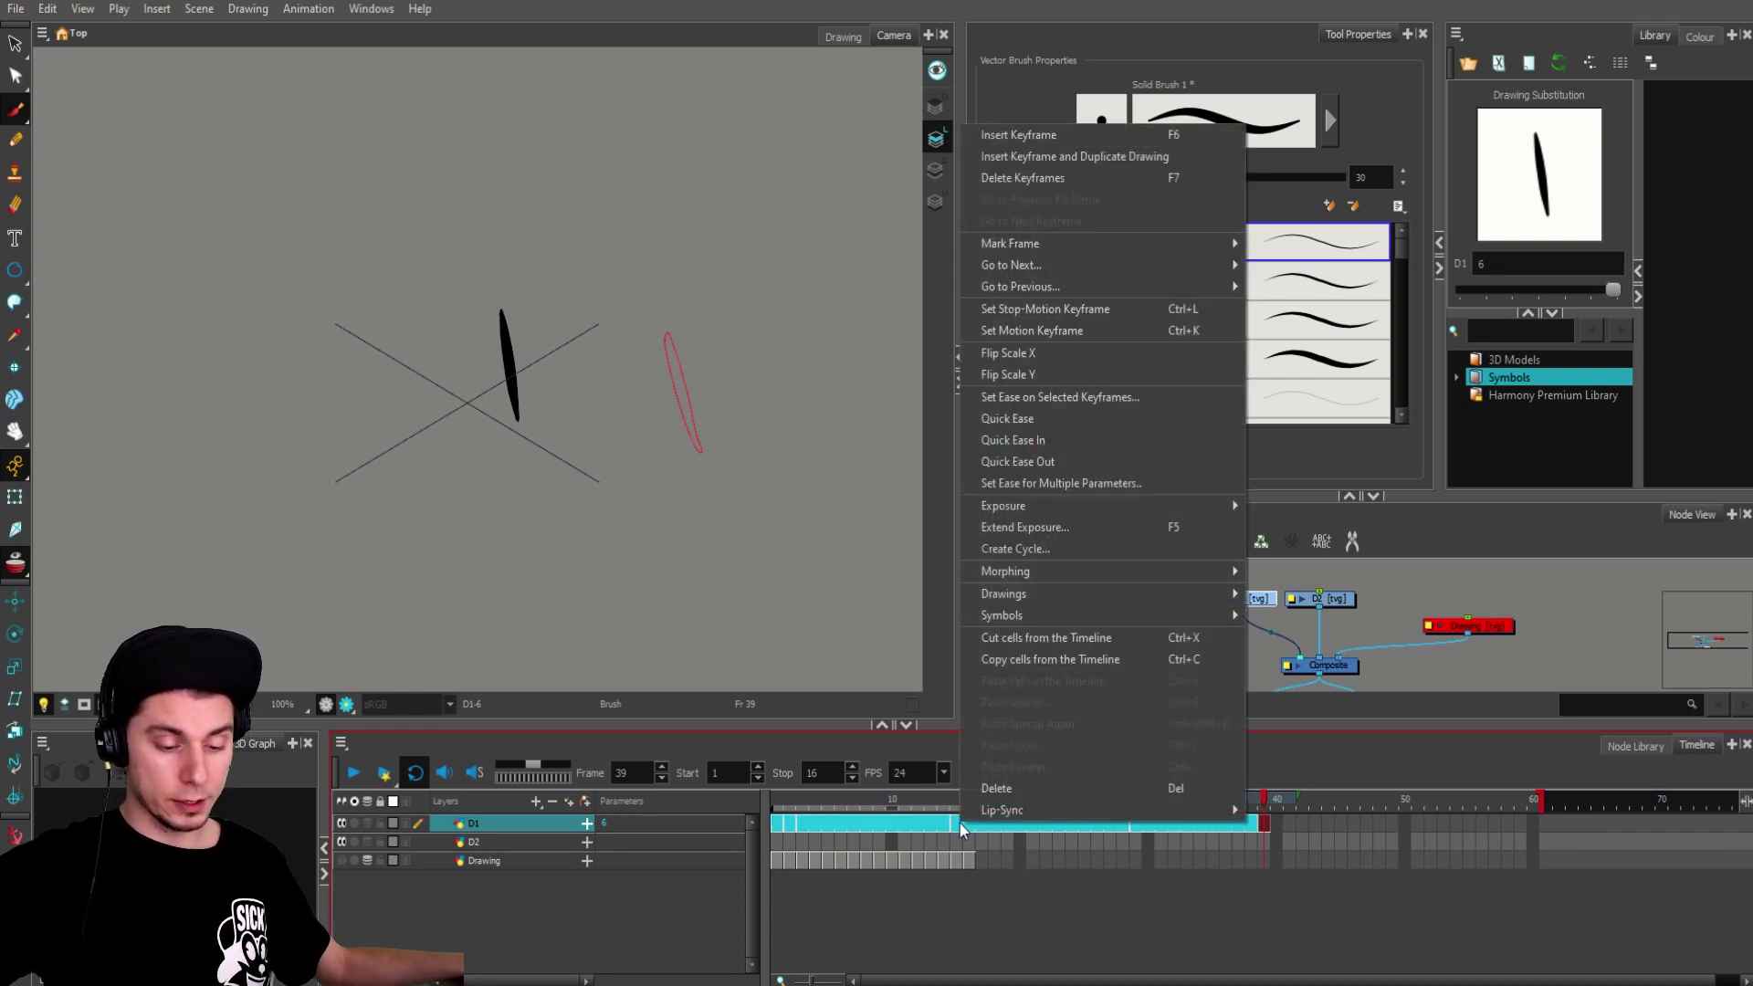
mouse_move(1128, 505)
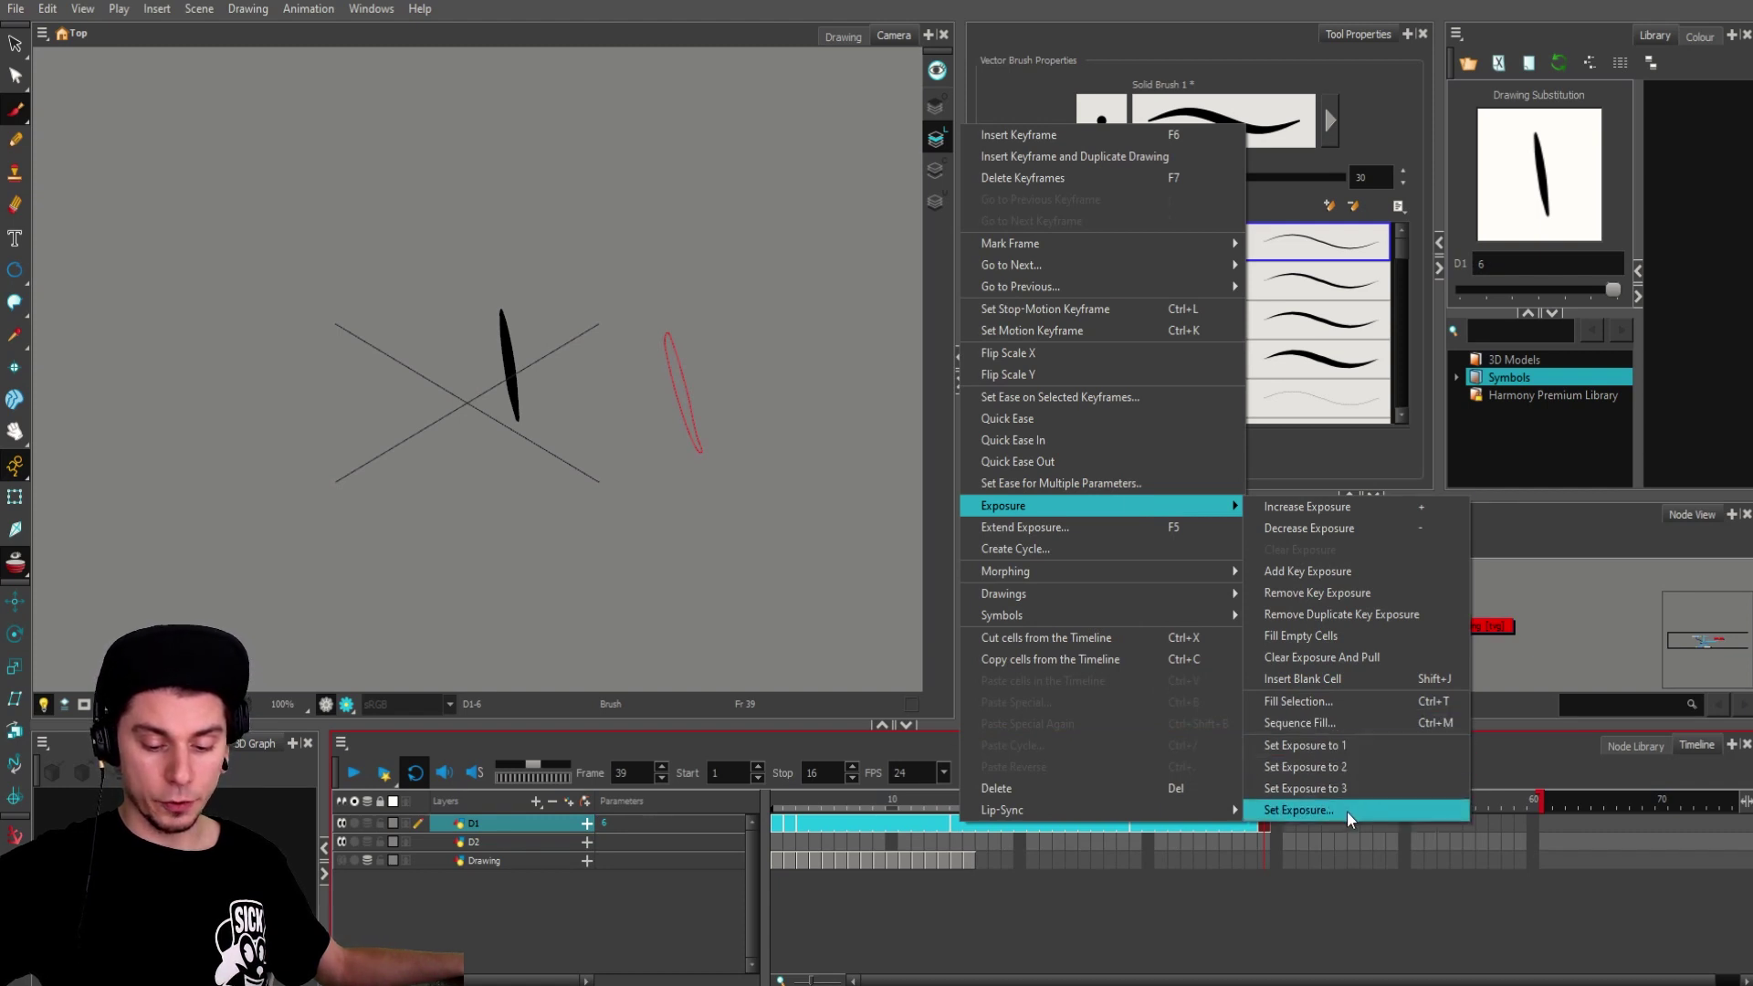
click(1352, 770)
Step: Increase the exposure of D1's last drawing at frame 12, and decrease it until it ends at frame 12
mouse_move(826, 808)
mouse_down()
mouse_move(906, 824)
mouse_move(791, 821)
mouse_move(917, 822)
mouse_up()
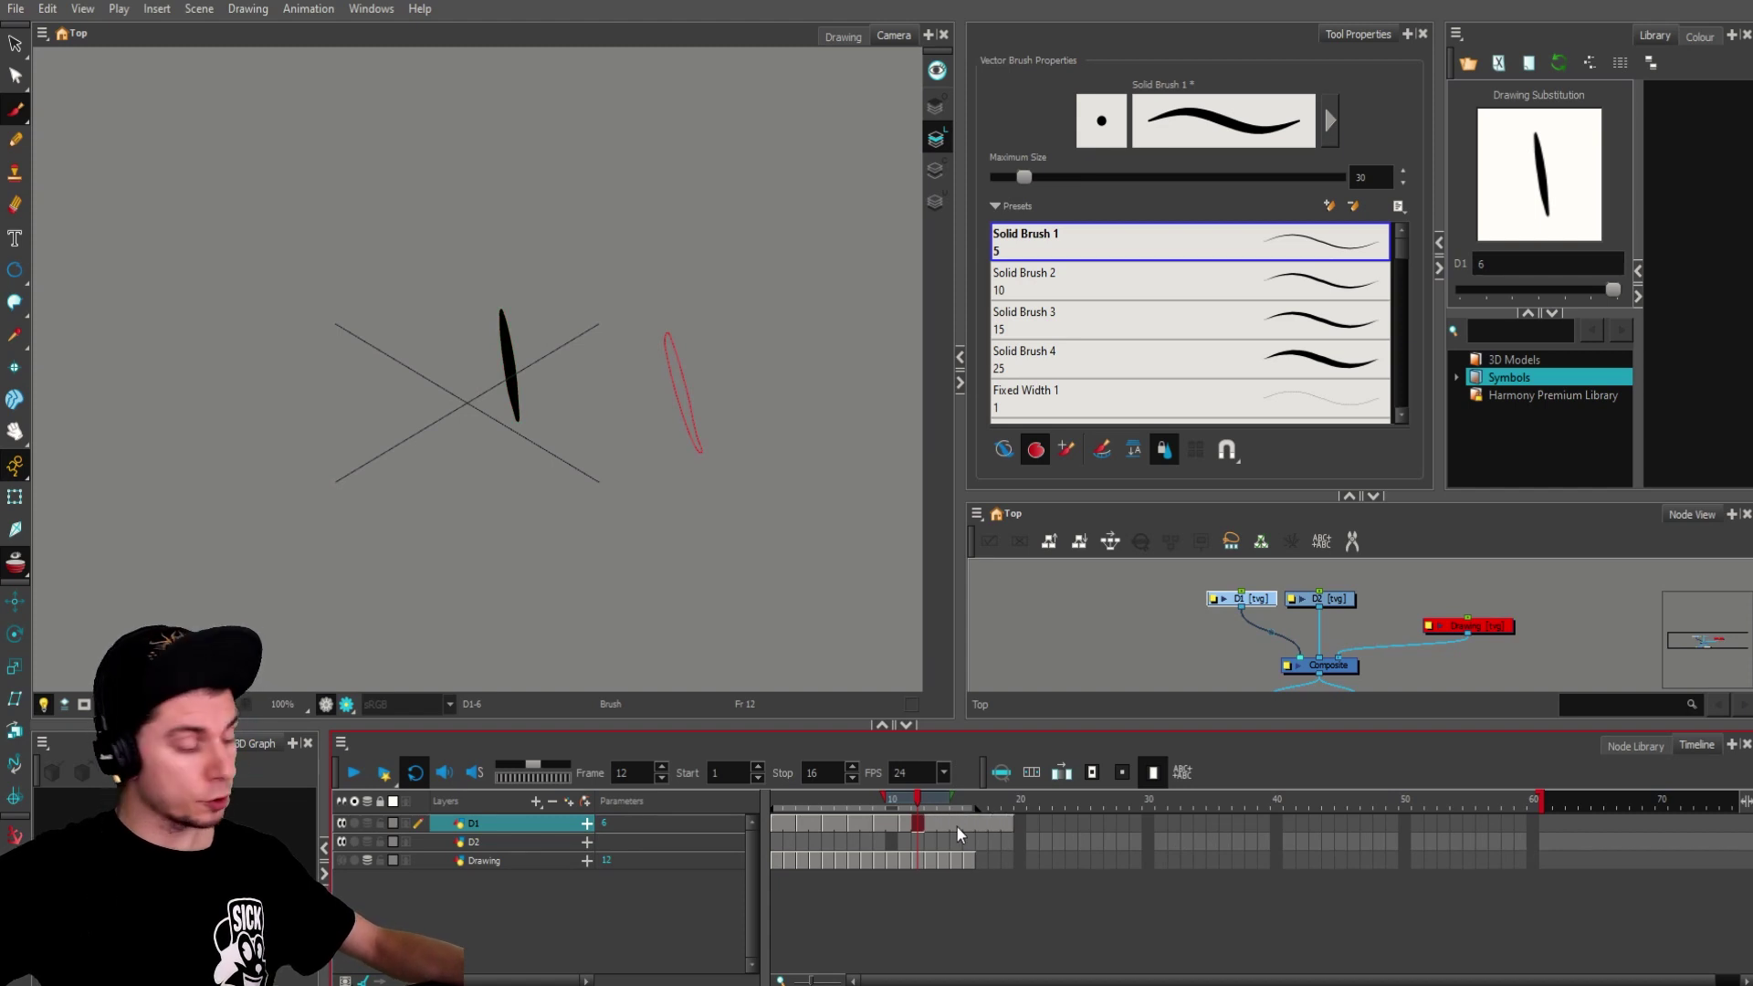
key(plus)
key(minus)
key(minus)
key(minus)
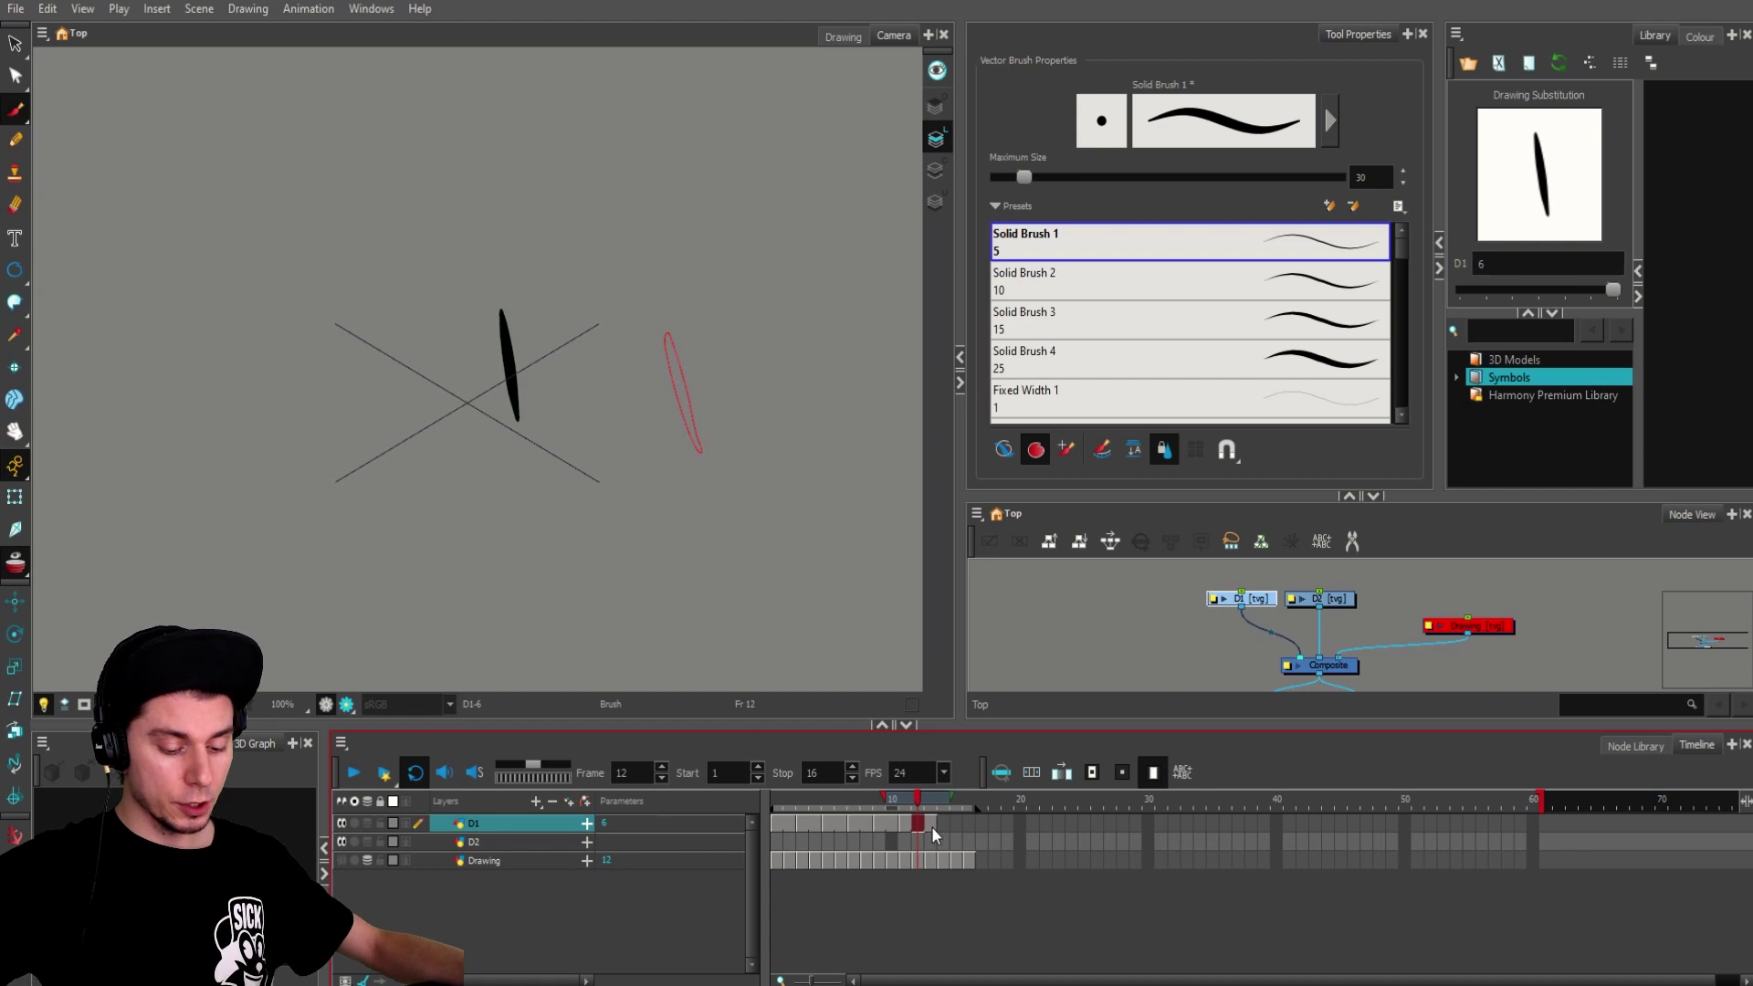
Step: Sequence-fill D2 from frame 1 to 41 with starting value 1, increment 1 and hold 2
click(903, 841)
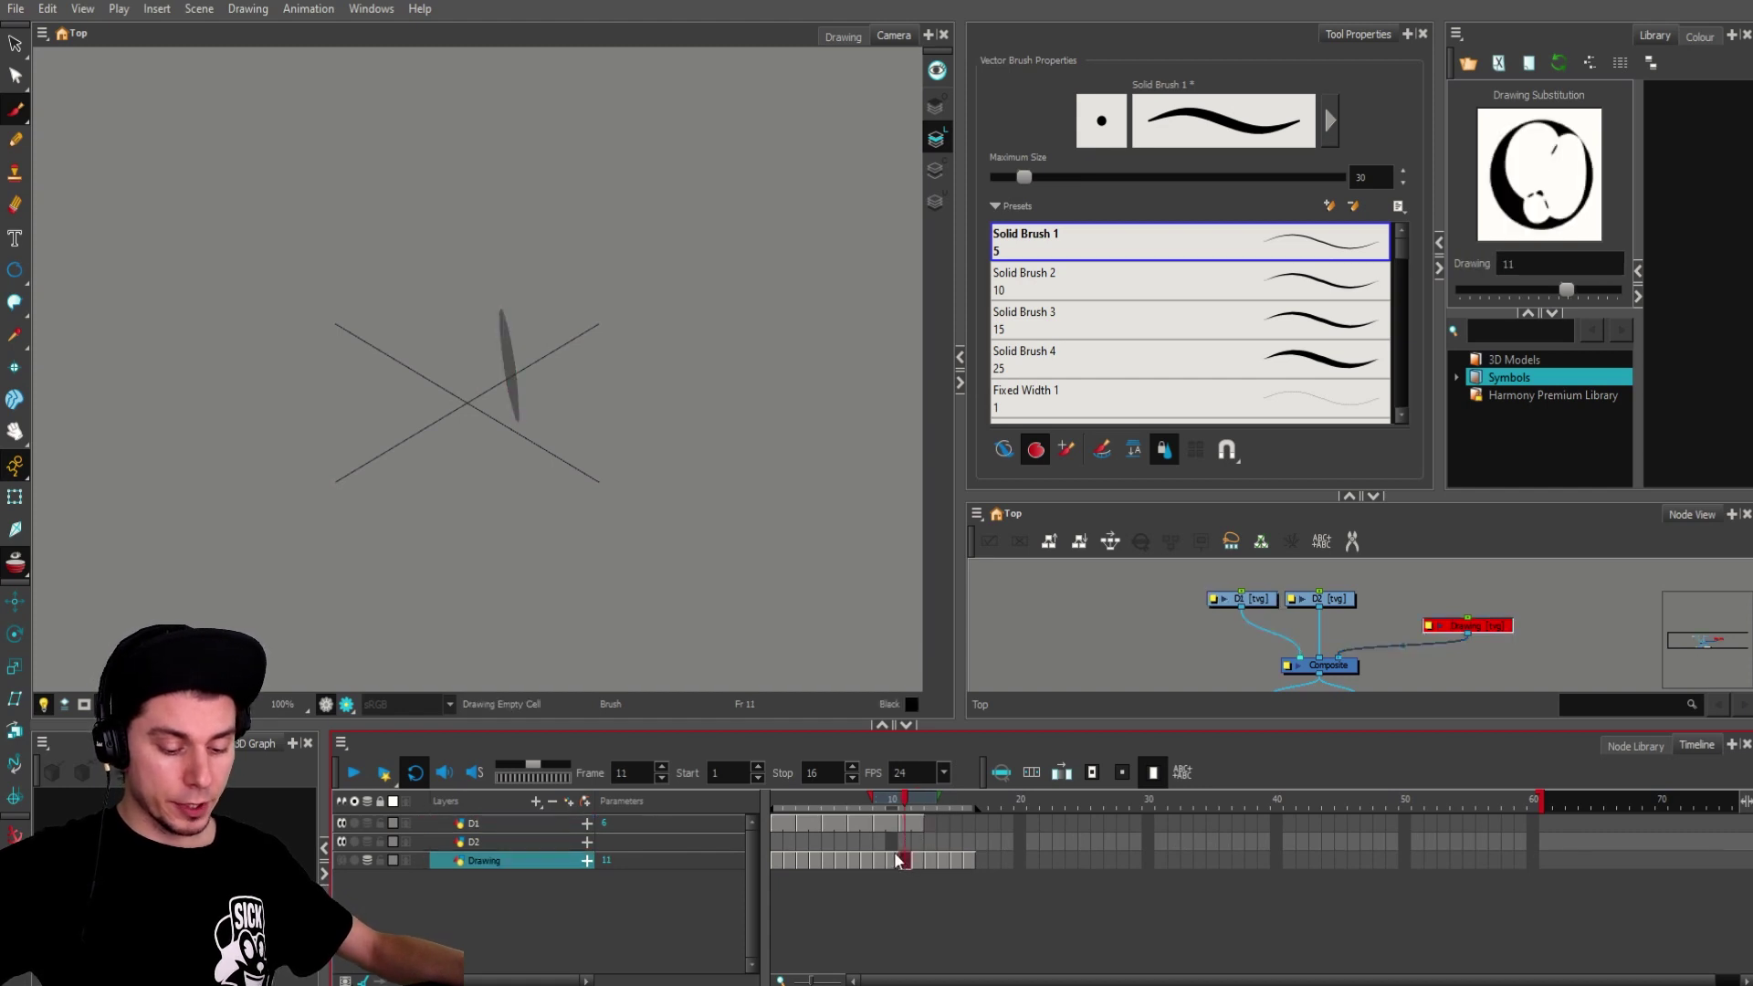
click(888, 842)
click(1288, 842)
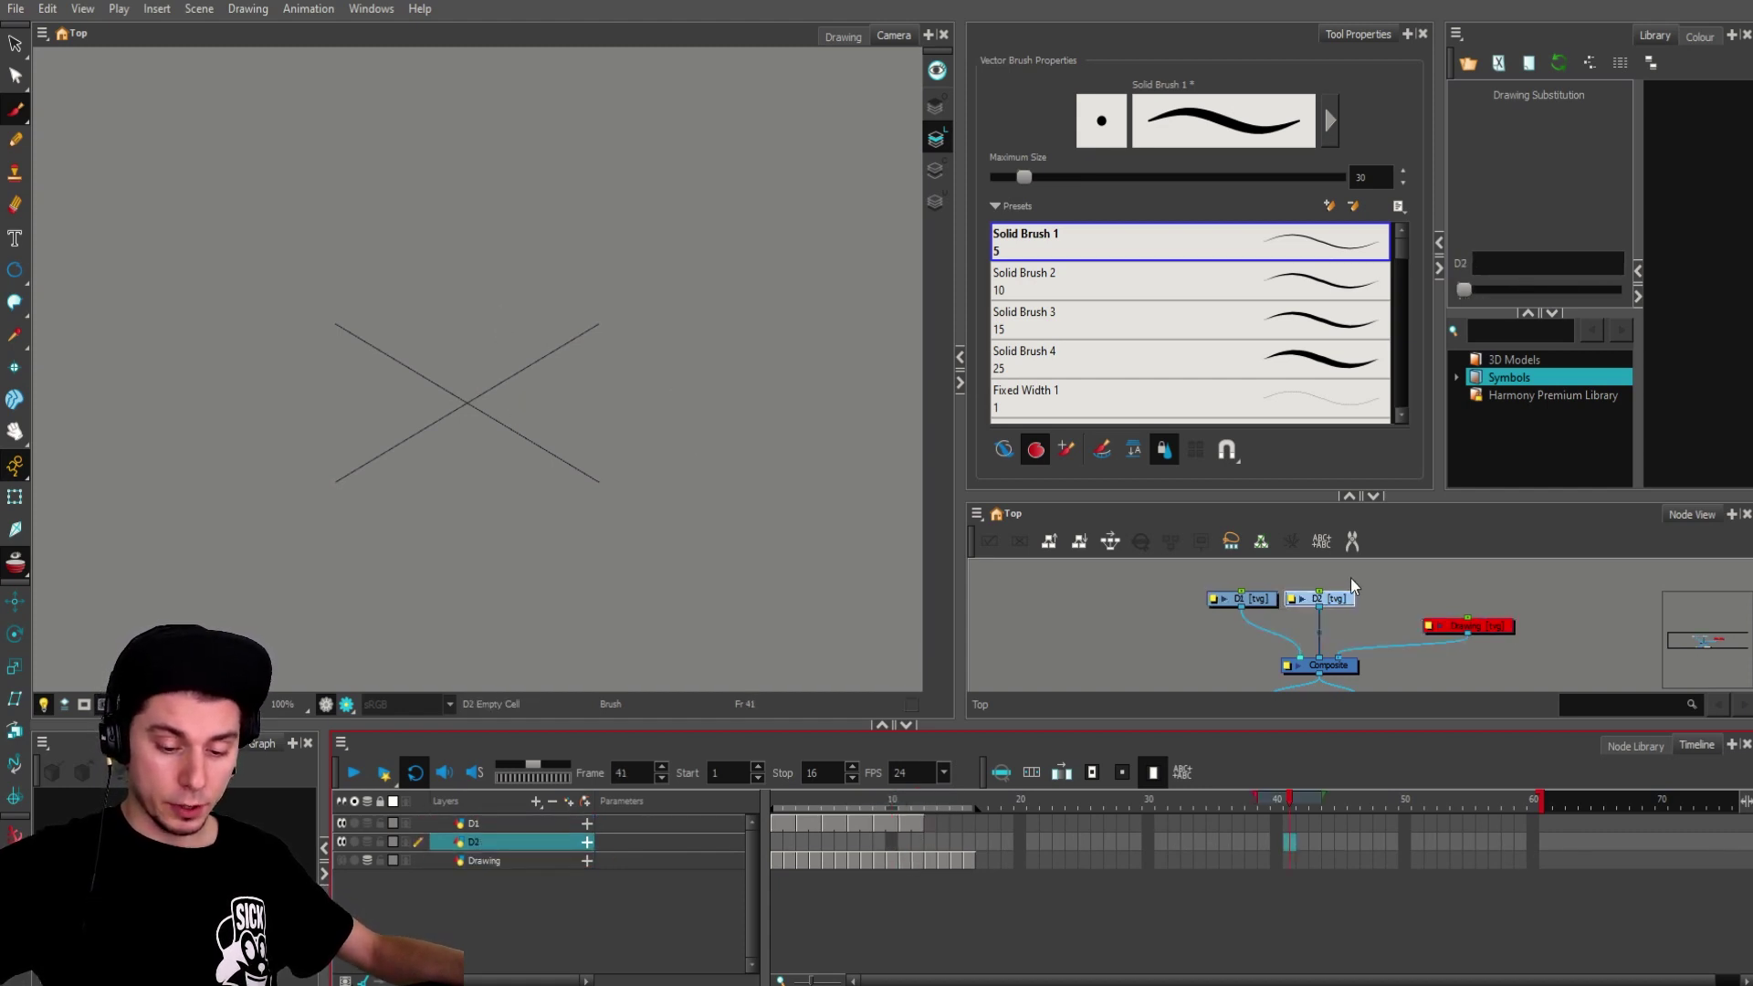
drag(1330, 608, 1336, 604)
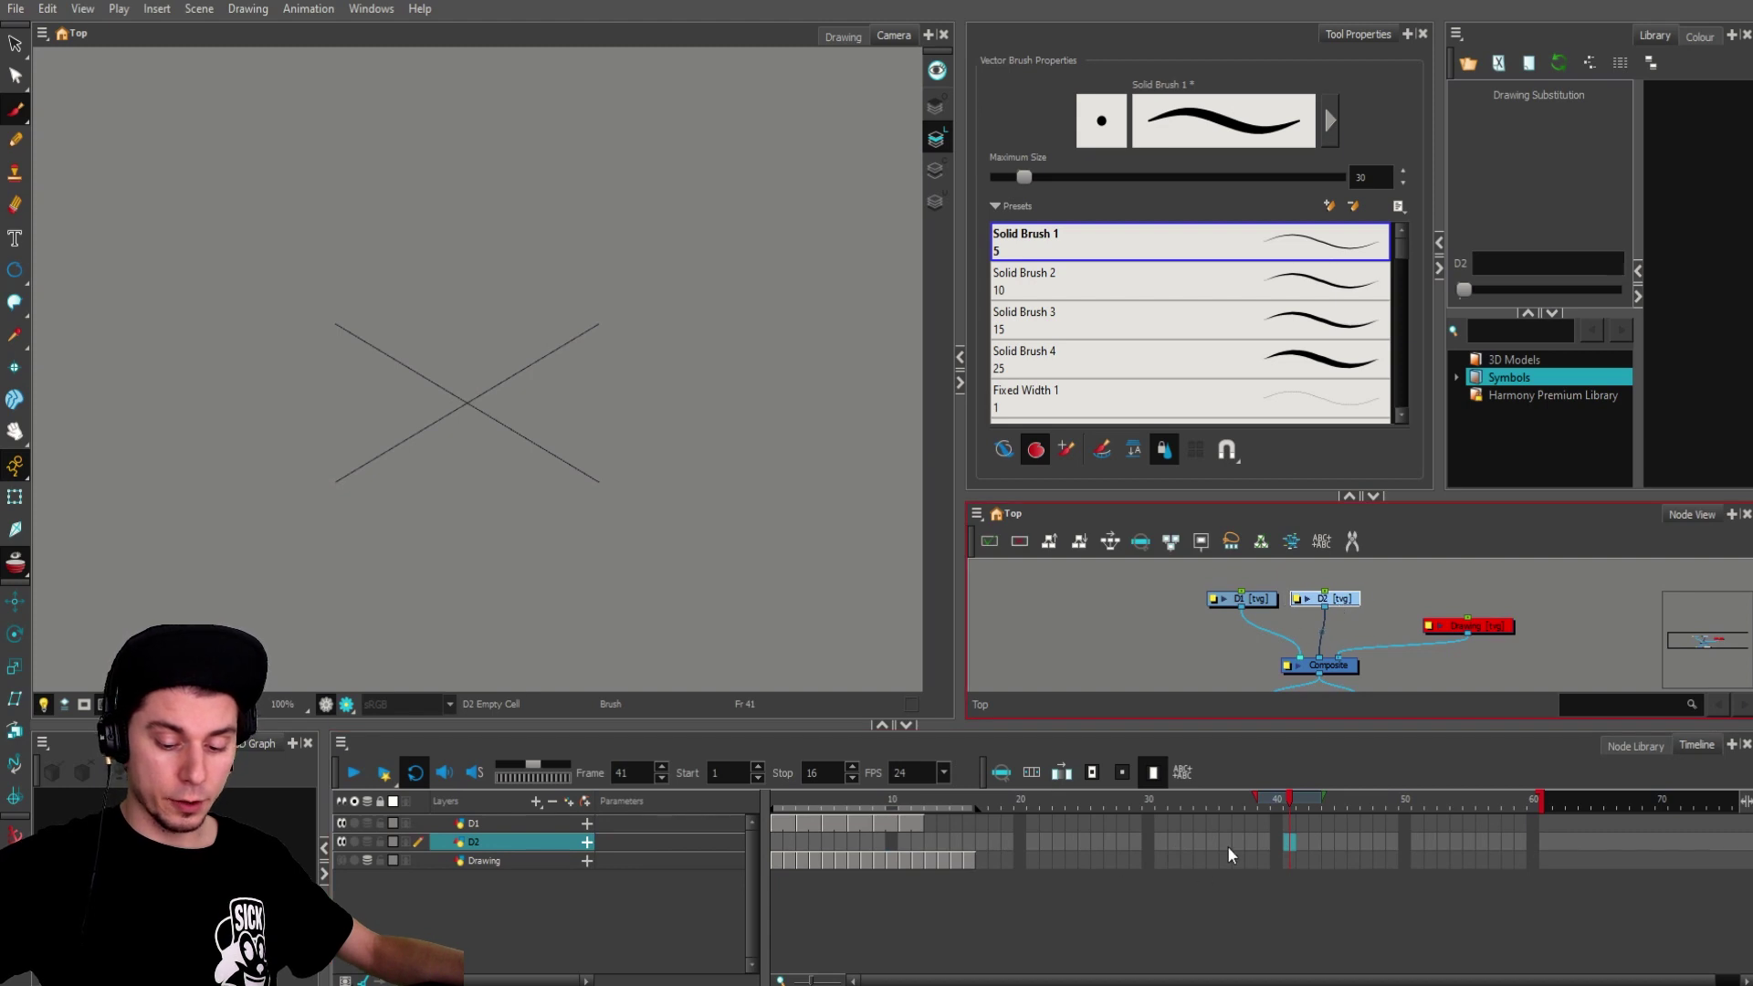
drag(1290, 841, 791, 840)
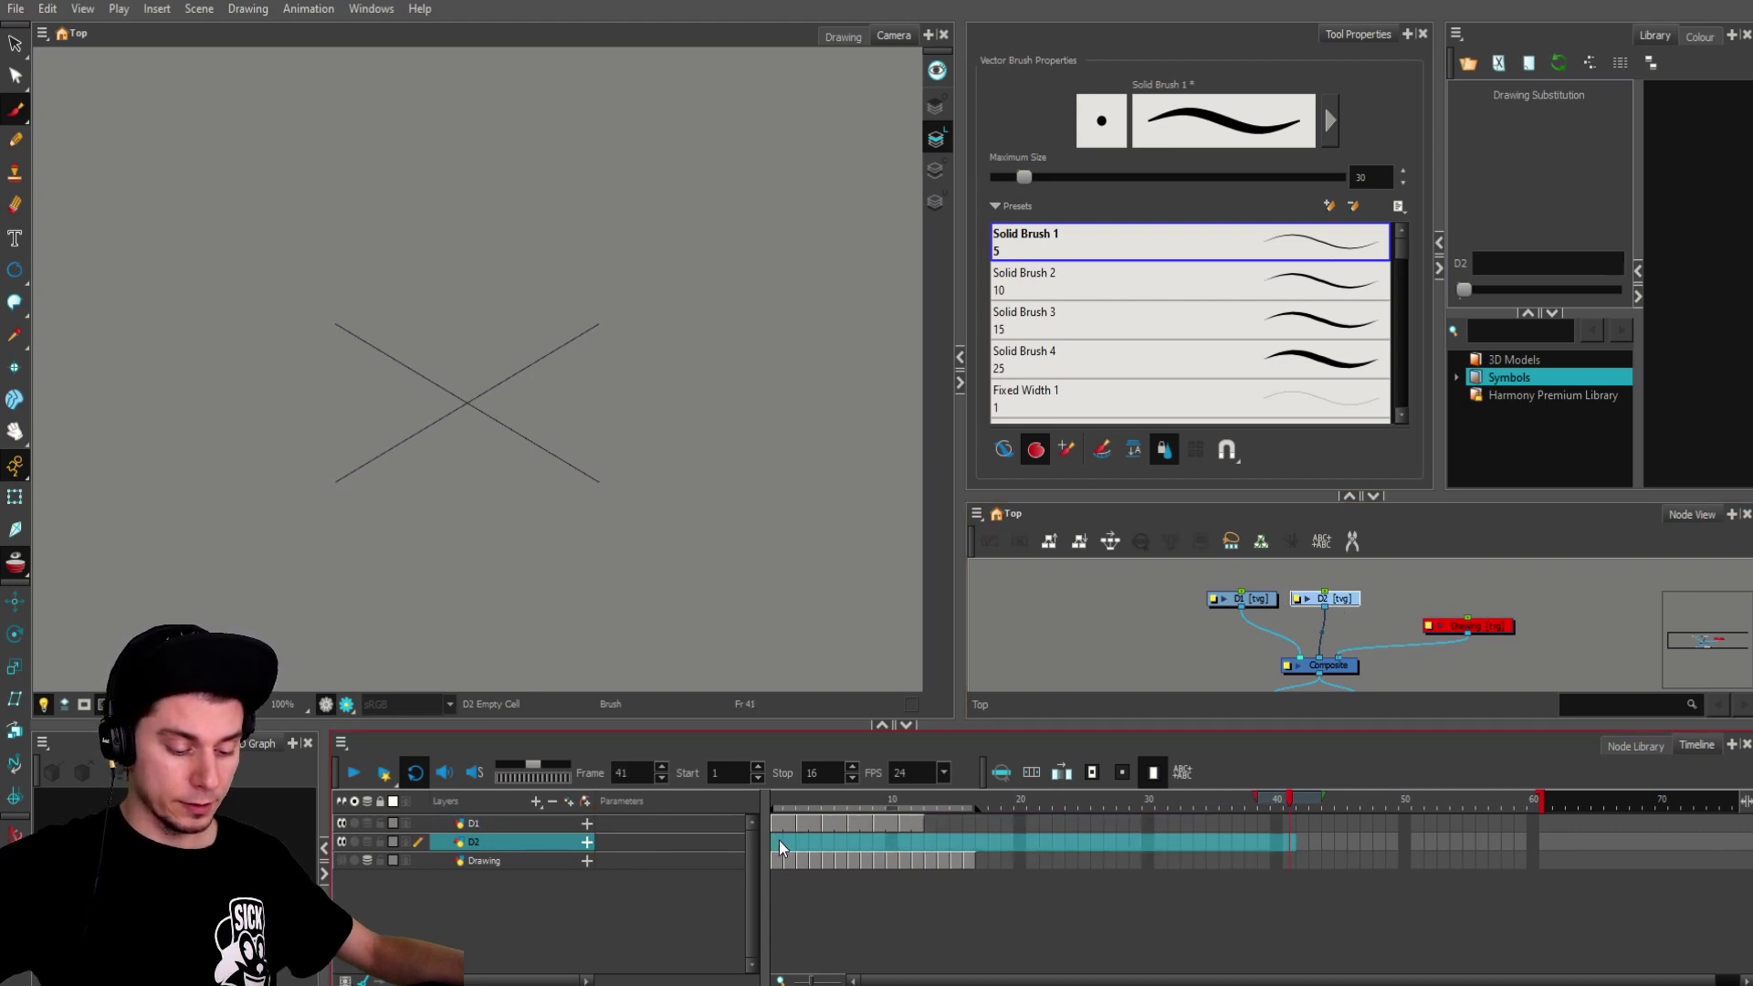
right_click(968, 842)
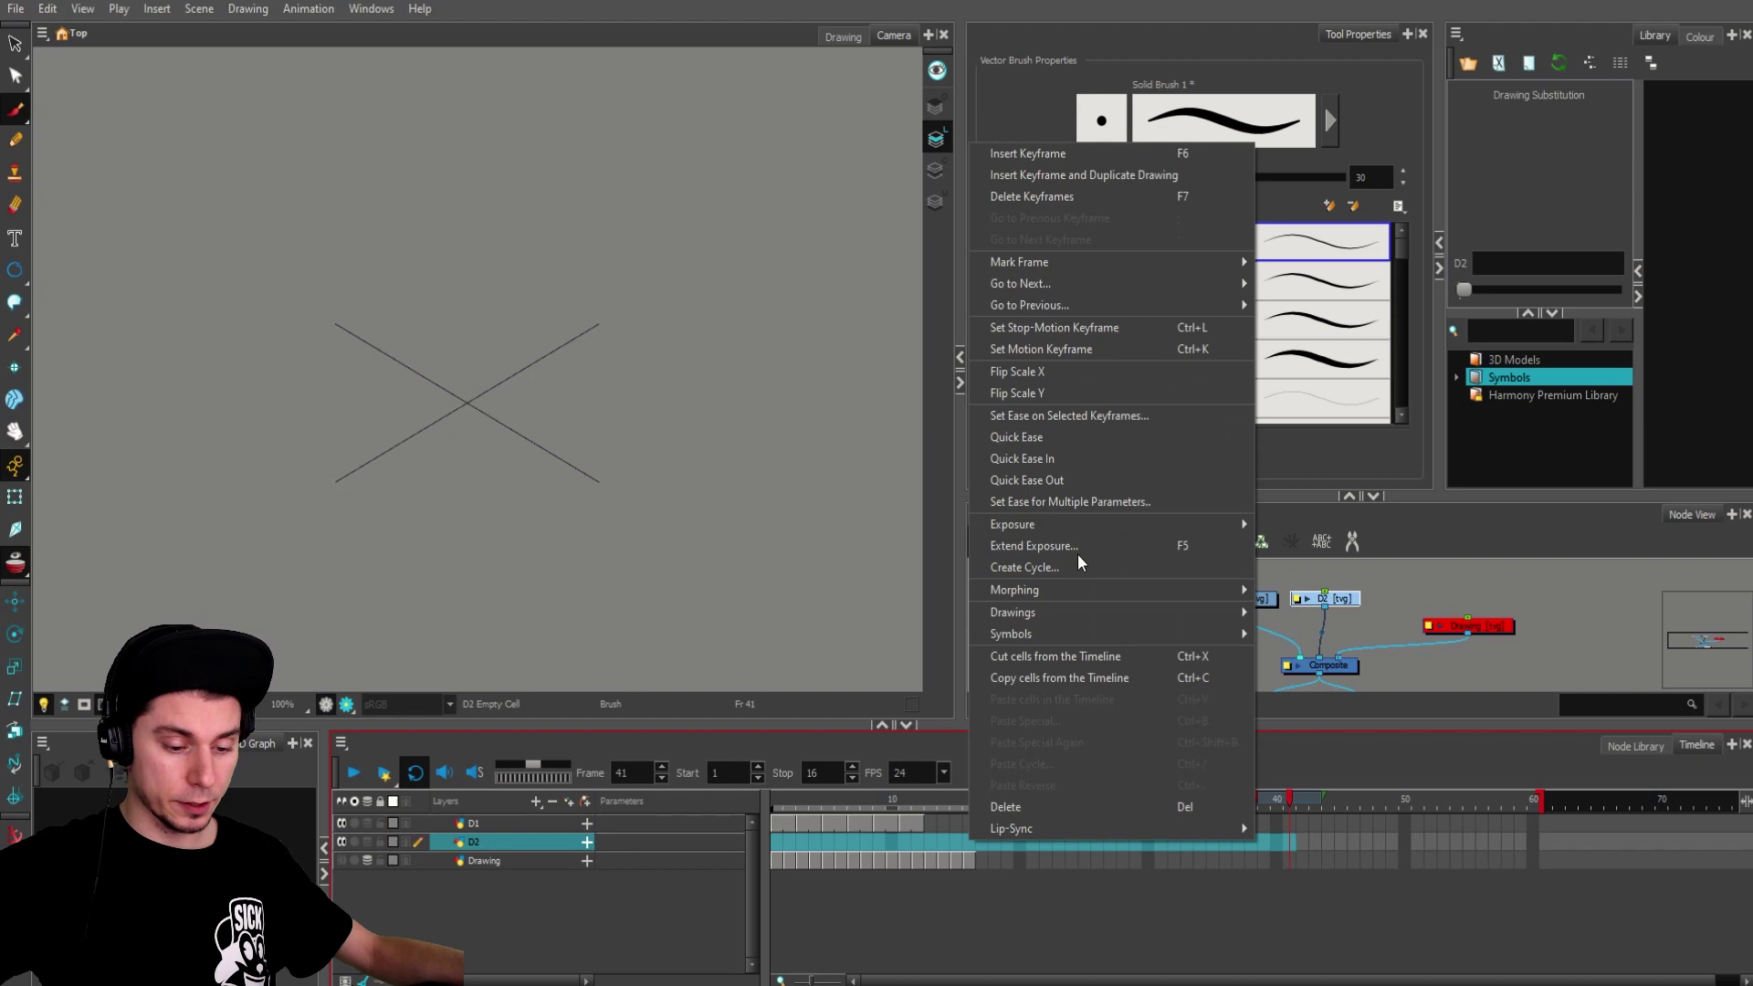
mouse_move(1088, 521)
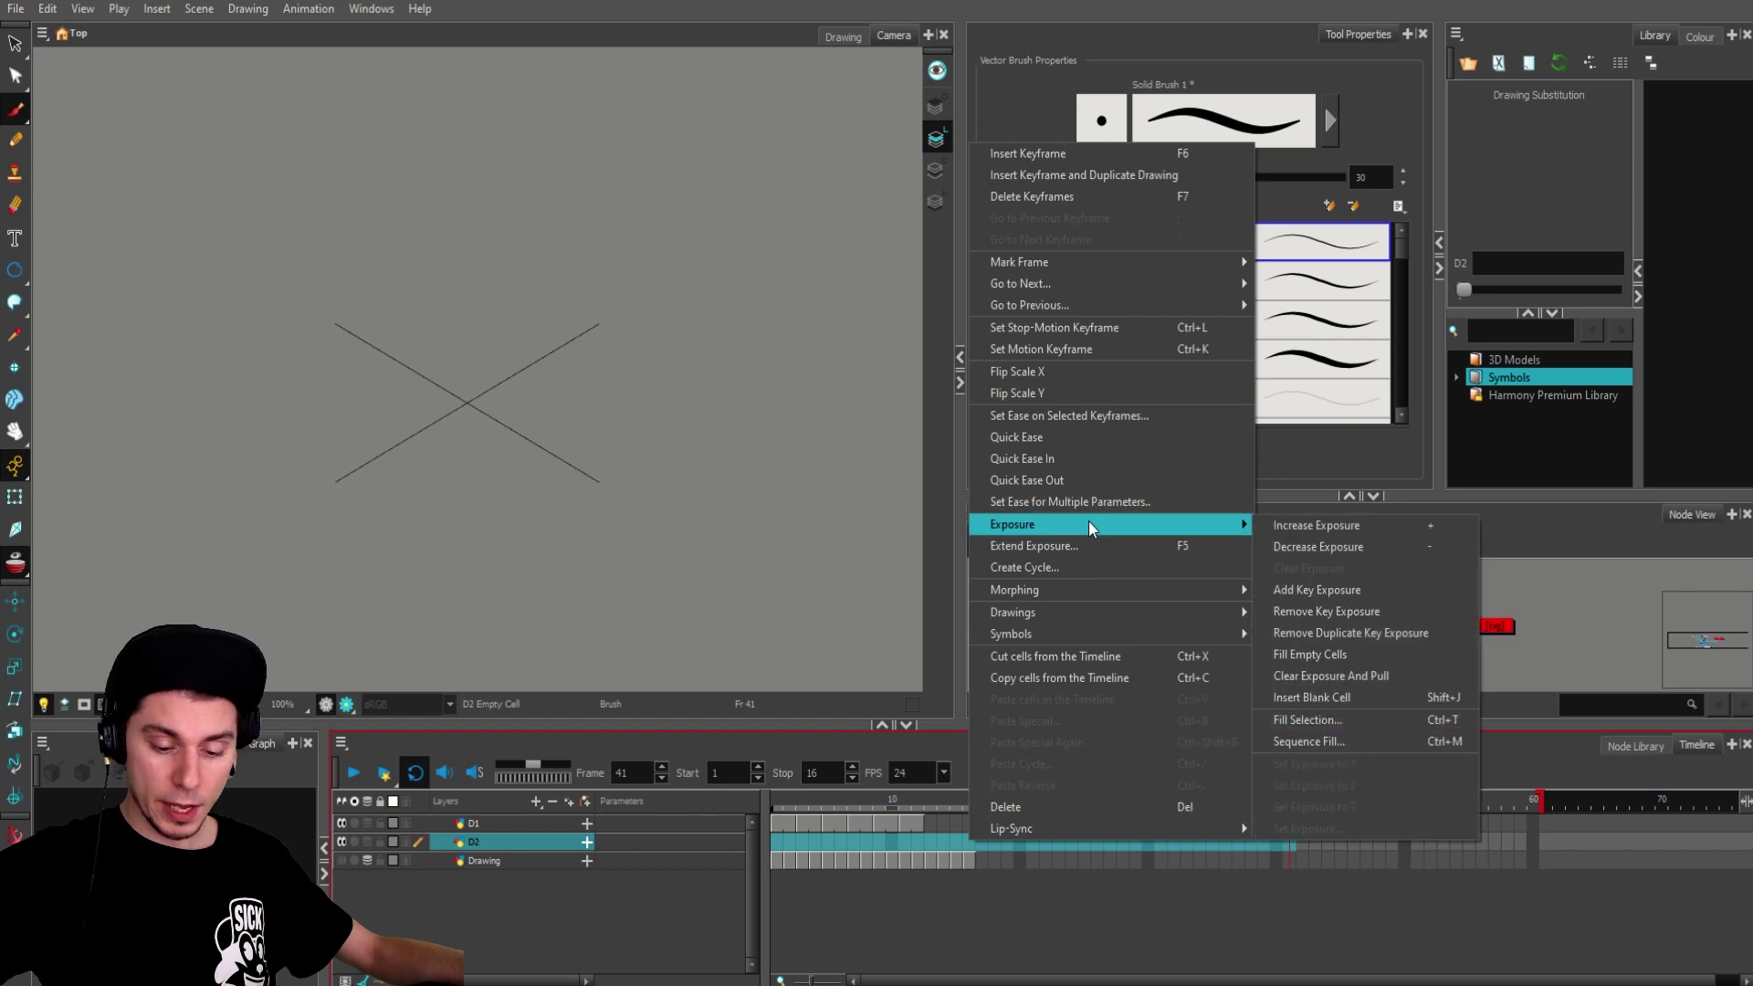
click(1341, 742)
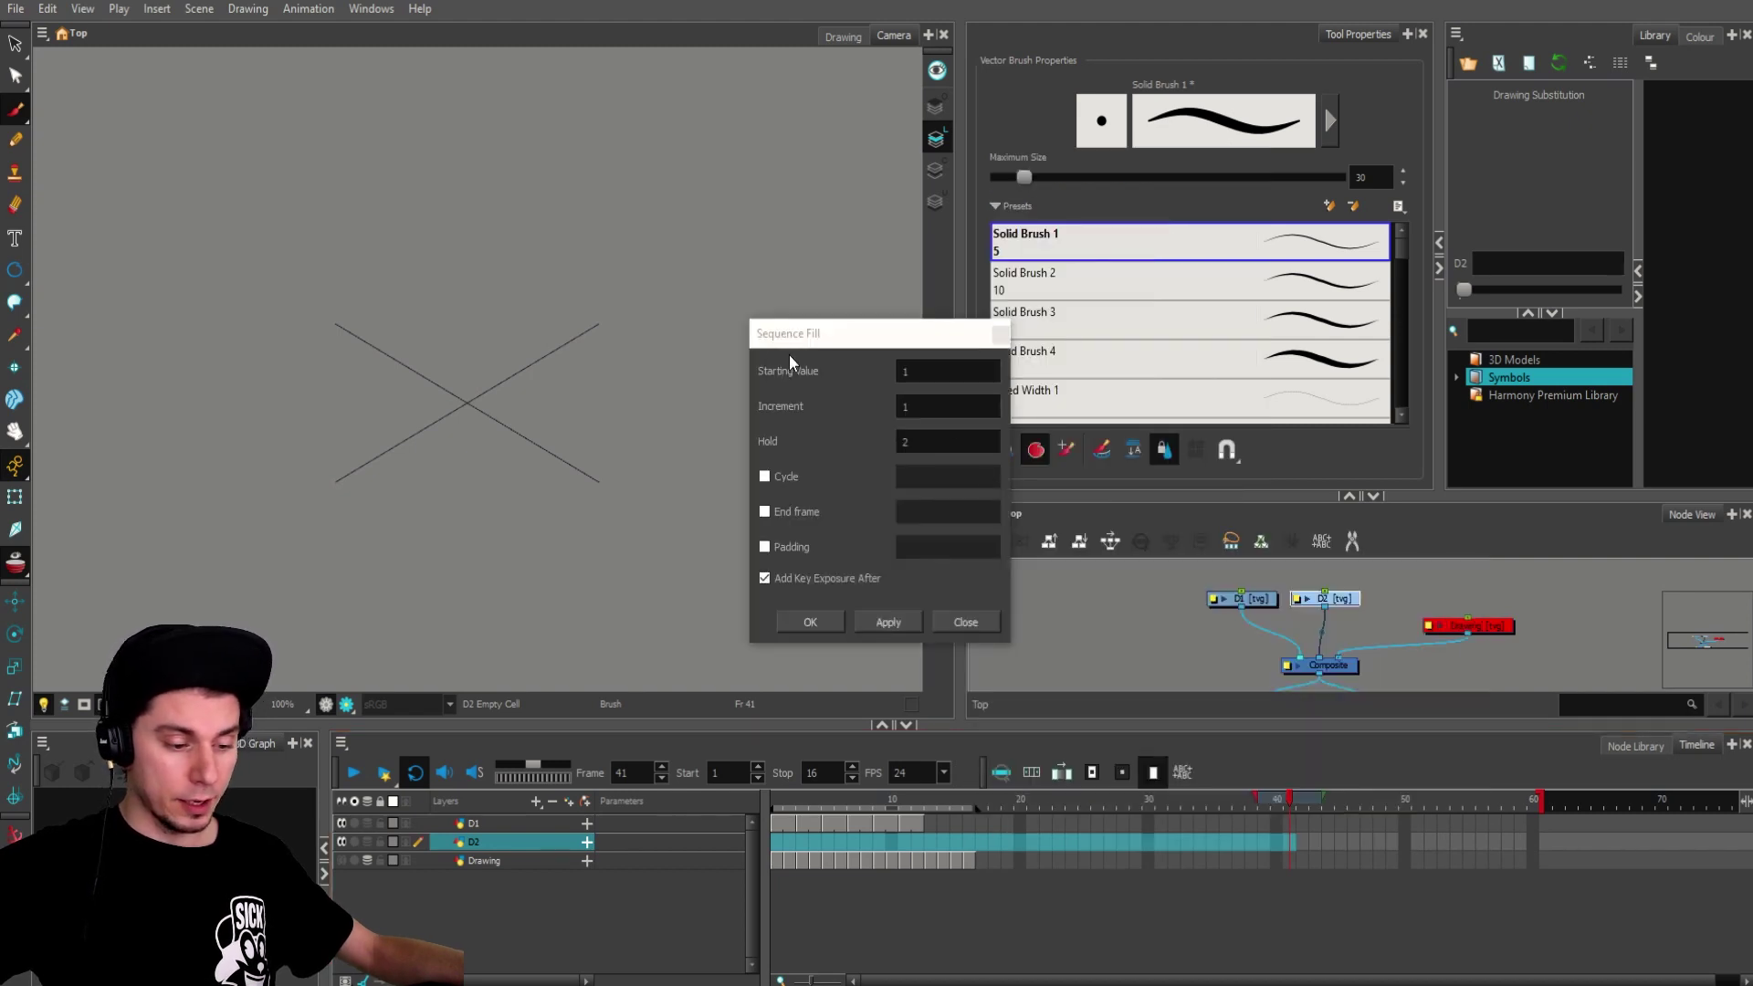
drag(817, 345, 851, 363)
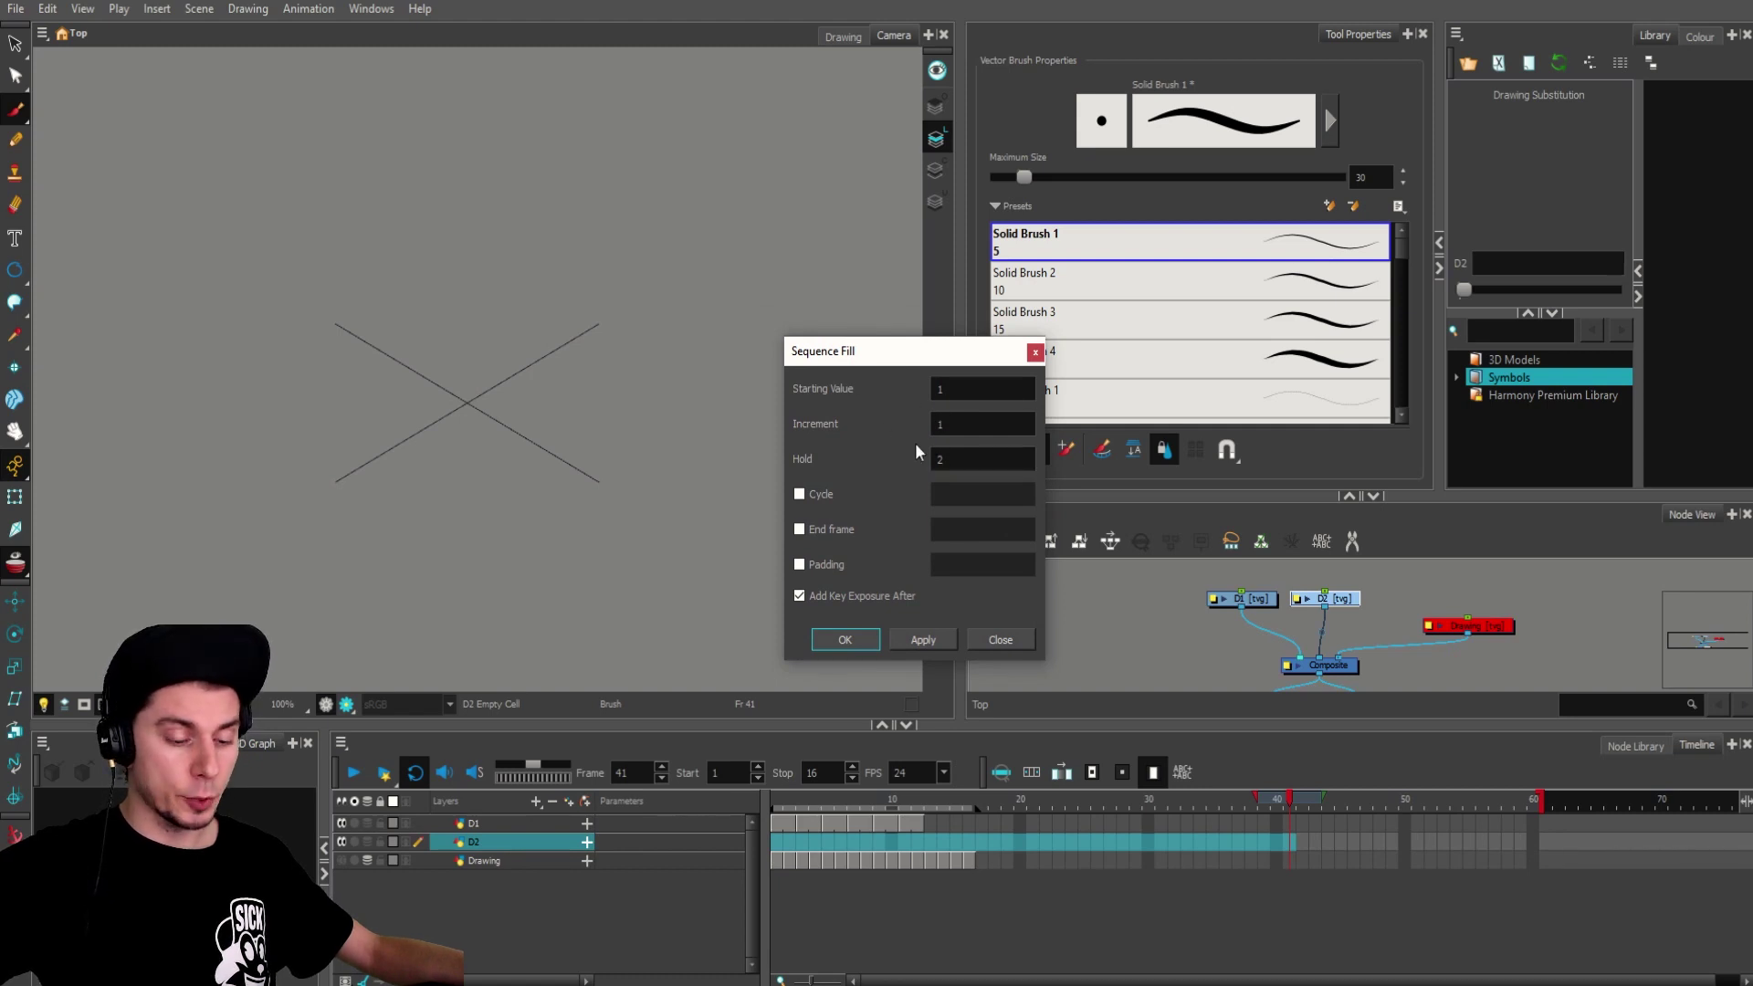
double_click(957, 388)
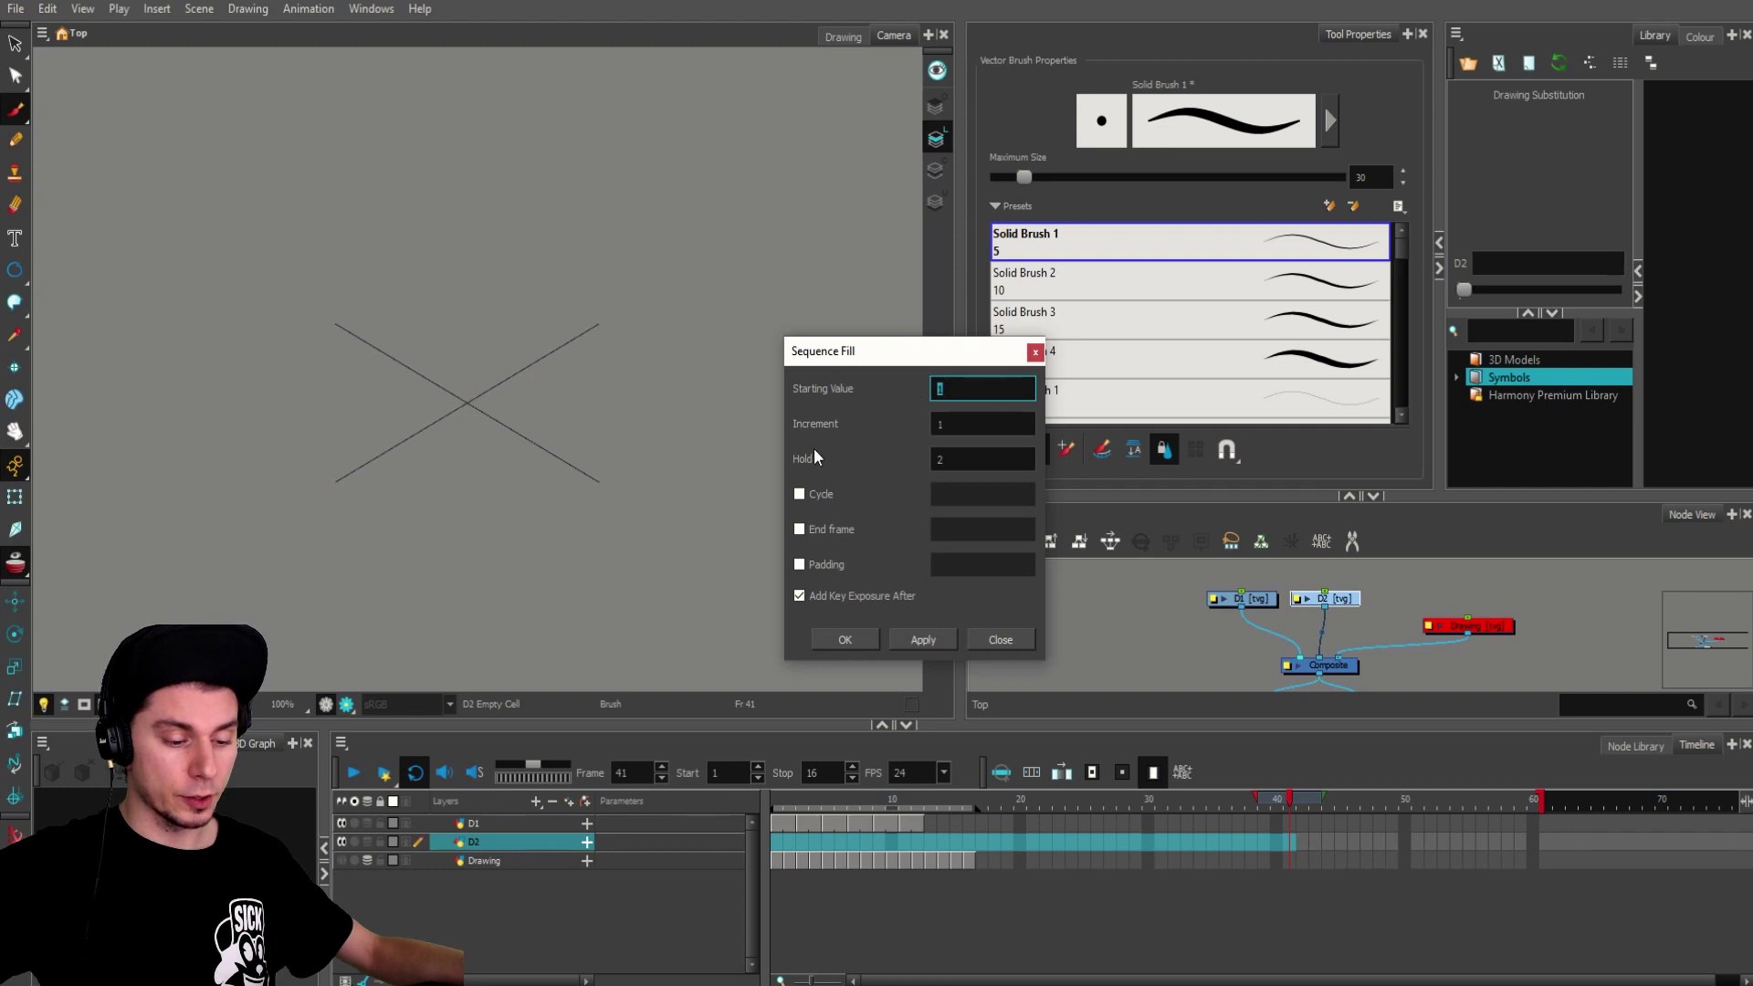
click(892, 641)
click(845, 639)
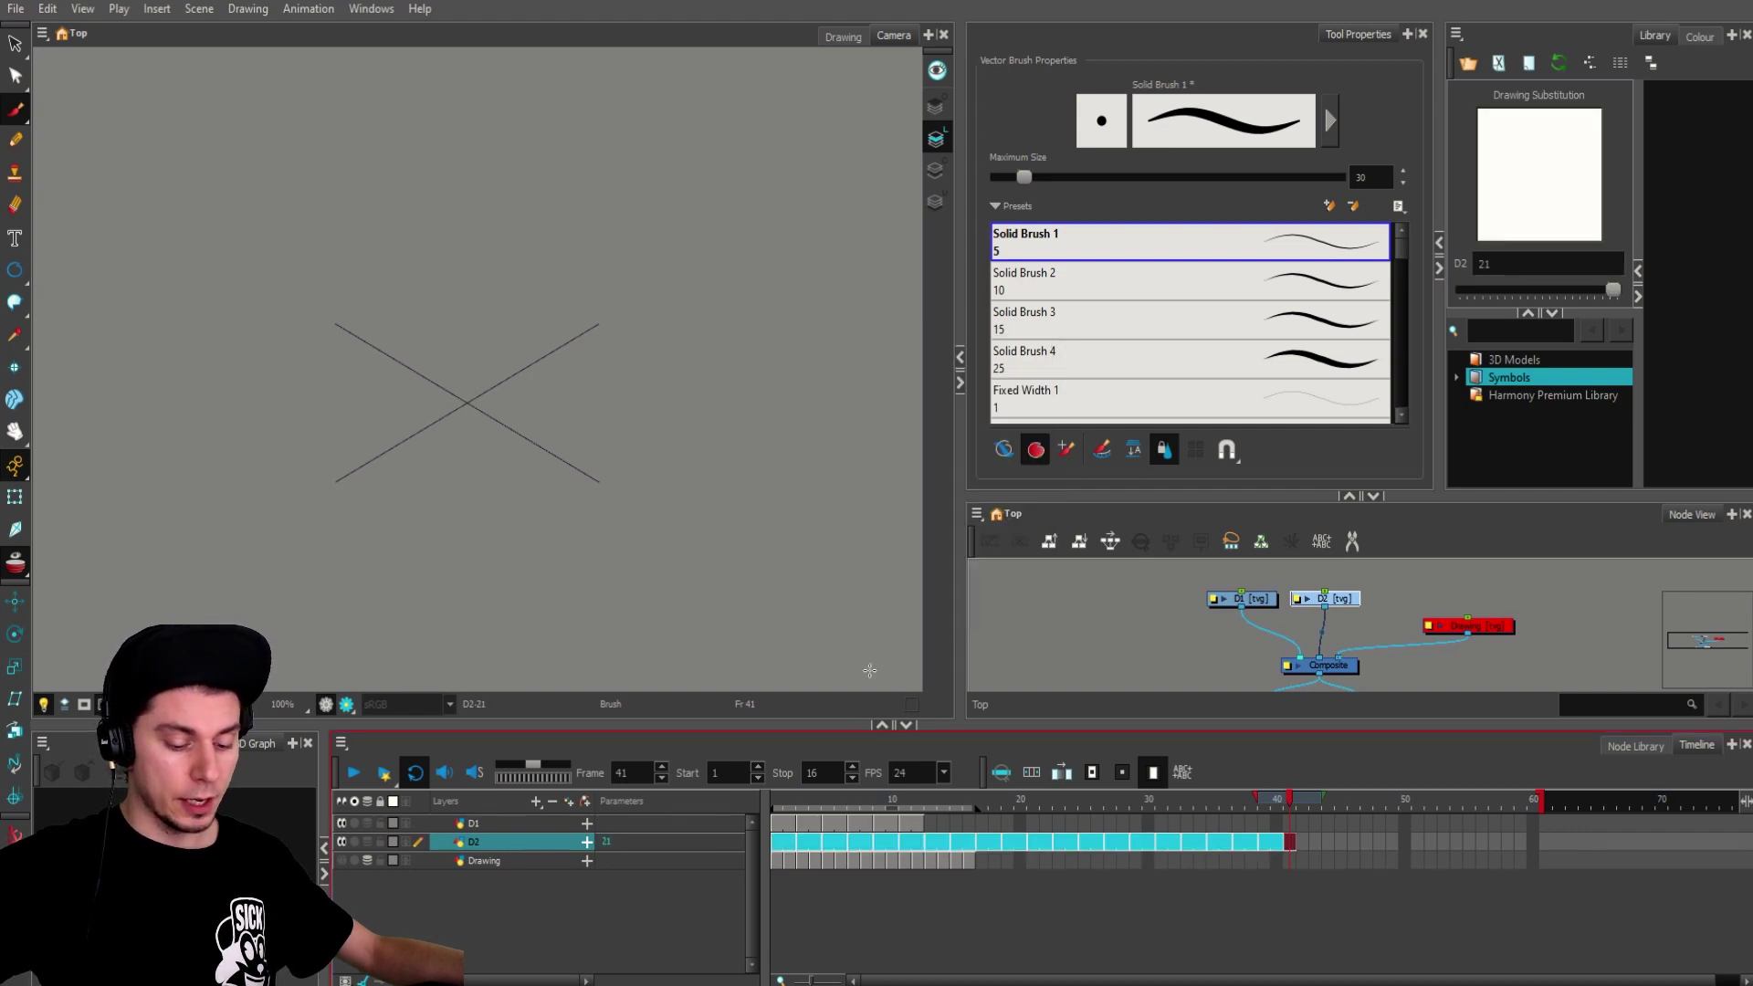
Step: Step through D2's exposures from frame 4 onwards and play the animation to examine the sequence
click(815, 842)
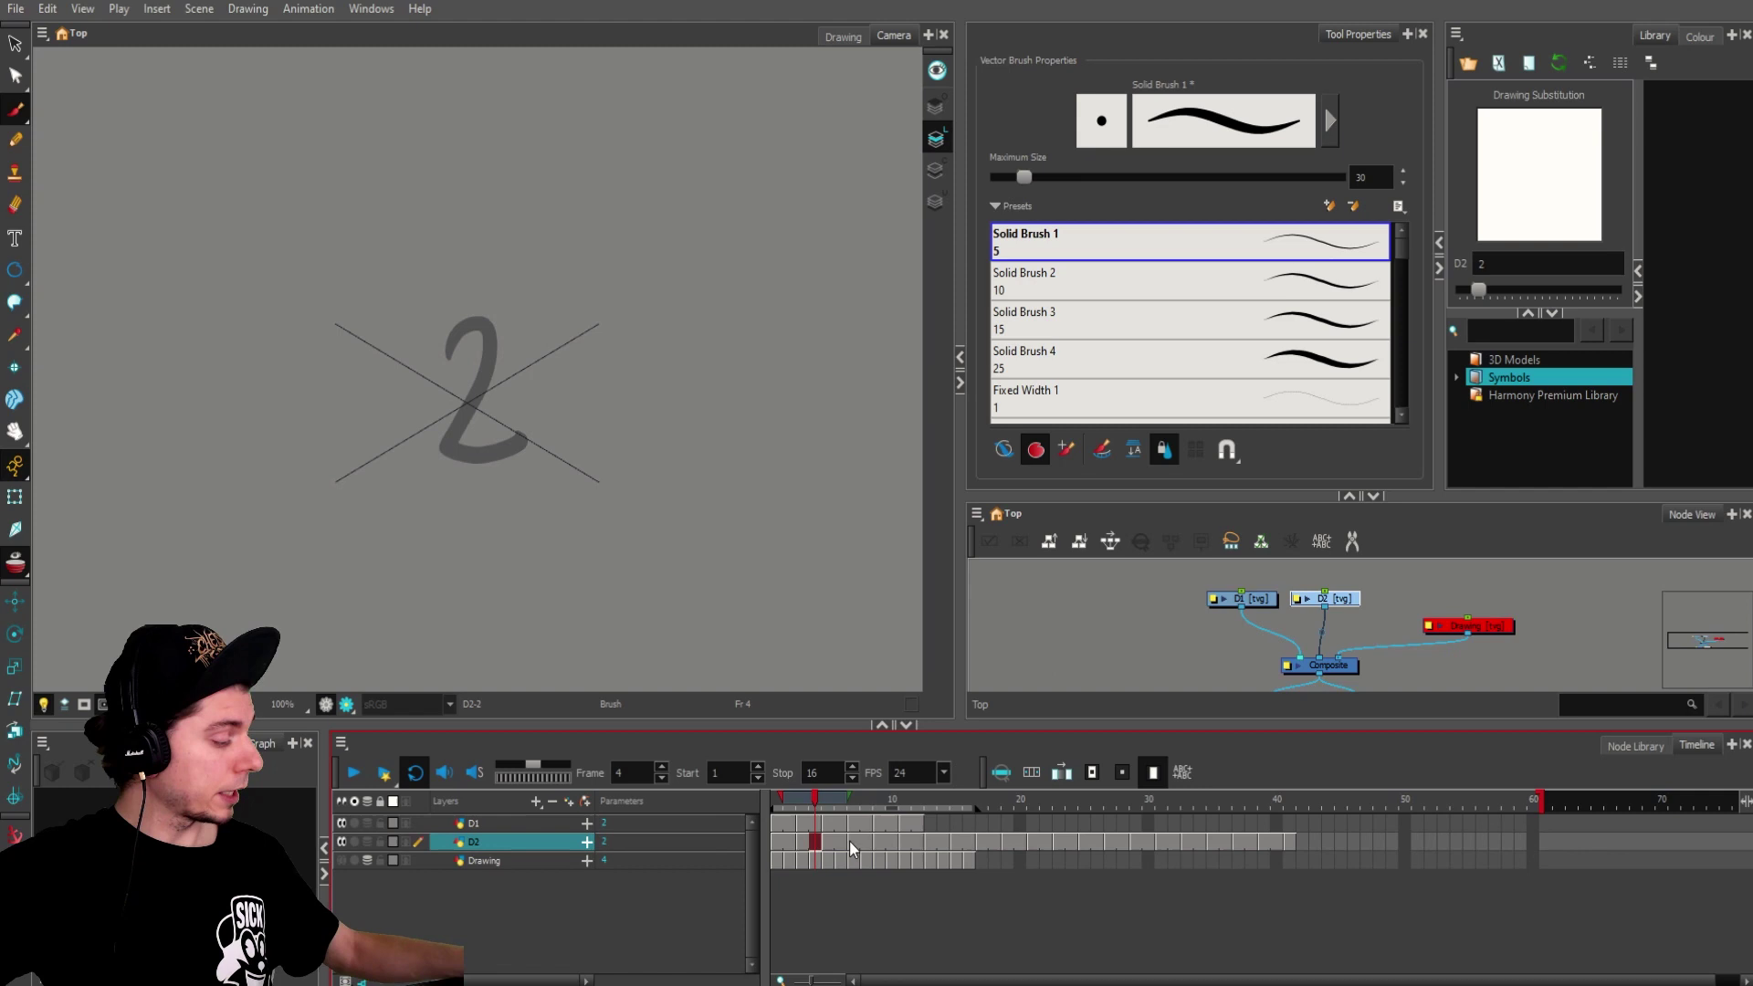
key(period)
key(period)
key(period)
key(period)
key(period)
key(period)
key(period)
key(period)
key(period)
key(period)
key(period)
key(period)
key(period)
key(period)
key(period)
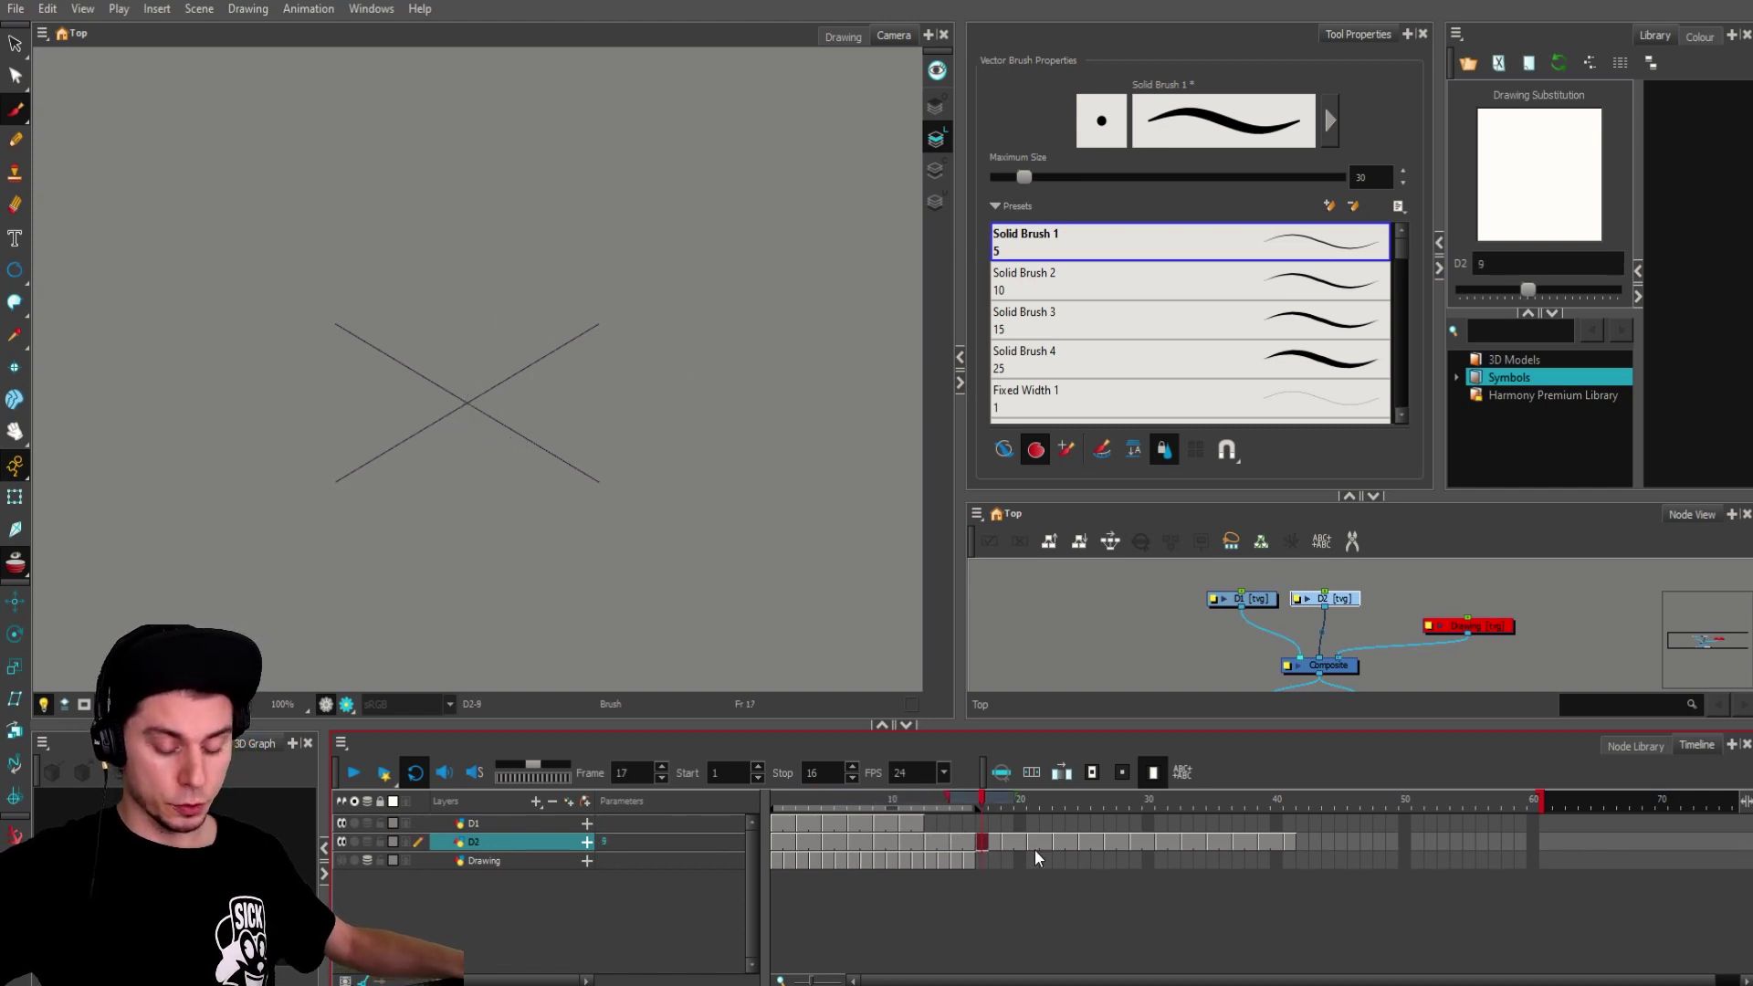
key(Return)
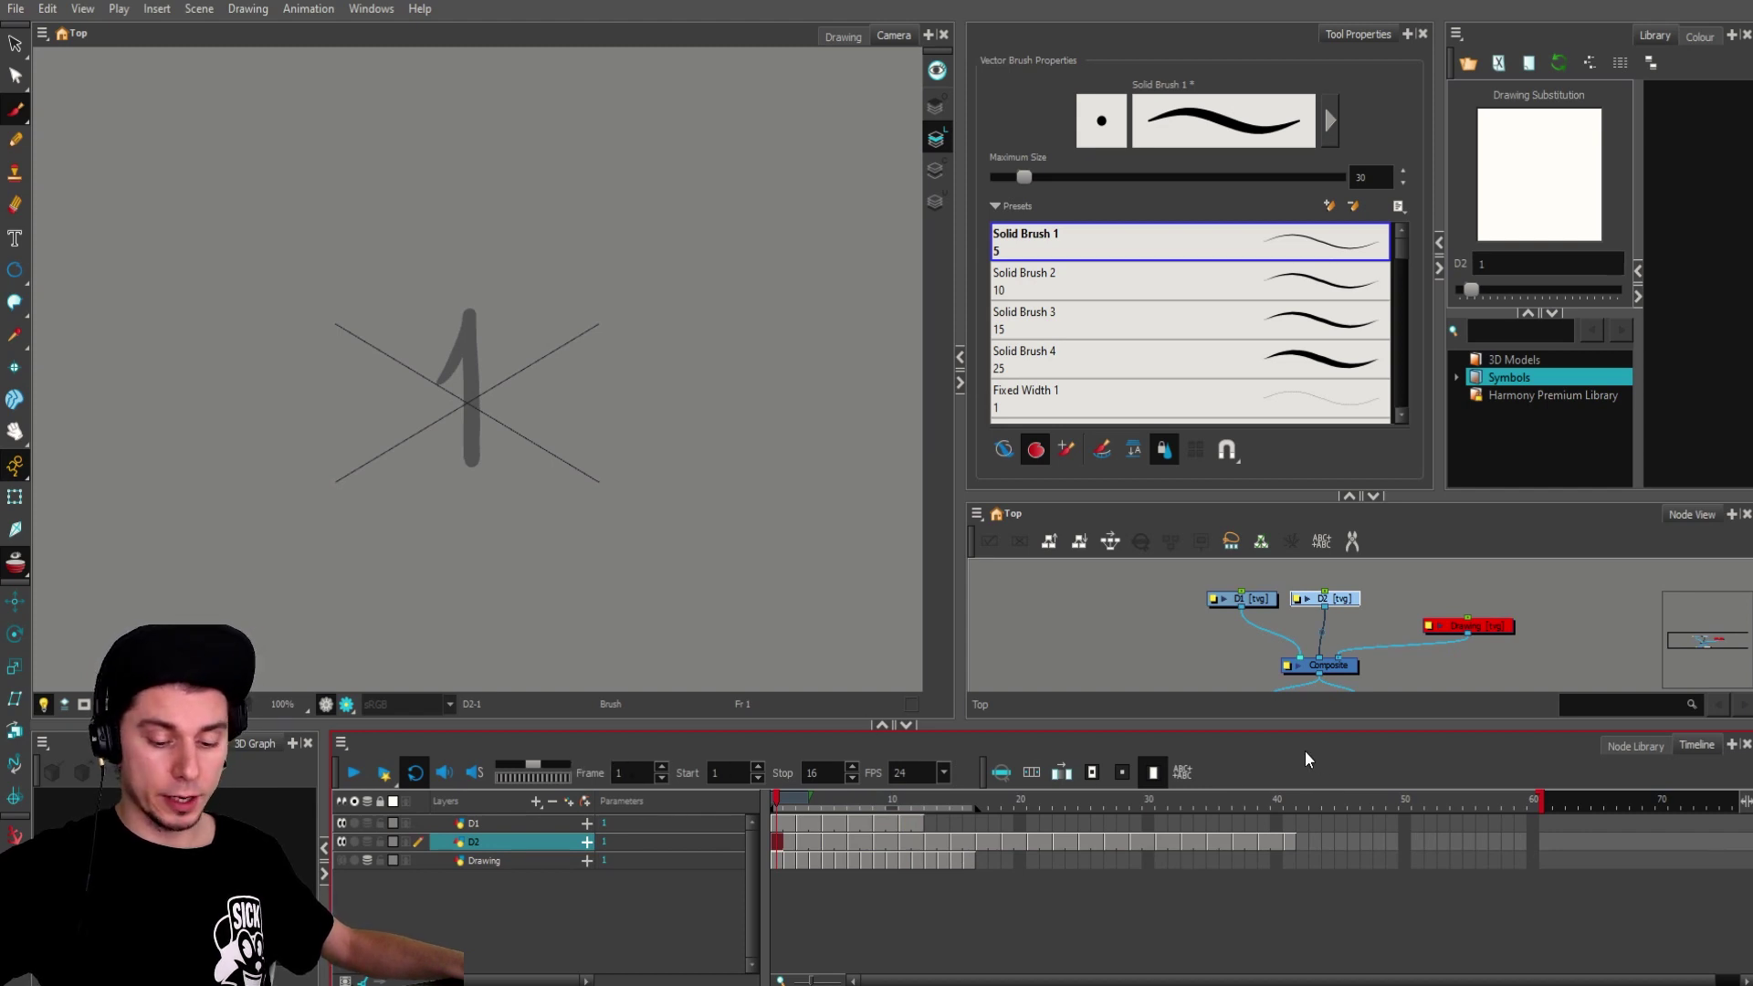
Step: Show the Mark Drawing tools and mark D2's drawings at frames 1 and 25 as key and frame 15 as breakdown
right_click(1247, 770)
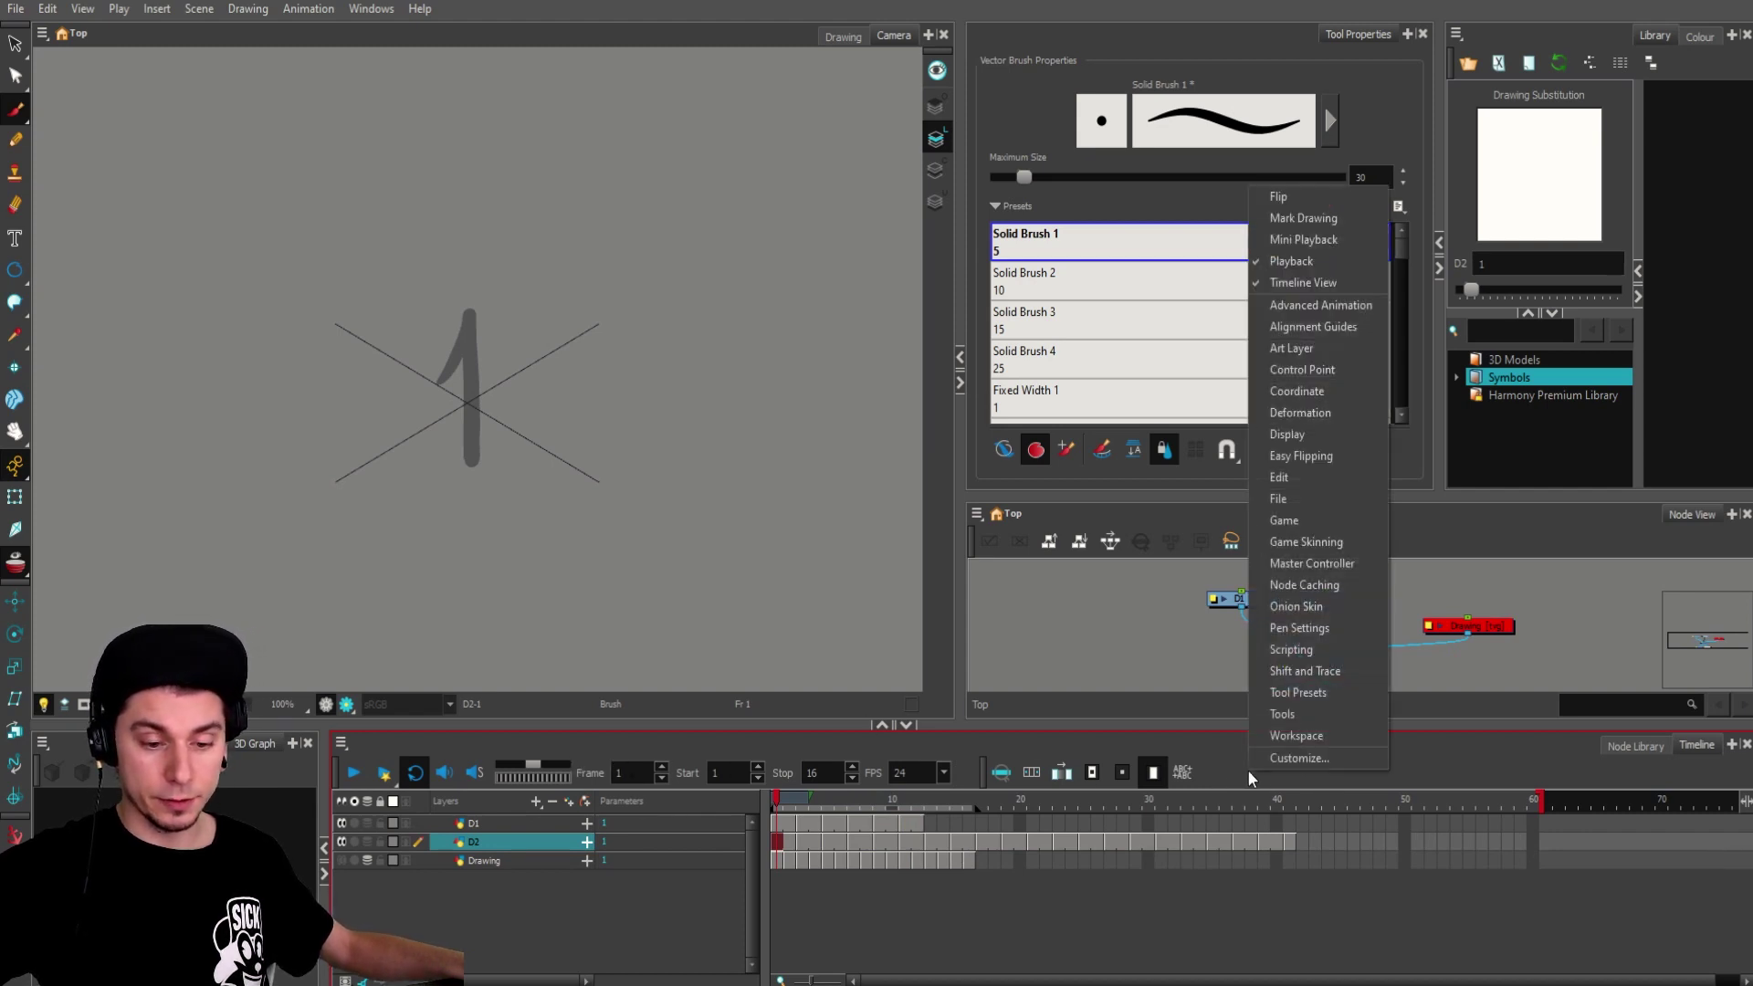
click(1335, 218)
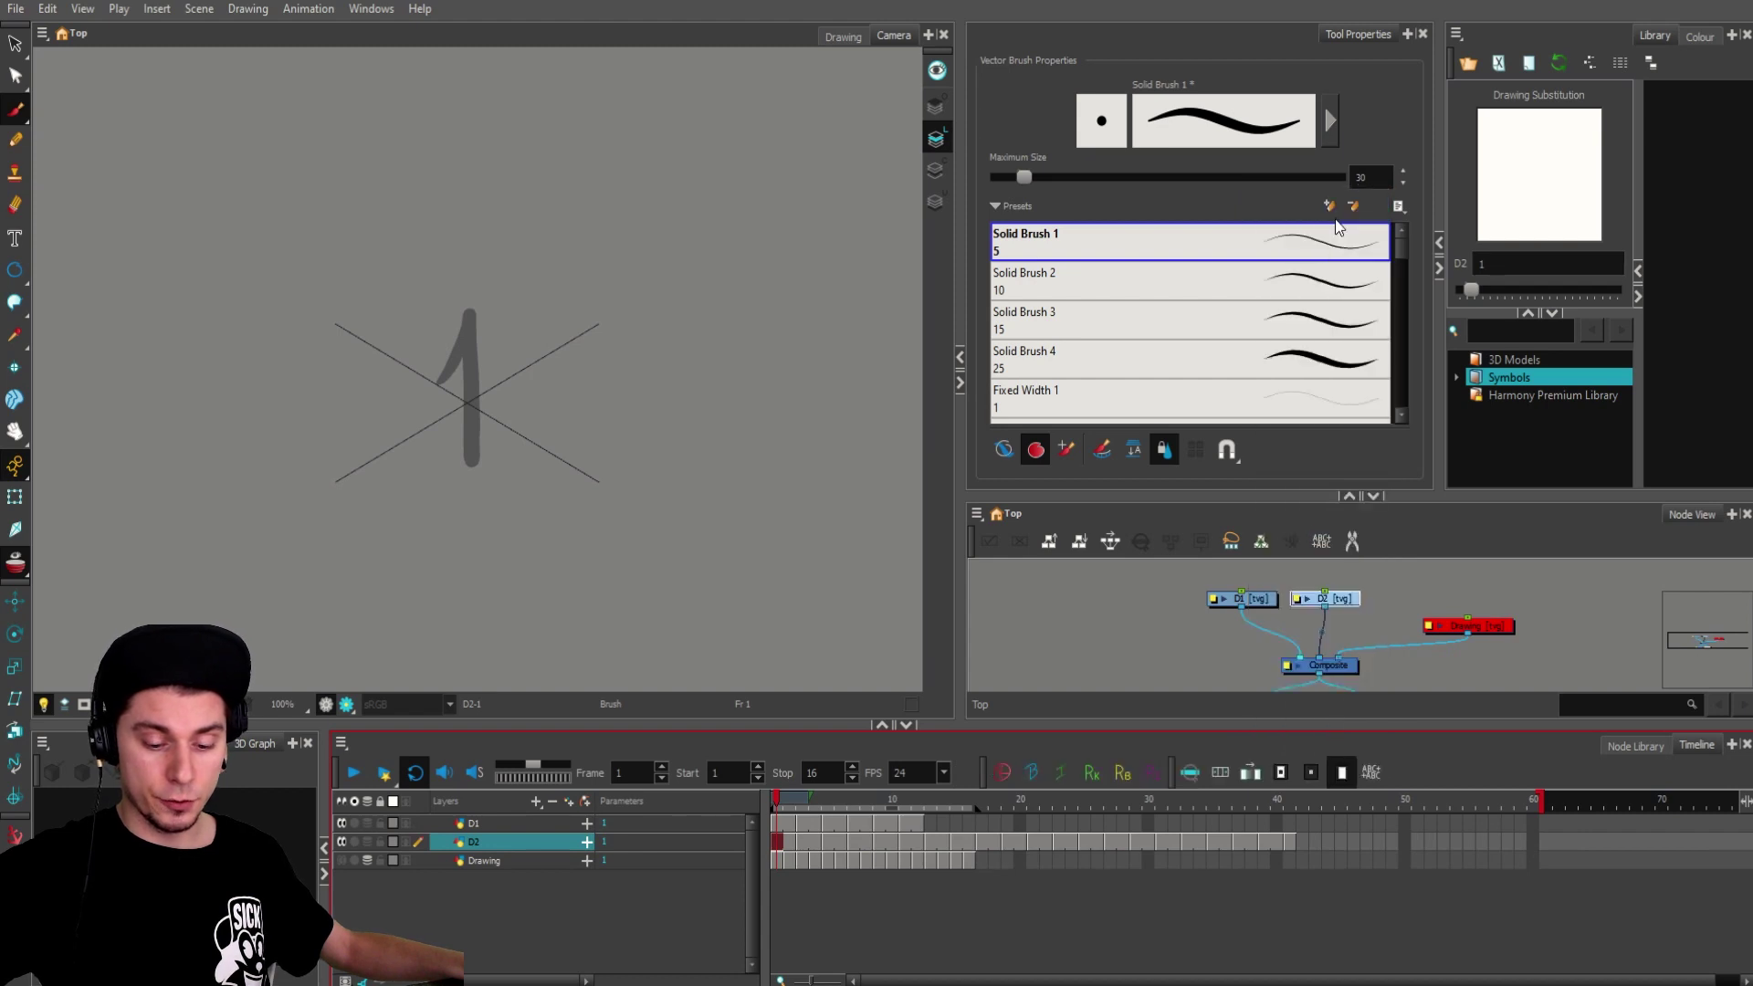
click(1001, 778)
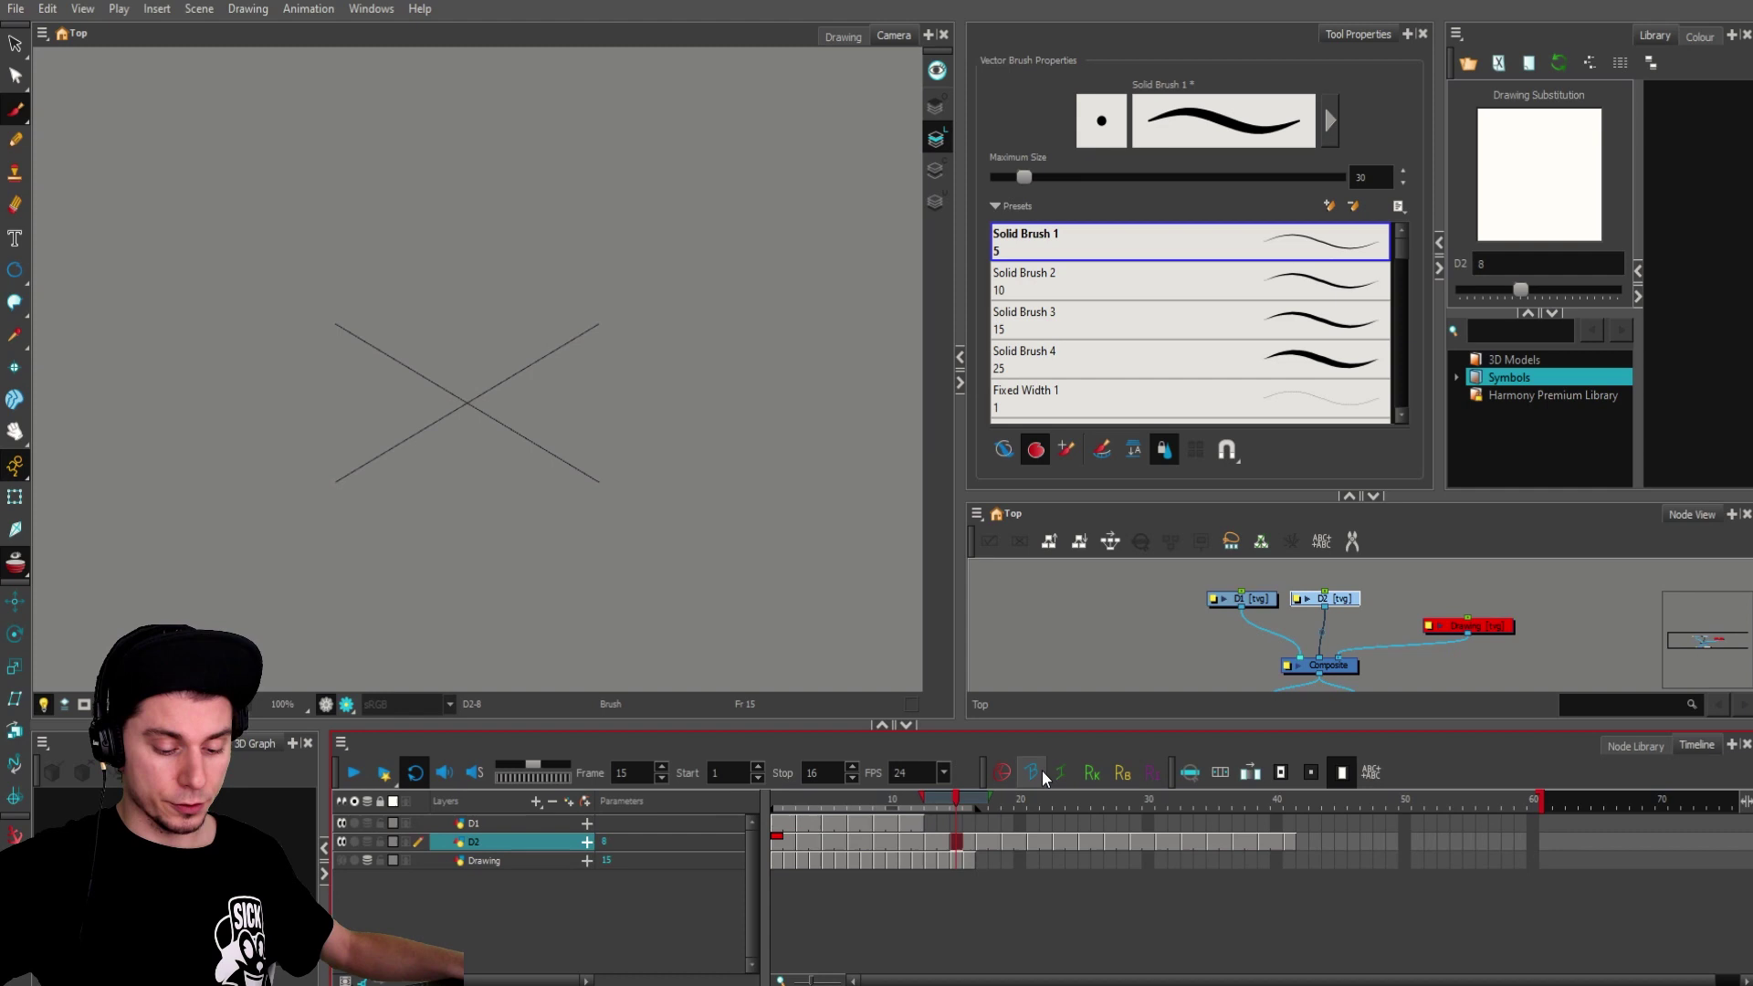
click(1083, 841)
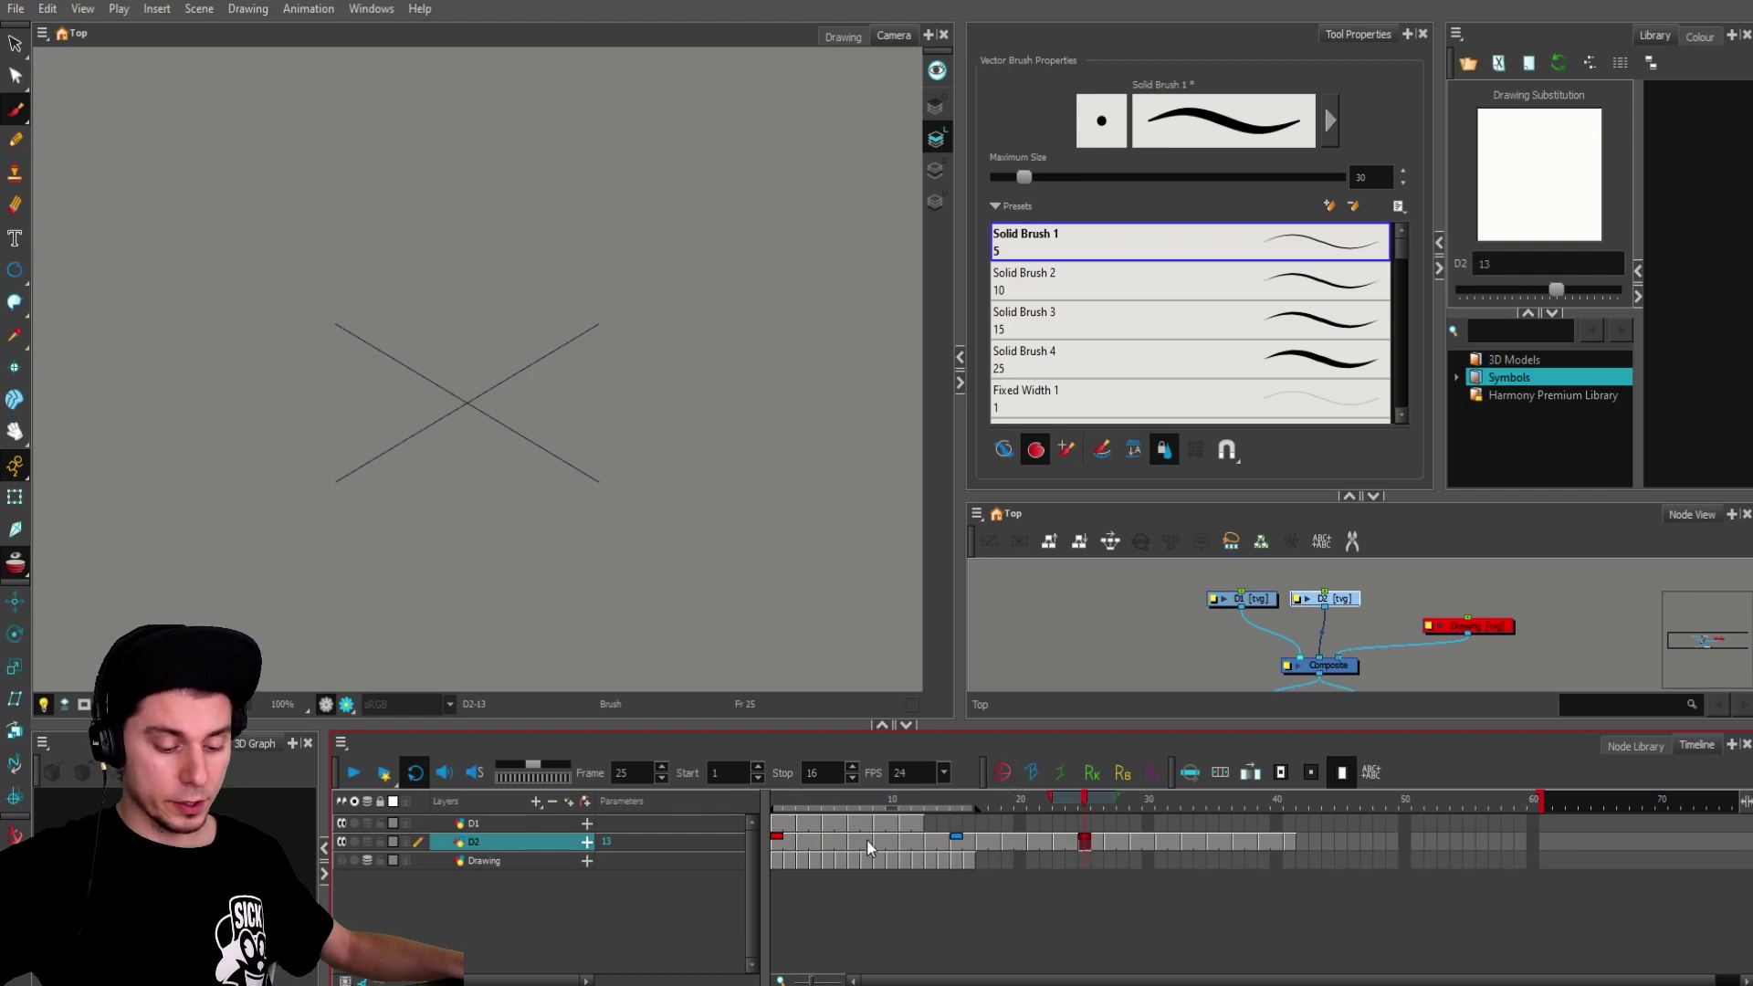
click(776, 841)
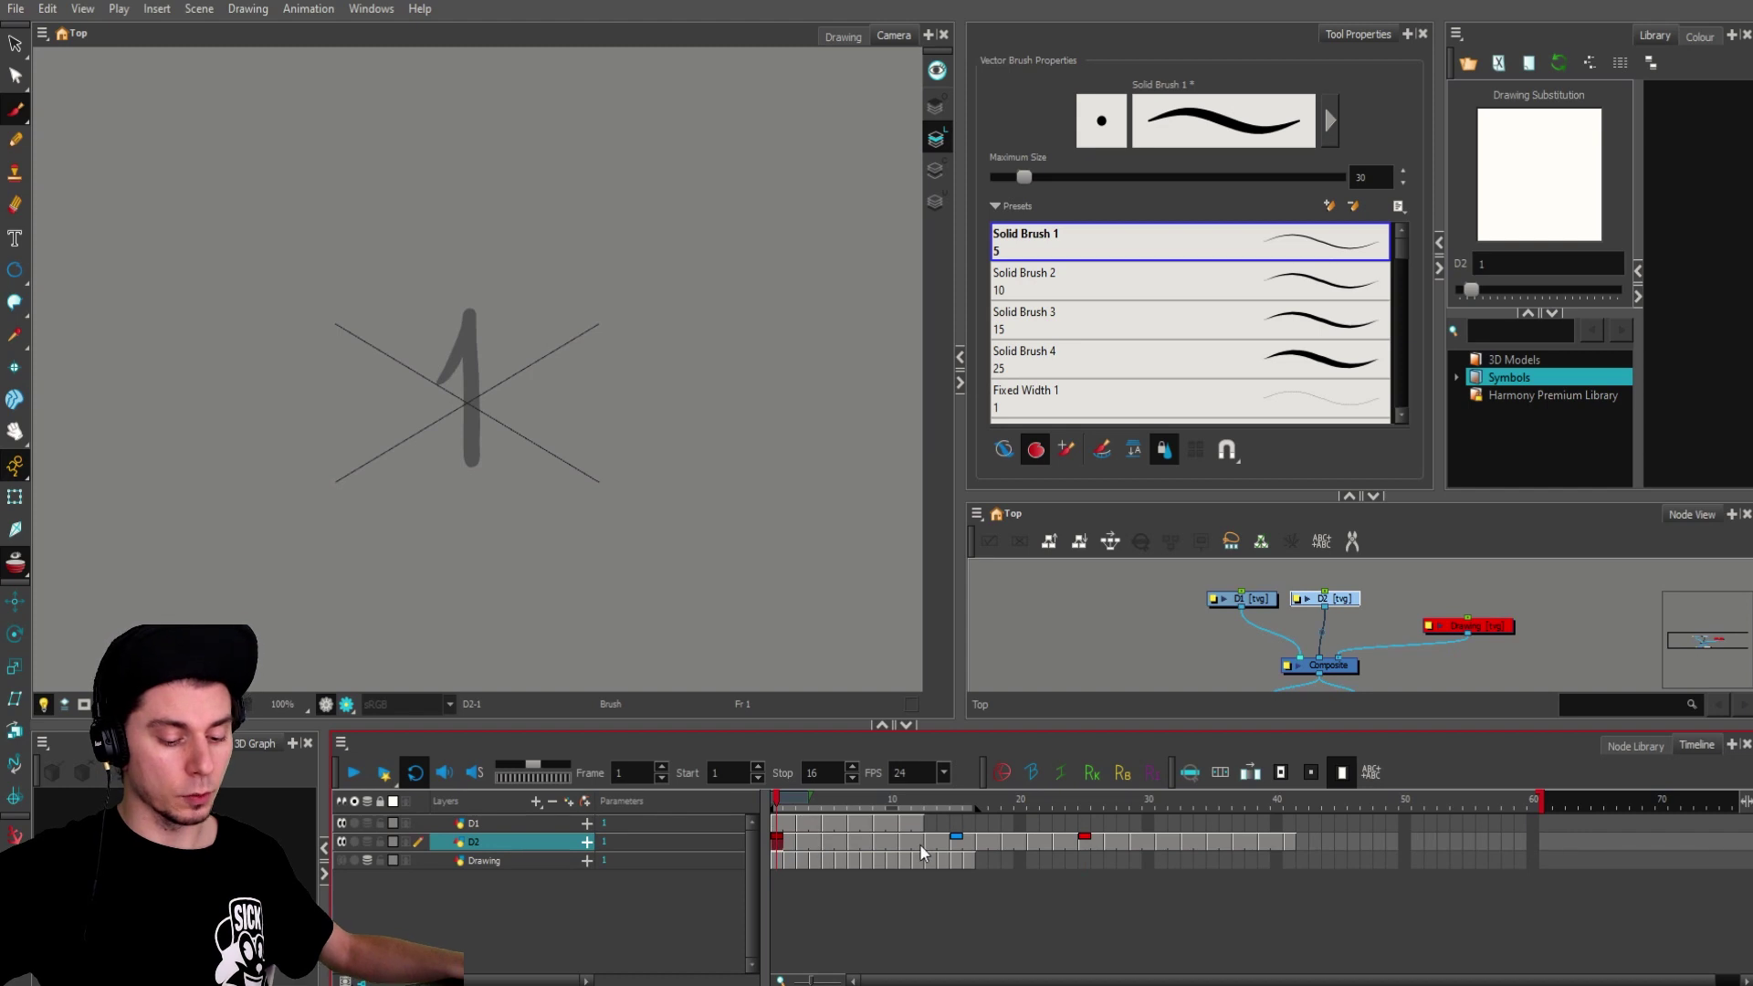
Step: Remove the drawing marks from D2 at frames 25, 15 and 1
click(1084, 841)
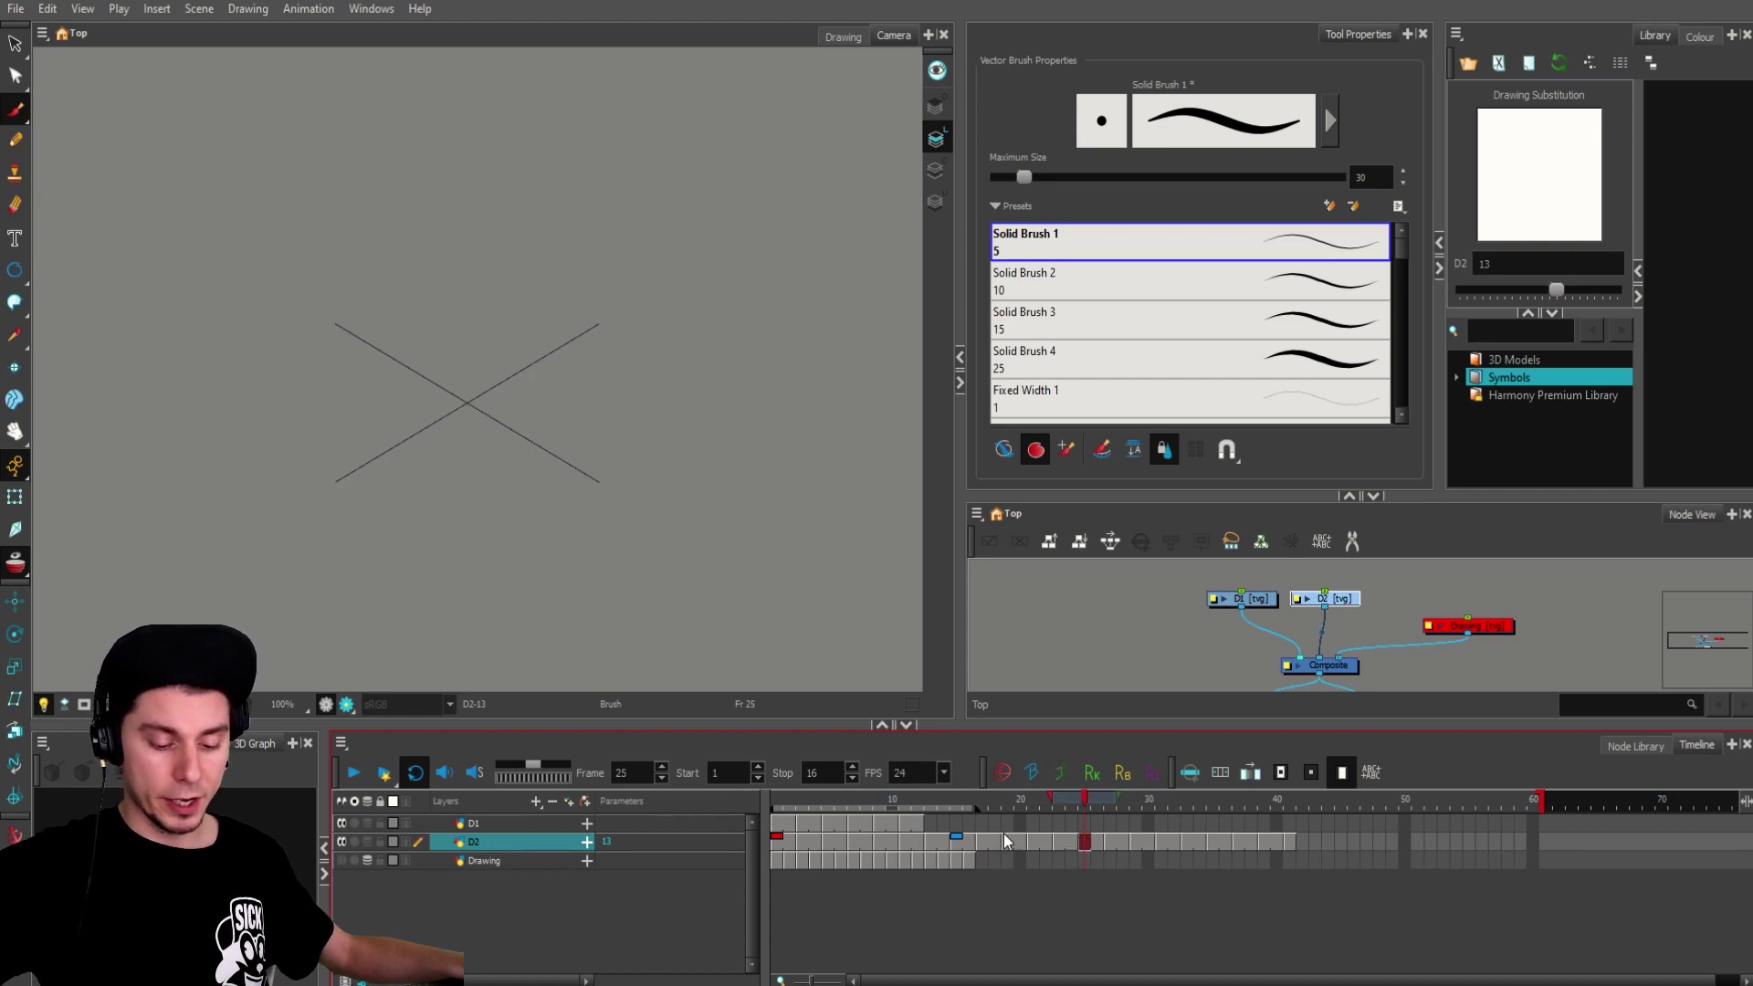
click(954, 842)
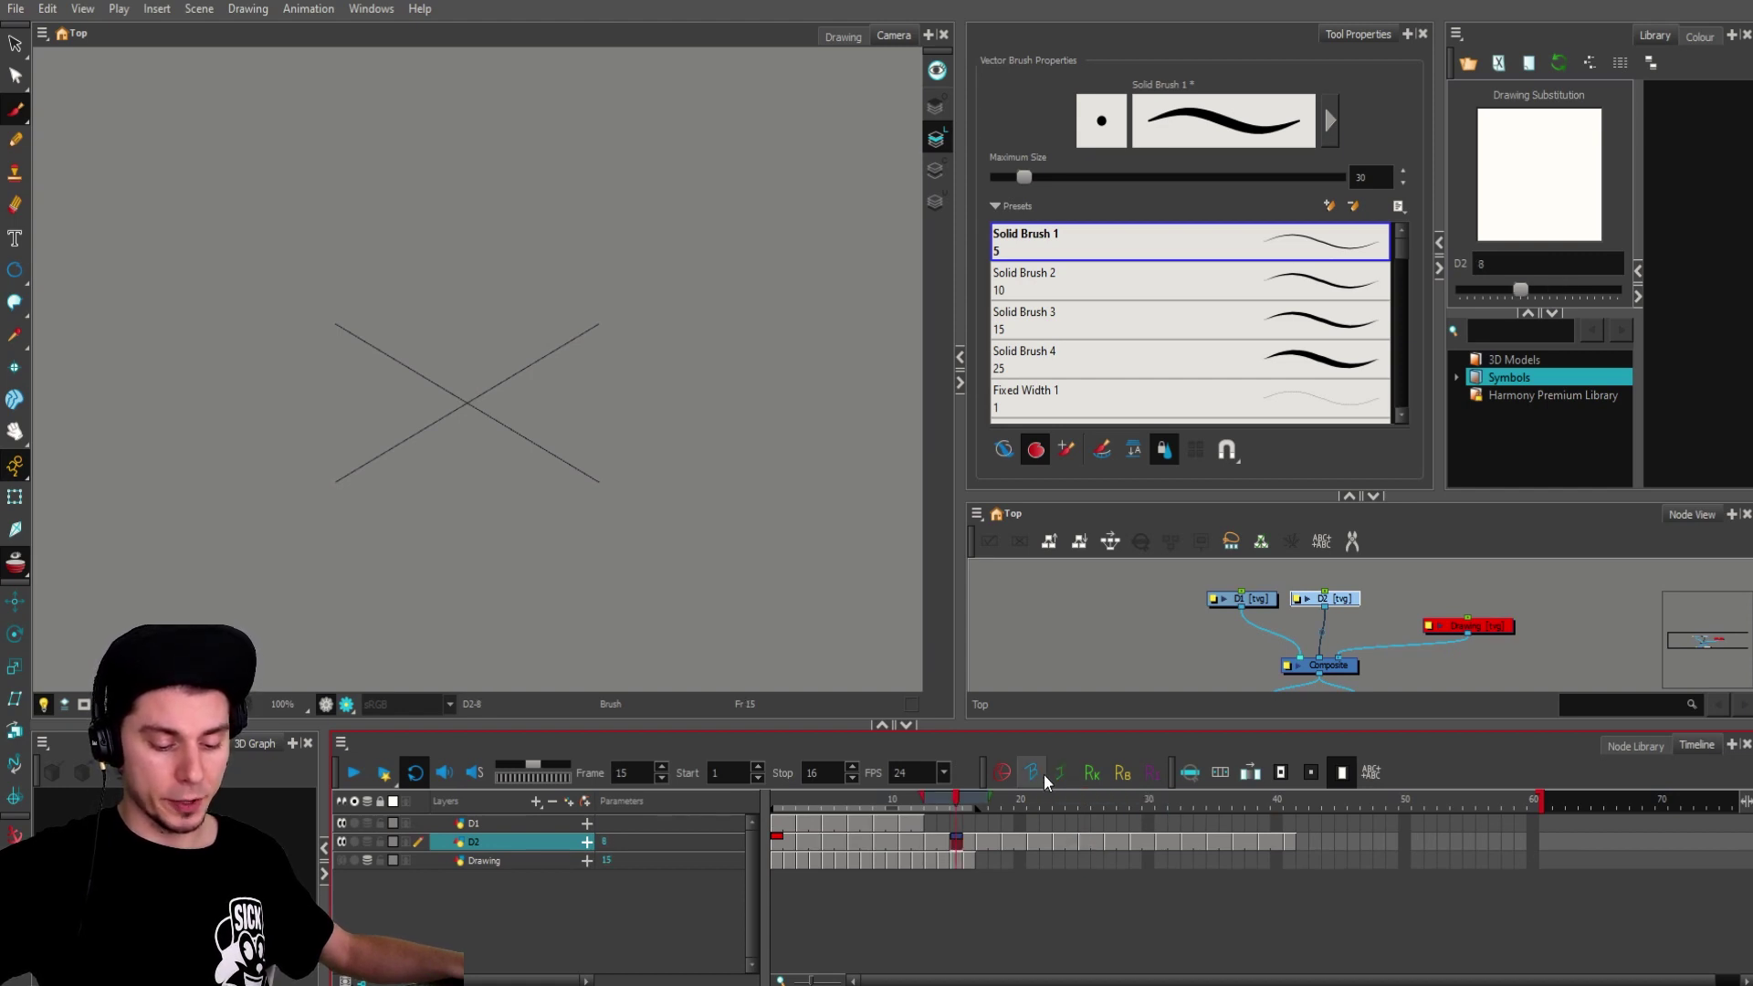
click(779, 841)
click(828, 841)
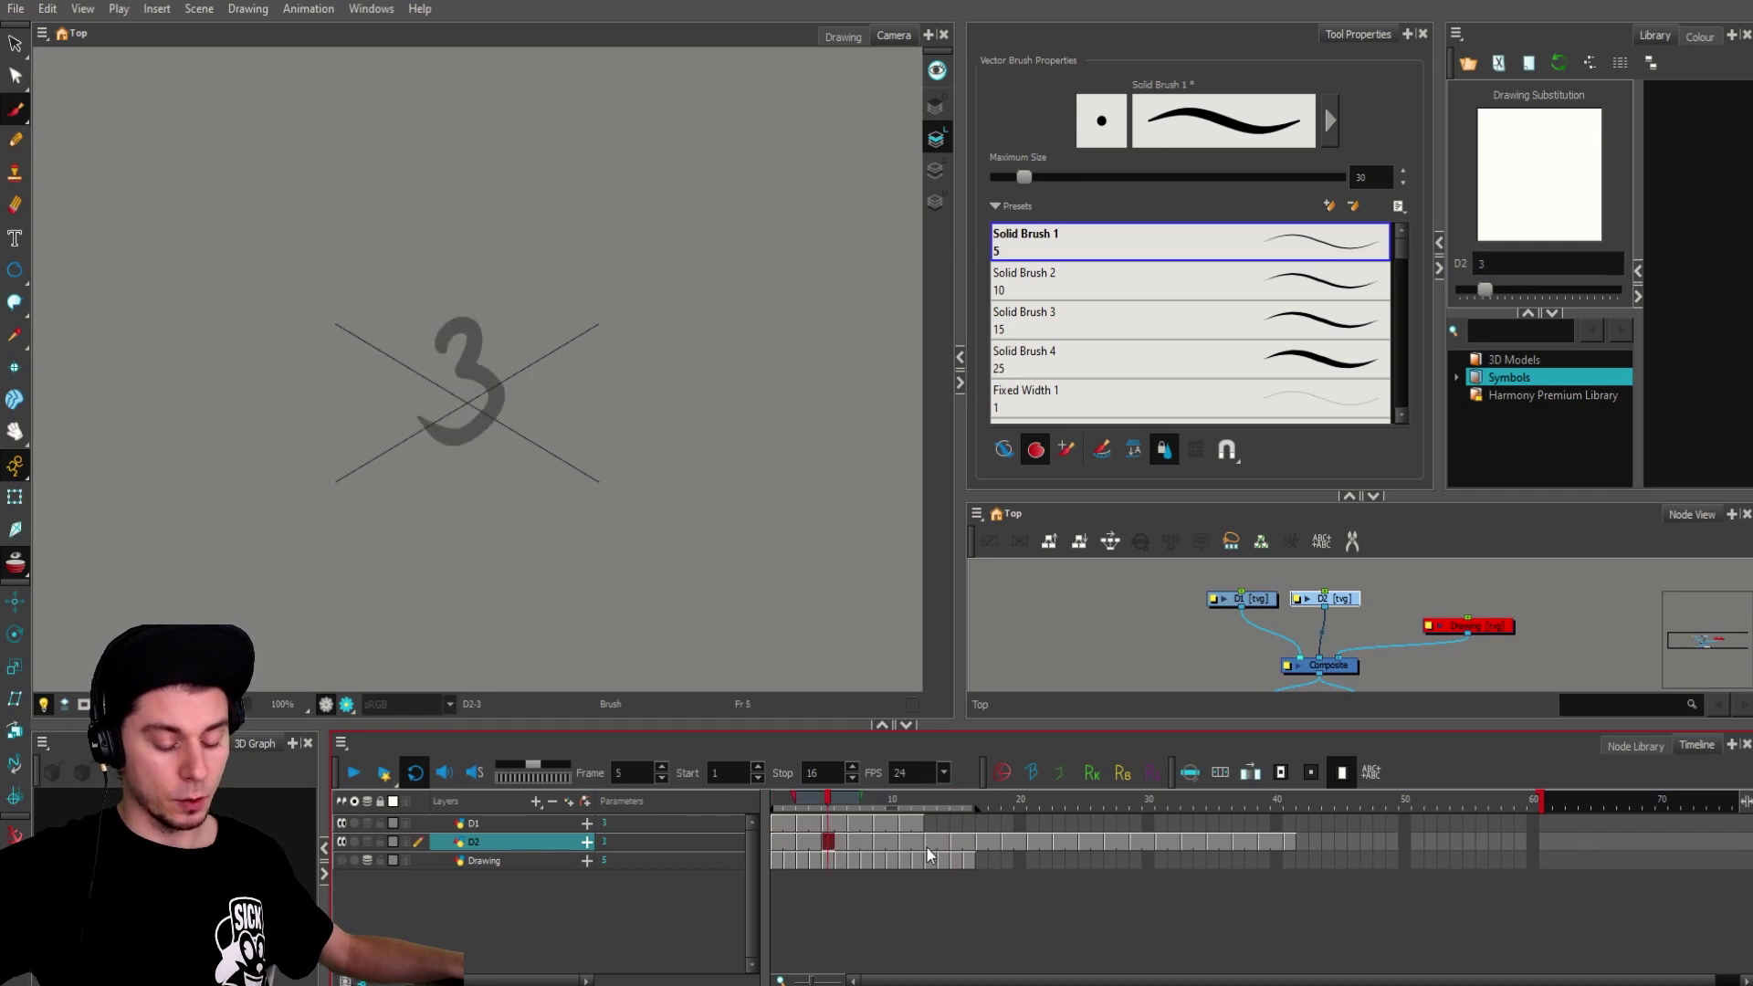
click(926, 845)
click(1011, 845)
Step: Brush a large 2 beside the 1 on D2's first drawing, and alternate between D1 and D2 at frame 1
click(777, 836)
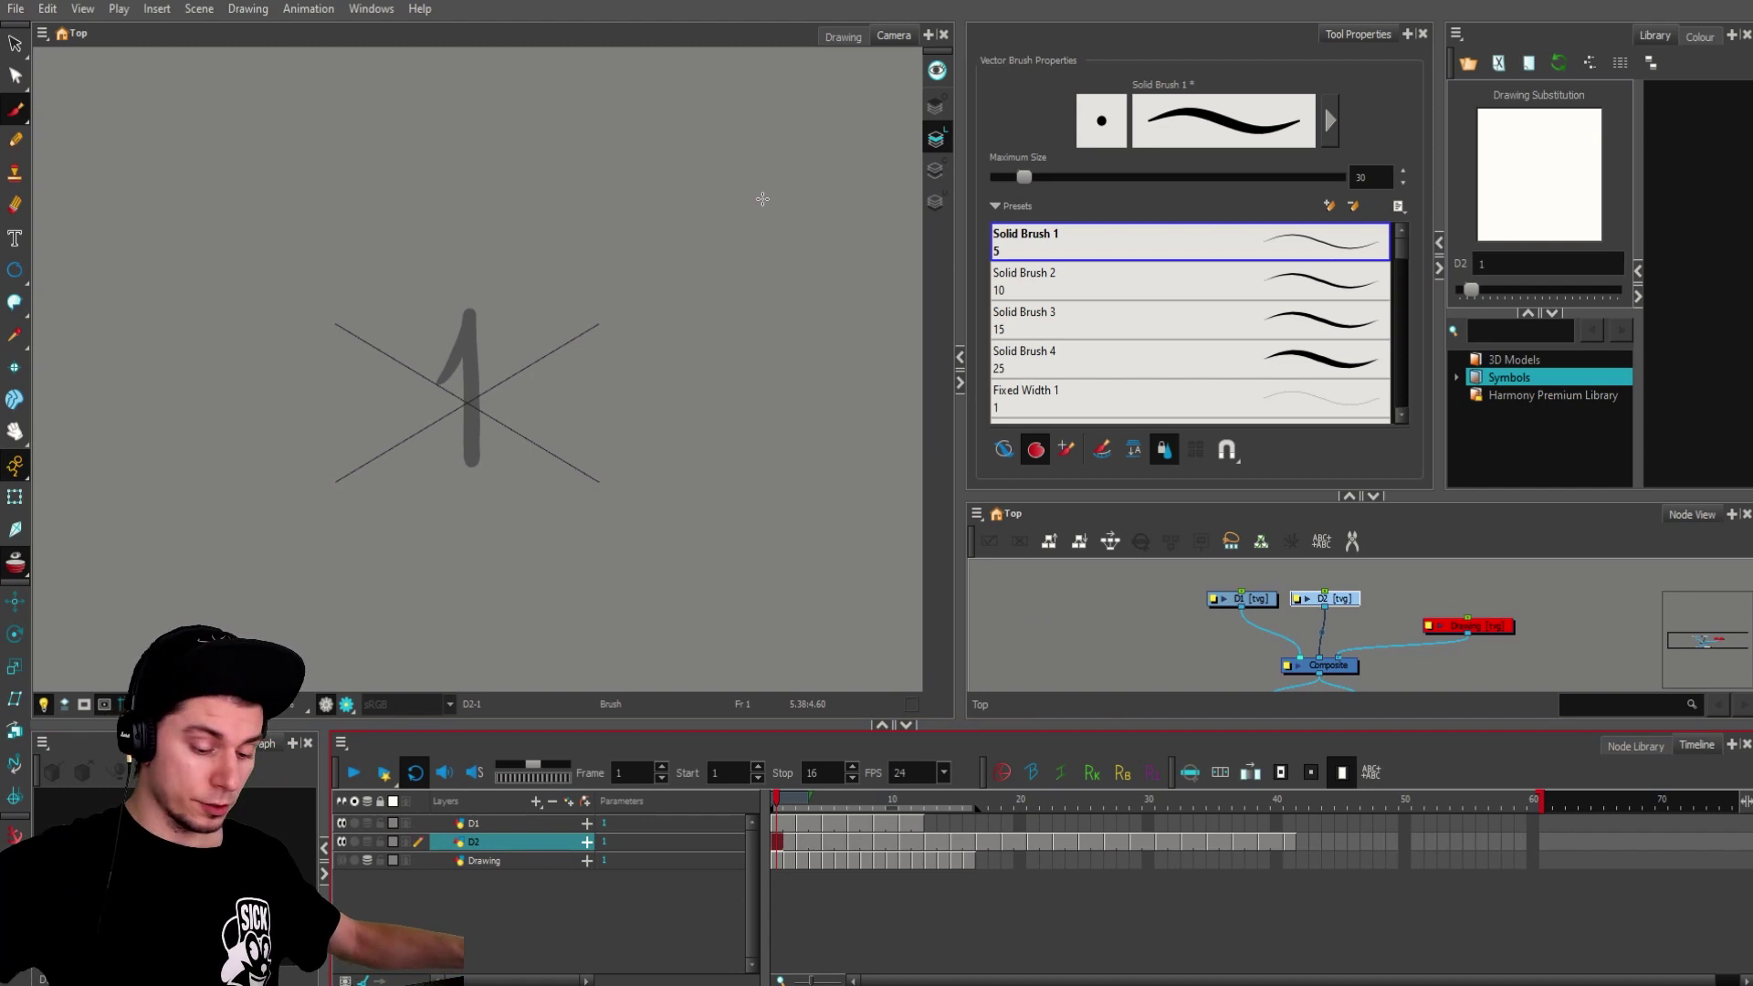
mouse_move(577, 342)
mouse_down()
mouse_move(571, 429)
mouse_move(659, 415)
mouse_up()
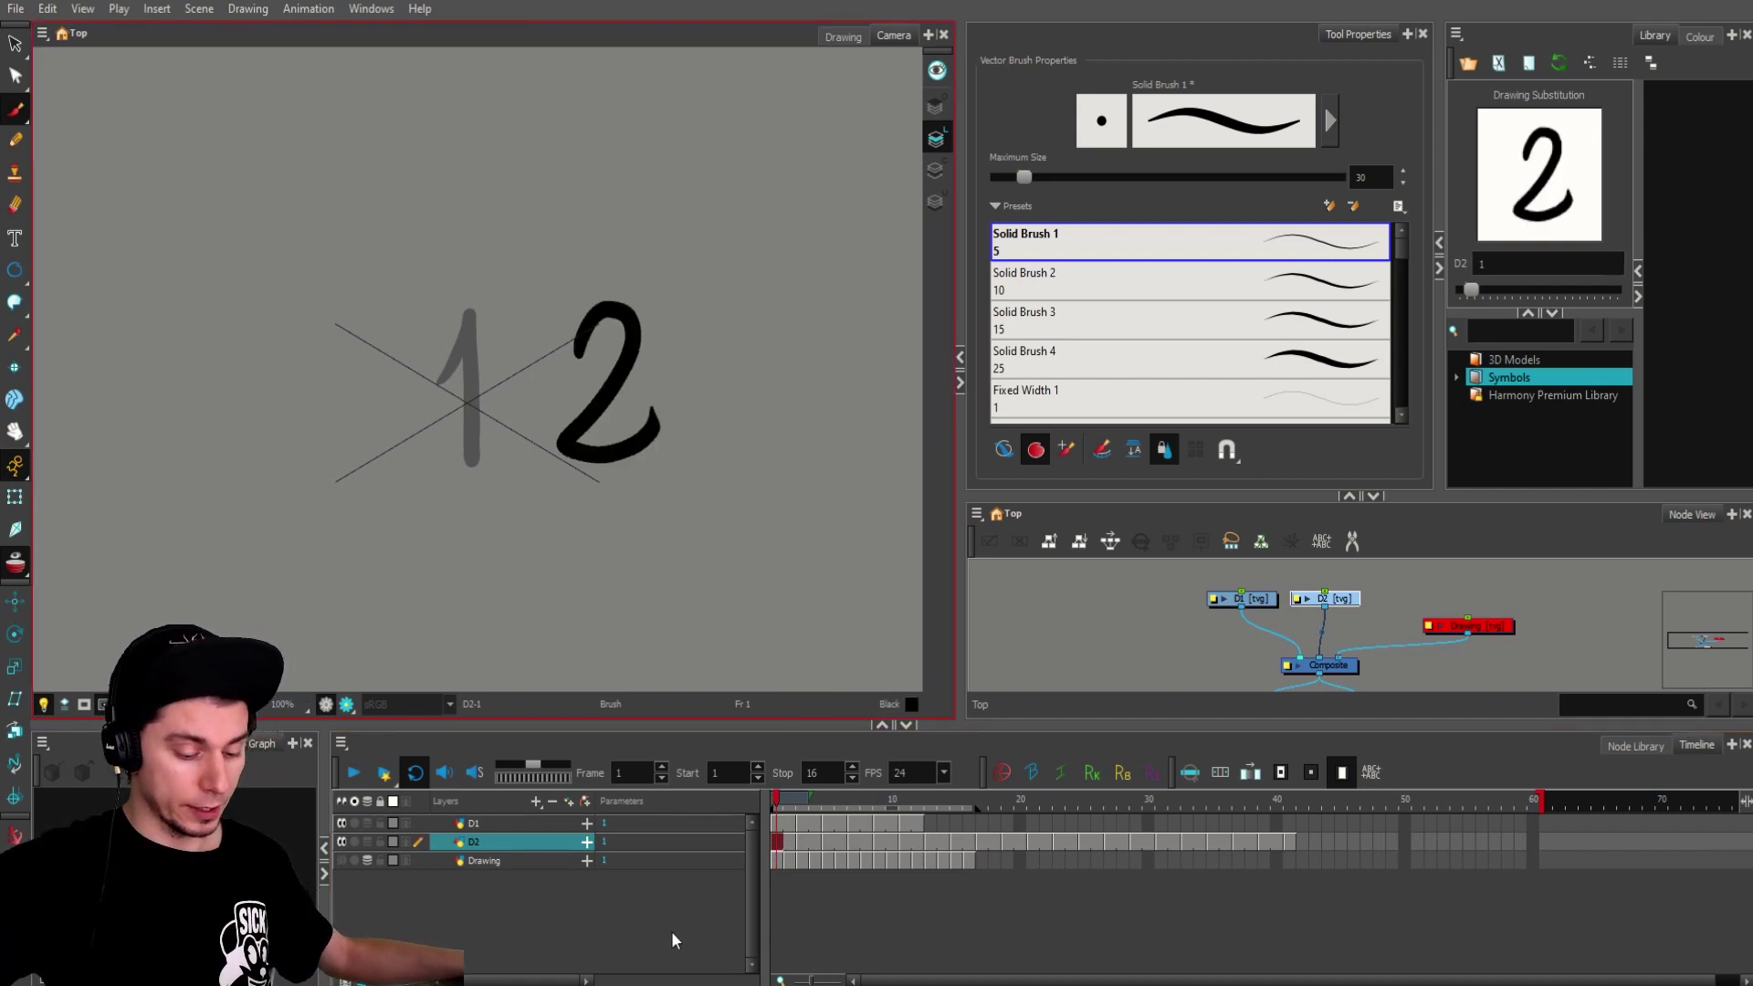
click(775, 824)
click(775, 836)
click(776, 824)
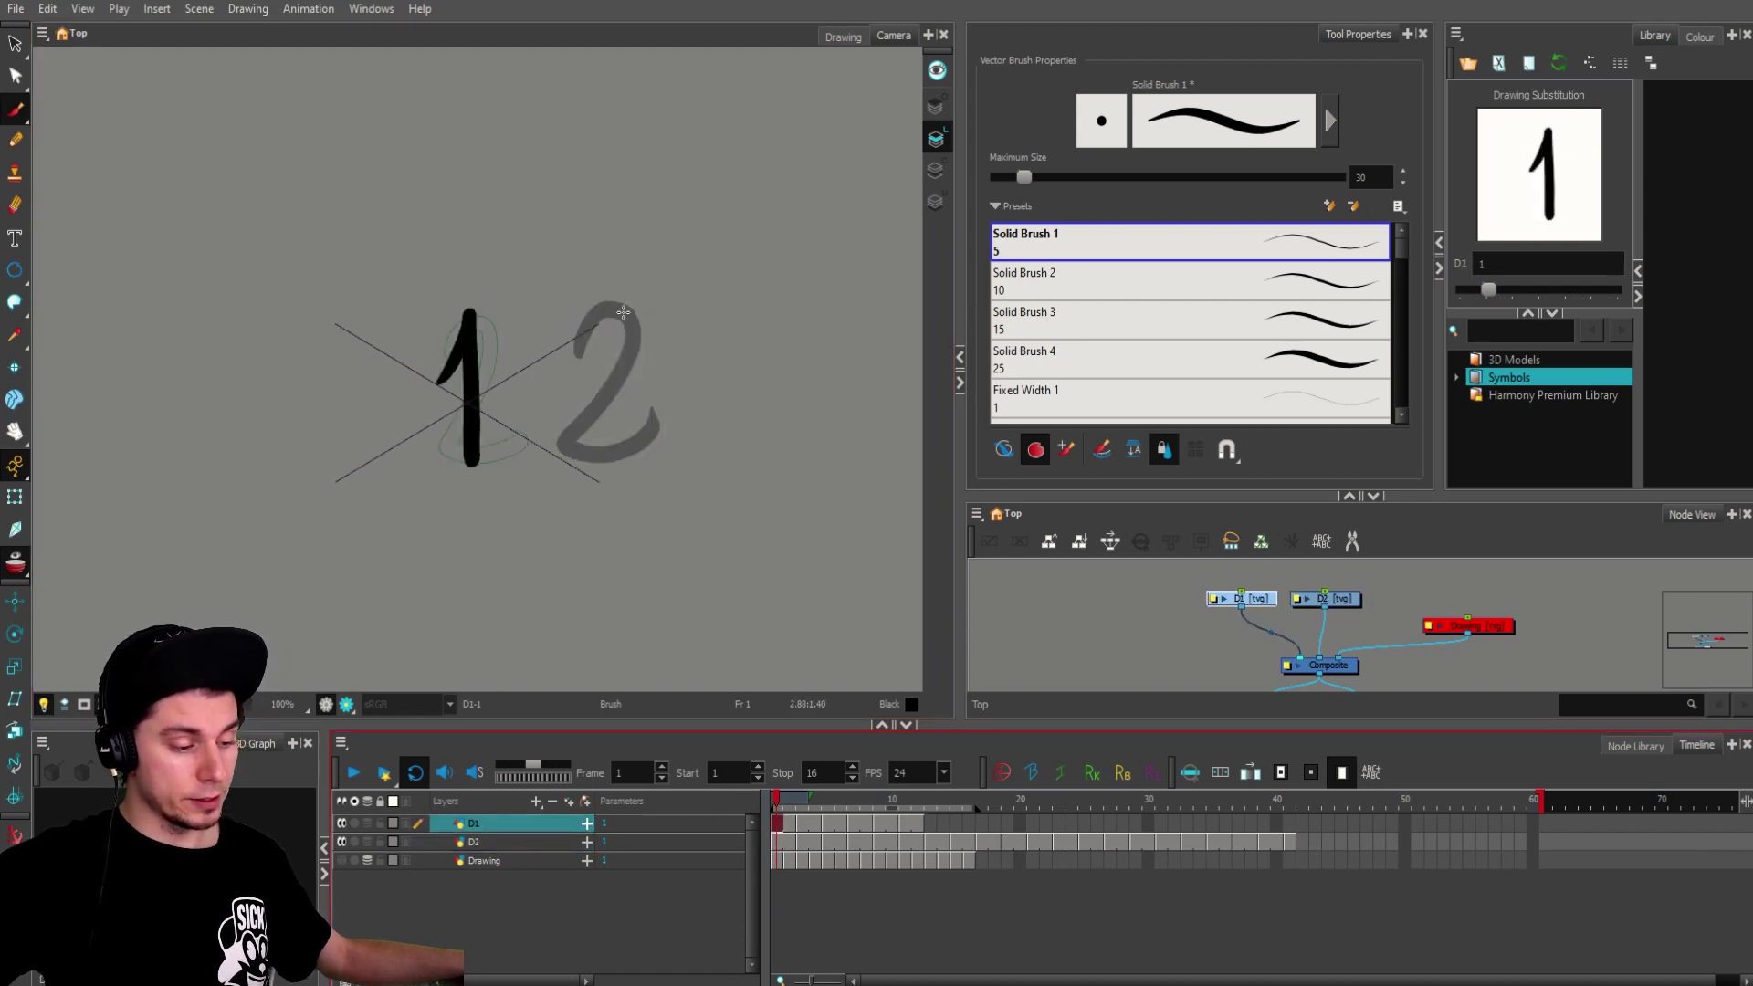
click(775, 840)
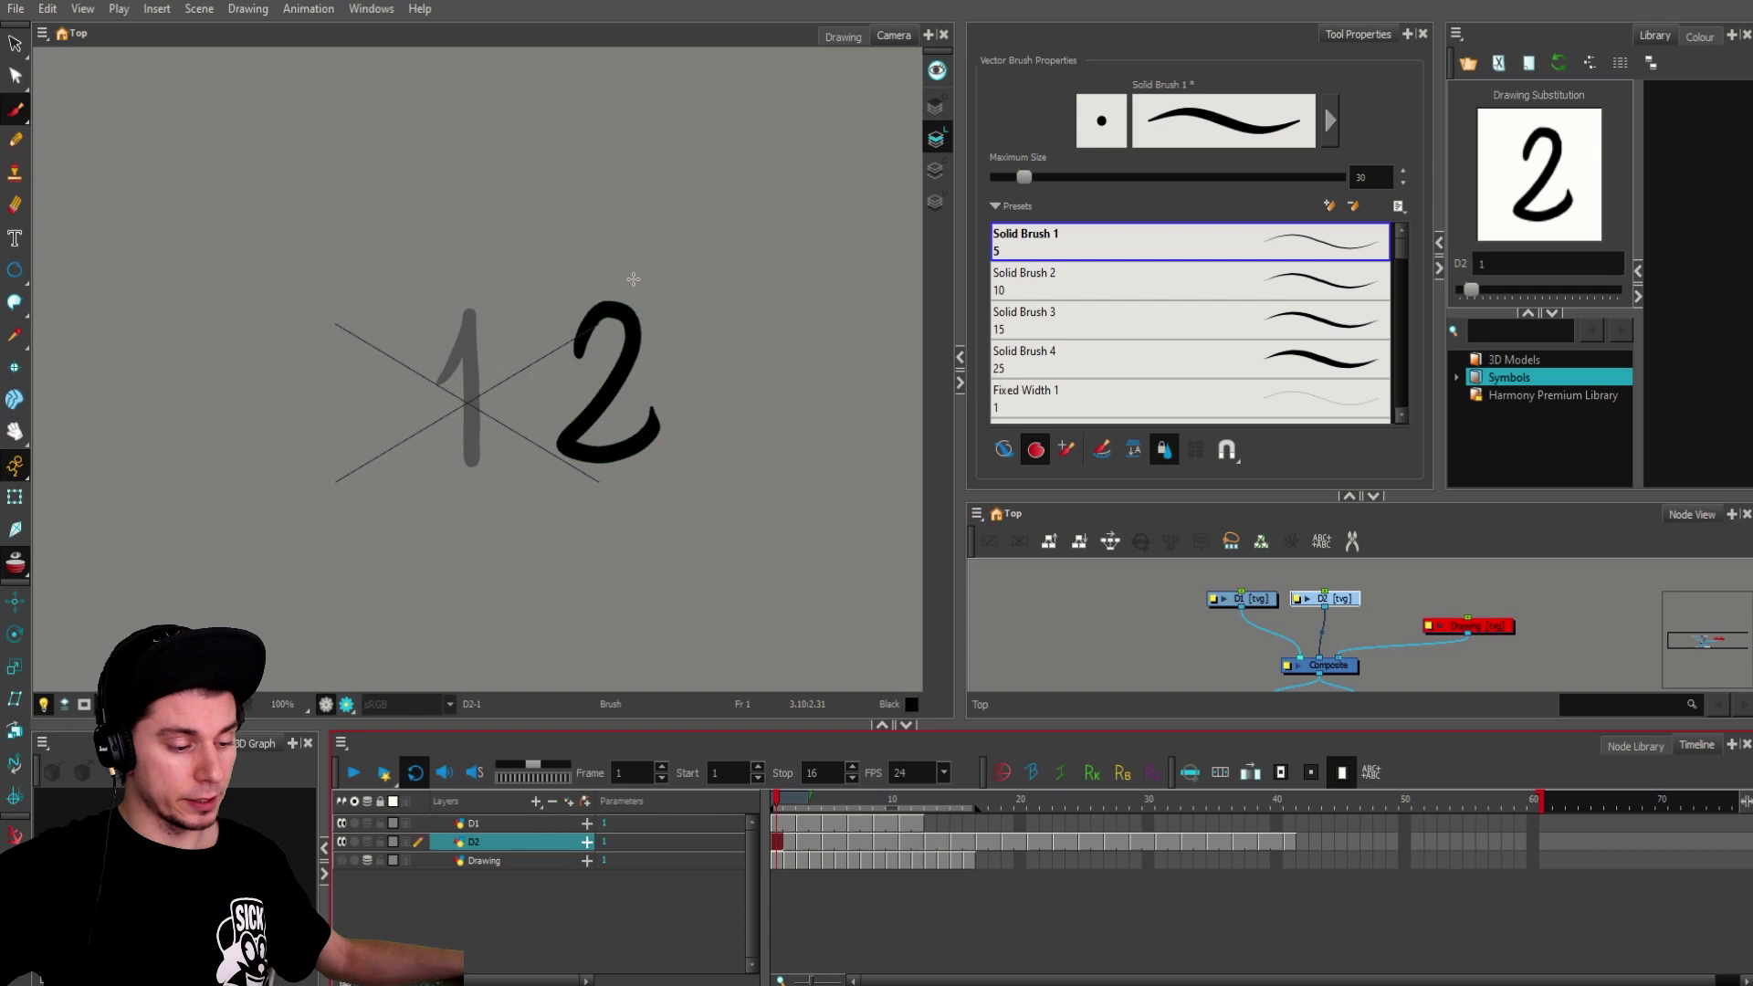
click(776, 824)
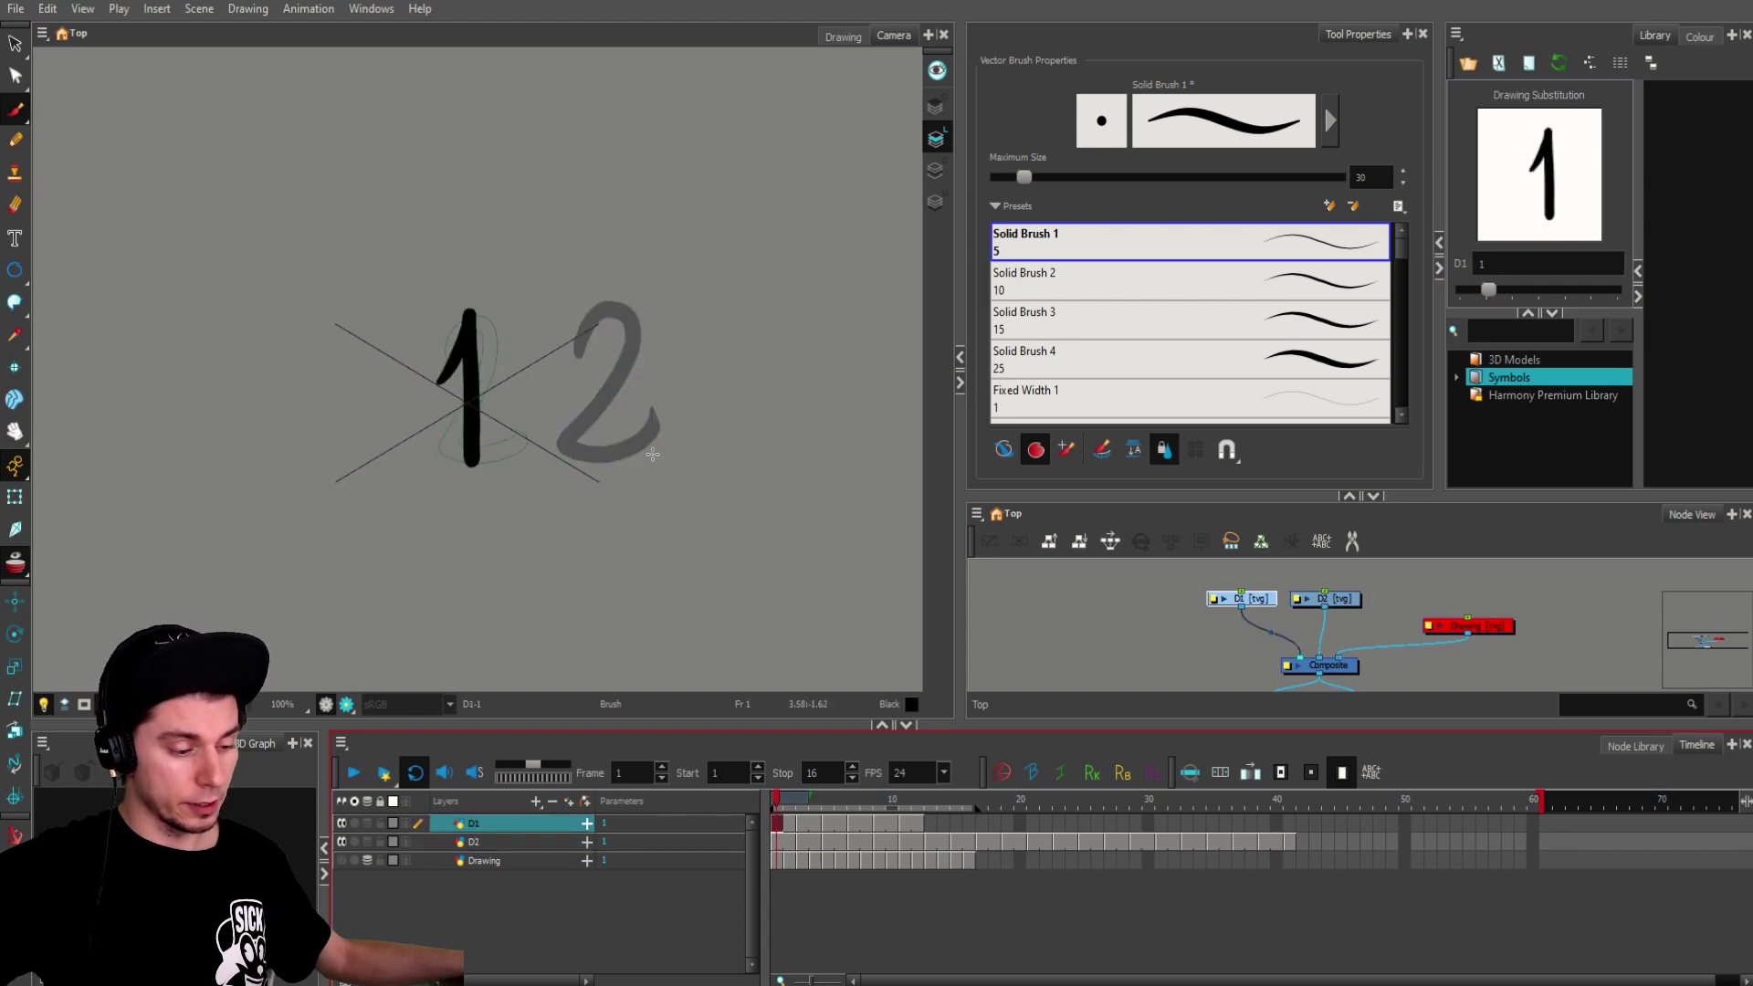
Step: Turn off the light table and alternate between D2 and D1 at frame 1, ending on D1
click(44, 705)
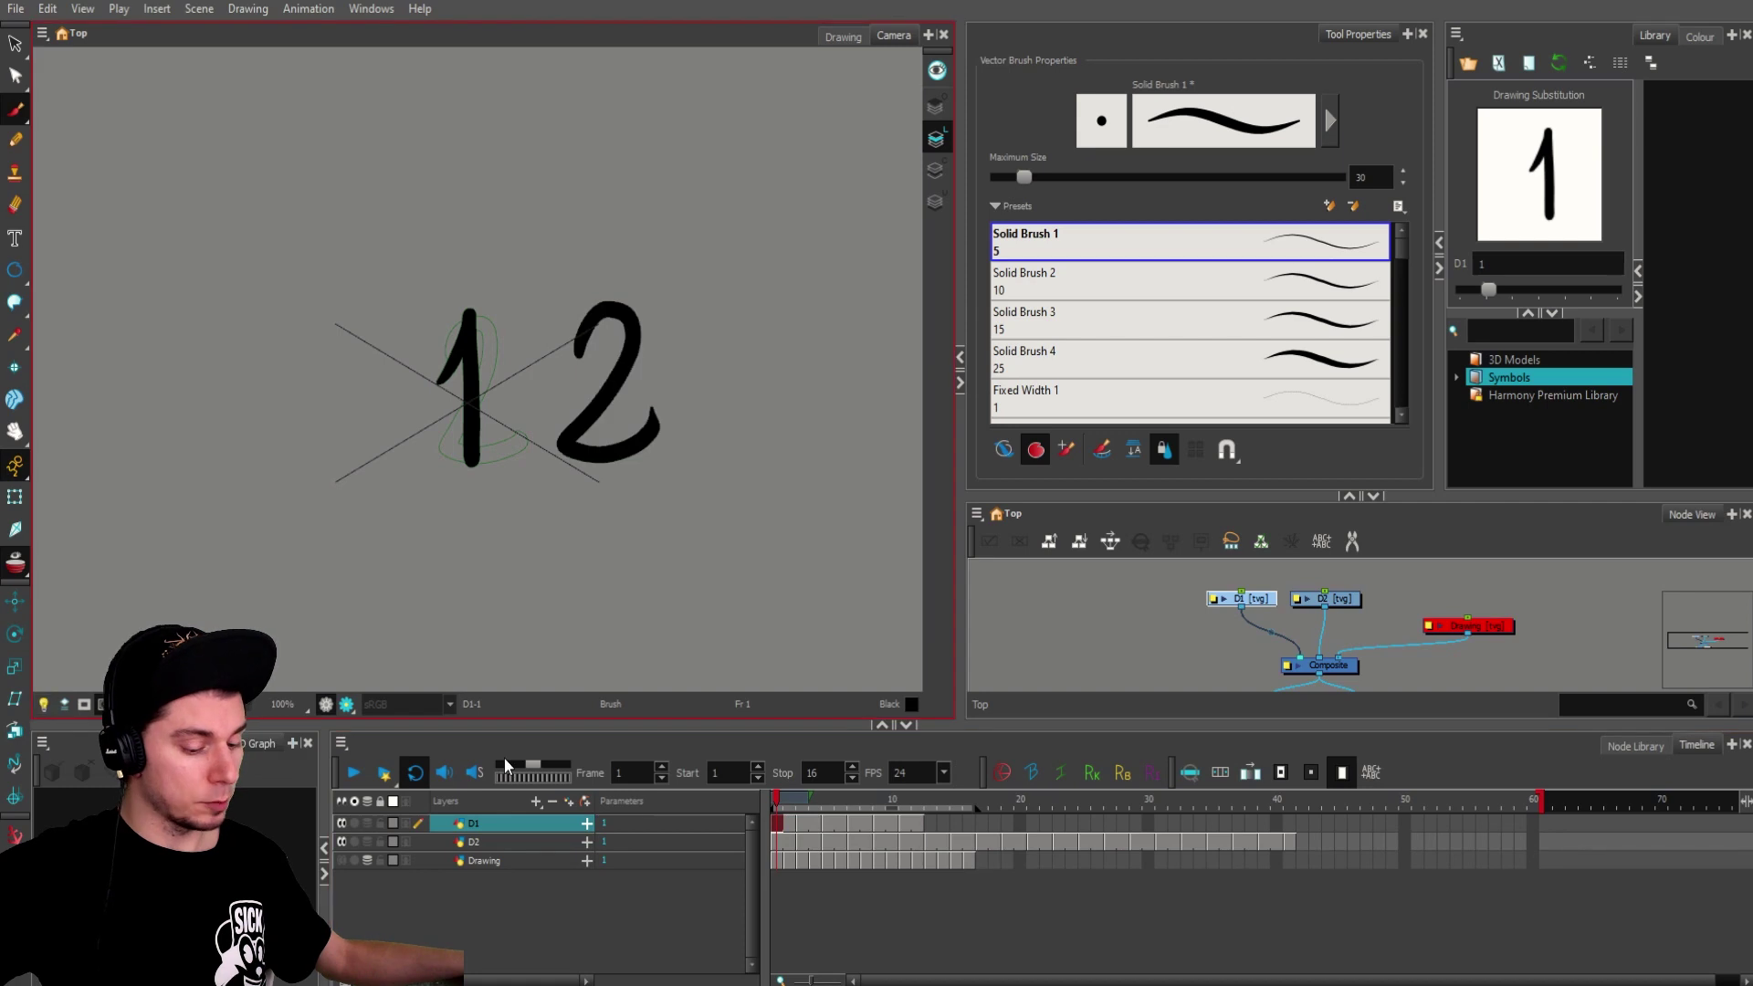
click(782, 838)
click(780, 826)
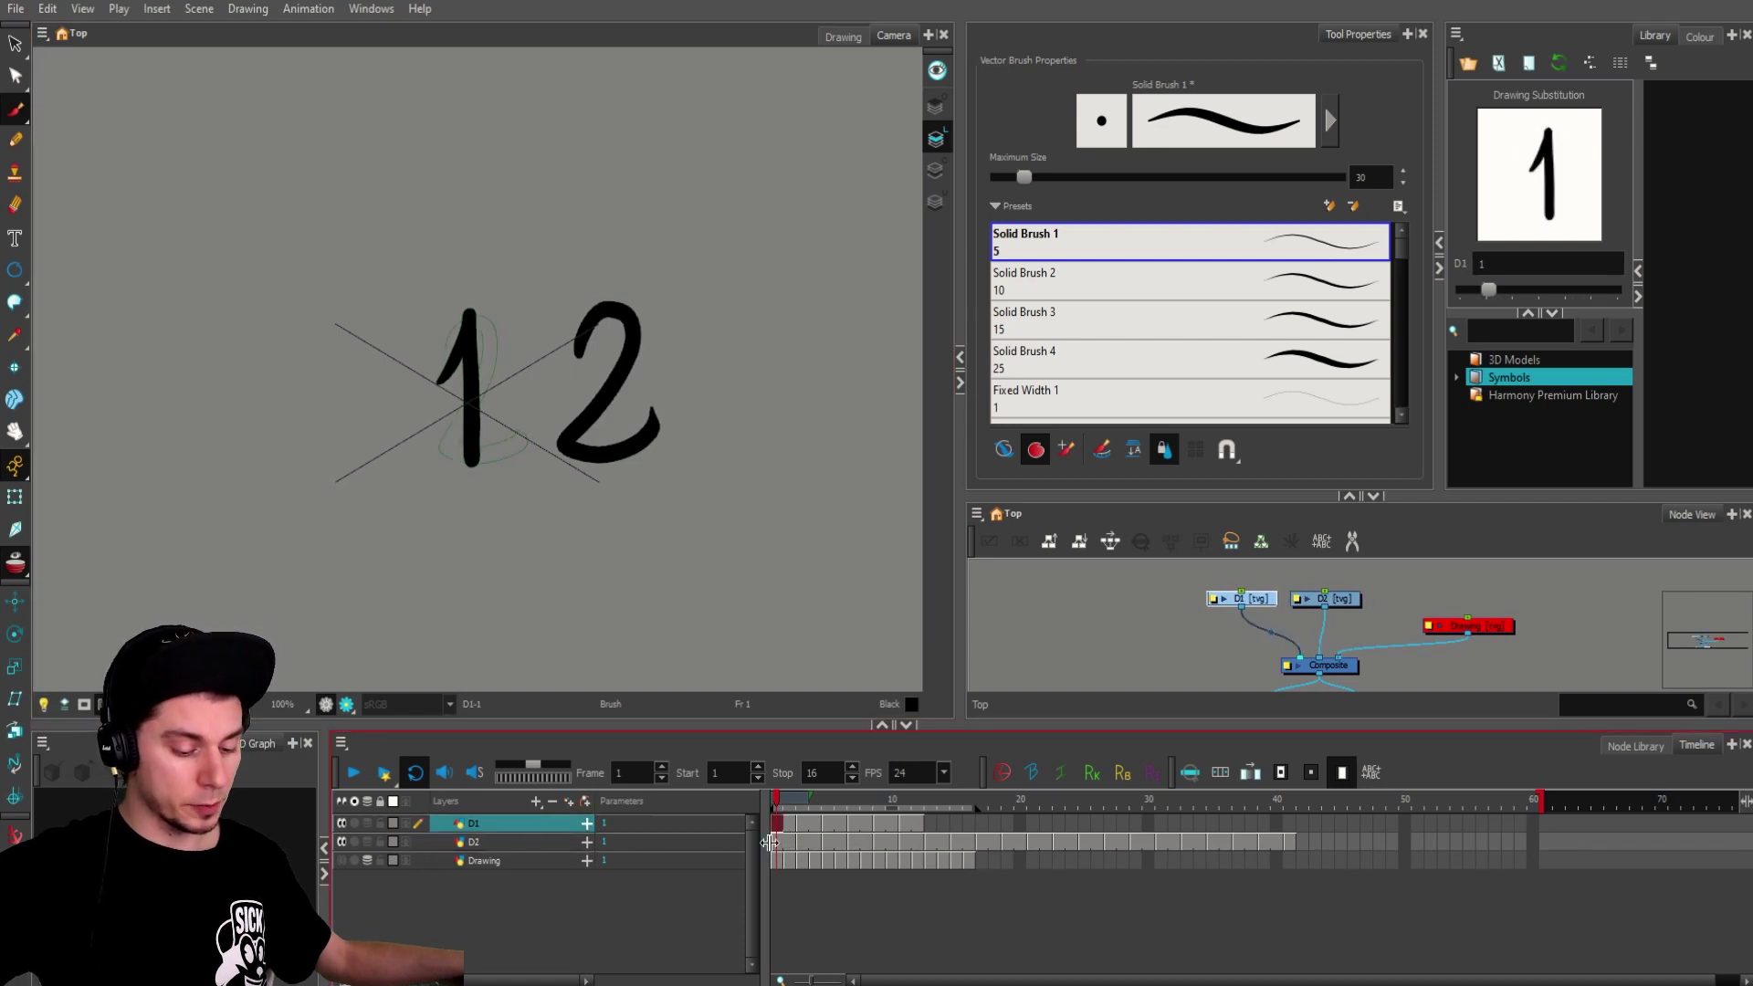
click(776, 841)
click(776, 825)
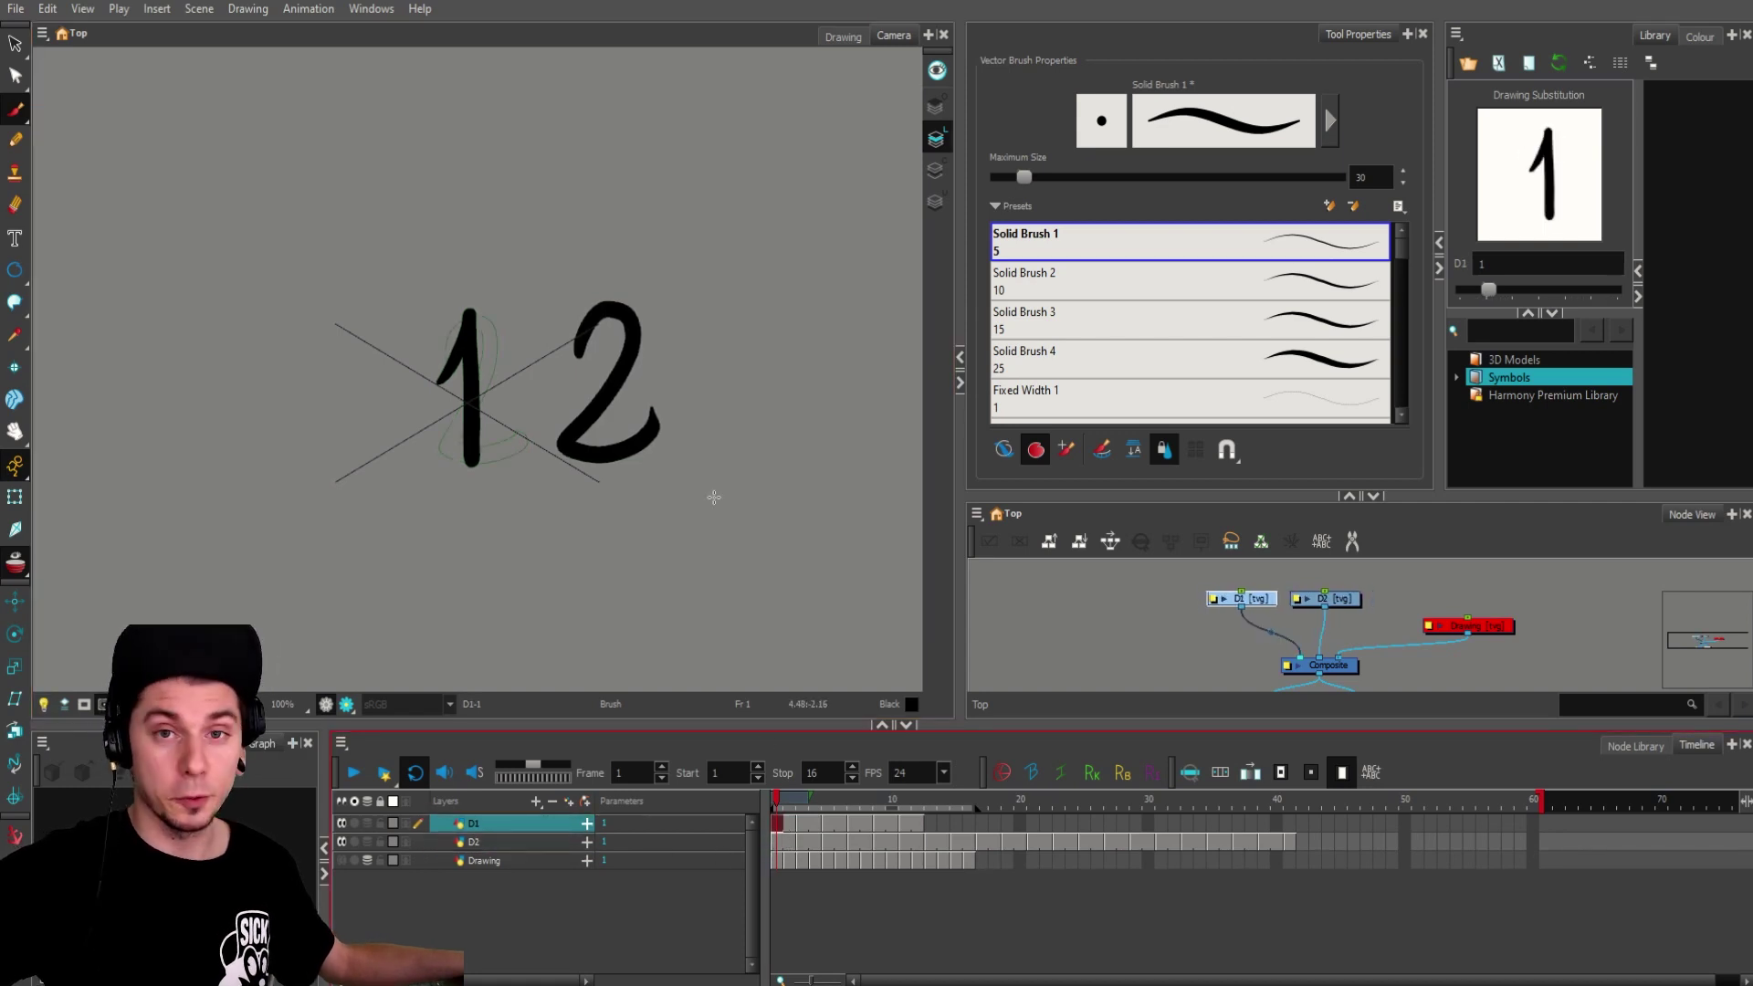
Step: With D1 active at frame 1, try to lasso the 2 using the Select tool, and select the 1
key(alt+s)
drag(621, 260, 616, 544)
click(635, 531)
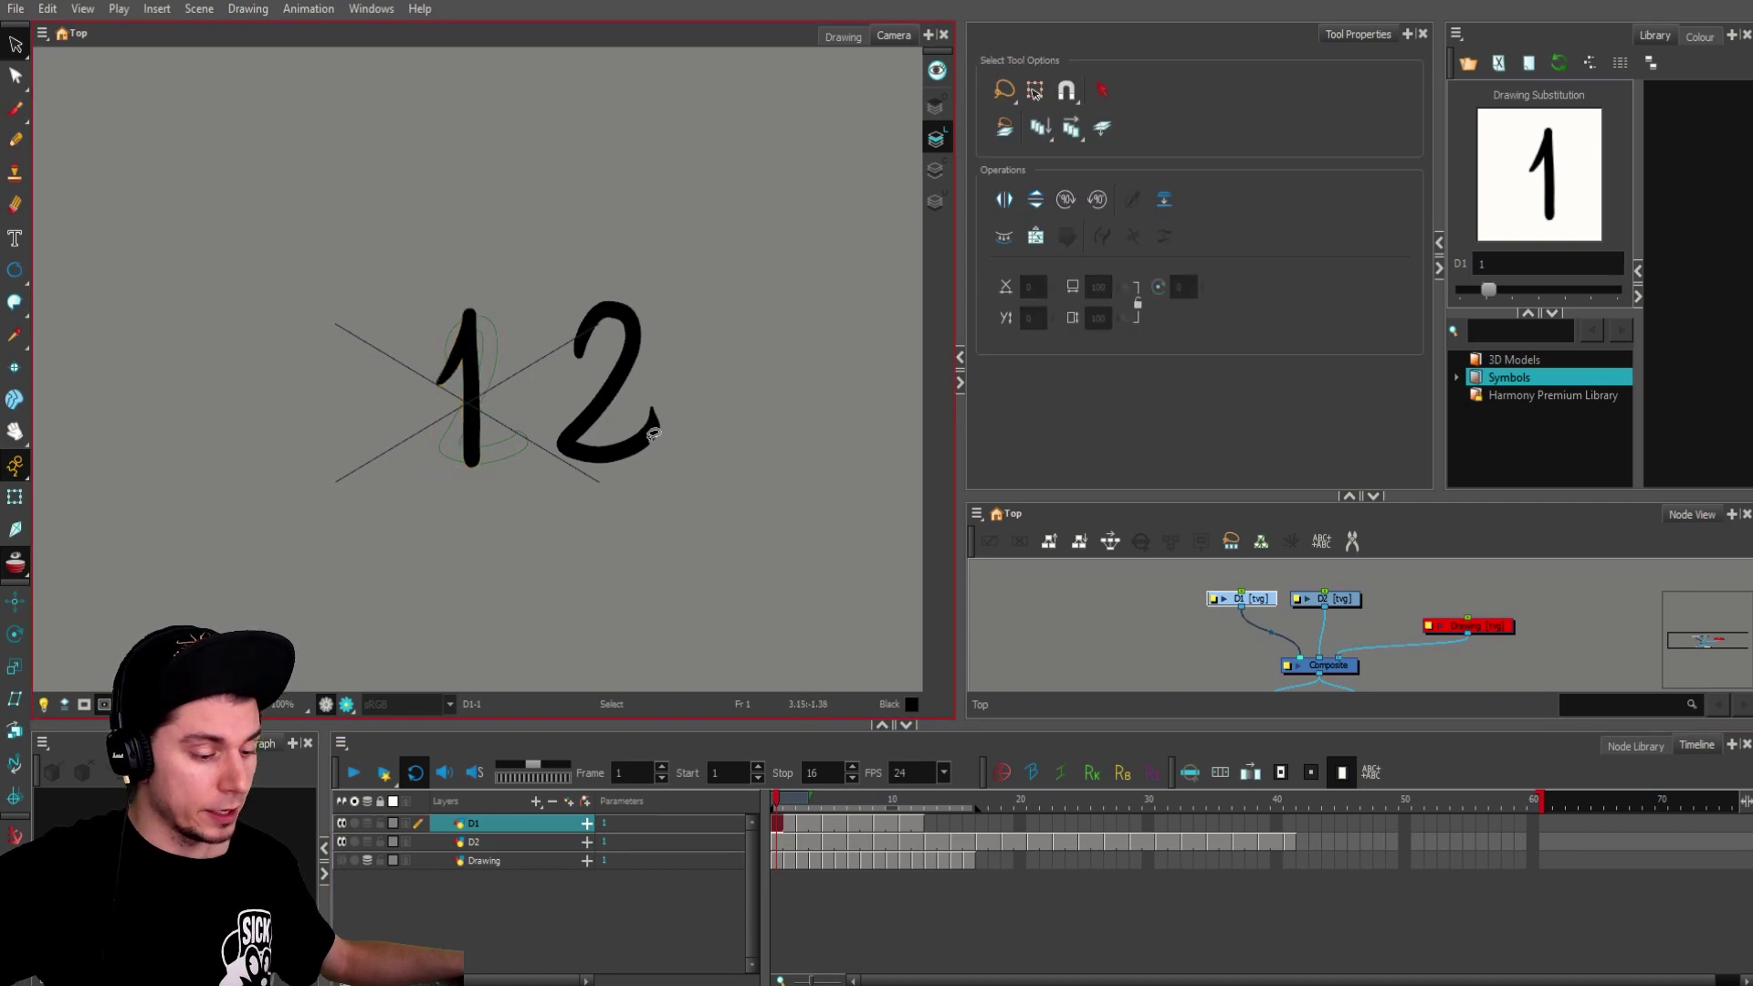
mouse_move(728, 393)
mouse_down()
mouse_move(621, 240)
mouse_move(396, 458)
mouse_move(741, 530)
mouse_up()
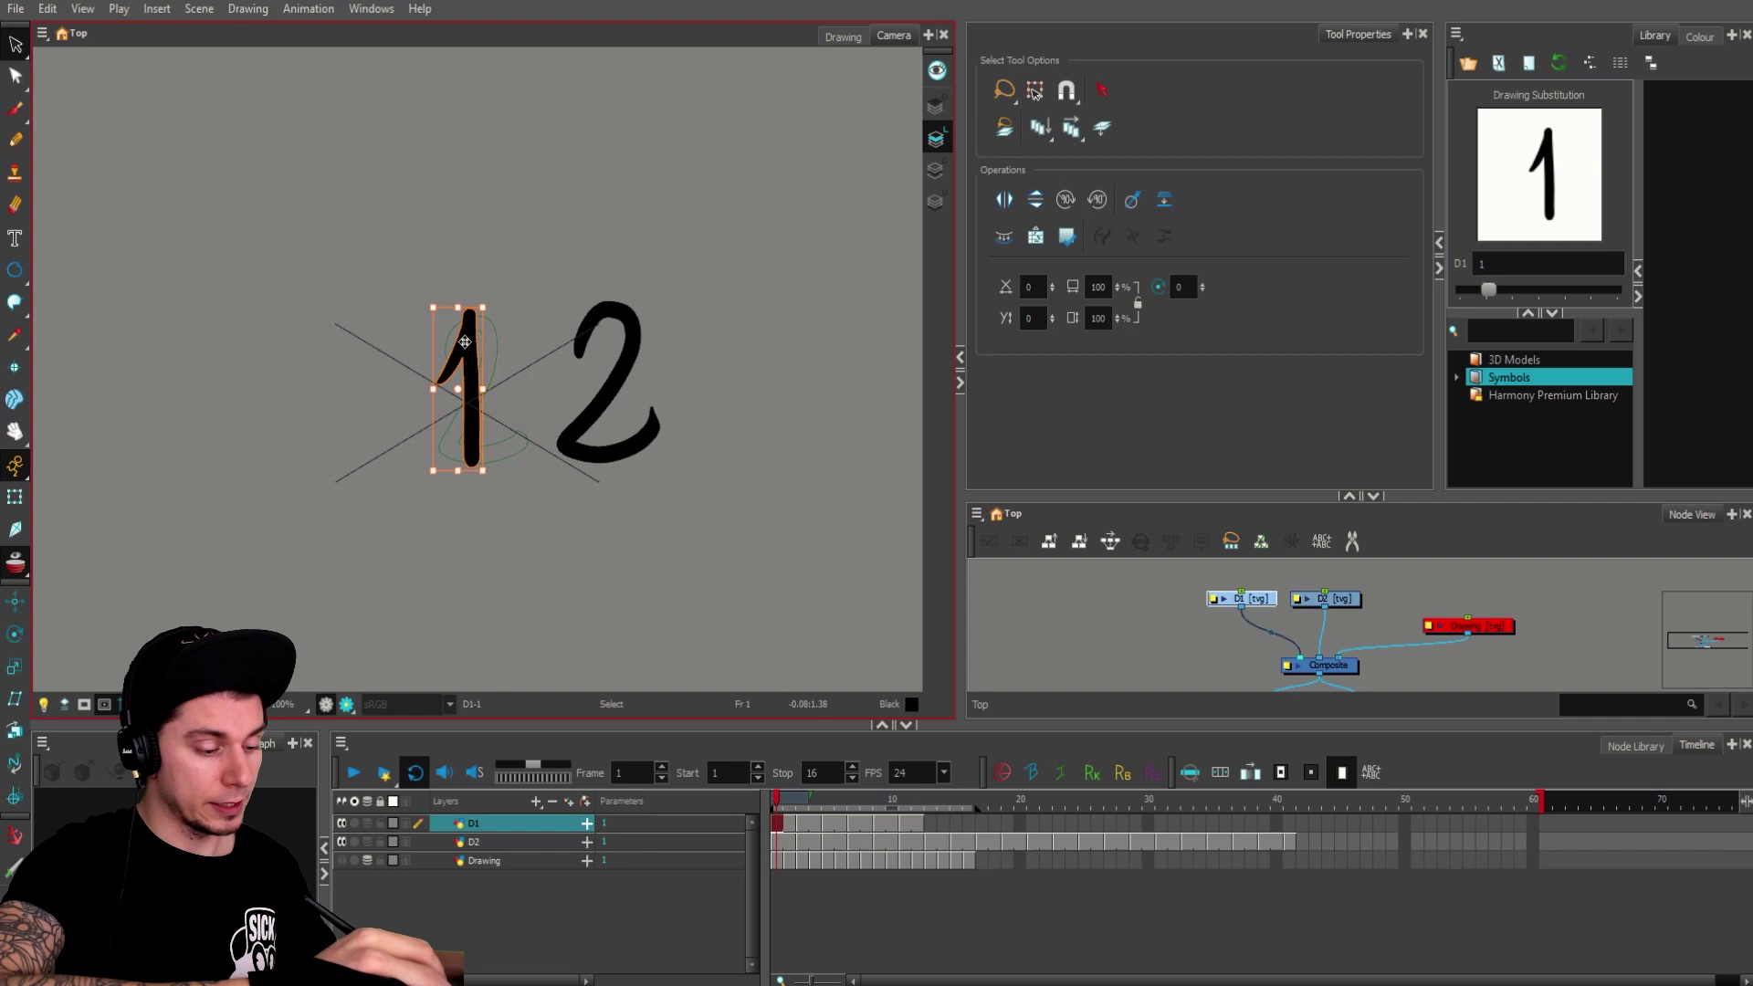
click(779, 827)
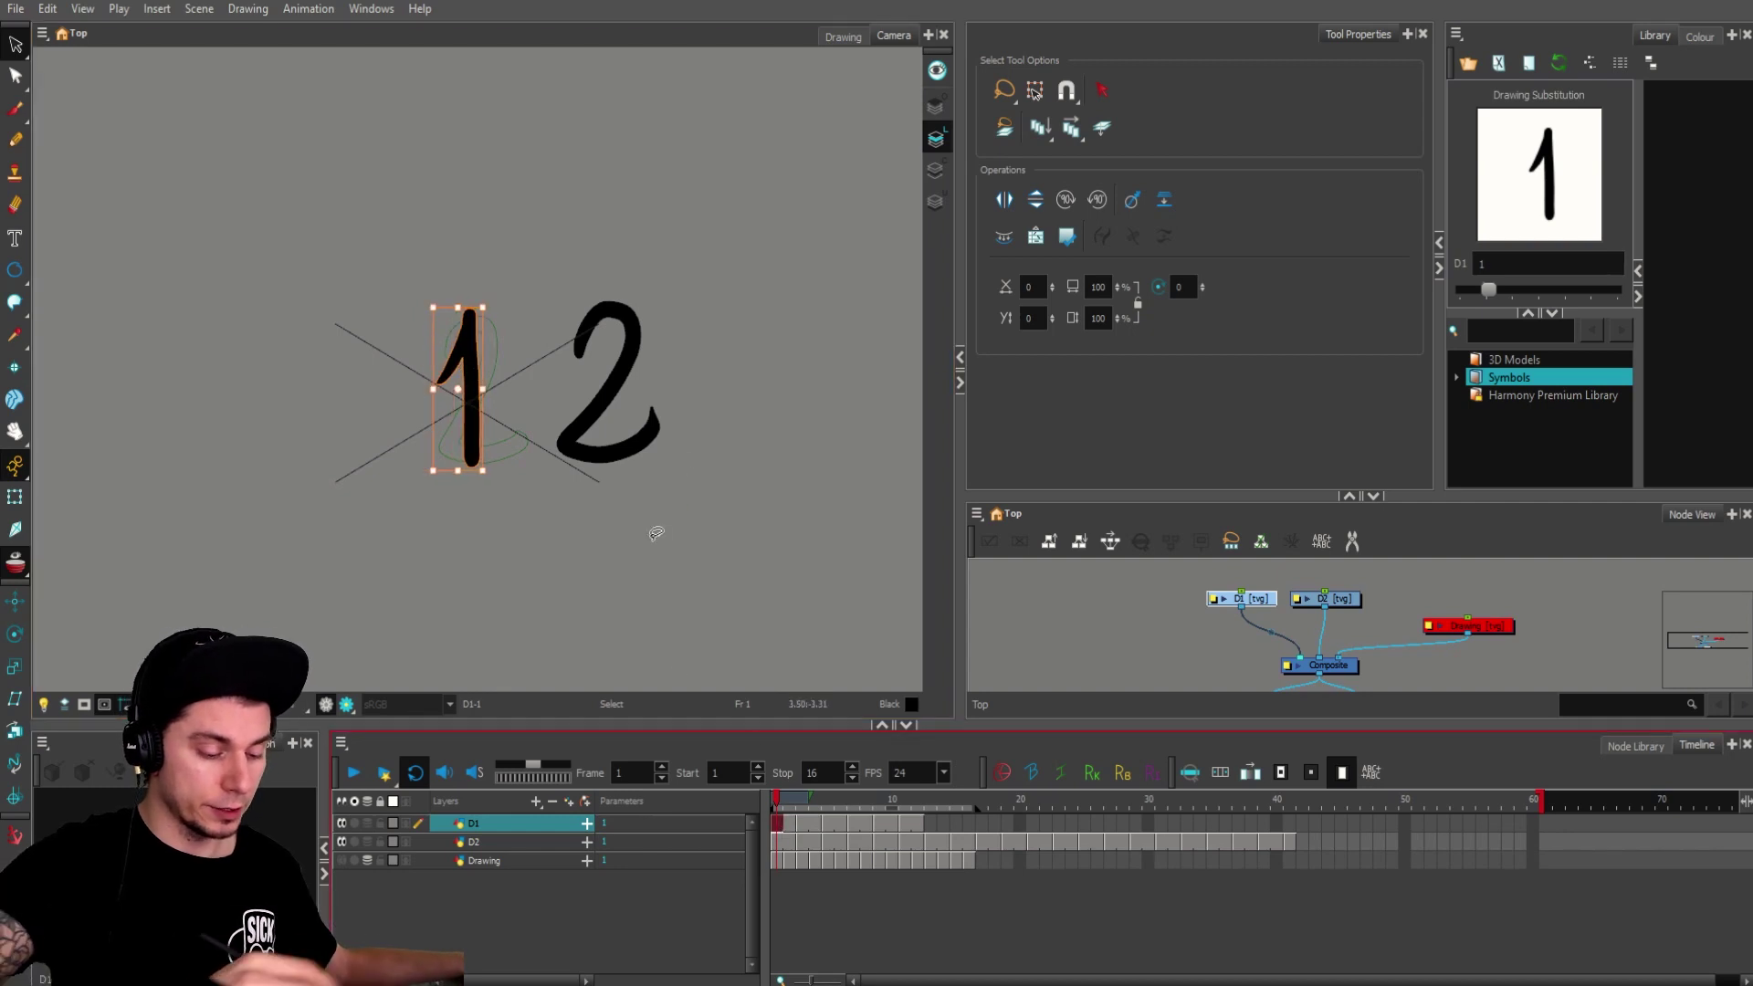
Step: Lasso D1's artwork, move the 1 slightly up and to the left, and undo the move
drag(685, 516, 516, 563)
drag(464, 322, 443, 295)
key(ctrl+z)
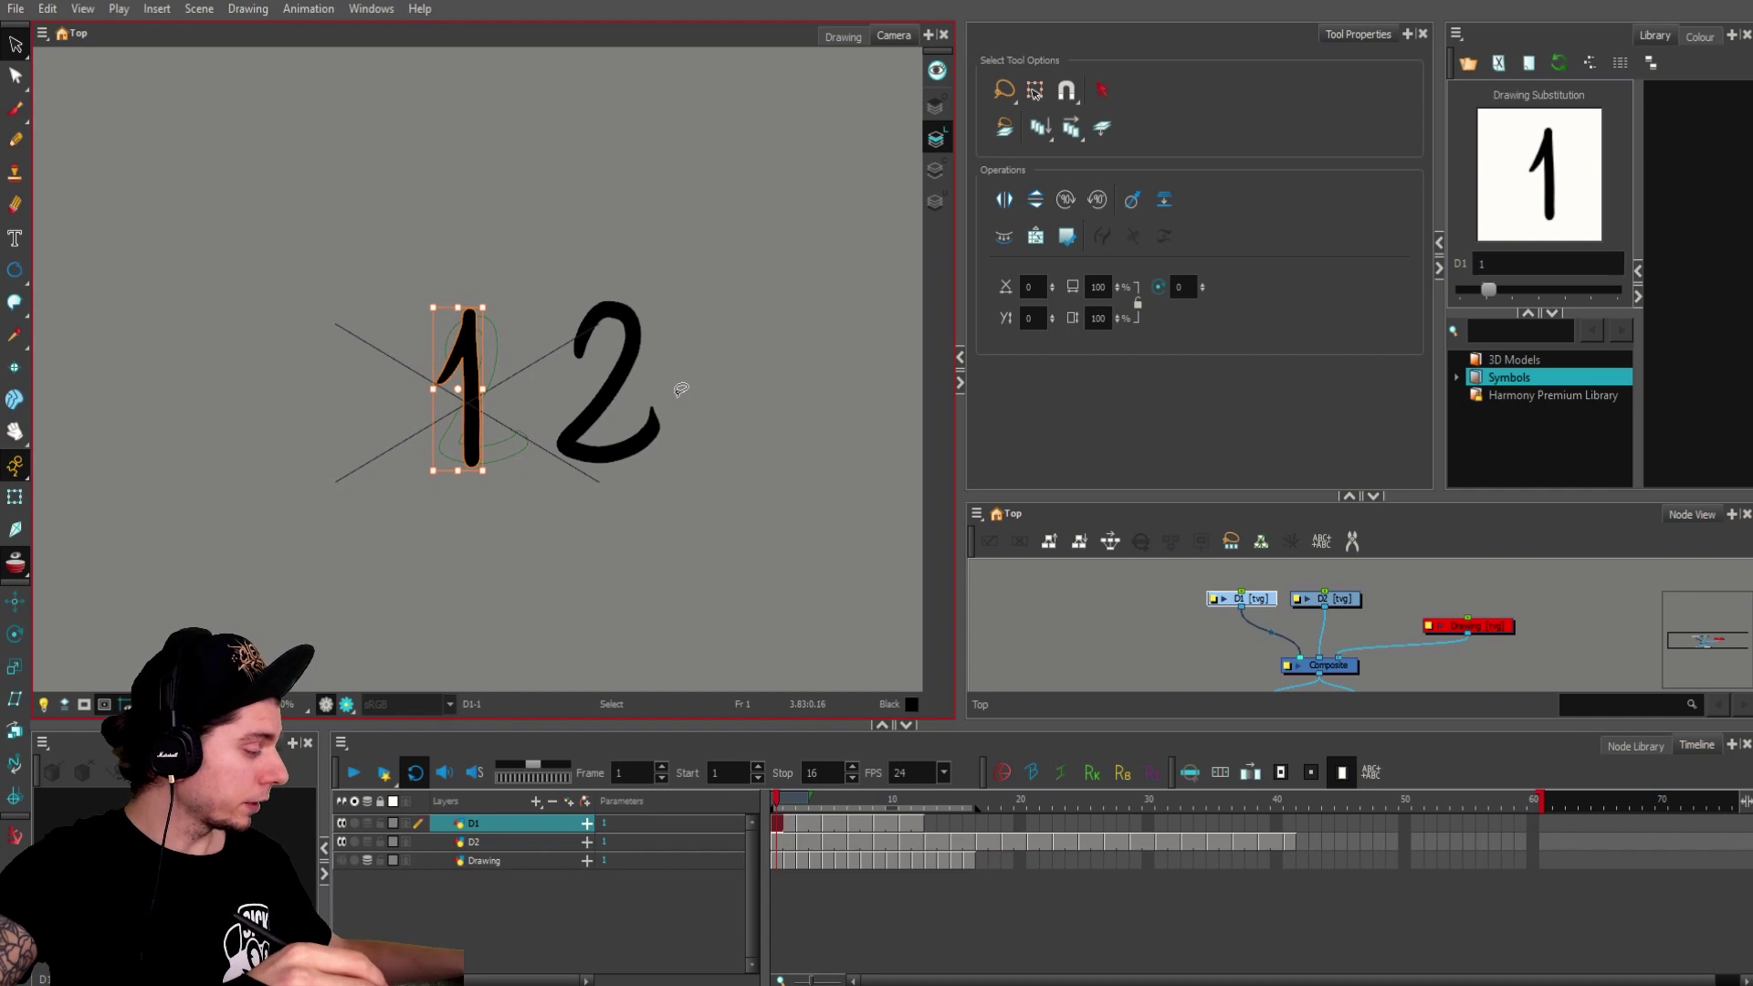
Step: Use the Transform tool to select the 2 on D2 and the 1 on D1 directly in the camera view
click(15, 497)
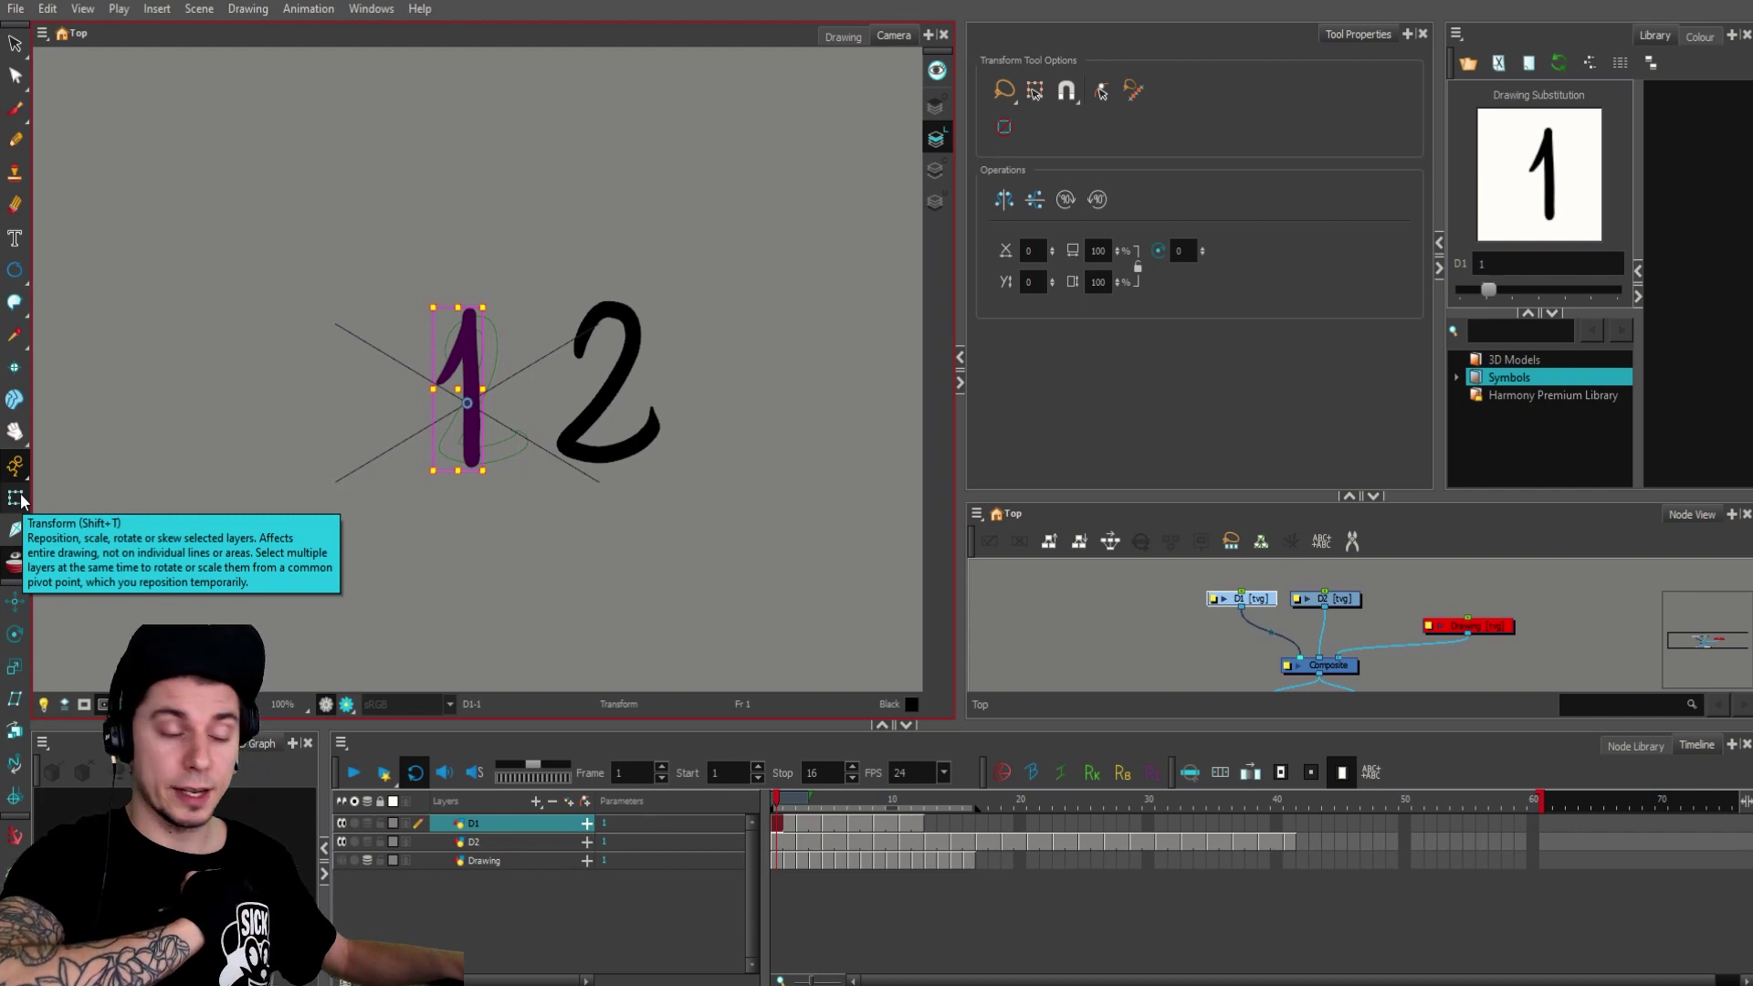
click(629, 321)
click(466, 333)
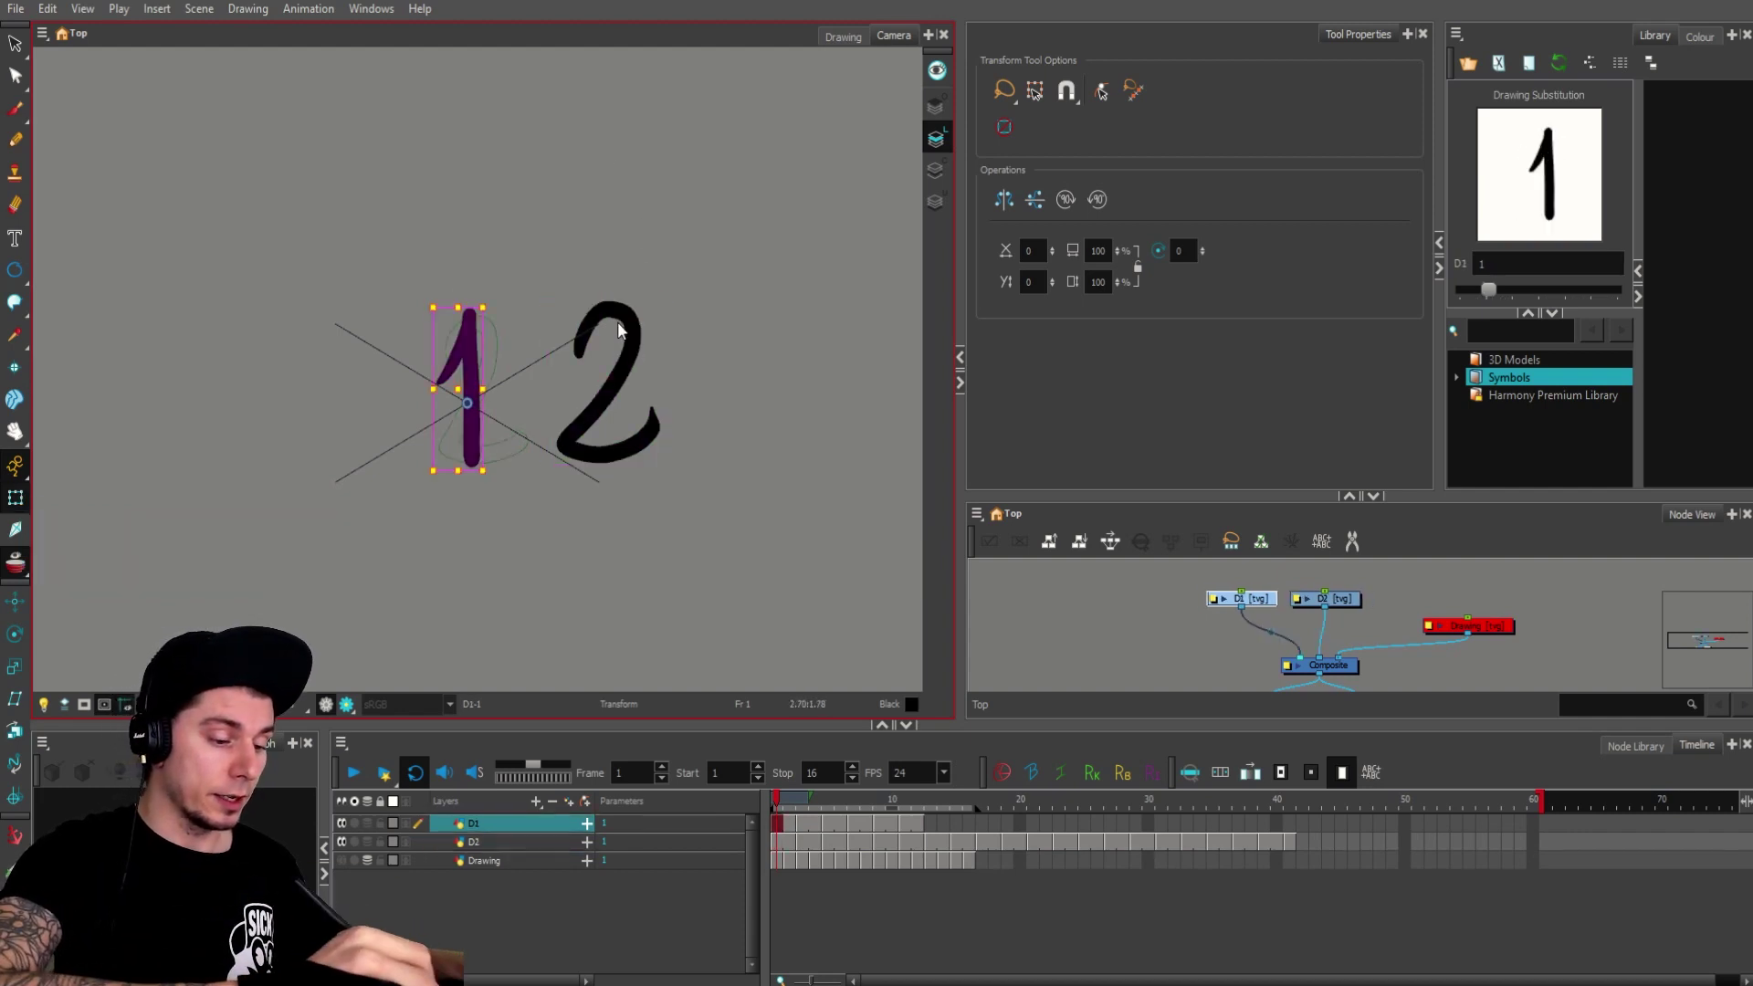
Step: Alternate the Transform selection between the 2 and the 1 in the camera view several times, ending on the 1
click(623, 329)
click(469, 339)
click(627, 319)
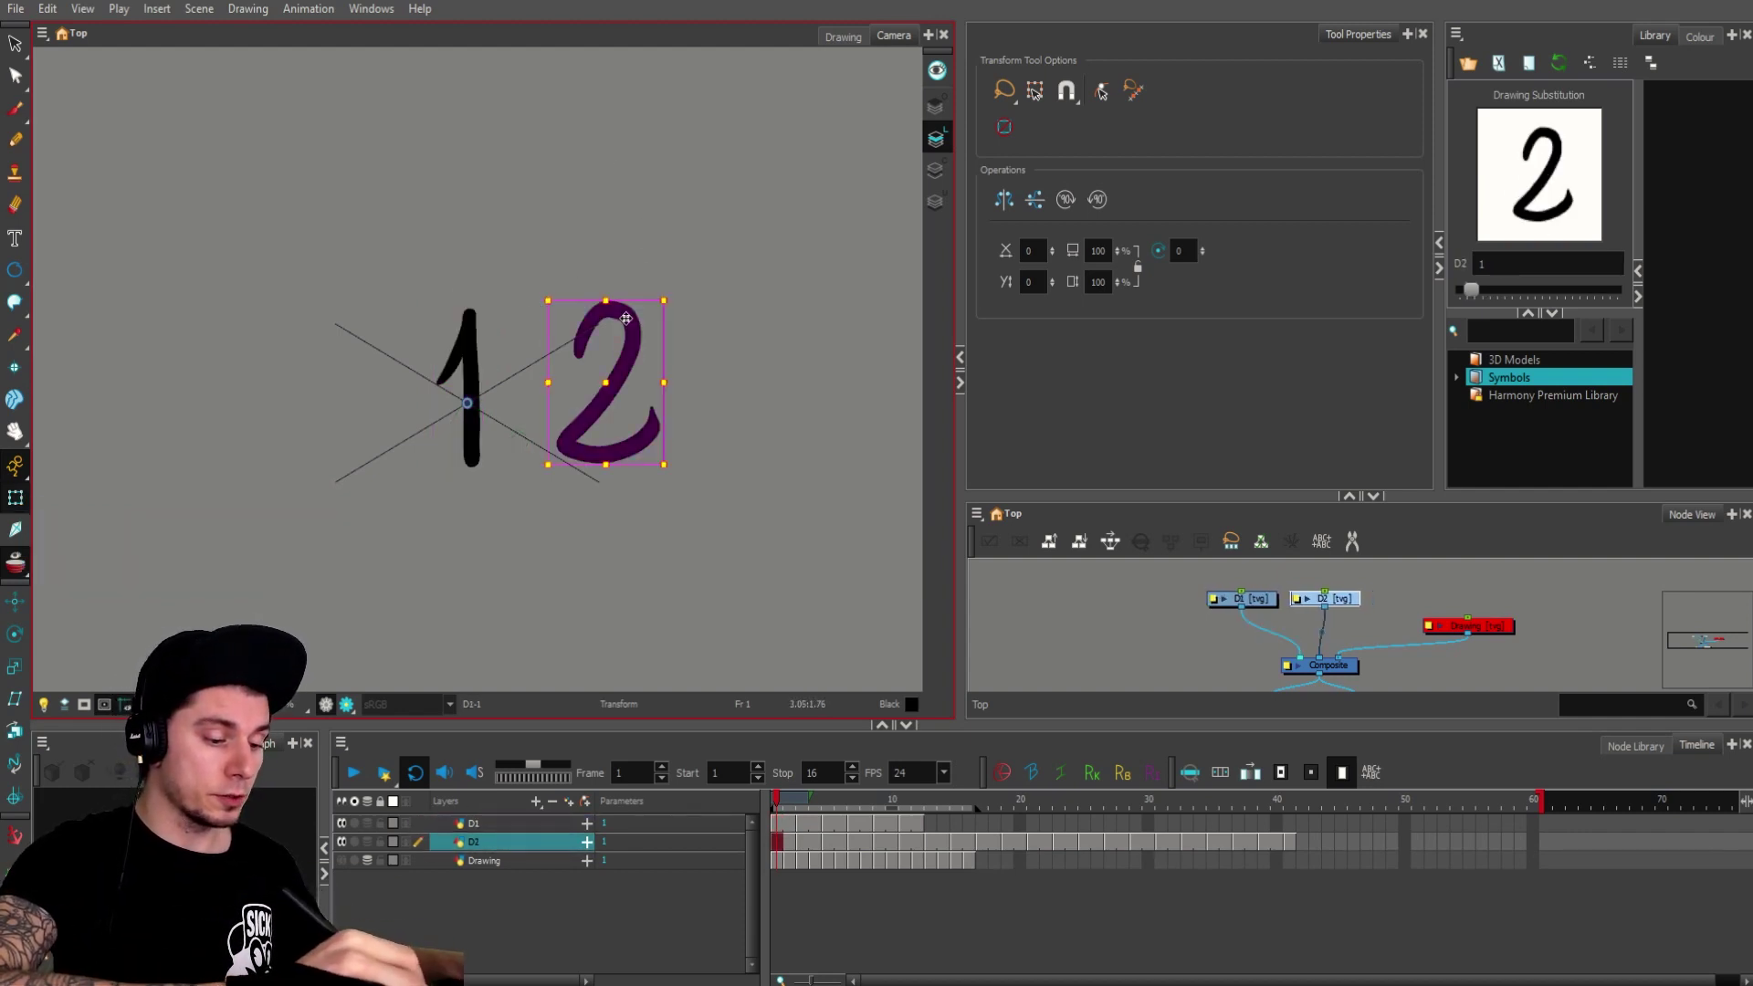
click(466, 347)
click(625, 354)
click(471, 345)
click(640, 347)
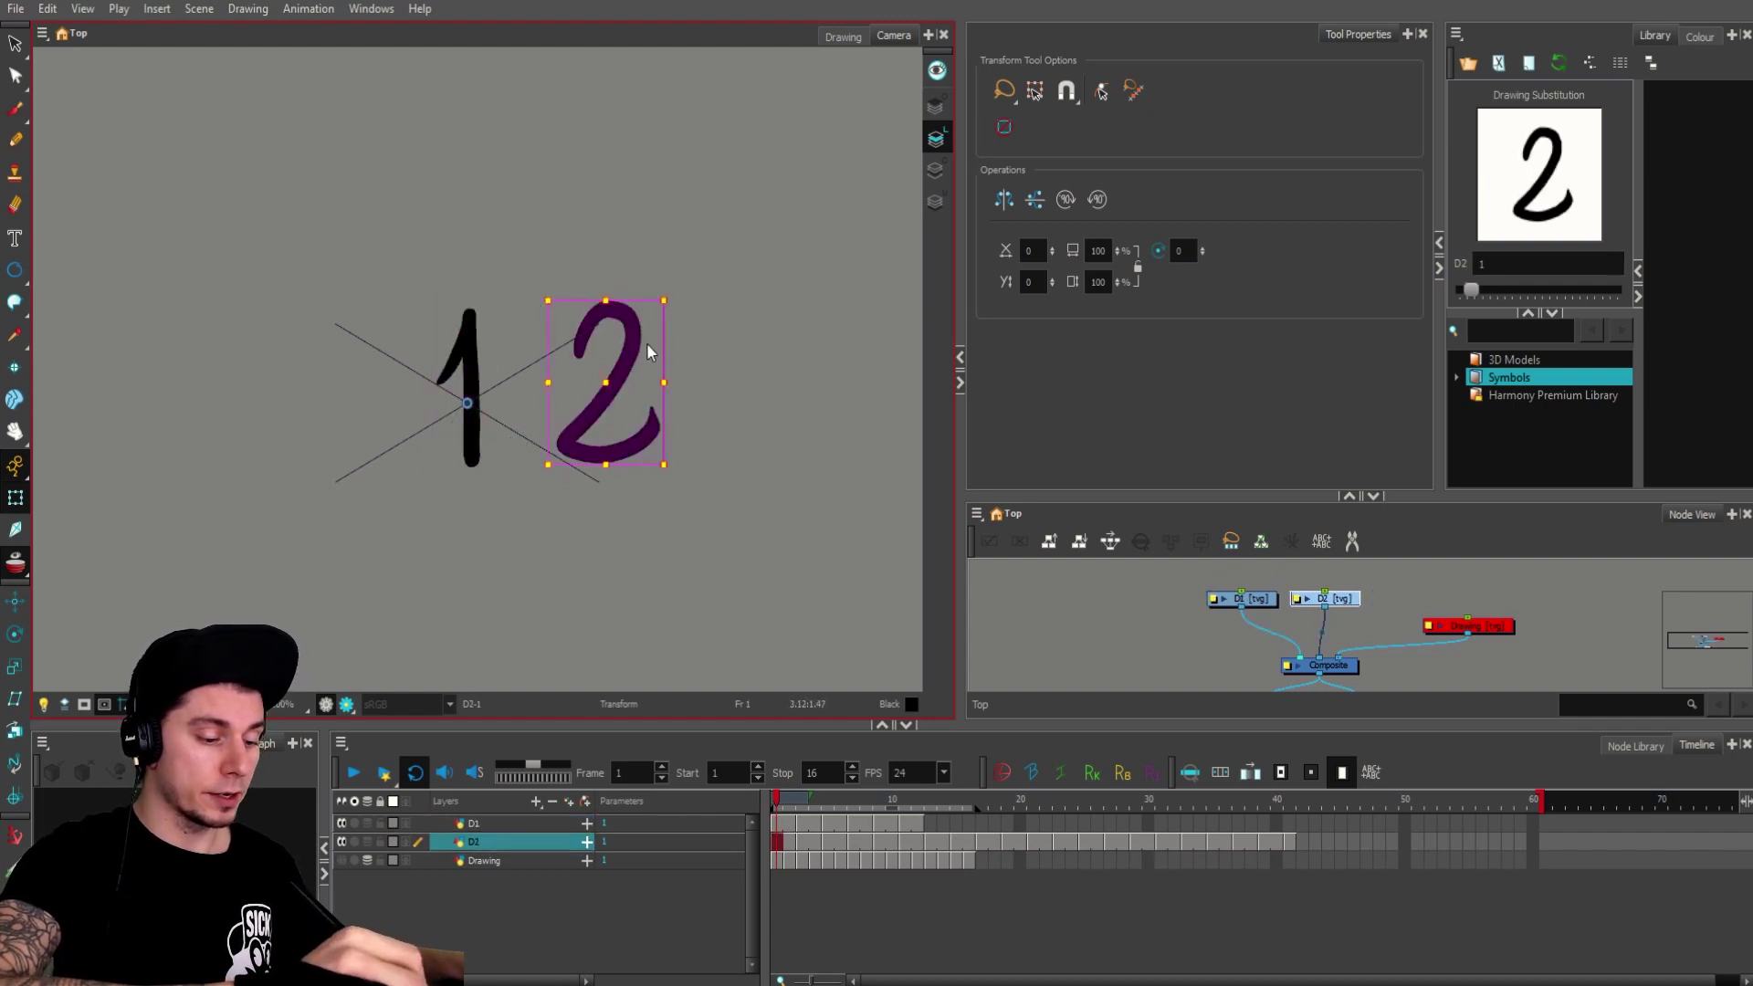
click(467, 340)
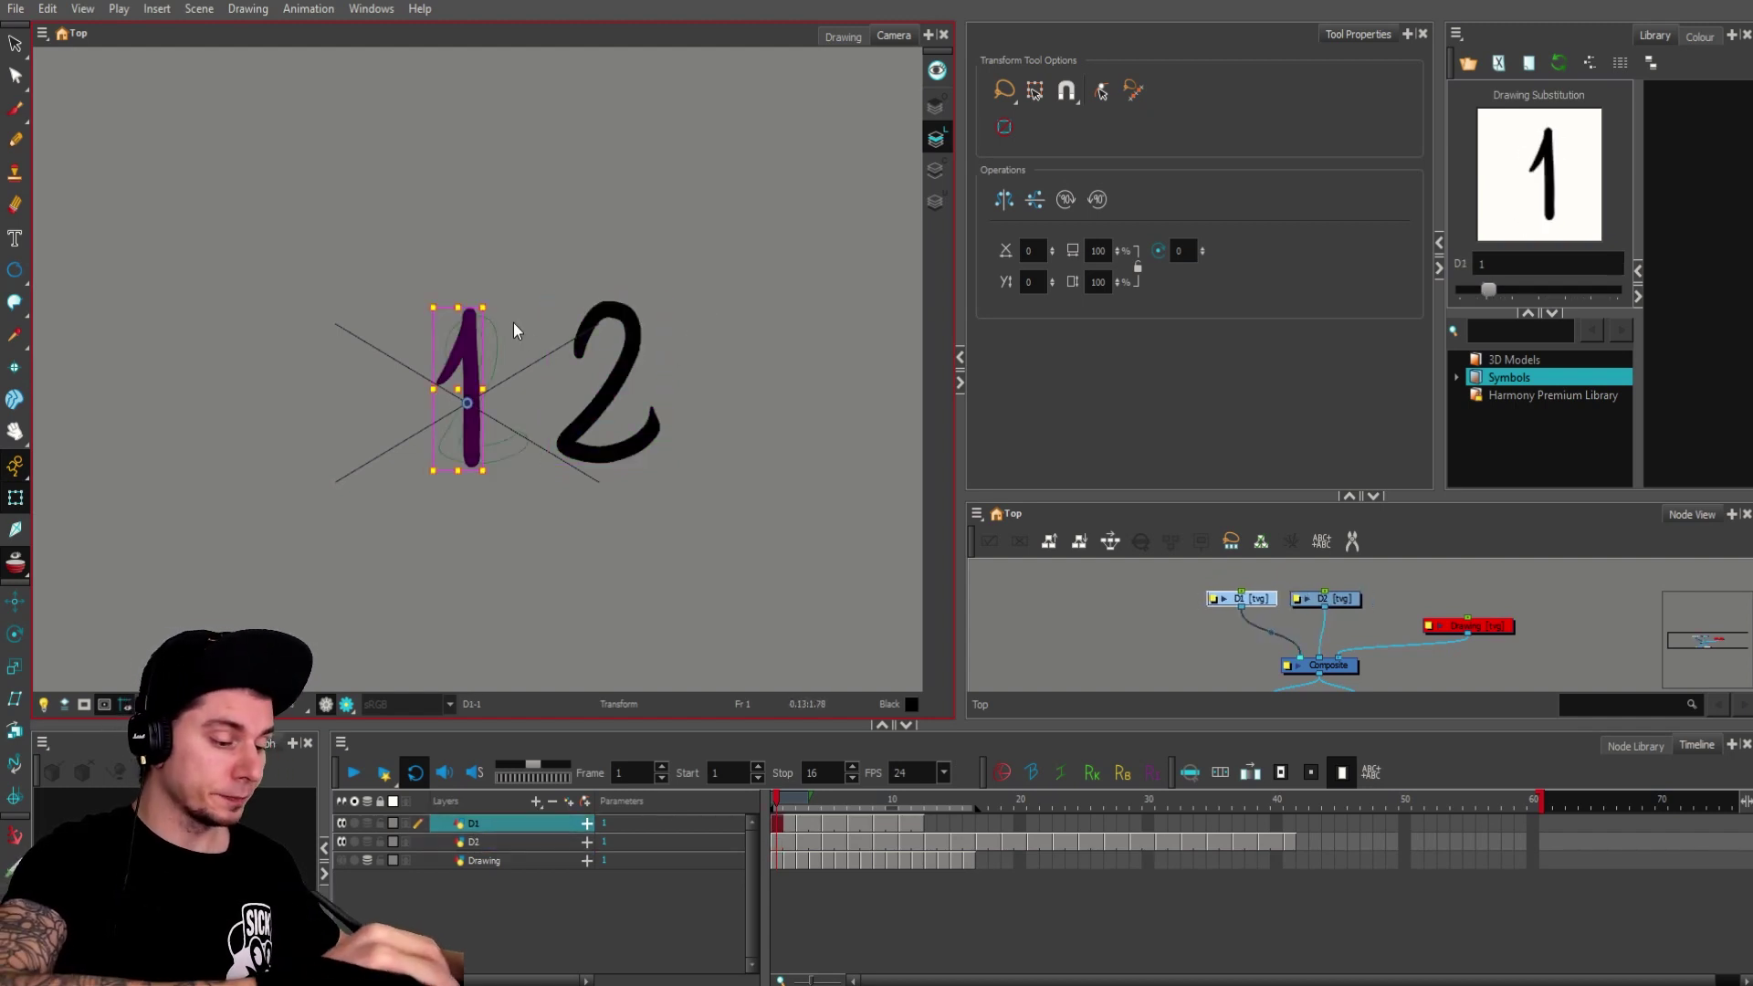
Step: Pick the 2 with the Transform tool and lasso it with the Select tool, and do the same for the 1
click(633, 332)
key(alt+s)
mouse_move(674, 220)
mouse_down()
mouse_move(575, 481)
mouse_move(672, 326)
mouse_up()
key(shift+t)
click(468, 340)
key(alt+s)
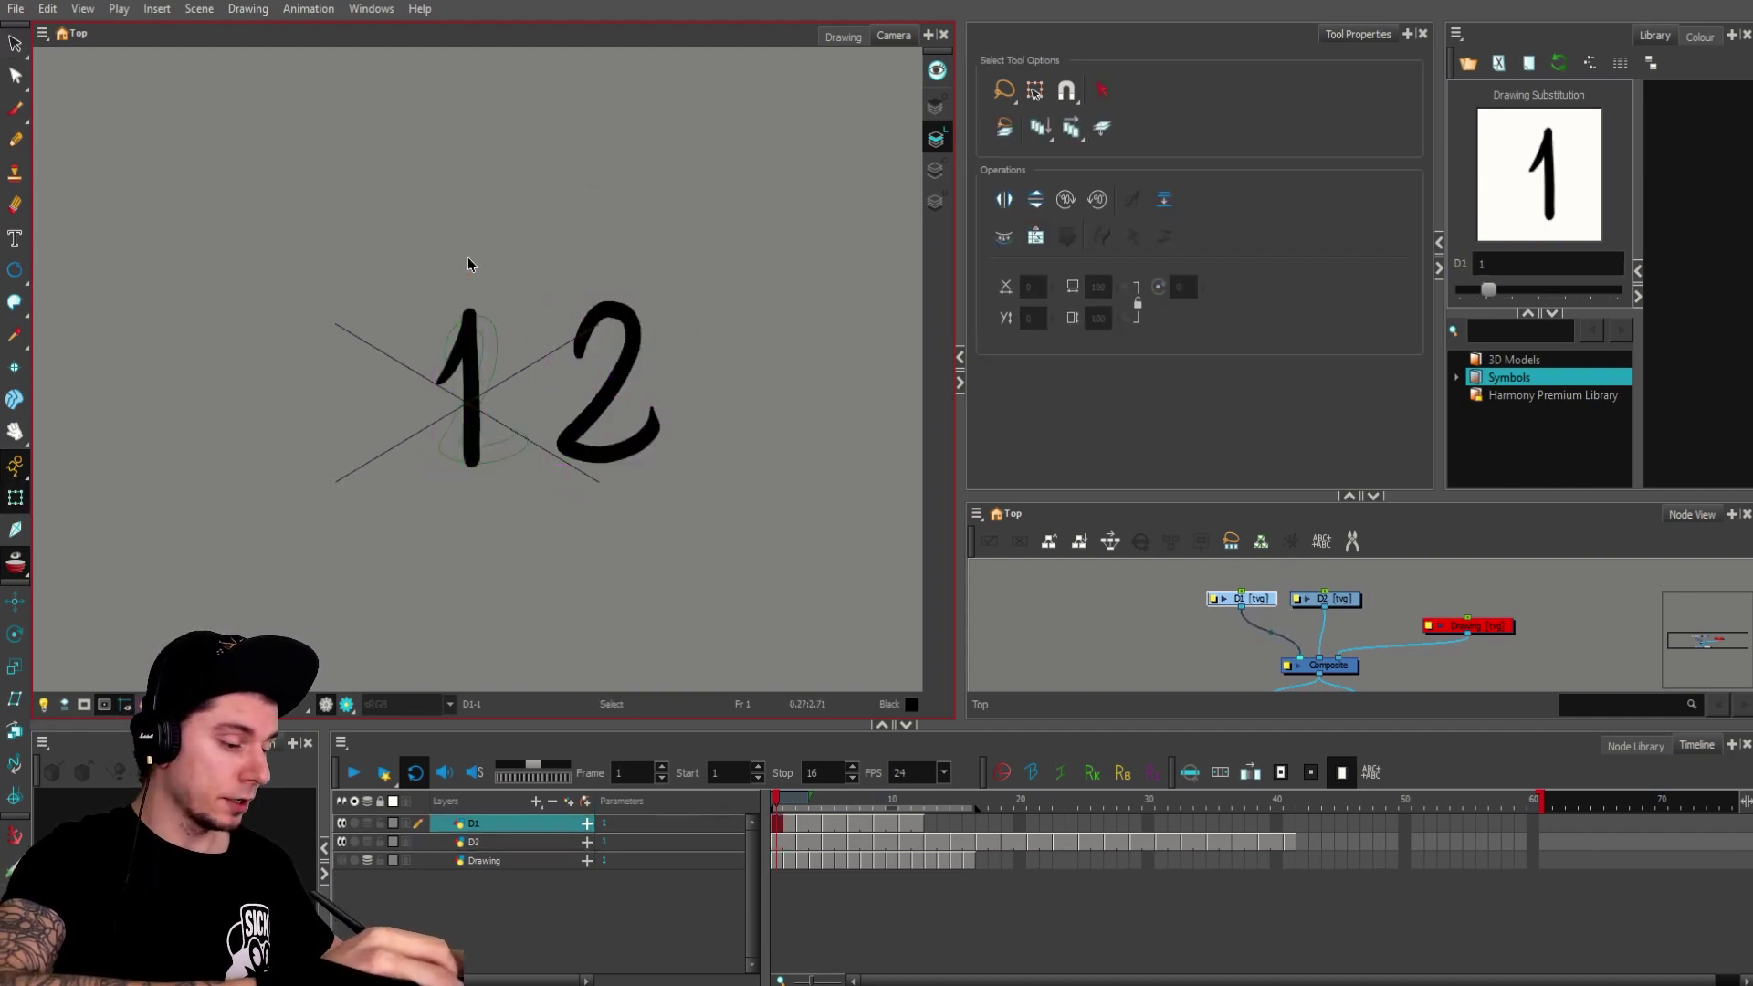
drag(469, 262, 535, 265)
Step: Select the 1 and 2 together with the Transform tool, lasso both with the Select tool, and clear the selection
key(shift+t)
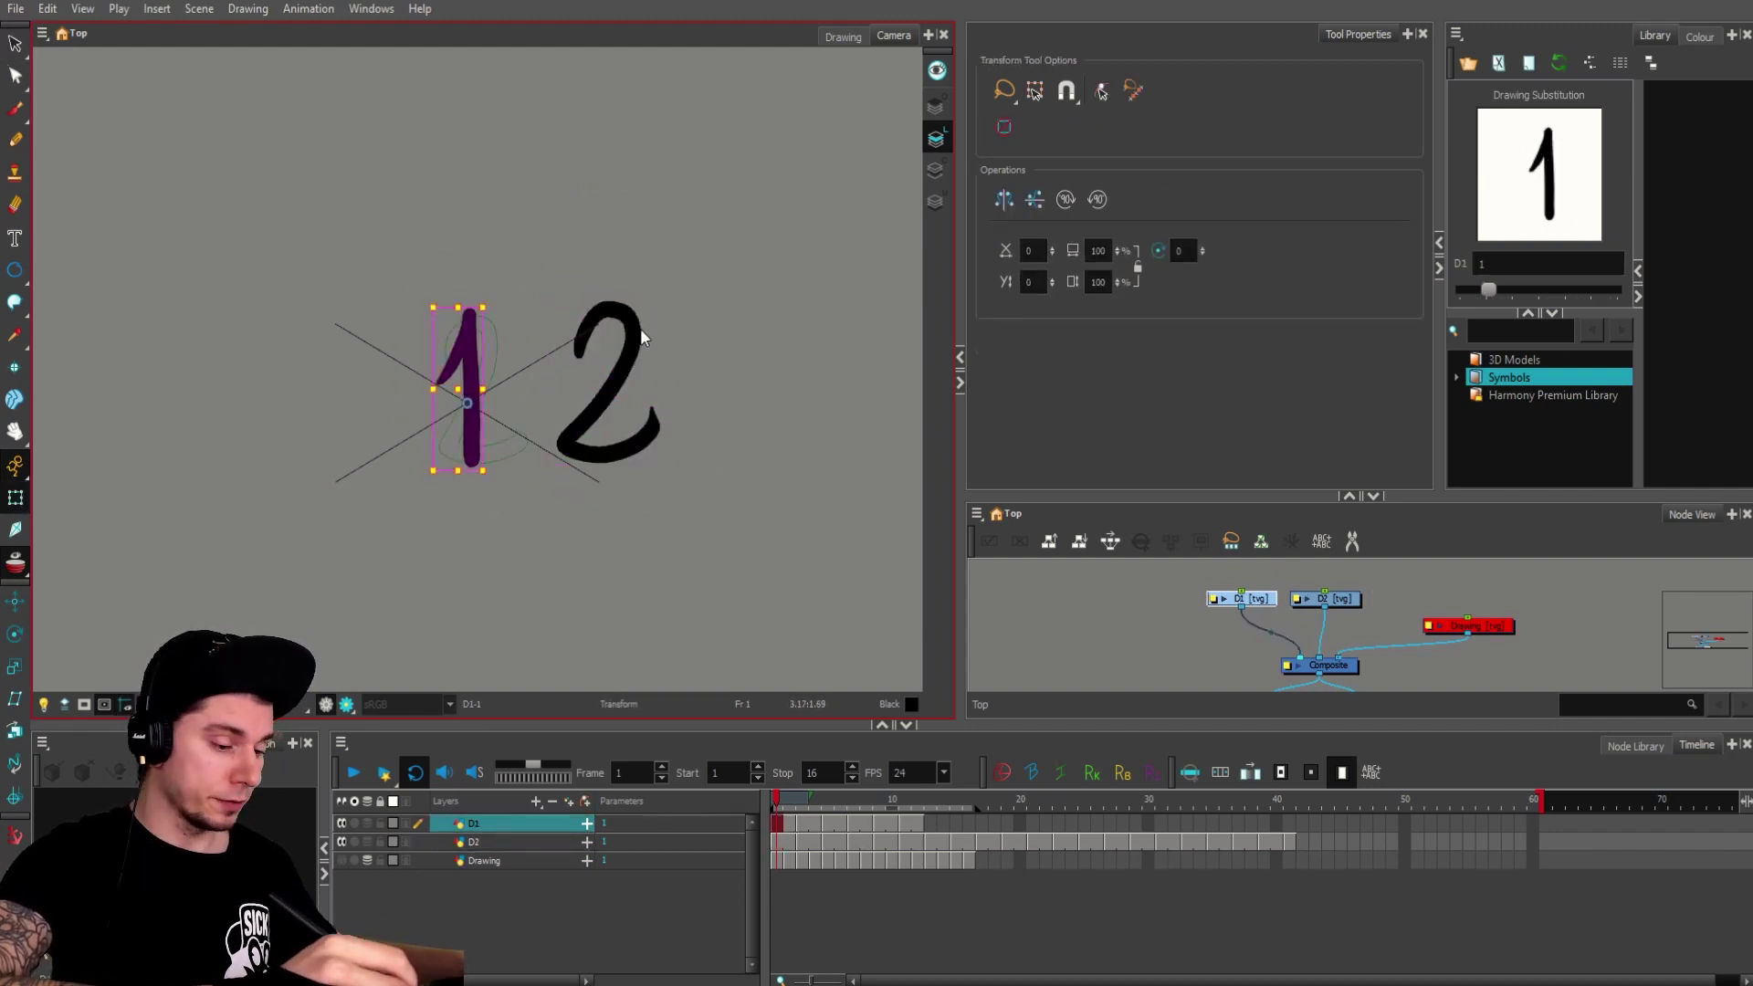
shift+click(639, 327)
key(alt+s)
drag(630, 219, 738, 357)
click(728, 325)
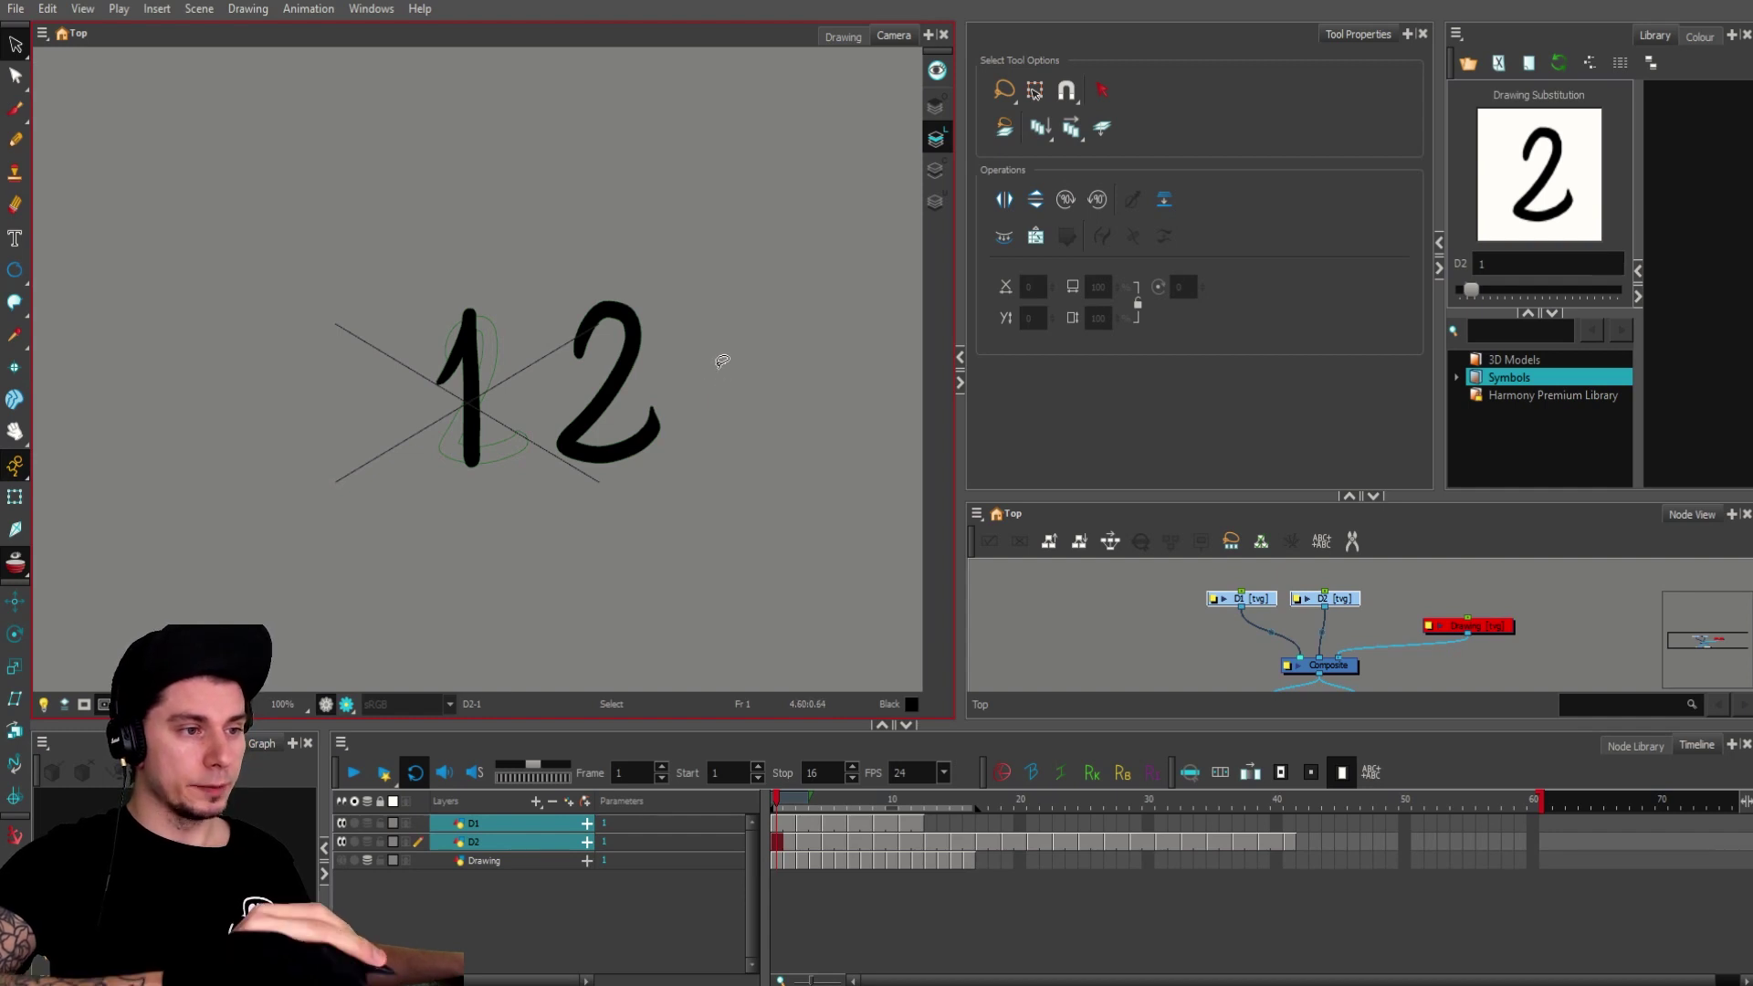
mouse_move(642, 259)
mouse_down()
mouse_move(440, 215)
mouse_move(648, 265)
mouse_up()
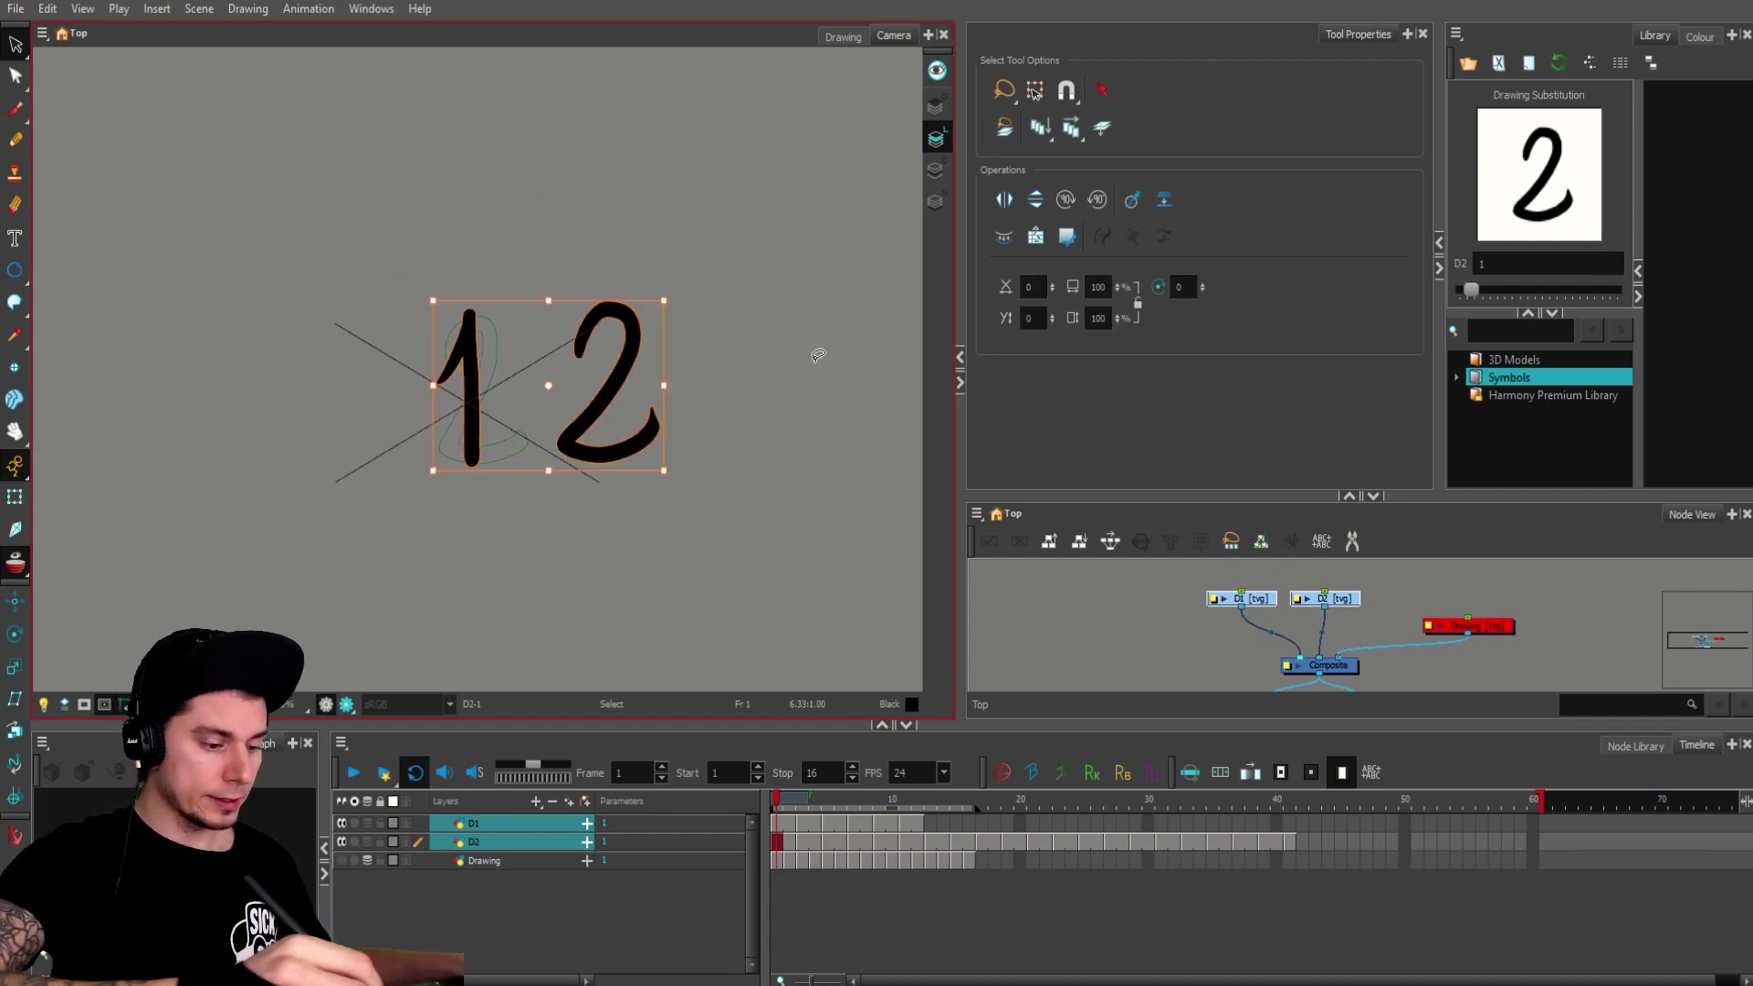
click(780, 414)
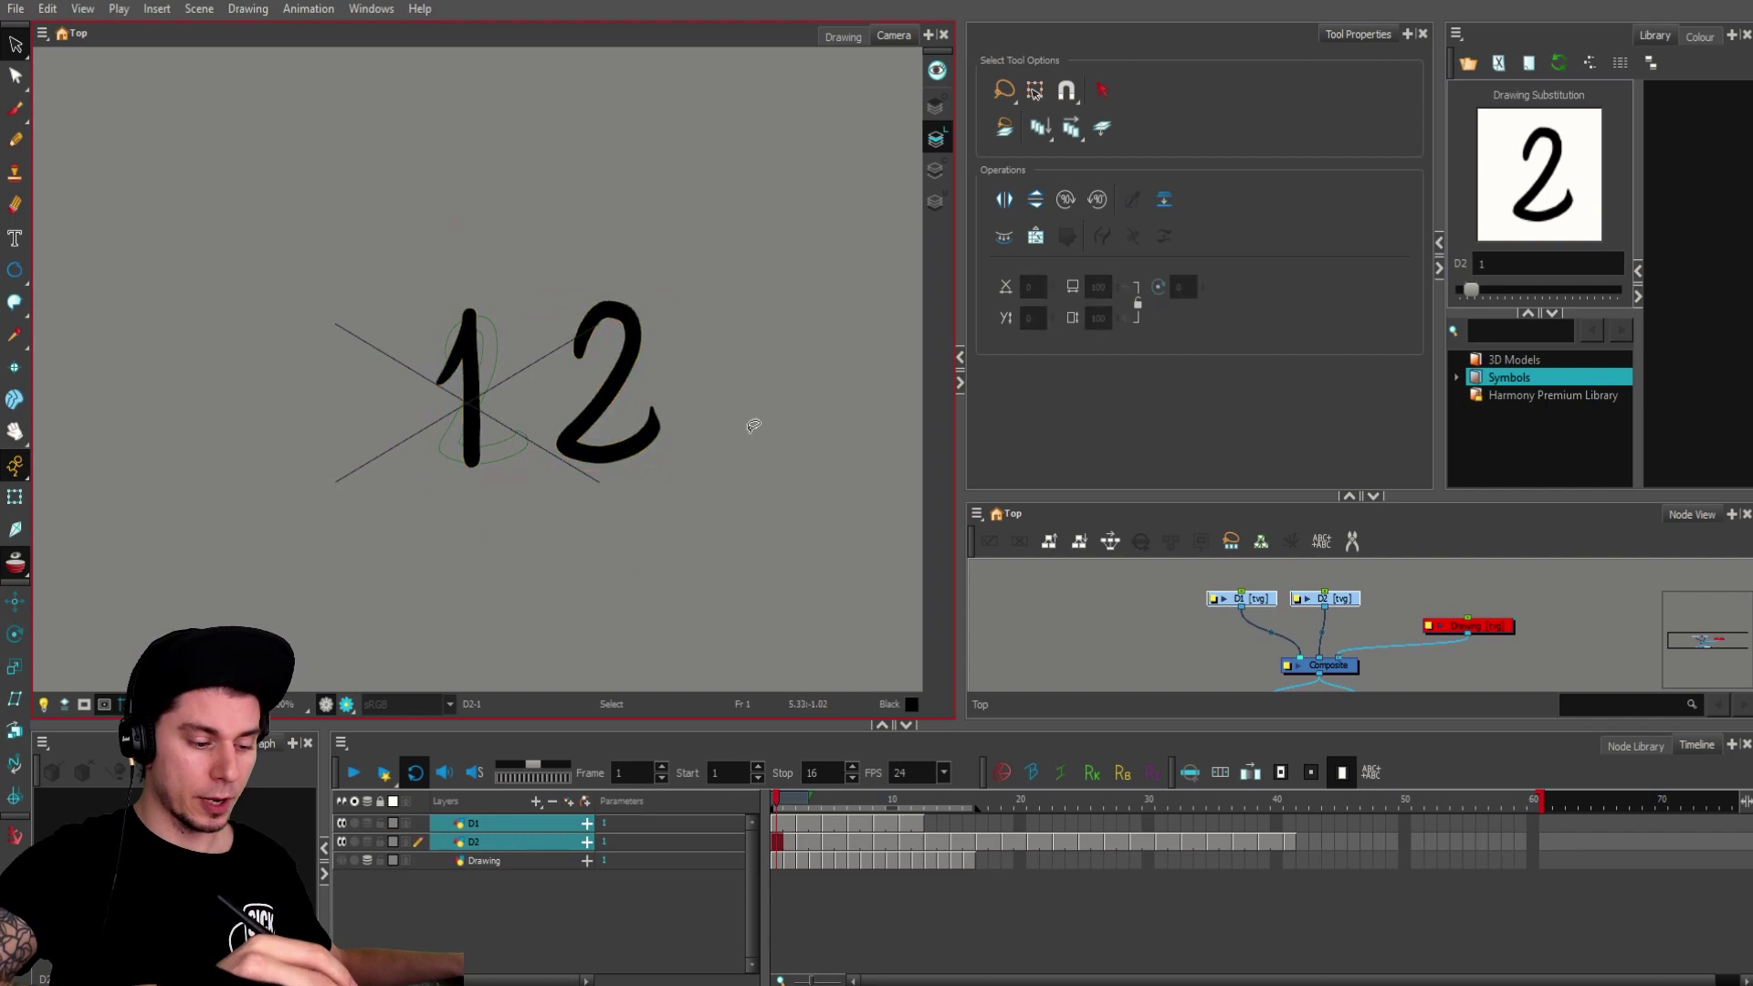
key(shift+t)
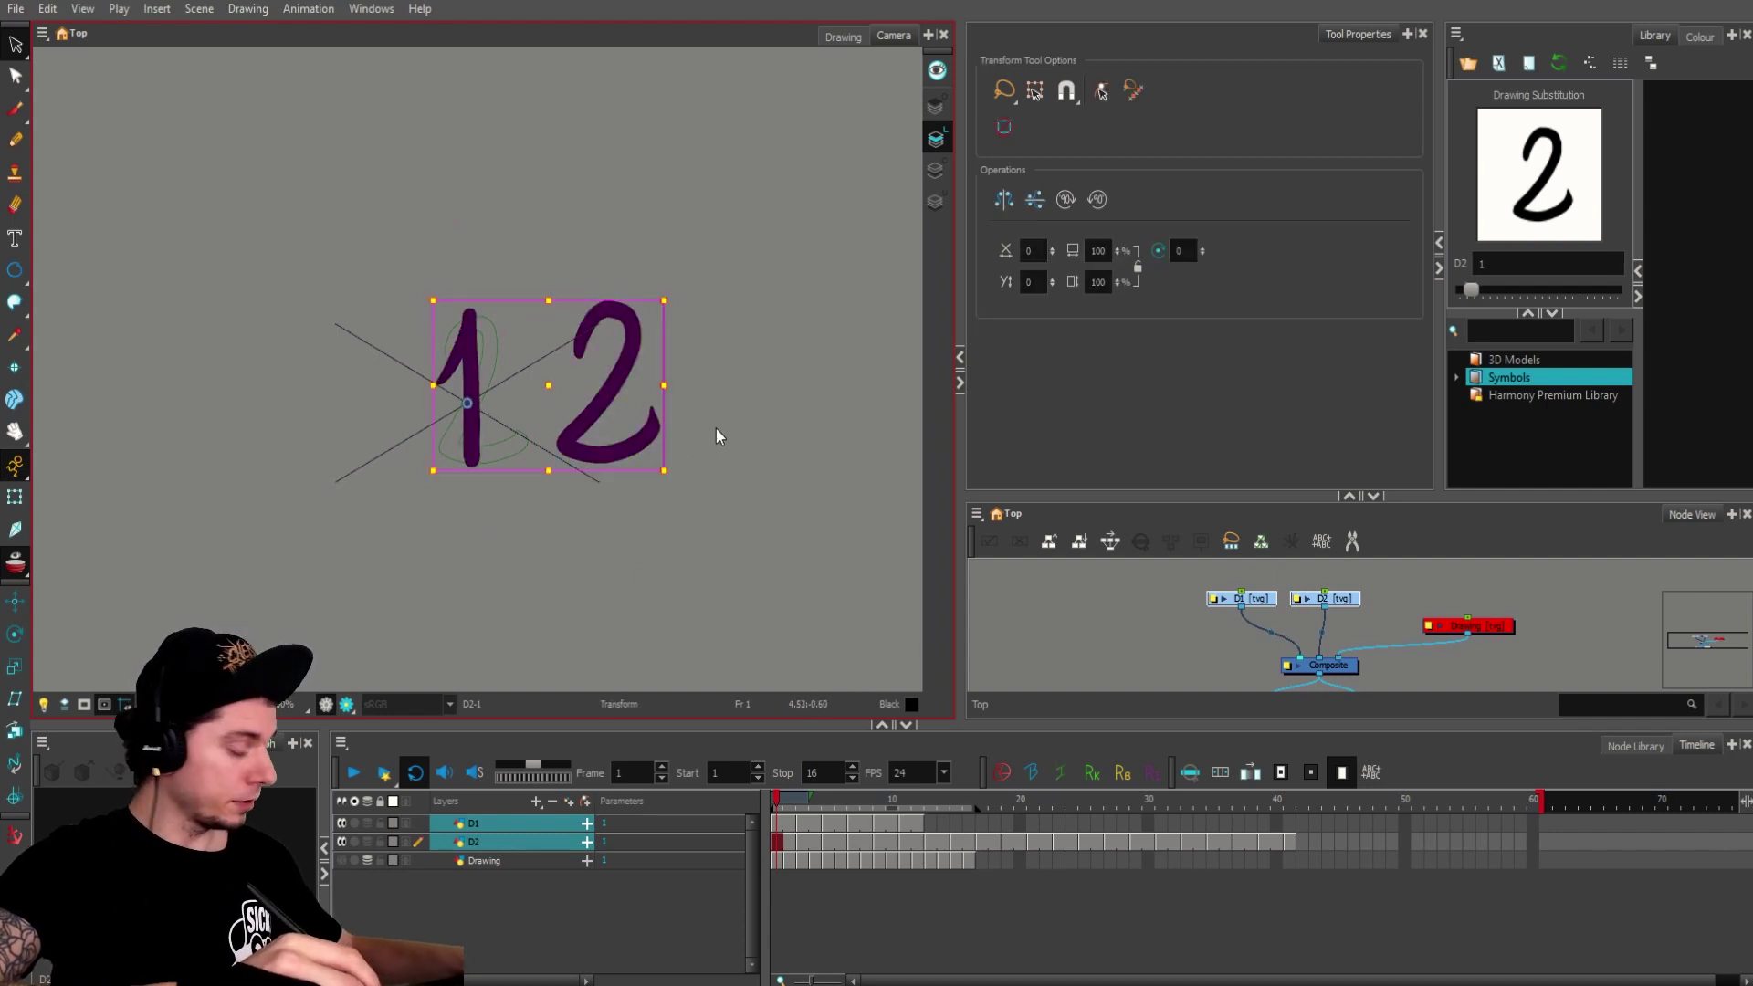
click(717, 392)
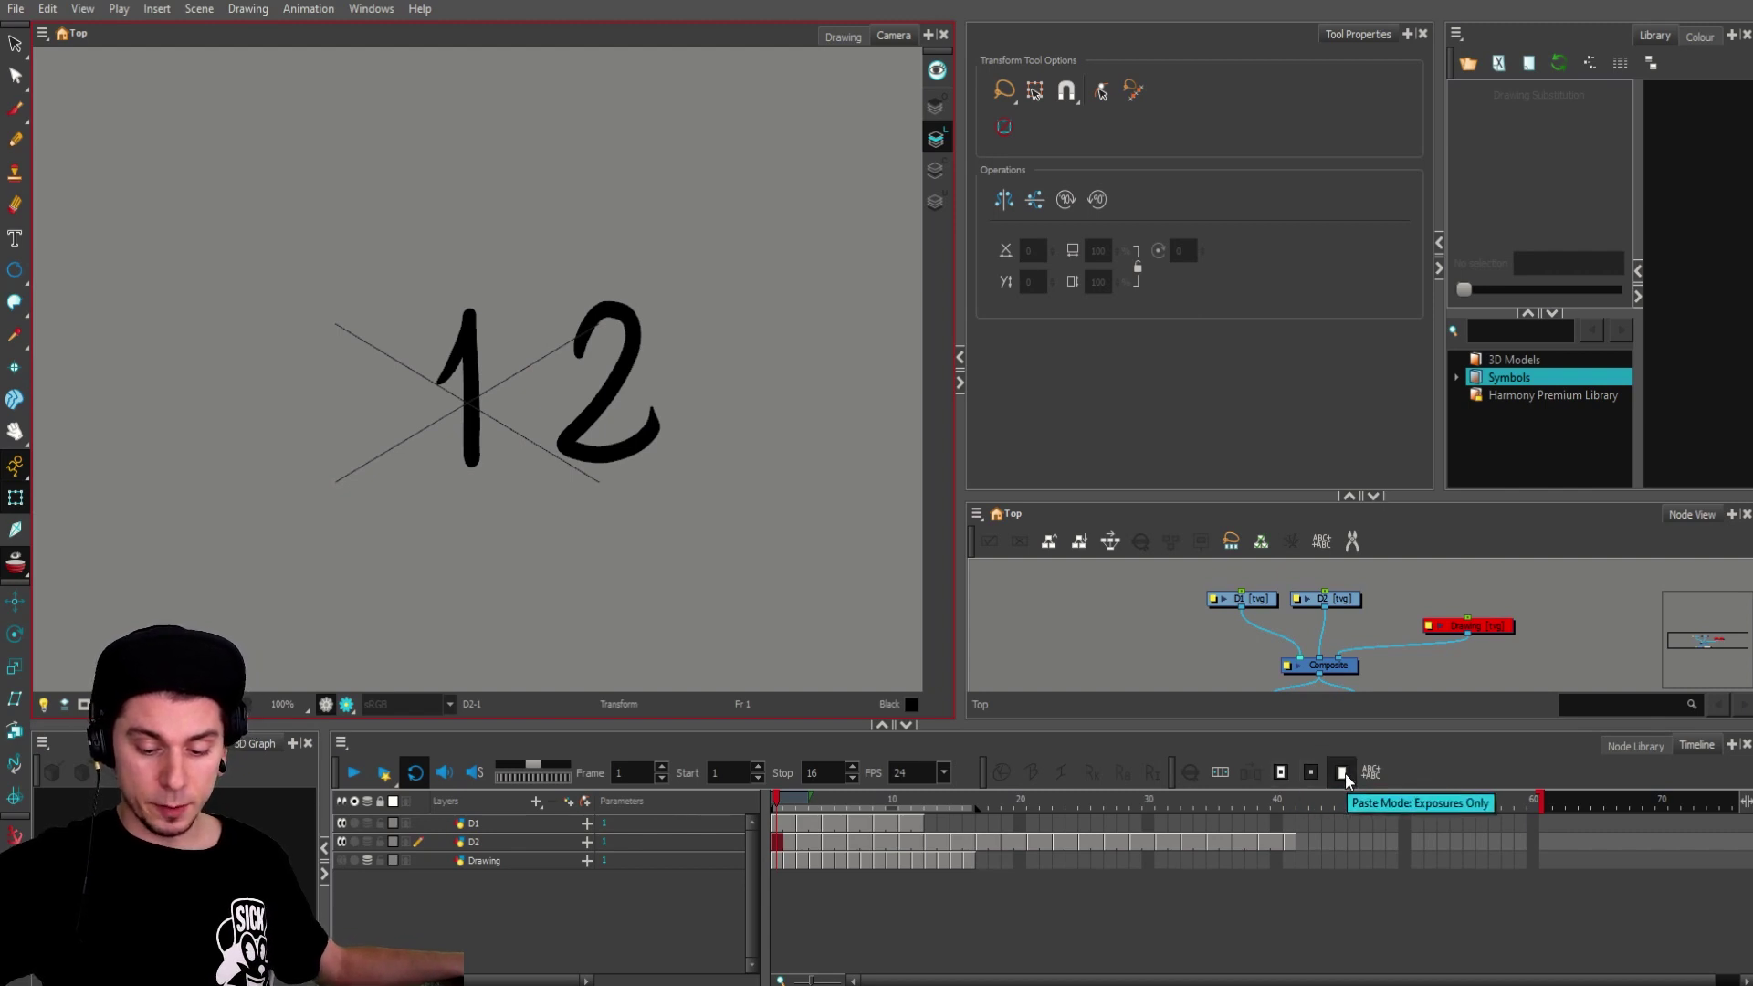
Step: Add keyframes to the D1 layer at frames 1, 5 and 12
click(779, 824)
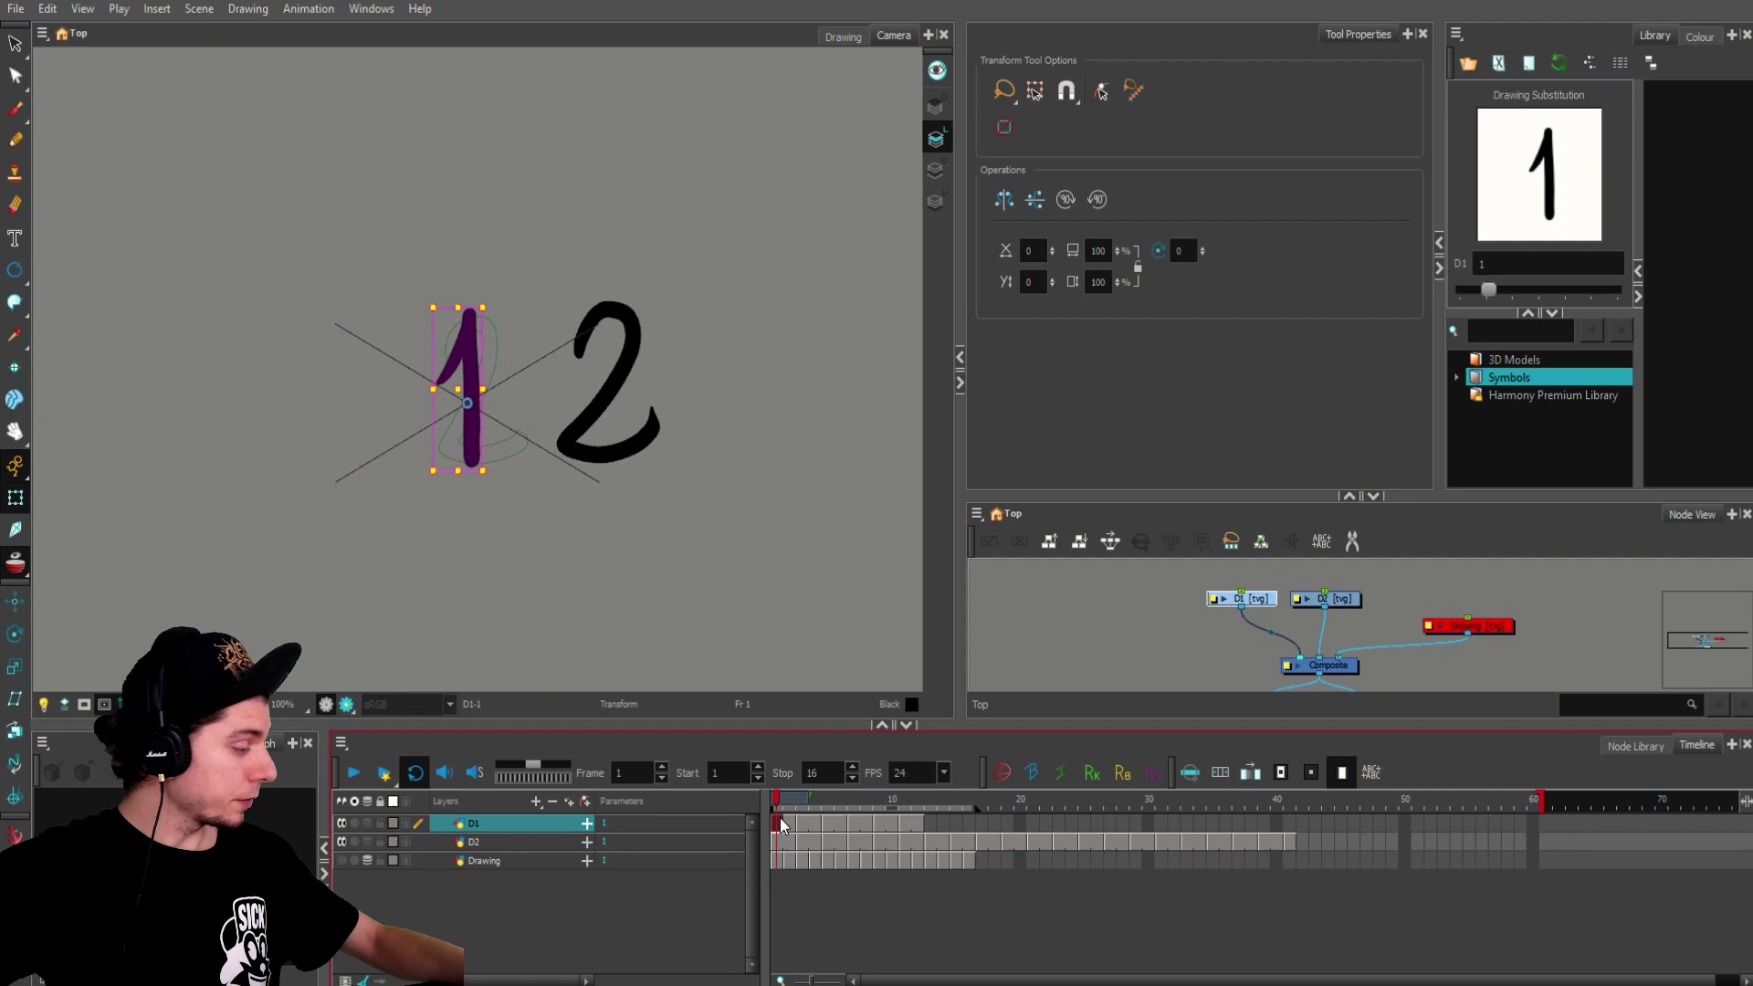
click(831, 825)
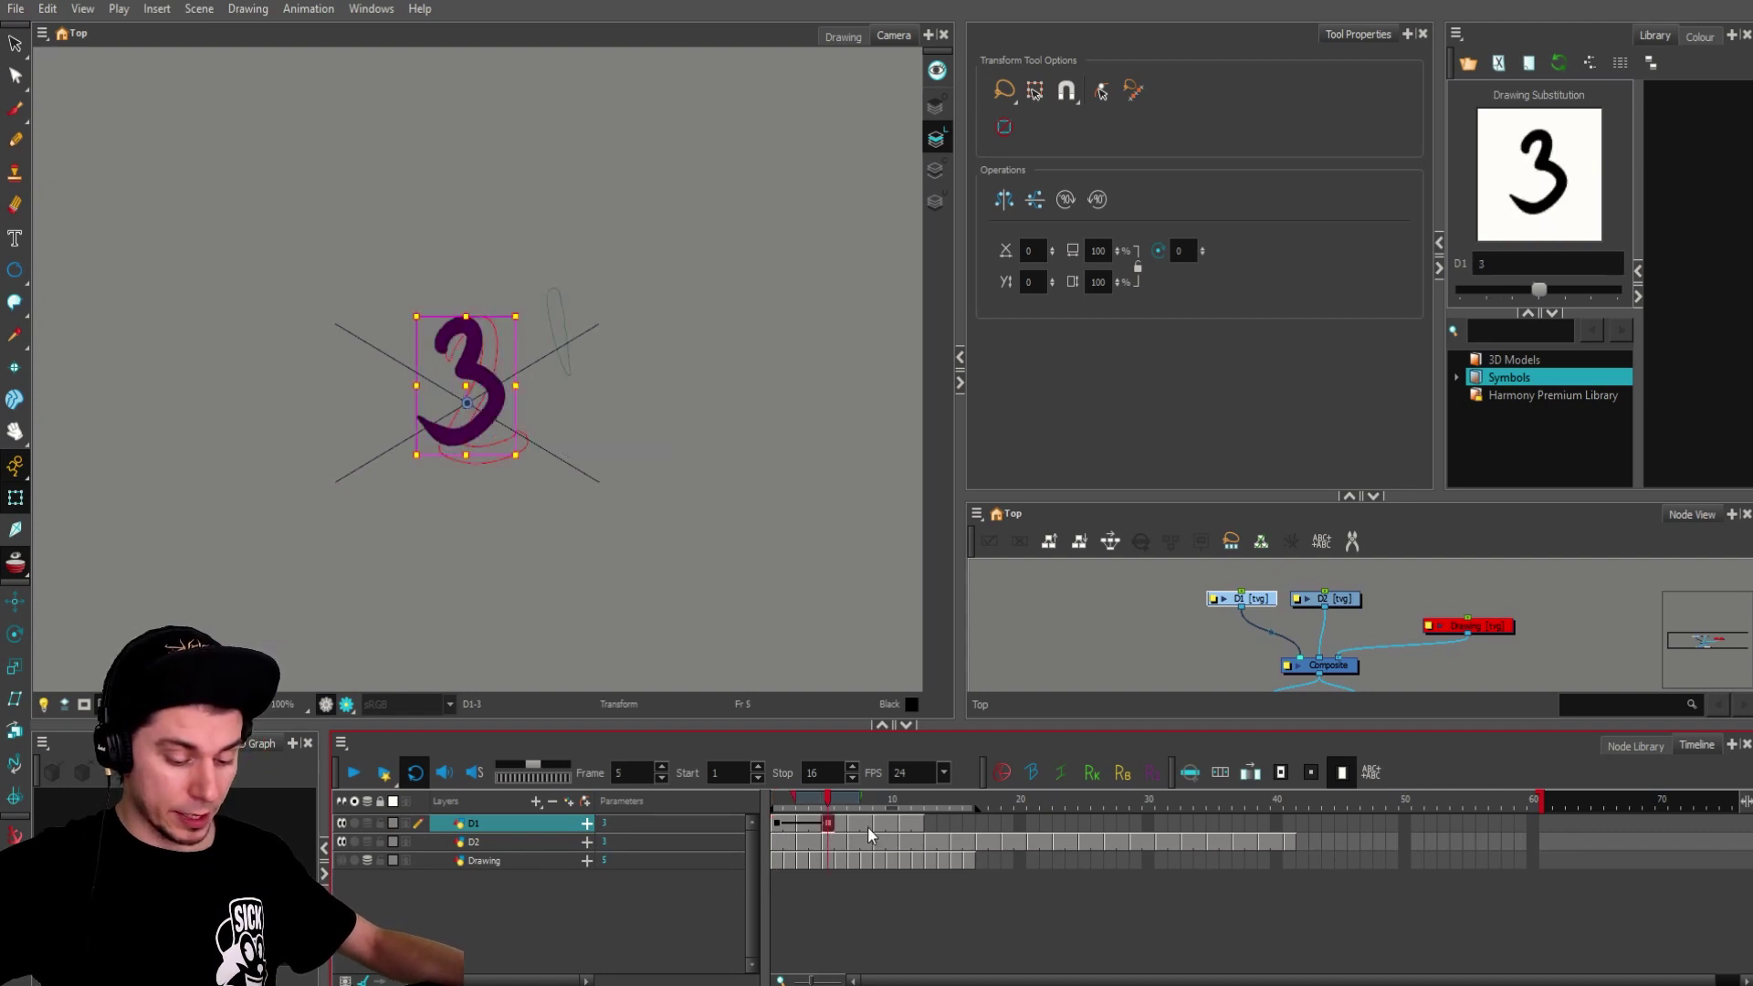
click(921, 825)
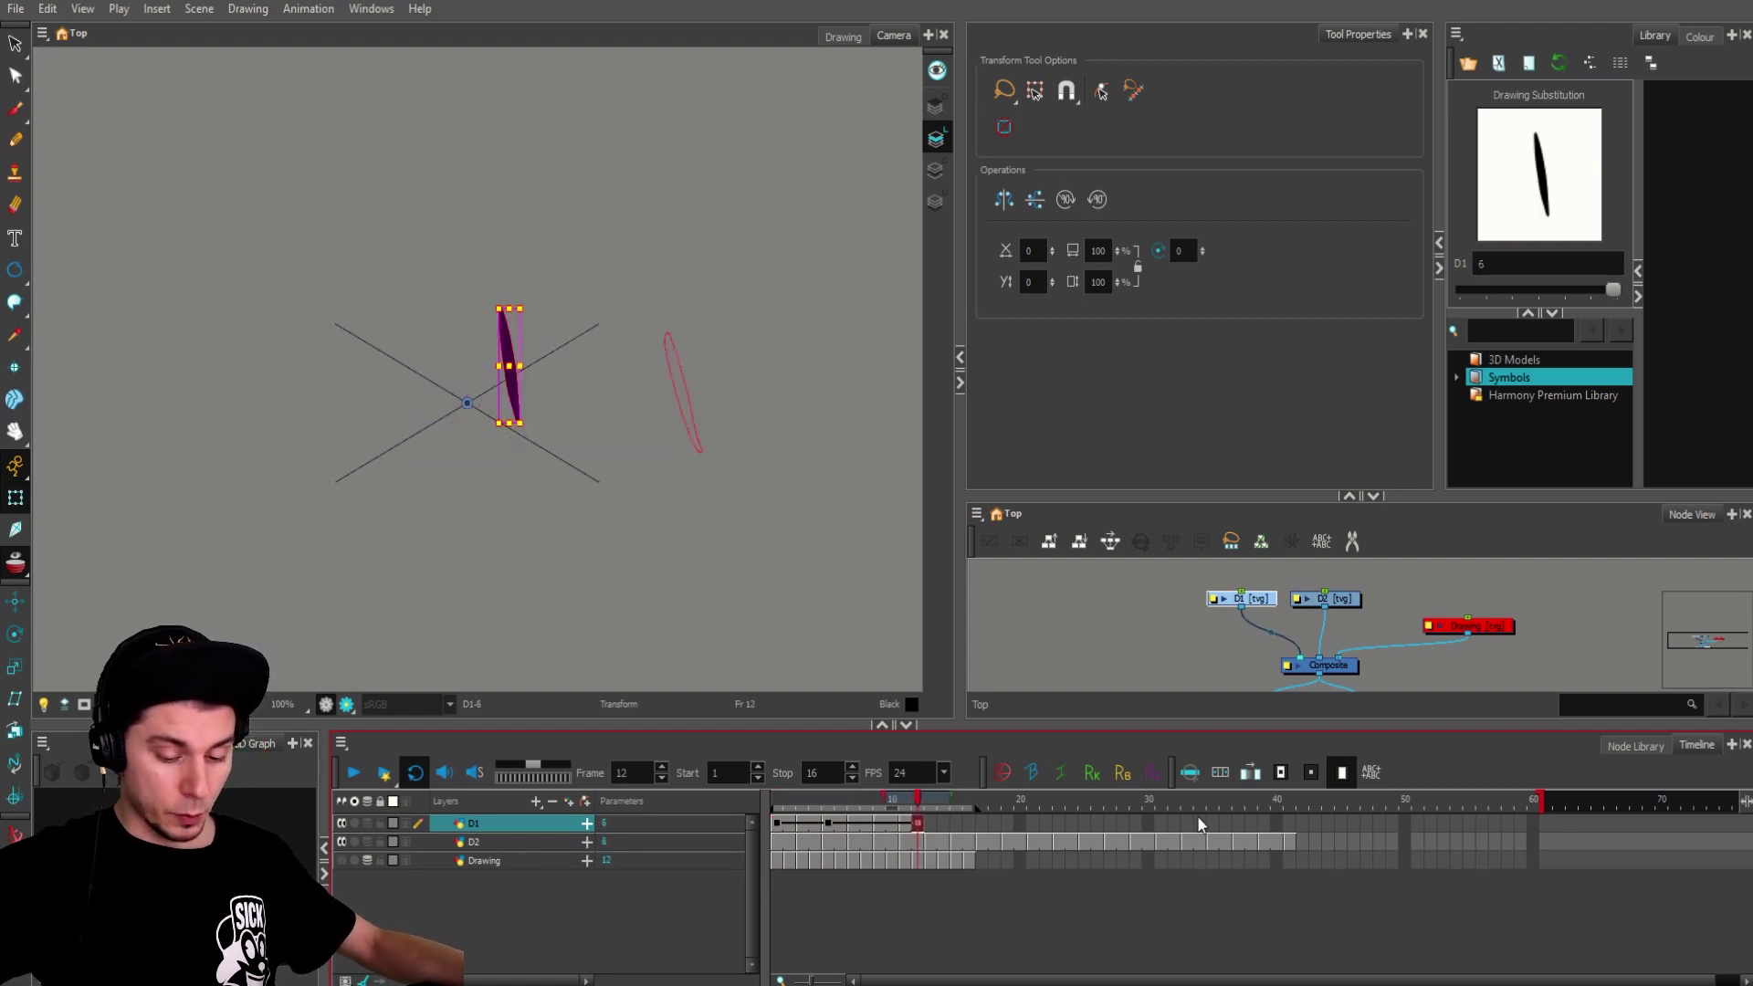
Step: Switch out of the Exposures Only paste mode, try moving D1's frame 12 cell to frame 20, and undo the move
click(1279, 773)
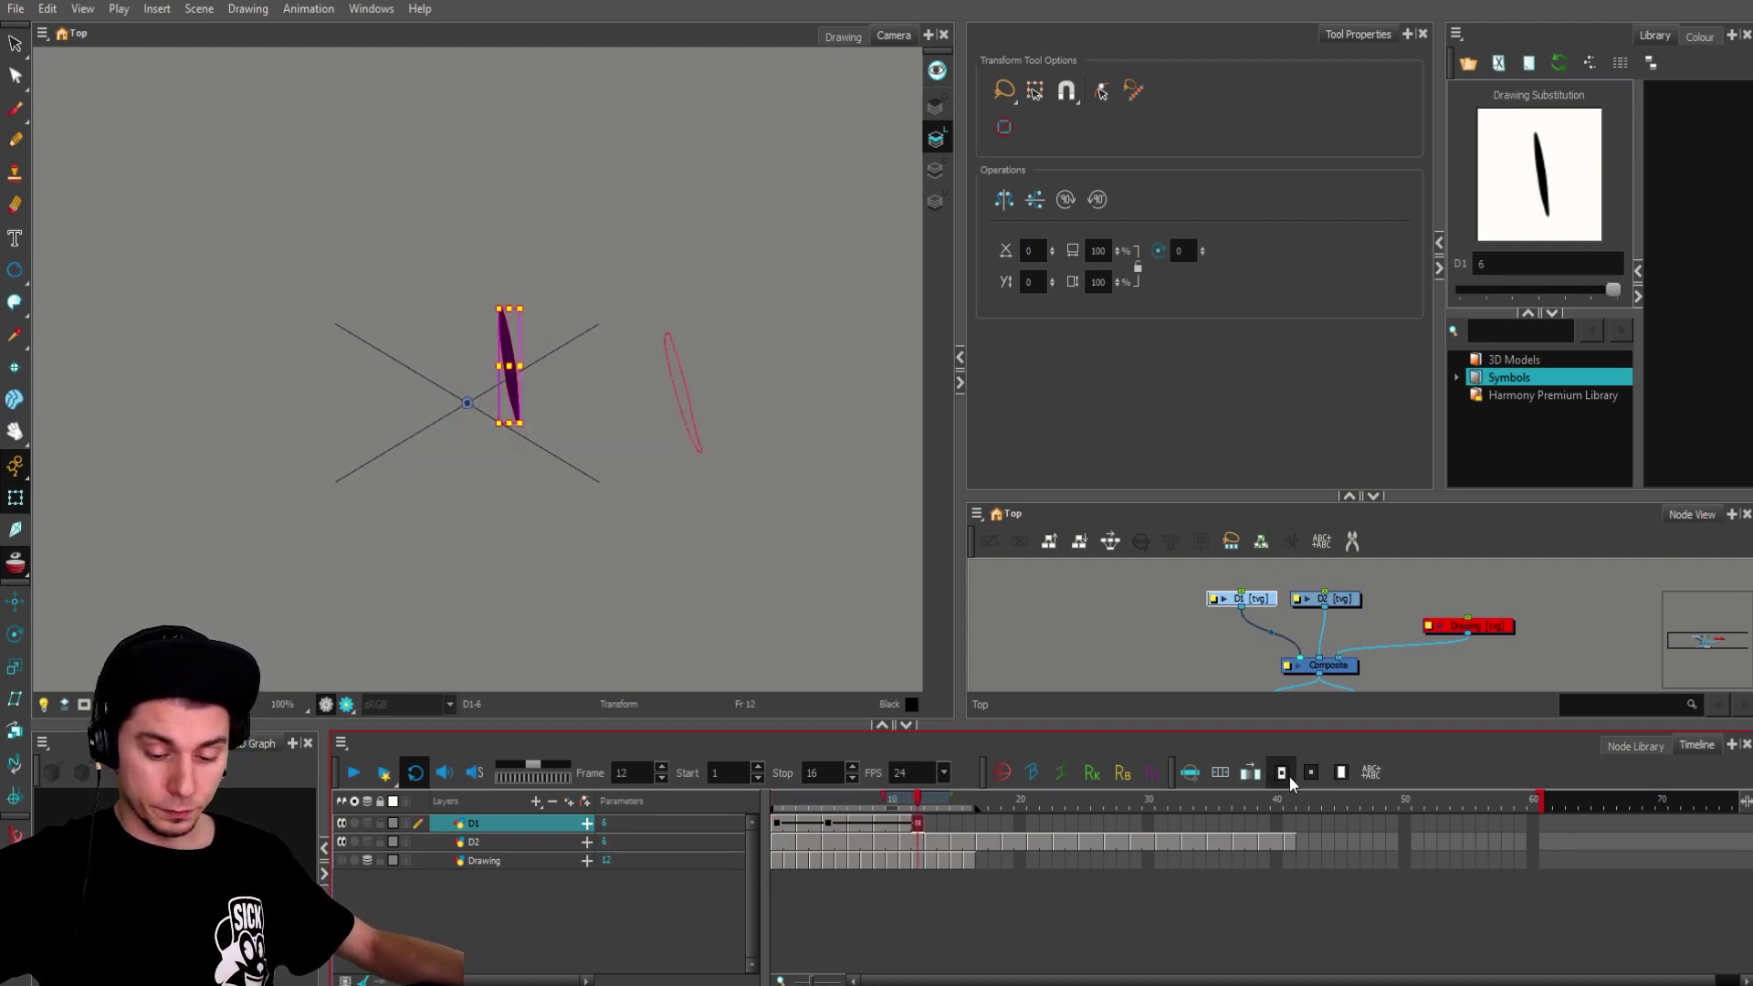
click(875, 828)
mouse_move(919, 822)
mouse_down()
mouse_move(791, 829)
mouse_move(1025, 838)
mouse_up()
key(ctrl+z)
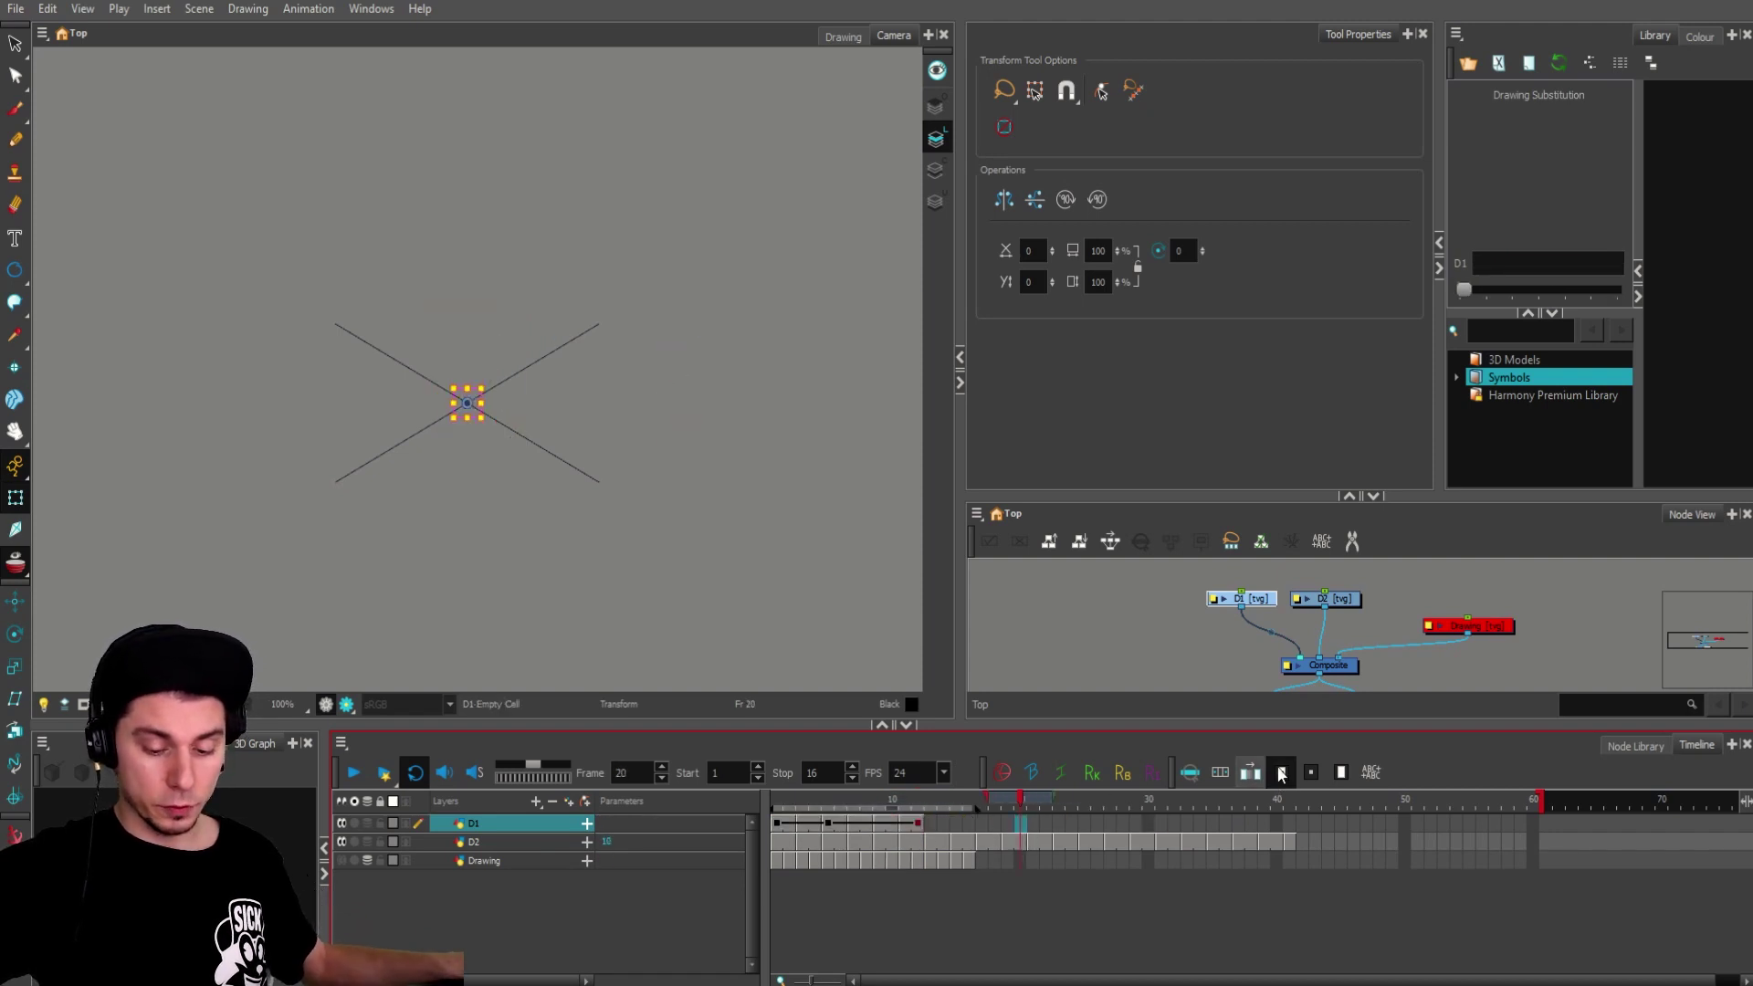
Step: Using Exposures Only paste mode, move D1's exposures to start at frame 23, undo it, and return to frame 1
mouse_move(920, 826)
mouse_down()
mouse_move(765, 824)
mouse_move(971, 832)
mouse_move(774, 826)
mouse_up()
key(ctrl+z)
drag(784, 827, 1064, 828)
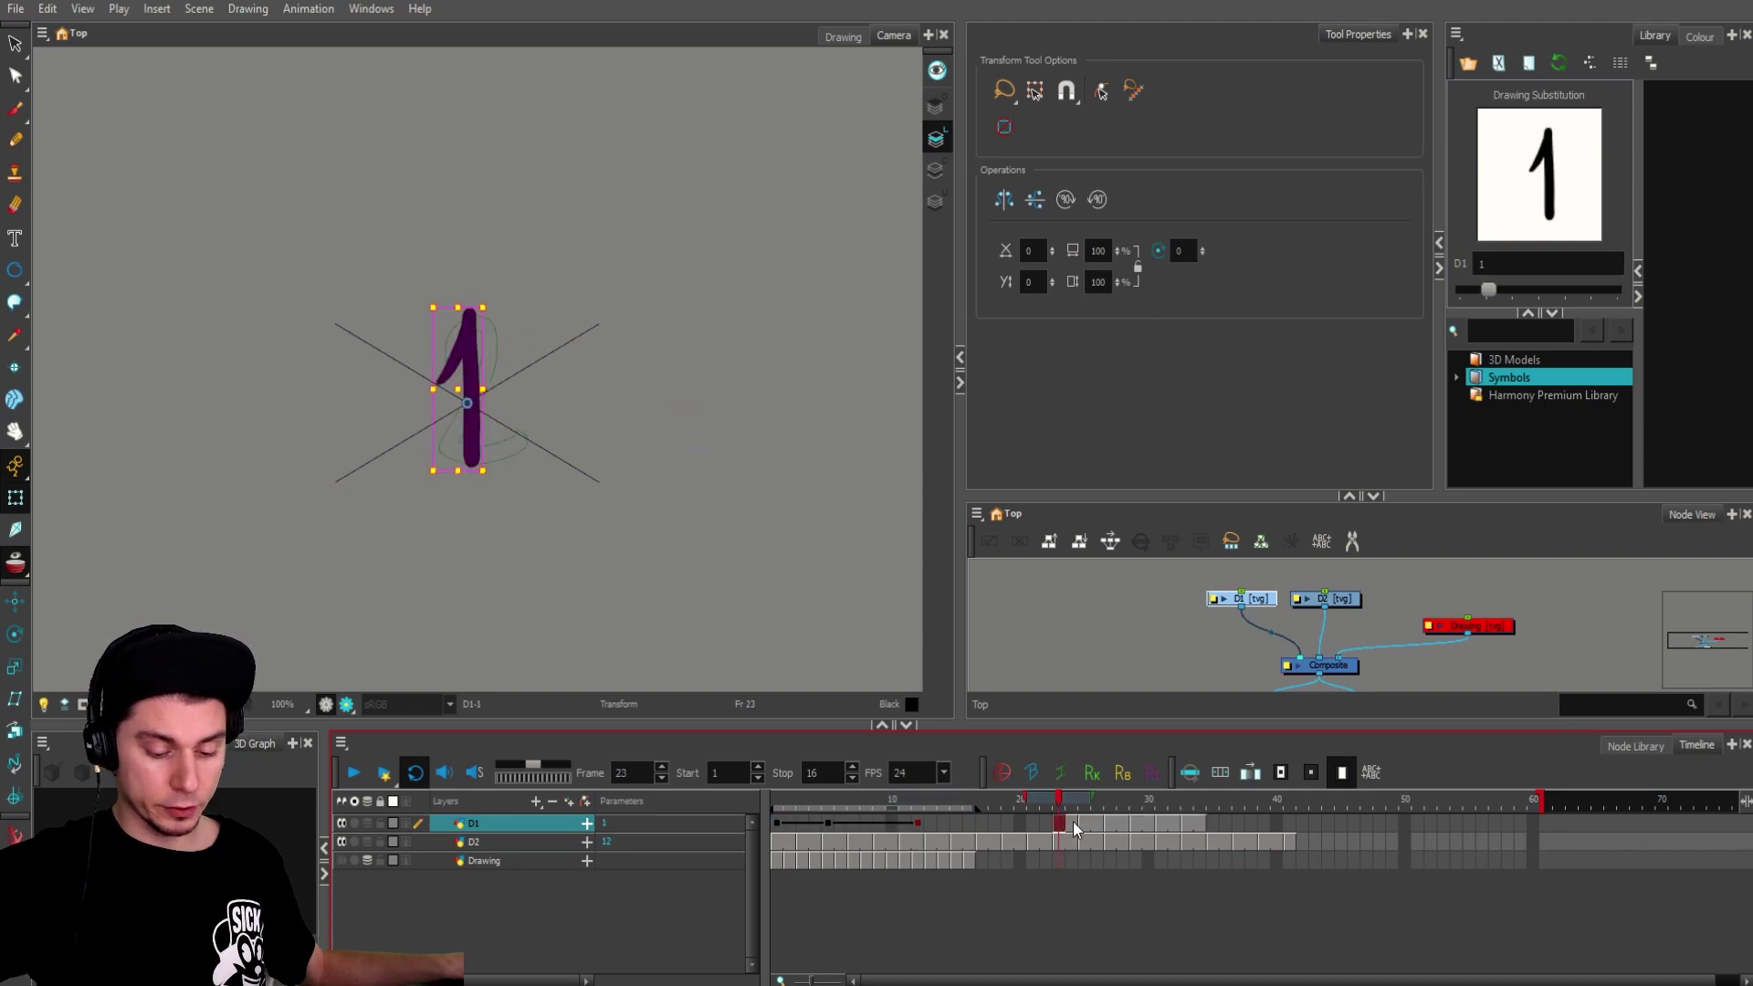
key(ctrl+z)
click(907, 826)
drag(918, 826, 776, 826)
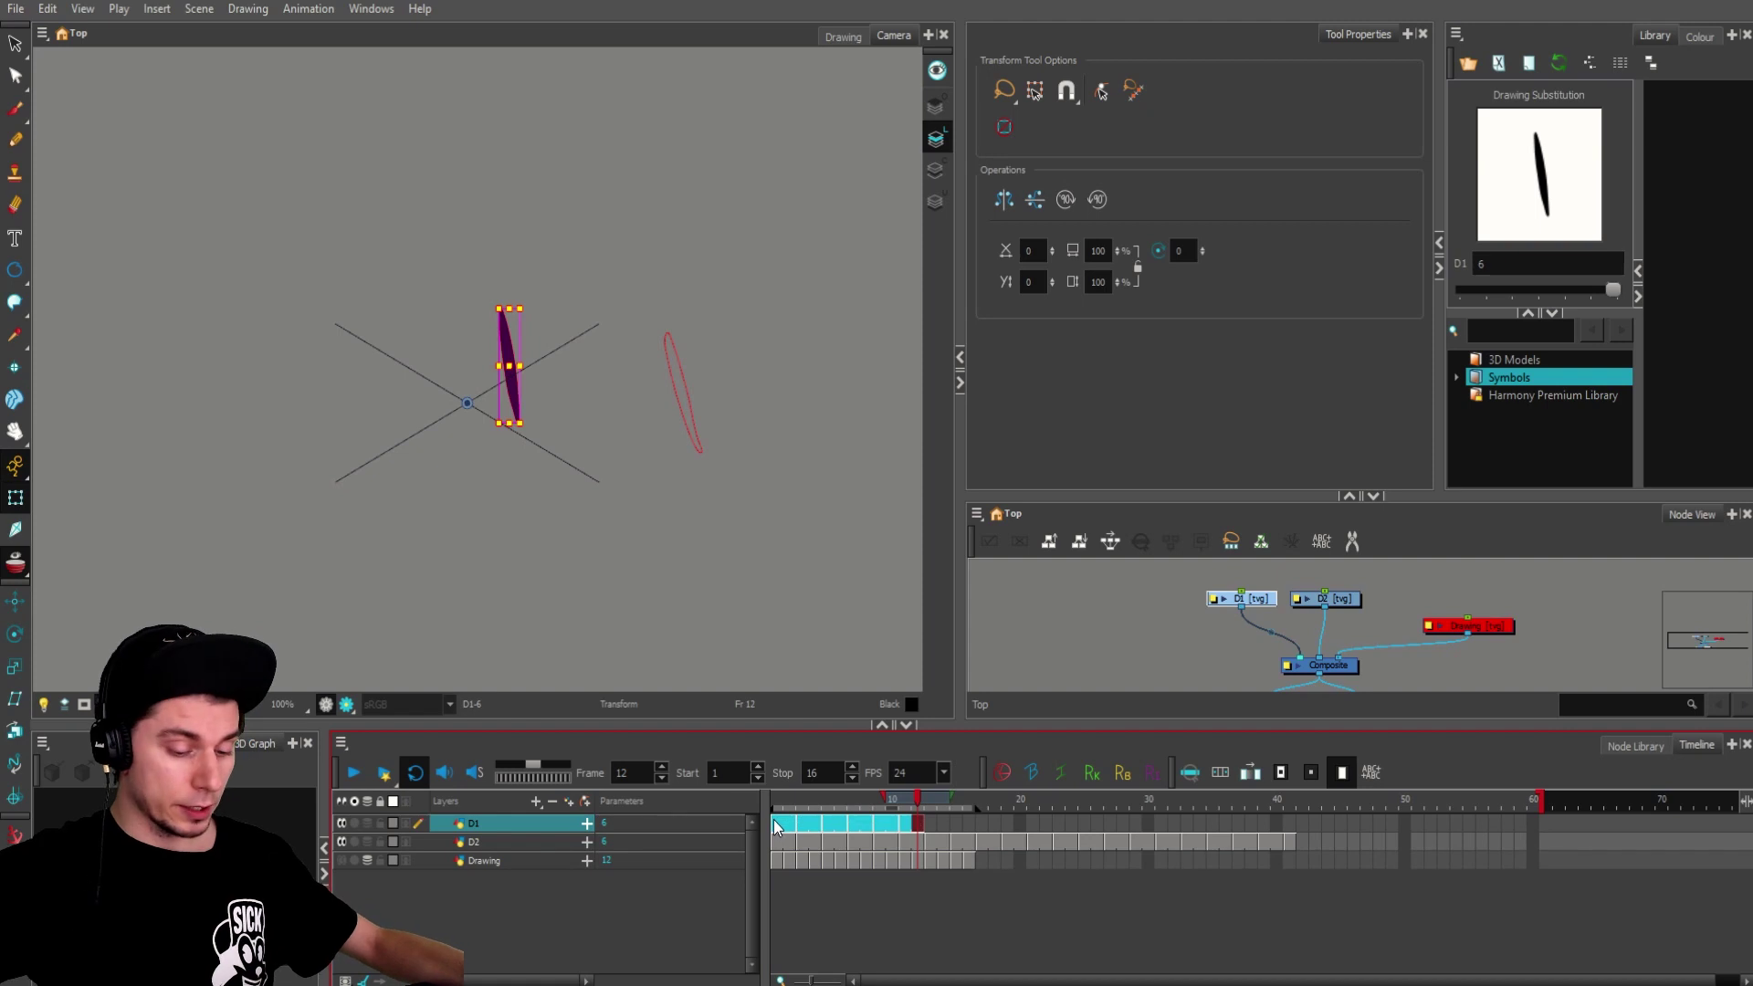
click(776, 826)
Step: Select frame 1 on both D1 and D2, move the 1 and 2 together up and to the right, and undo the move
click(1304, 598)
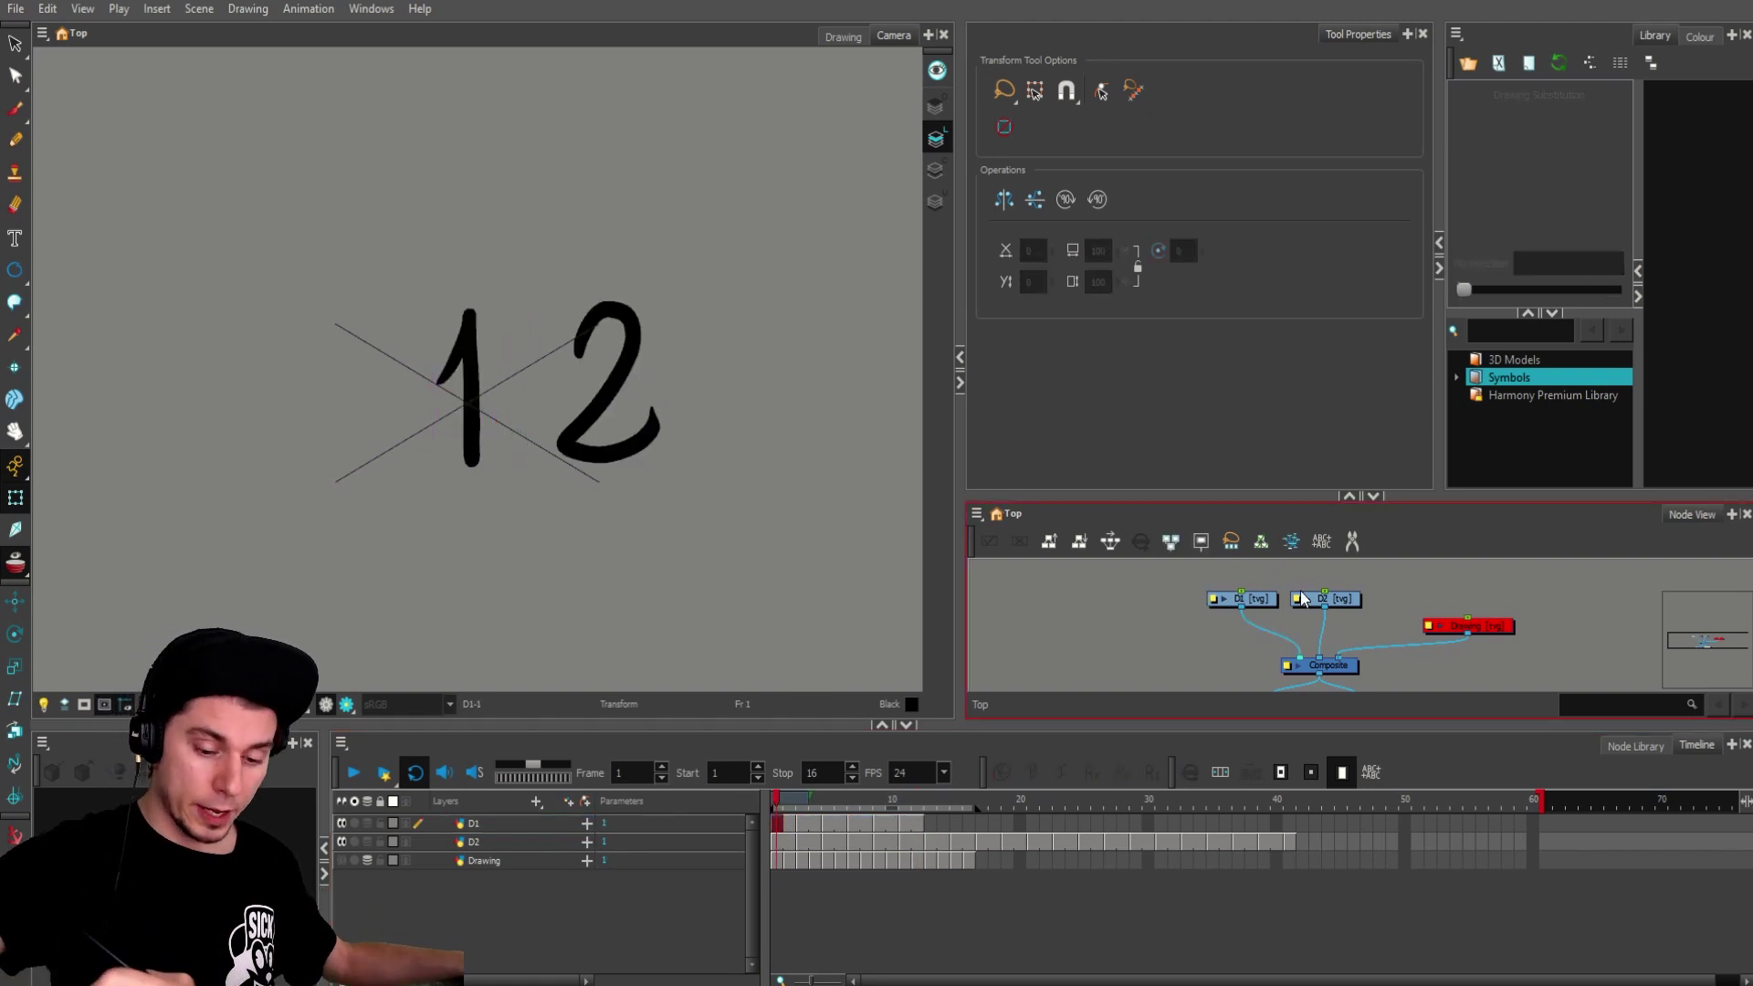
shift+click(782, 842)
key(alt+s)
mouse_move(728, 508)
mouse_down()
mouse_move(730, 467)
mouse_move(537, 595)
mouse_move(721, 475)
mouse_move(790, 305)
mouse_up()
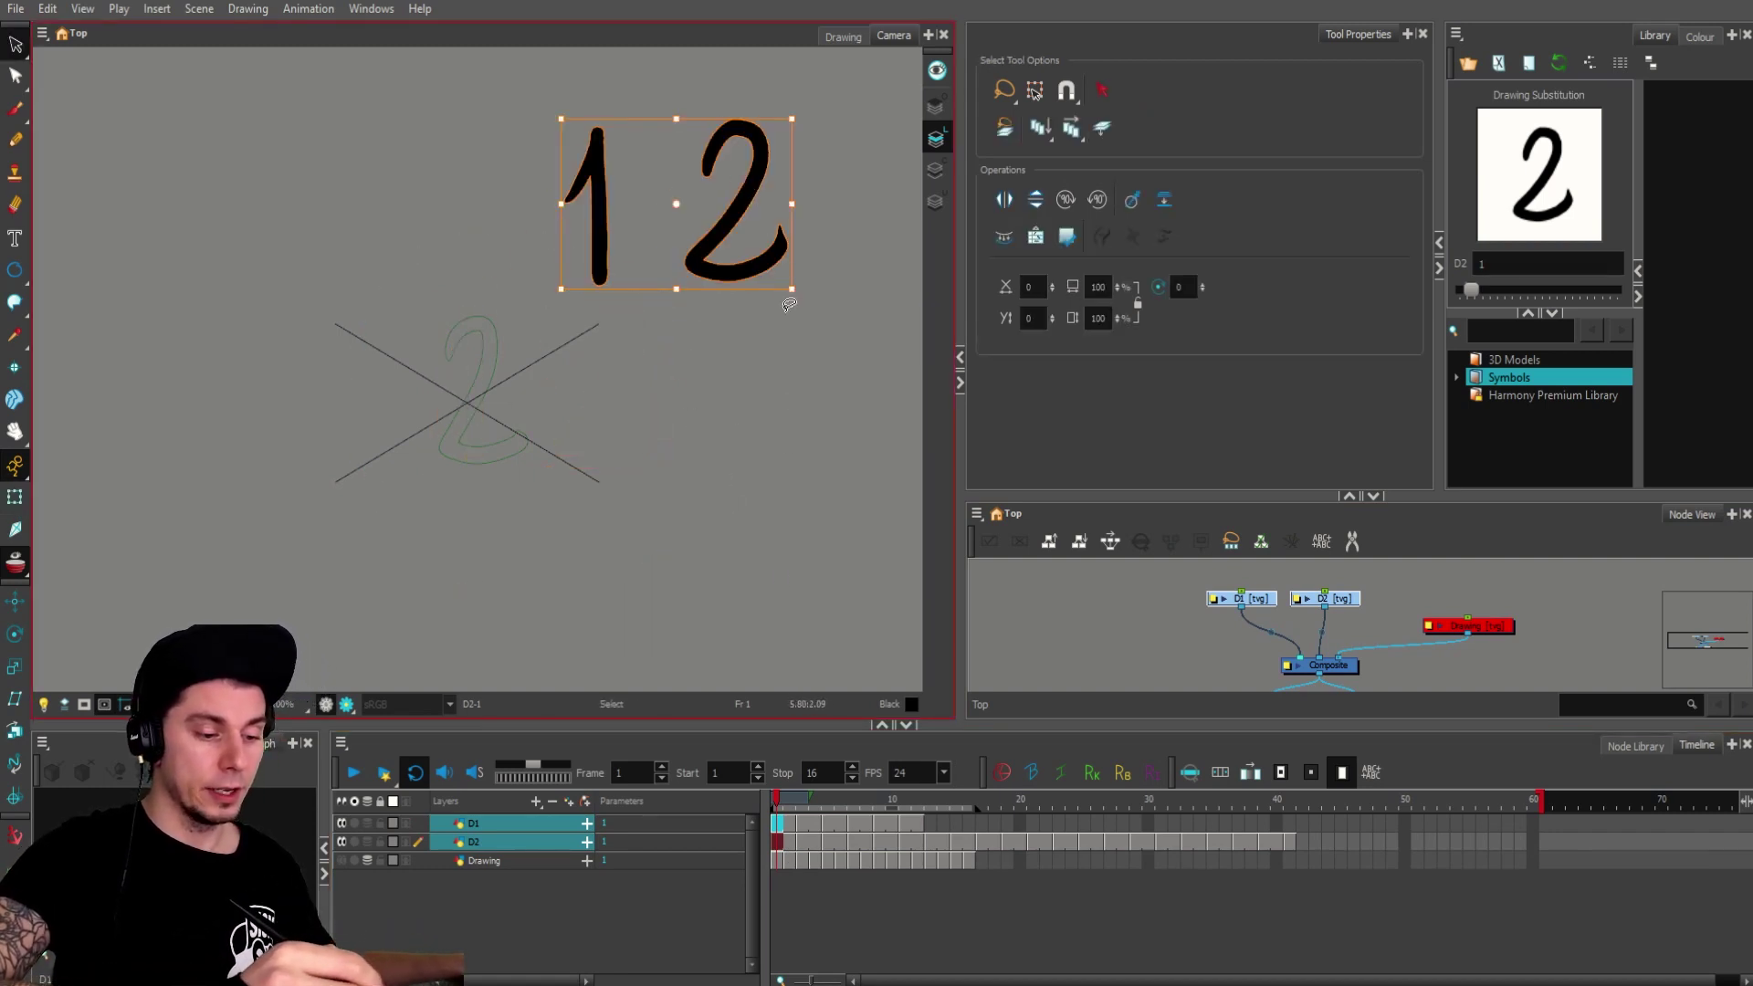
key(ctrl+z)
mouse_move(700, 415)
mouse_down()
mouse_move(696, 342)
mouse_move(747, 422)
mouse_up()
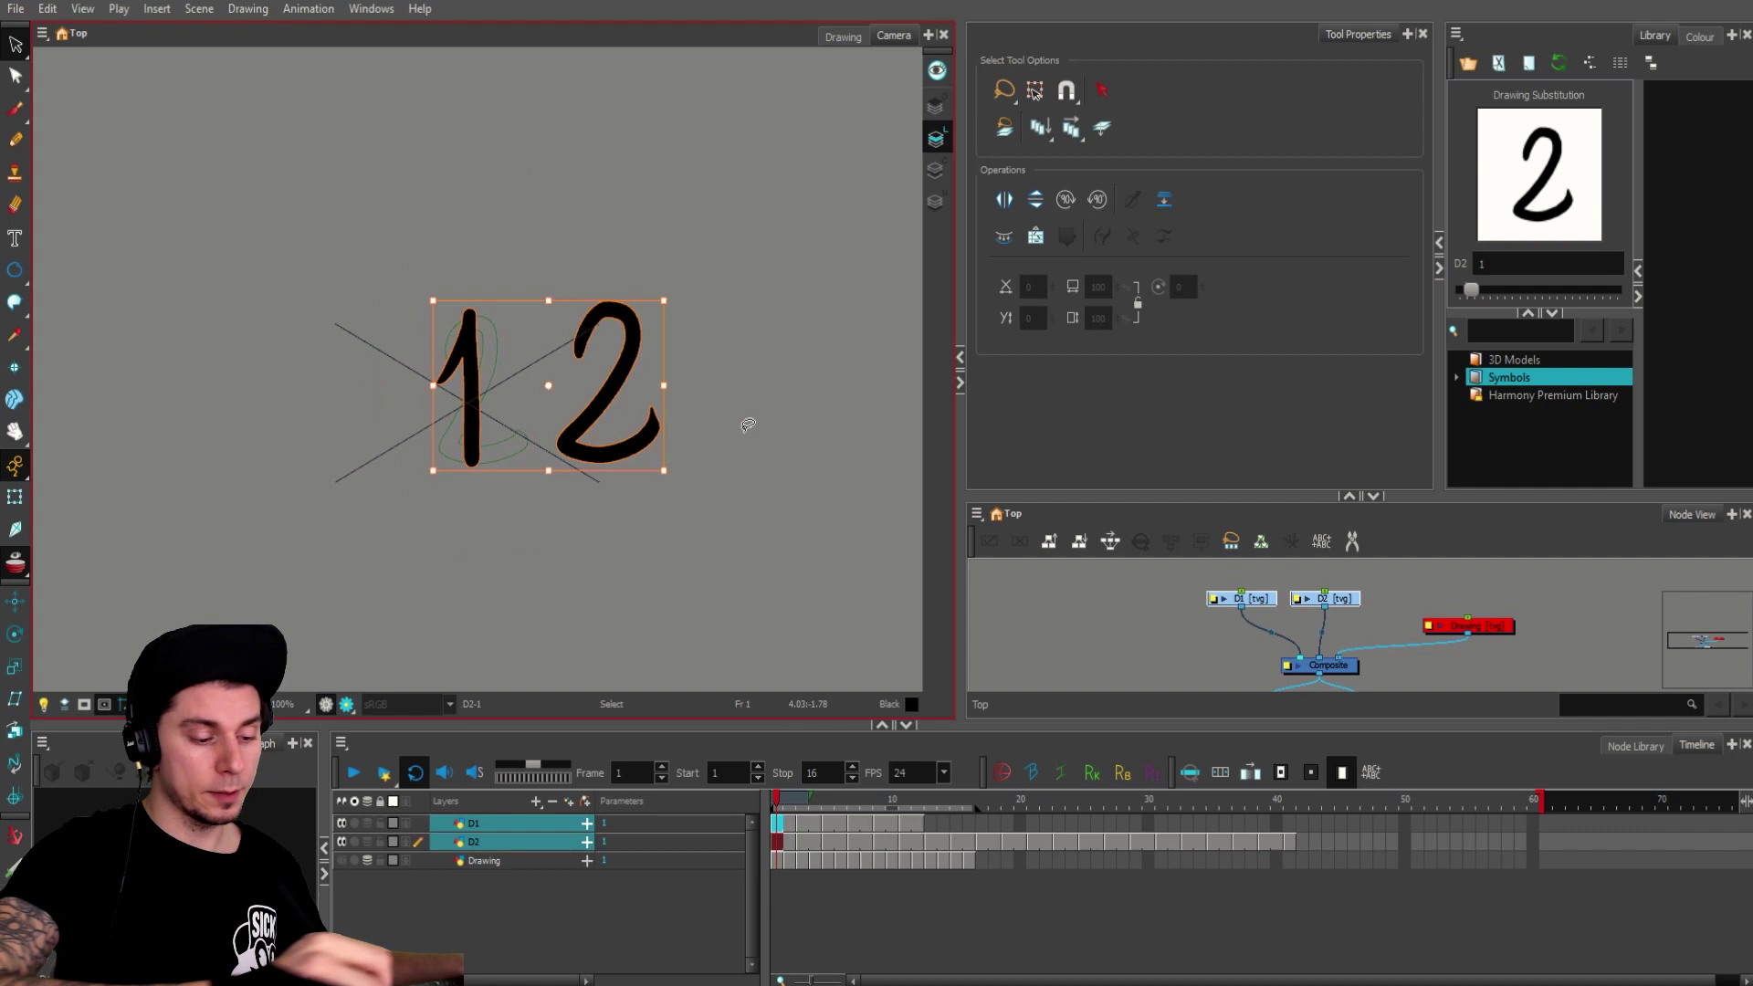
click(731, 437)
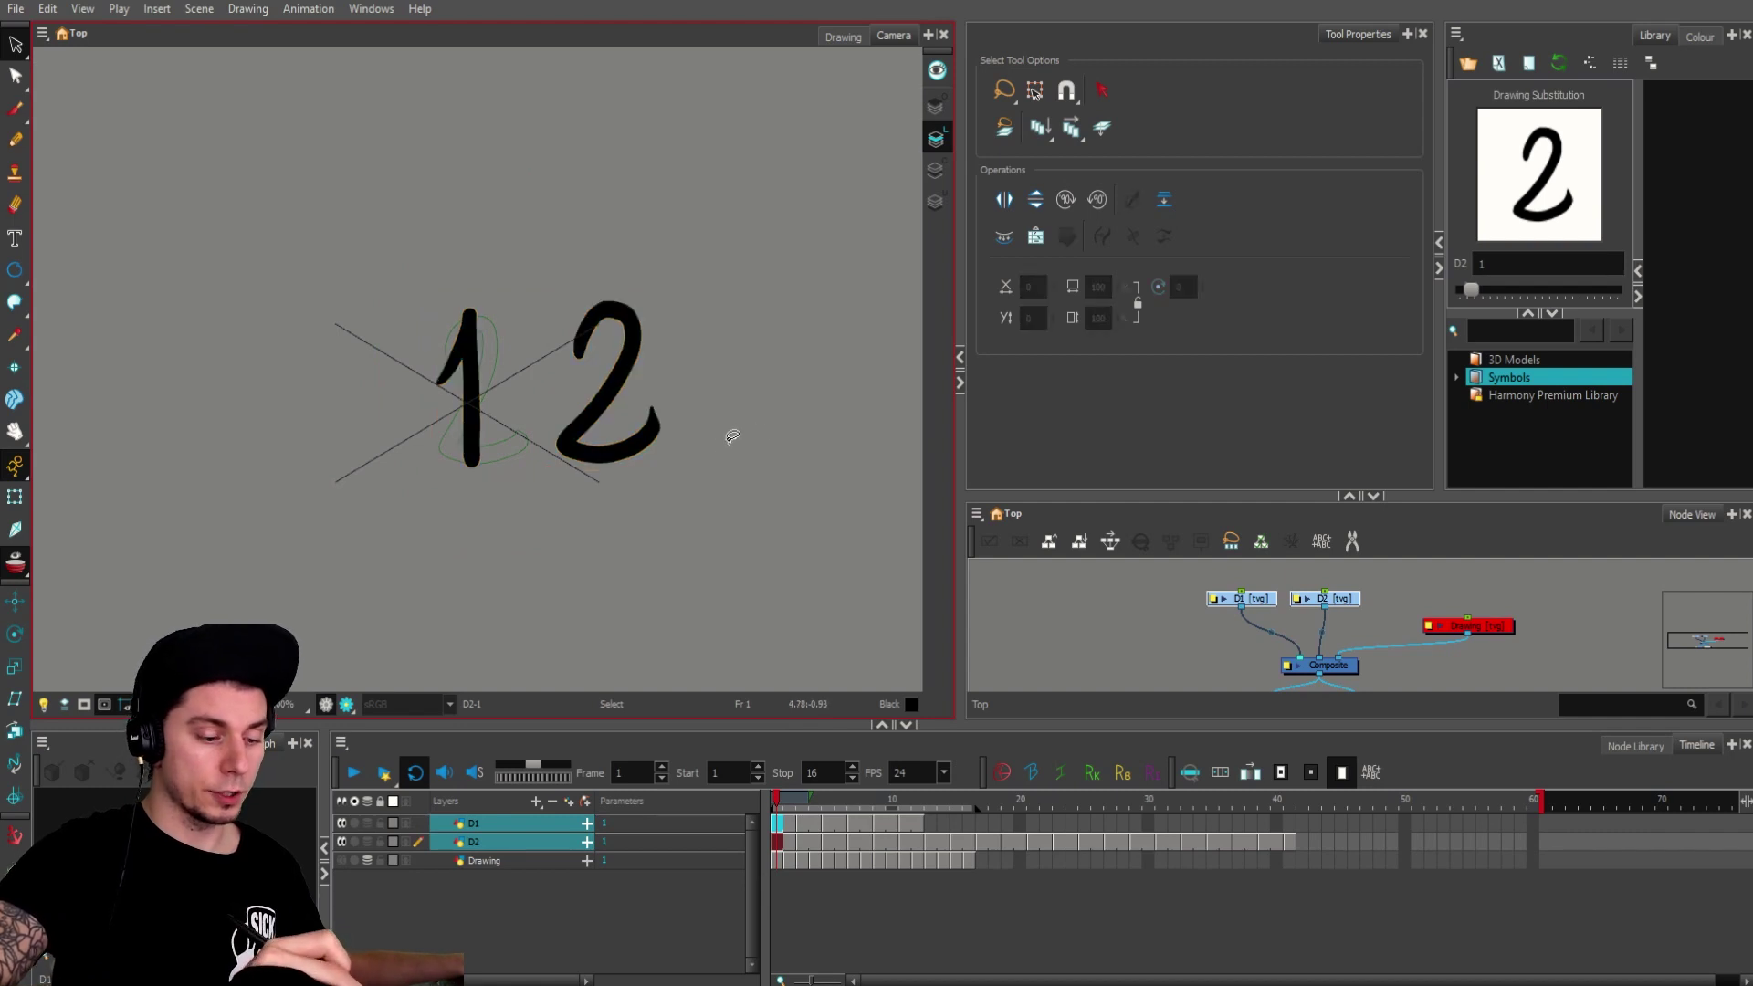
Step: With only D2 active at frame 1, lasso the 2 using the Select tool and clear the selection
mouse_move(705, 492)
mouse_down()
mouse_move(311, 418)
mouse_move(803, 470)
mouse_move(325, 337)
mouse_move(713, 479)
mouse_up()
click(808, 512)
mouse_move(693, 331)
mouse_down()
mouse_move(775, 407)
mouse_move(767, 375)
mouse_up()
mouse_move(777, 345)
mouse_down()
mouse_move(440, 585)
mouse_move(820, 372)
mouse_up()
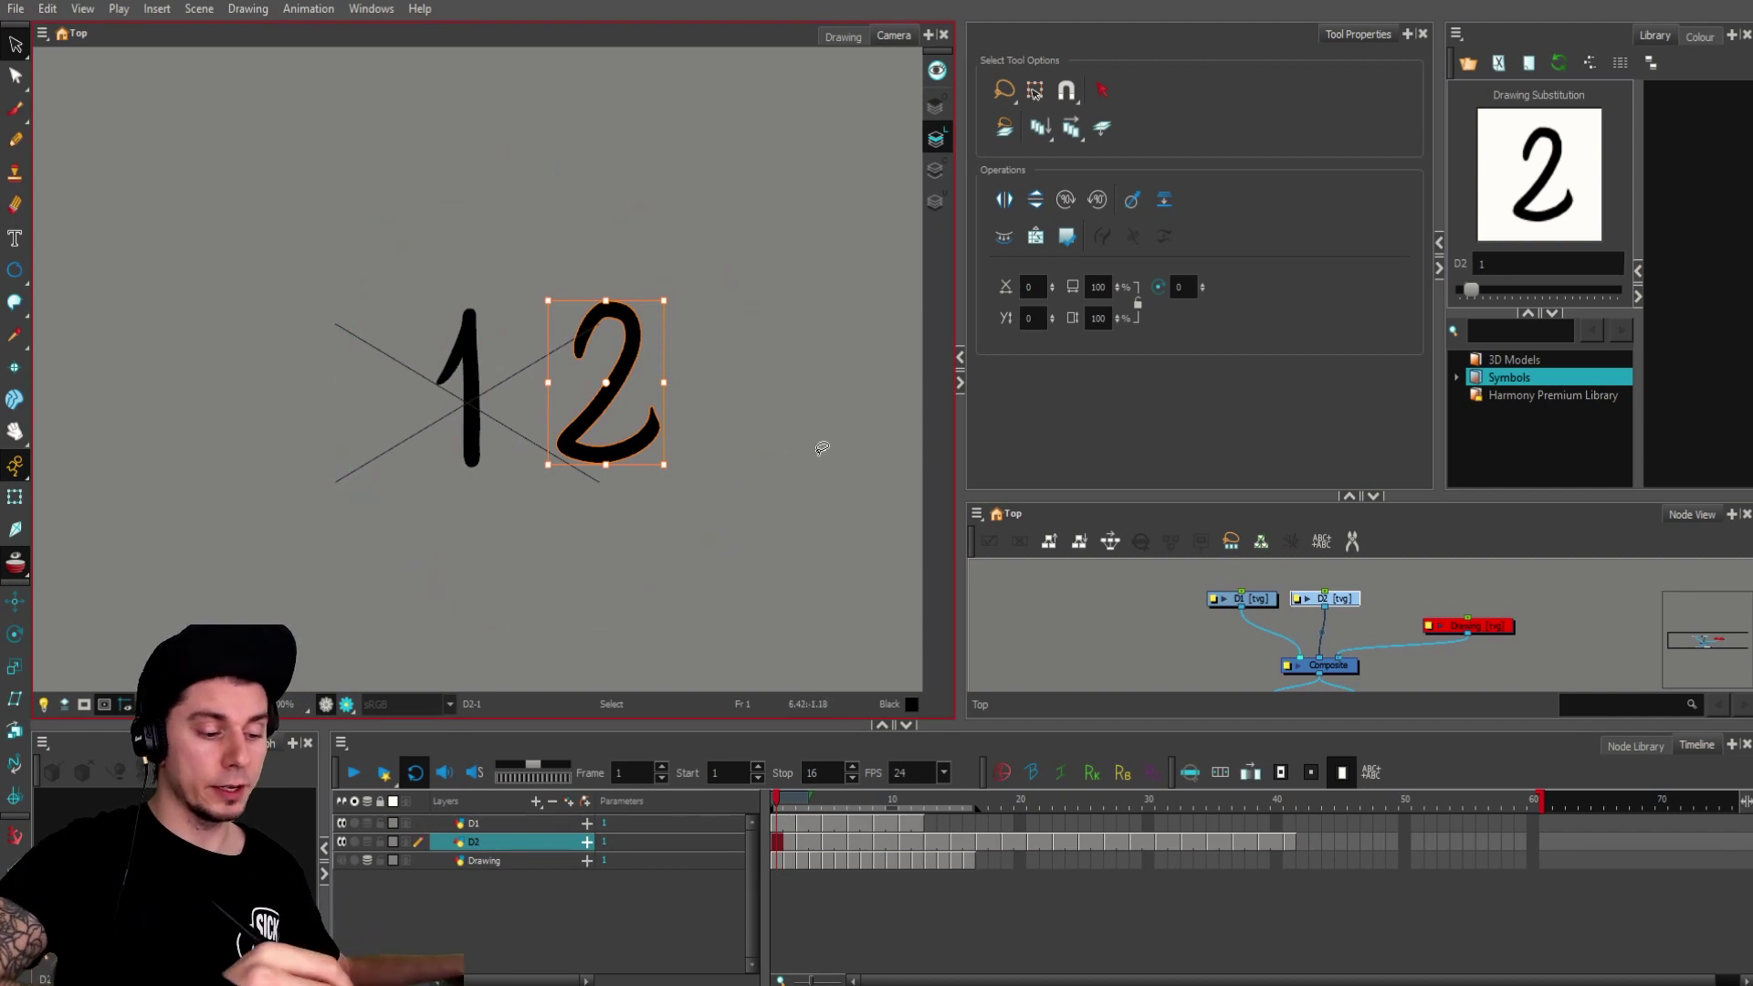
click(781, 484)
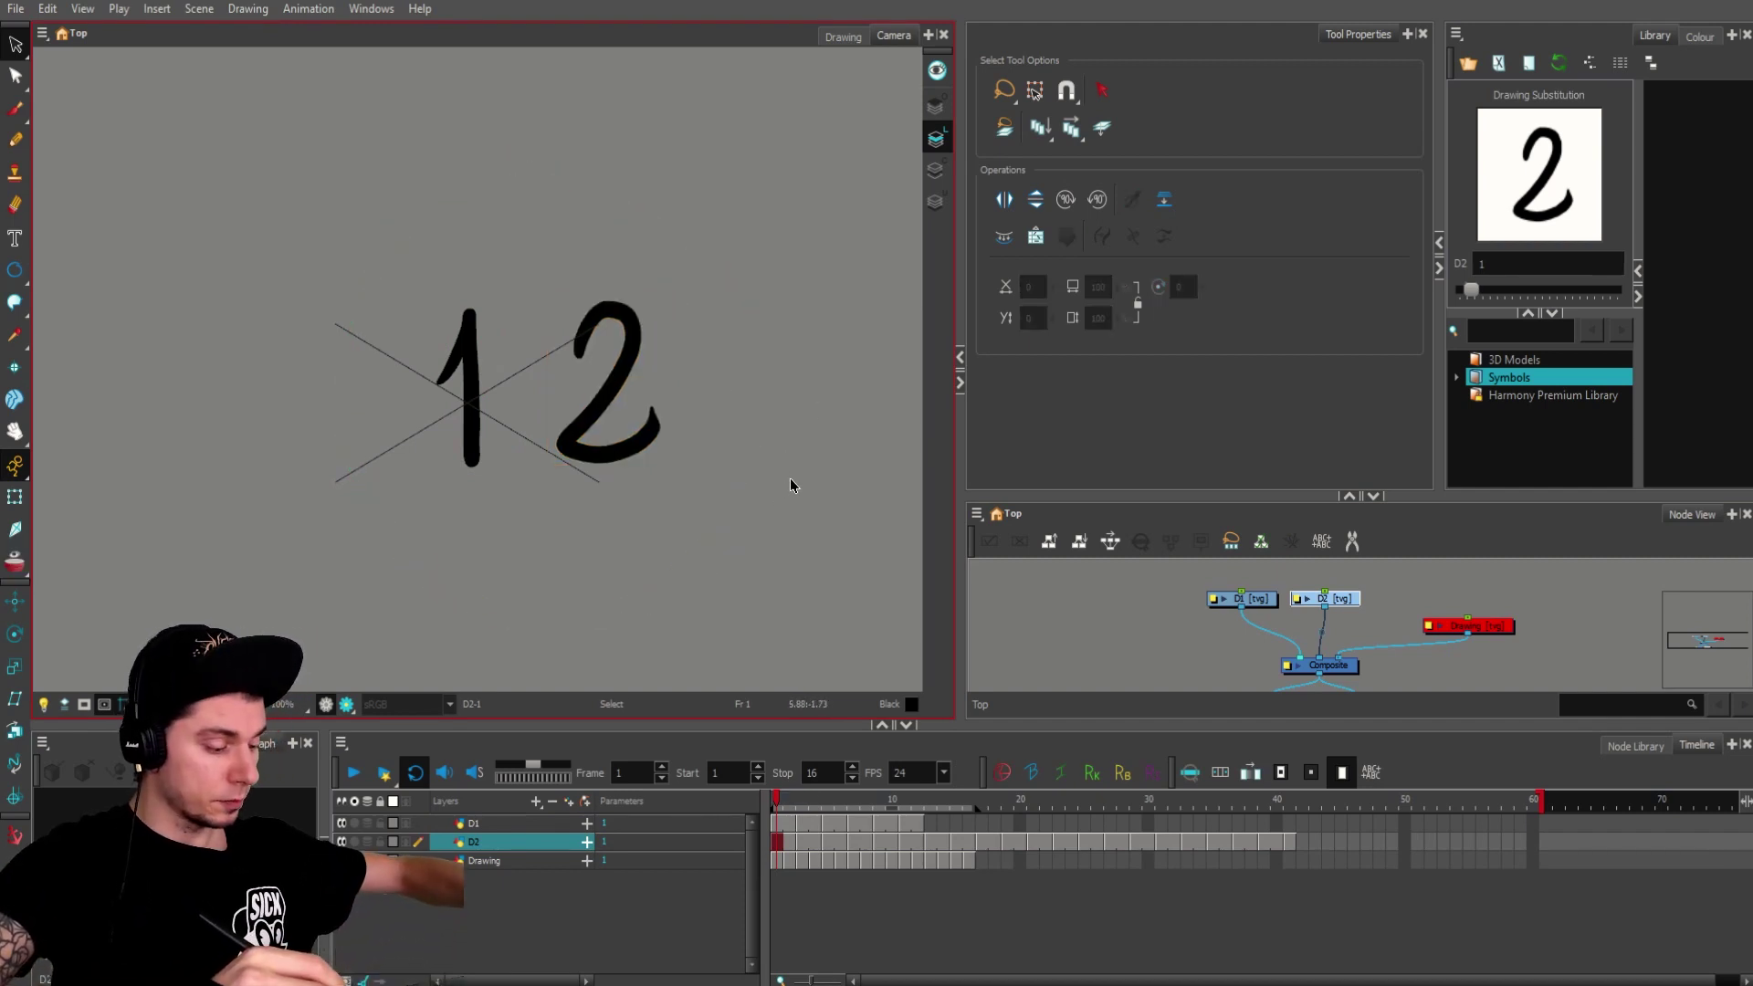
Step: Check D2 at frame 3, go to frame 2, and lasso the 2 there with the Select tool
click(804, 838)
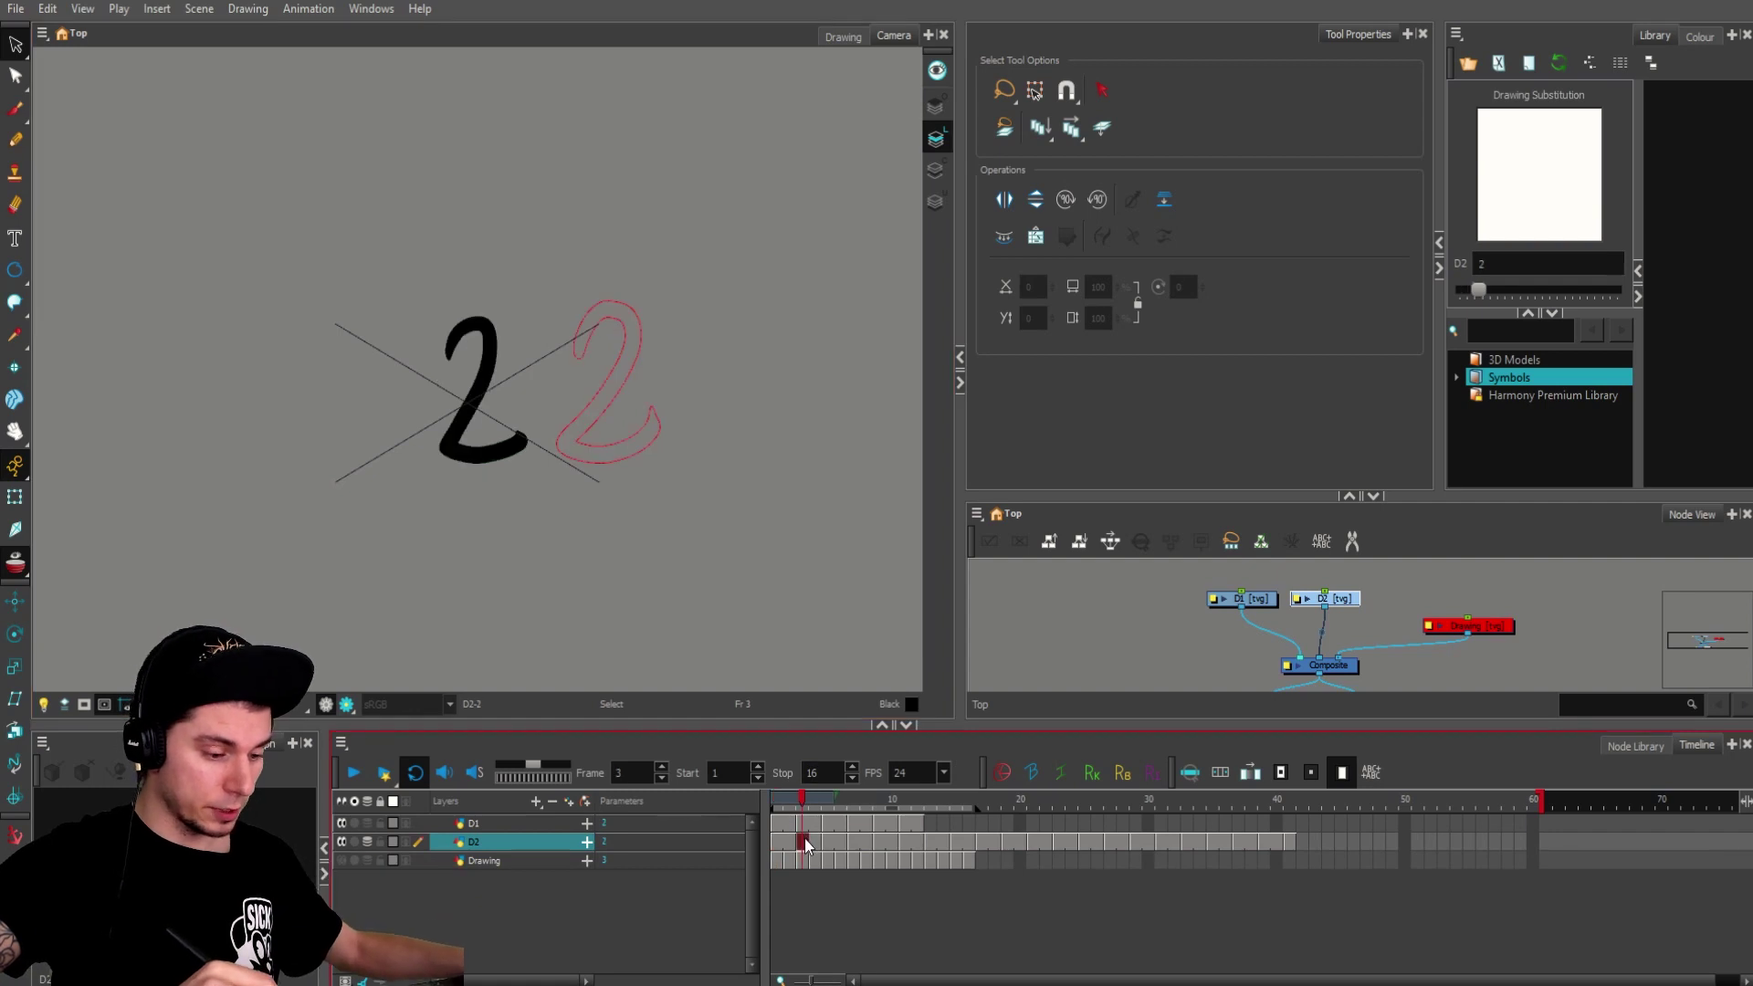
click(791, 844)
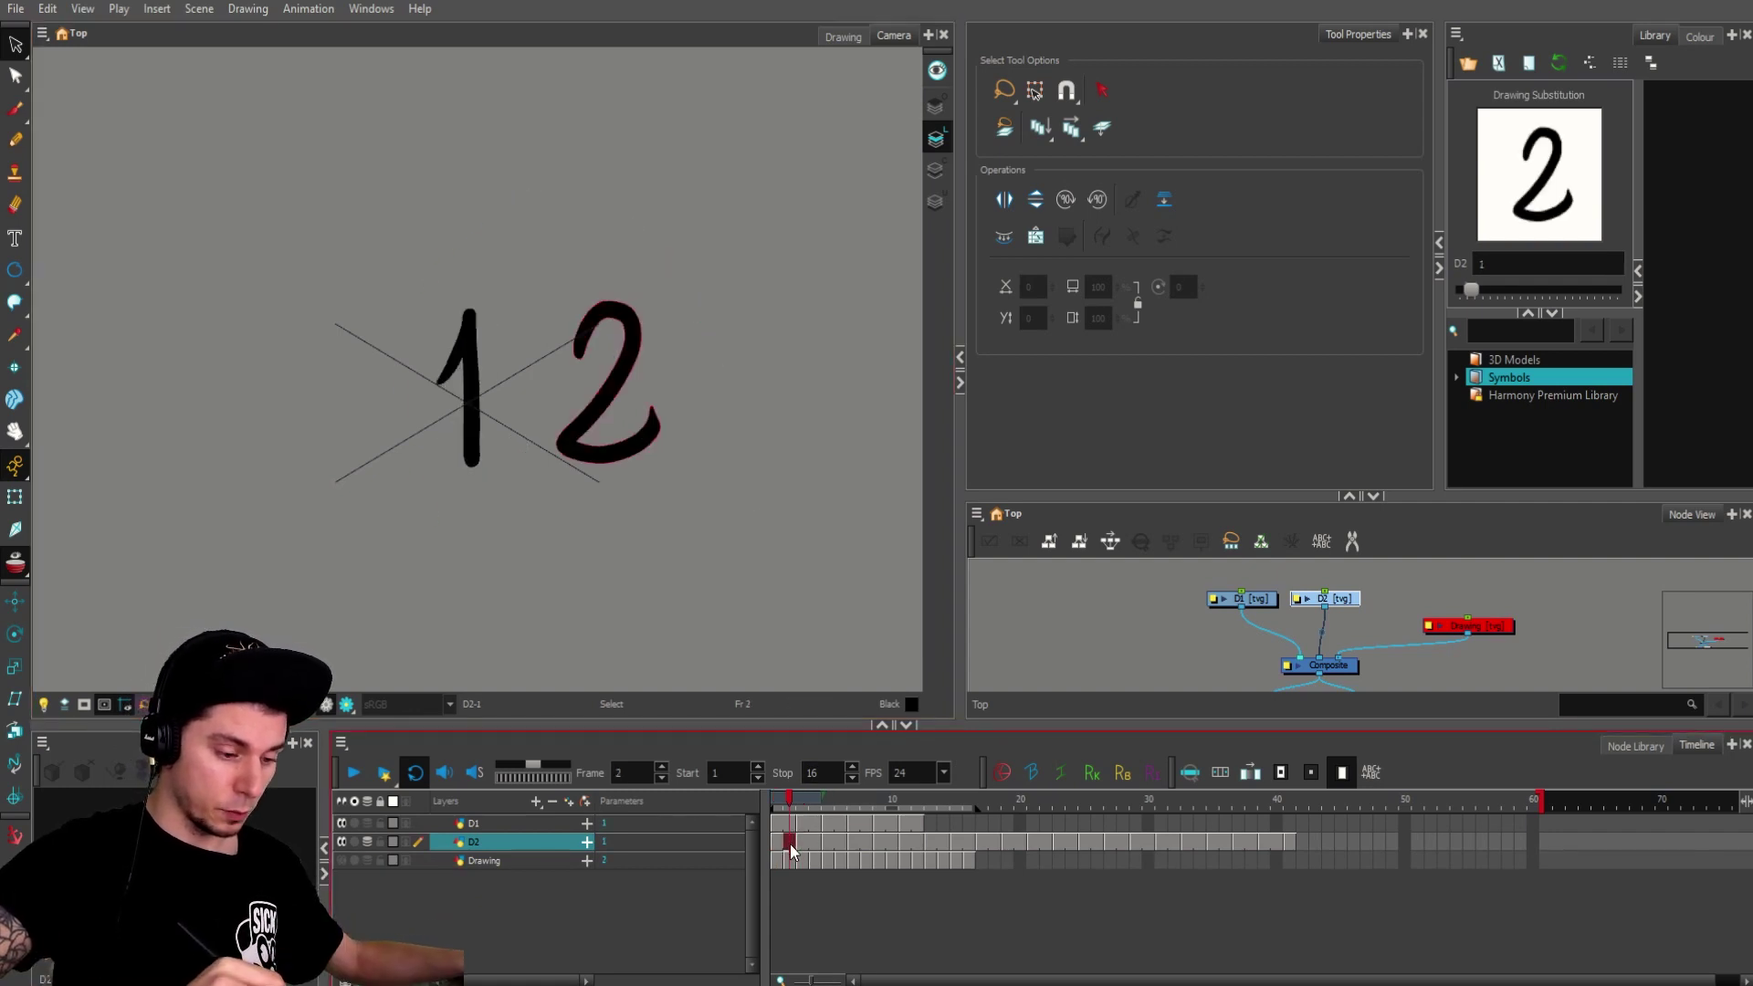
mouse_move(760, 557)
mouse_down()
mouse_move(567, 192)
mouse_move(547, 585)
mouse_up()
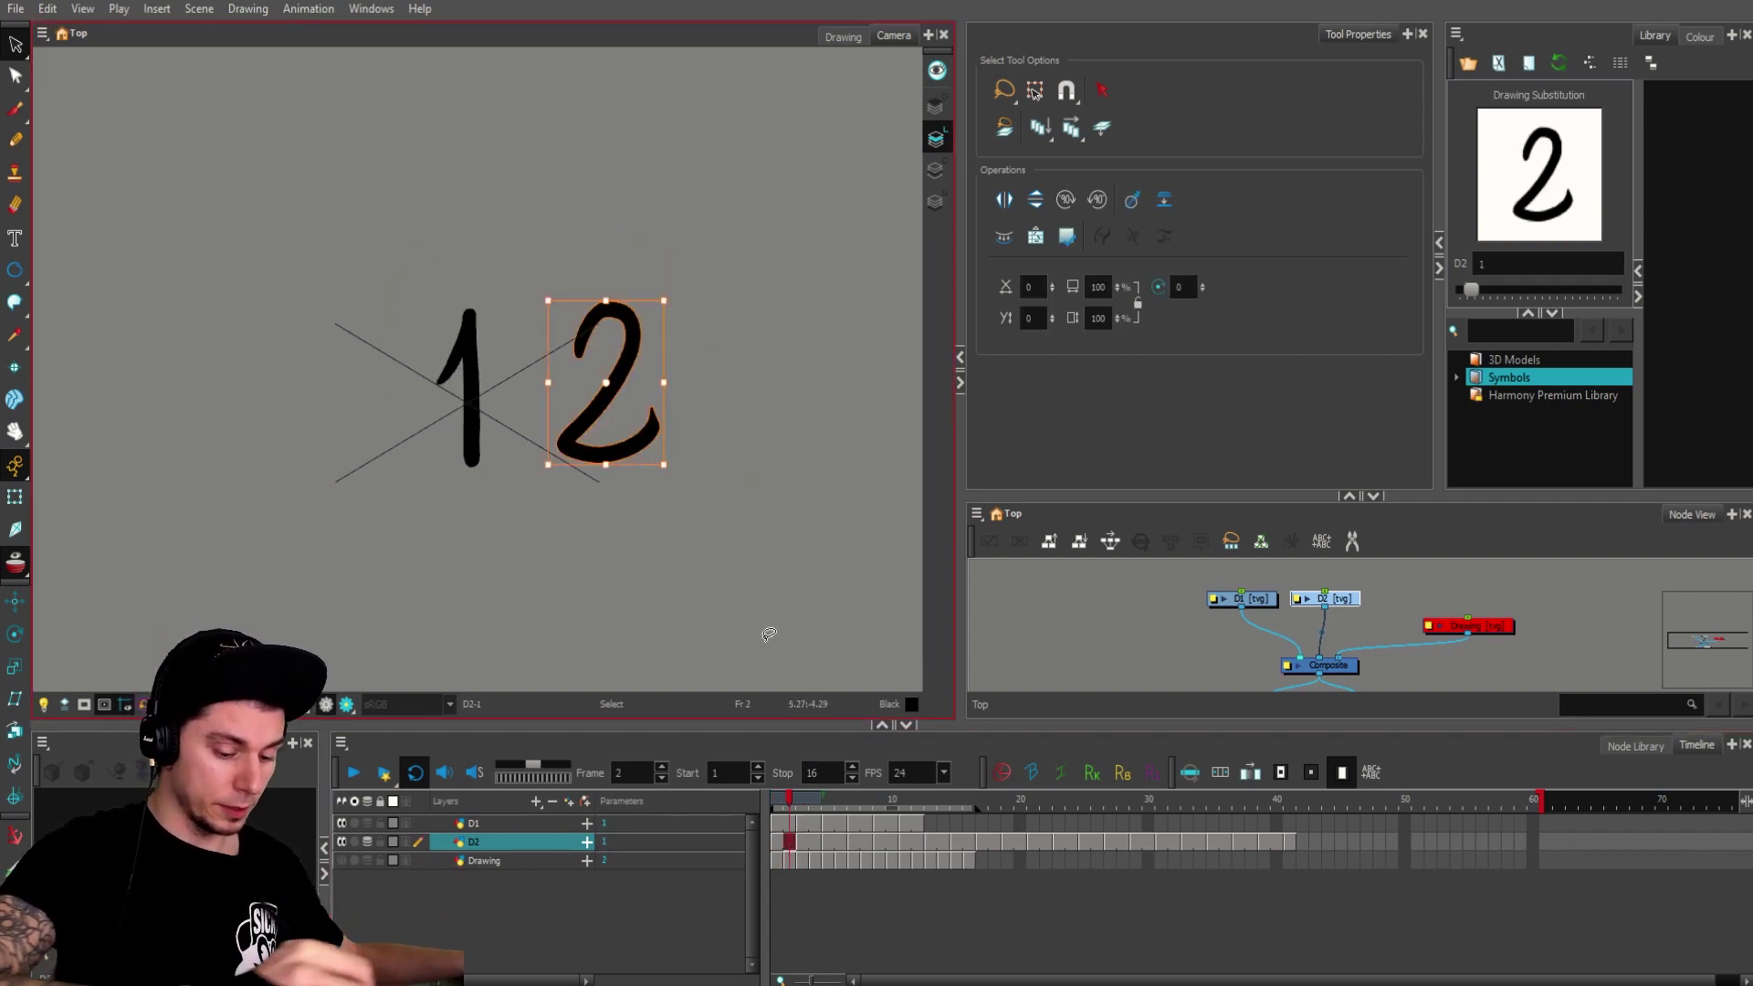
Step: With the Brush tool on D2, draw a 3 at frame 3 and a 4 at frame 5
click(804, 841)
key(alt+b)
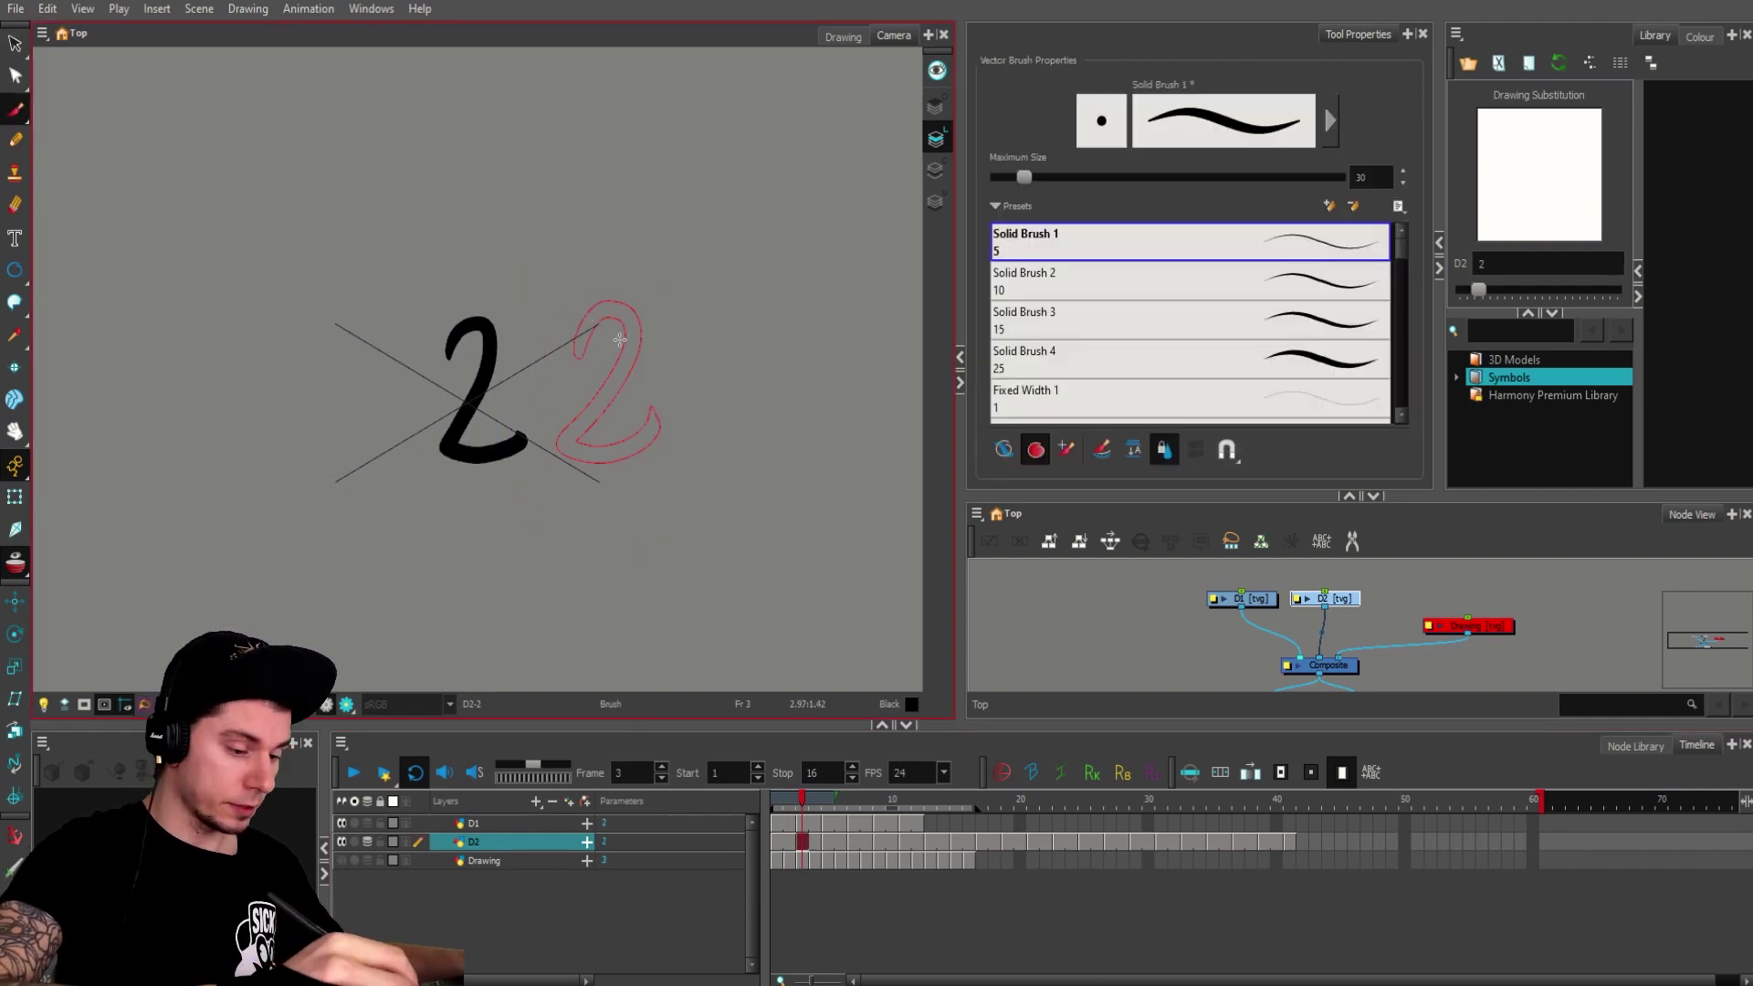
mouse_move(580, 326)
mouse_down()
mouse_move(608, 350)
mouse_move(568, 440)
mouse_up()
key(g)
drag(617, 294, 650, 484)
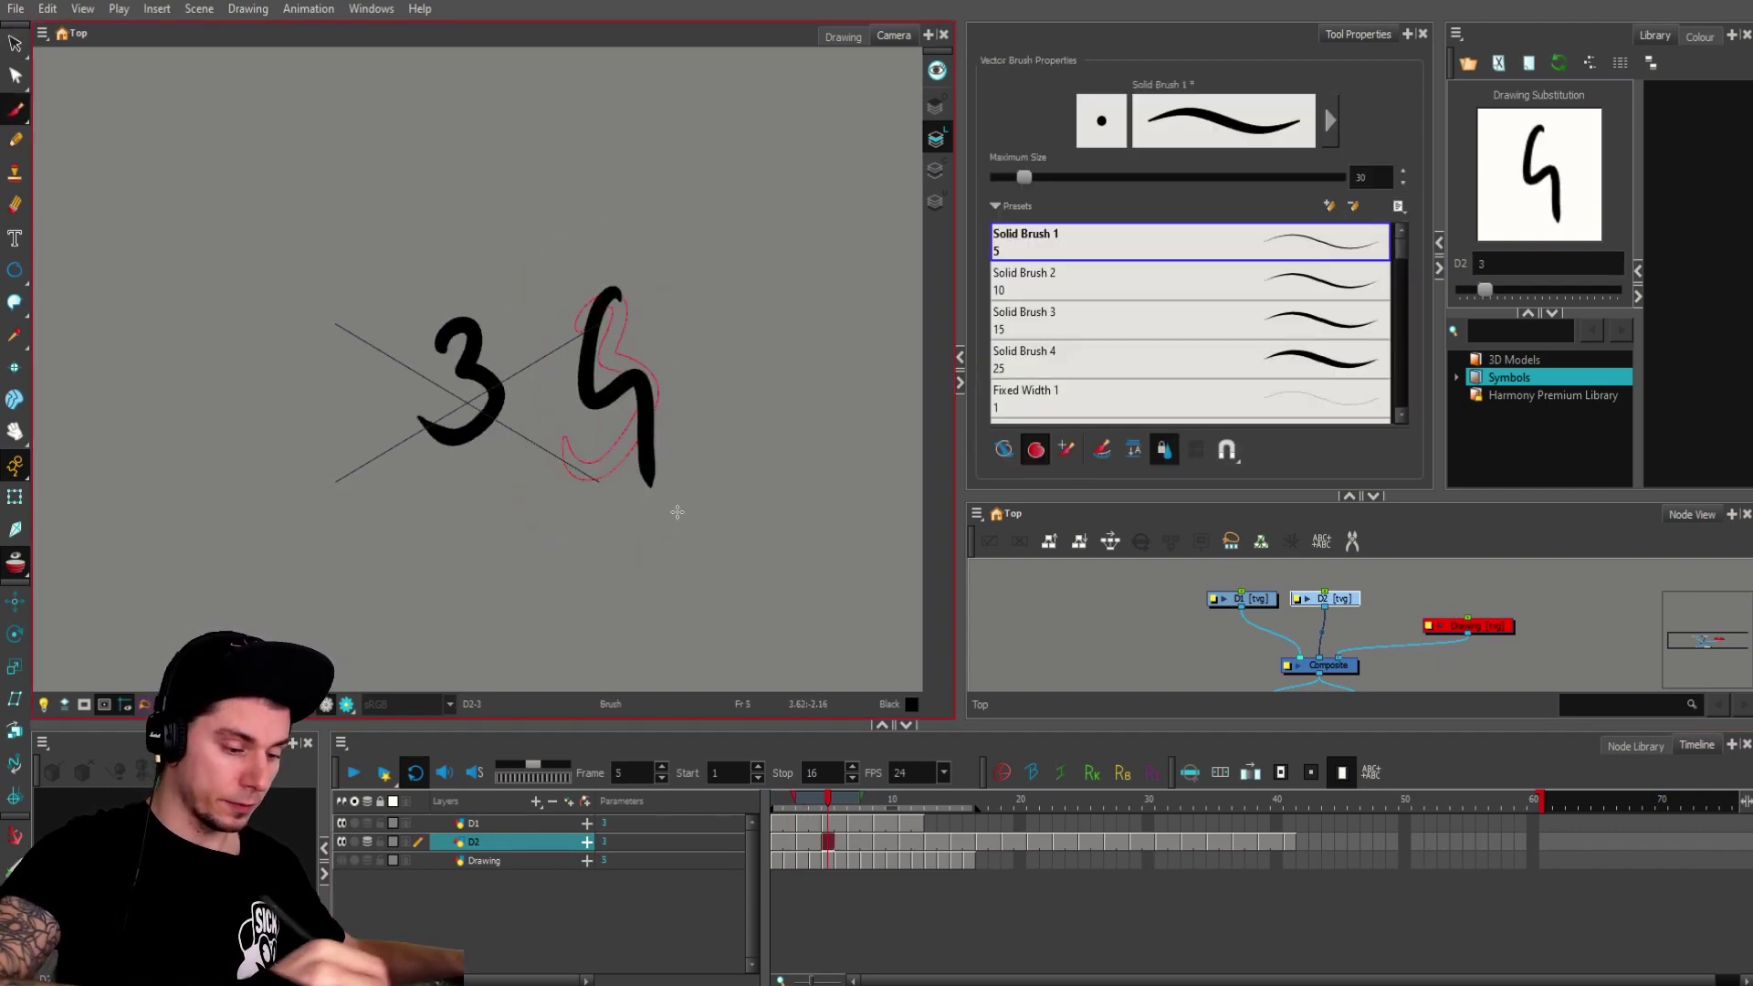
Step: Lasso the 3 on D2 at frame 3, switch to D1 and back to D2, and lasso the 3 again
click(802, 841)
key(alt+s)
drag(637, 265, 775, 410)
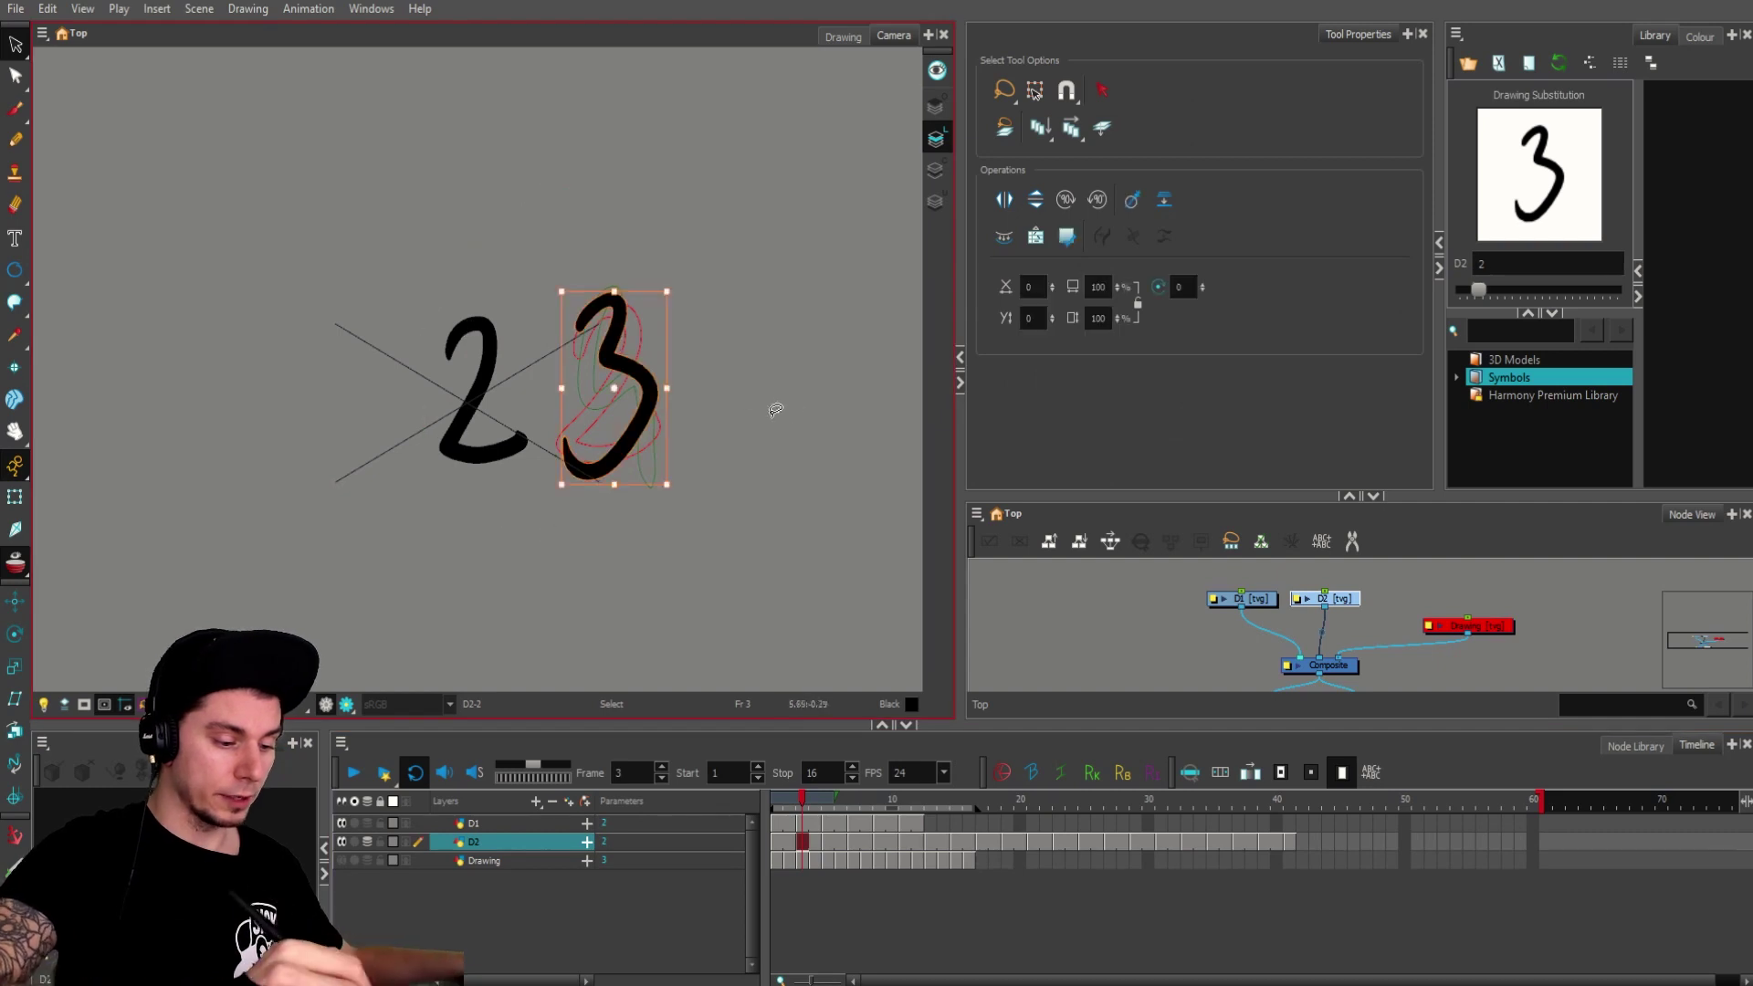
click(807, 824)
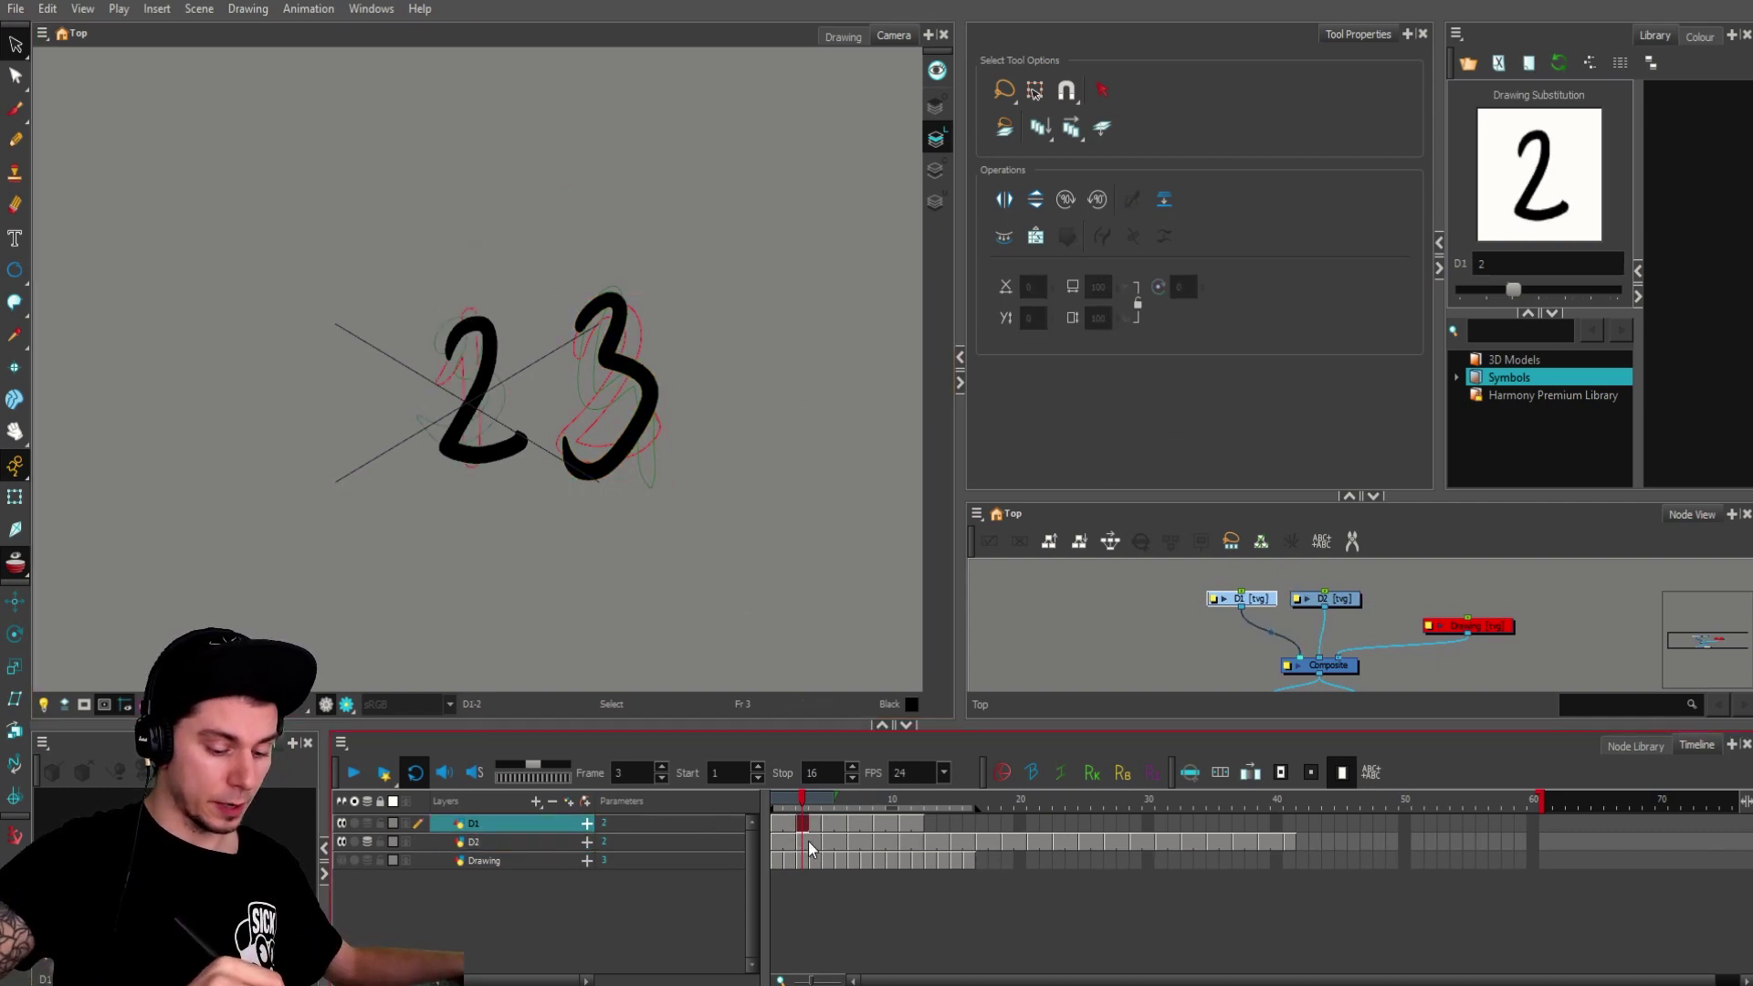
click(808, 842)
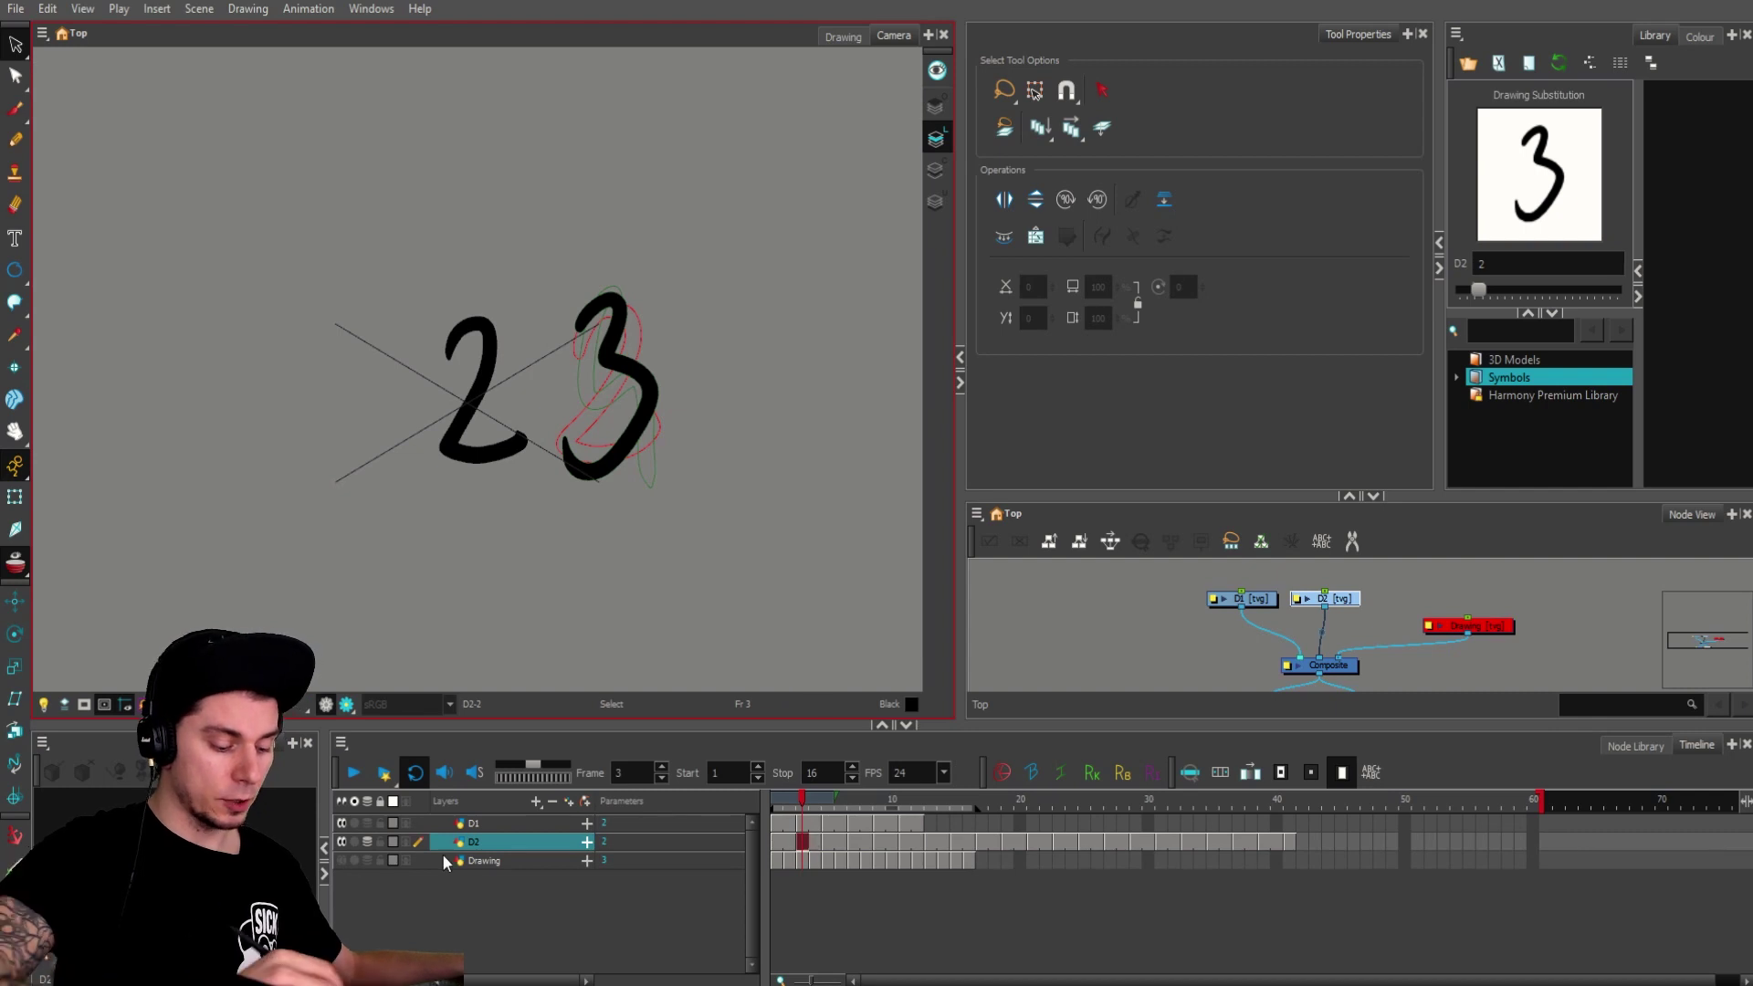
mouse_move(707, 514)
mouse_down()
mouse_move(719, 361)
mouse_move(374, 459)
mouse_move(770, 314)
mouse_move(726, 228)
mouse_up()
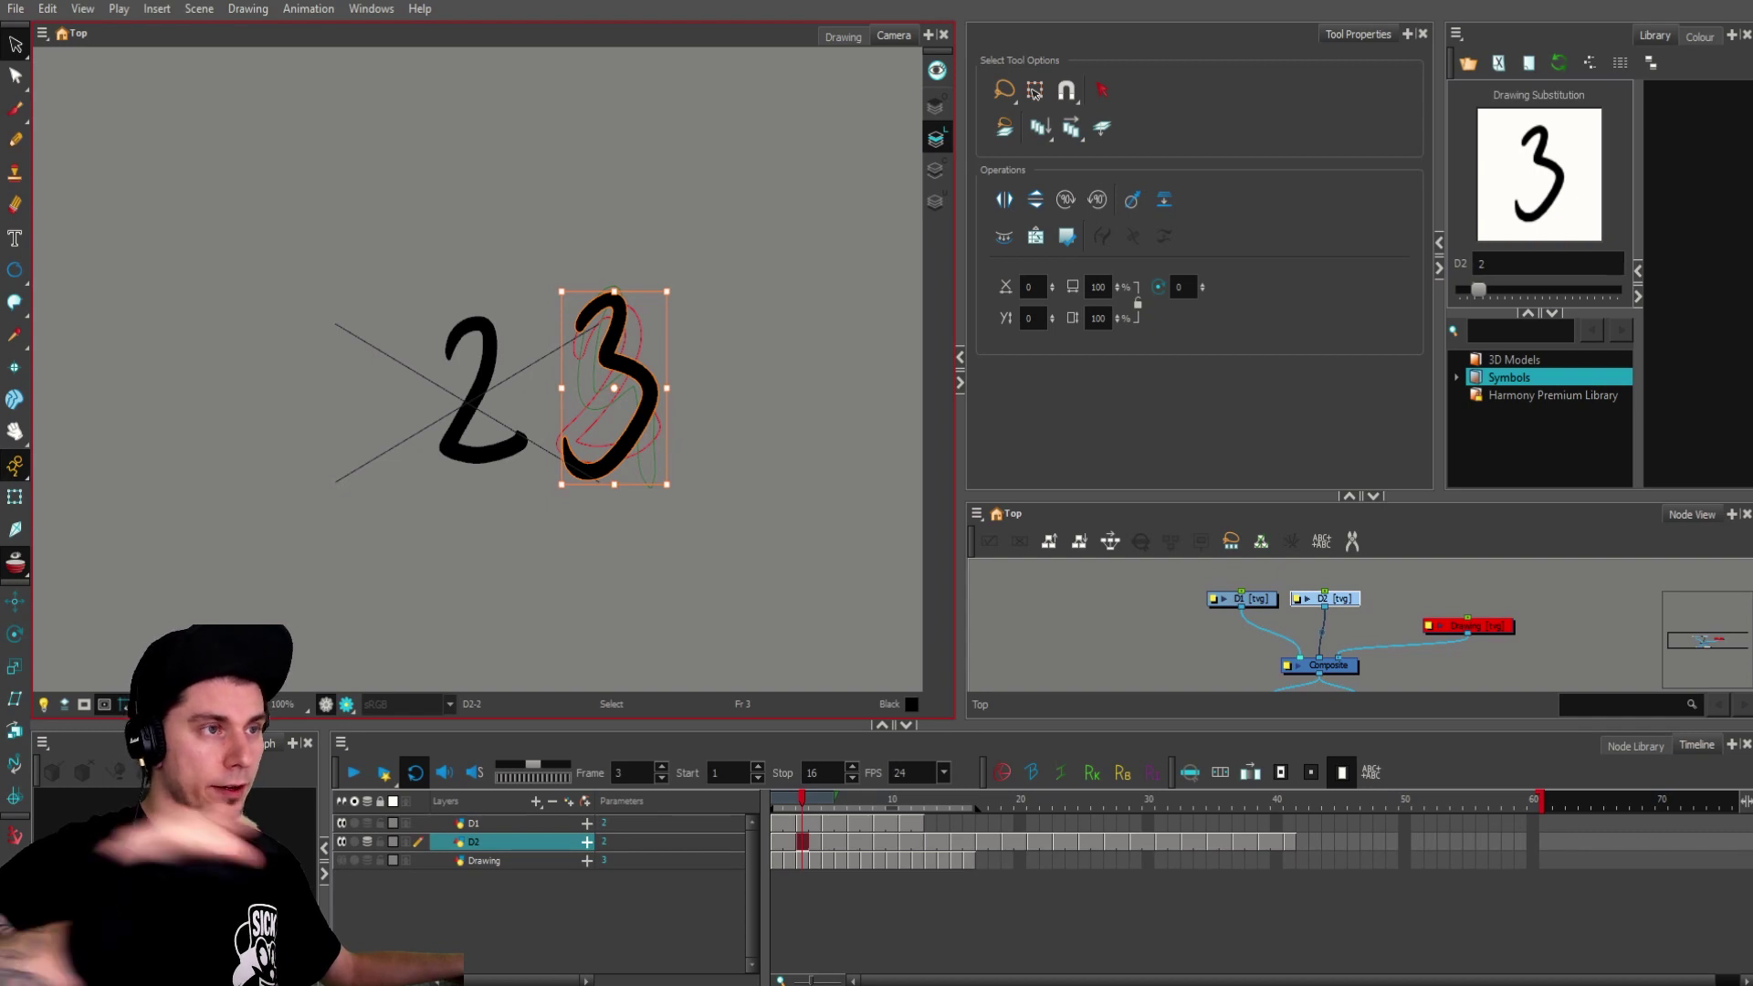
Step: Clear and redo the lasso selection of the 3 at frame 3, and enable the Select tool's option for multiple drawings
click(719, 389)
mouse_move(748, 426)
mouse_down()
mouse_move(430, 545)
mouse_move(655, 539)
mouse_up()
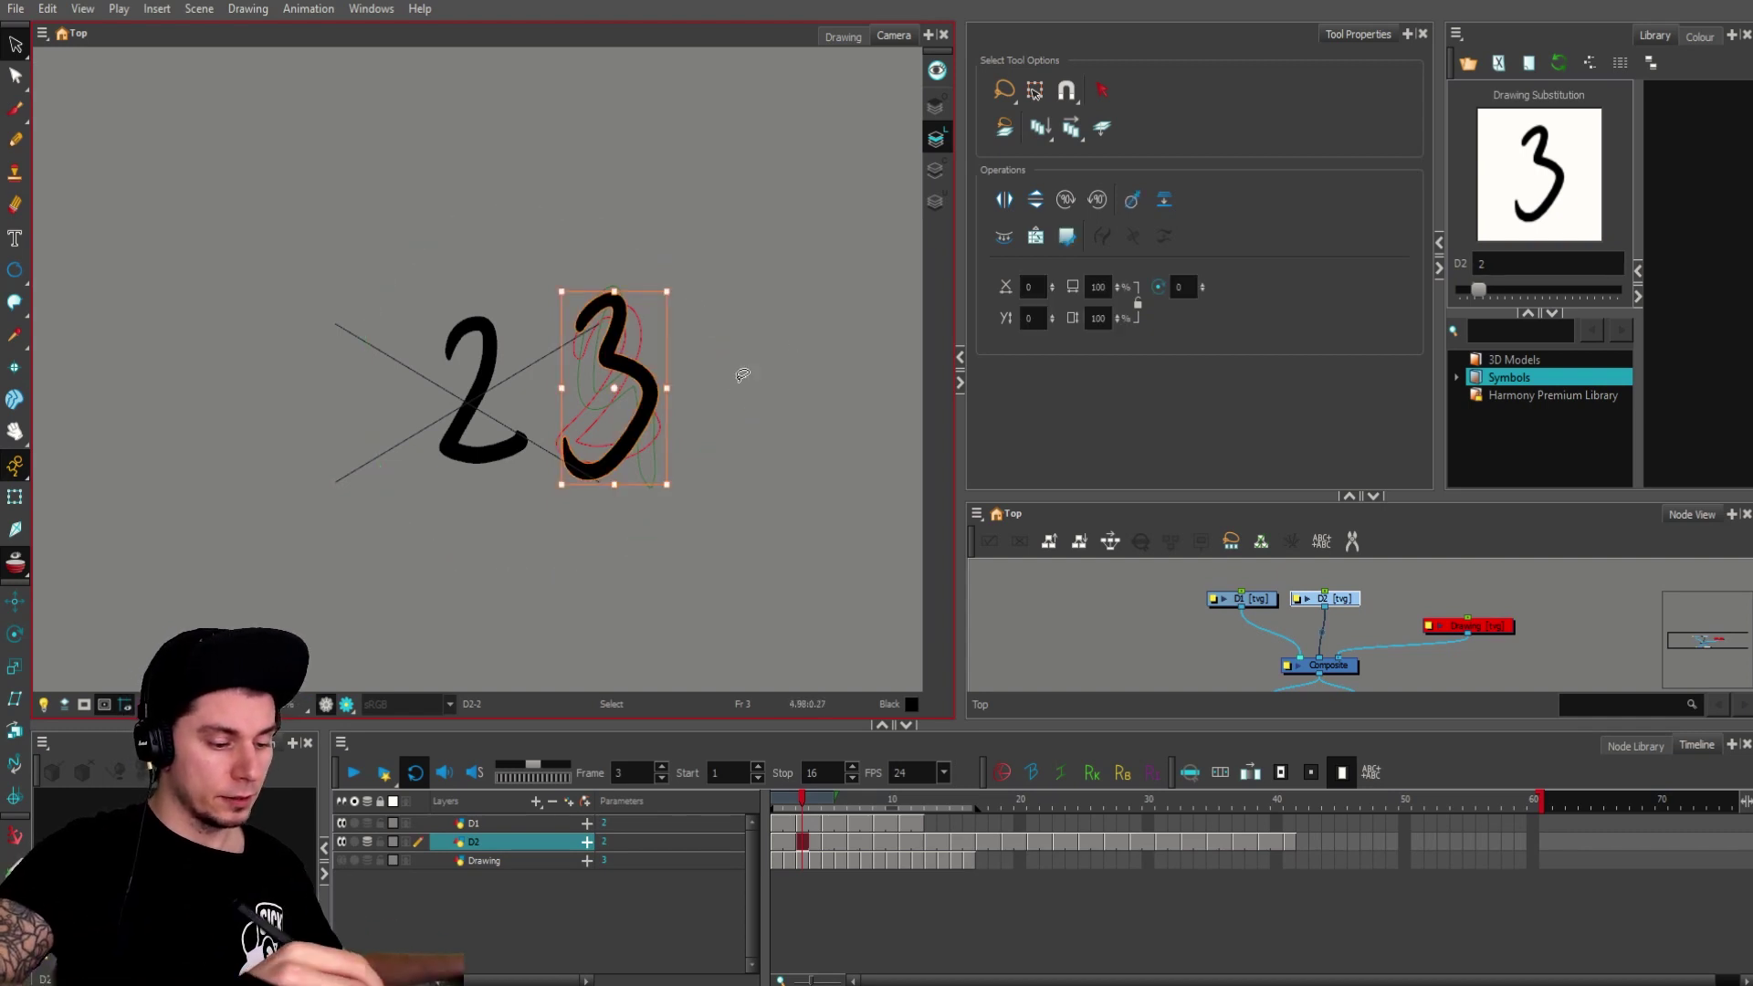
mouse_move(742, 374)
mouse_down()
mouse_move(614, 560)
mouse_move(766, 433)
mouse_up()
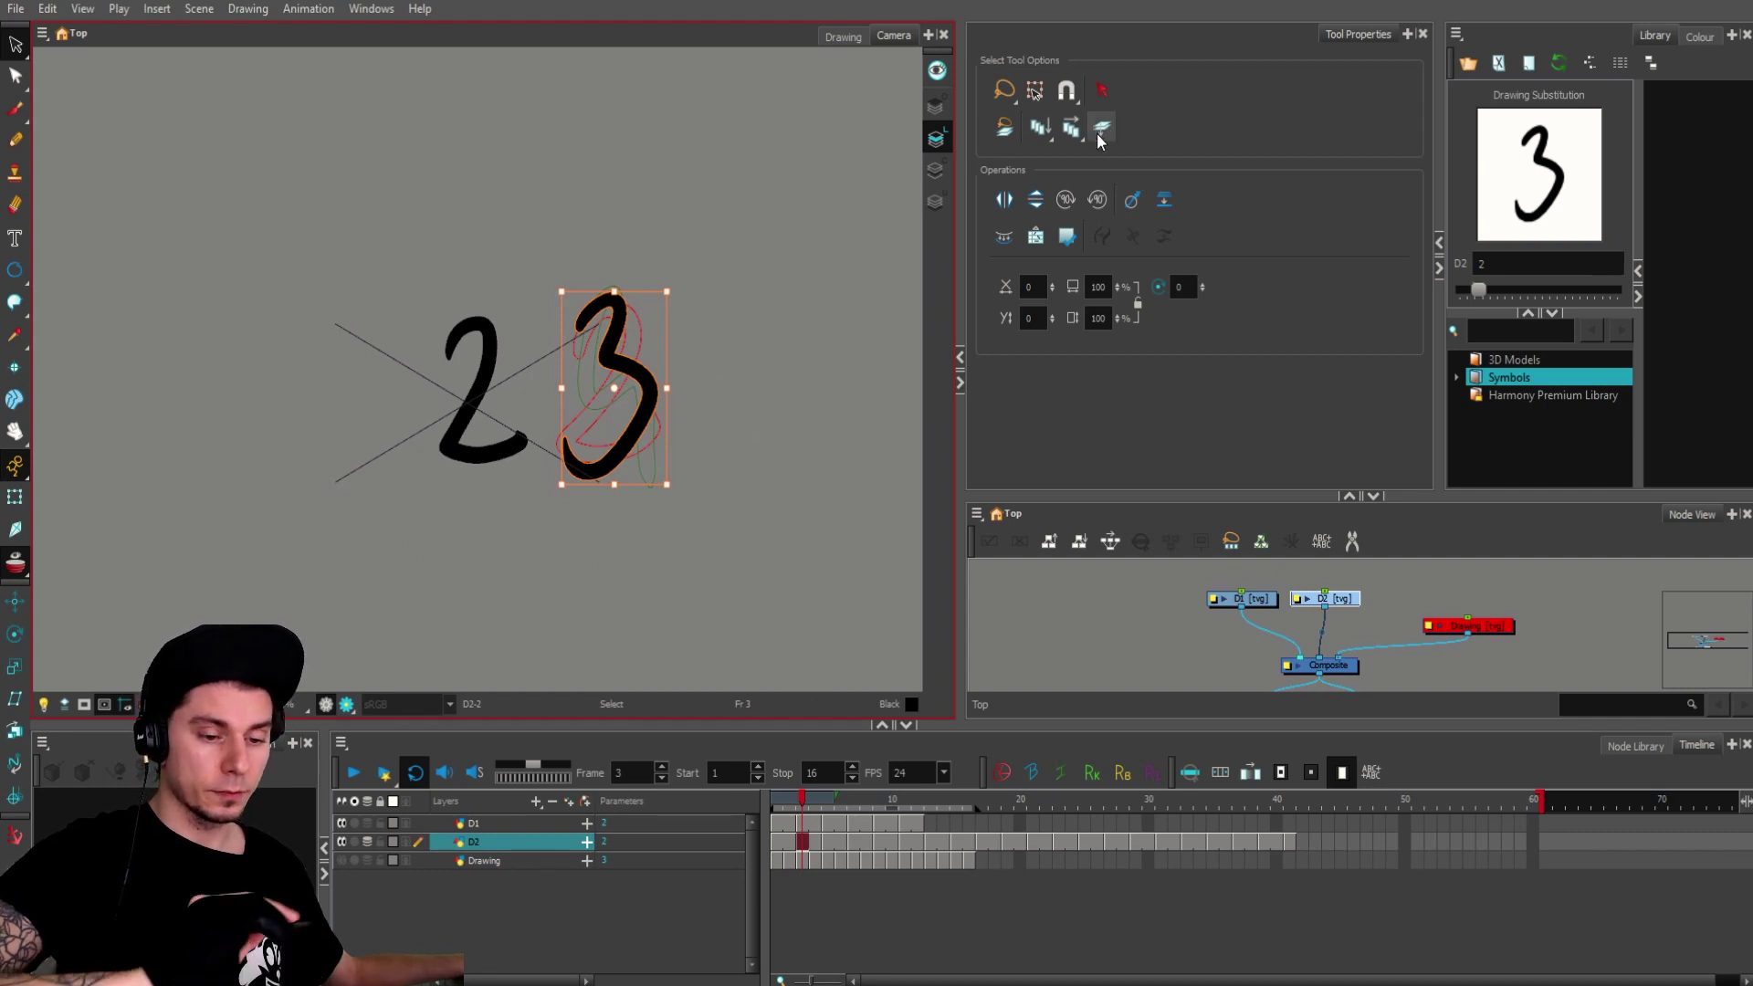
click(1041, 129)
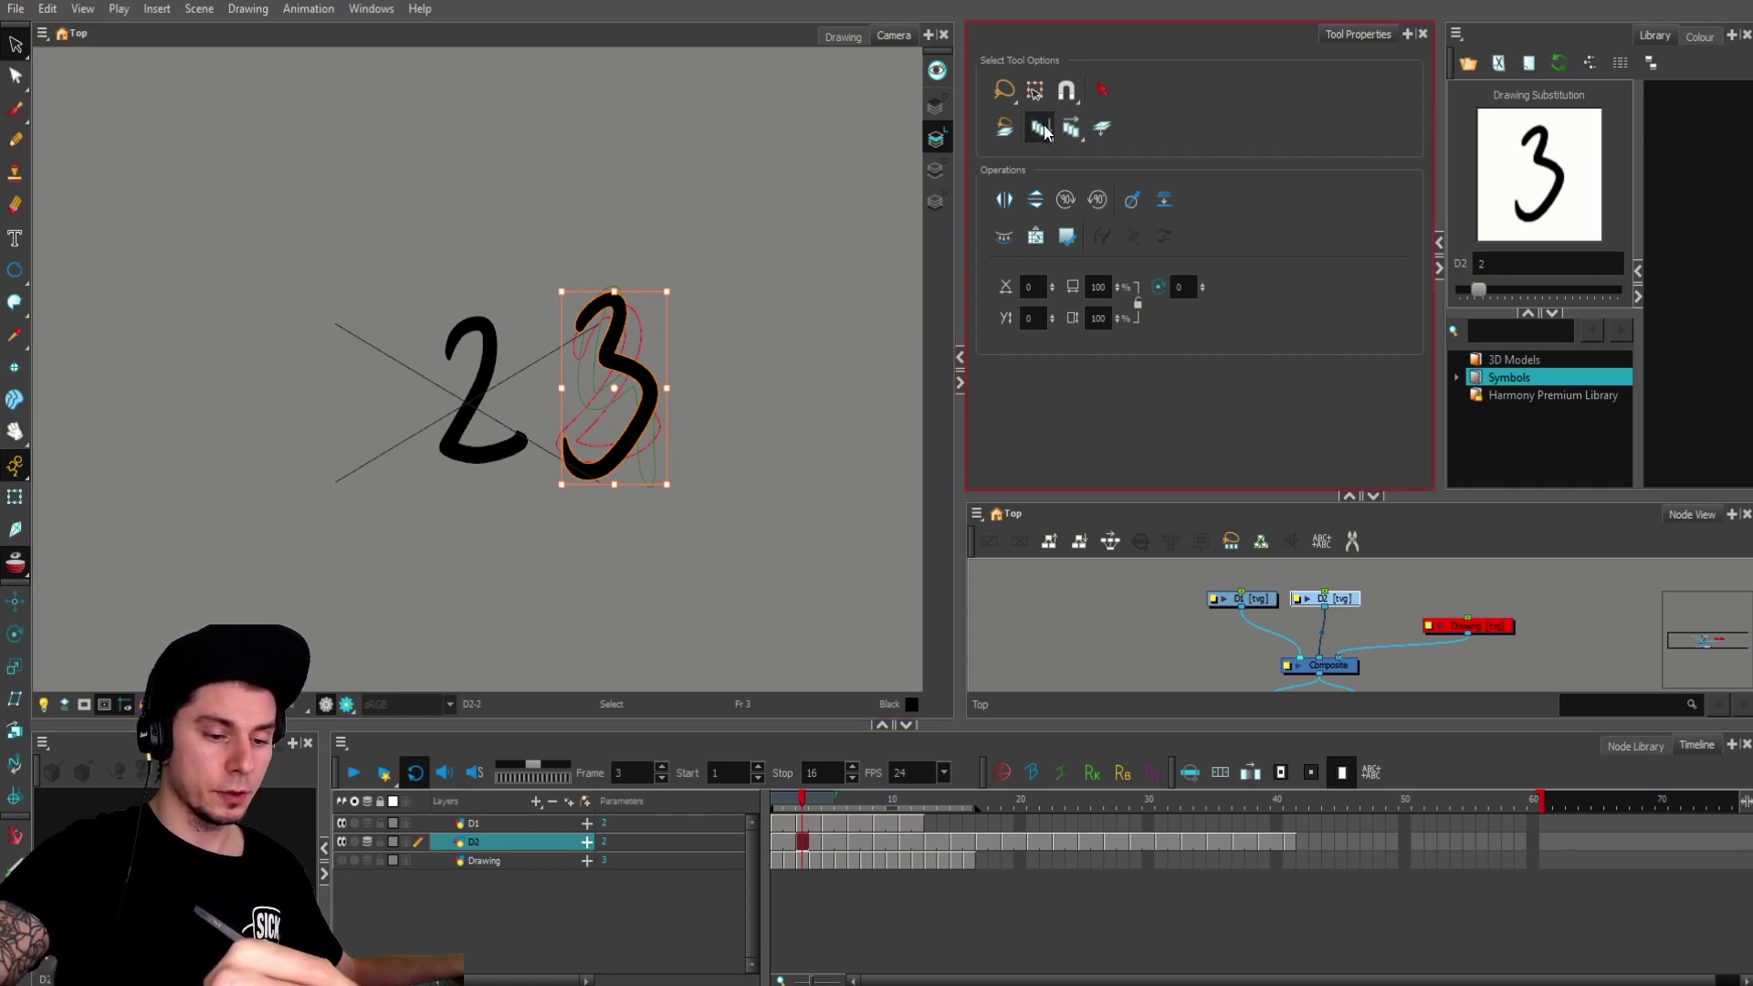
Step: Lasso the 2 on D1 and the 3 on D2 together at frame 3, try moving both, and undo the move
mouse_move(786, 489)
mouse_down()
mouse_move(630, 622)
mouse_move(685, 593)
mouse_up()
drag(646, 380, 725, 179)
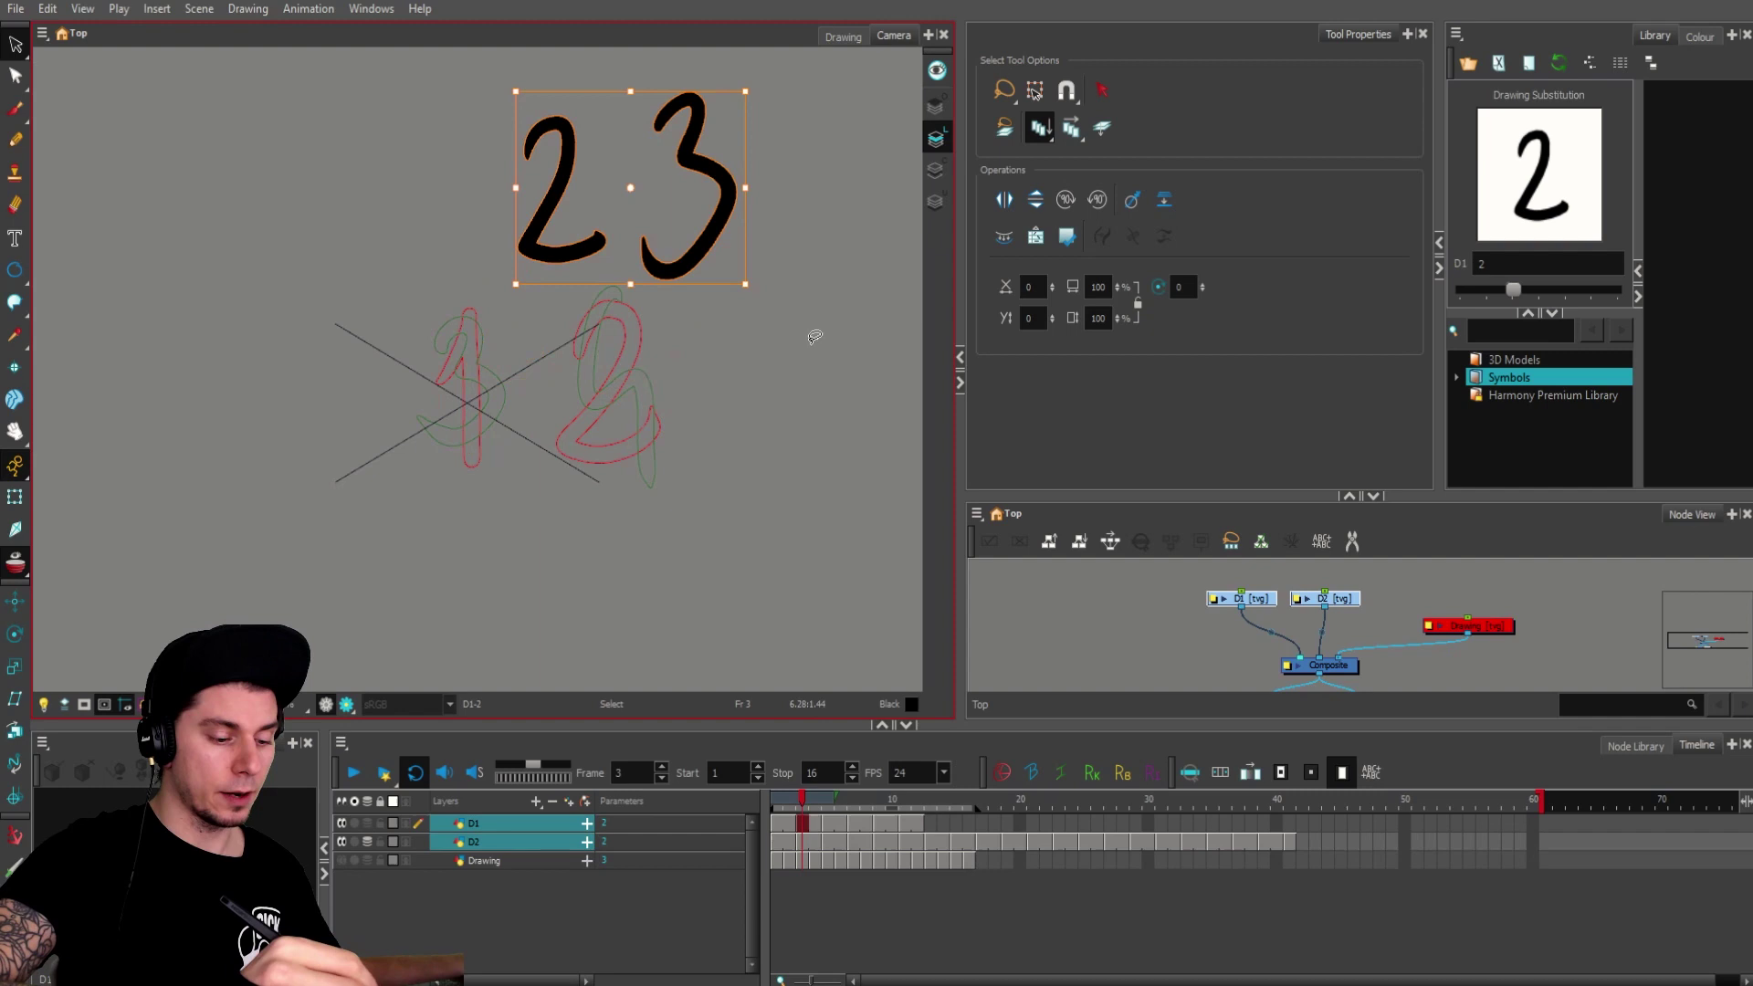
key(ctrl+z)
key(ctrl+shift+z)
key(ctrl+z)
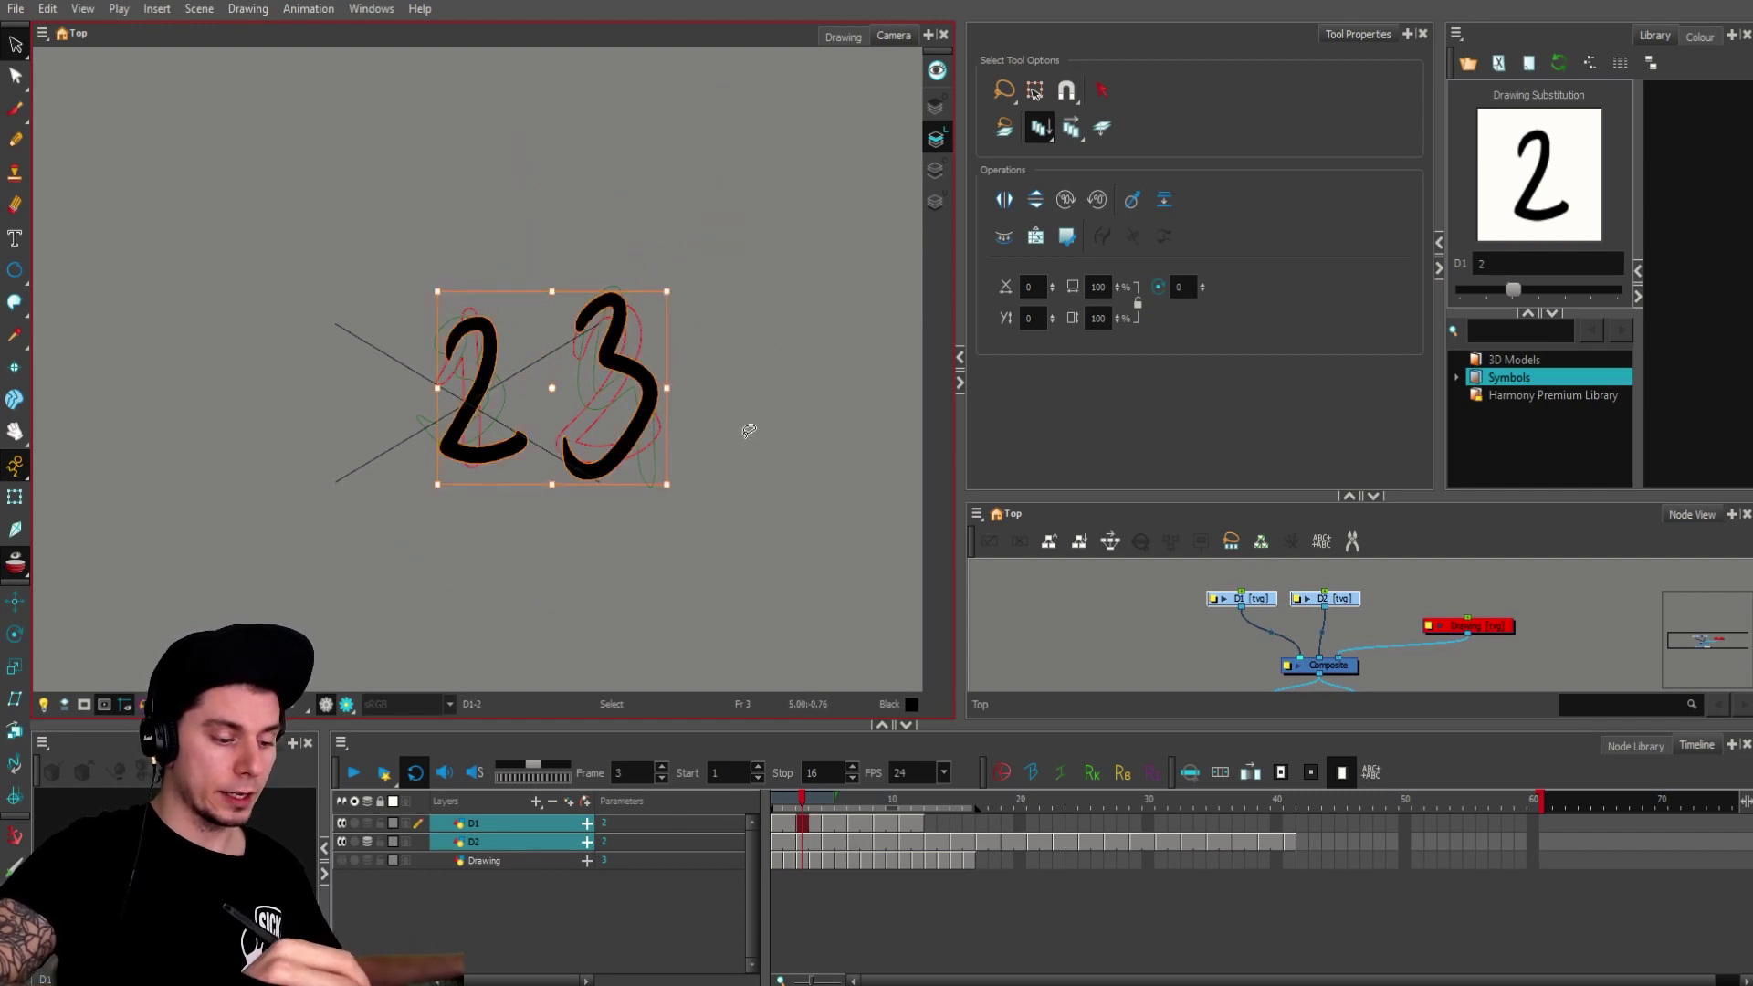
click(749, 431)
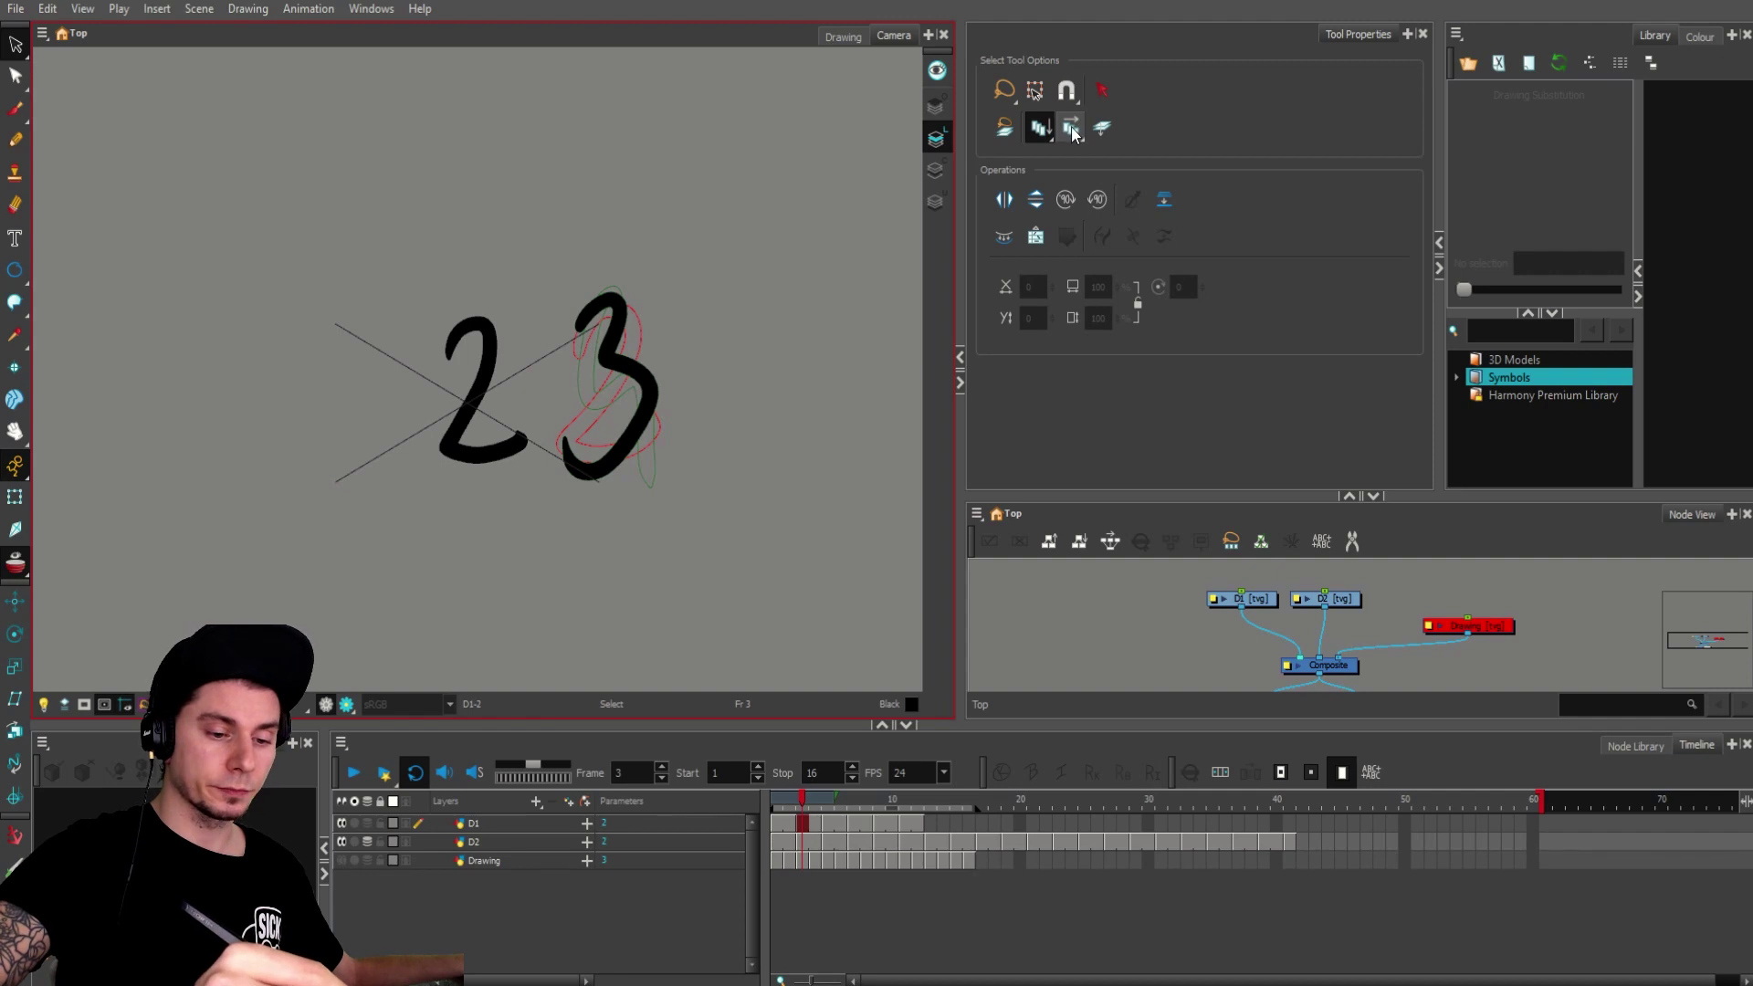
Step: Enable Apply to All Frames, lasso the numbers on D1 and D2, try moving them together, and undo it
click(1071, 128)
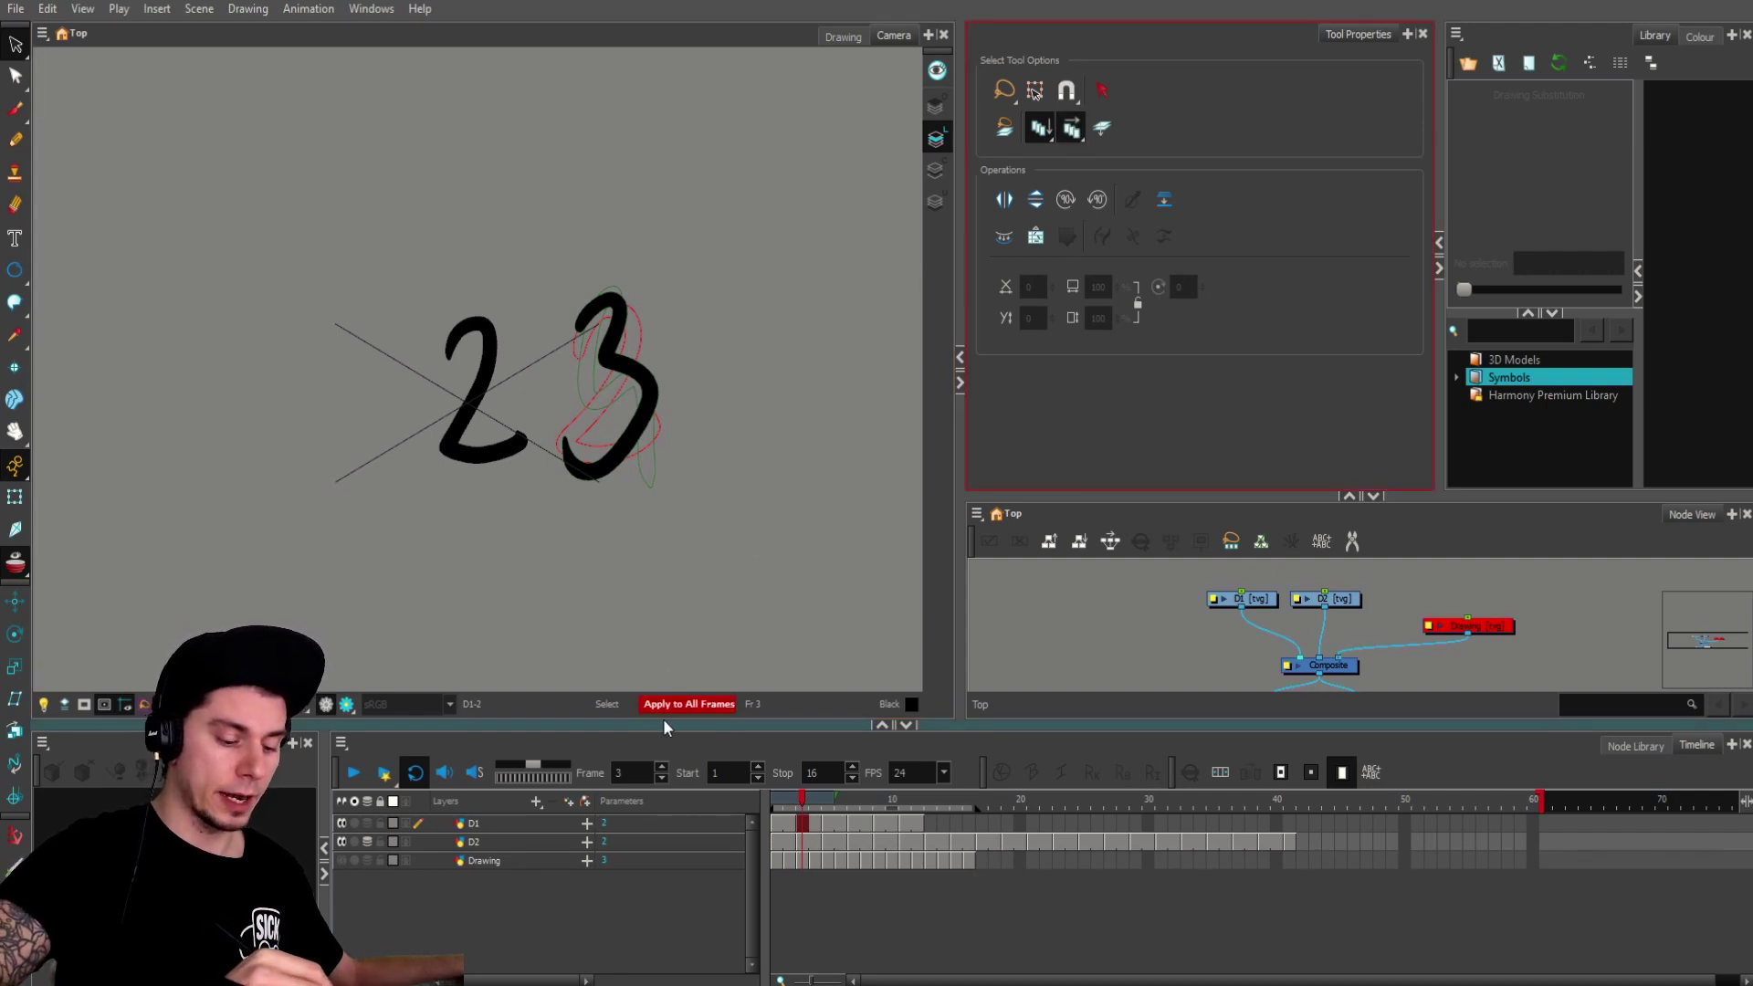
mouse_move(711, 432)
mouse_down()
mouse_move(560, 139)
mouse_move(274, 548)
mouse_move(676, 512)
mouse_up()
drag(647, 393, 777, 190)
key(ctrl+z)
key(ctrl+z)
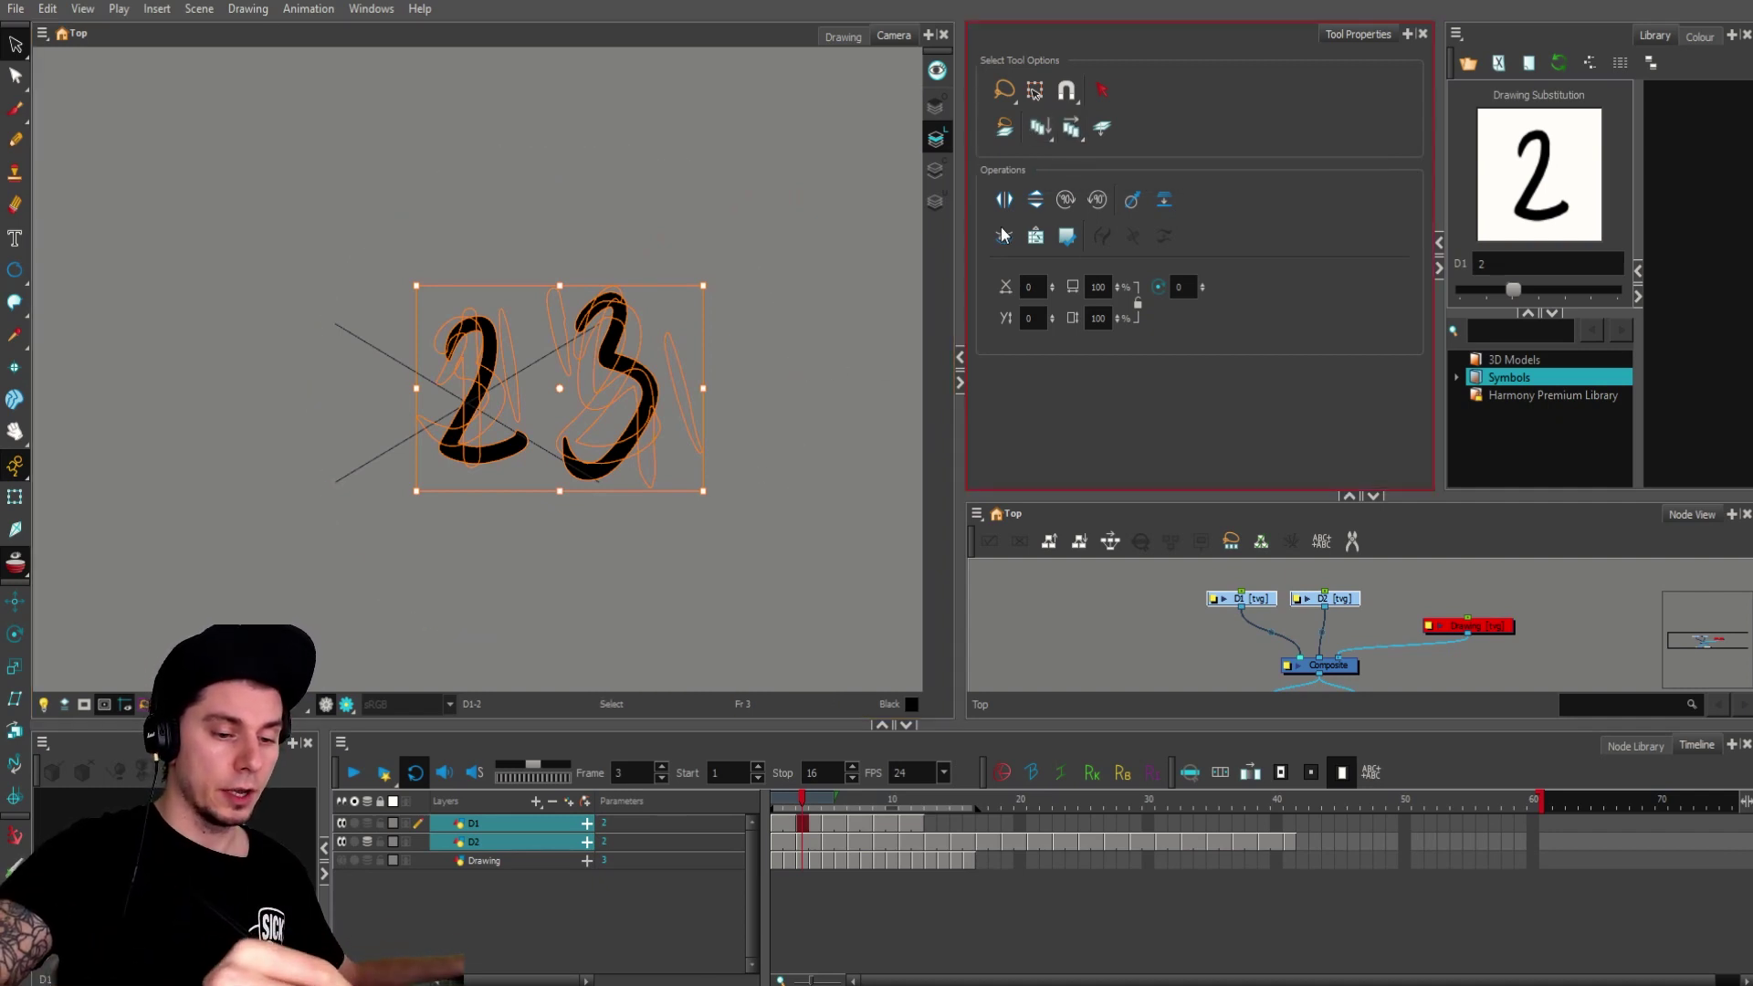
click(753, 531)
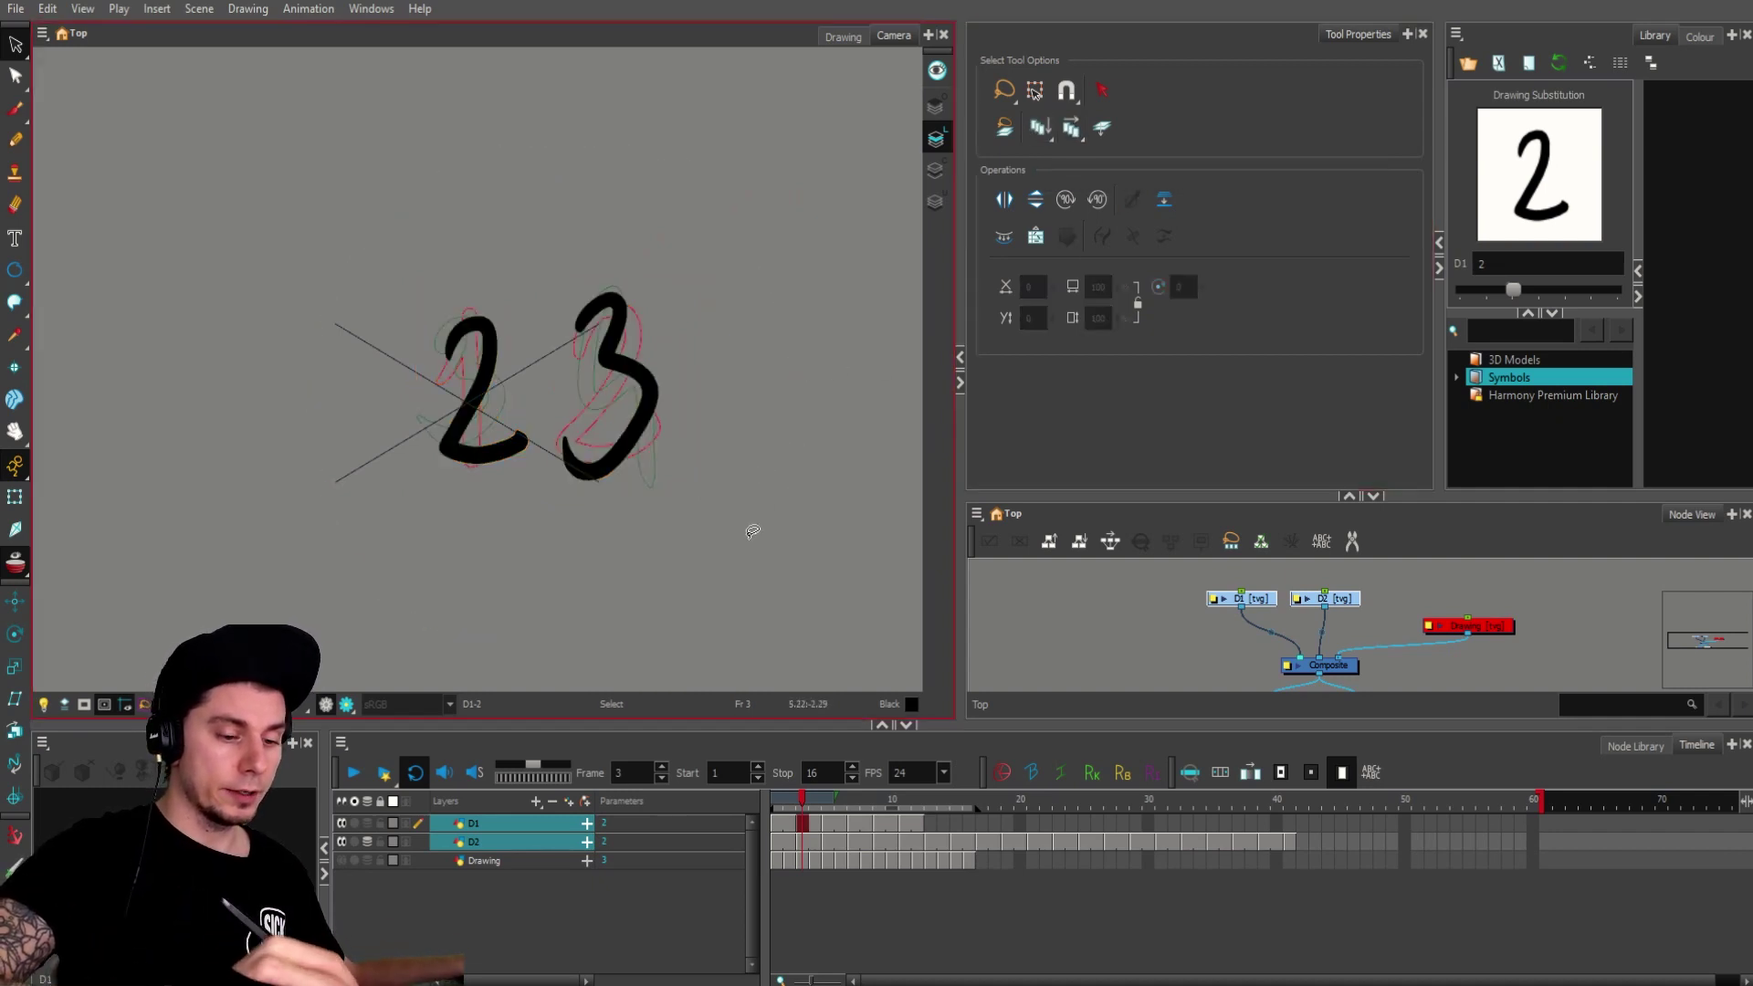
Step: View the Support Overlay and Underlay Arts option in the Advanced preferences
click(47, 8)
click(190, 553)
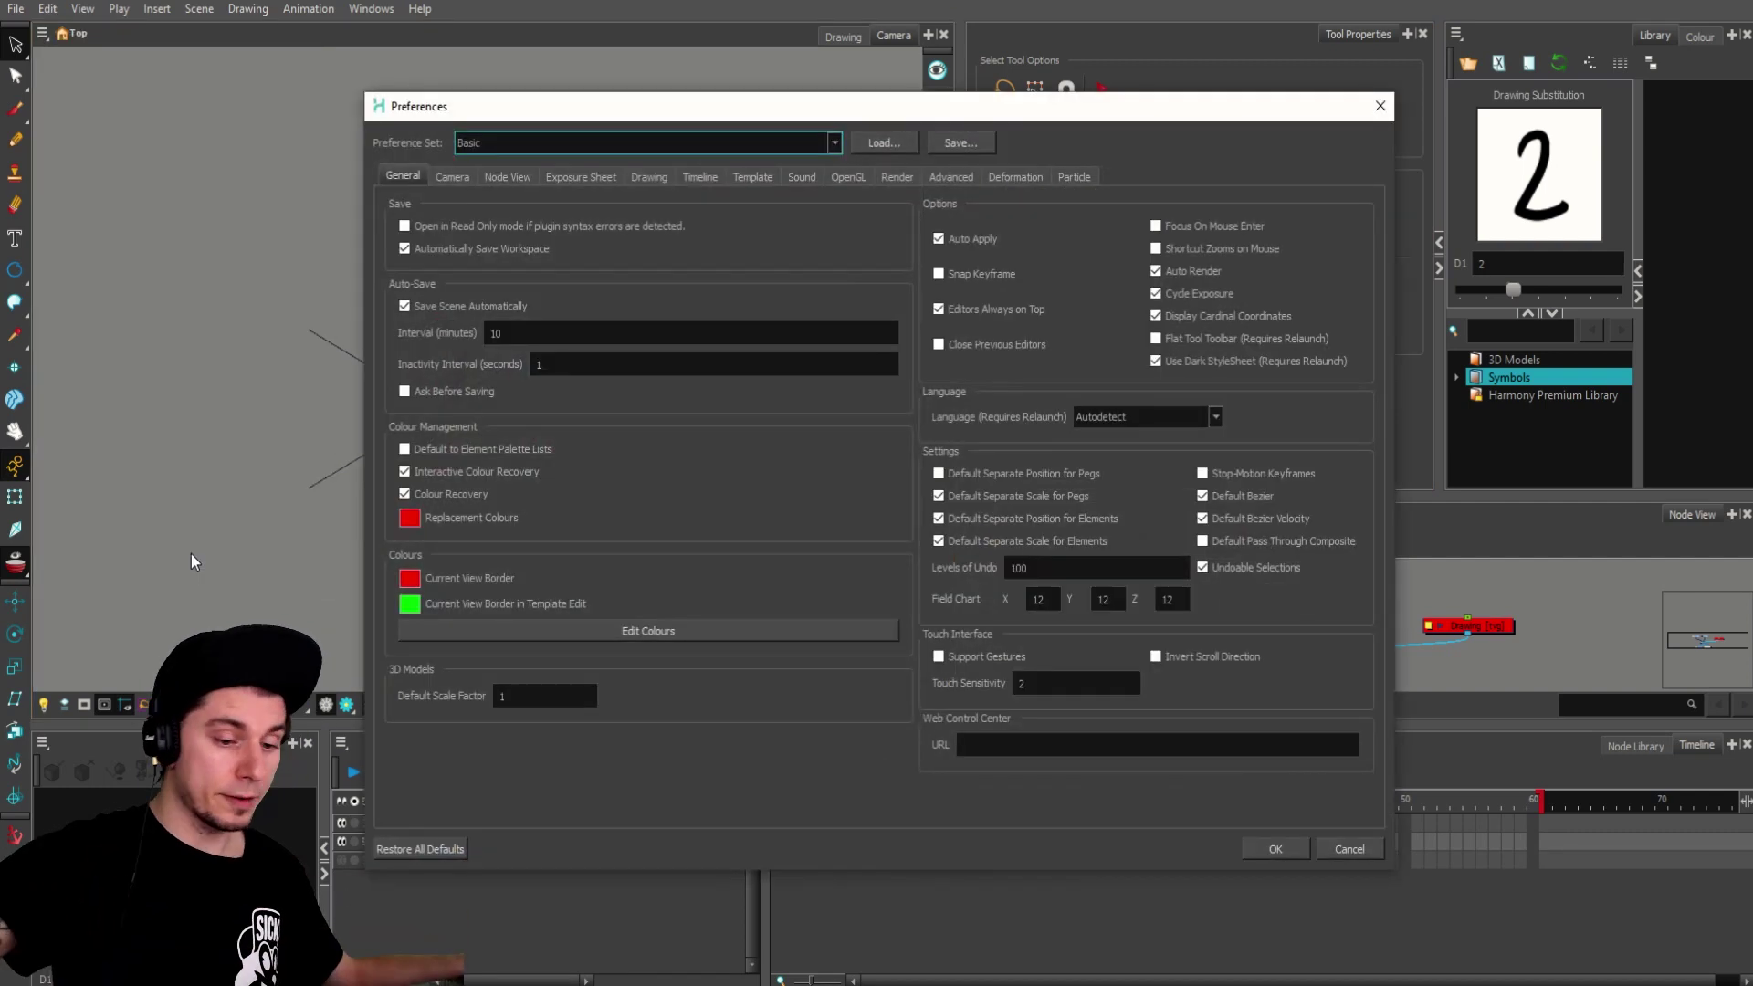
click(952, 177)
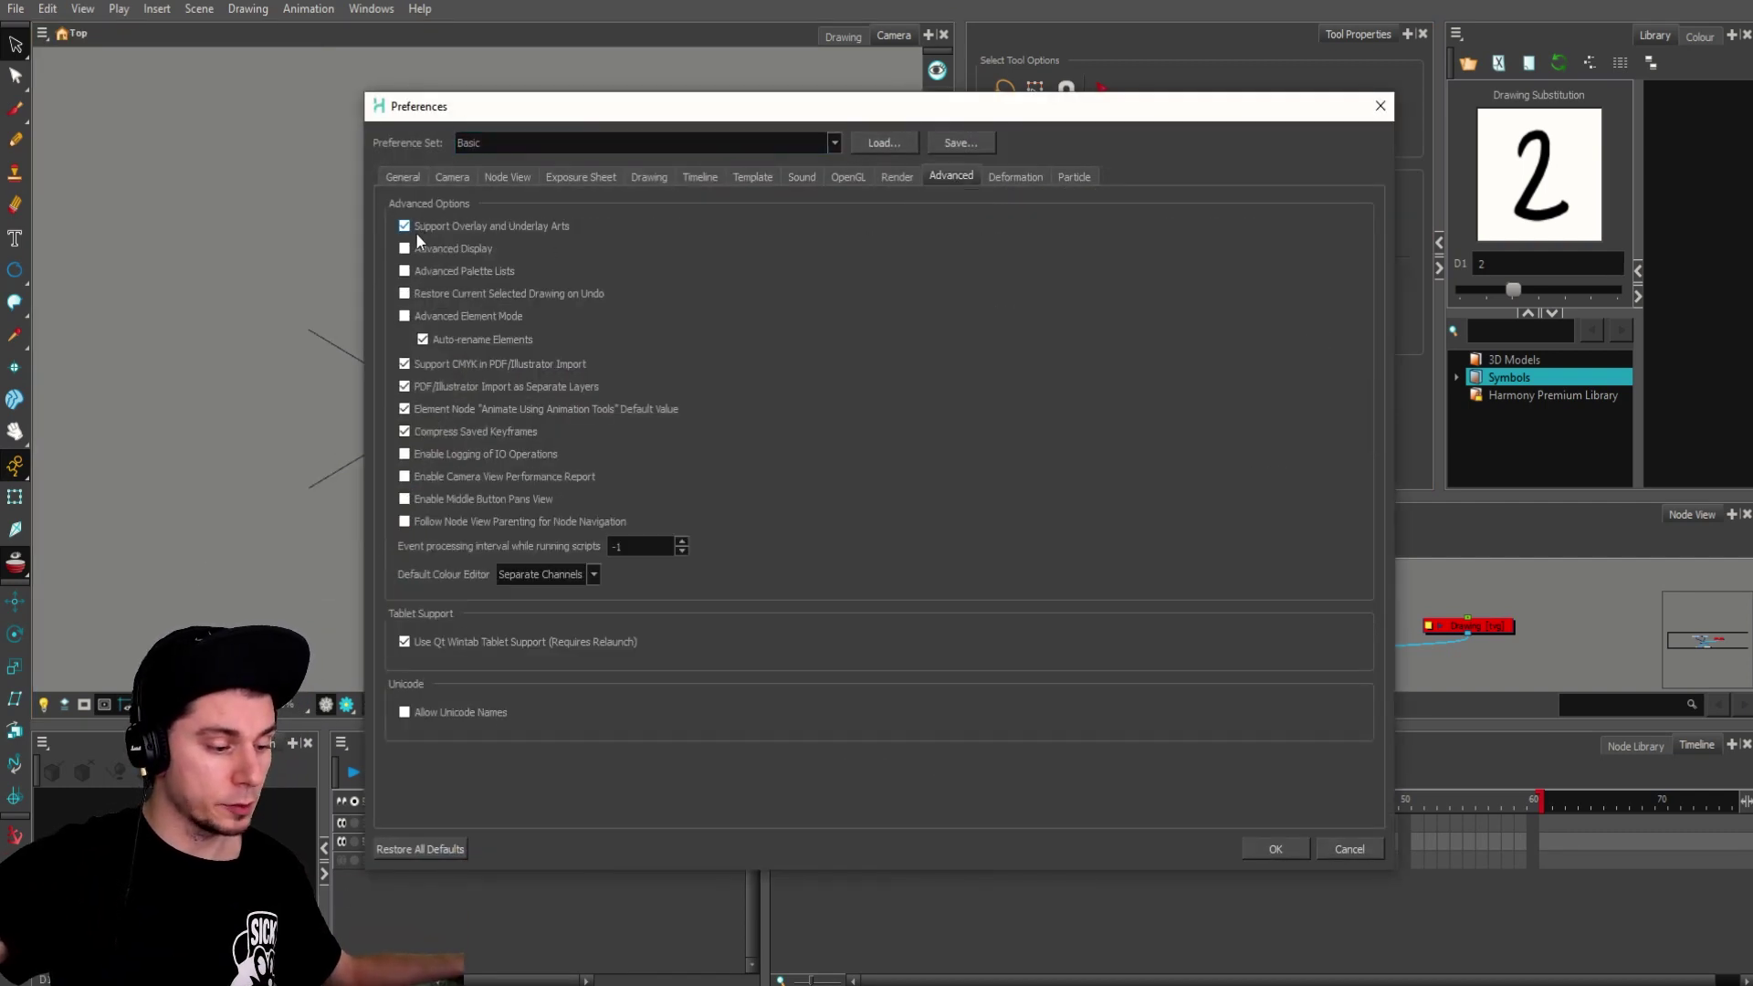
click(1276, 848)
click(706, 411)
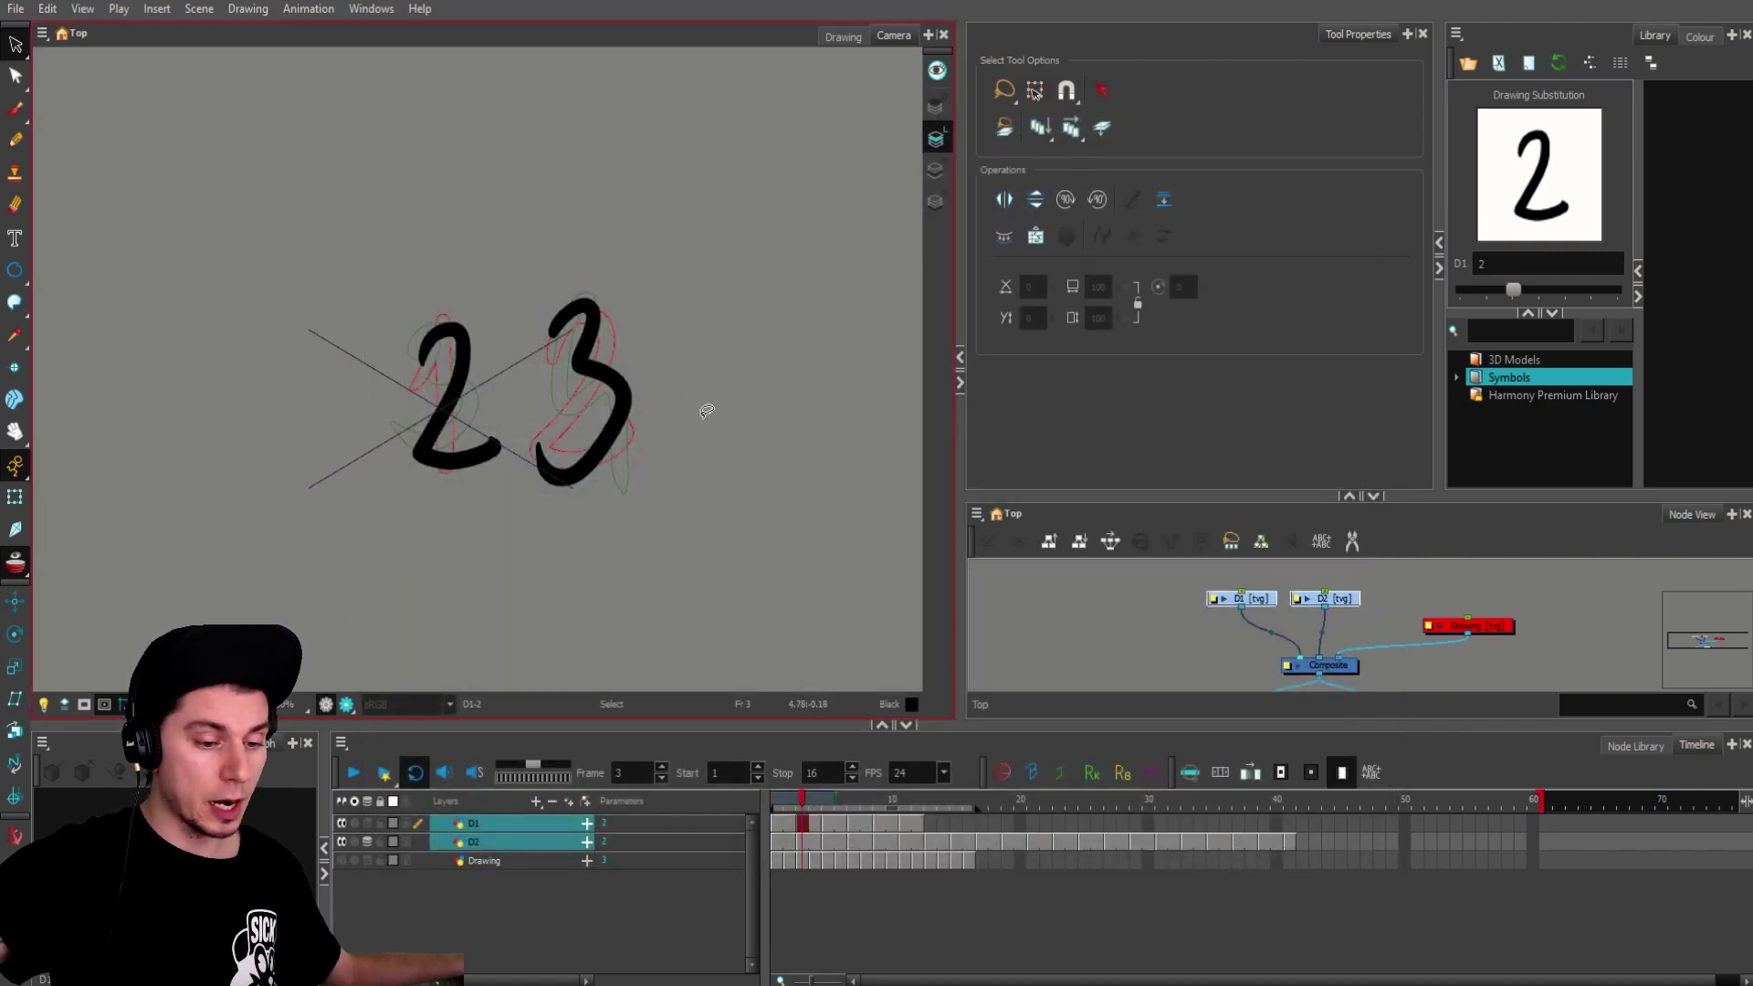
Step: Make D2 the active layer by picking the 3 with the Transform tool, and return to the Select tool
key(alt+b)
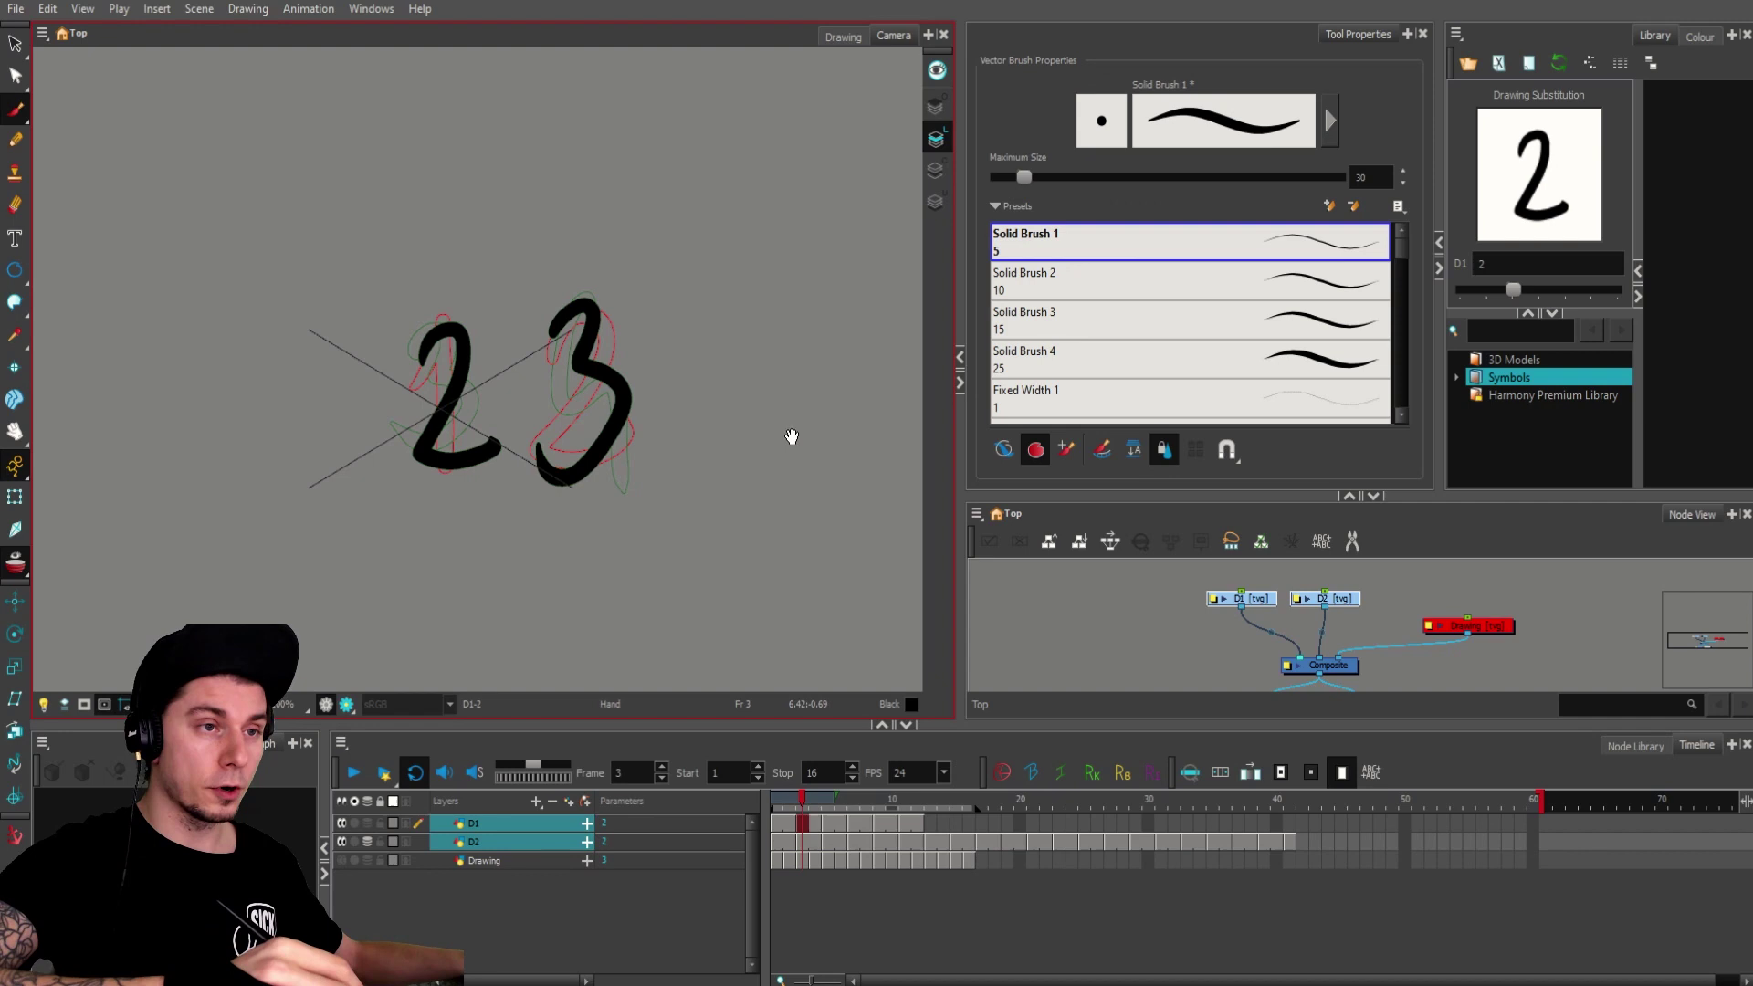
drag(791, 438, 698, 462)
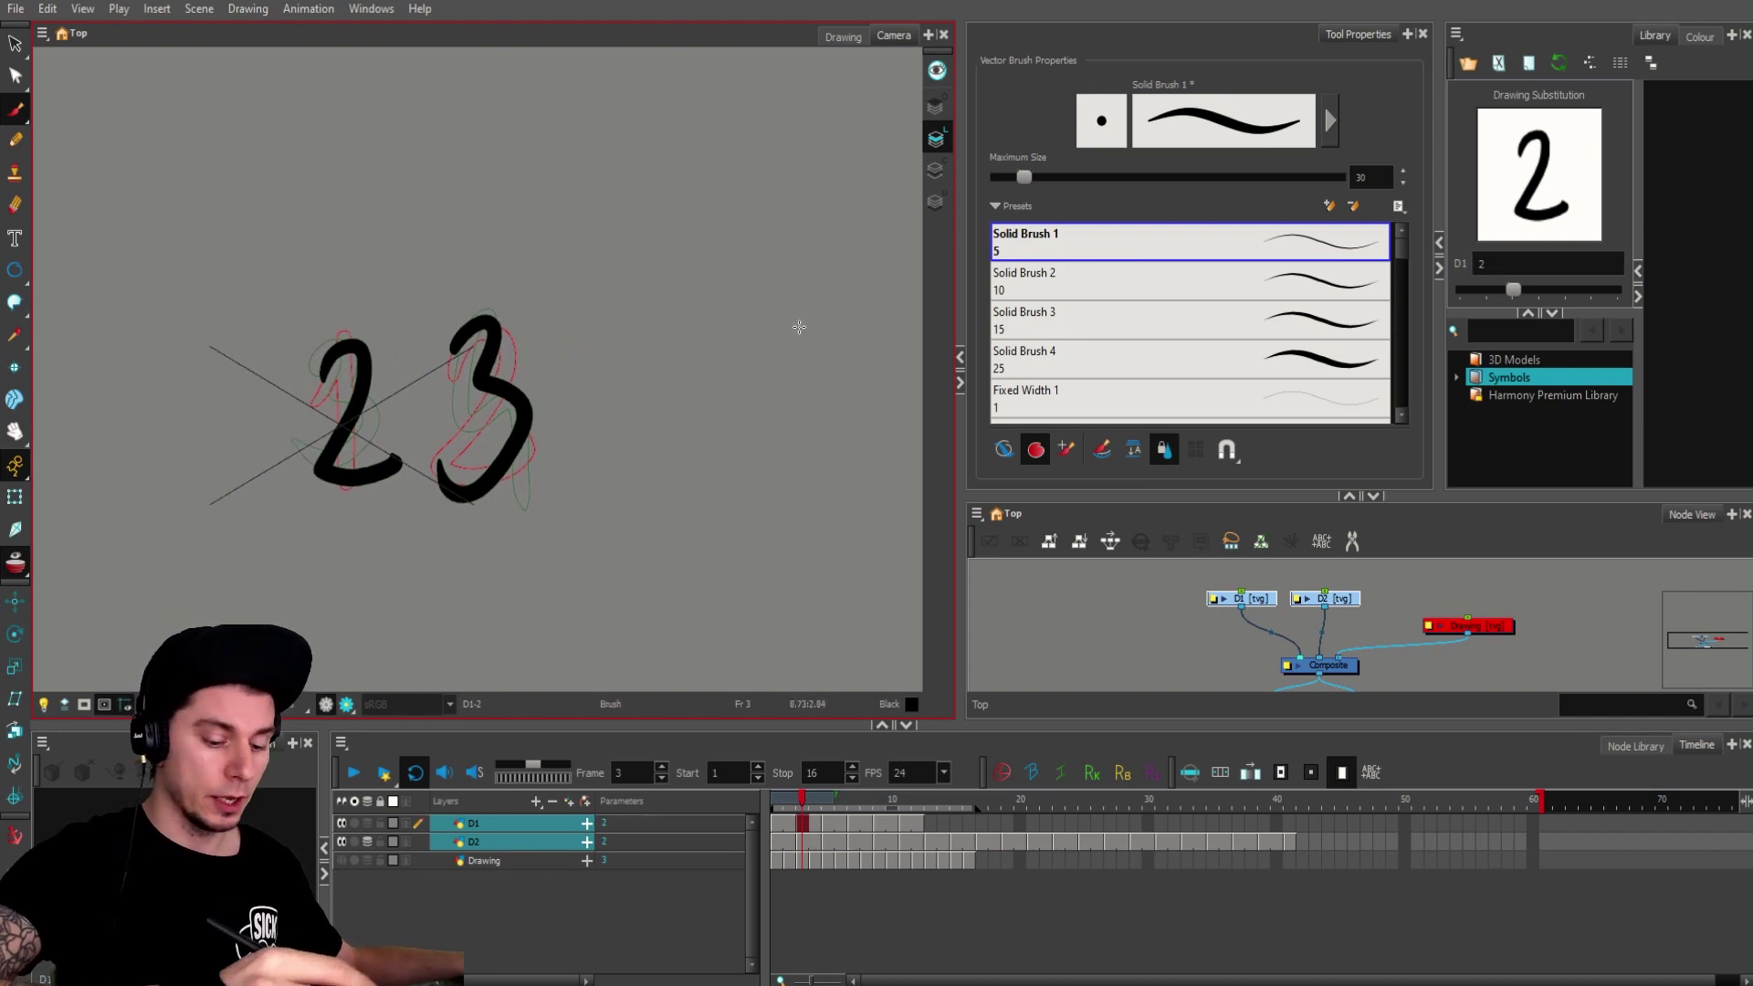
key(alt+s)
click(528, 418)
click(658, 483)
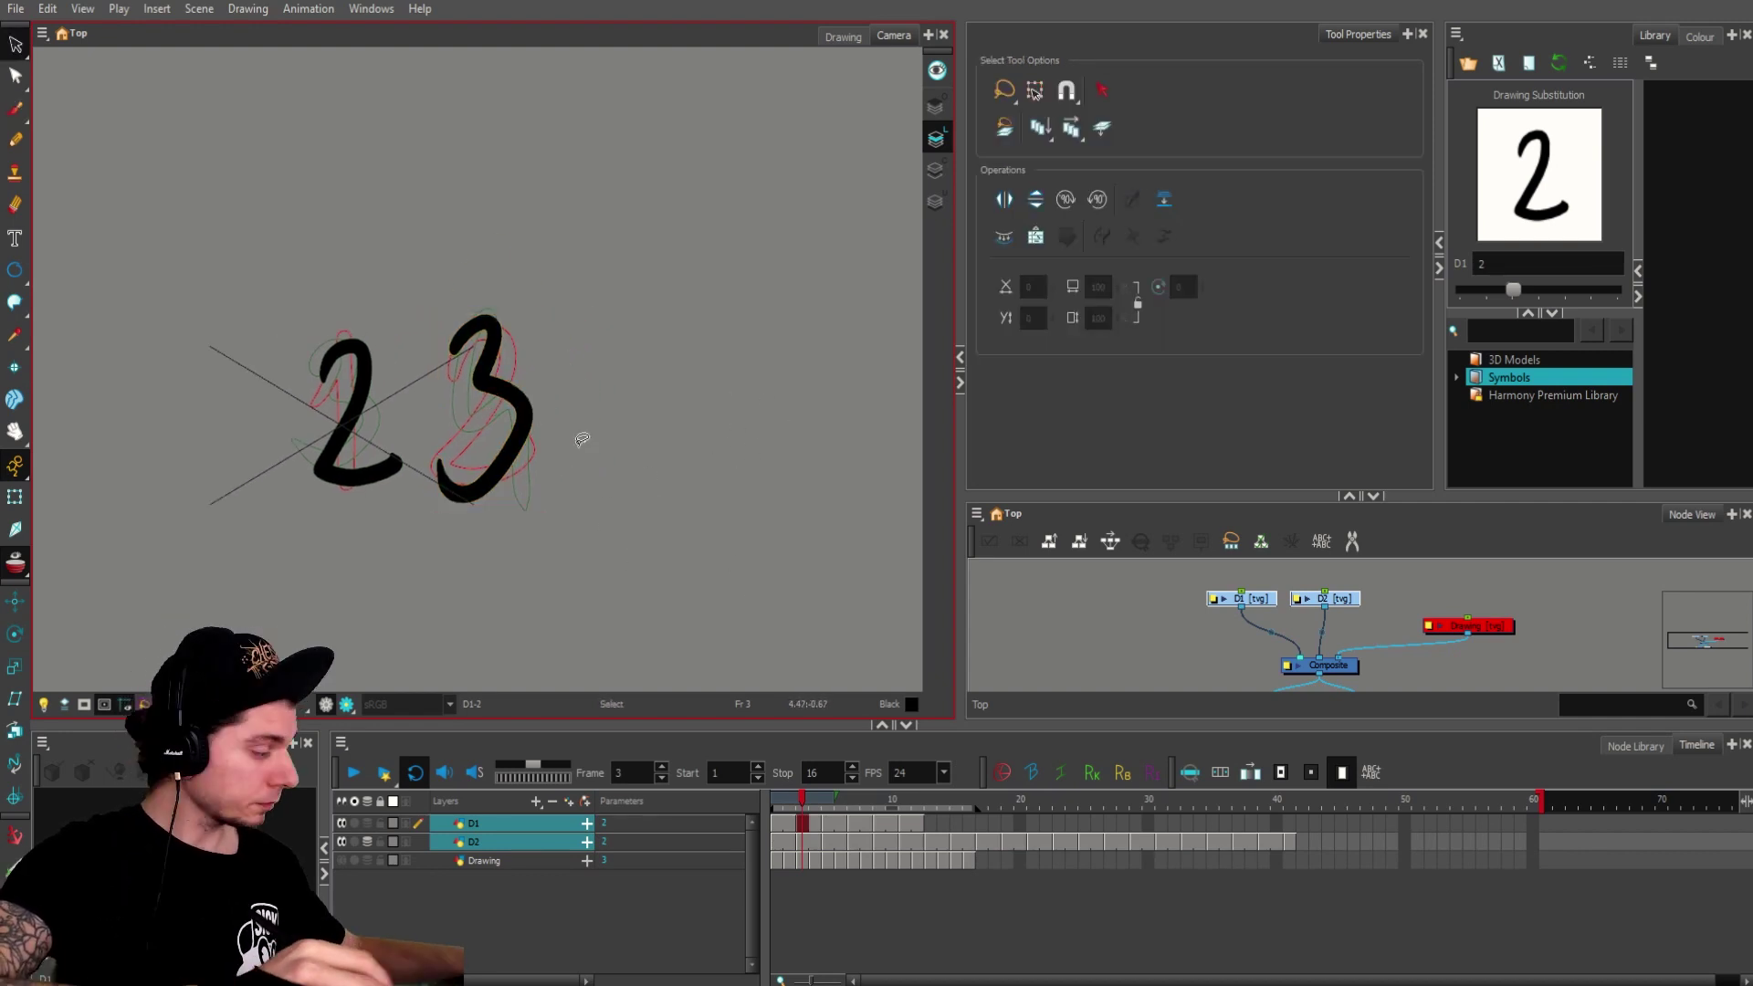
key(shift+t)
click(584, 438)
click(521, 433)
key(alt+s)
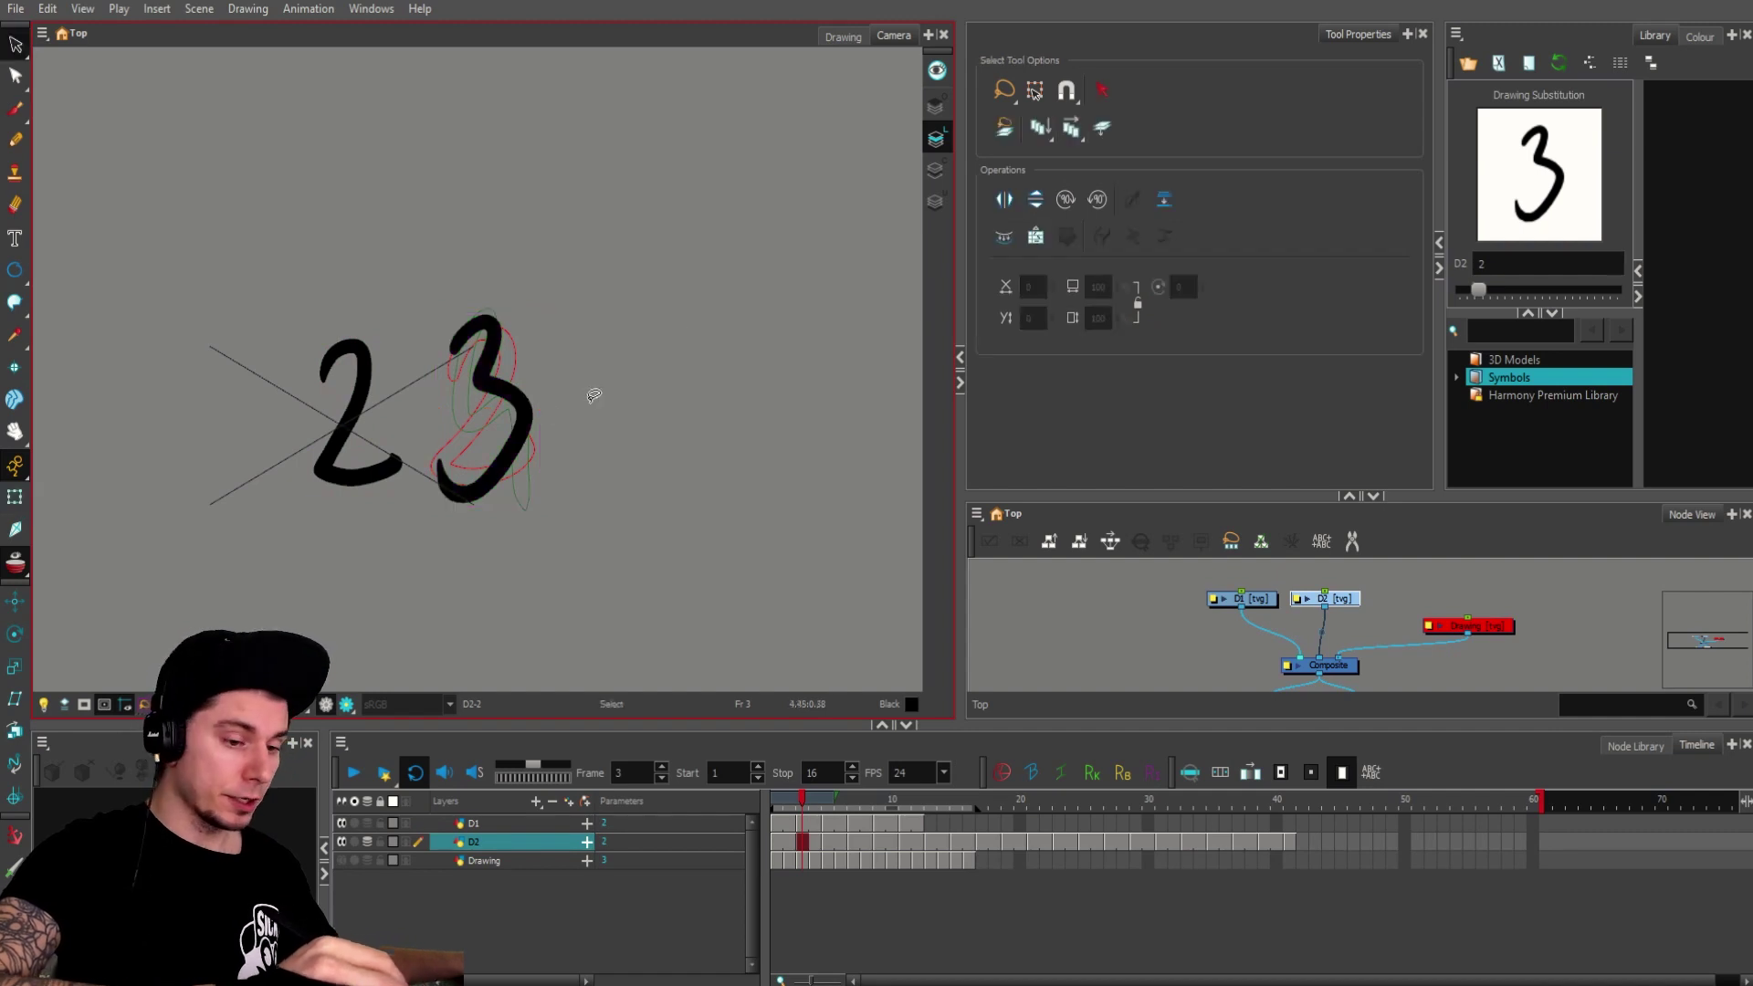
Step: Activate the Overlay Art layer and find the Art Layer entry in the list of available toolbars
click(941, 108)
right_click(945, 240)
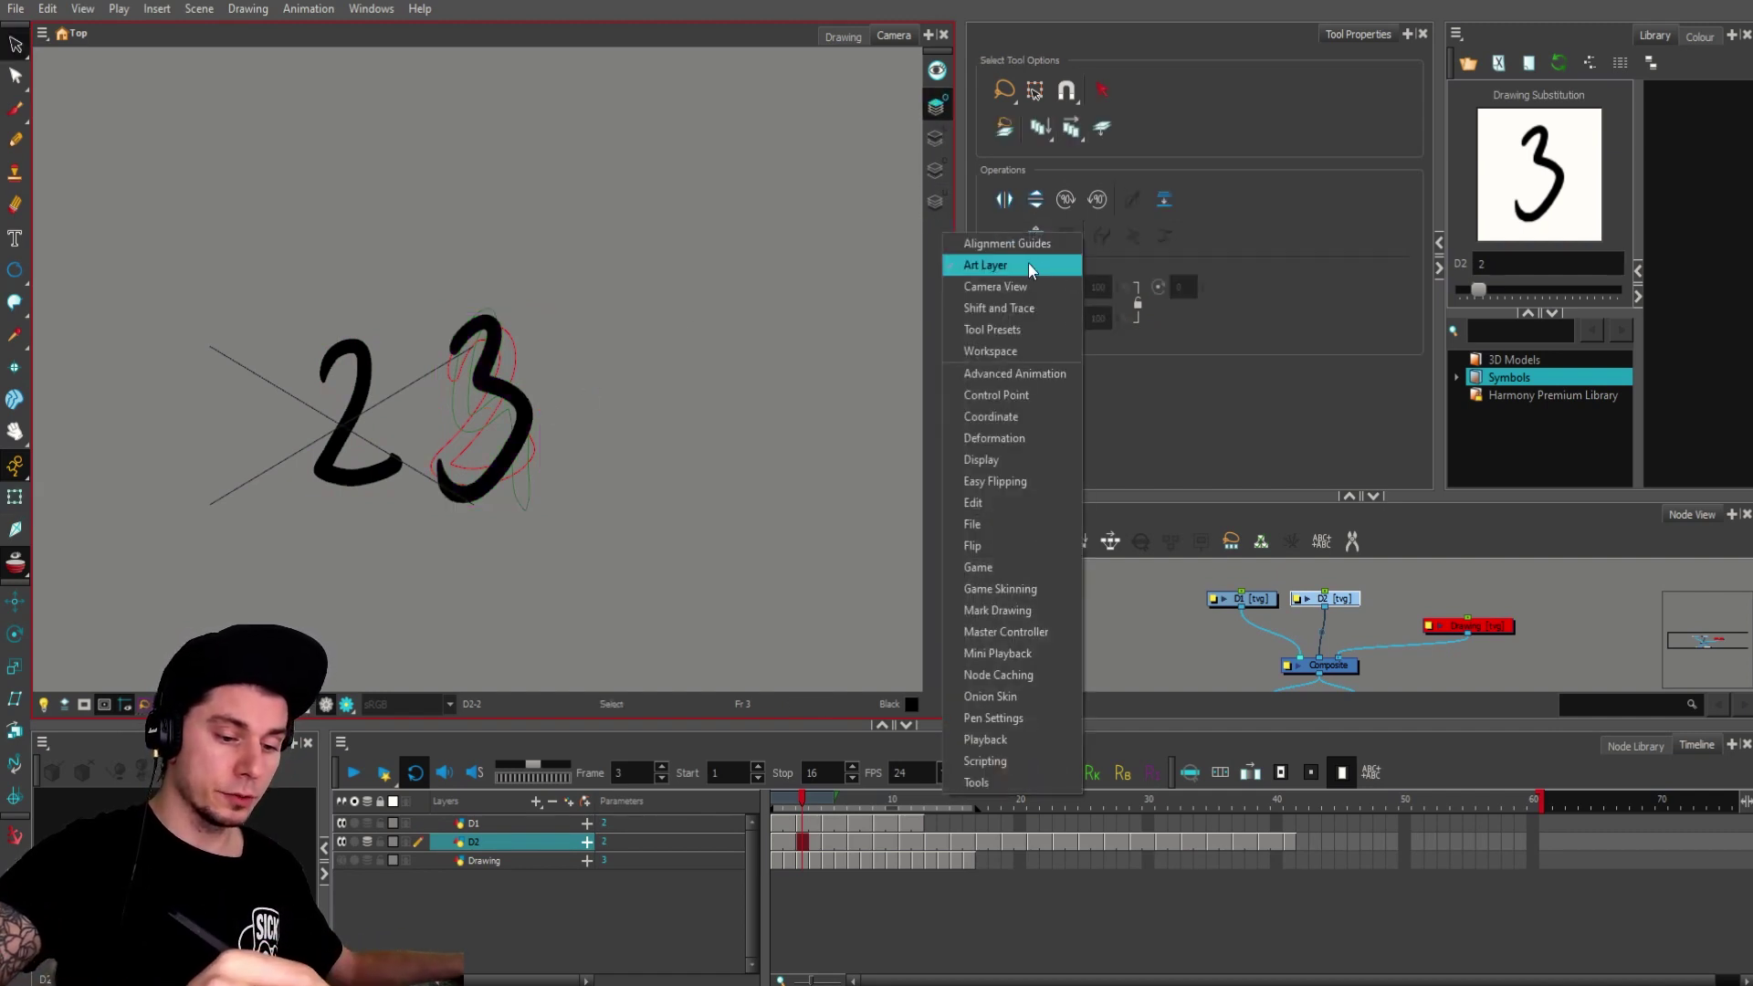
click(935, 221)
right_click(936, 240)
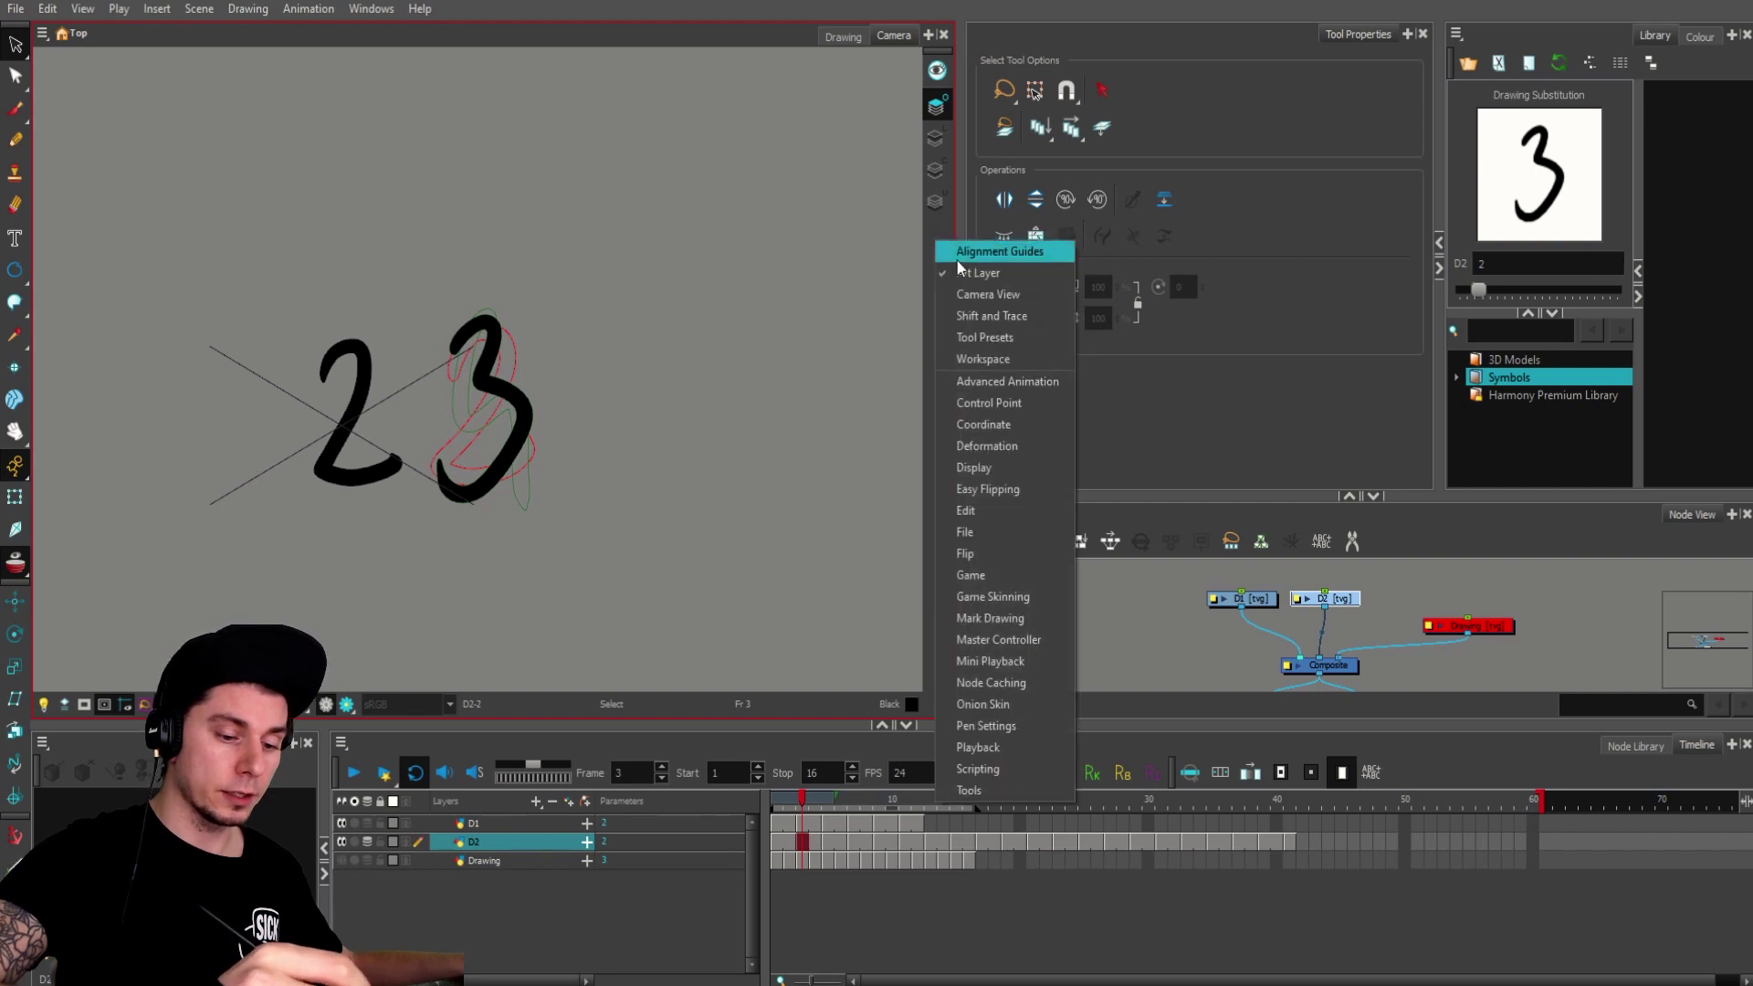
click(988, 277)
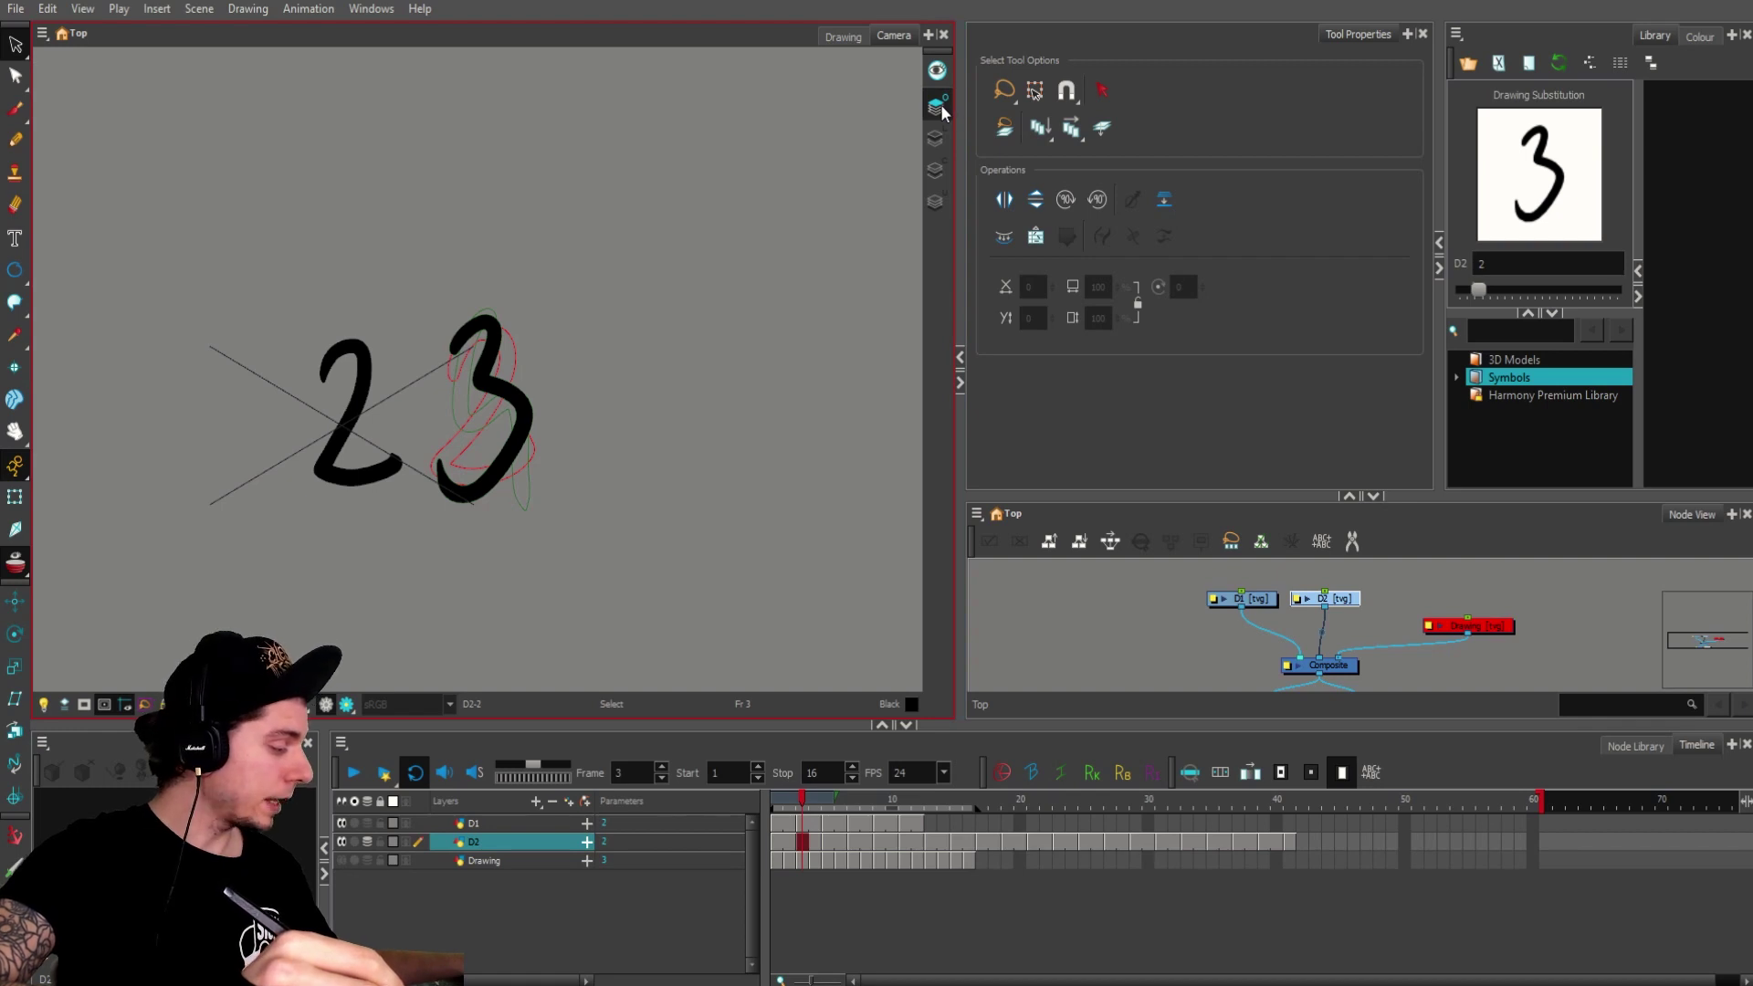
Step: On D2 at frame 3, brush an O on Overlay Art, L on Line Art, C on Colour Art and U on Underlay Art
key(alt+b)
mouse_move(610, 146)
mouse_down()
mouse_move(653, 165)
mouse_move(632, 204)
mouse_move(677, 139)
mouse_move(628, 122)
mouse_move(627, 160)
mouse_up()
key(ctrl+z)
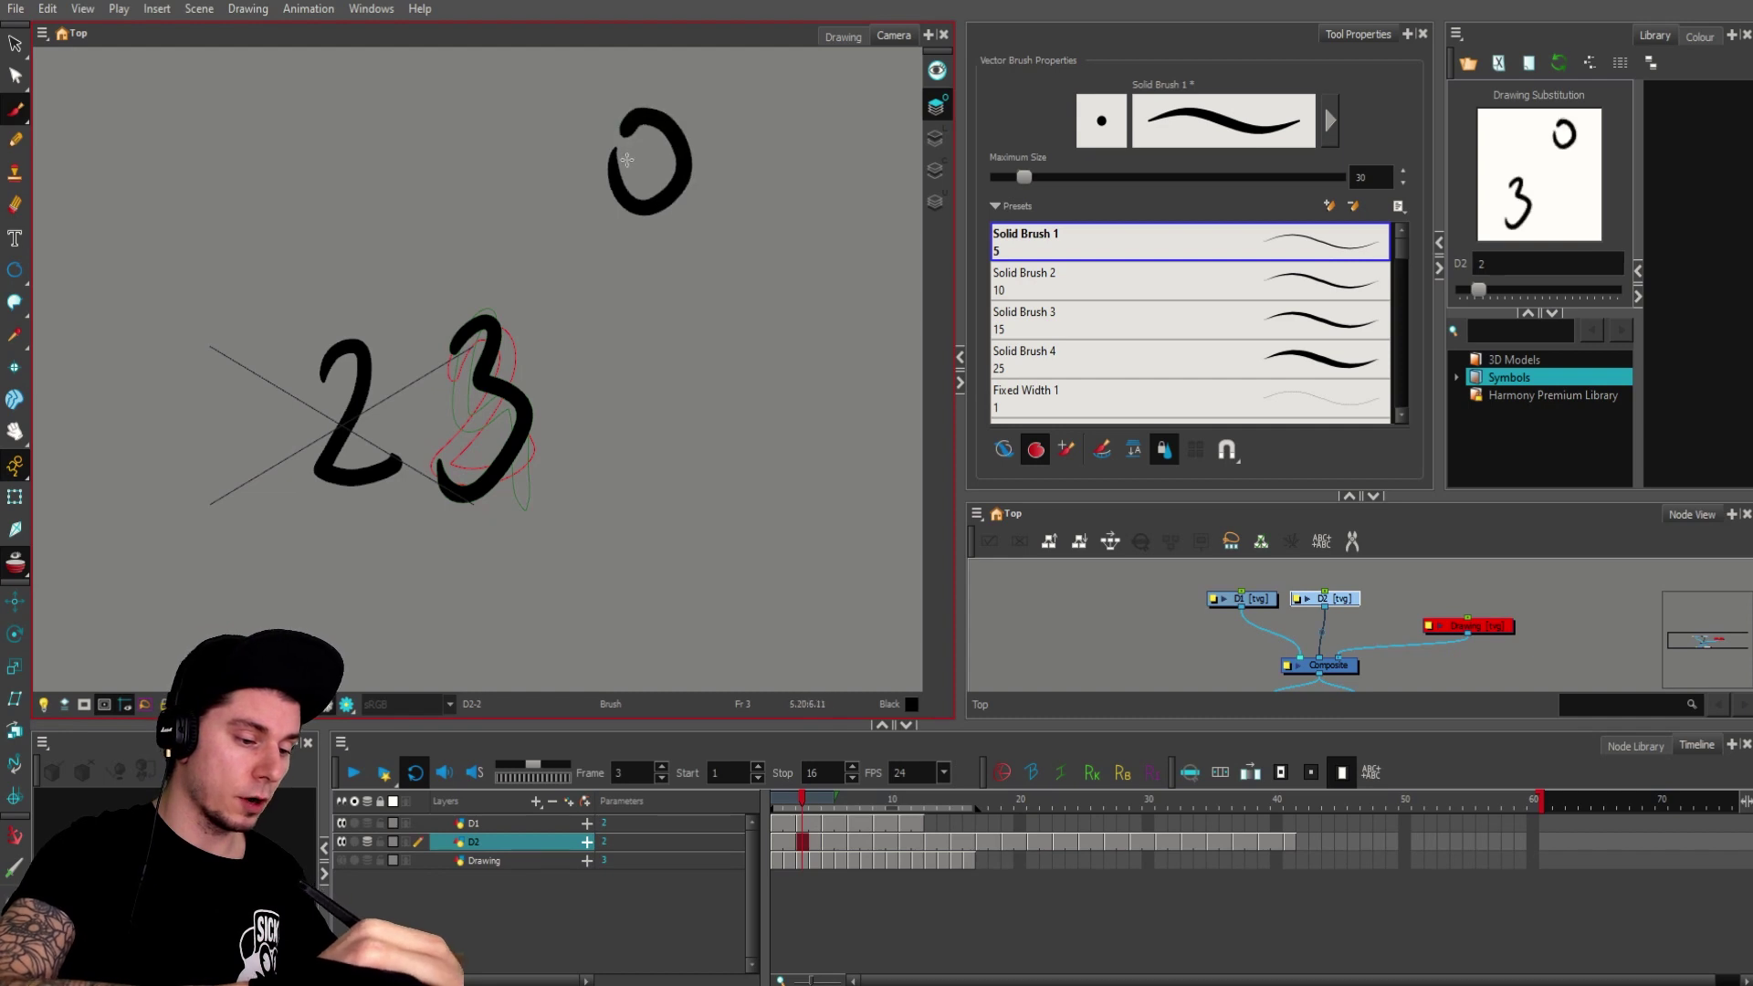
click(937, 135)
mouse_move(728, 111)
mouse_down()
mouse_move(728, 197)
mouse_move(793, 183)
mouse_up()
click(936, 170)
drag(851, 115, 870, 196)
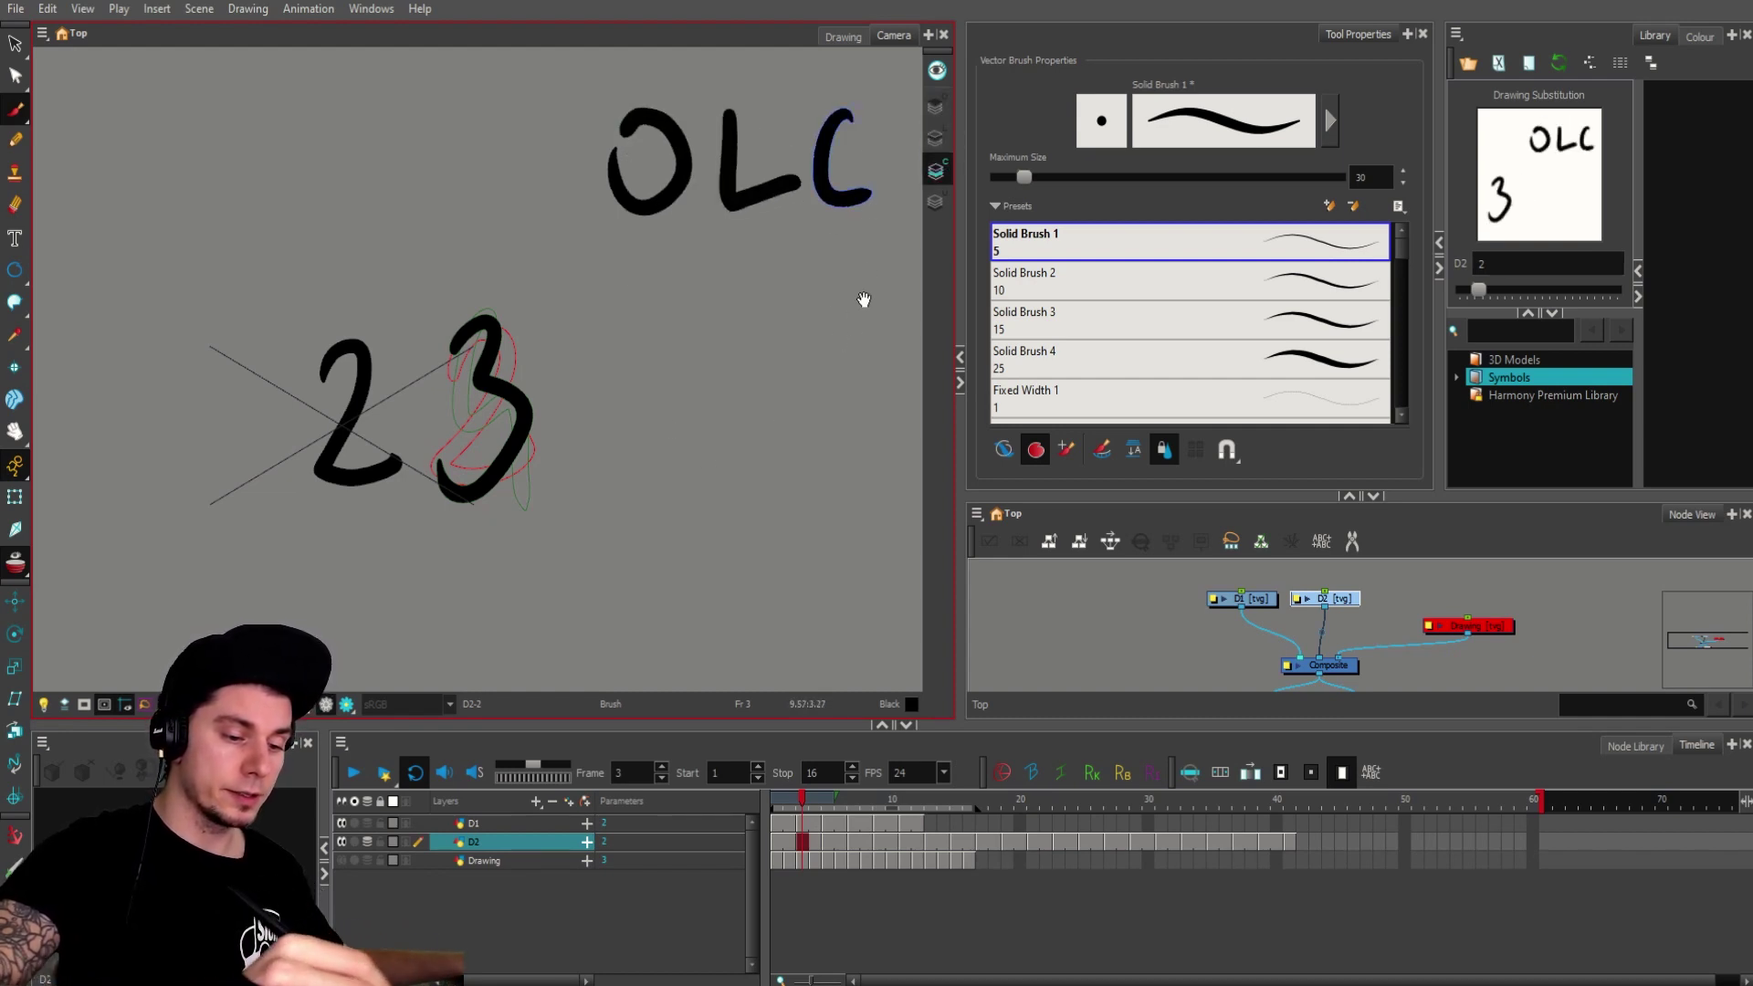
drag(865, 298, 758, 336)
drag(784, 162, 838, 163)
Step: With Underlay Art active on D2, lasso around the letters with the Select tool to select the U
key(alt+s)
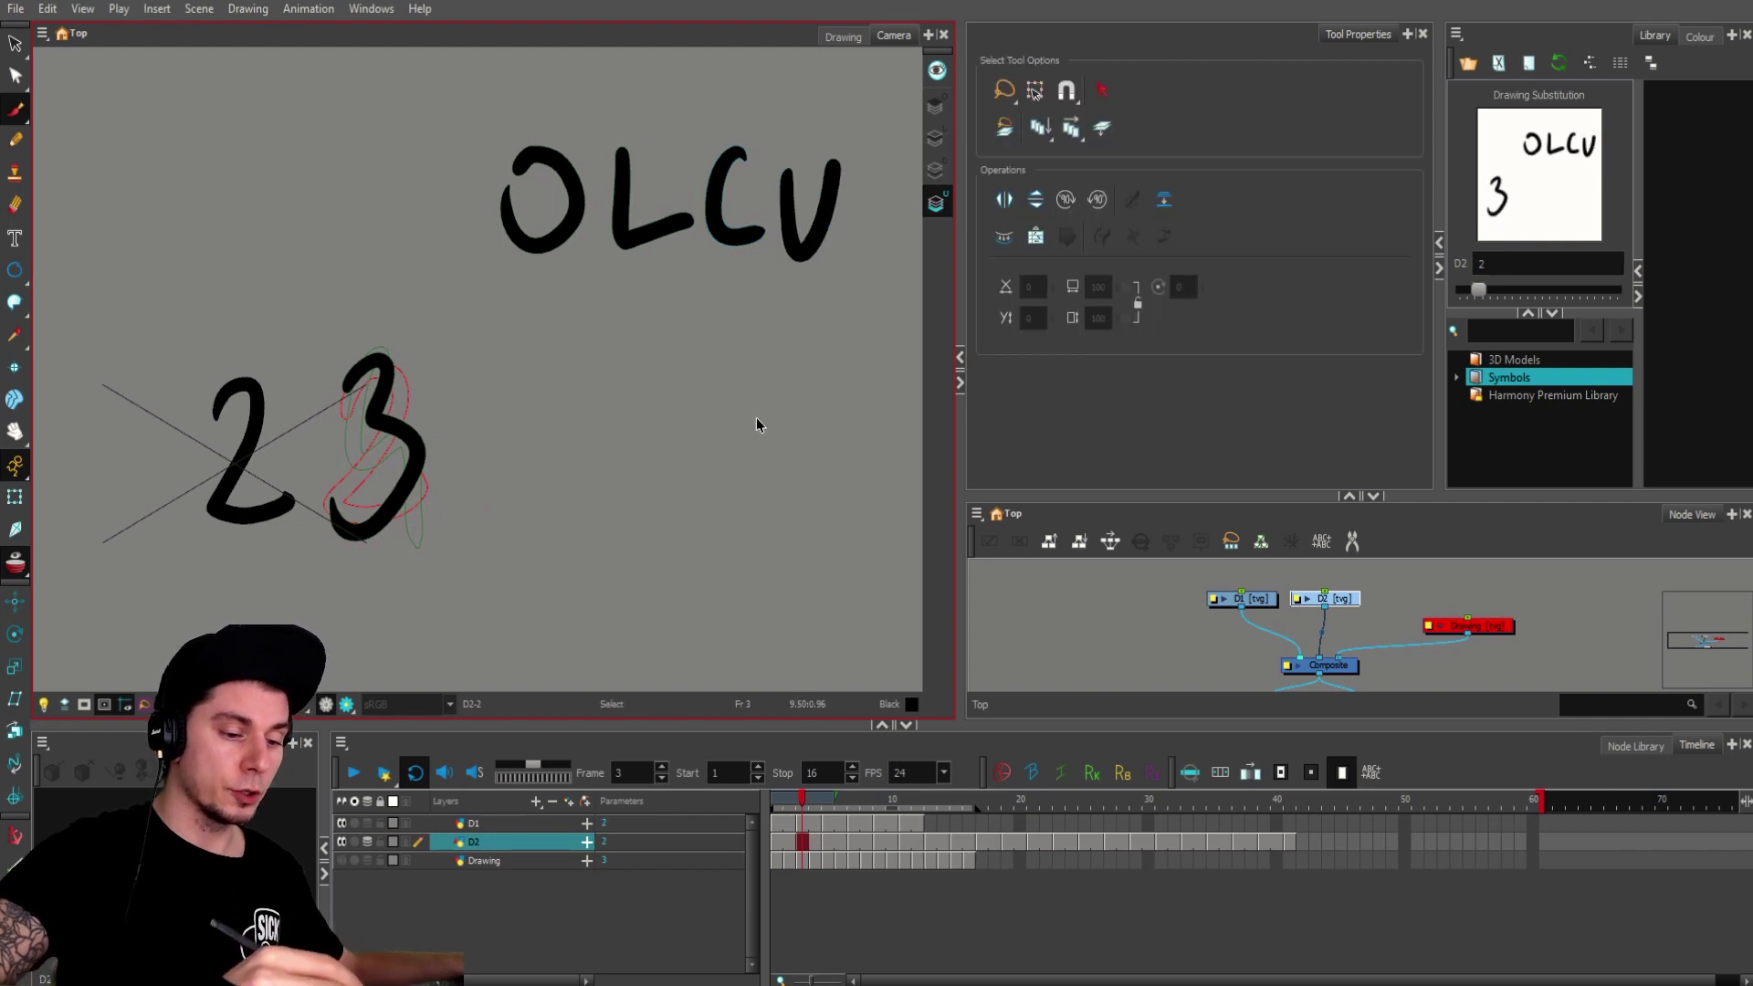
mouse_move(846, 349)
mouse_down()
mouse_move(782, 86)
mouse_move(704, 372)
mouse_move(758, 366)
mouse_up()
mouse_move(731, 370)
mouse_down()
mouse_move(803, 333)
mouse_move(581, 410)
mouse_move(694, 389)
mouse_up()
mouse_move(814, 458)
mouse_down()
mouse_move(853, 361)
mouse_move(280, 507)
mouse_move(758, 548)
mouse_up()
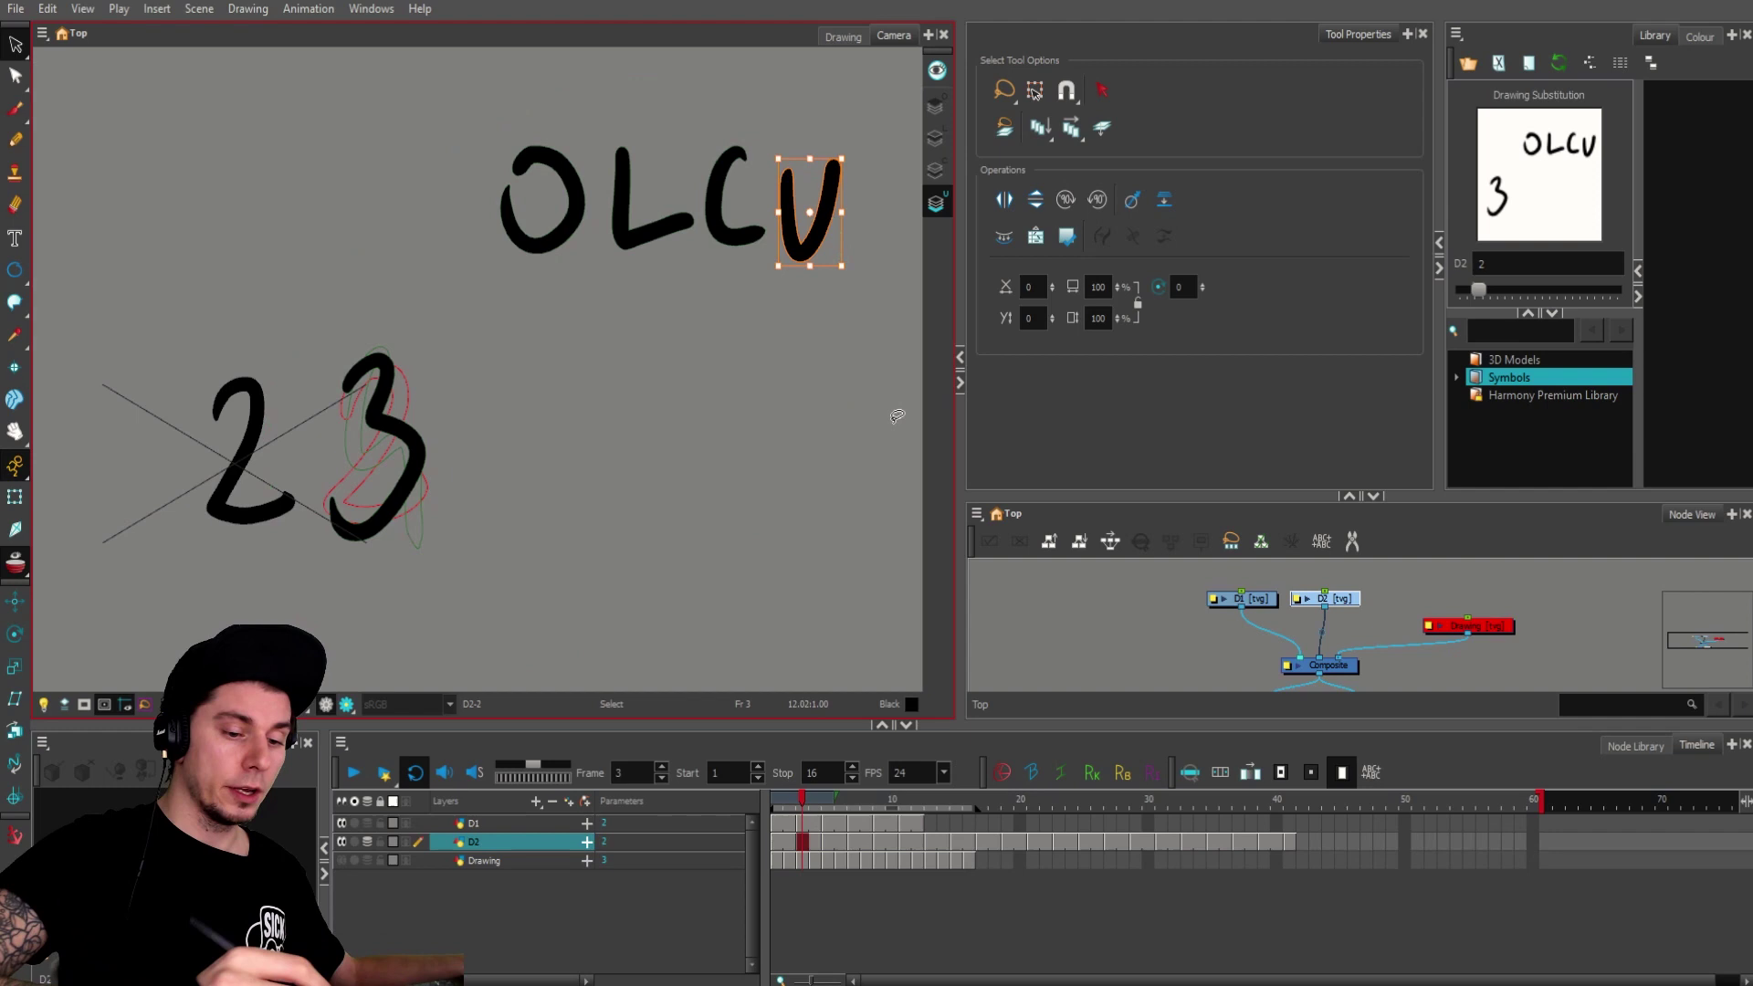
click(804, 838)
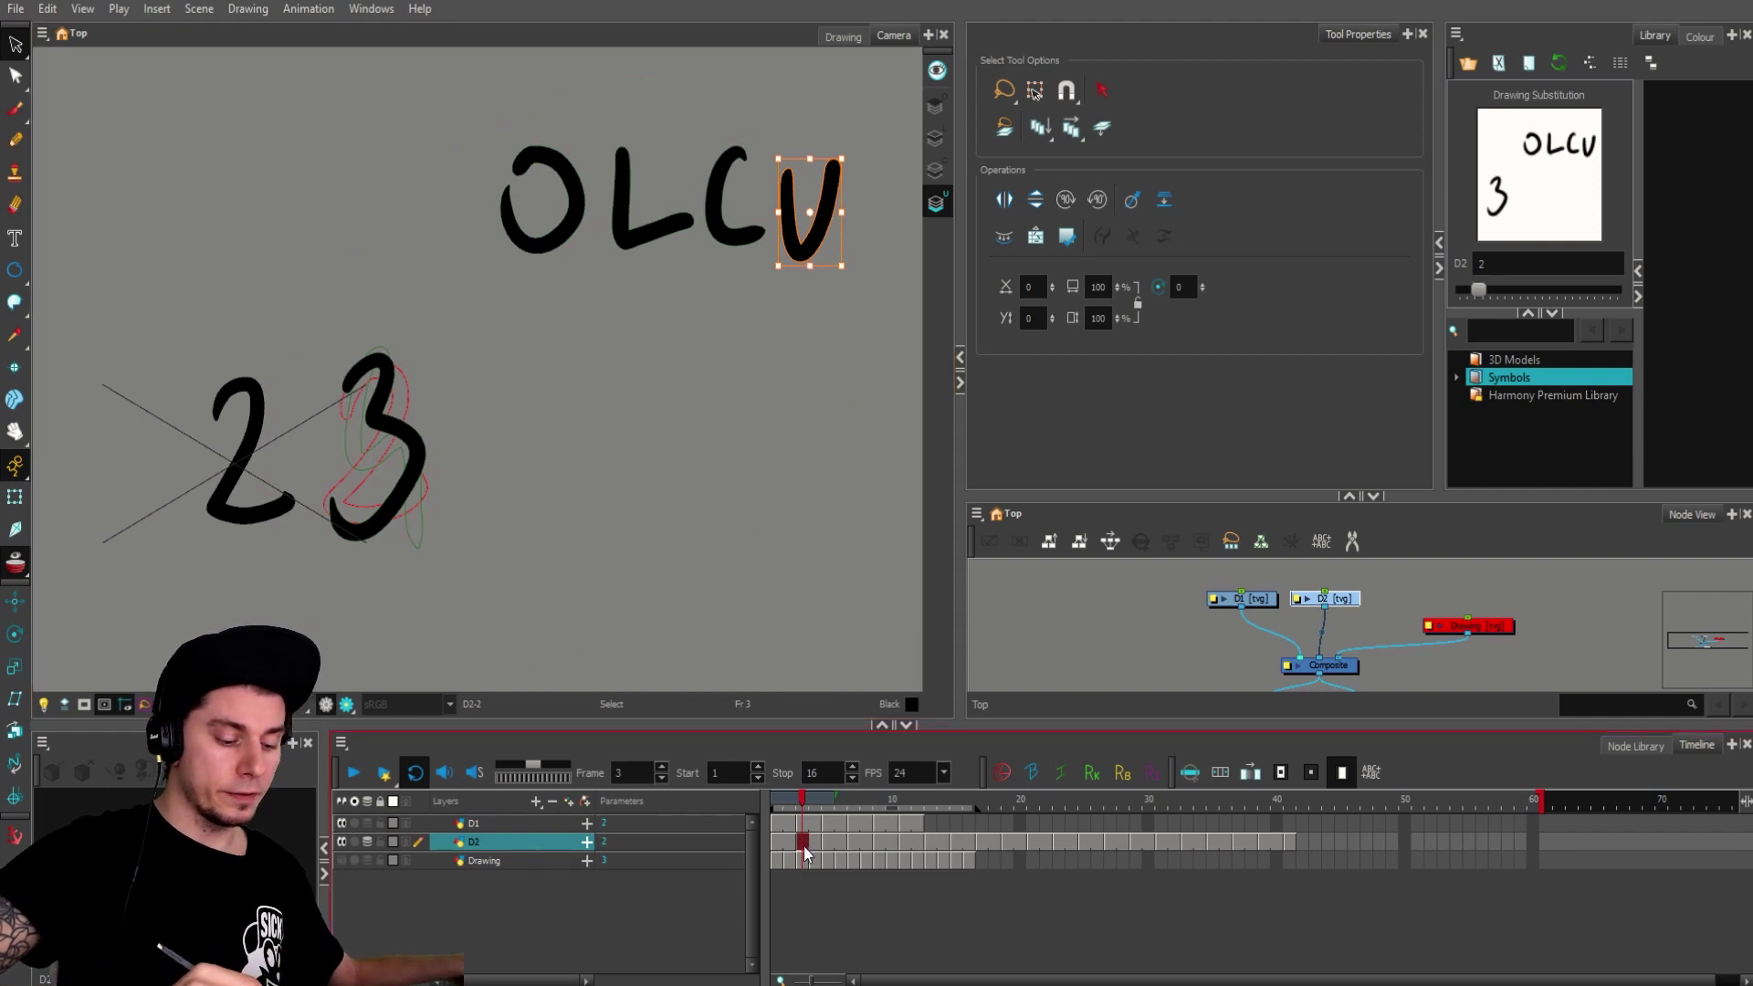
mouse_move(603, 447)
mouse_down()
mouse_move(868, 337)
mouse_move(170, 472)
mouse_move(877, 351)
mouse_up()
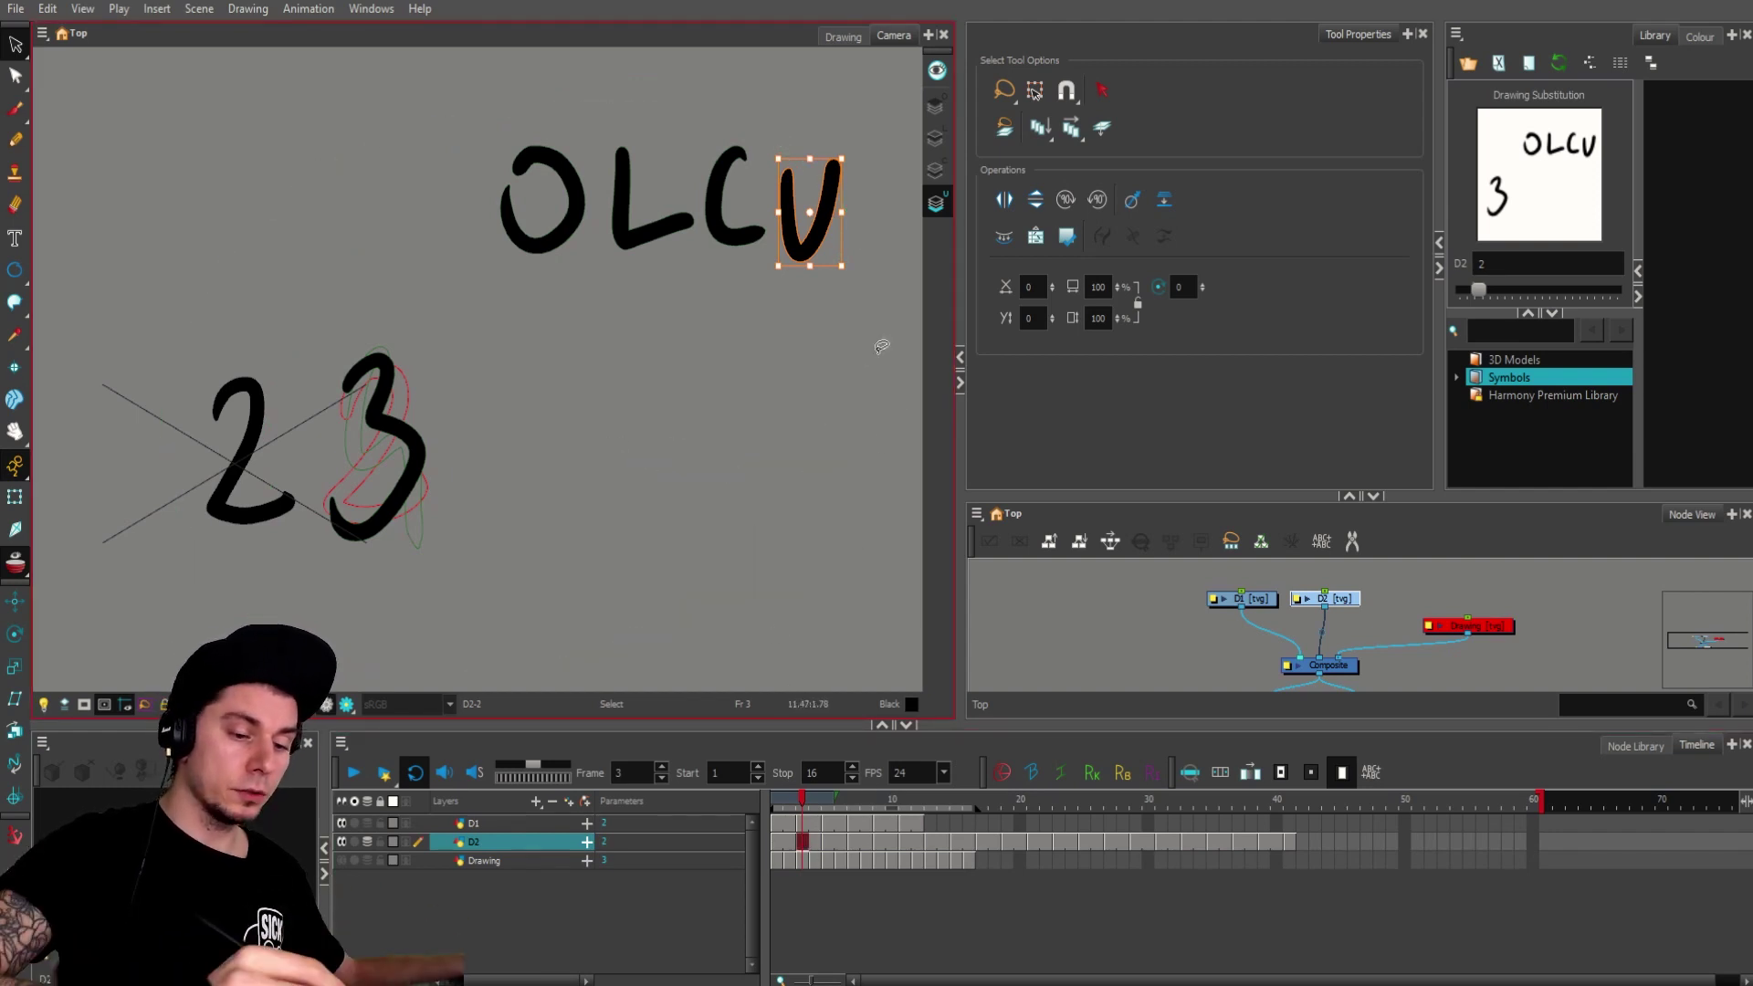
Step: Activate Line Art and lasso around all of D2's artwork to select the L and the 3
click(935, 137)
mouse_move(560, 86)
mouse_down()
mouse_move(783, 489)
mouse_move(838, 505)
mouse_up()
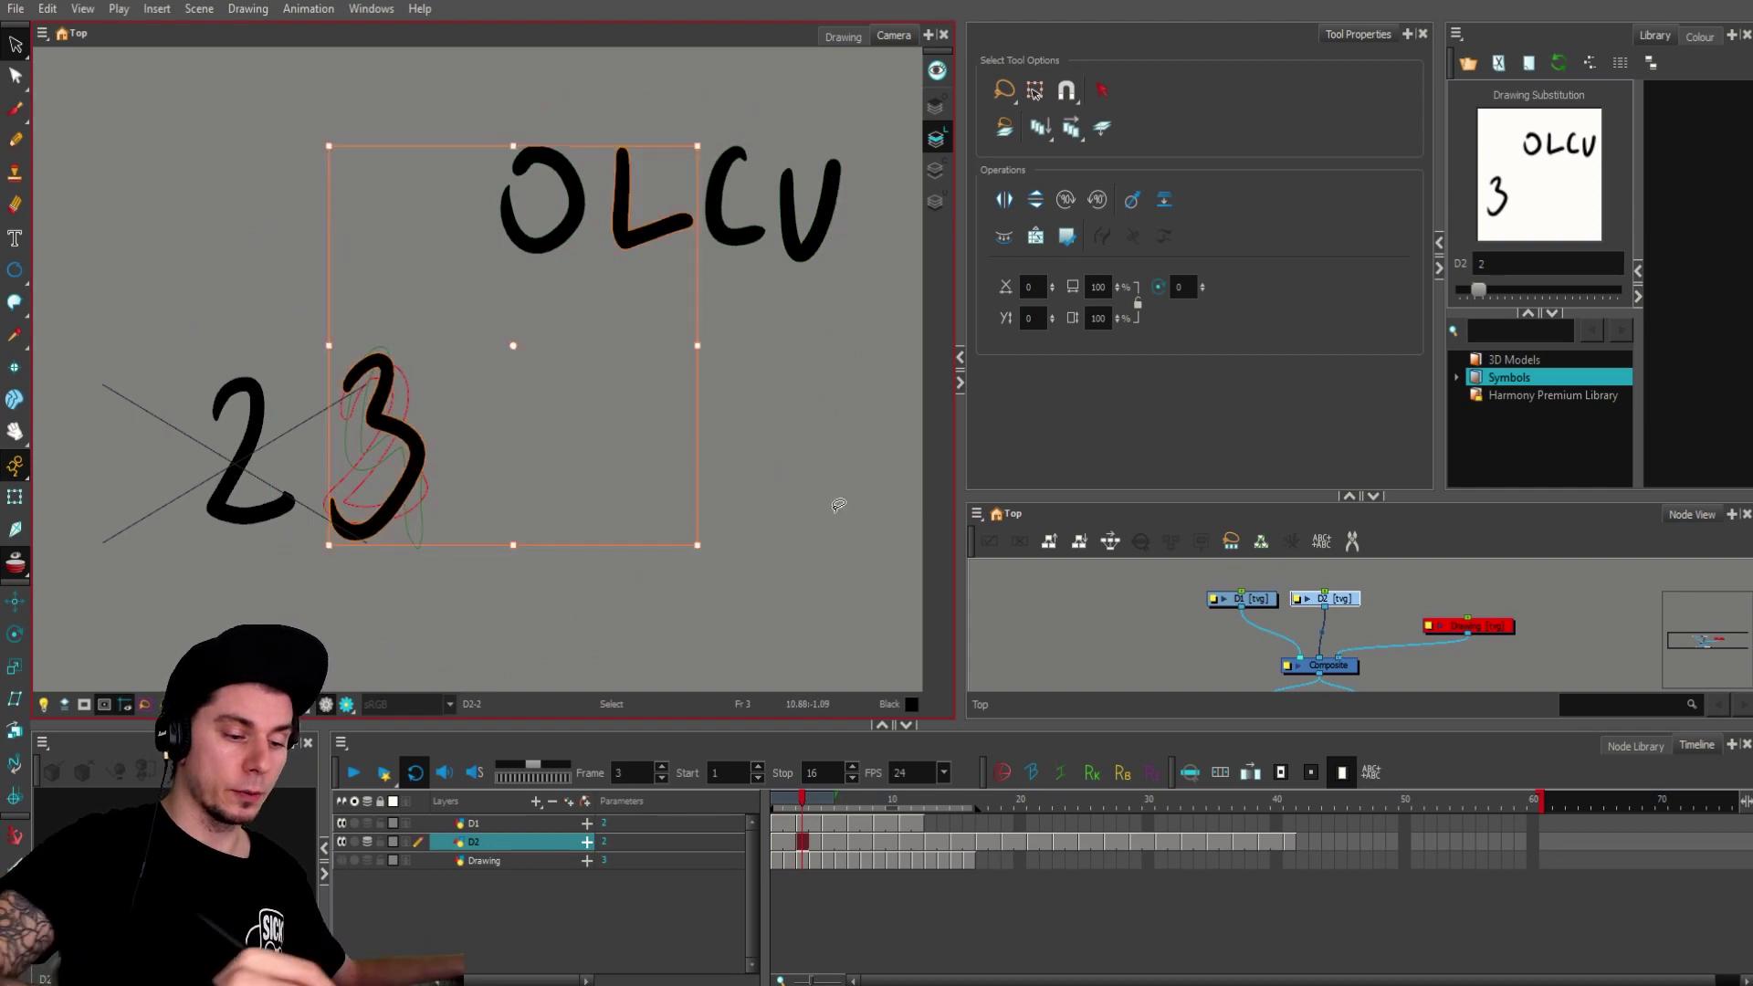
click(892, 286)
mouse_move(751, 401)
mouse_down()
mouse_move(834, 272)
mouse_move(461, 623)
mouse_move(819, 482)
mouse_up()
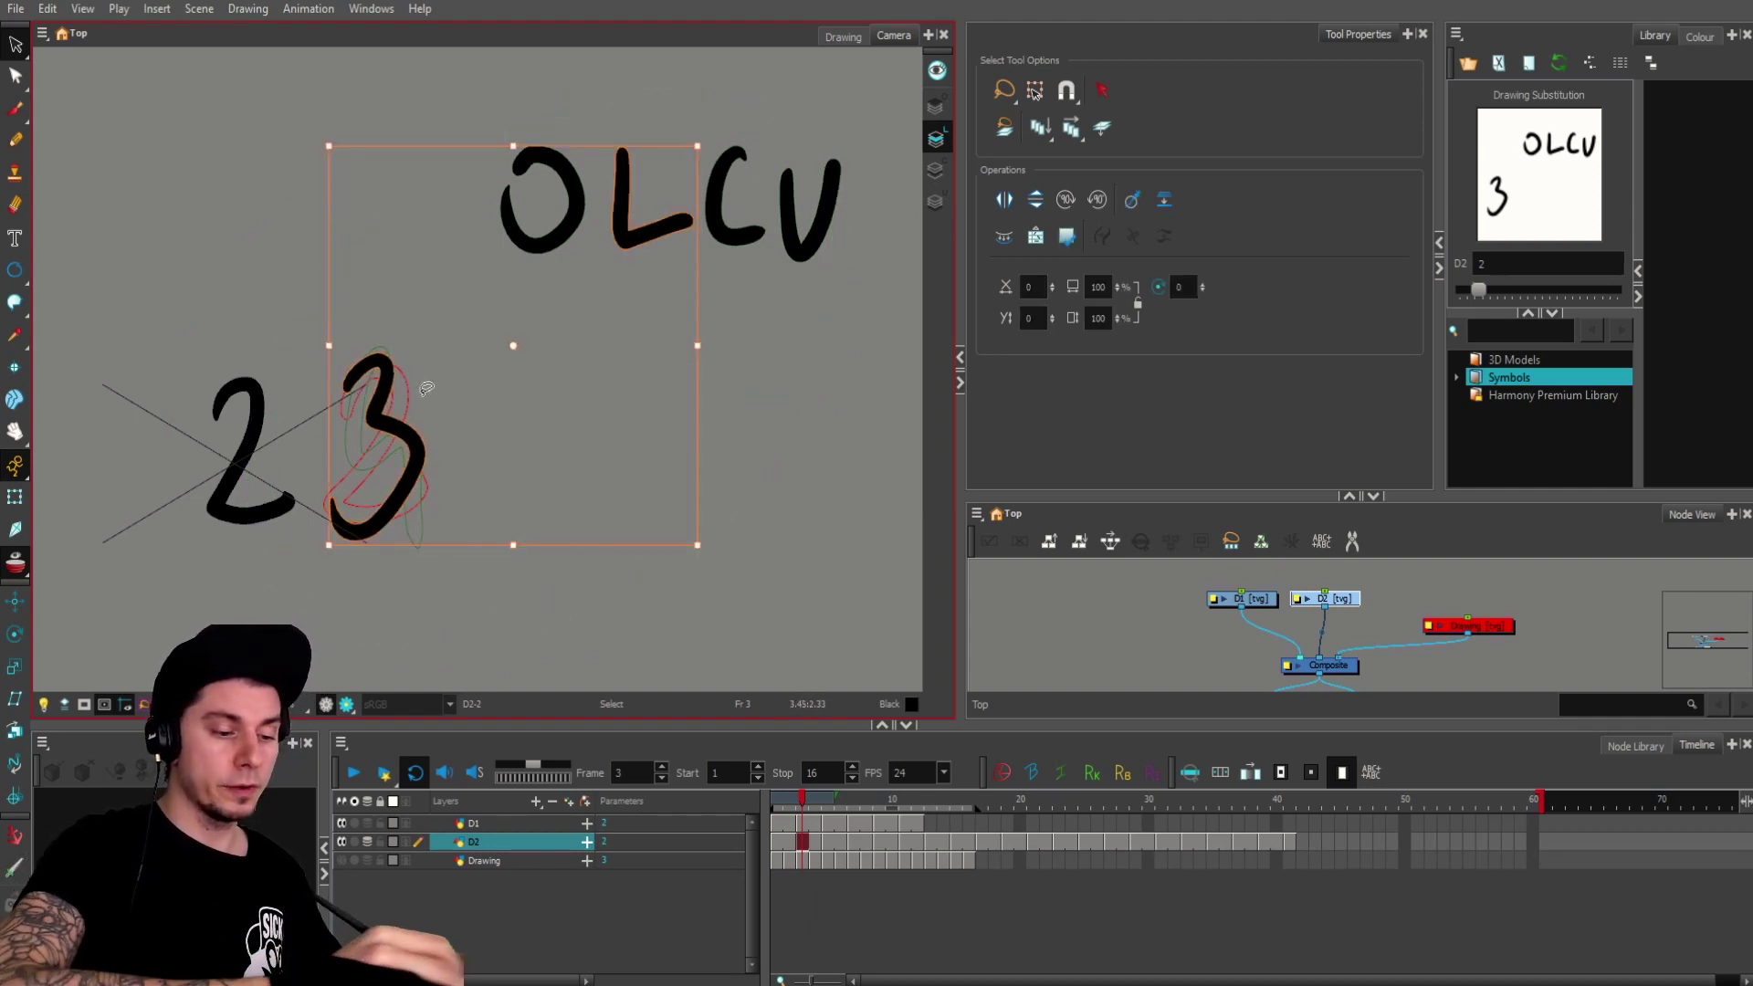
Step: Enable selecting across all art layers, lasso D2's letters and the 3, try moving them together, and undo the move
click(1096, 135)
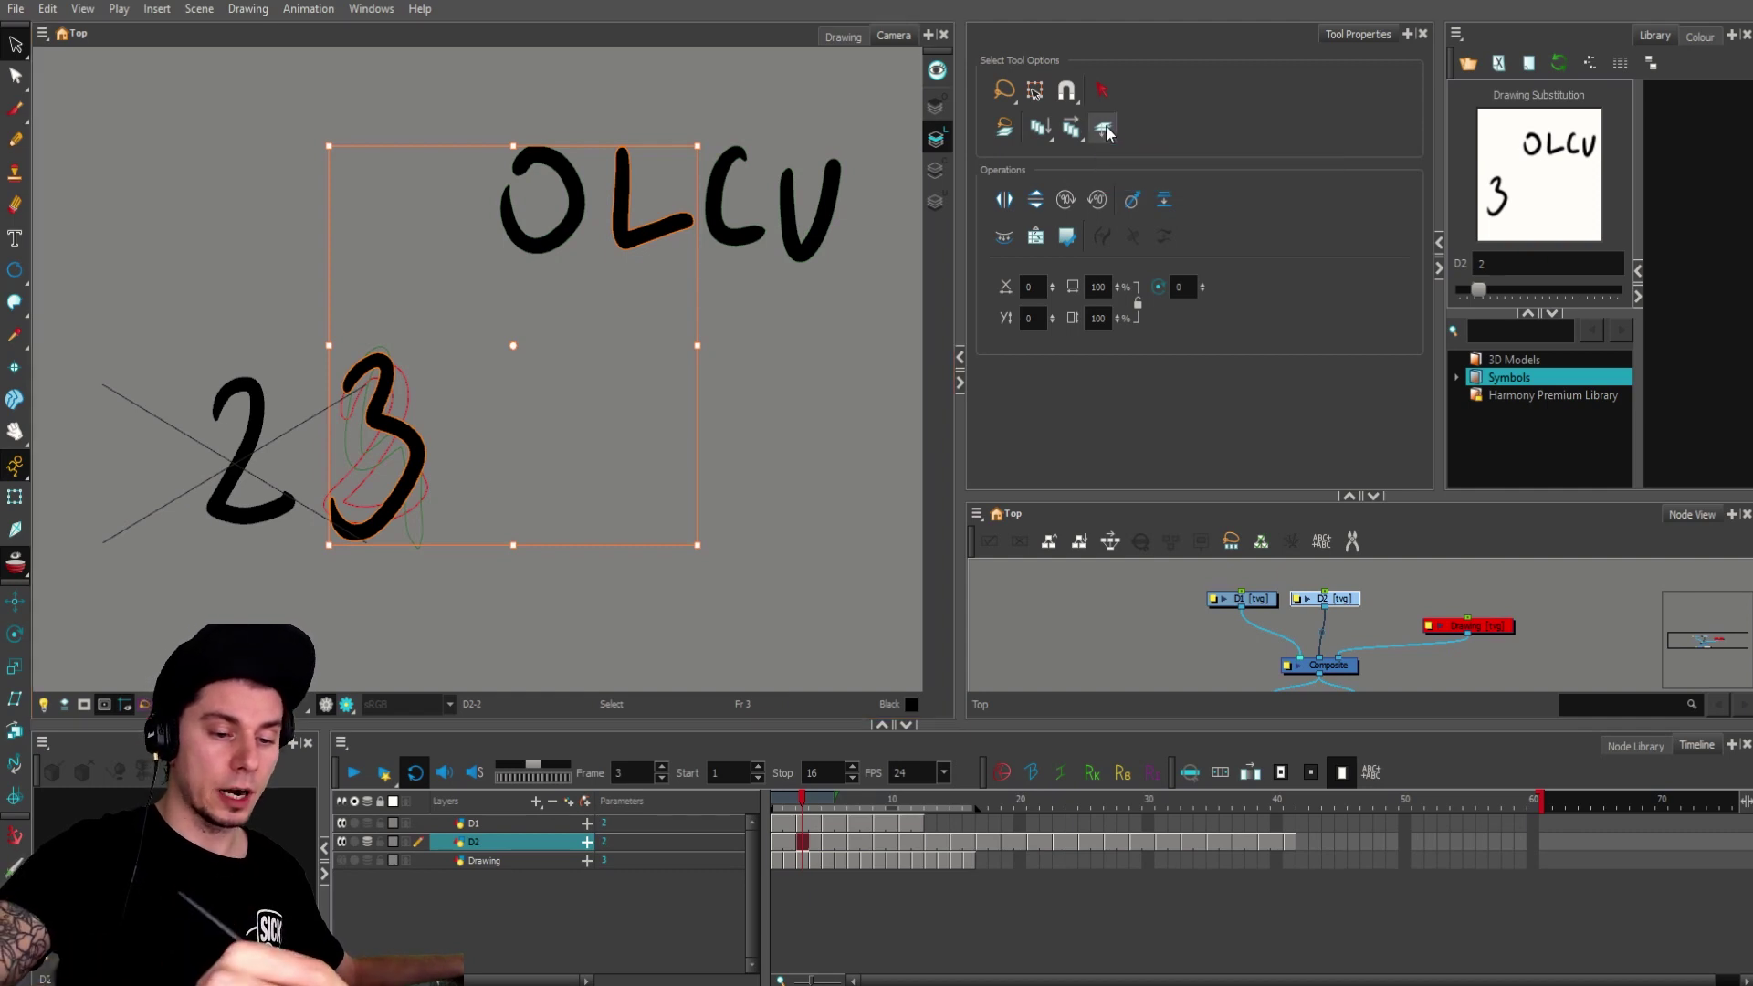
mouse_move(758, 454)
mouse_down()
mouse_move(833, 380)
mouse_move(368, 641)
mouse_move(840, 525)
mouse_up()
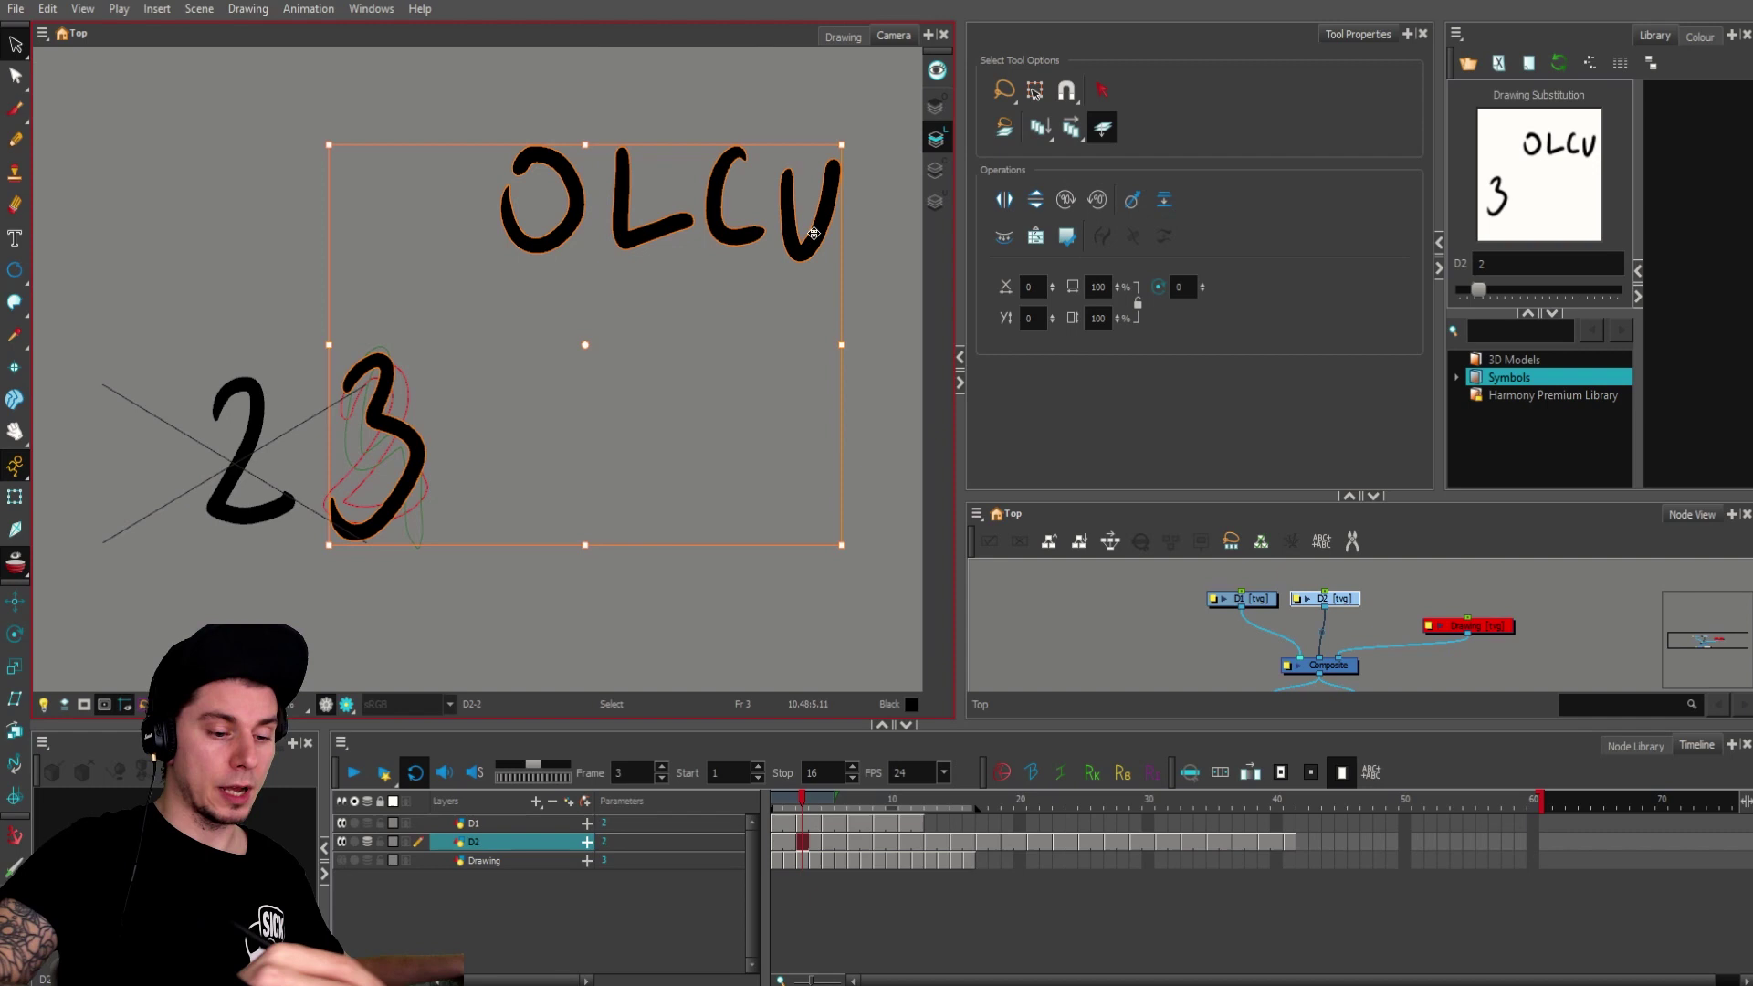
drag(813, 233, 709, 427)
key(ctrl+z)
key(1)
key(1)
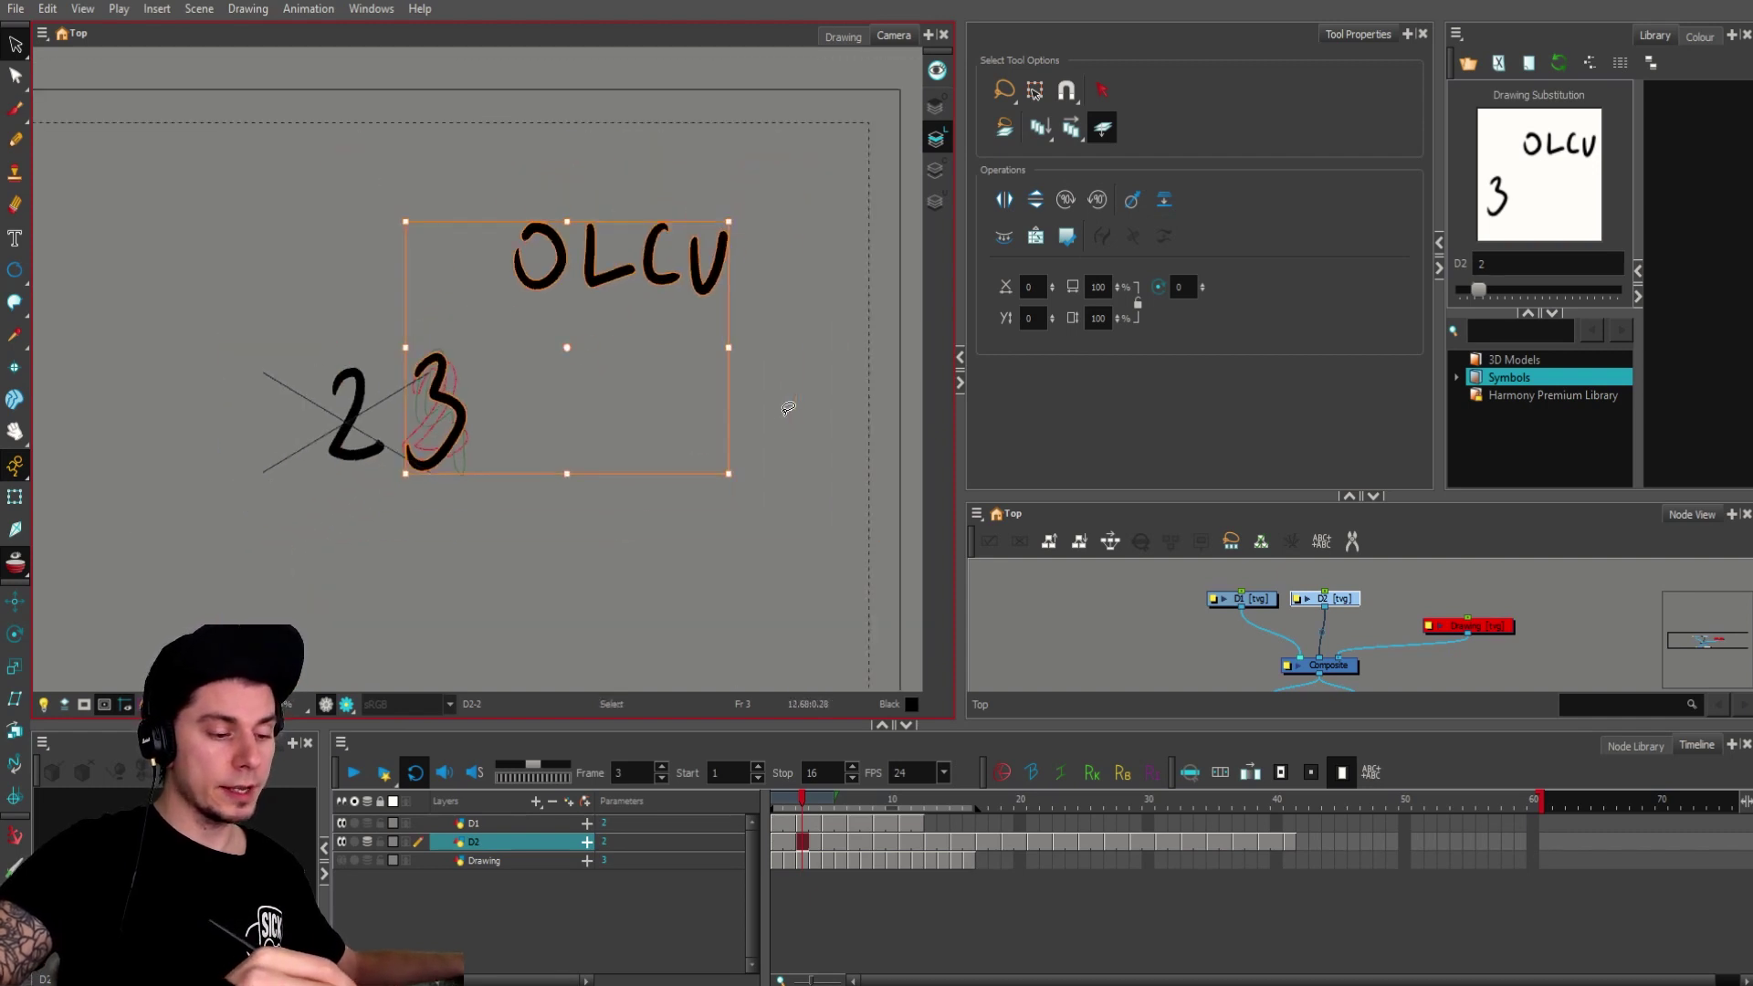
key(2)
Step: Enable the options for all frames and multiple drawings, lasso all artwork on D1 and D2, and try moving it together
click(1071, 128)
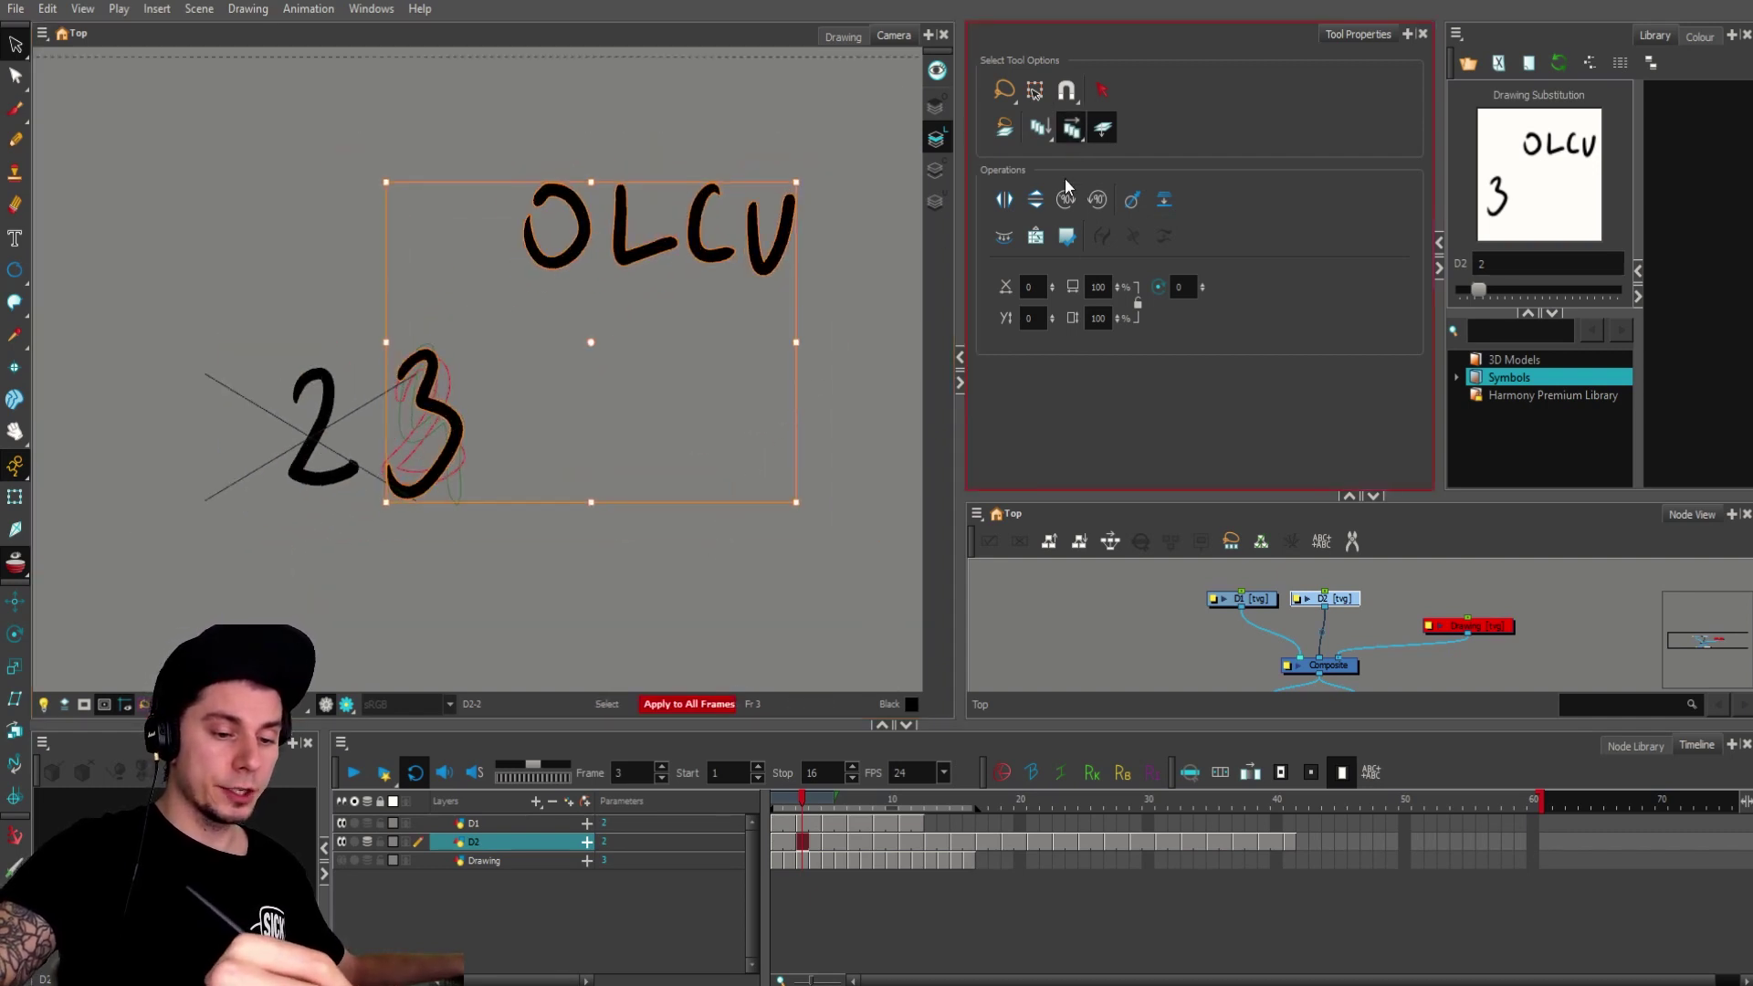
click(1040, 128)
mouse_move(781, 465)
mouse_down()
mouse_move(725, 59)
mouse_move(176, 666)
mouse_move(781, 466)
mouse_up()
mouse_move(897, 266)
mouse_down()
mouse_move(694, 468)
mouse_move(741, 339)
mouse_up()
drag(760, 254, 884, 288)
key(ctrl+z)
key(ctrl+z)
key(ctrl+z)
click(865, 398)
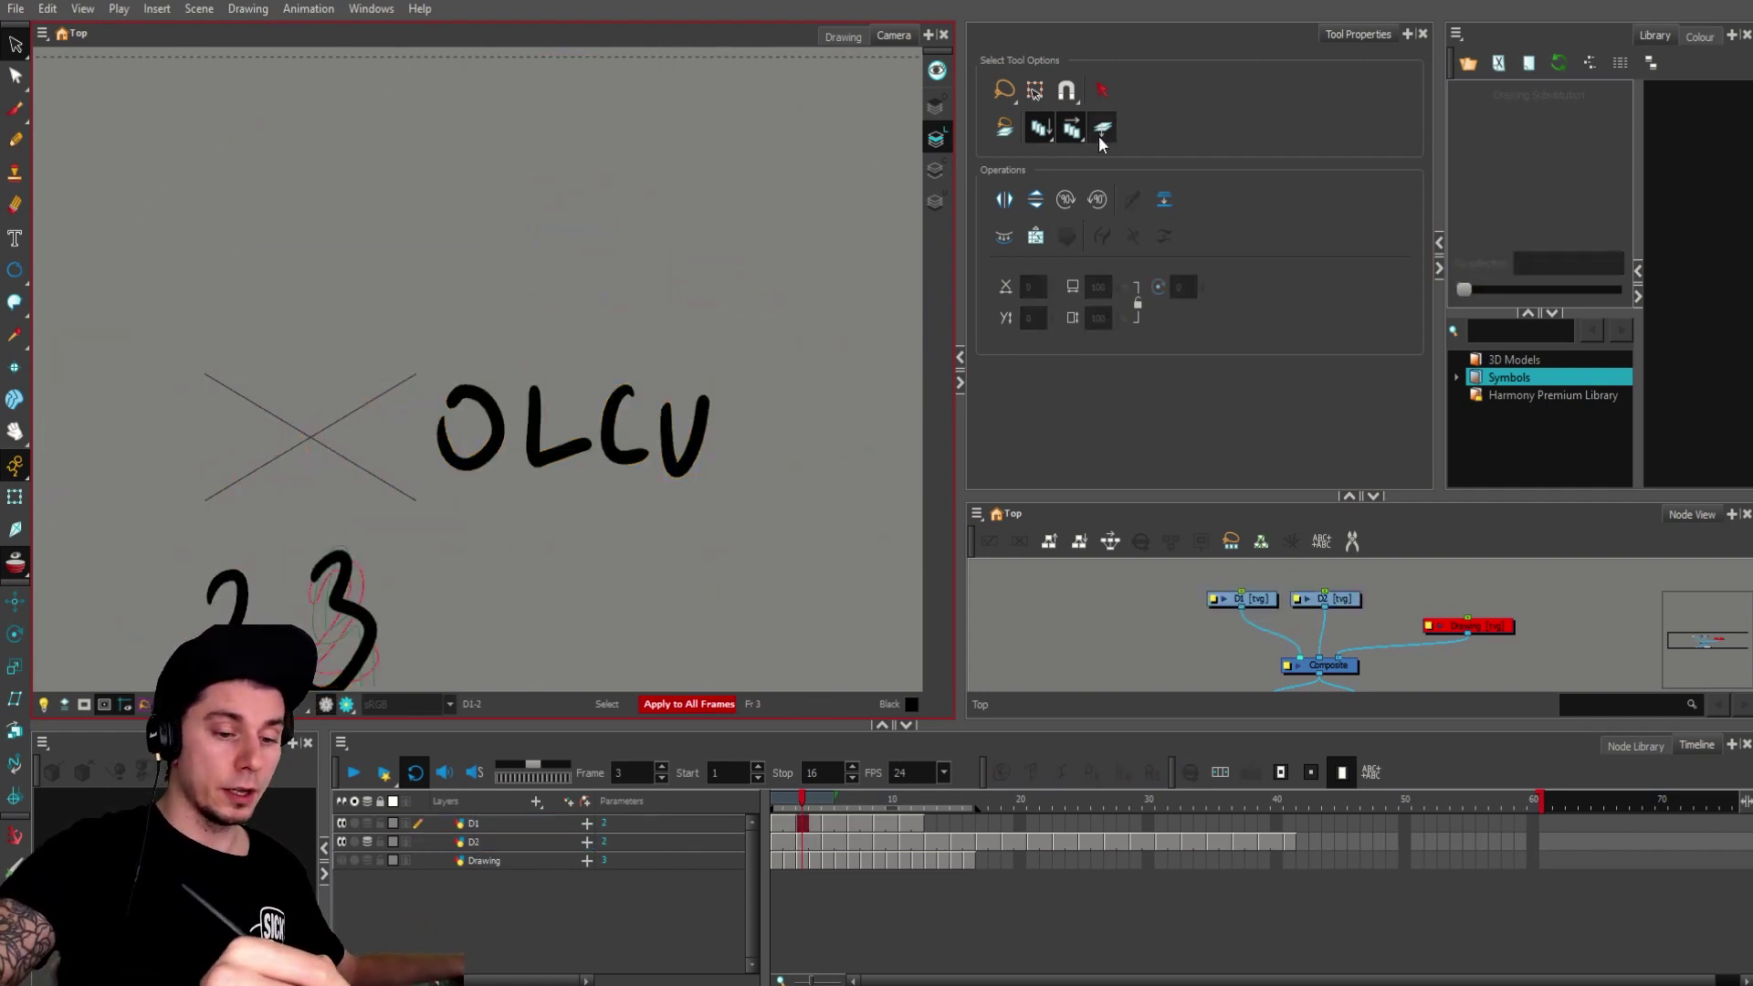
Step: Turn off the Select tool's art layer, all frames and multiple drawings options, and undo the artwork move
click(1101, 129)
click(1072, 129)
click(1040, 129)
key(ctrl+z)
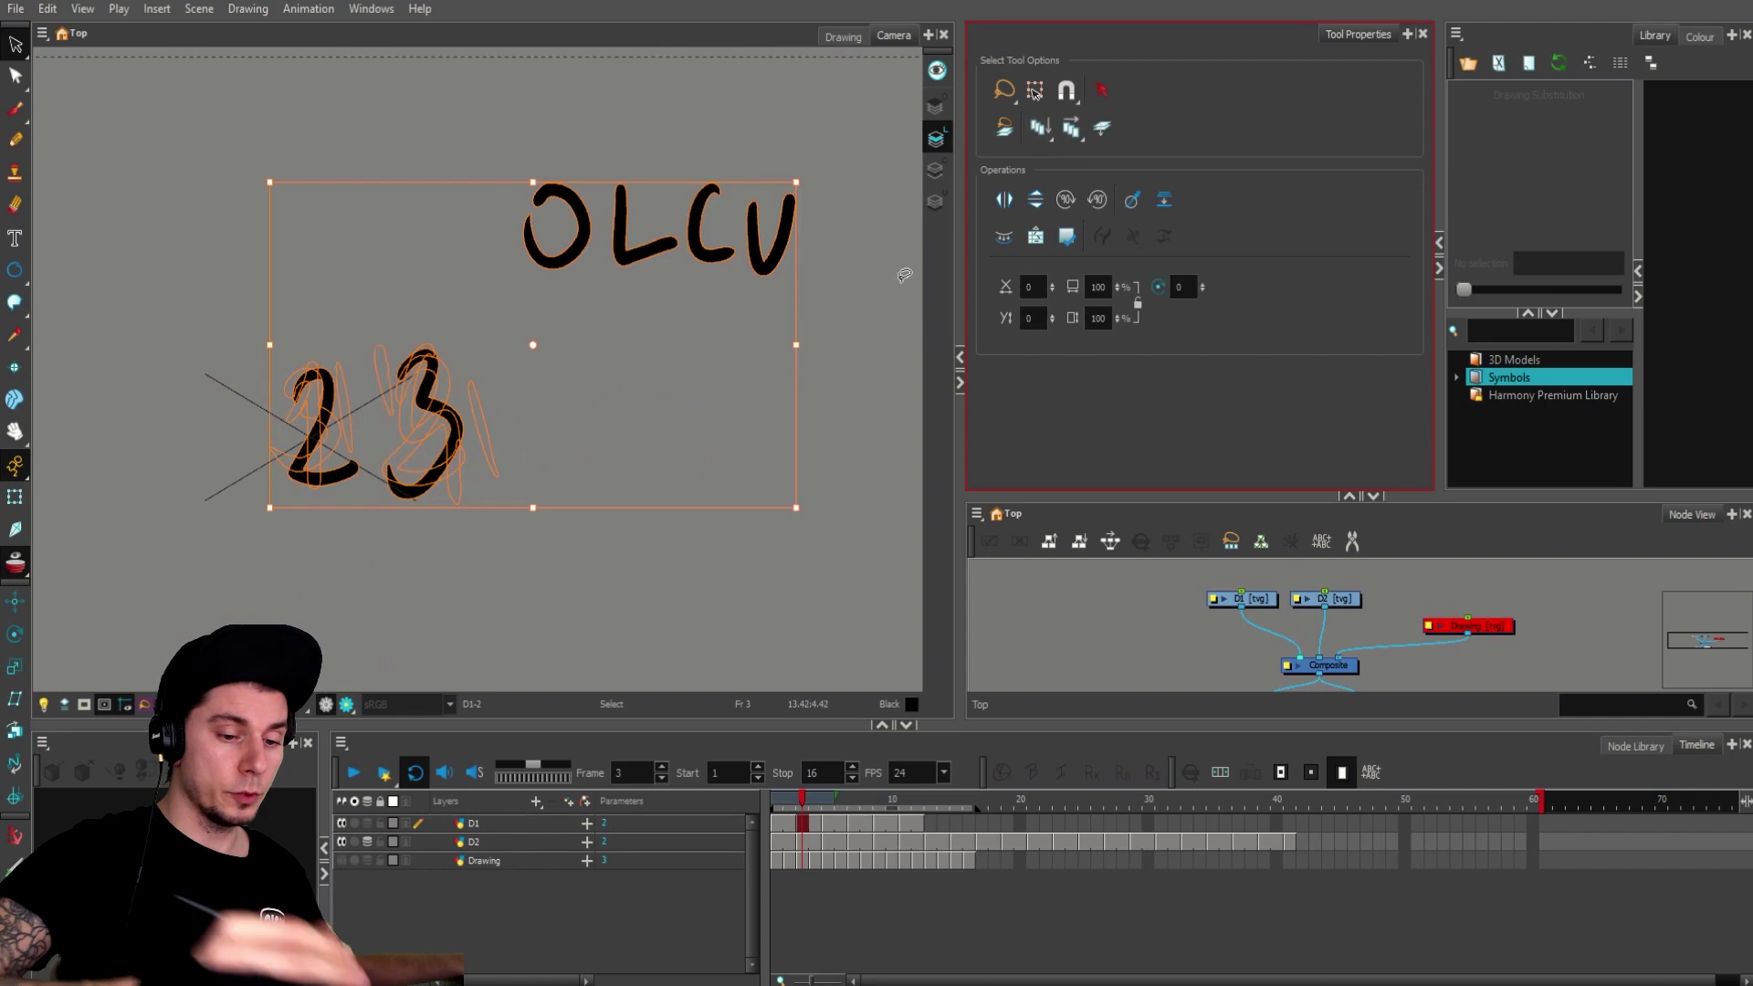
click(833, 311)
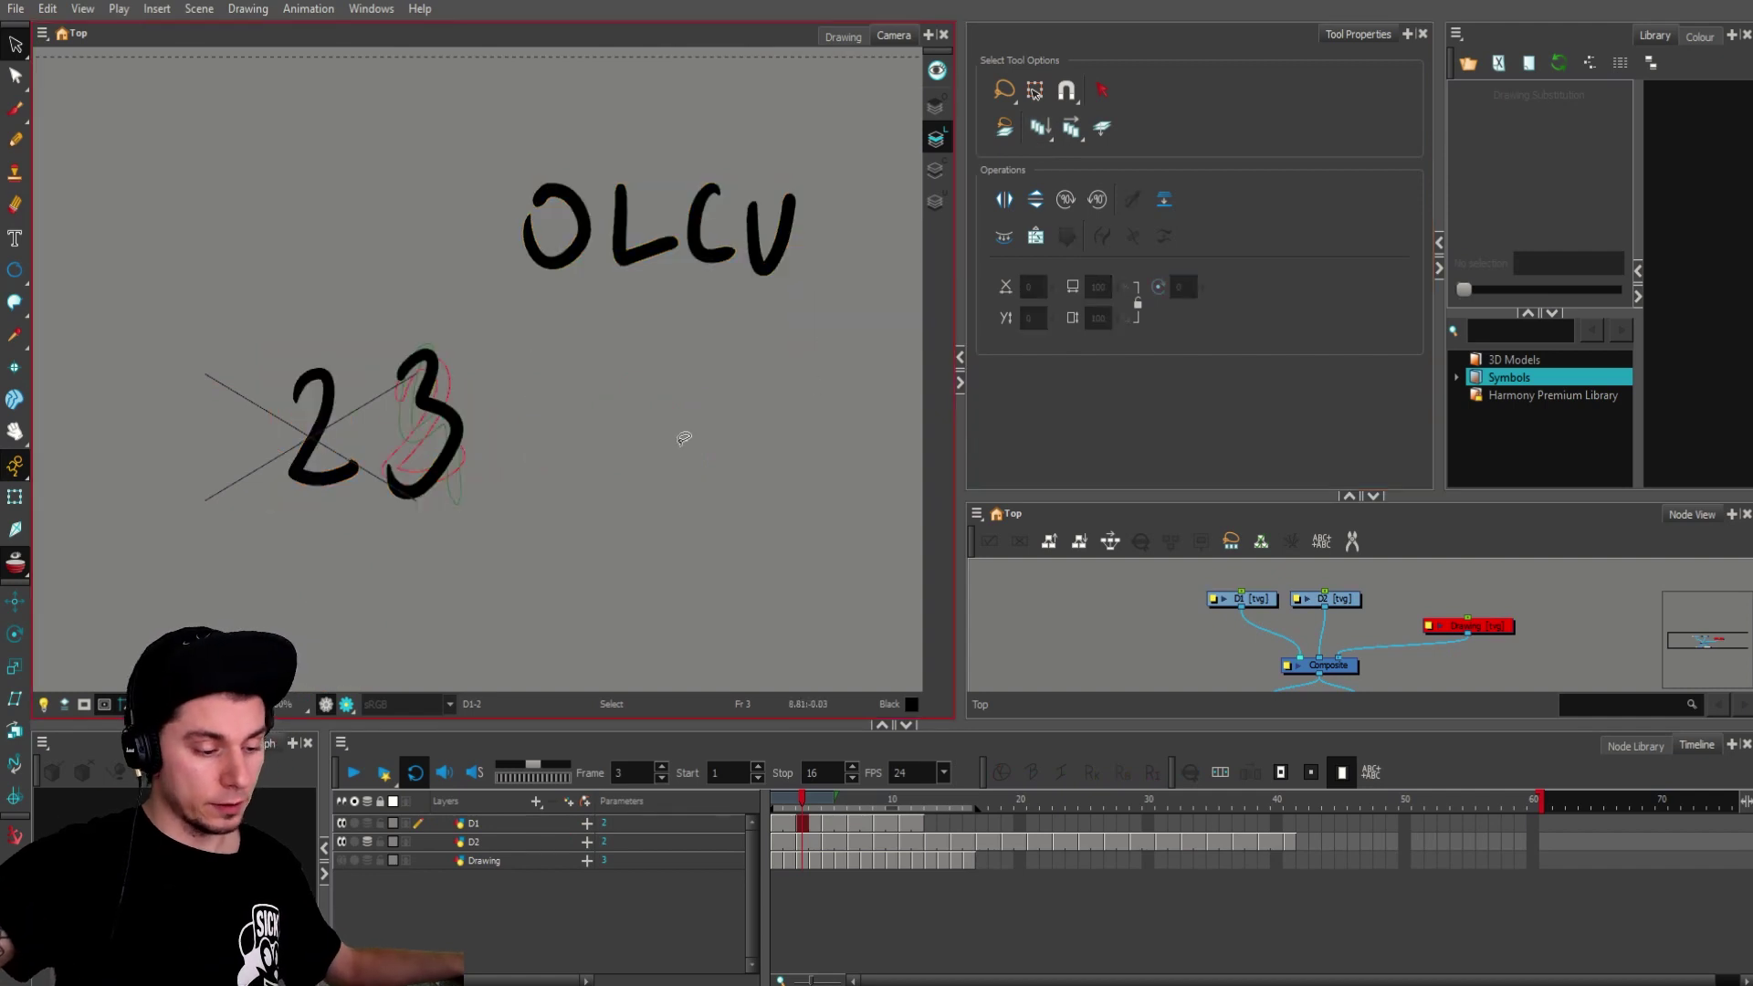
Step: Extend D1's last drawing to frame 15 and duplicate it there, comparing frames 14 and 15
click(919, 827)
click(906, 825)
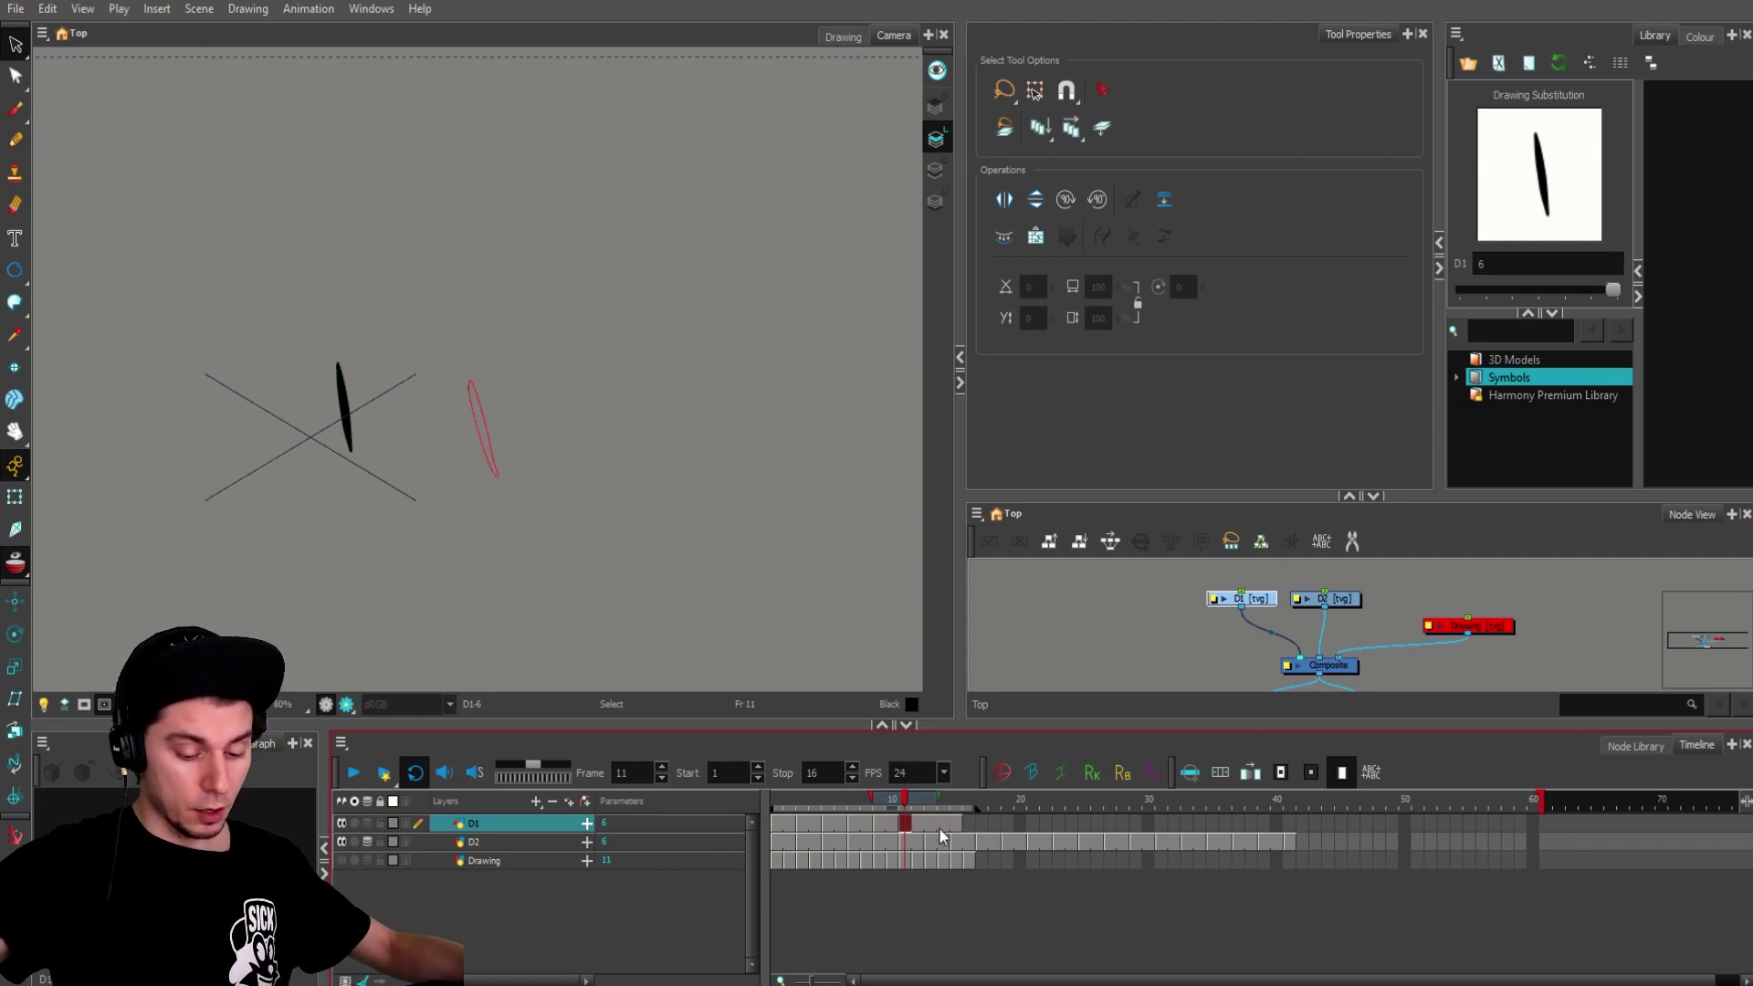
click(939, 827)
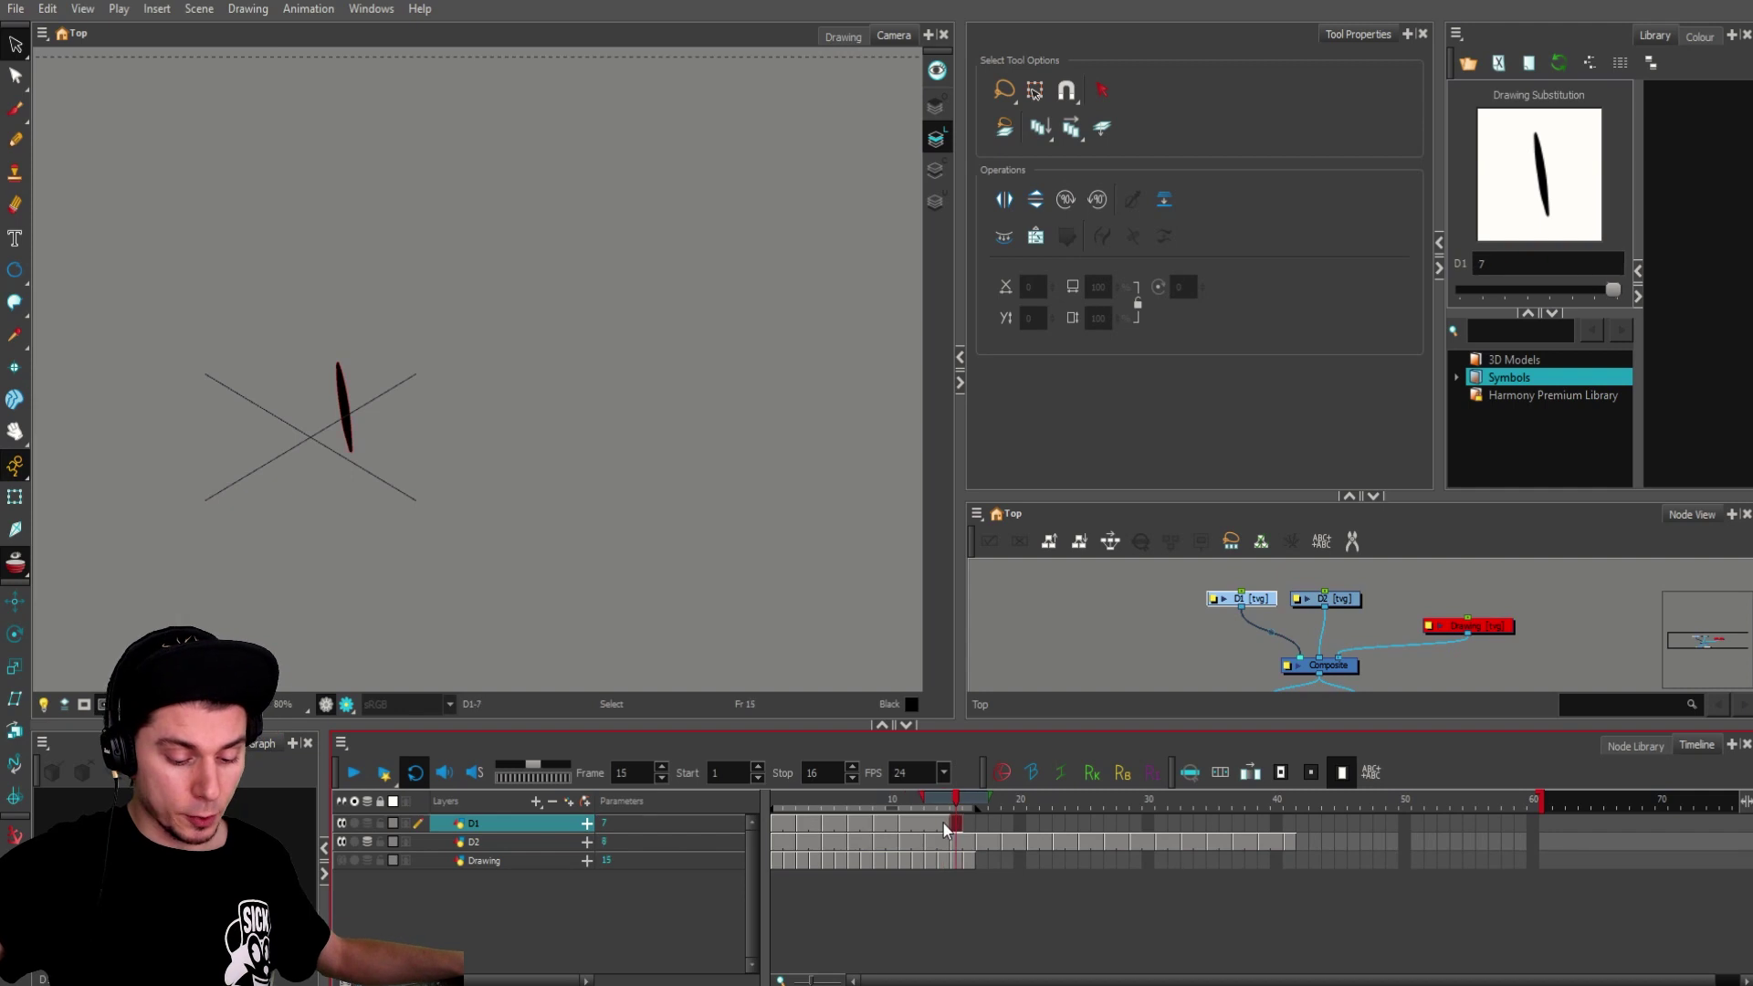
click(946, 827)
key(.)
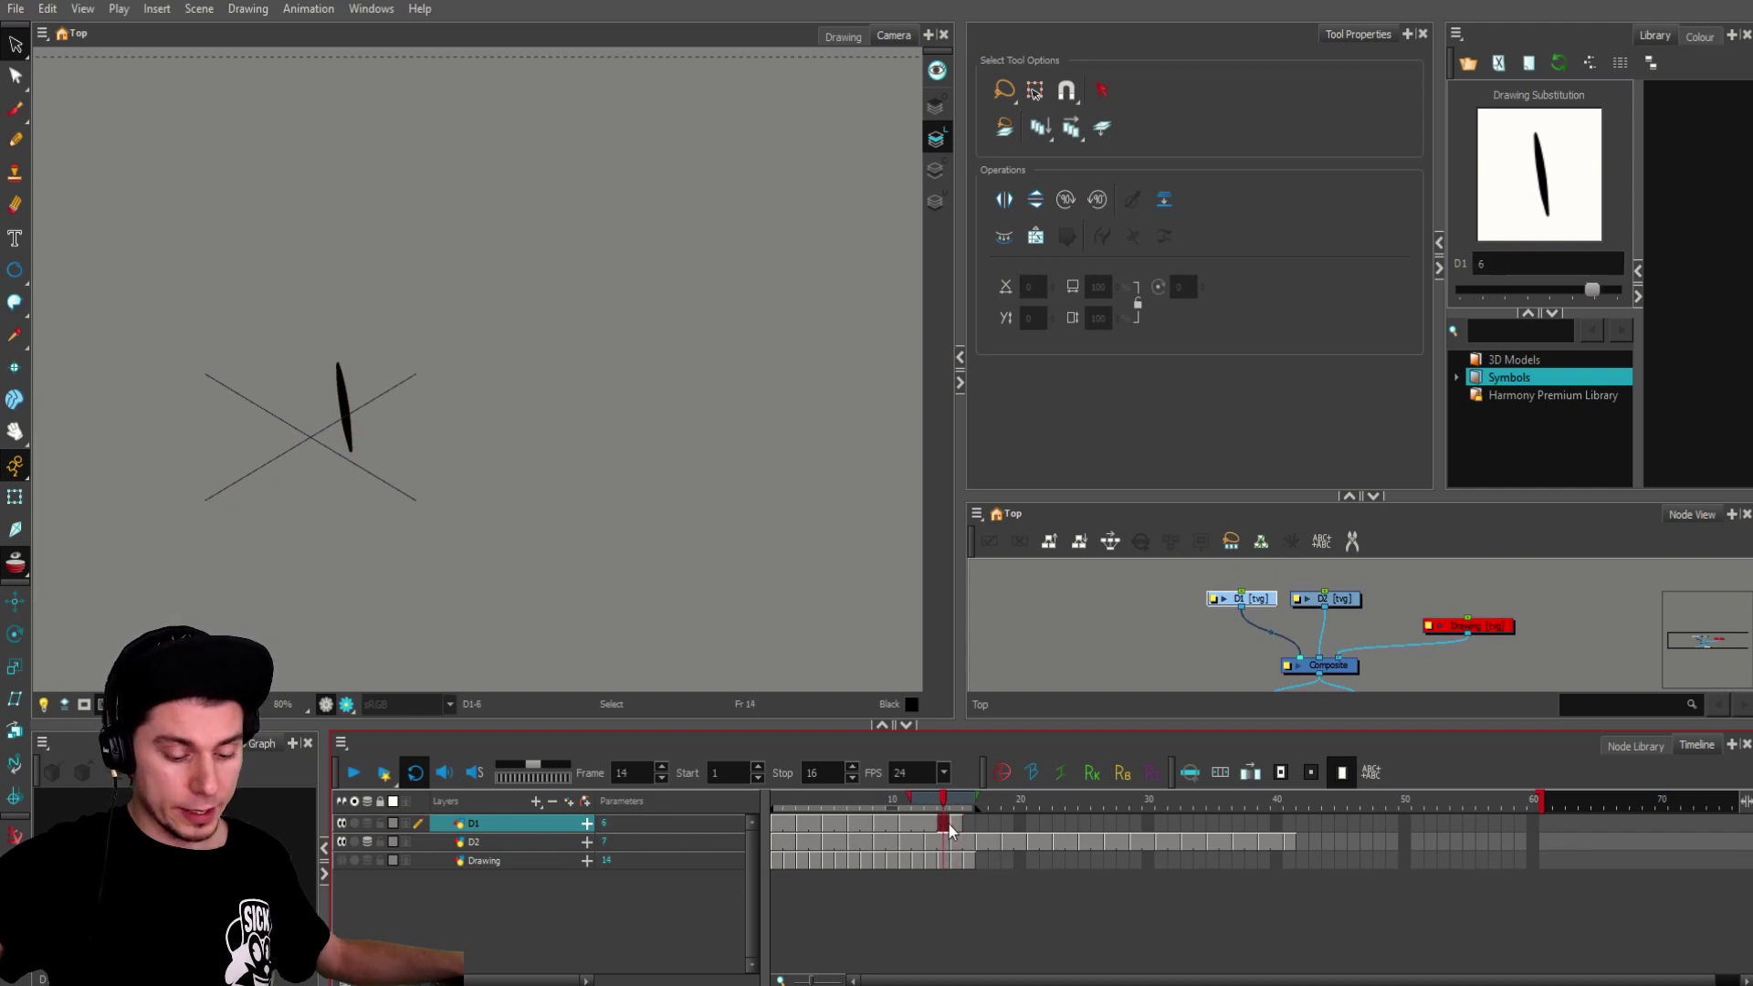
key(.)
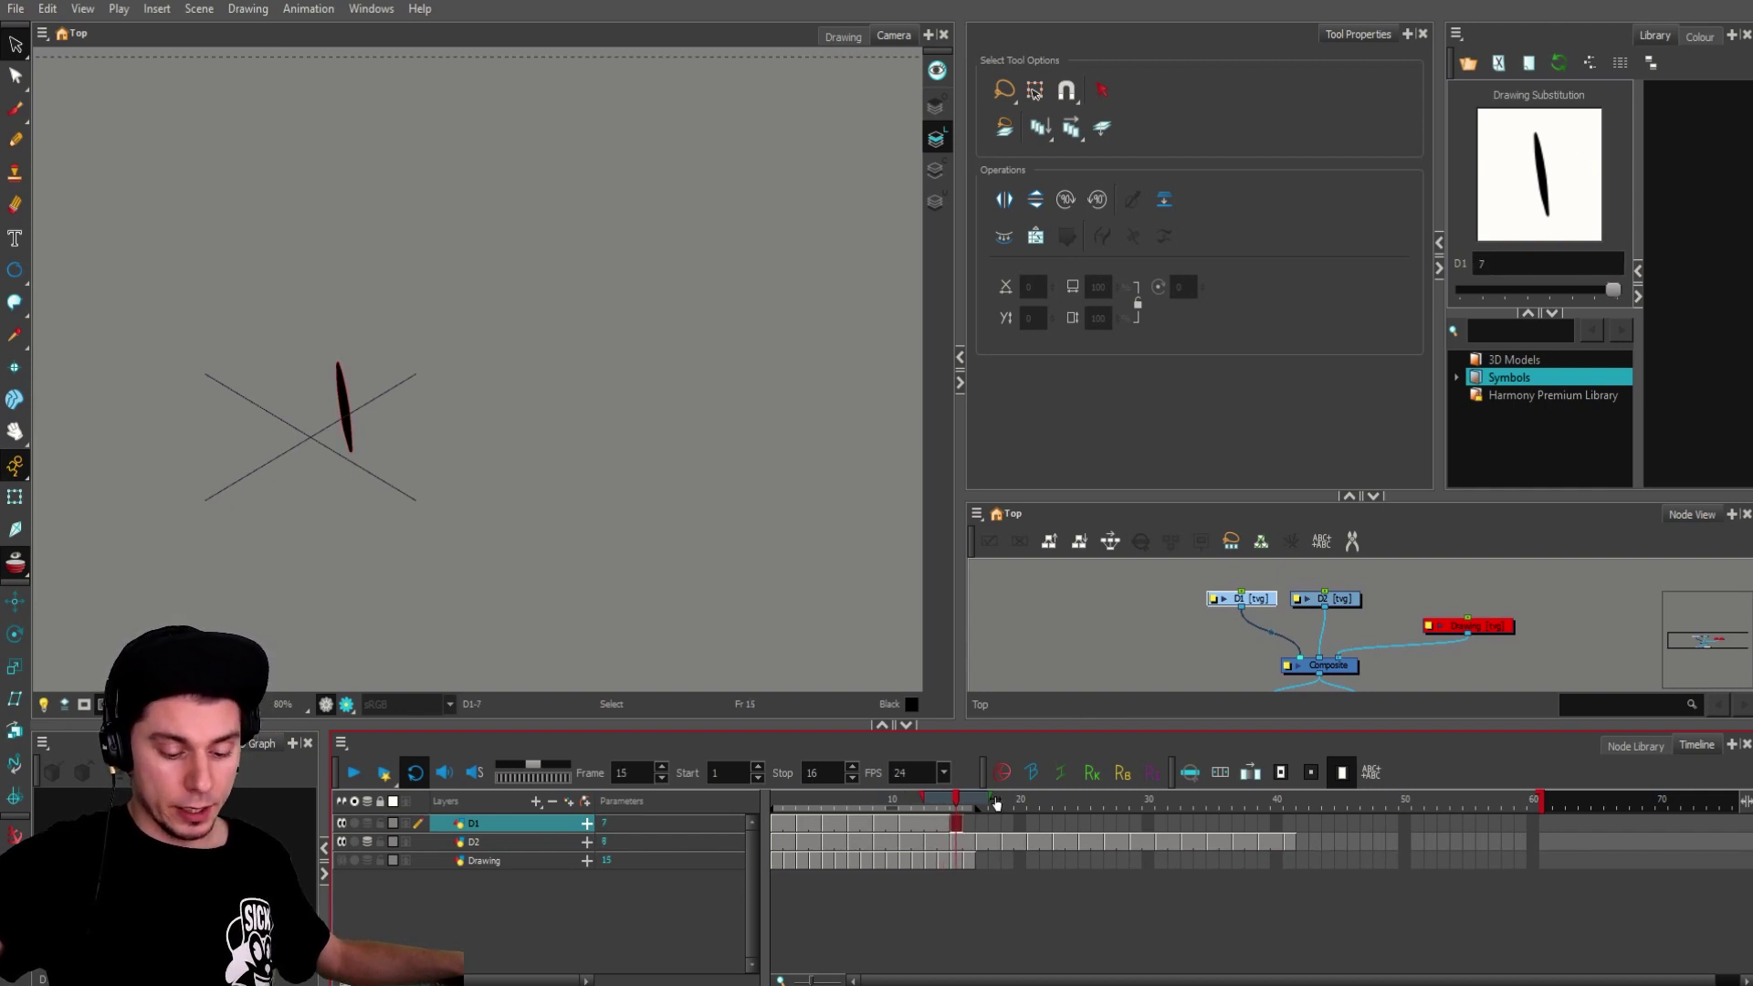
Step: Flip between D1's frames 14 and 15 and delete the duplicated drawing's exposure at frame 15
key(.)
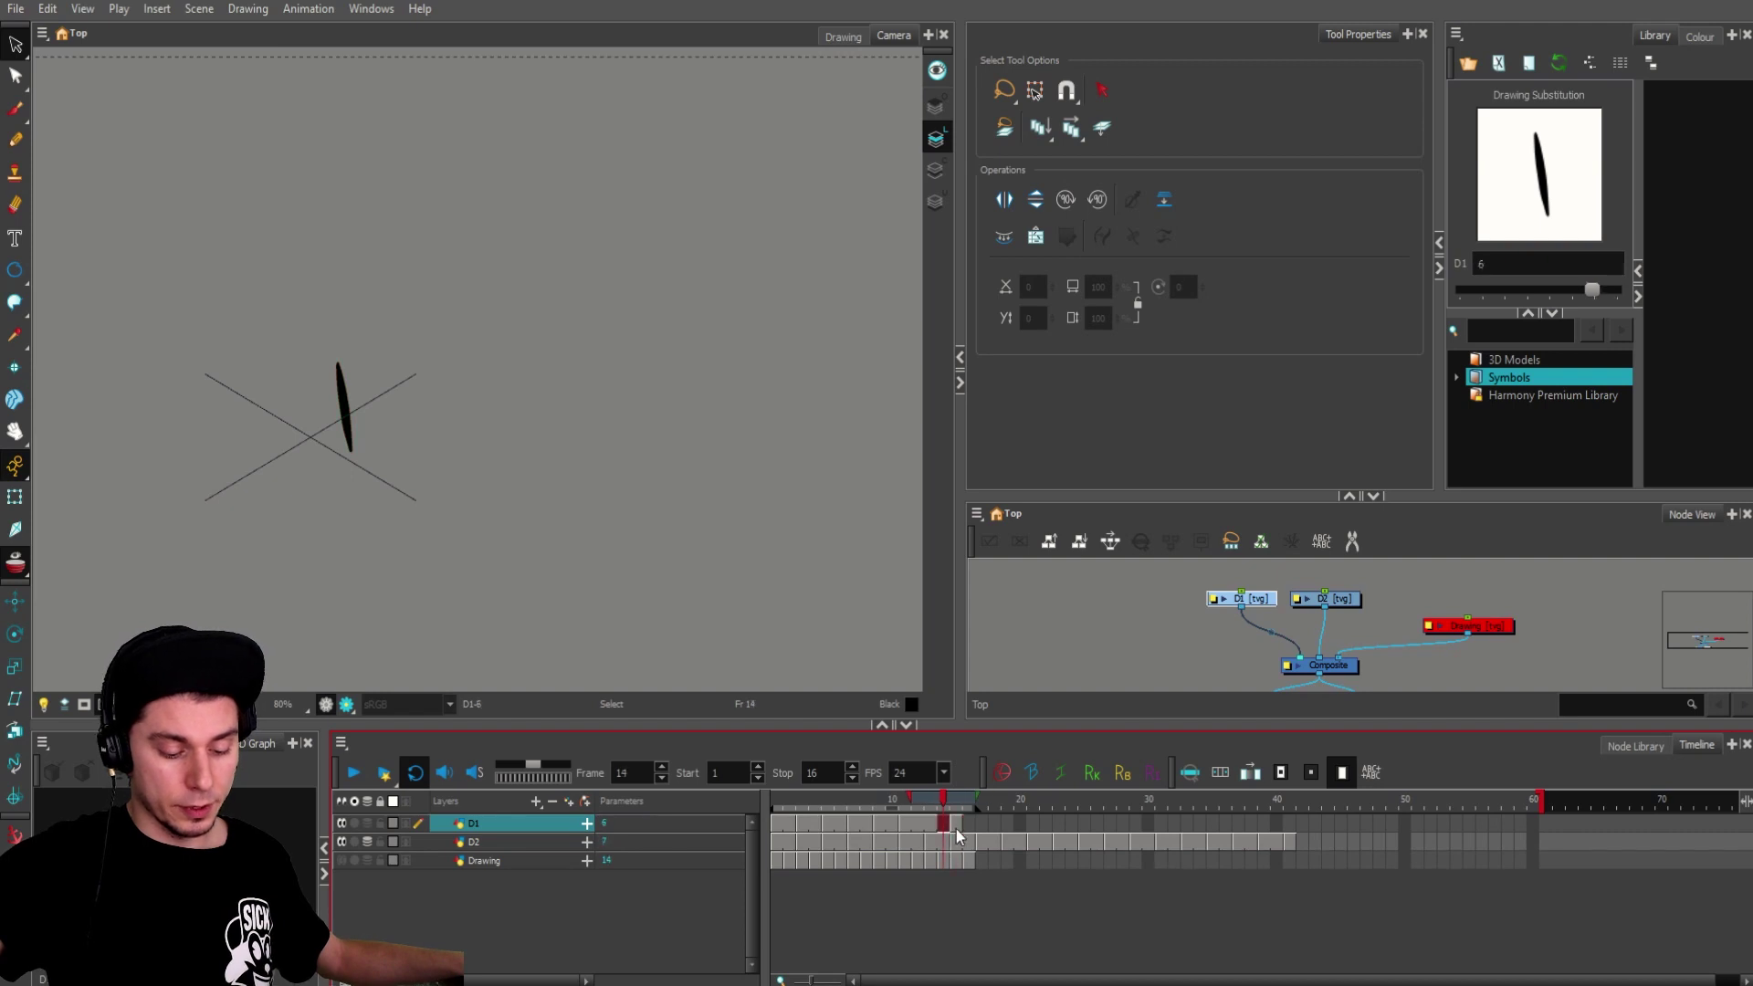
key(.)
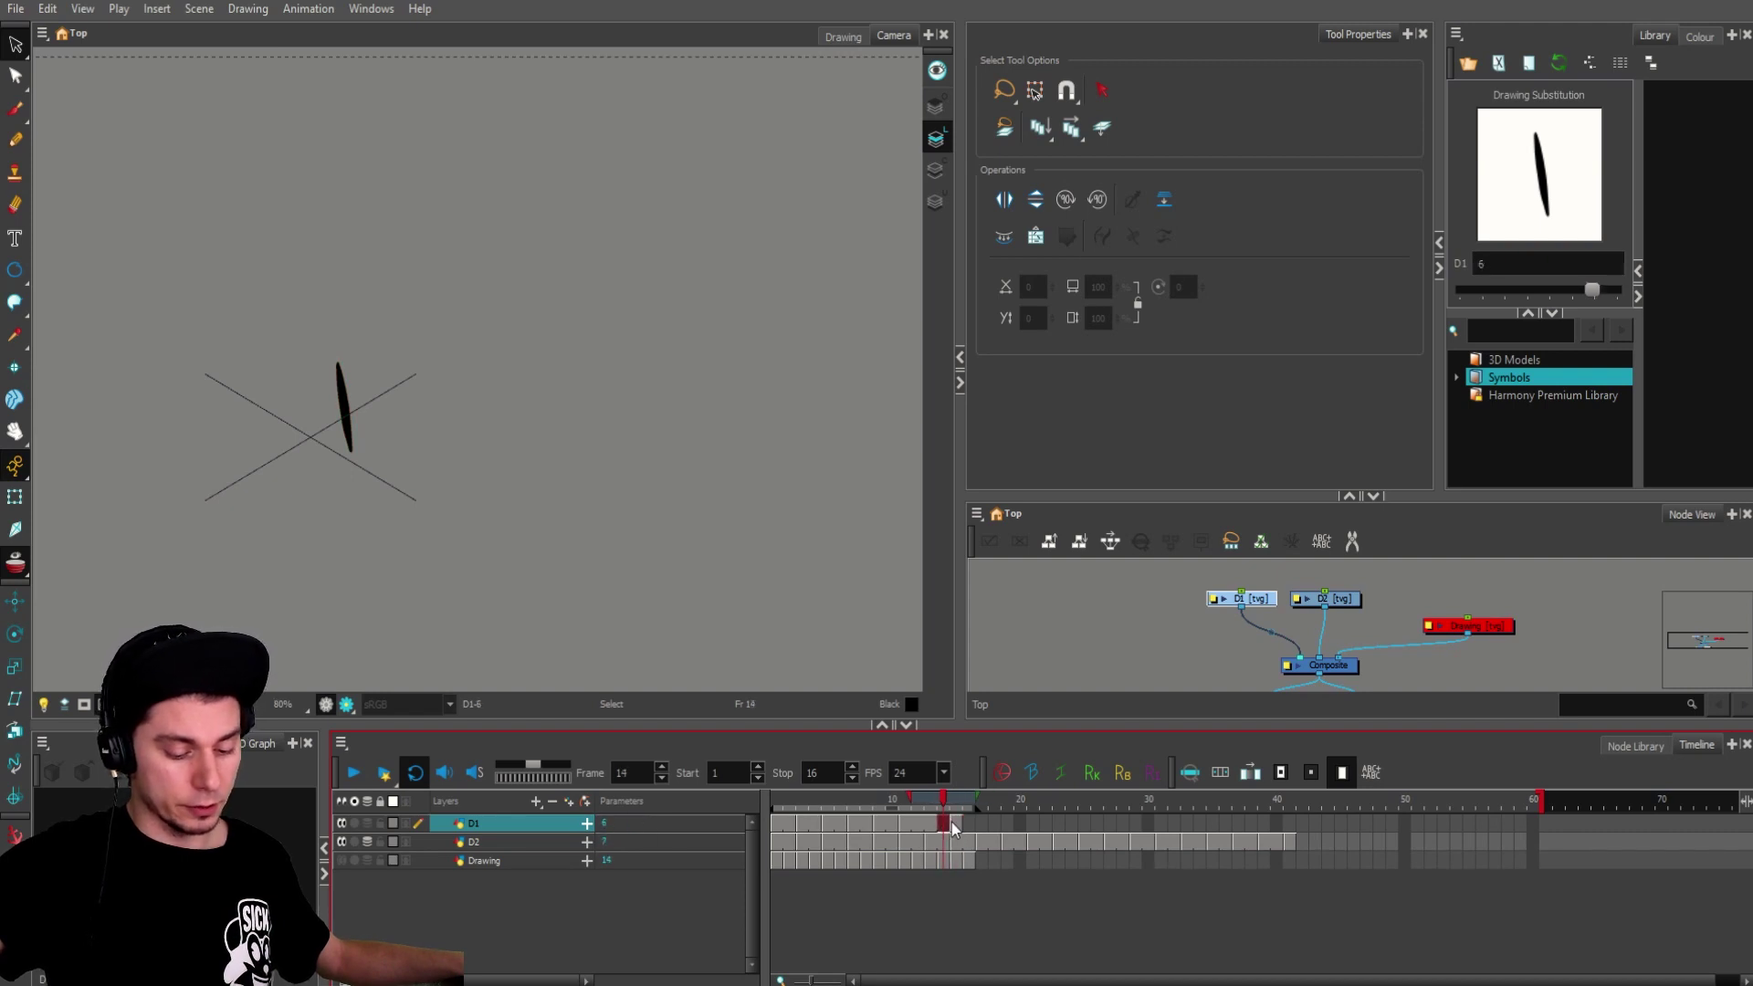
key(Delete)
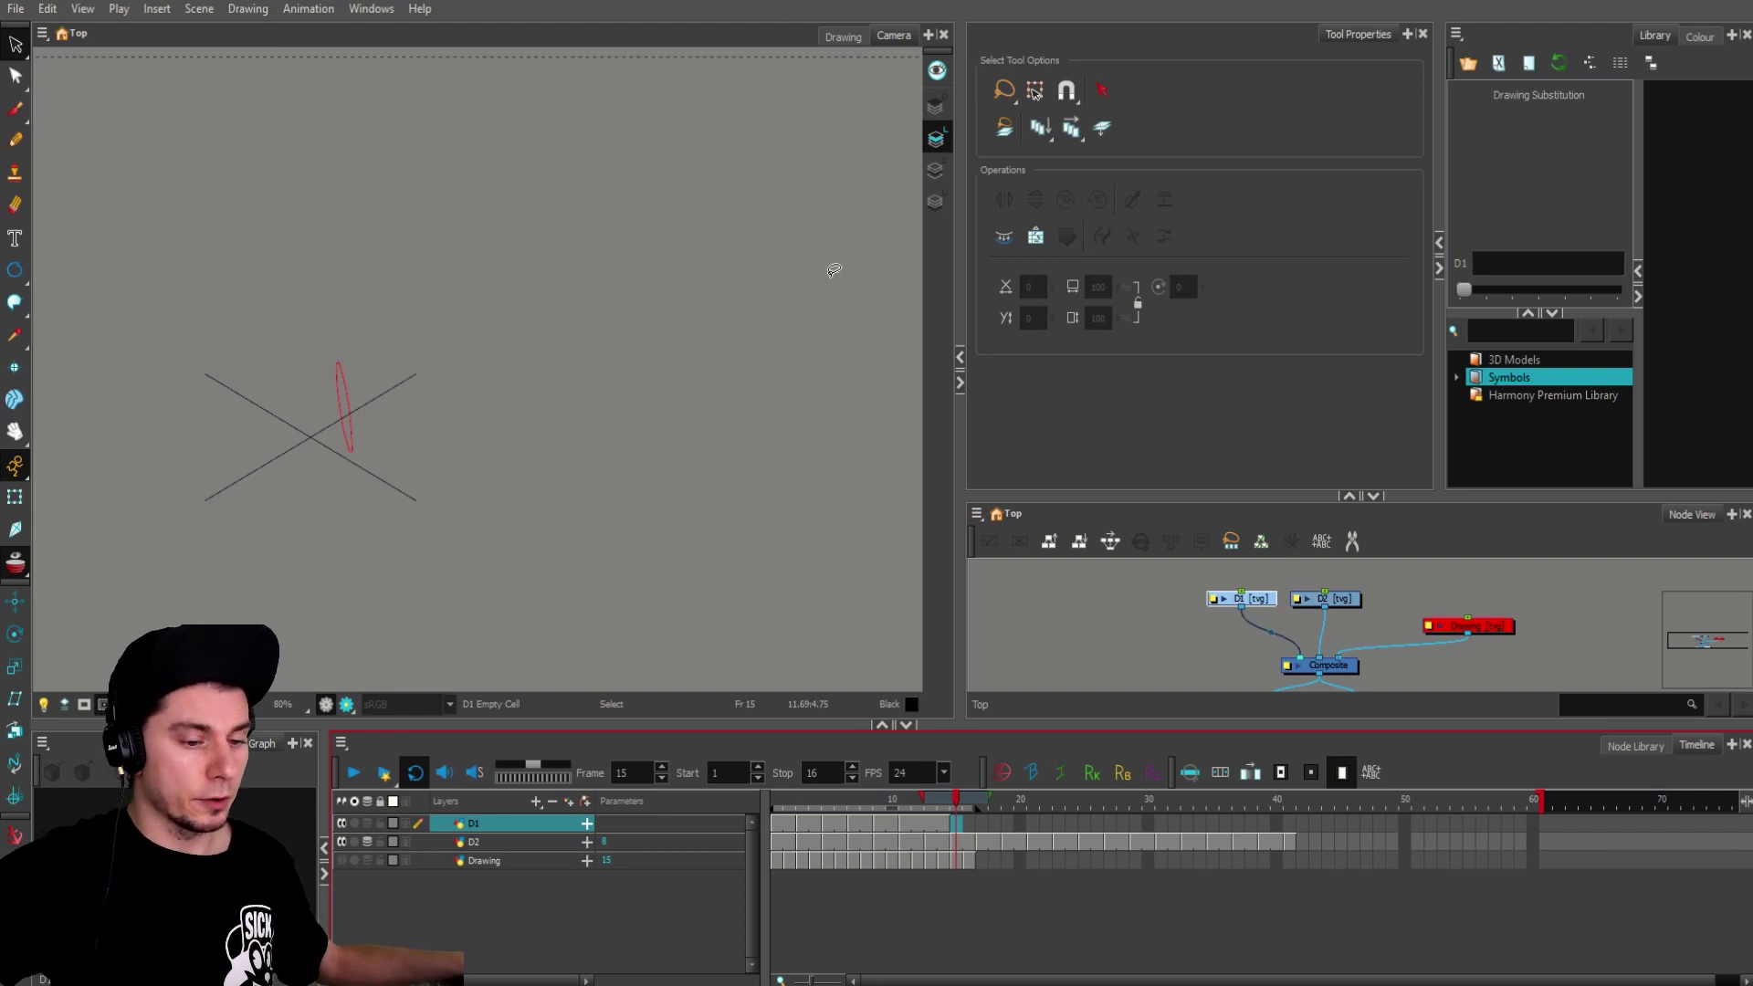
Step: Turn off the onion skin outline in the Camera view and switch to the Select tool
scroll(592, 363, down, 2)
click(557, 405)
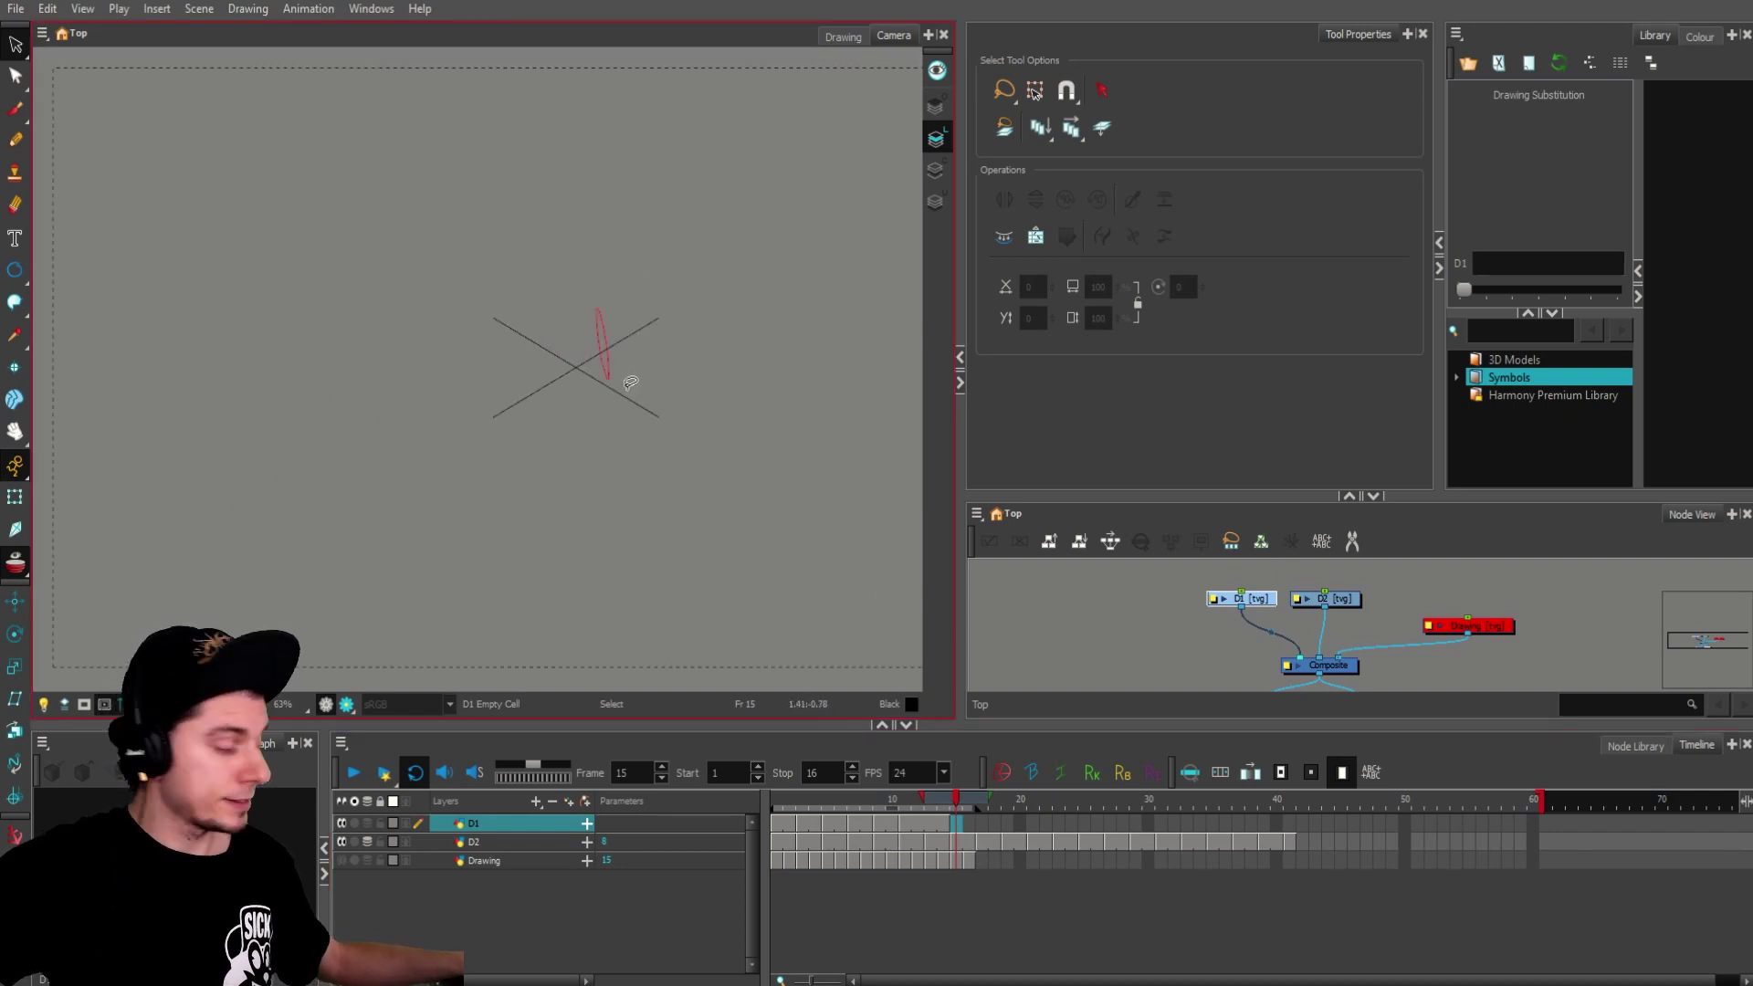
key(shift+t)
click(758, 418)
mouse_move(758, 417)
mouse_down()
mouse_move(734, 418)
mouse_move(739, 392)
mouse_up()
key(alt+s)
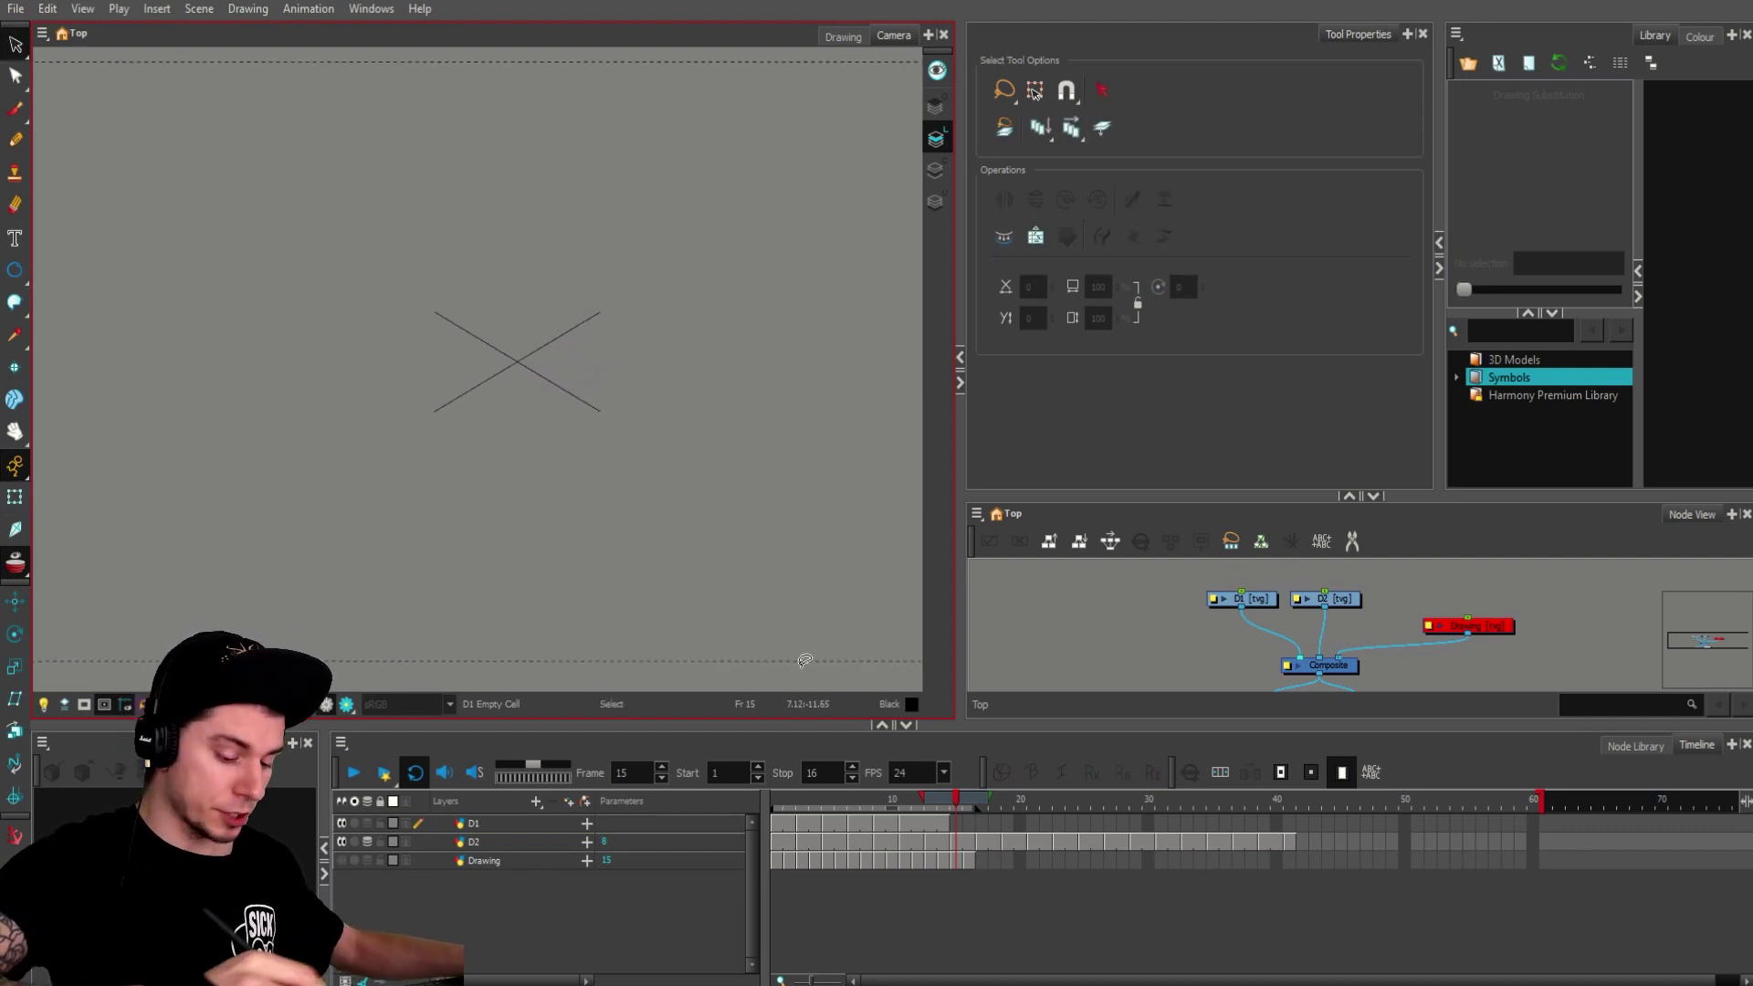
Step: Paint a large, filled, roughly round black shape on D1 at frame 15 with the Solid Brush 1 preset
key(alt+b)
mouse_move(562, 256)
mouse_down()
mouse_move(368, 335)
mouse_move(626, 313)
mouse_move(497, 243)
mouse_up()
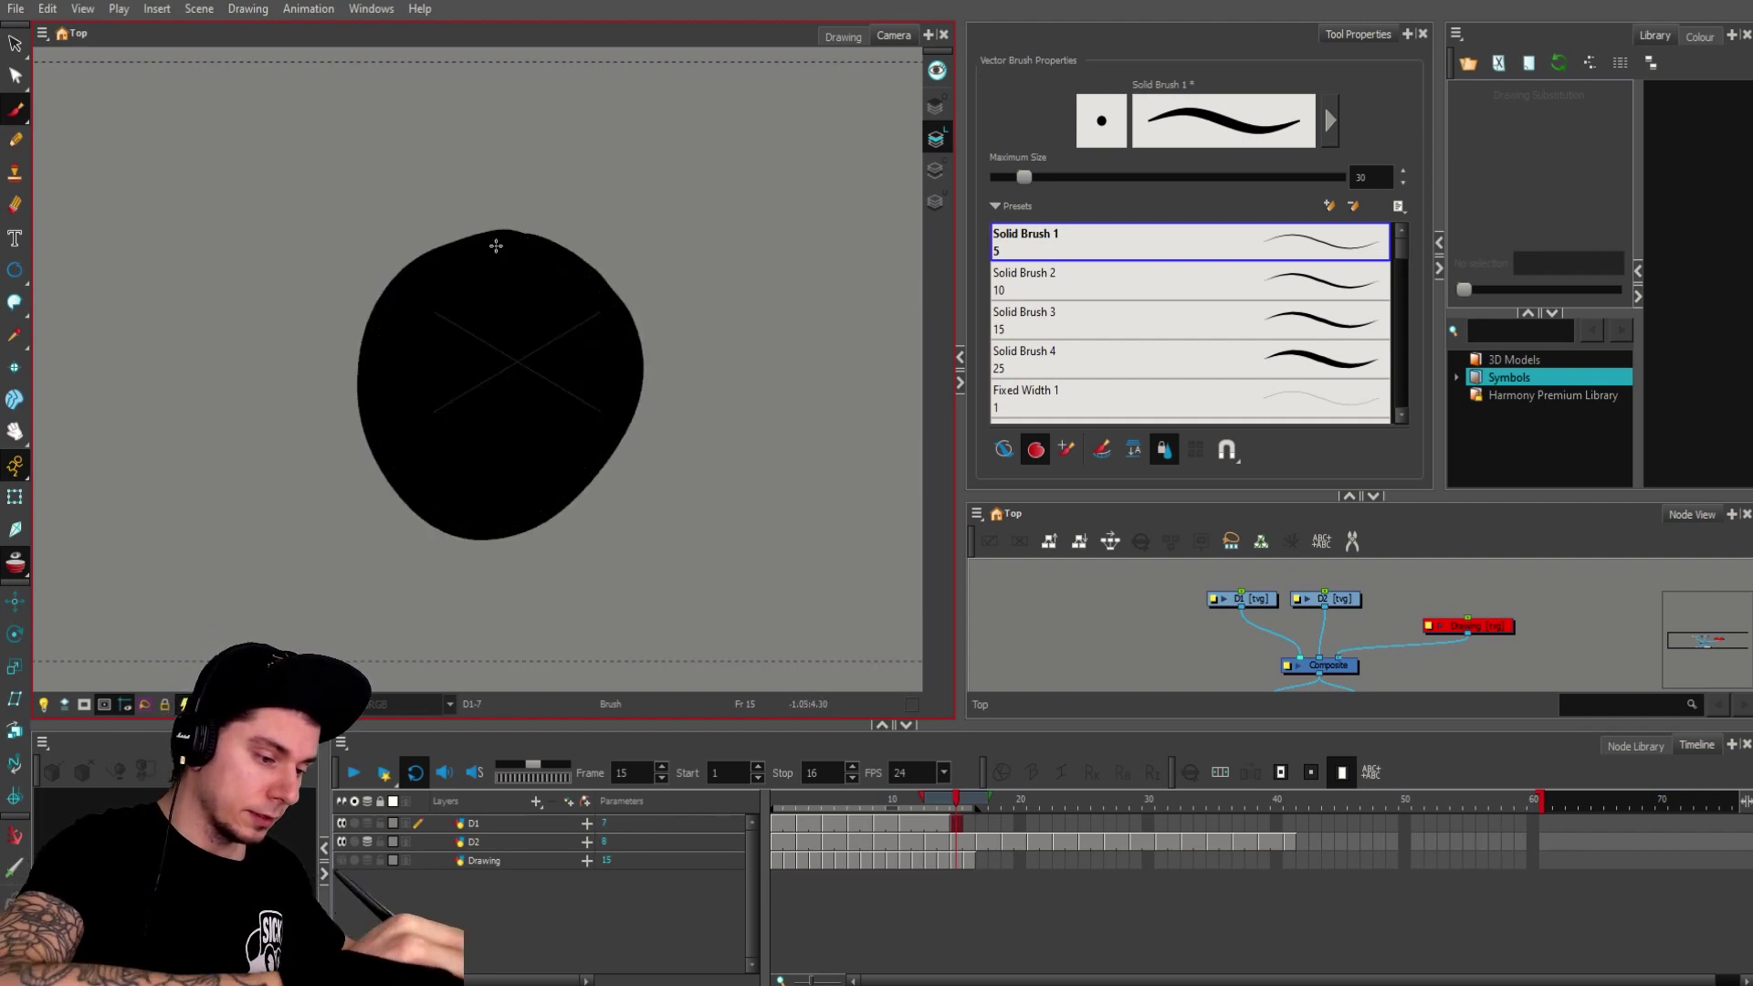
key(1)
key(2)
key(2)
scroll(758, 402, up, 3)
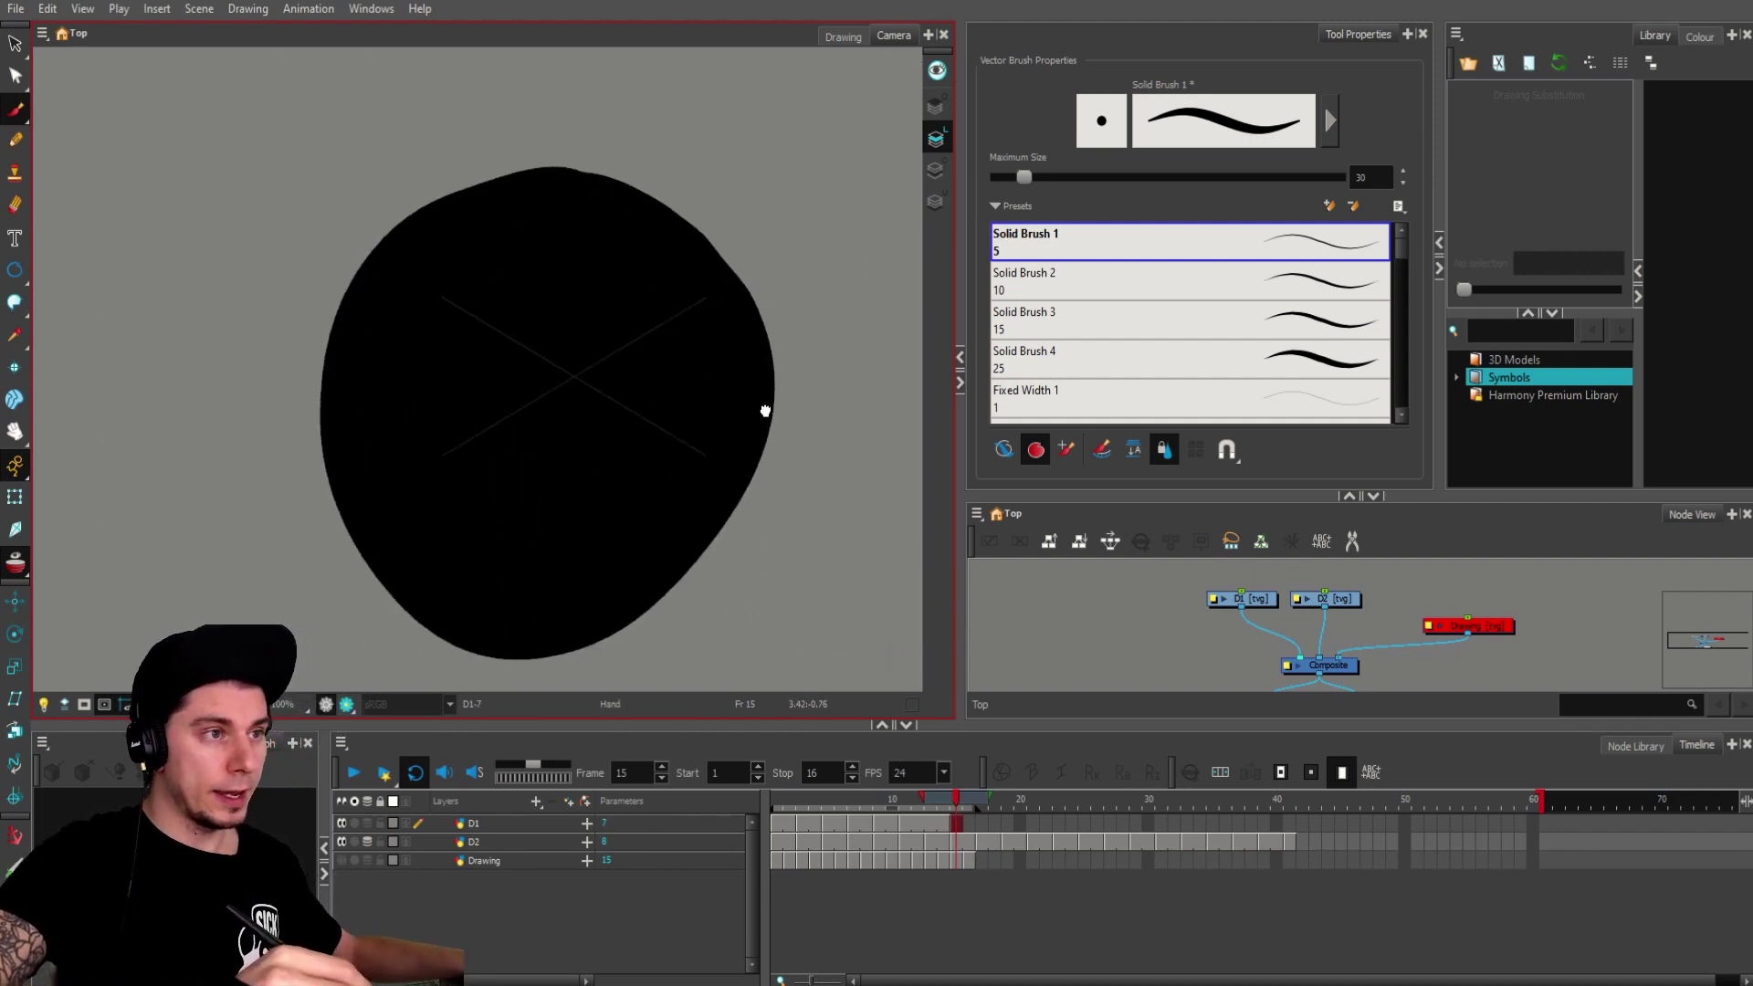
drag(777, 421, 761, 421)
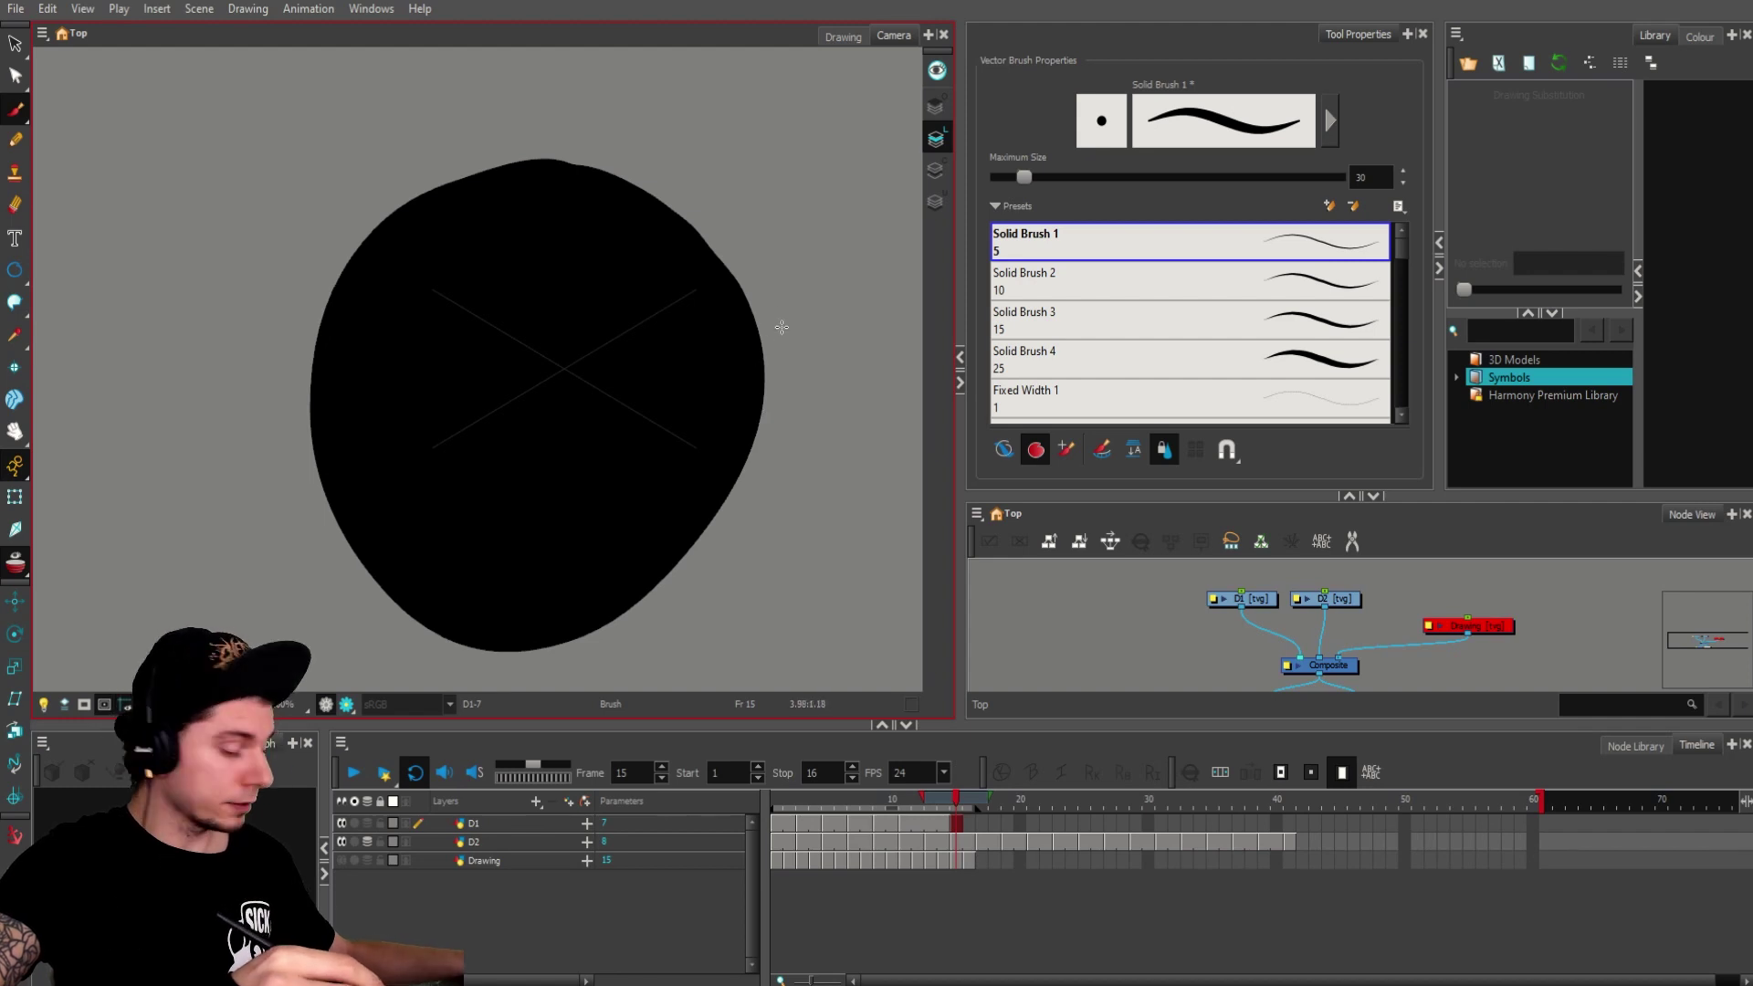
Step: Reshape the black shape's outline with the Contour Editor, forming indents along its upper and lower edges
key(alt+q)
click(17, 76)
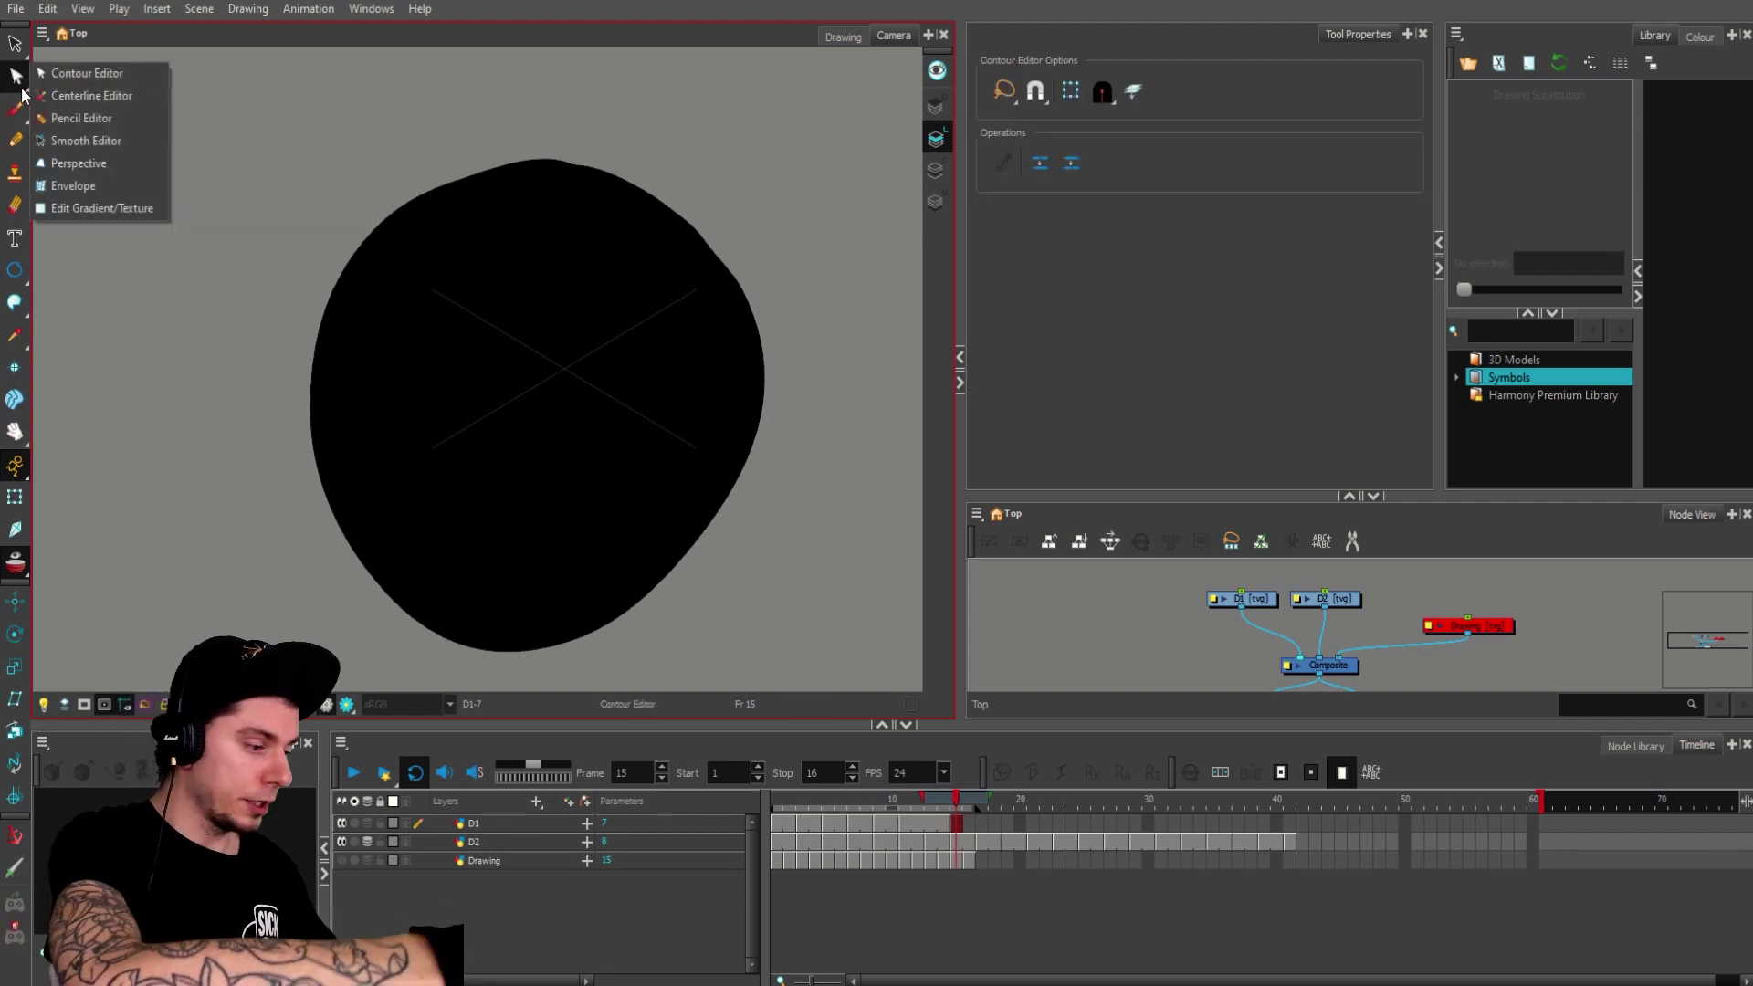
click(79, 75)
click(743, 291)
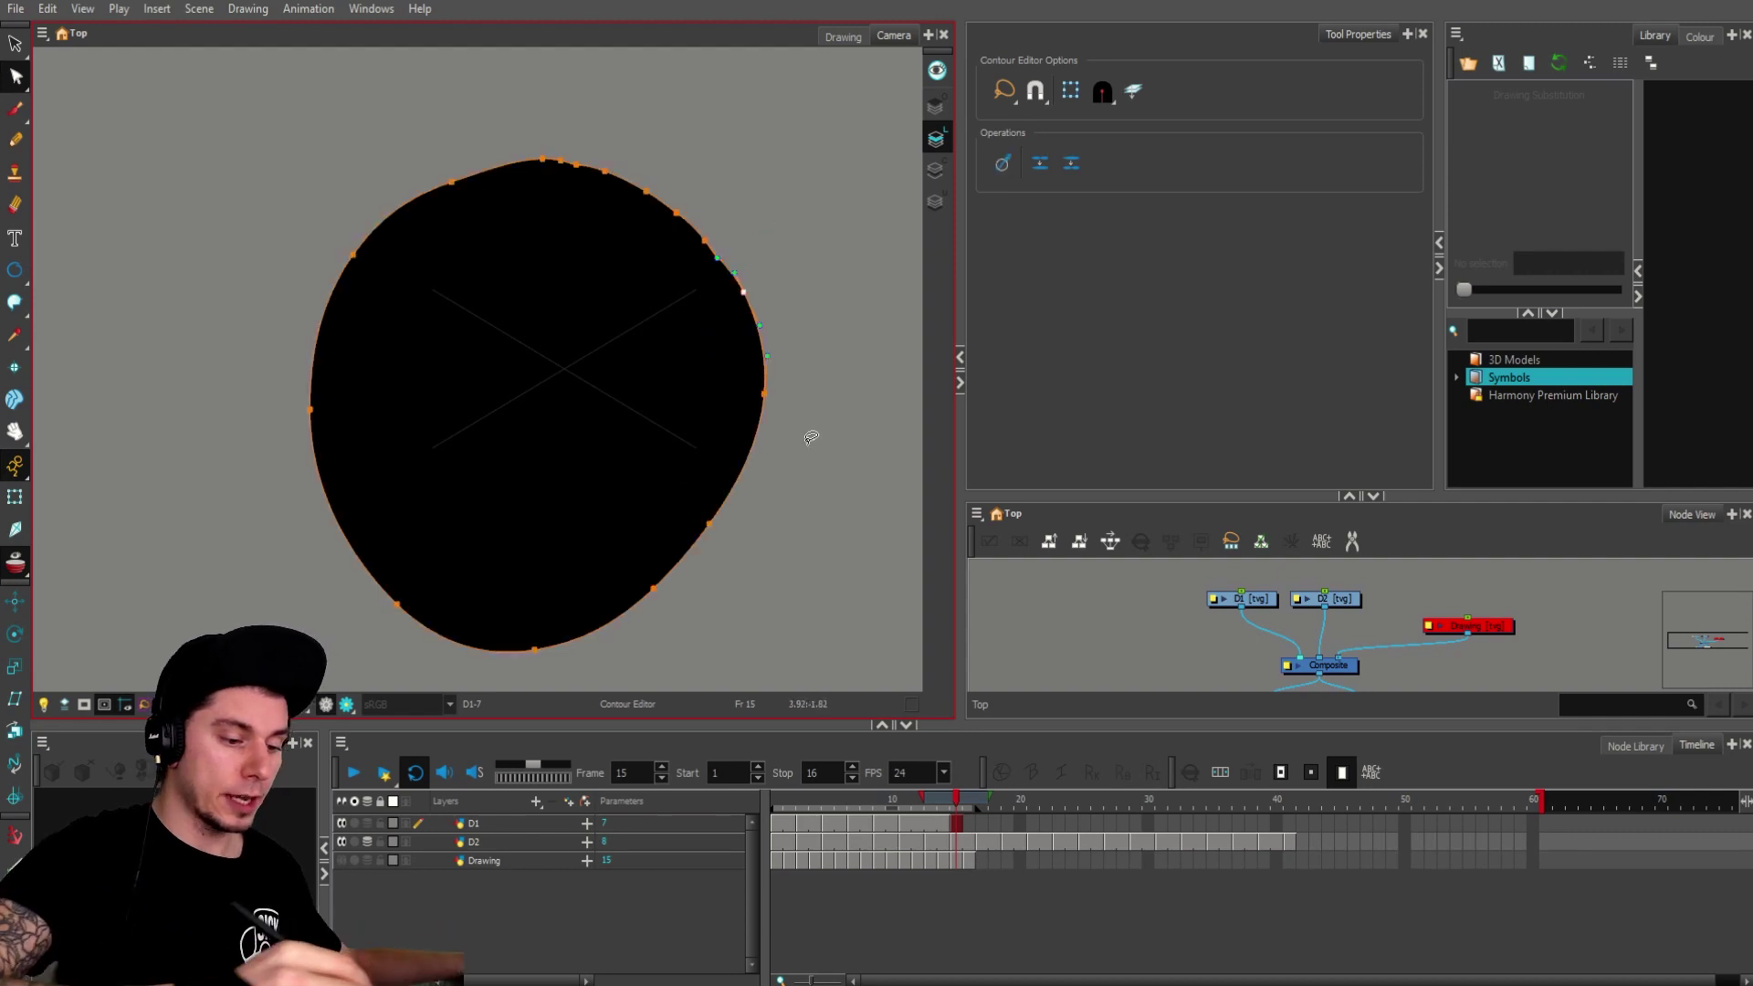
drag(811, 434, 754, 421)
drag(703, 319, 780, 350)
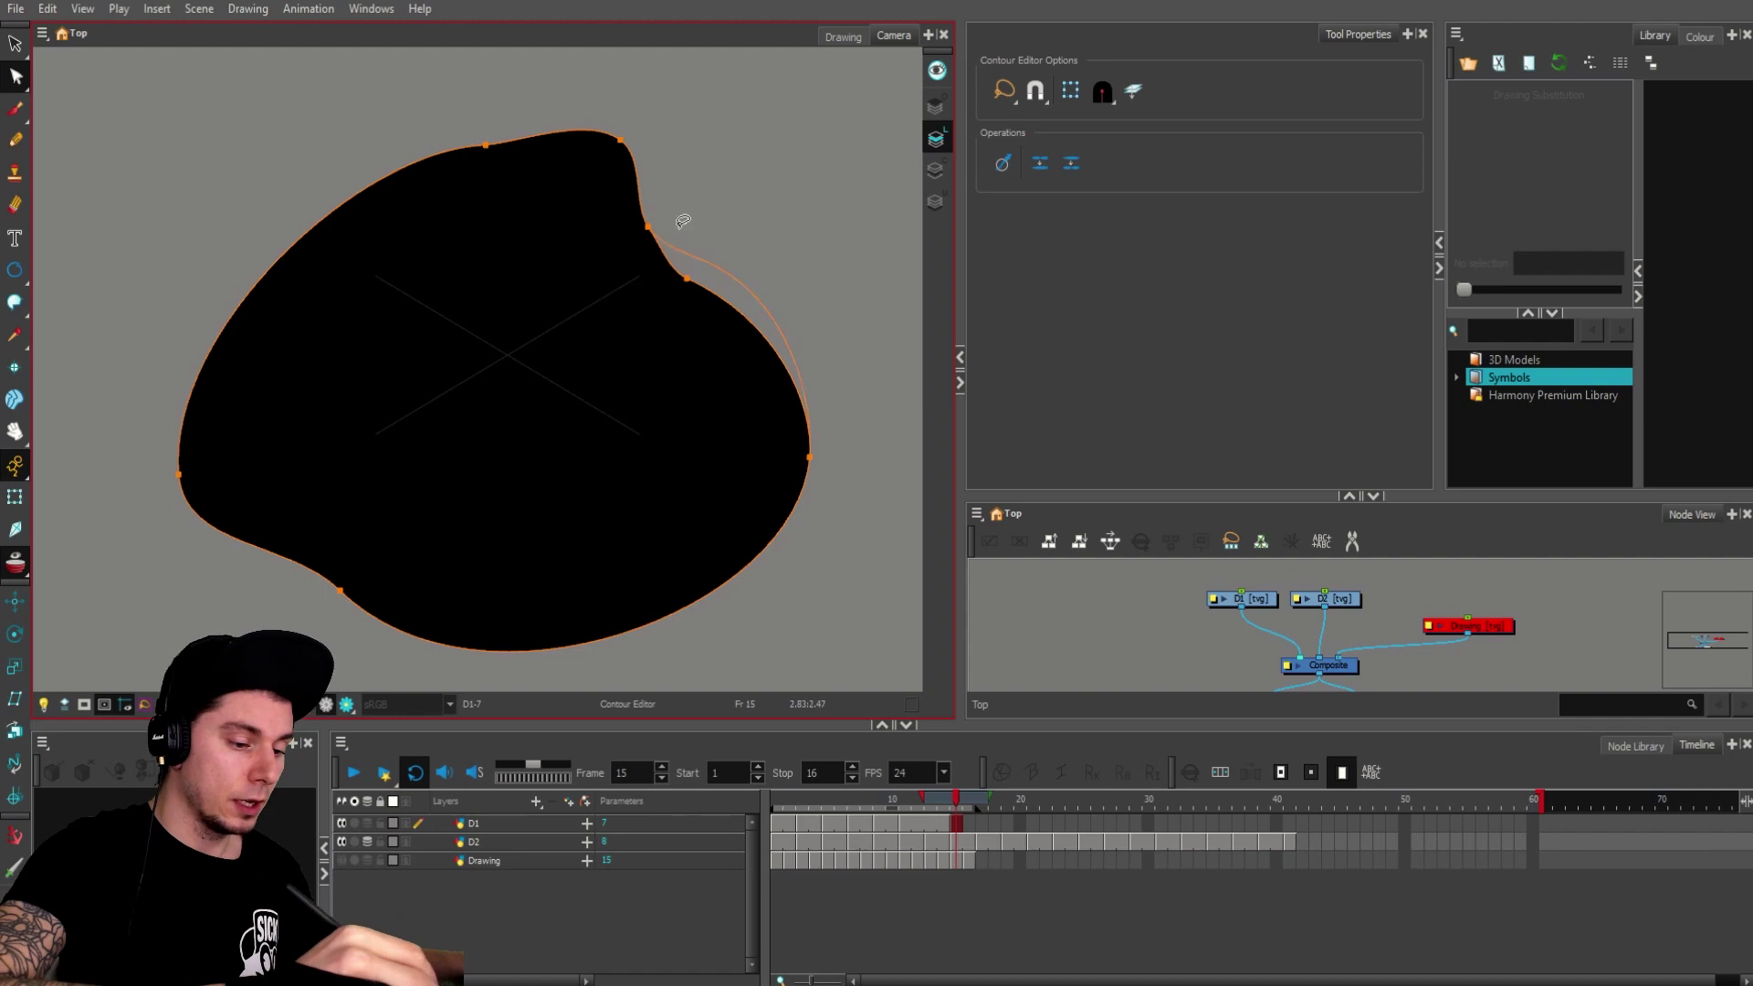
key(space)
drag(792, 221, 698, 245)
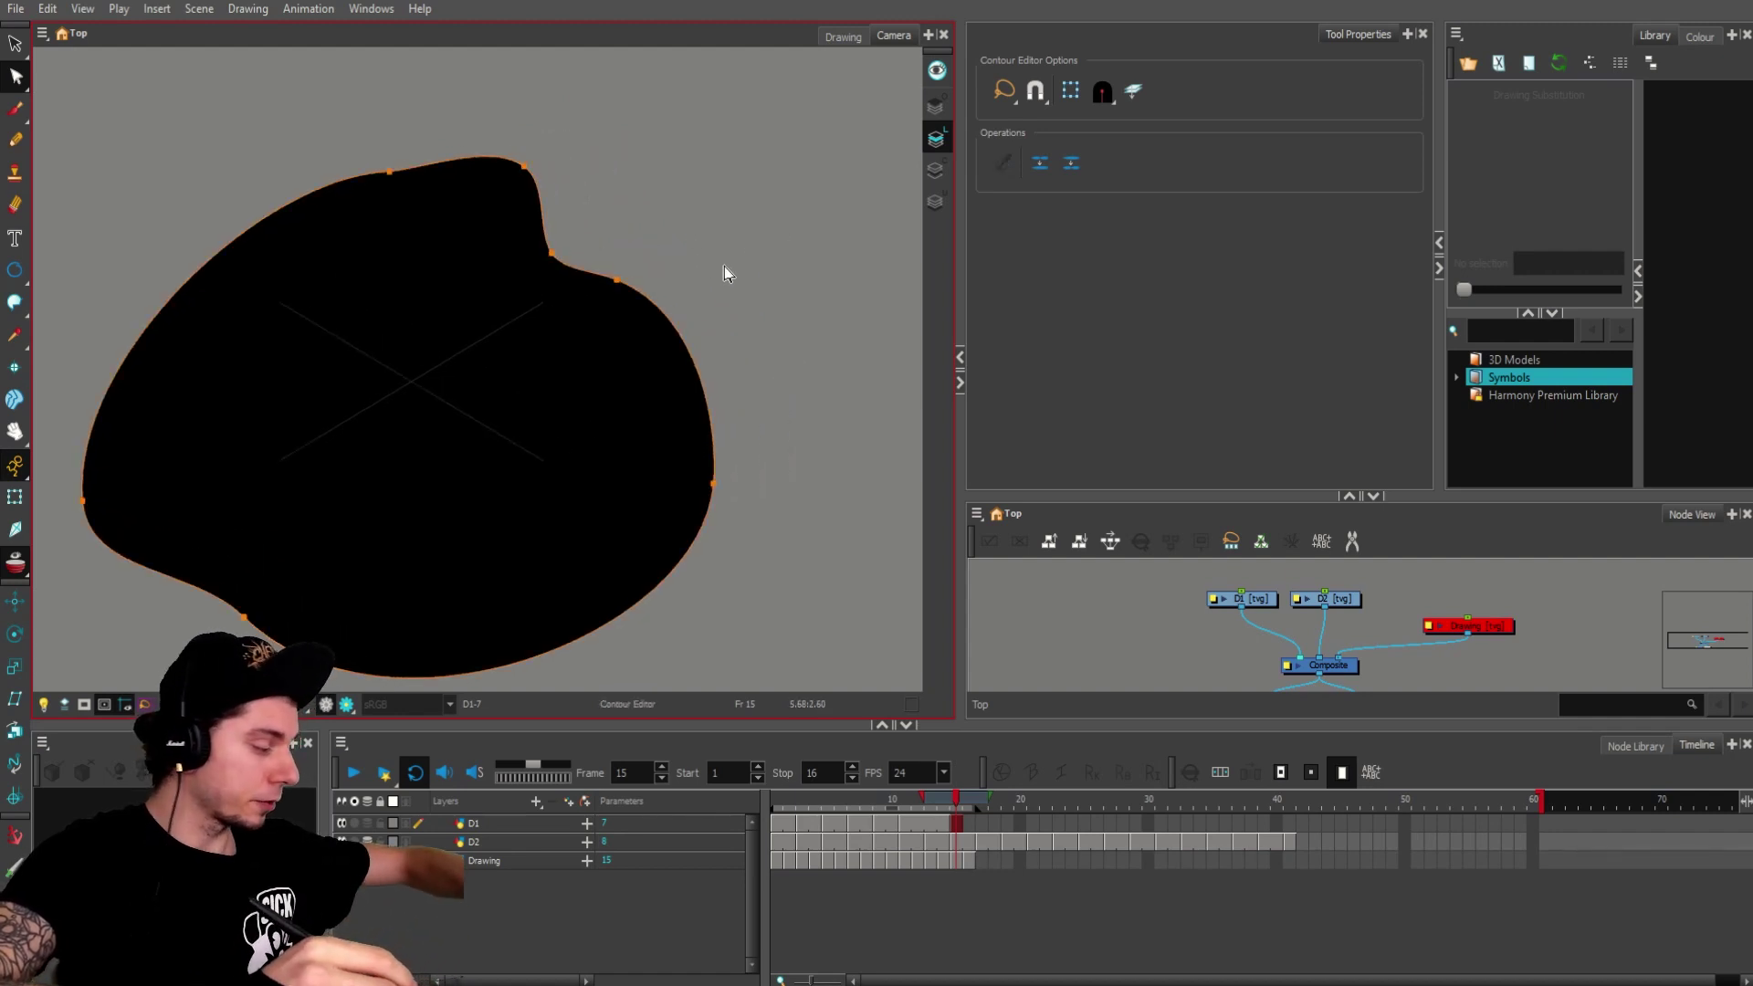
Step: Draw a curled Pencil 1 line beside the black shape and adjust its curves with the Contour Editor
key(alt+x)
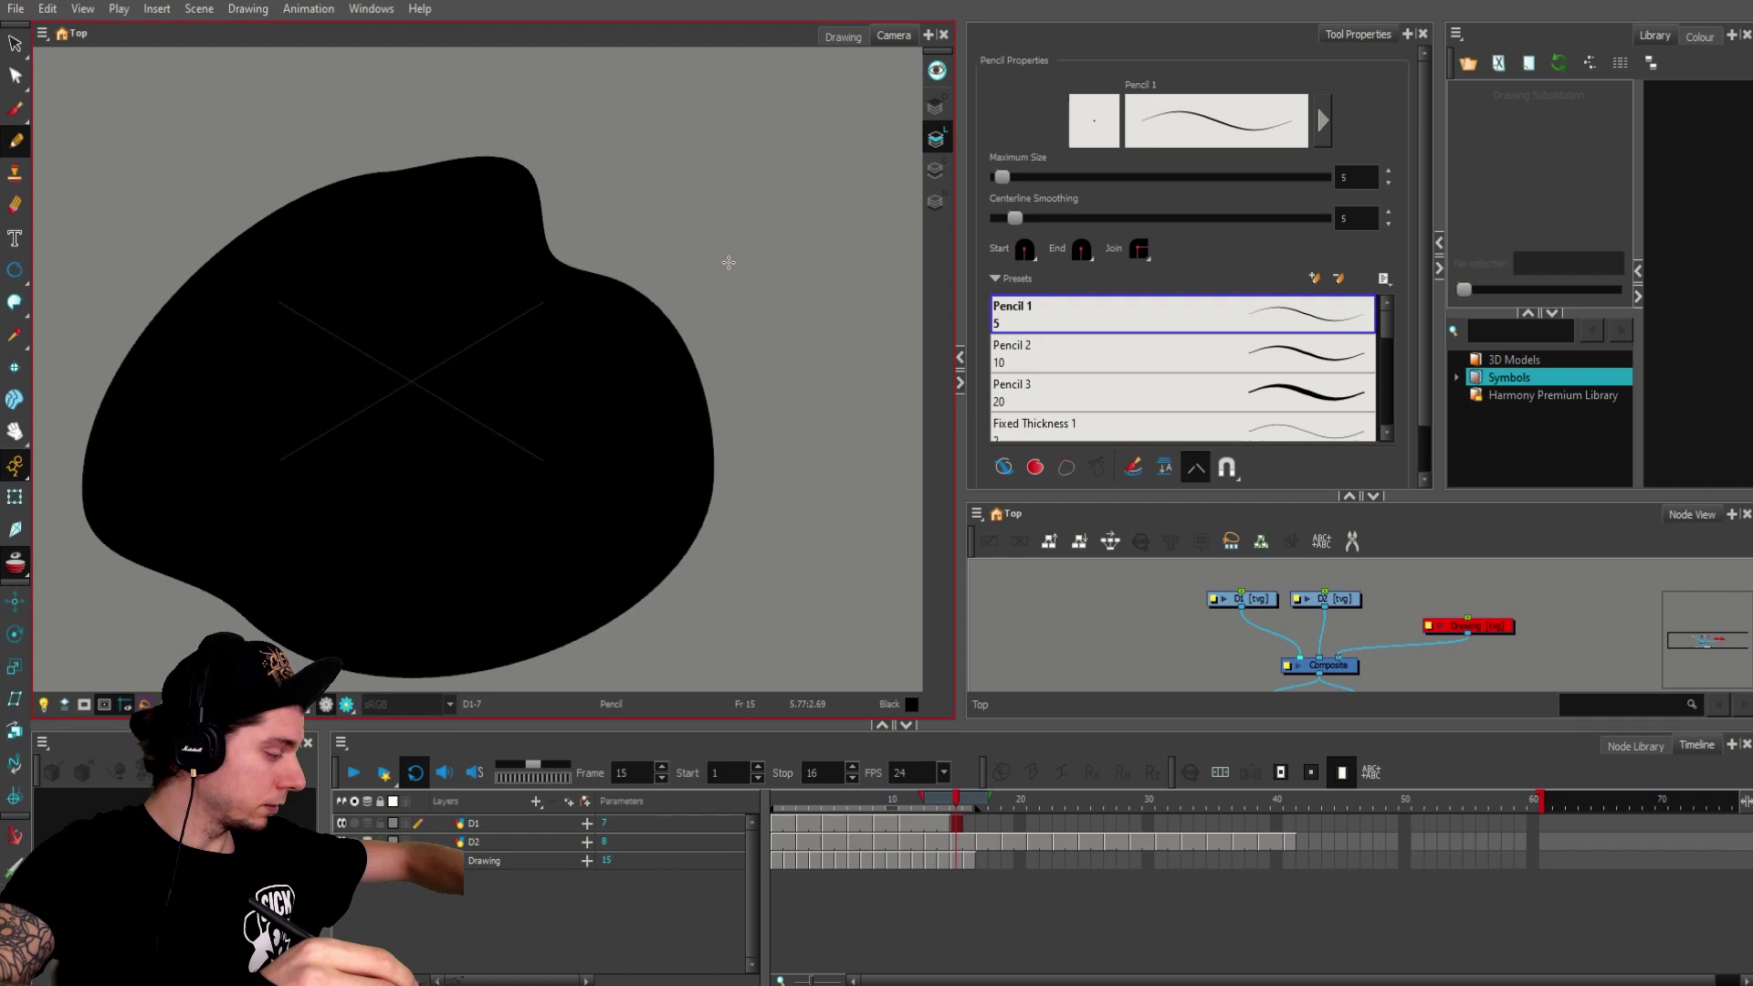
mouse_move(738, 199)
mouse_down()
mouse_move(776, 360)
mouse_move(790, 299)
mouse_up()
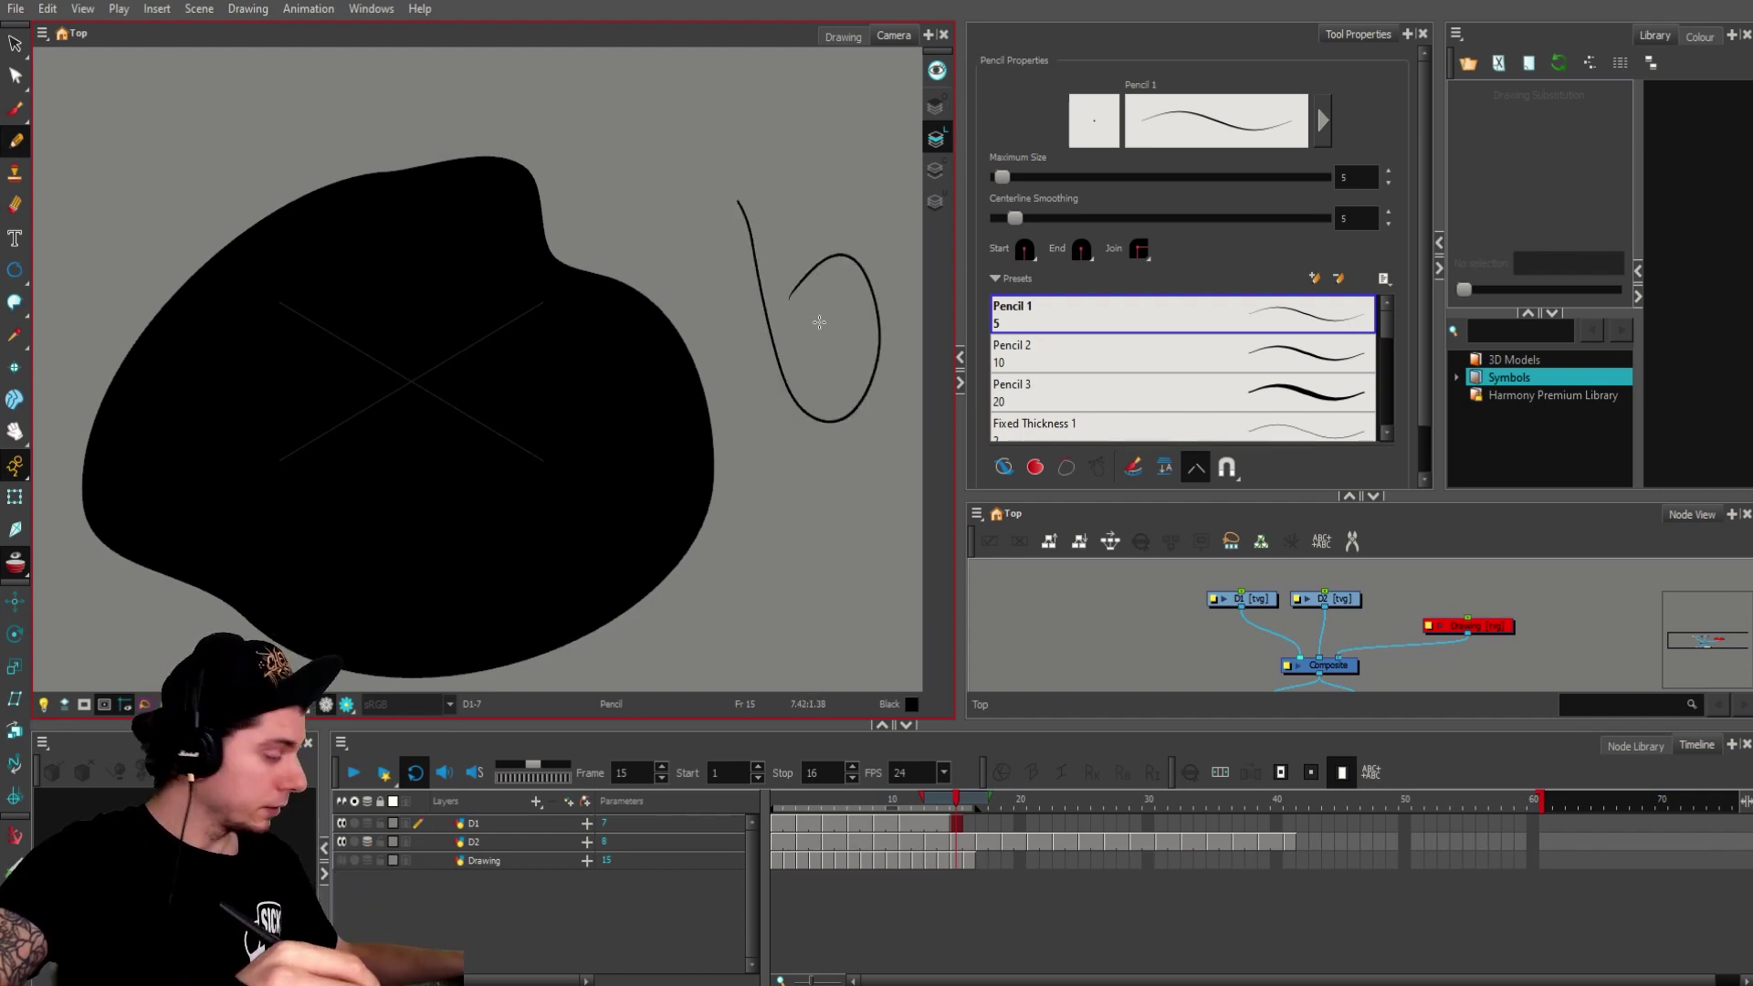
key(alt+q)
drag(723, 371, 721, 381)
drag(875, 301, 900, 318)
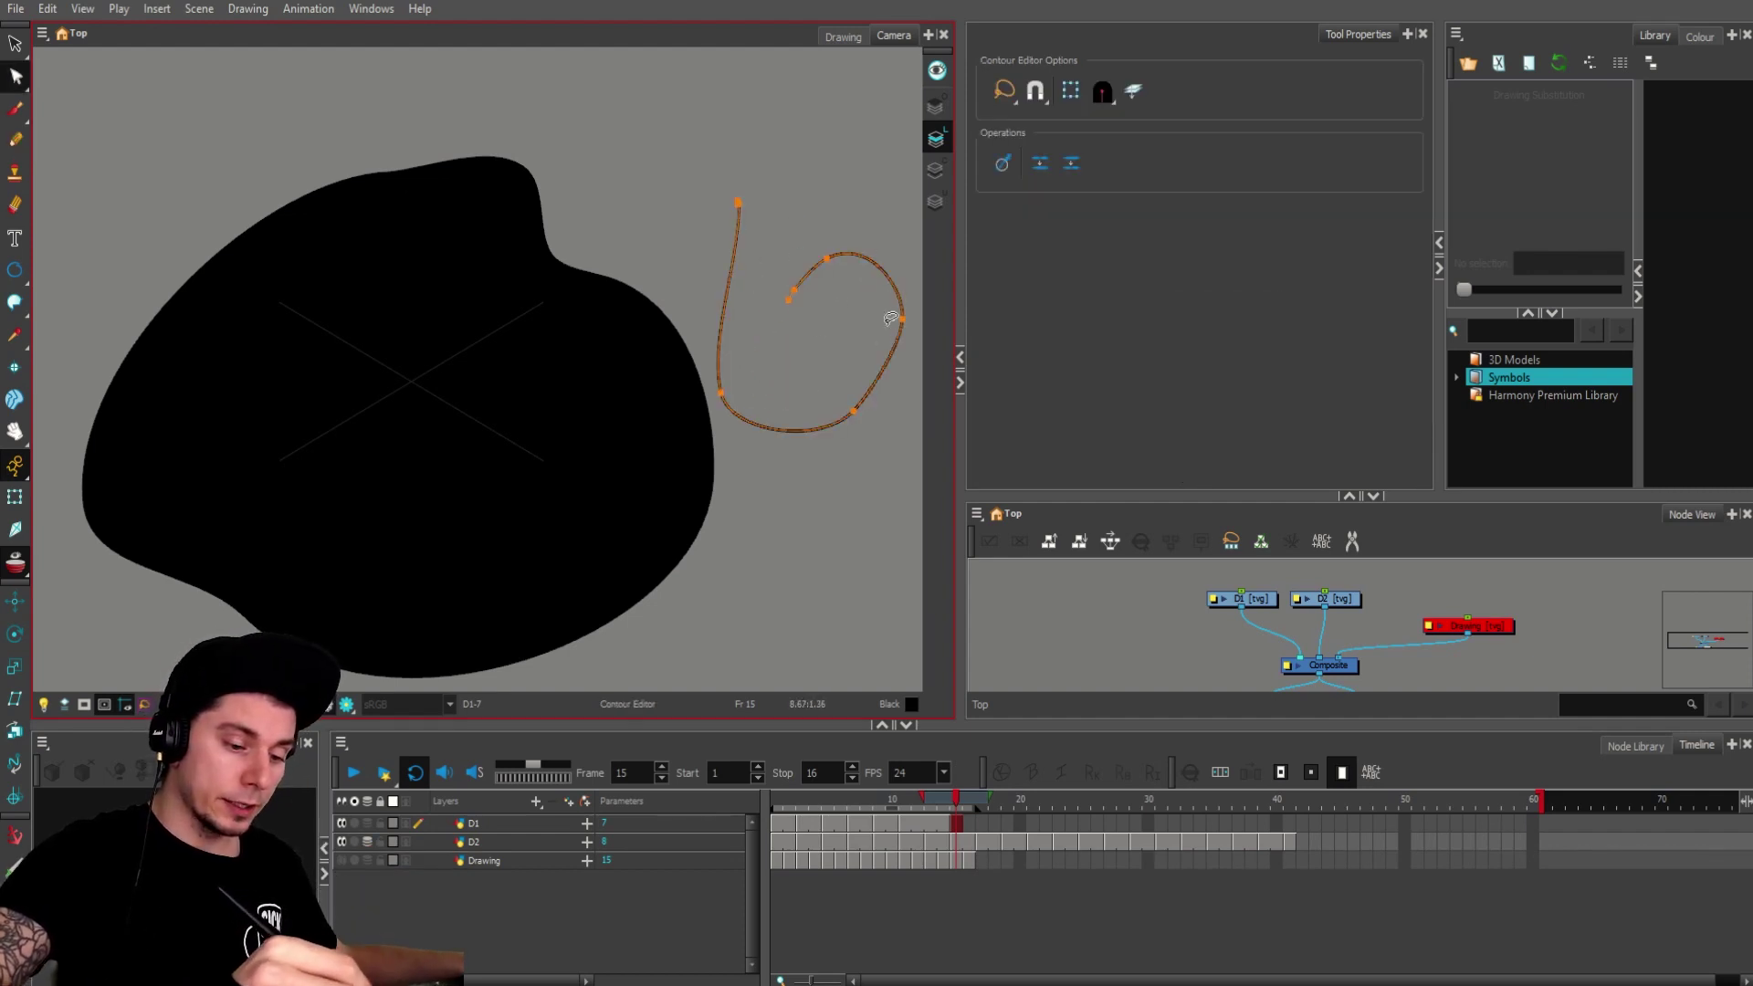
drag(853, 411, 851, 451)
drag(732, 272, 725, 272)
click(803, 365)
drag(804, 366, 722, 326)
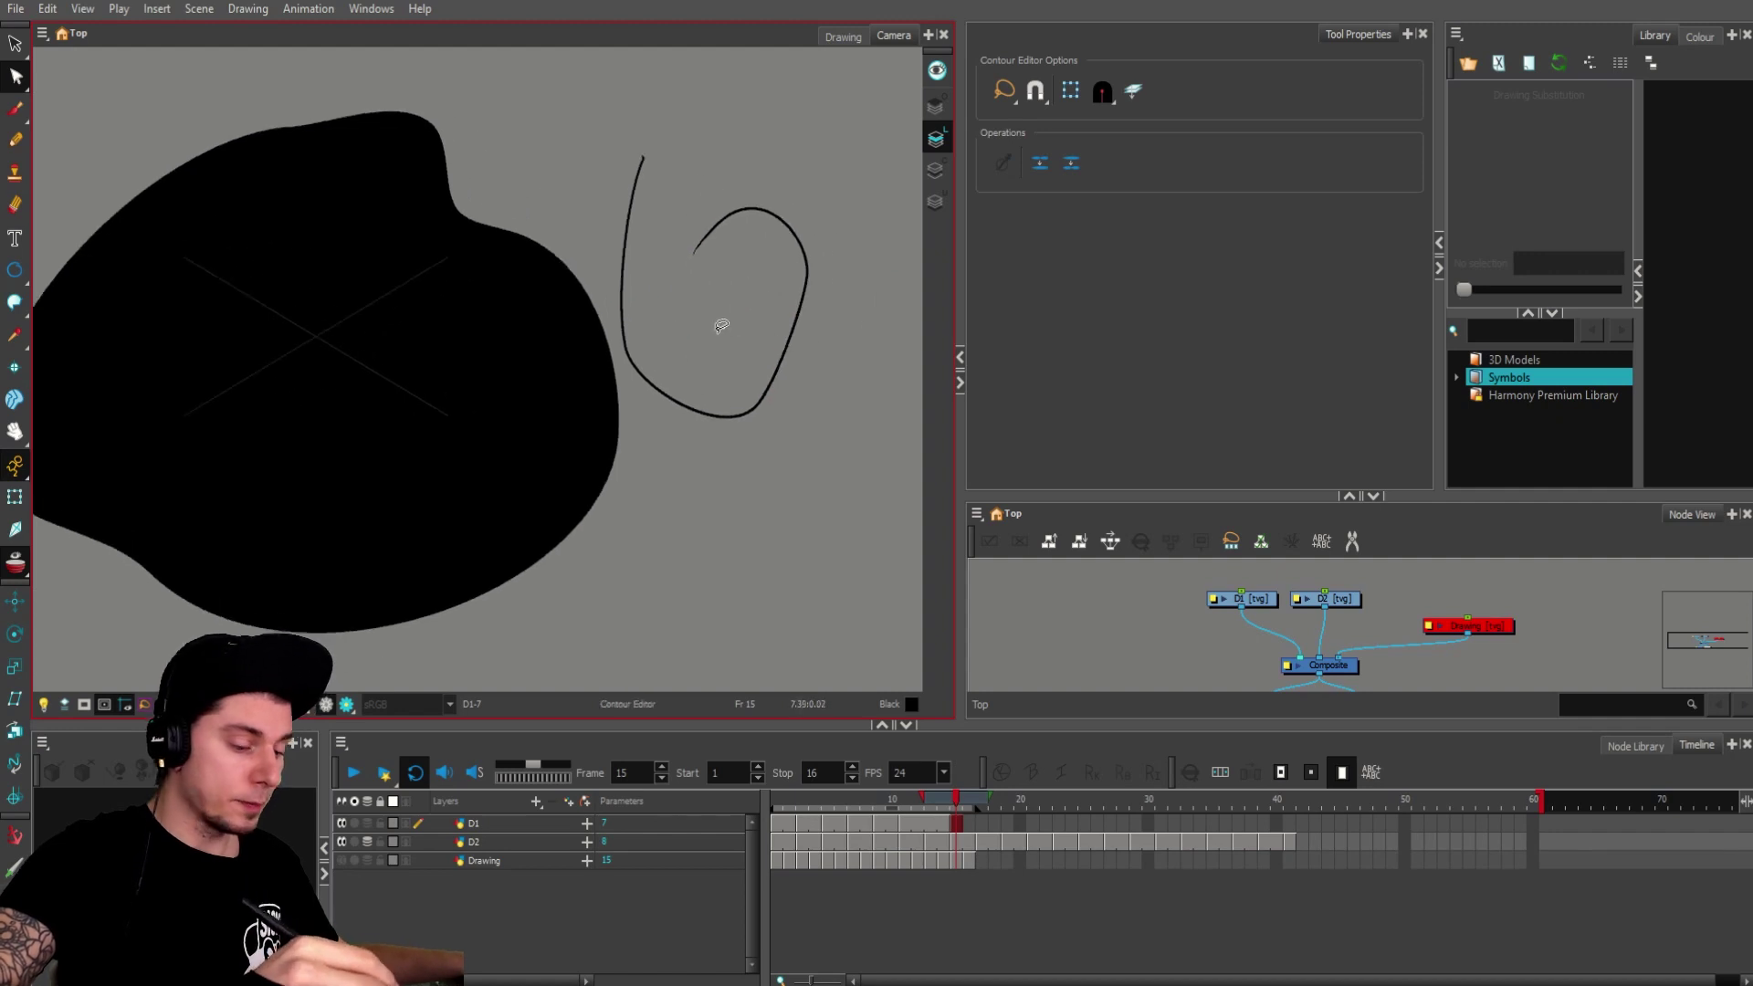
Step: Show the drawing's strokes, toggling their display off and on to examine the shape and the pencil line
key(ctrl+a)
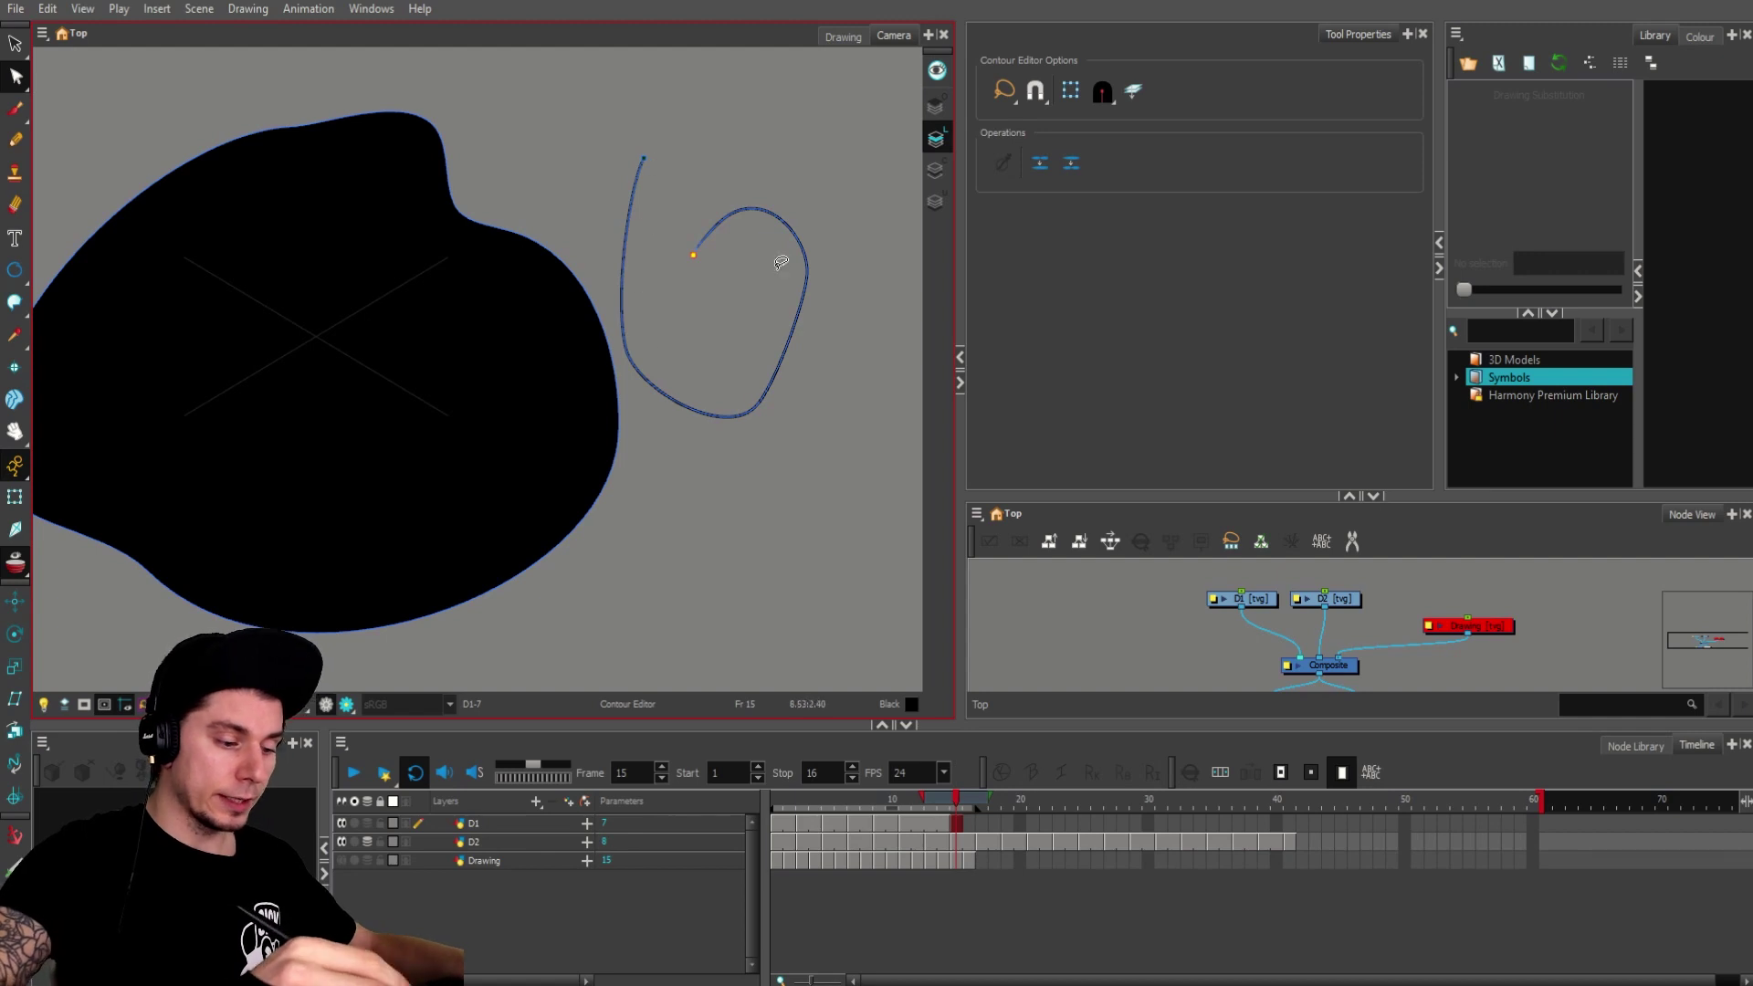
key(k)
key(k)
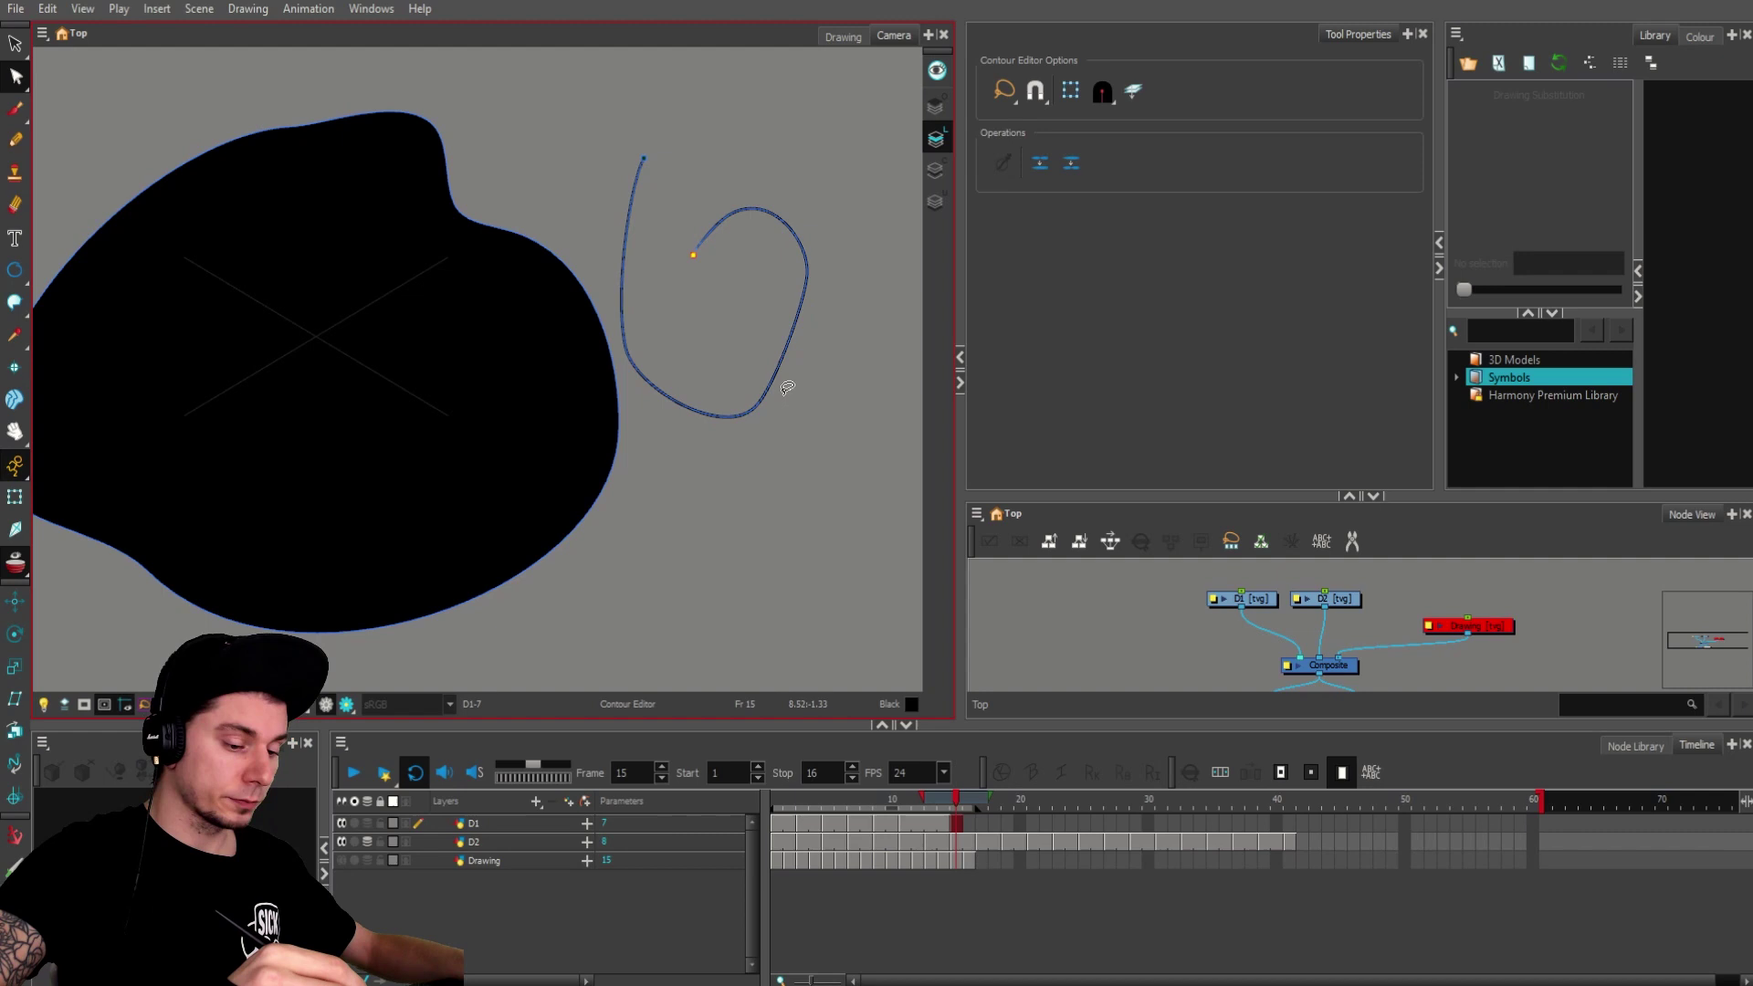
key(k)
key(k)
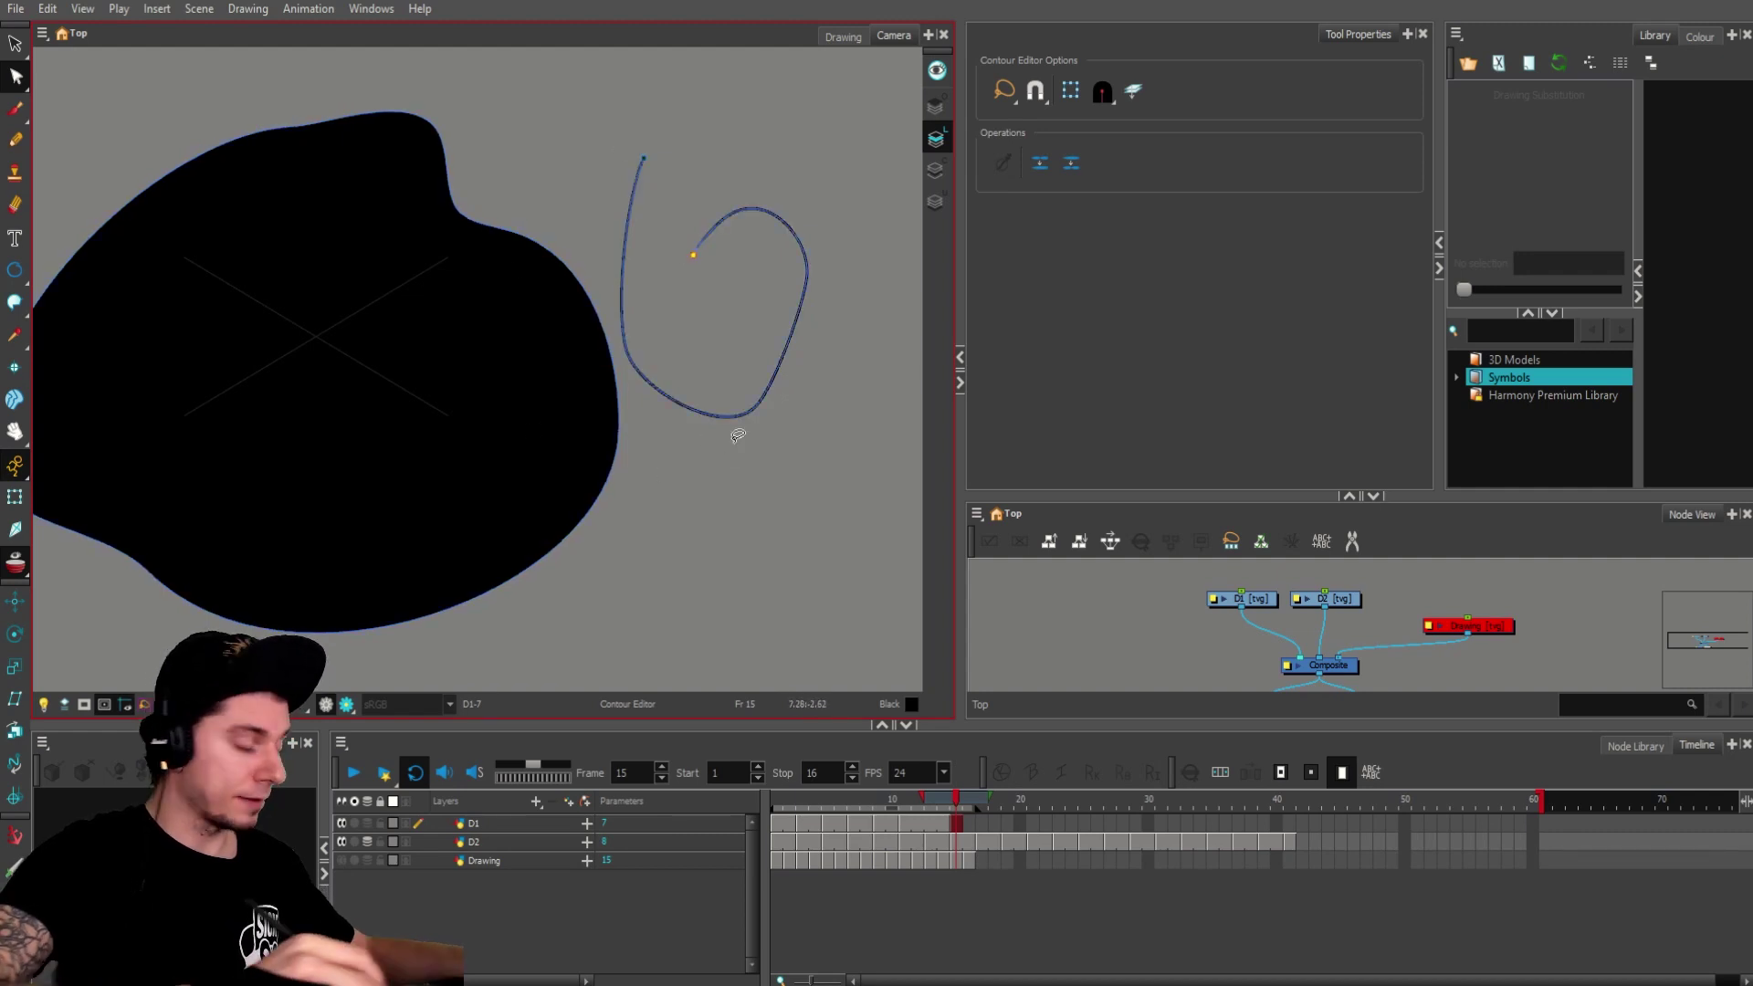
key(2)
scroll(725, 435, up, 2)
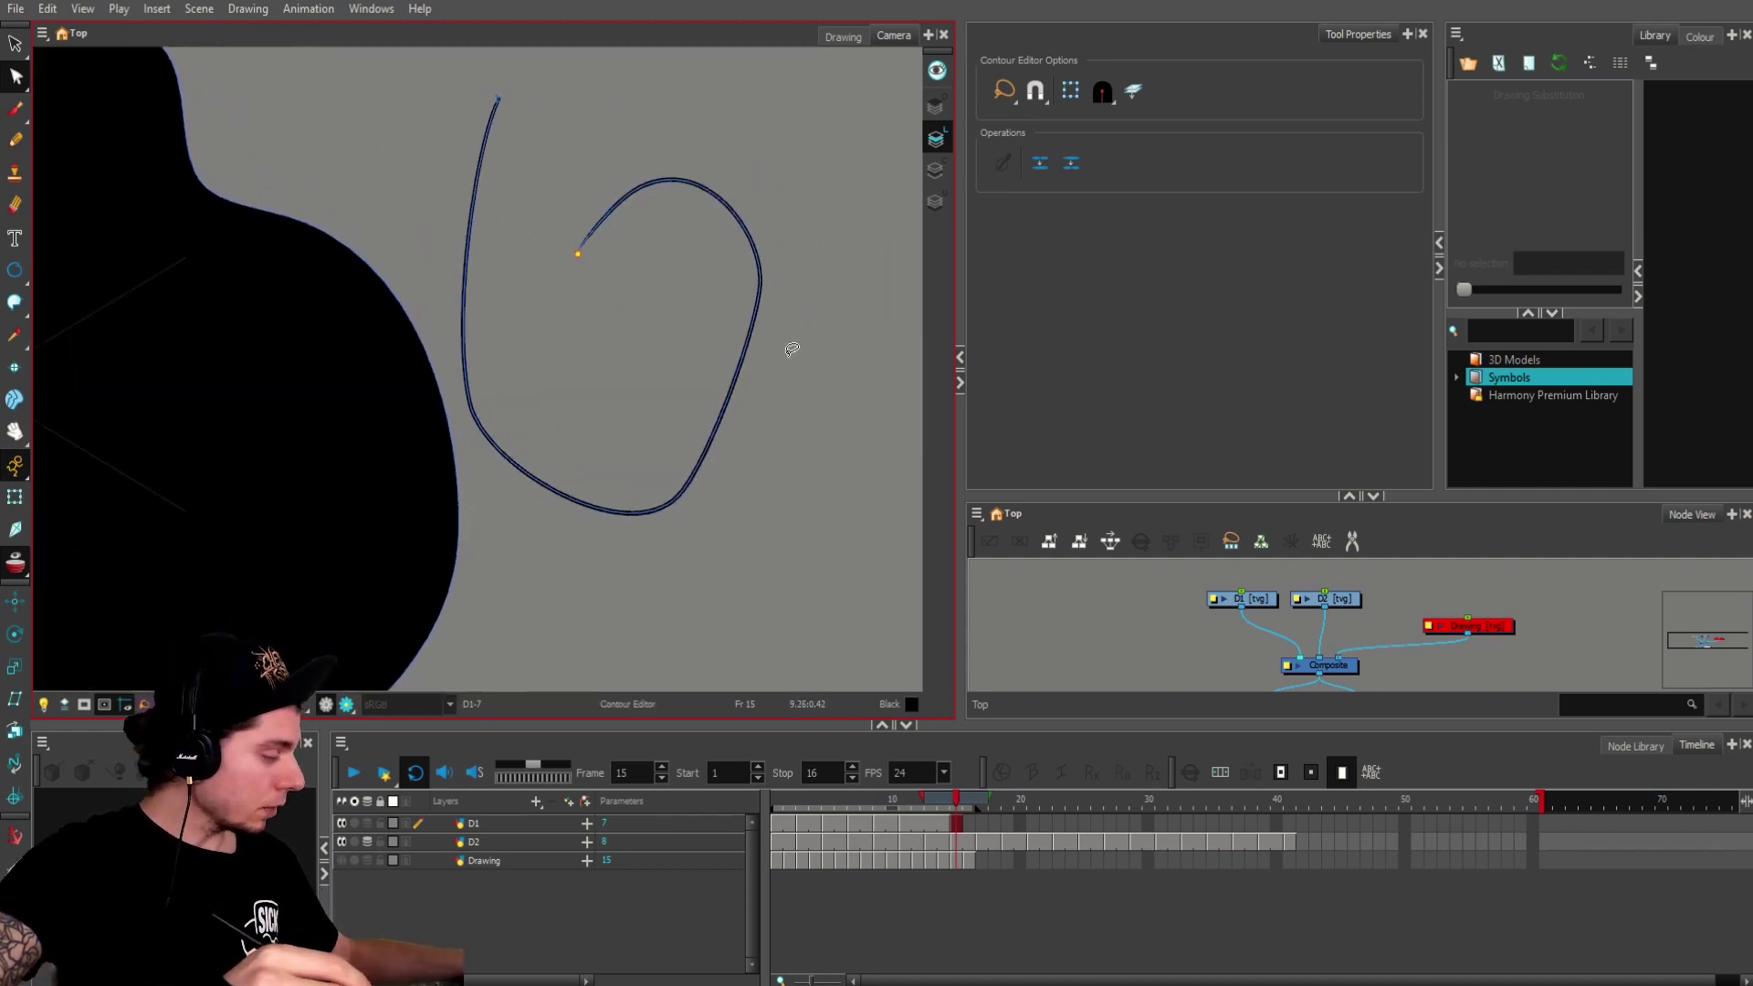
Step: Bend the pencil line's segment facing away from the black shape into a pointed corner with the Contour Editor
click(17, 77)
click(743, 389)
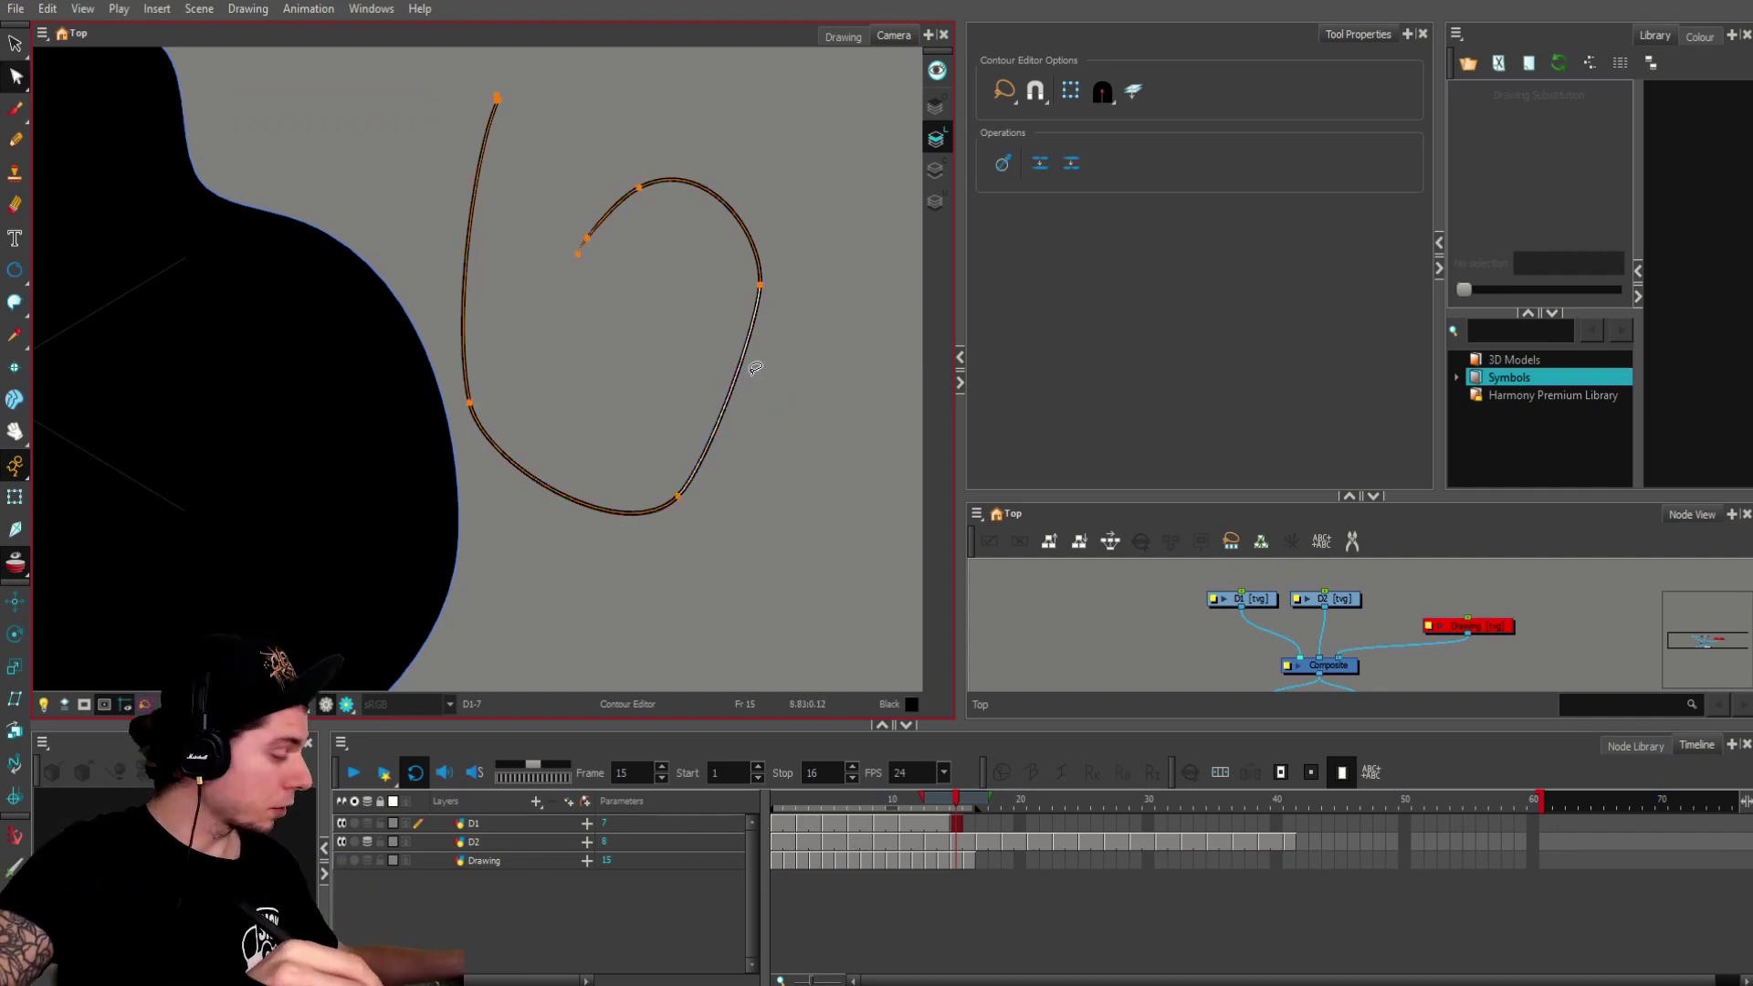
mouse_move(747, 374)
mouse_down()
mouse_move(853, 458)
mouse_move(787, 339)
mouse_move(769, 471)
mouse_move(770, 399)
mouse_up()
click(811, 379)
scroll(813, 379, down, 4)
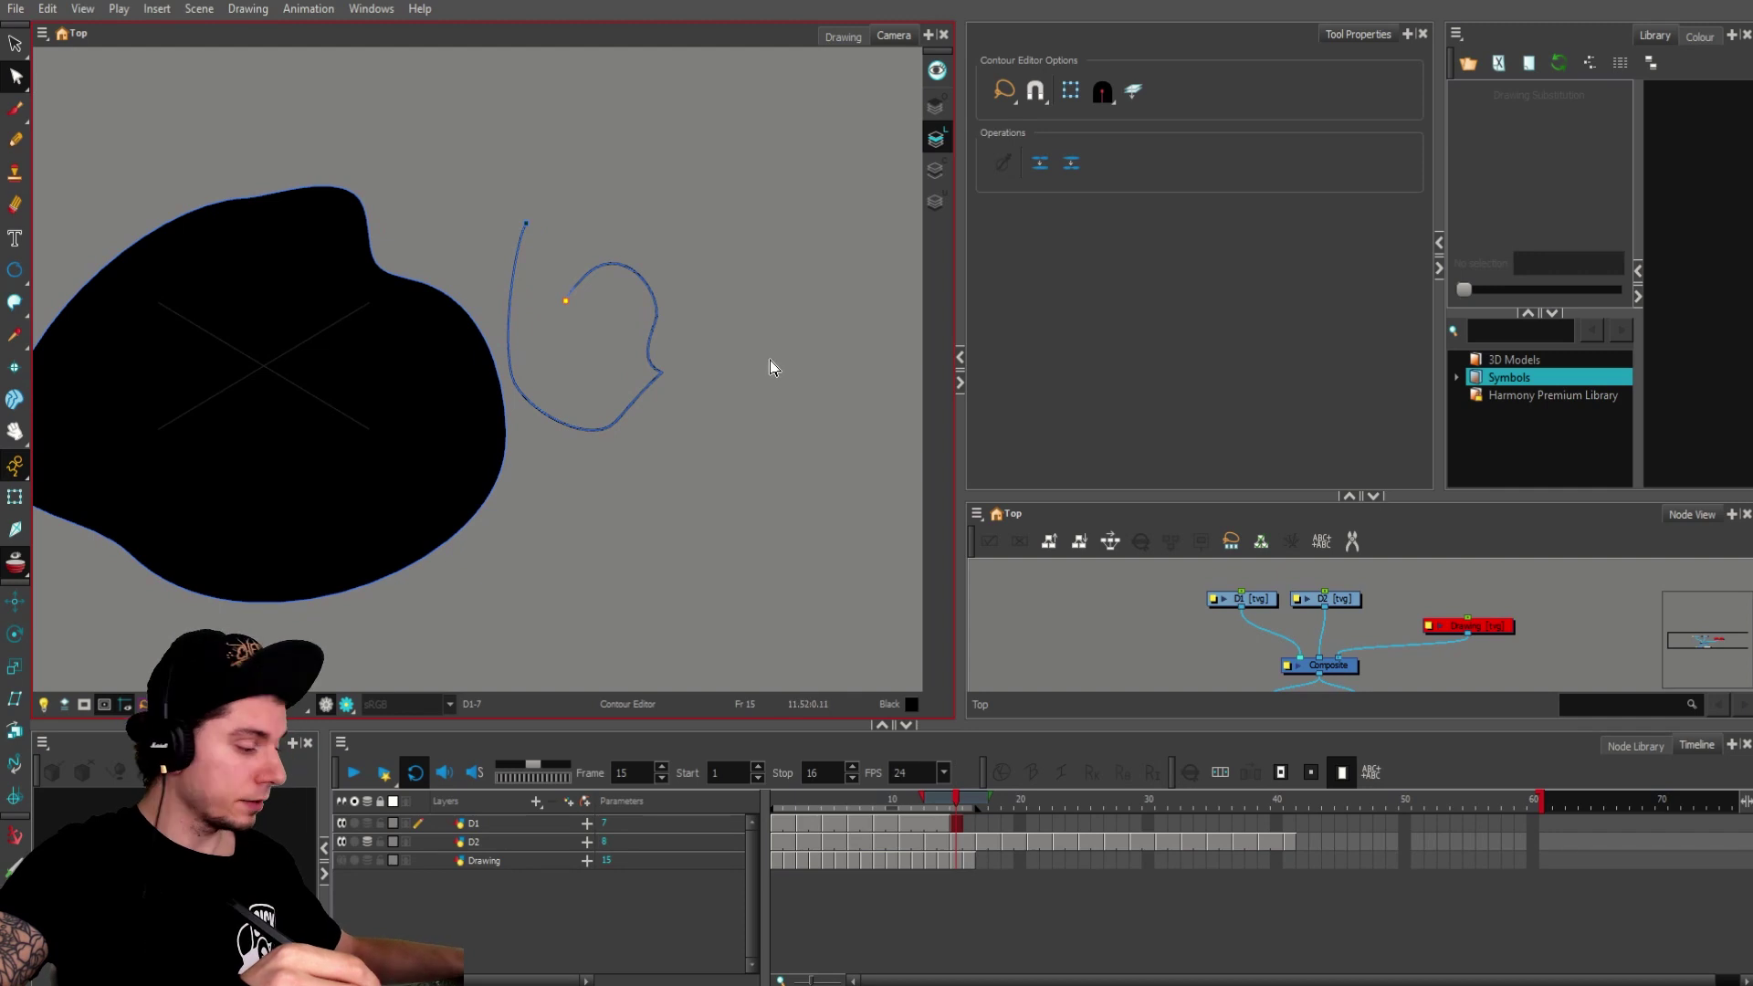
Step: Draw two crossing invisible strokes with the Stroke tool, a curly S and a vertical line through it
key(alt+v)
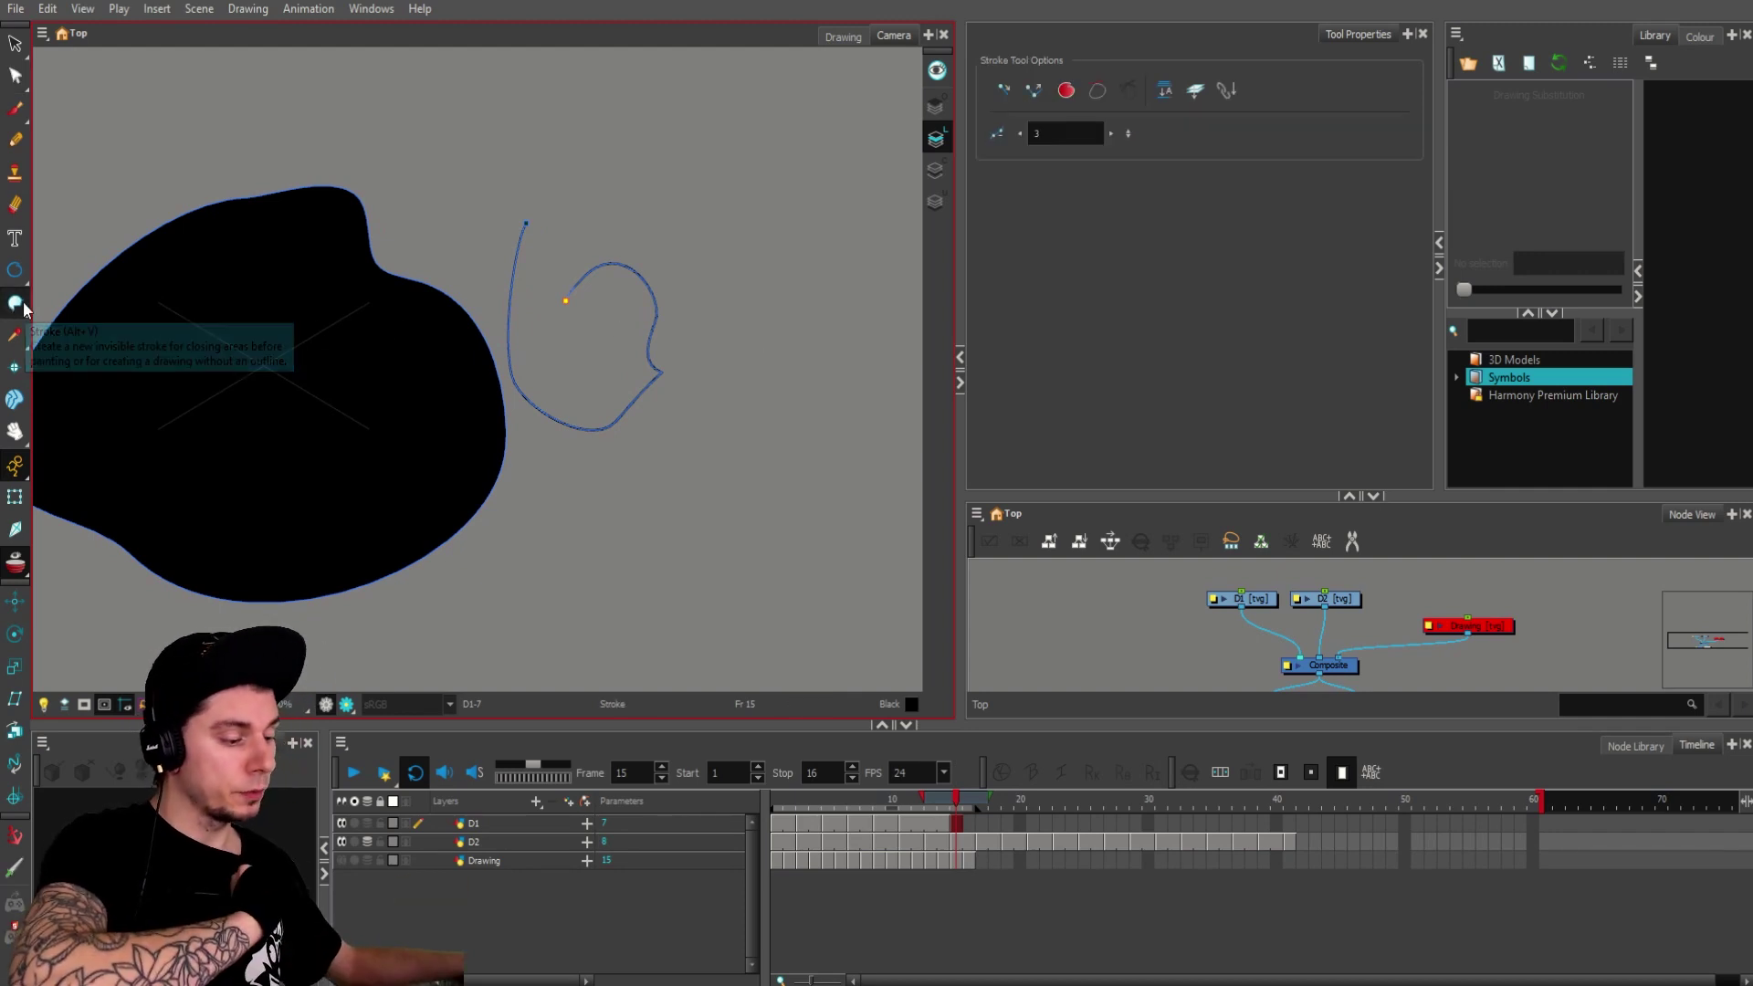
drag(748, 444, 612, 472)
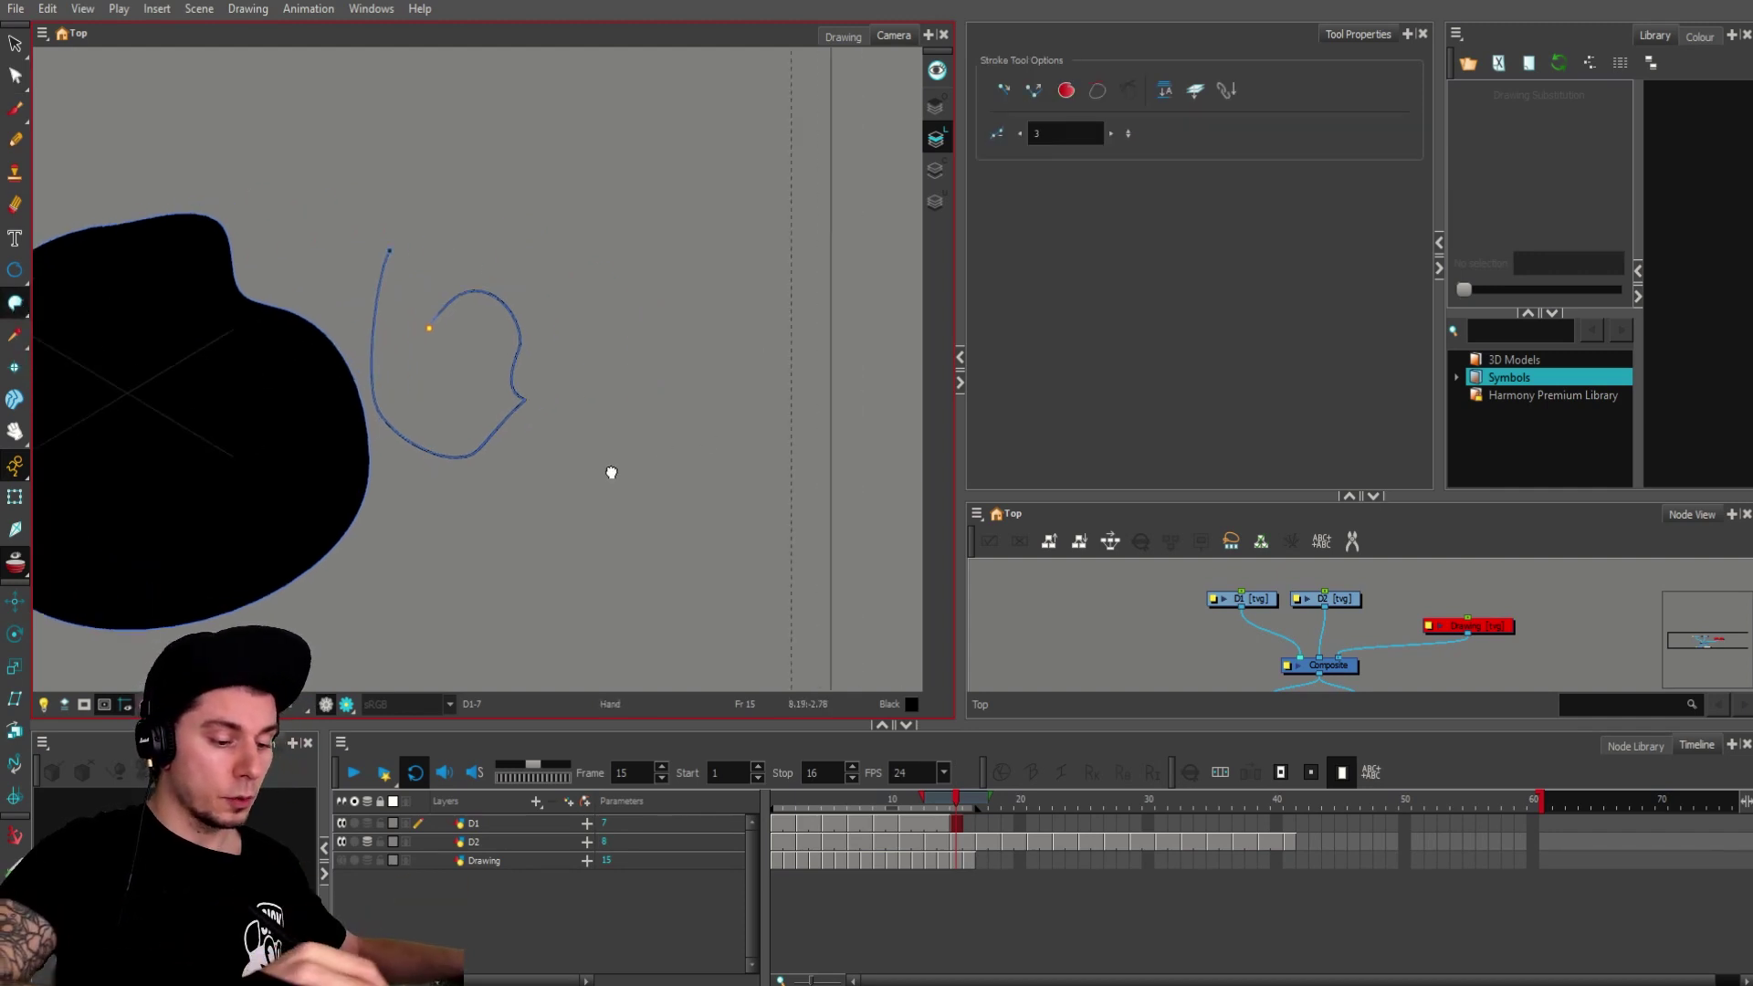
mouse_move(664, 338)
mouse_down()
mouse_move(630, 449)
mouse_move(569, 521)
mouse_up()
drag(688, 365, 697, 583)
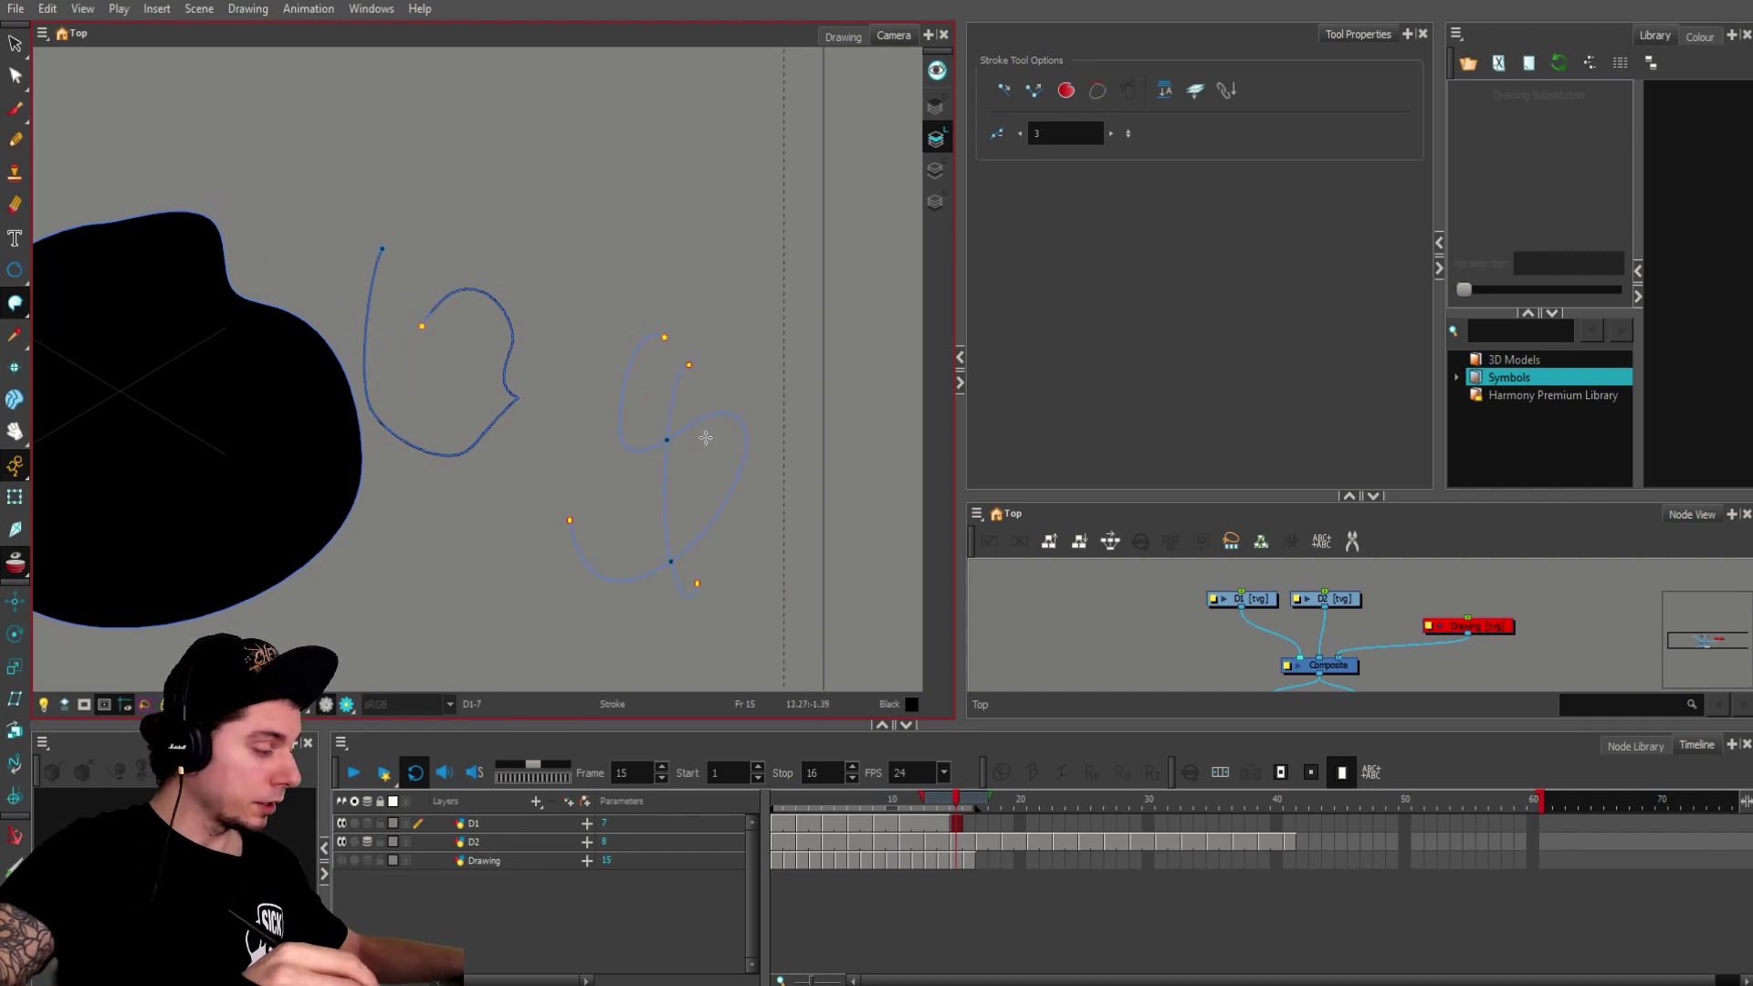
Step: Hide the strokes, try to lasso and delete the invisible ones with the Select tool, and show the strokes again
key(k)
key(alt+s)
mouse_move(717, 402)
mouse_down()
mouse_move(606, 366)
mouse_move(822, 380)
mouse_up()
key(Delete)
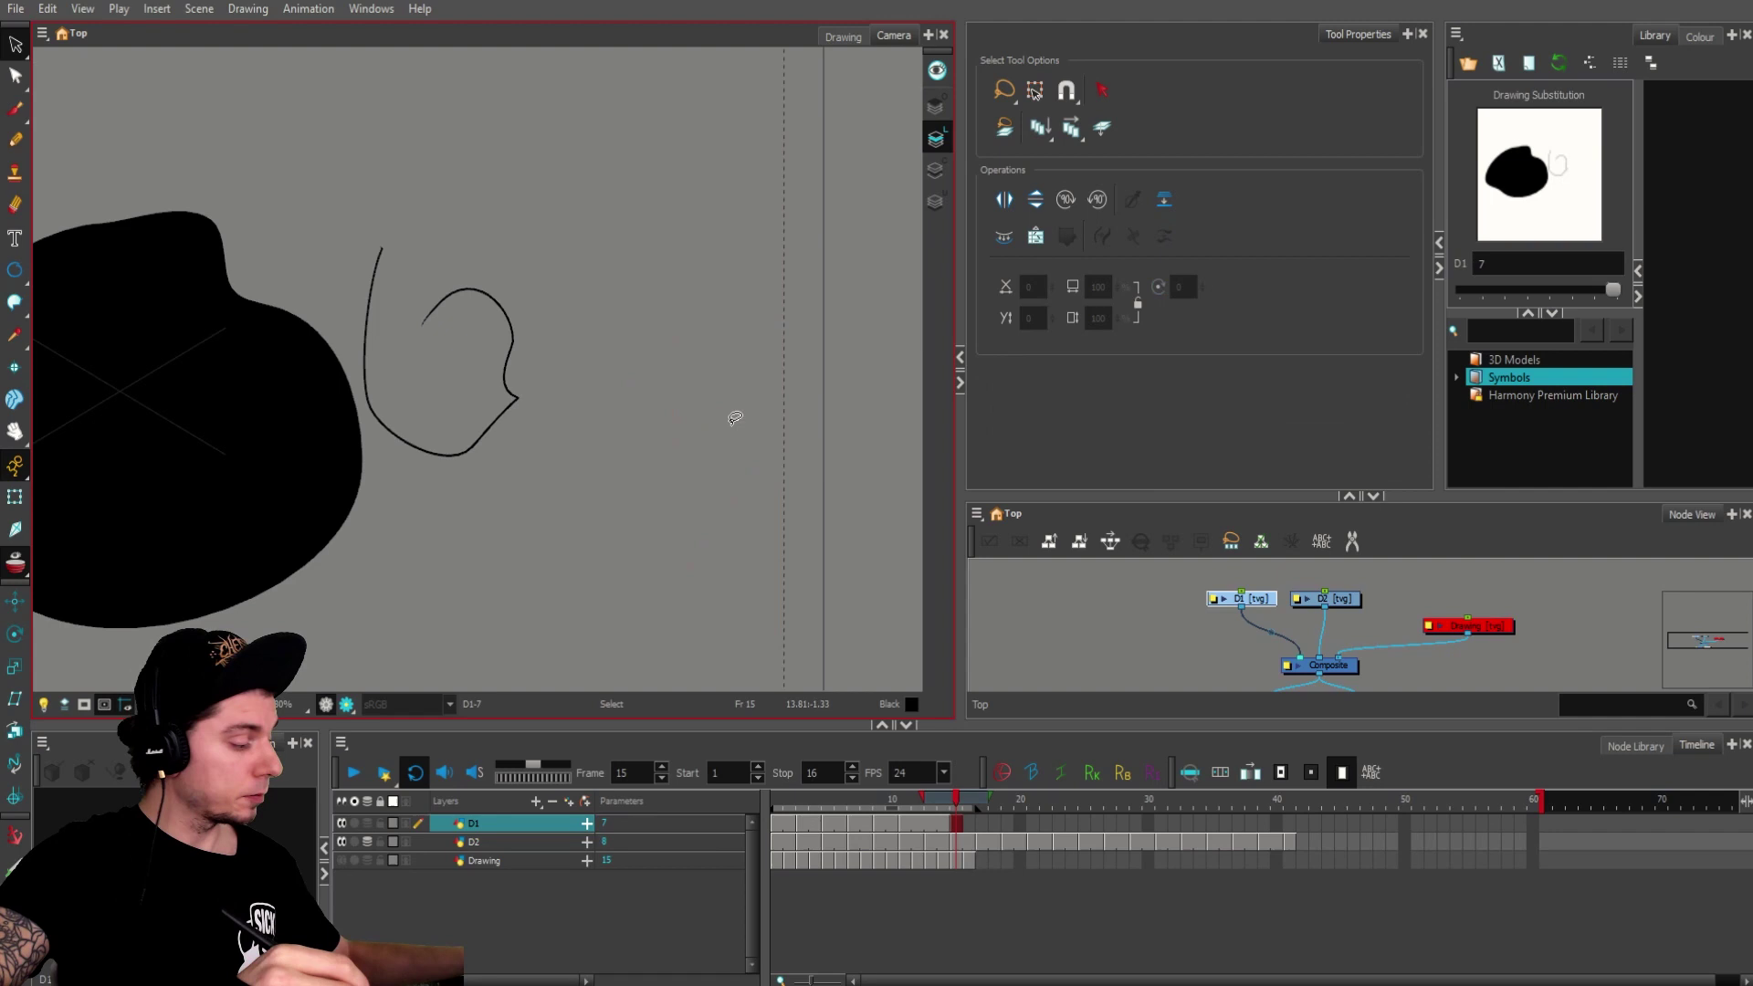
key(k)
drag(673, 443, 729, 449)
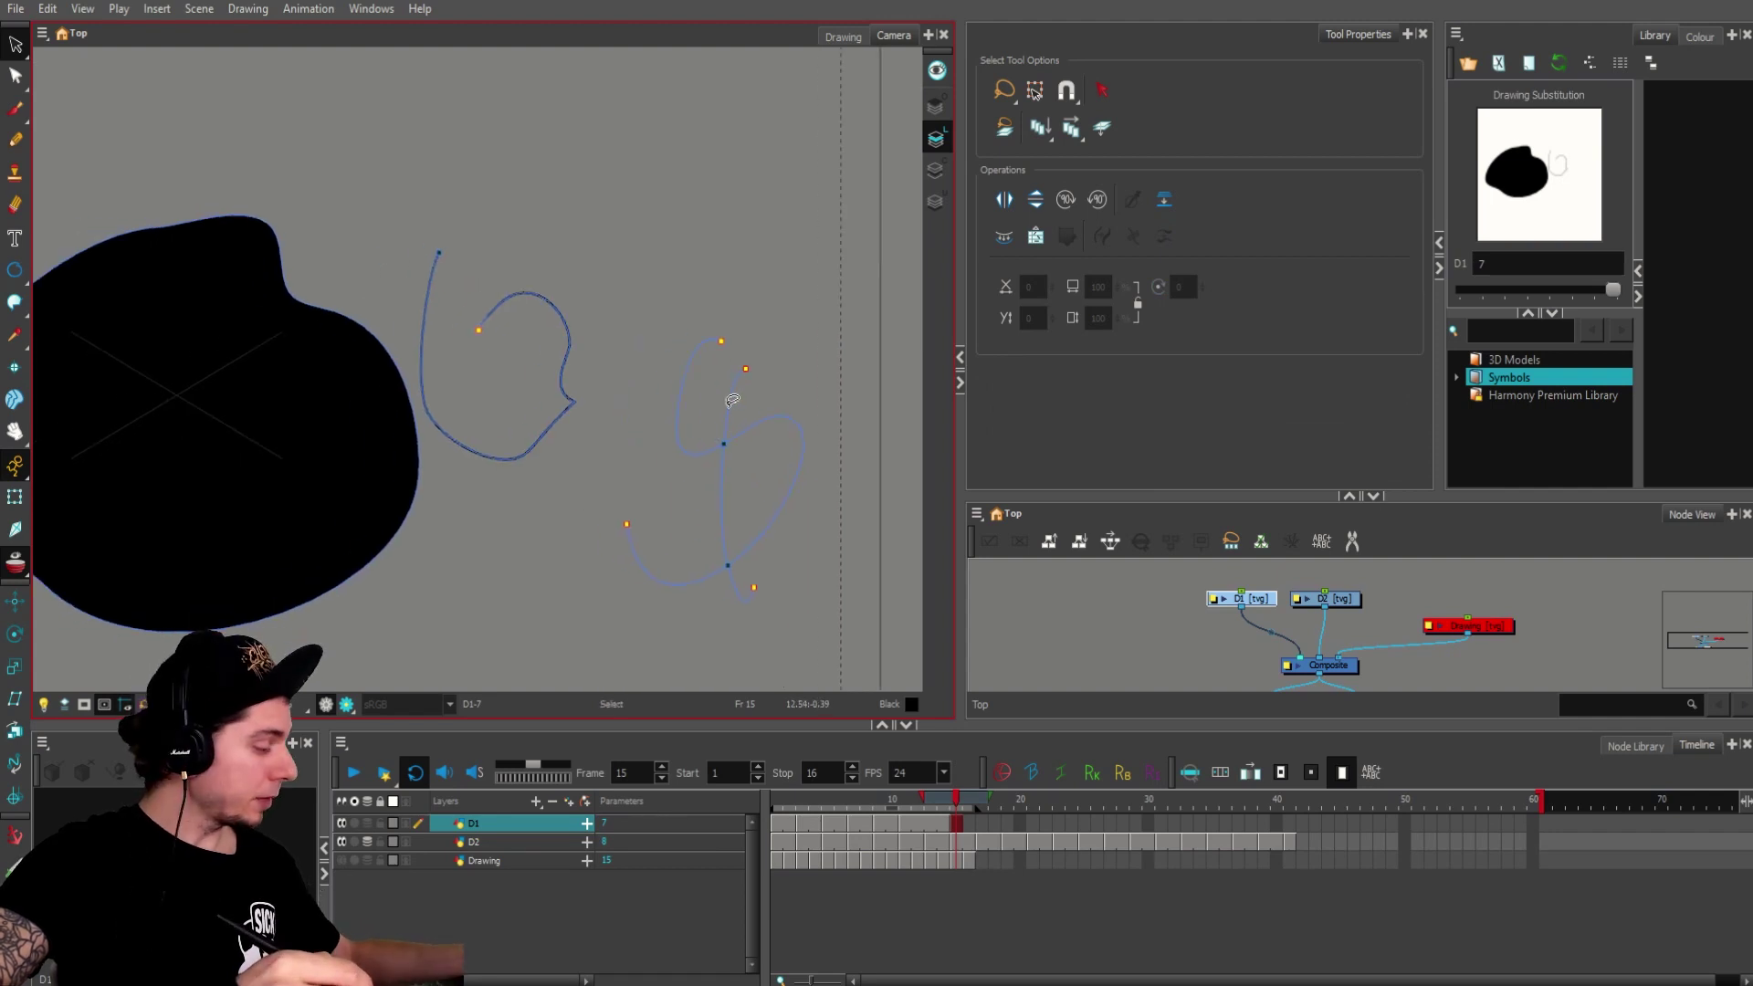
Step: Brush a small black grid above the invisible strokes, using three vertical and two horizontal lines
key(alt+b)
scroll(639, 179, up, 2)
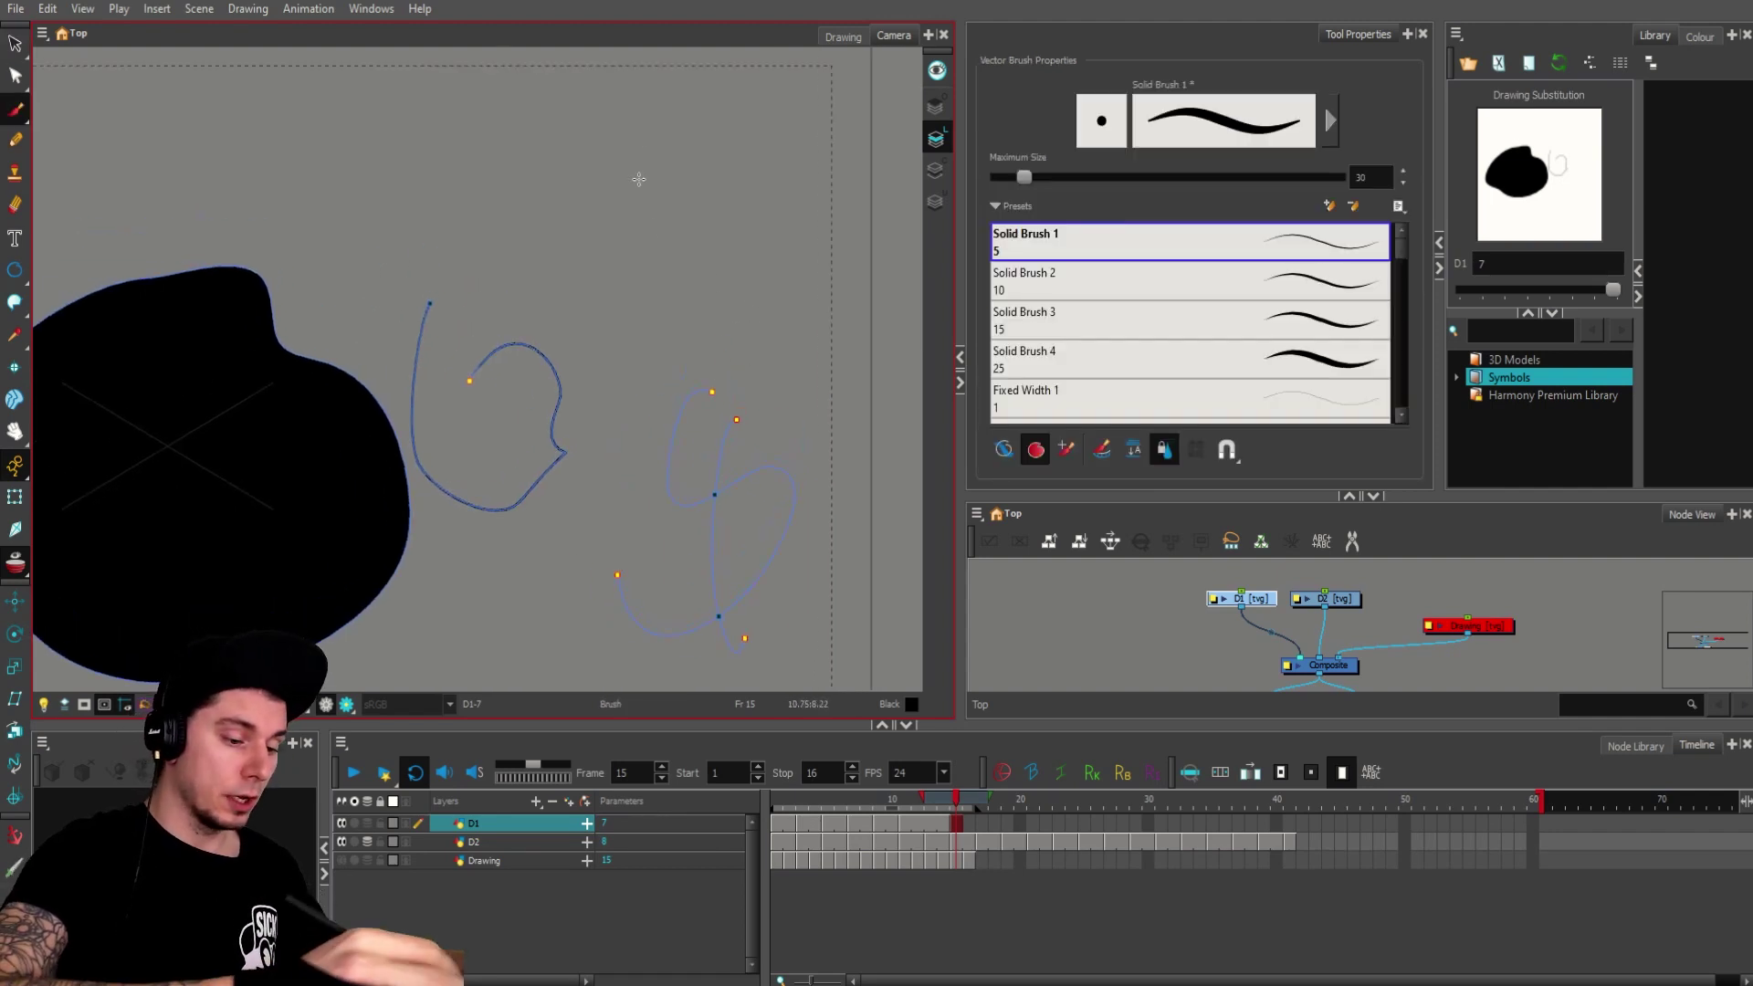
drag(633, 137, 646, 345)
drag(694, 145, 721, 349)
drag(764, 121, 779, 327)
drag(563, 183, 807, 187)
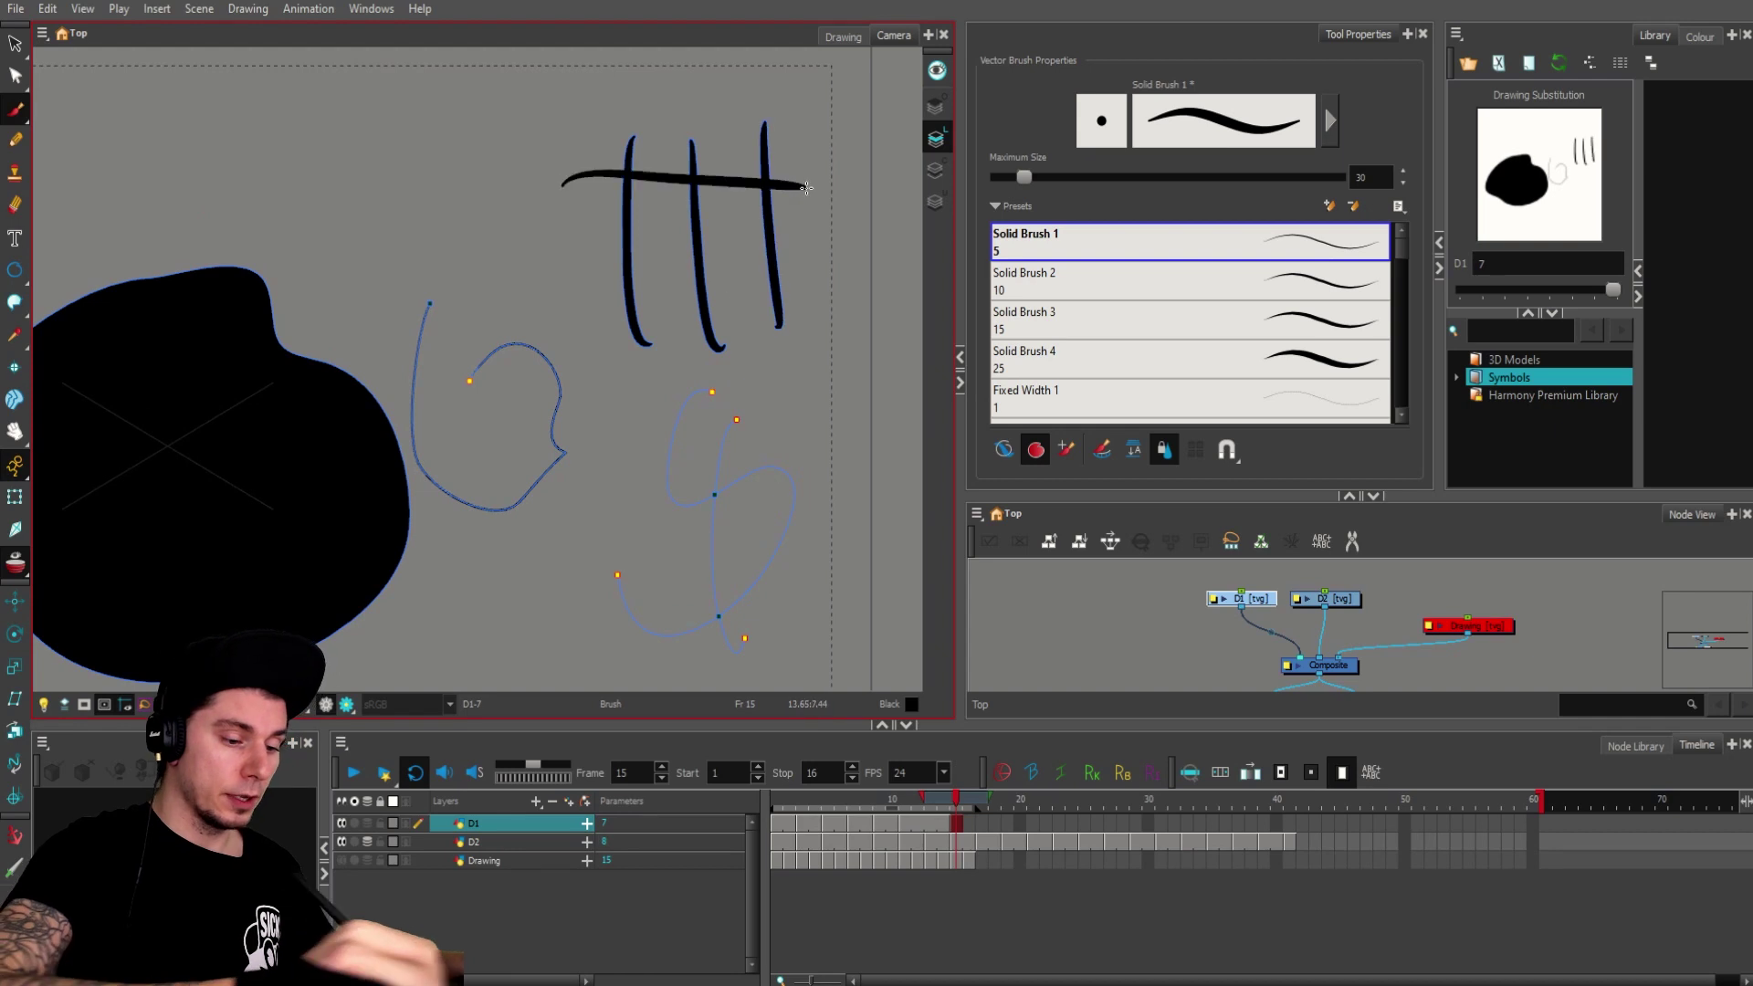
drag(557, 285, 863, 268)
Step: Draw curved invisible strokes across two of the grid's cells and toggle the stroke display off and on
key(alt+k)
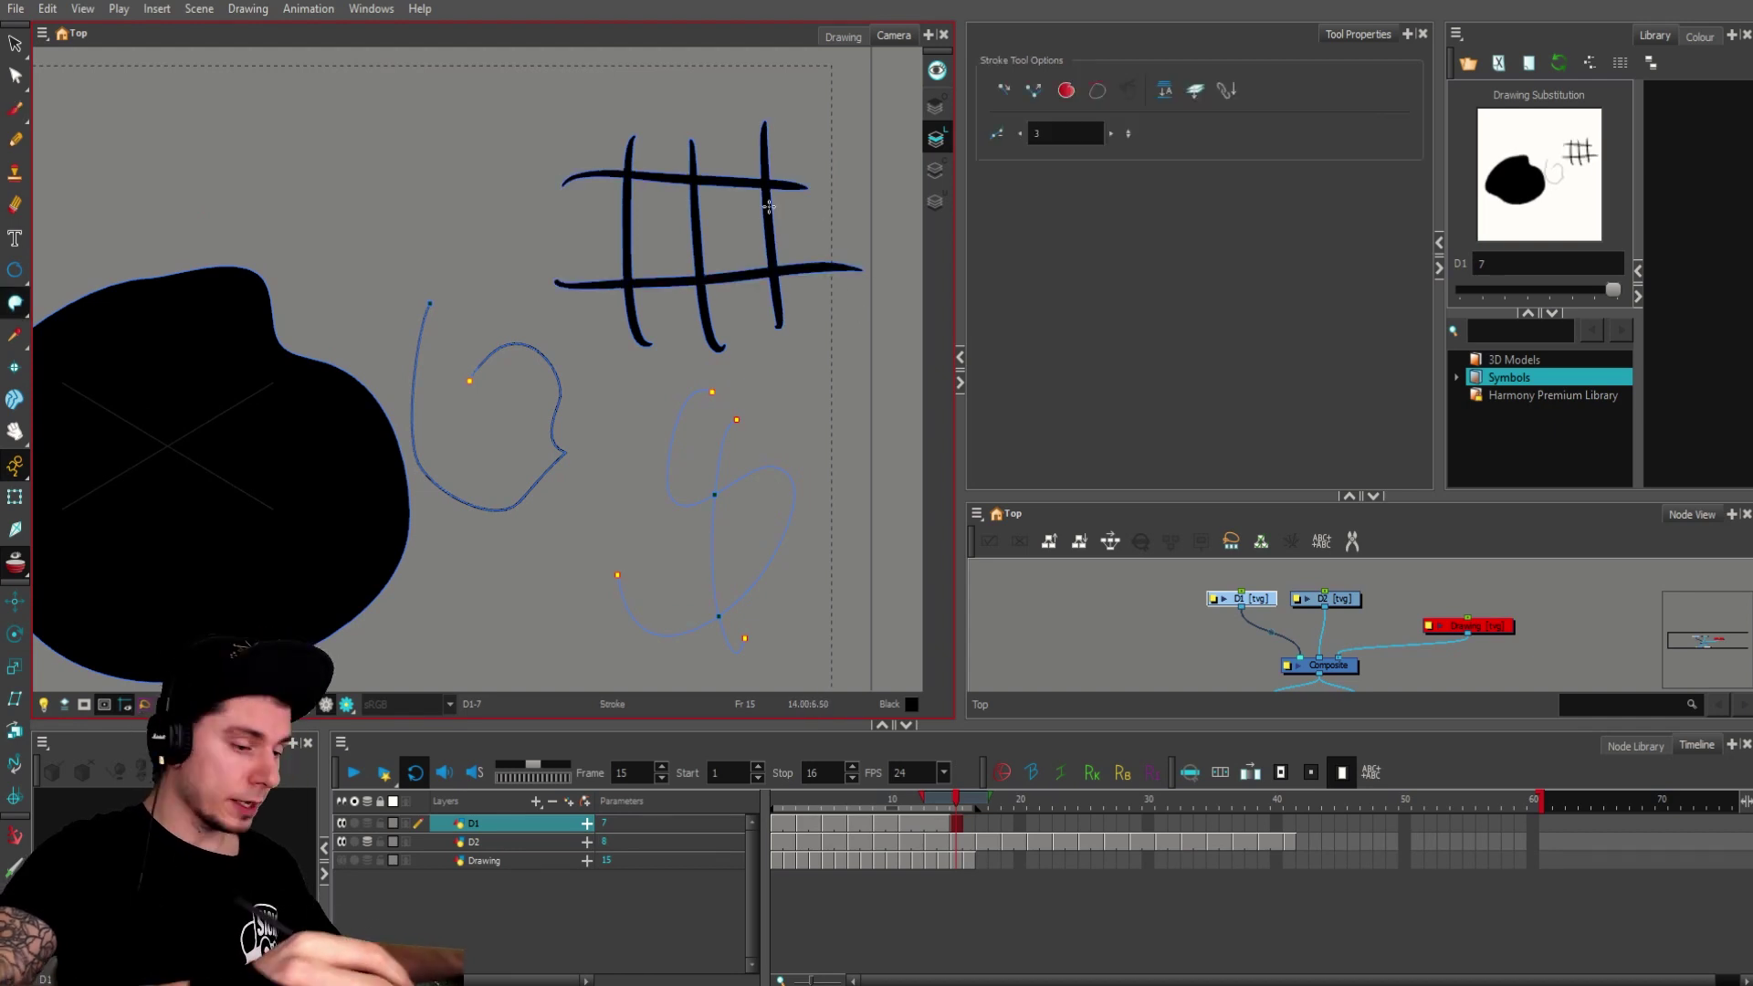
mouse_move(667, 184)
mouse_down()
mouse_move(640, 231)
mouse_move(717, 211)
mouse_move(706, 279)
mouse_up()
key(k)
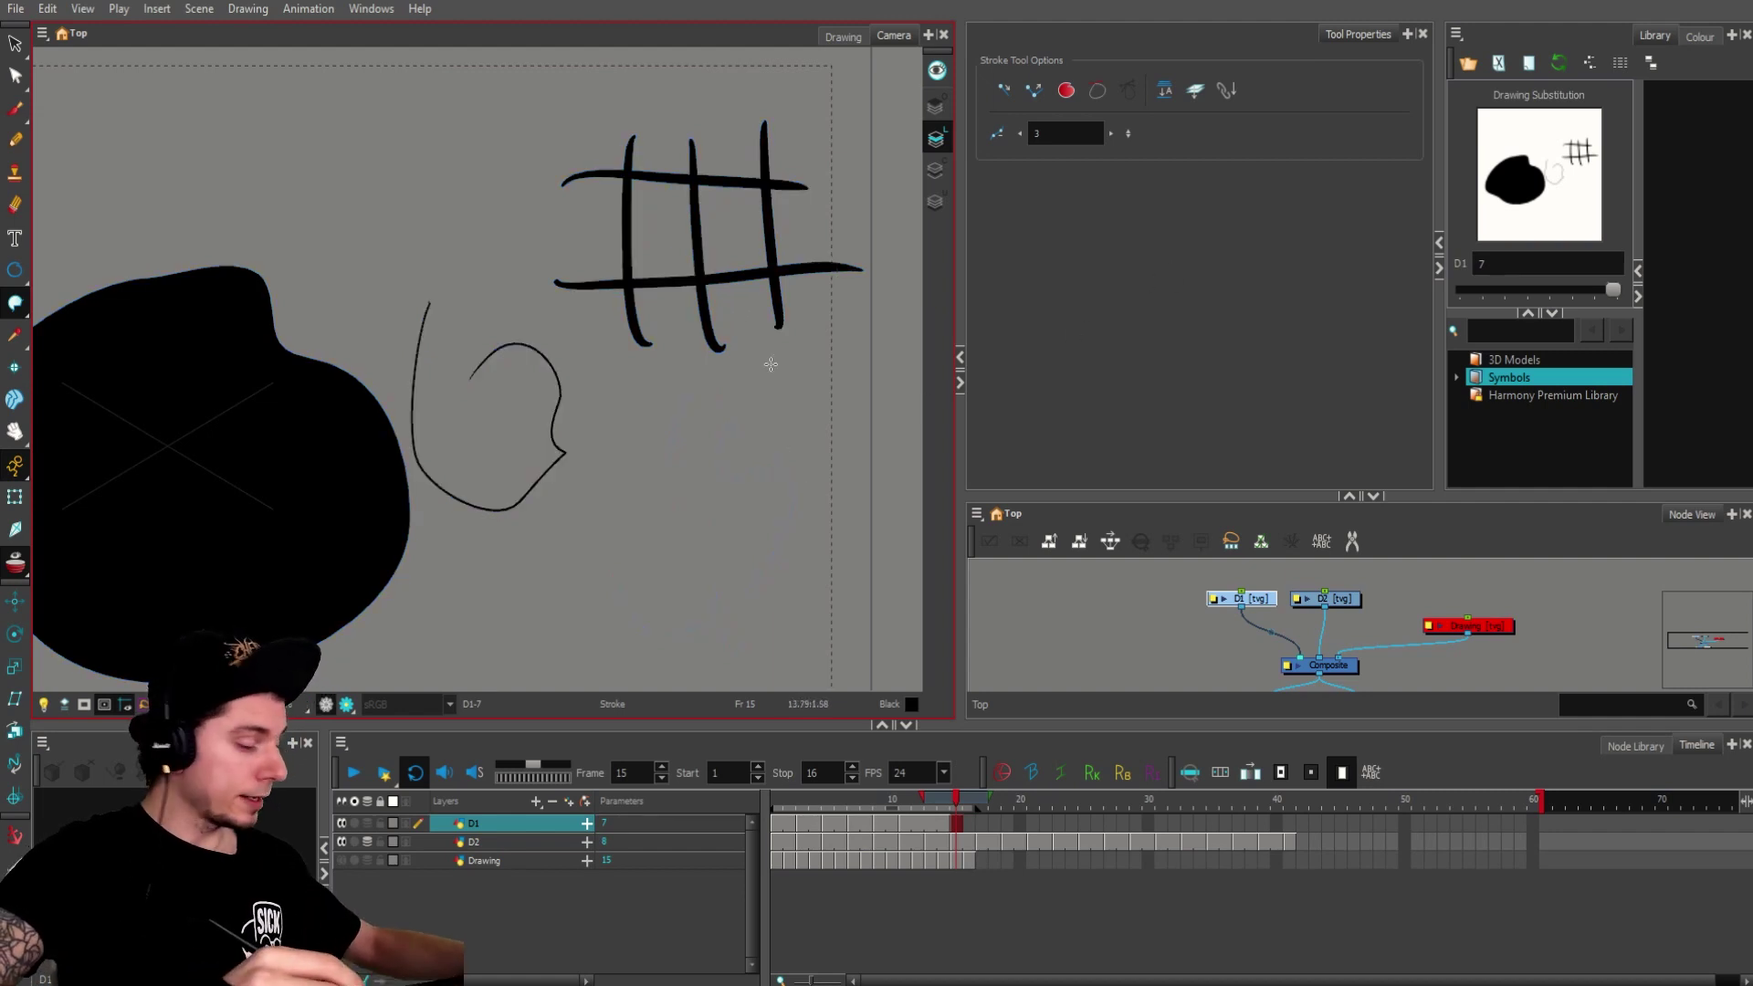
key(k)
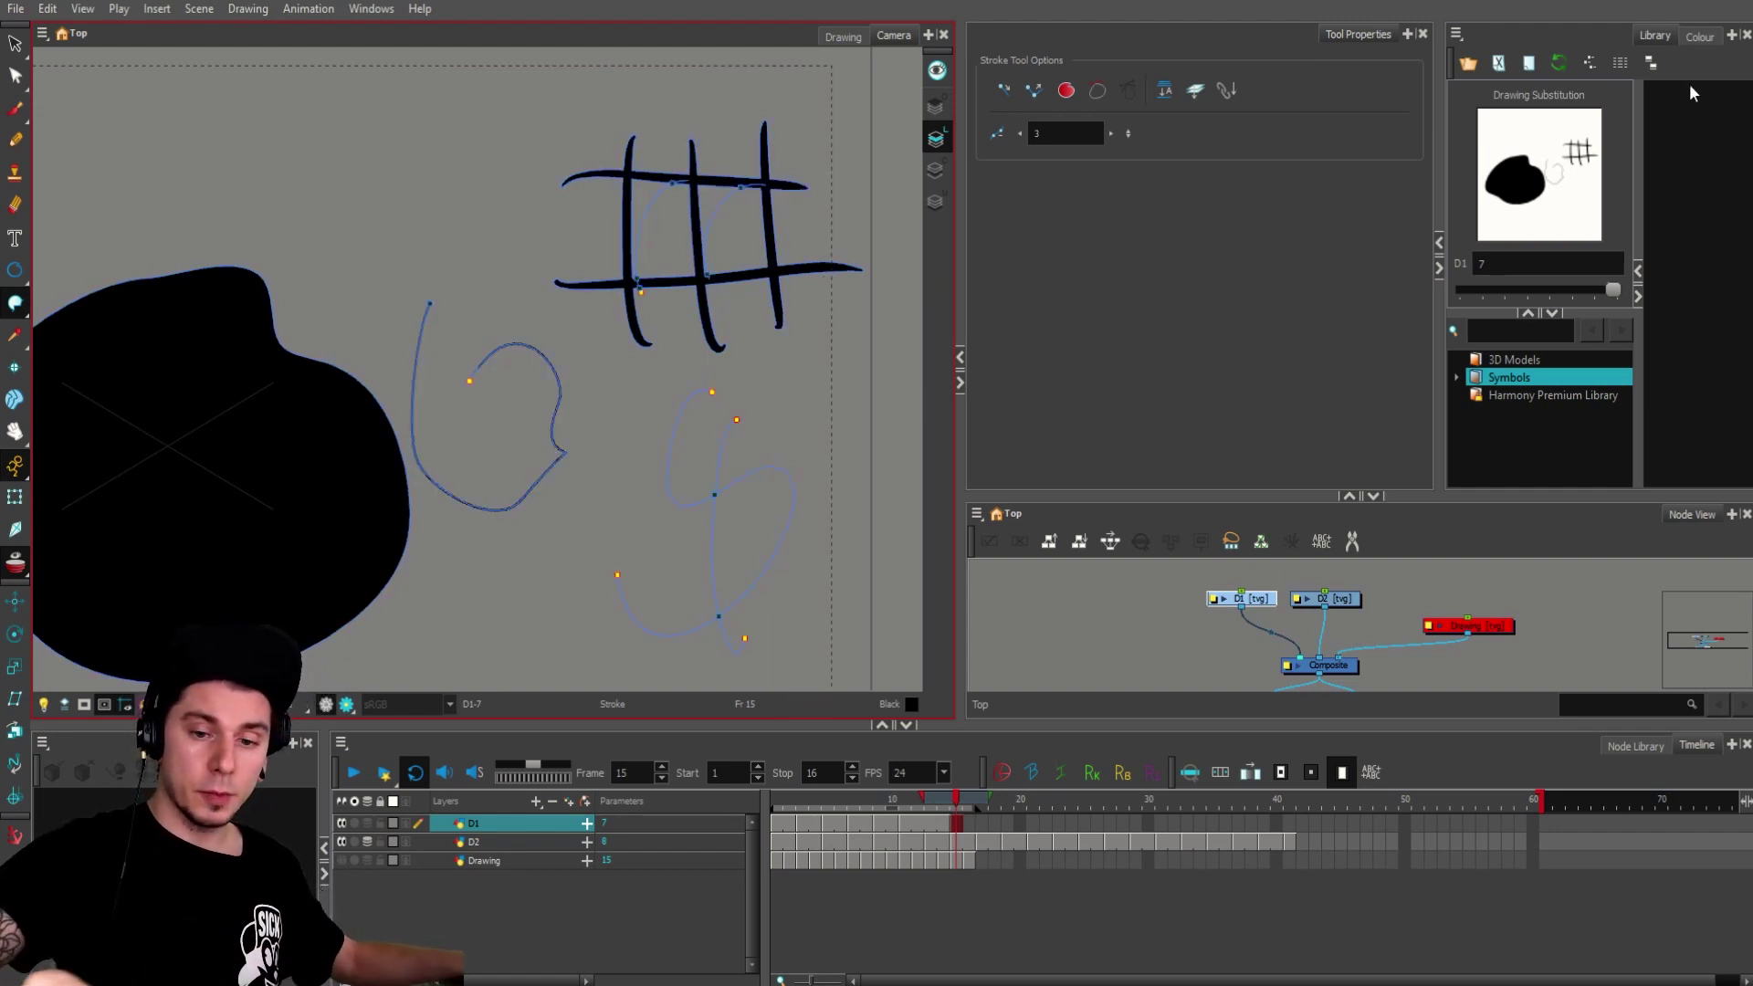
Step: Fill the two grid areas bounded by the invisible strokes with Red from the tutor palette
click(1699, 37)
click(1497, 346)
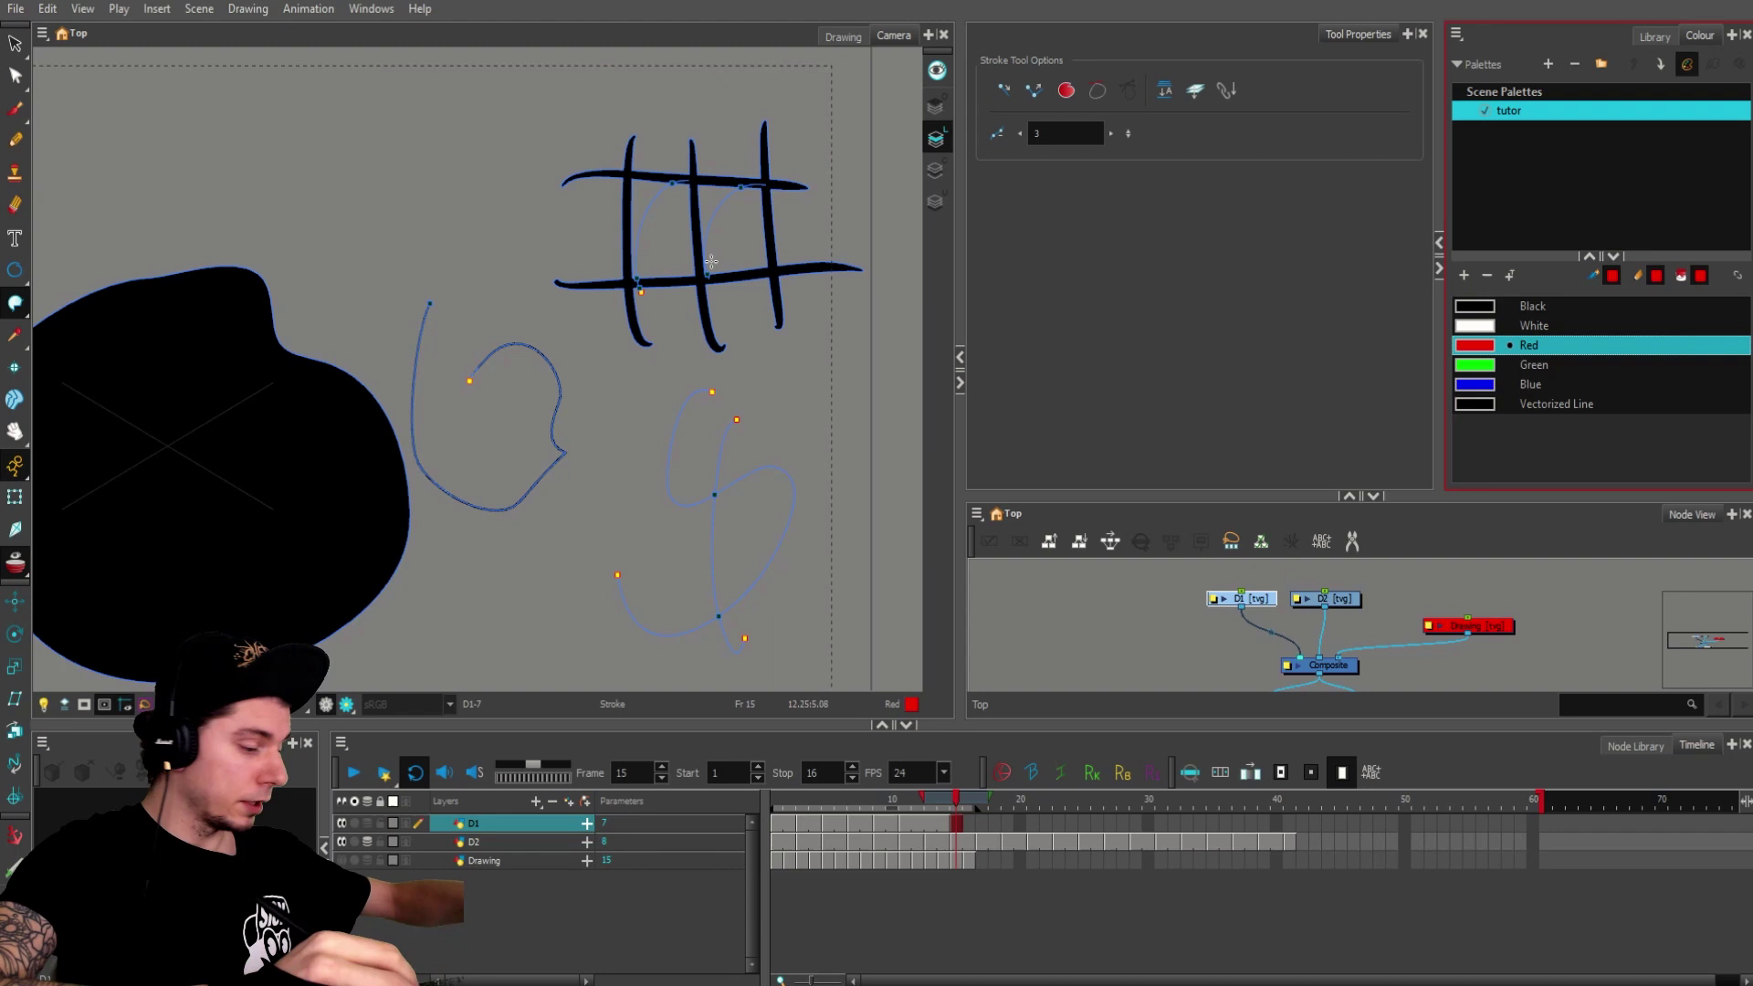
key(alt+i)
click(716, 215)
click(650, 199)
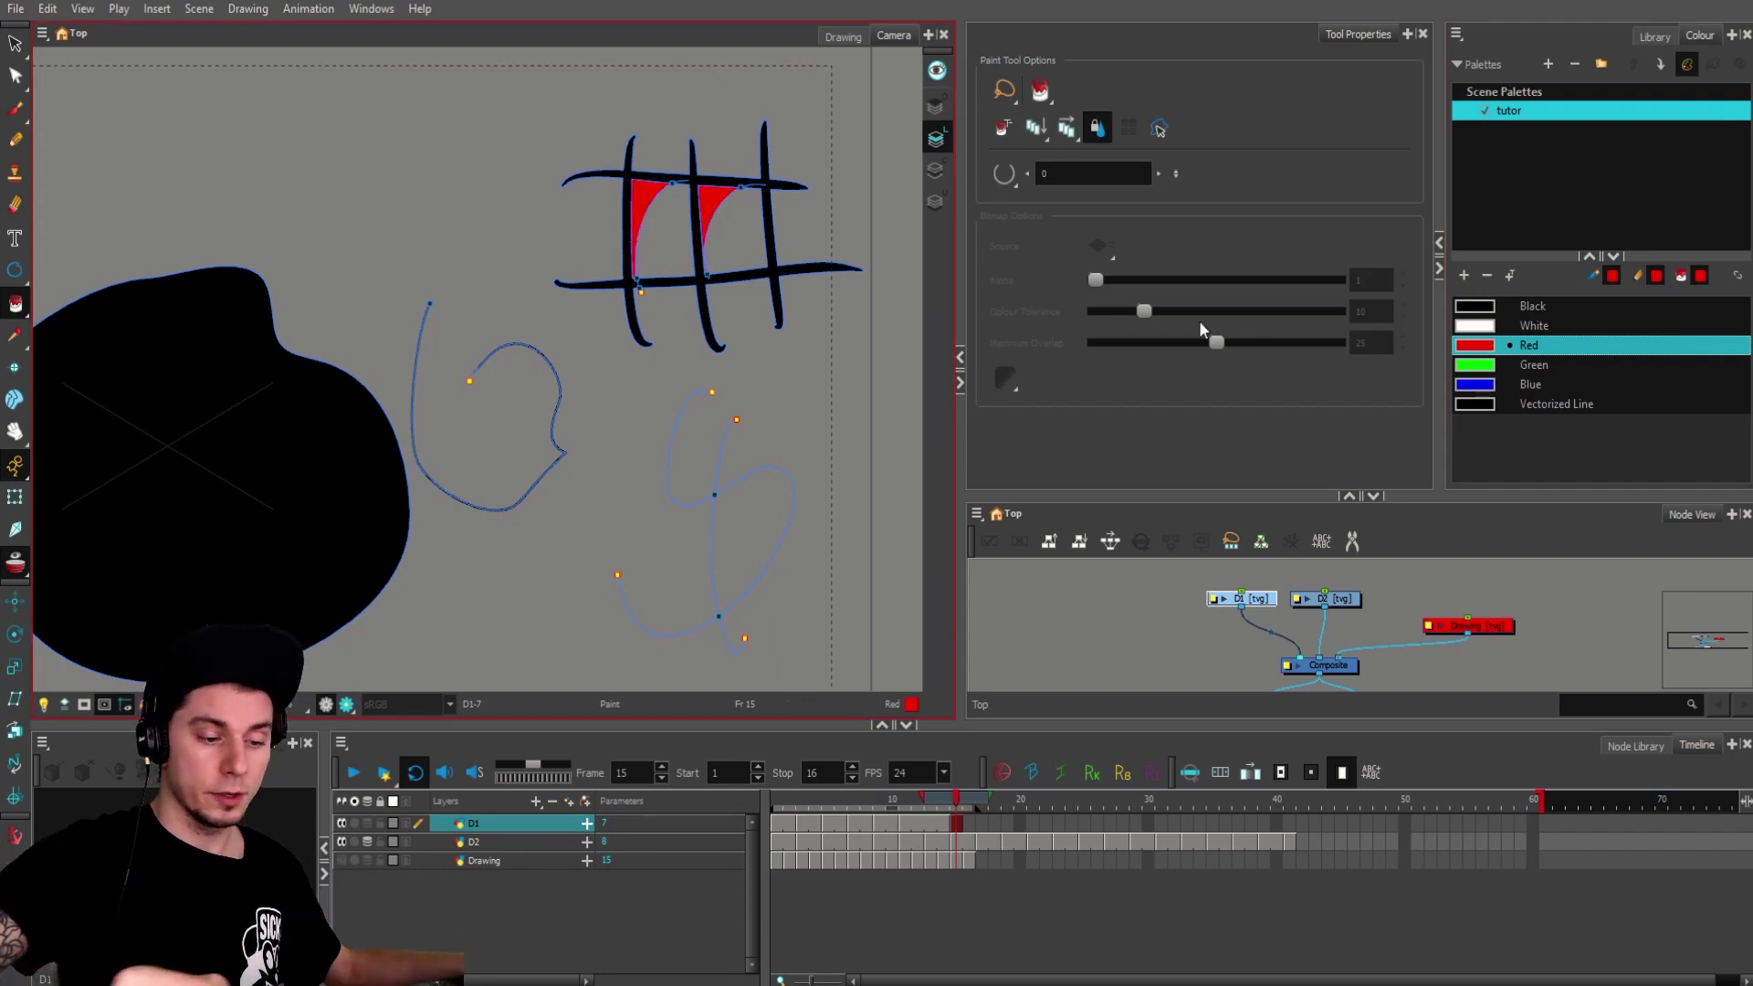
key(alt+s)
scroll(818, 415, down, 2)
scroll(806, 427, up, 2)
scroll(821, 418, down, 2)
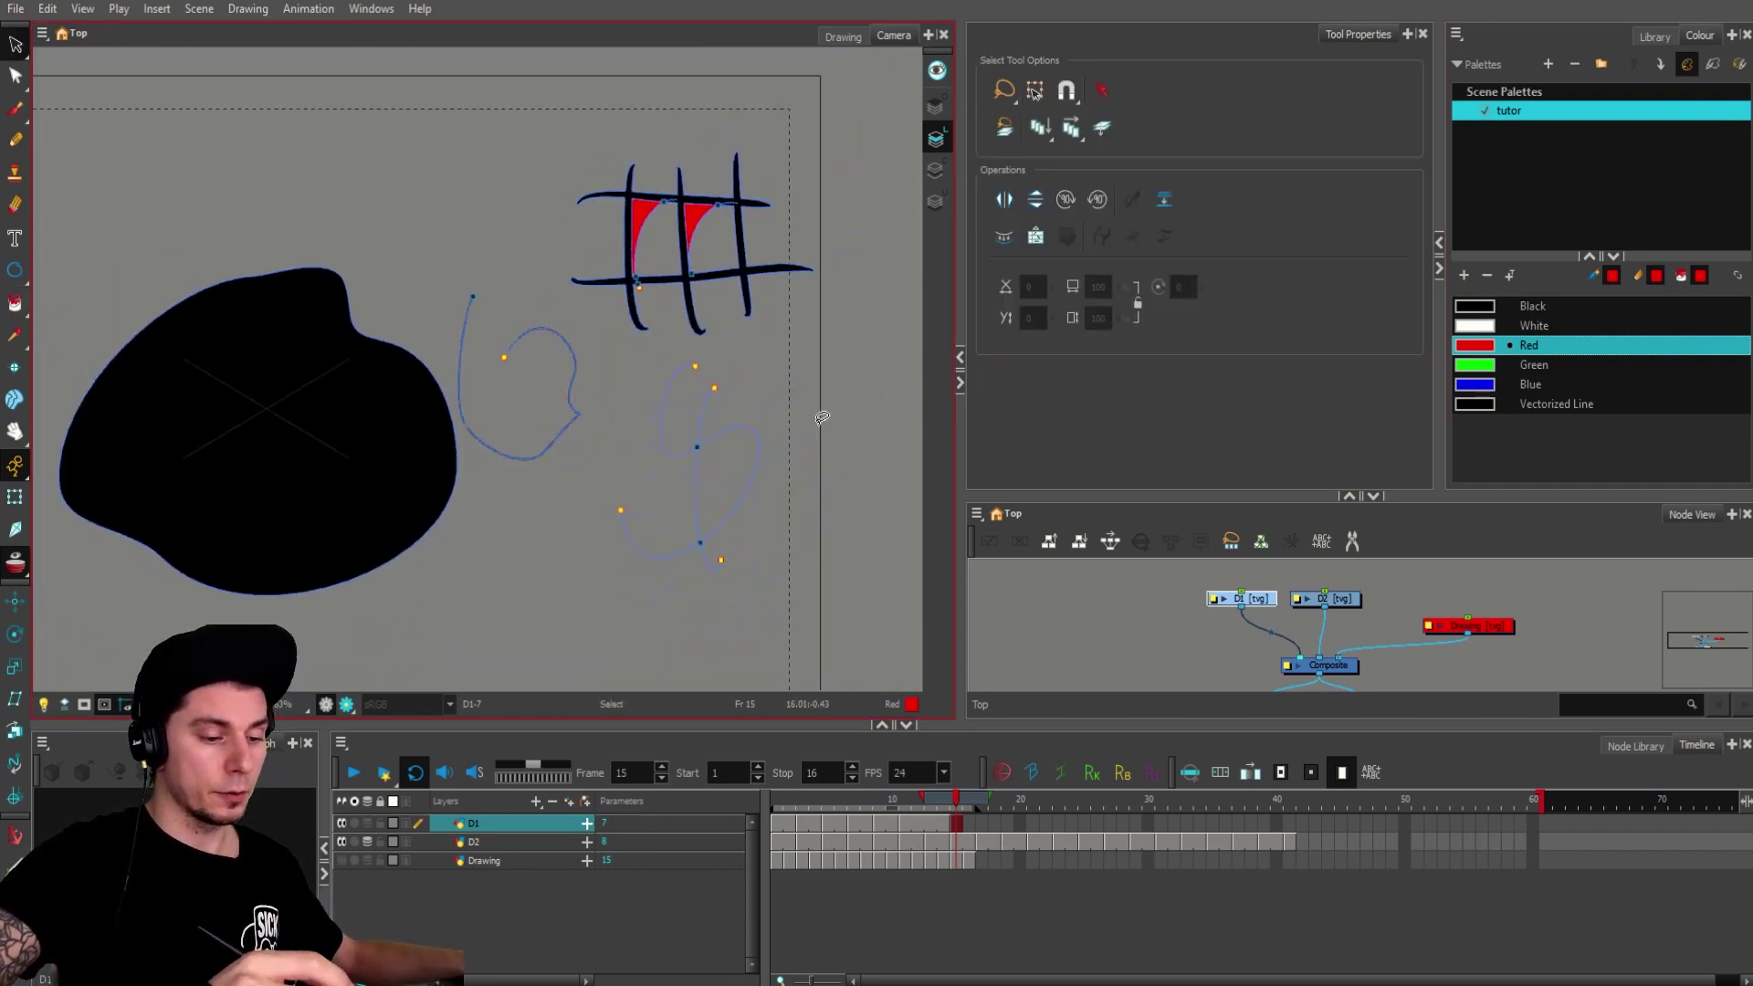
Step: Lasso all the artwork on the current drawing with the Select tool and delete it
scroll(804, 425, down, 2)
mouse_move(791, 399)
mouse_down()
mouse_move(517, 164)
mouse_move(775, 535)
mouse_move(430, 252)
mouse_move(792, 477)
mouse_up()
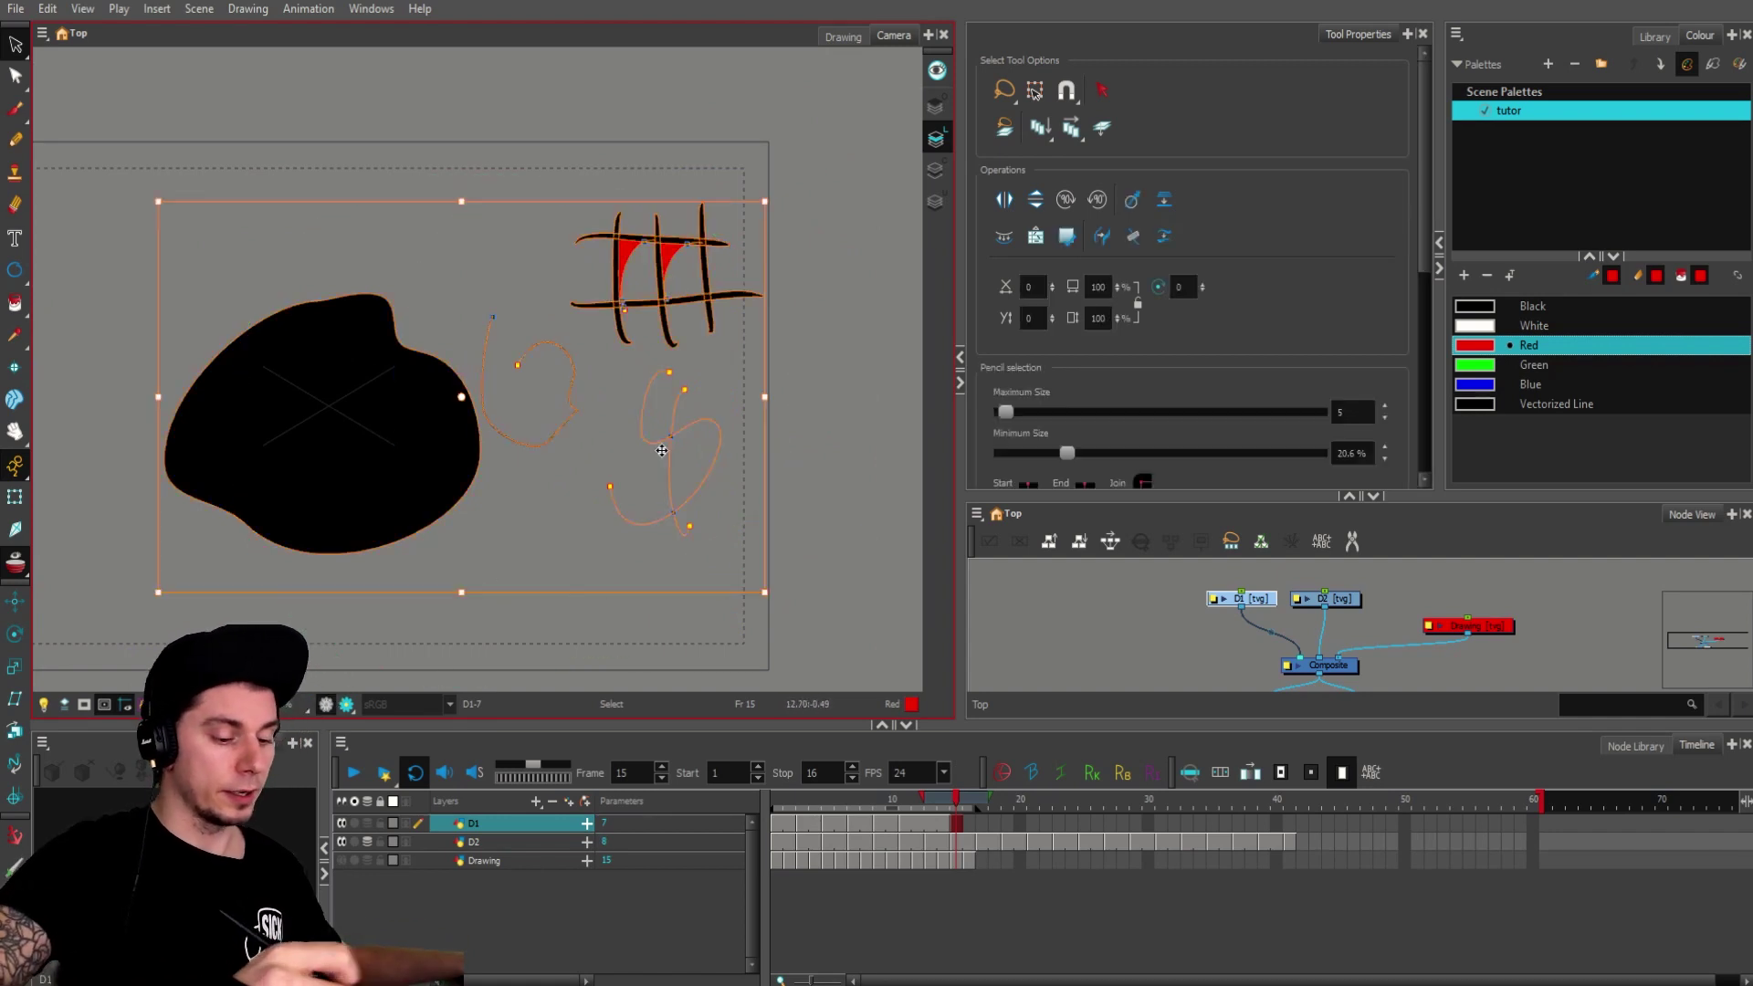
key(Delete)
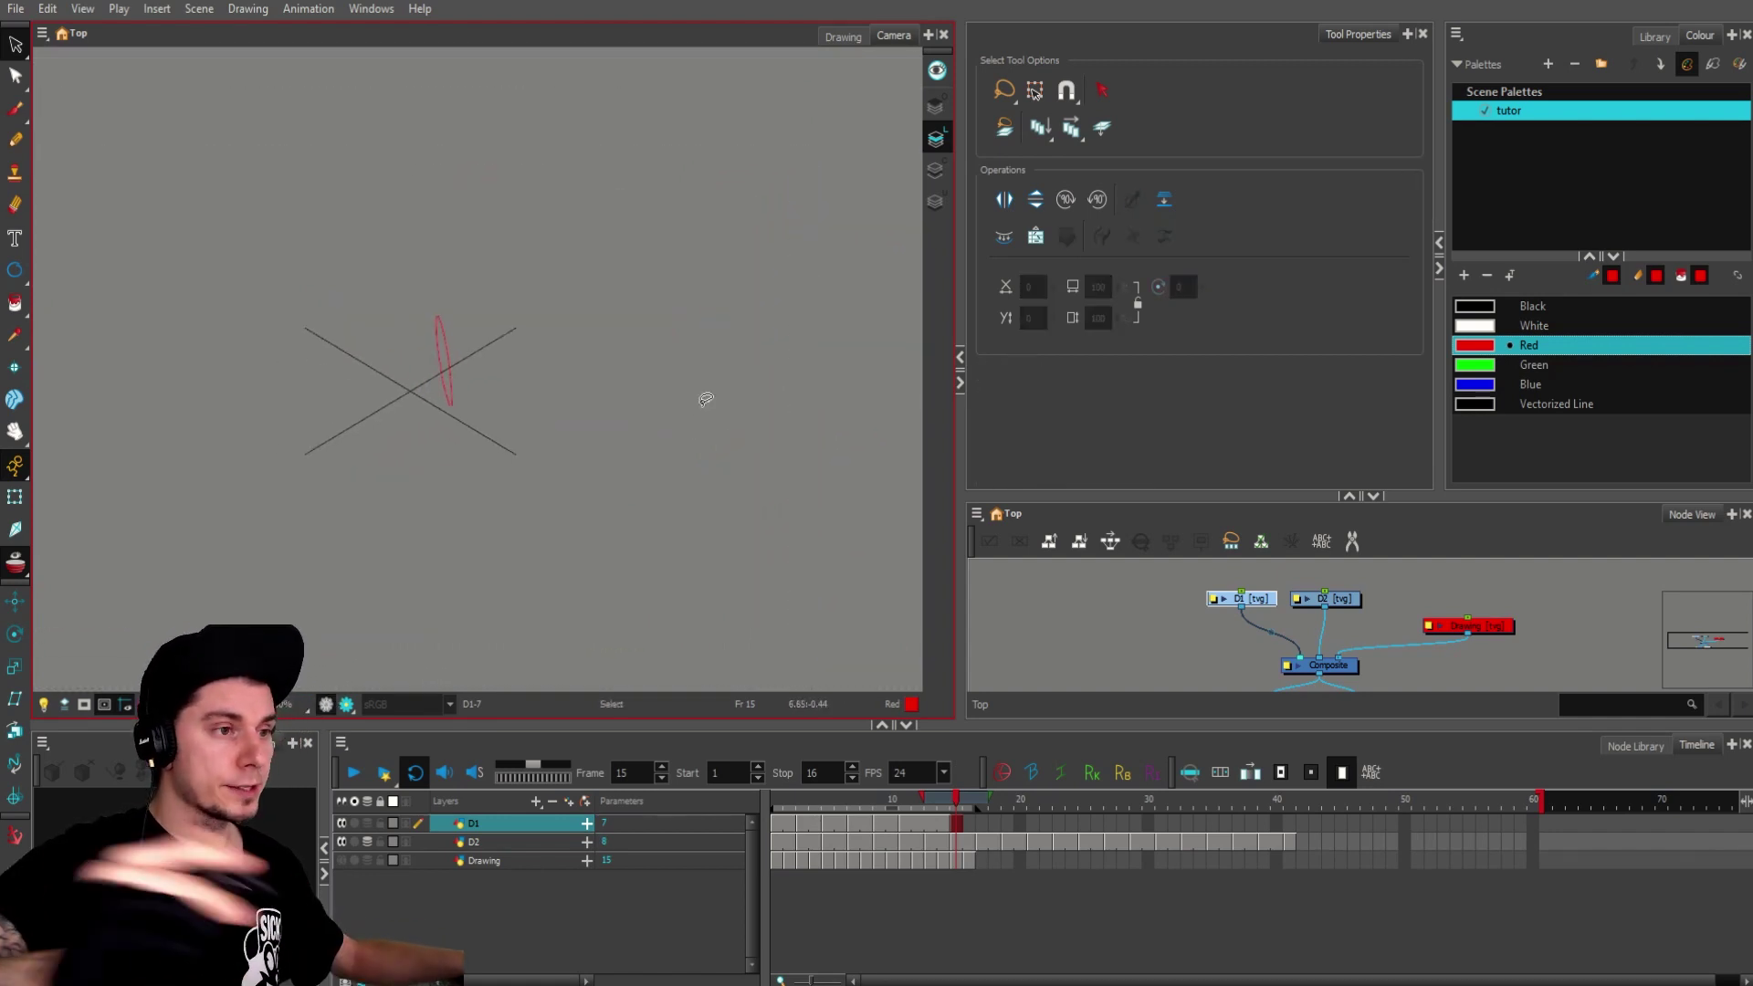
scroll(642, 273, down, 1)
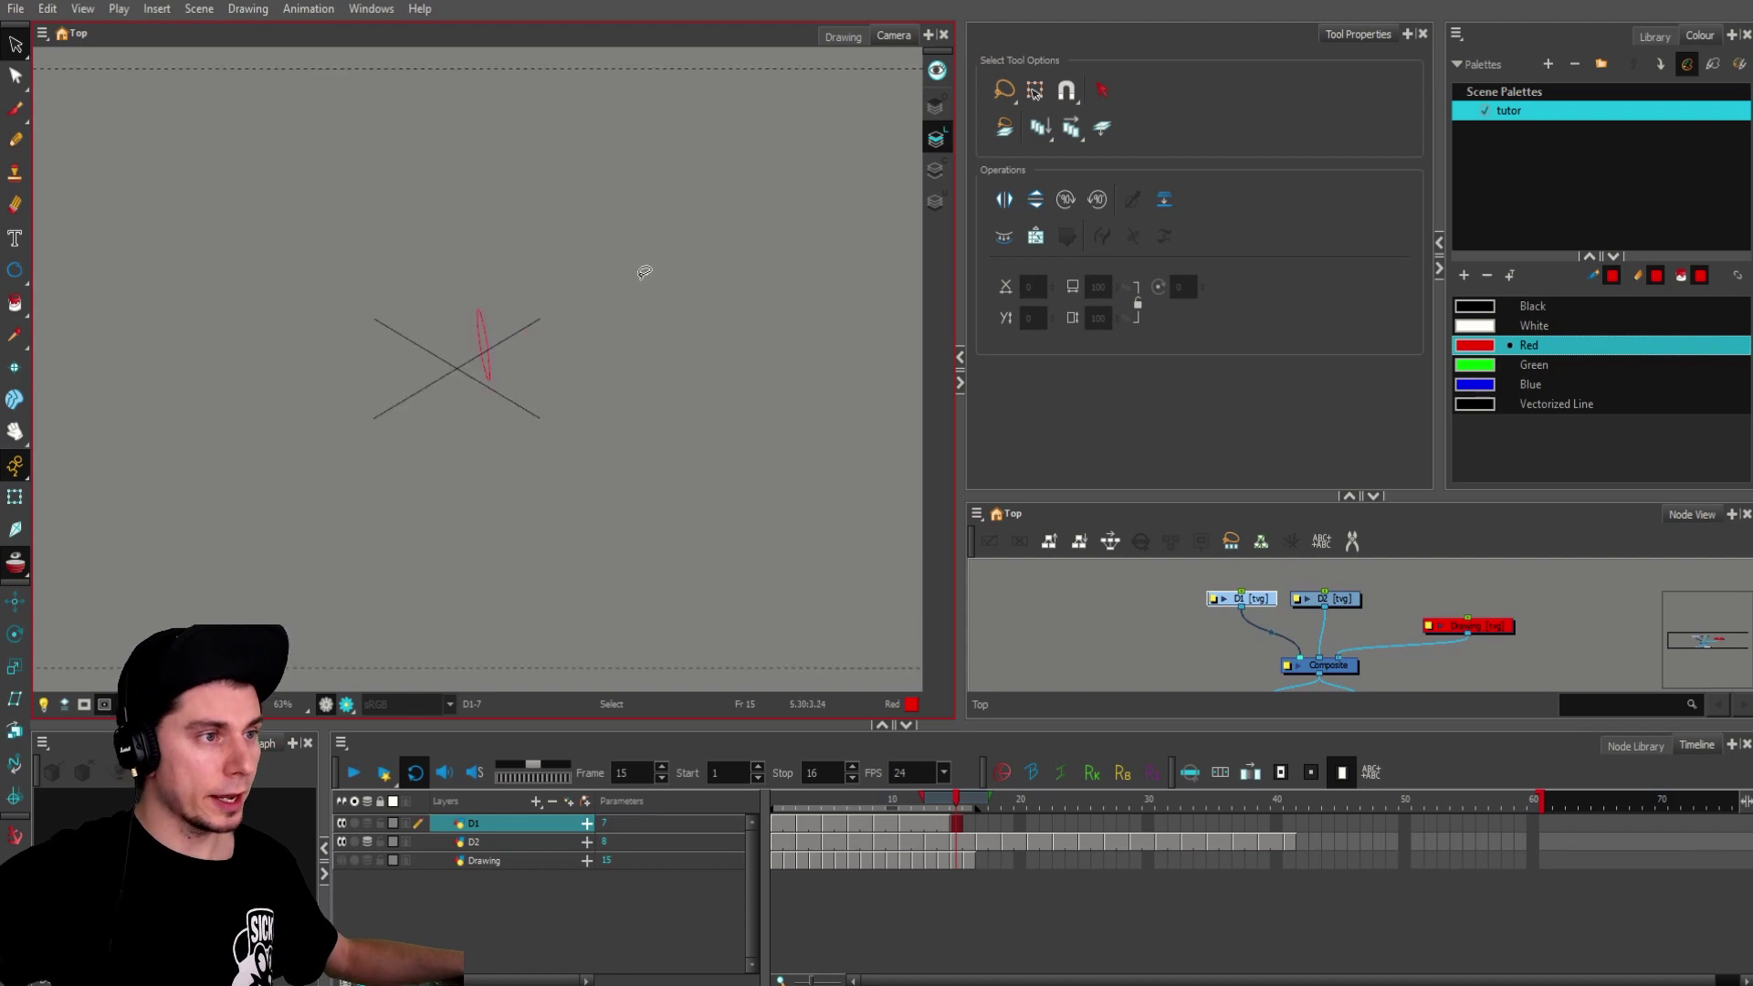
Step: Brush a Red patch just beside the centre cross and two Black patches in a row next to it
key(alt+b)
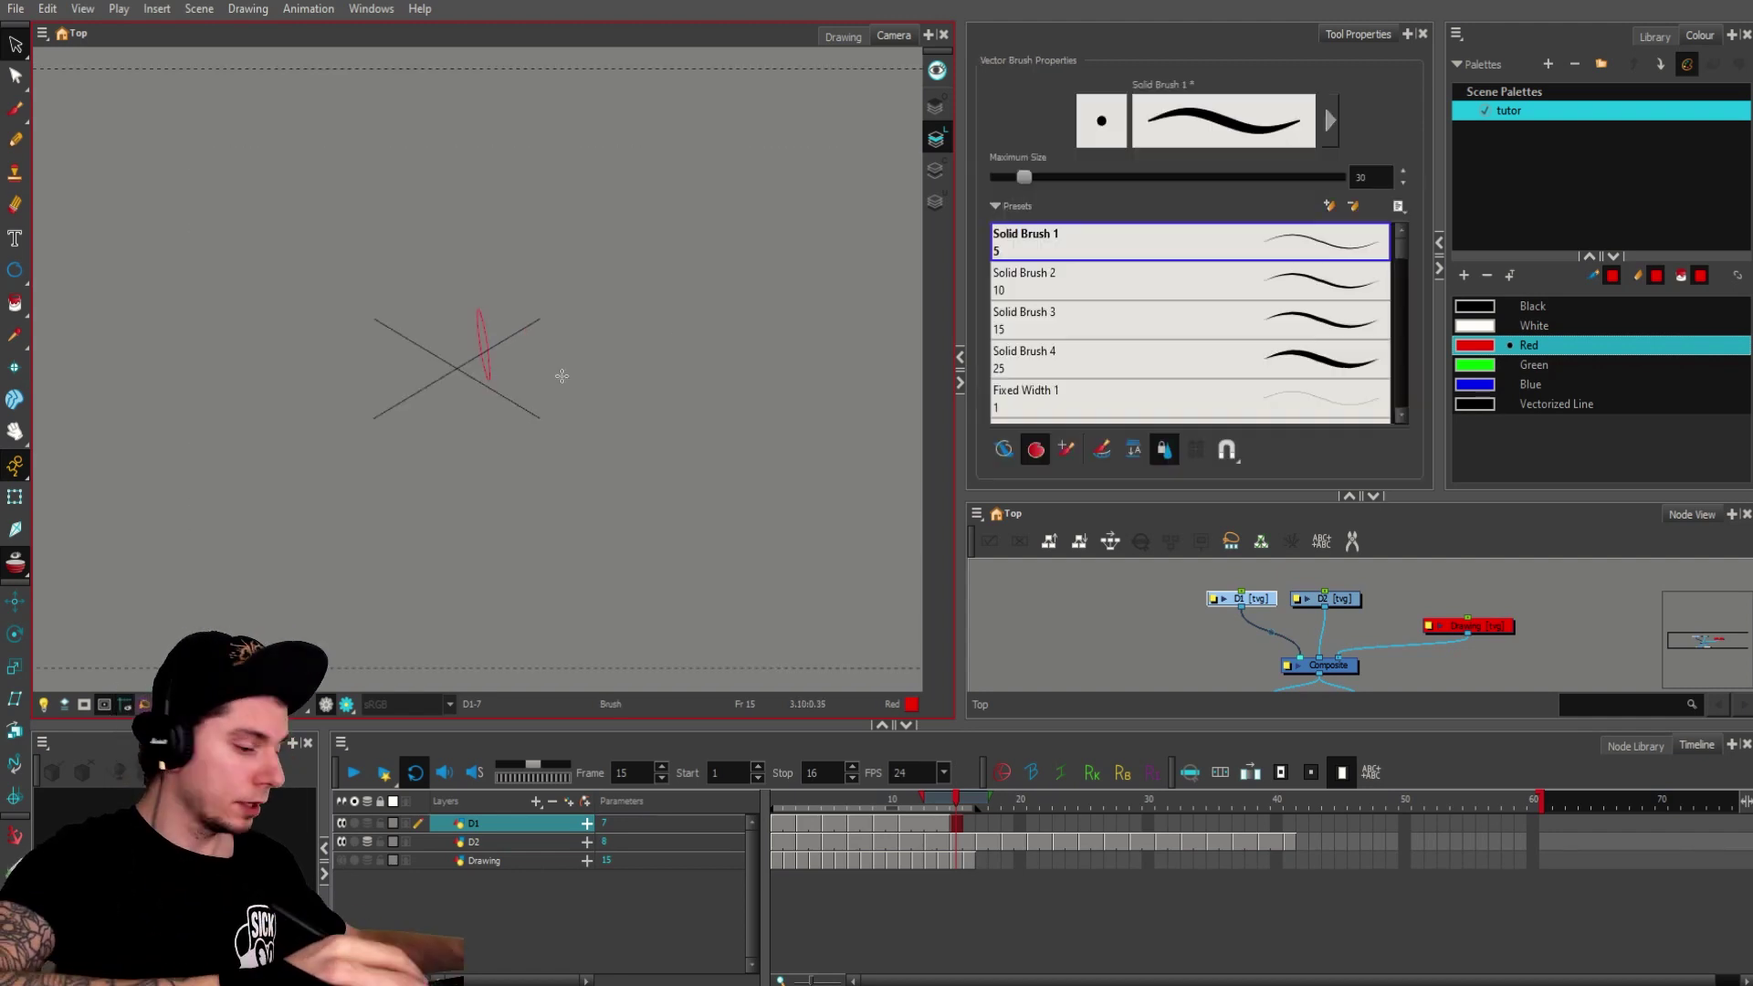
mouse_move(557, 336)
mouse_down()
mouse_move(556, 401)
mouse_move(578, 365)
mouse_move(591, 408)
mouse_up()
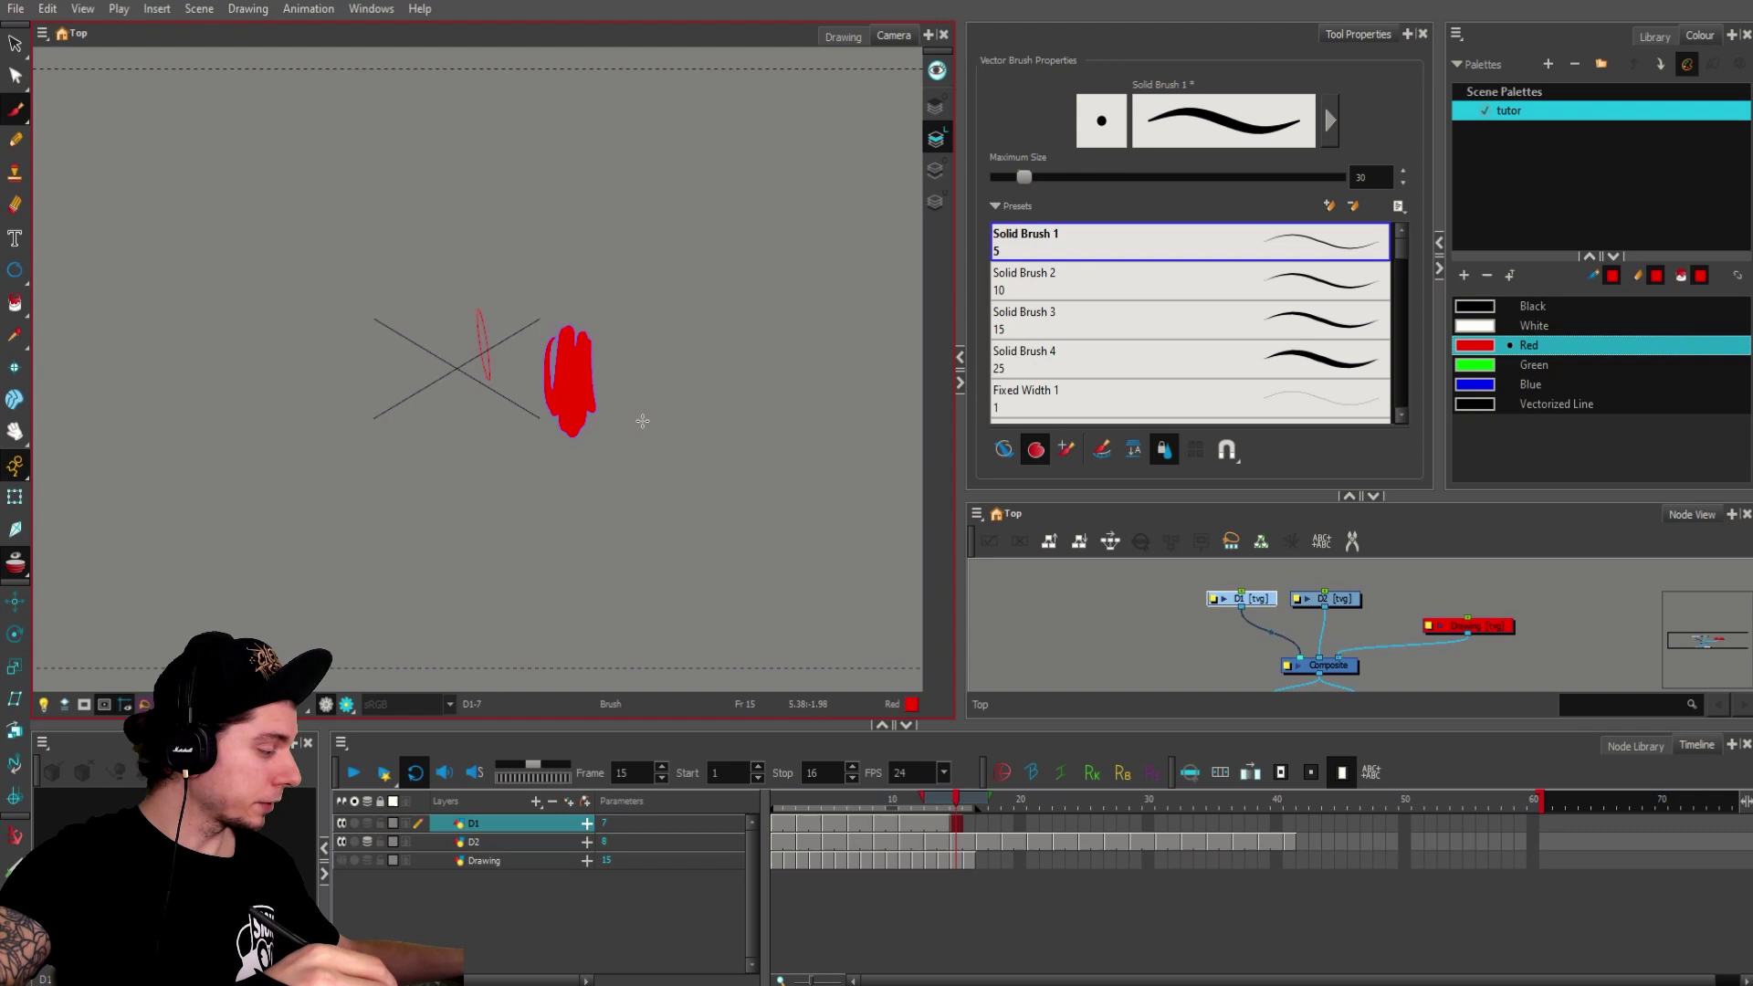
click(16, 337)
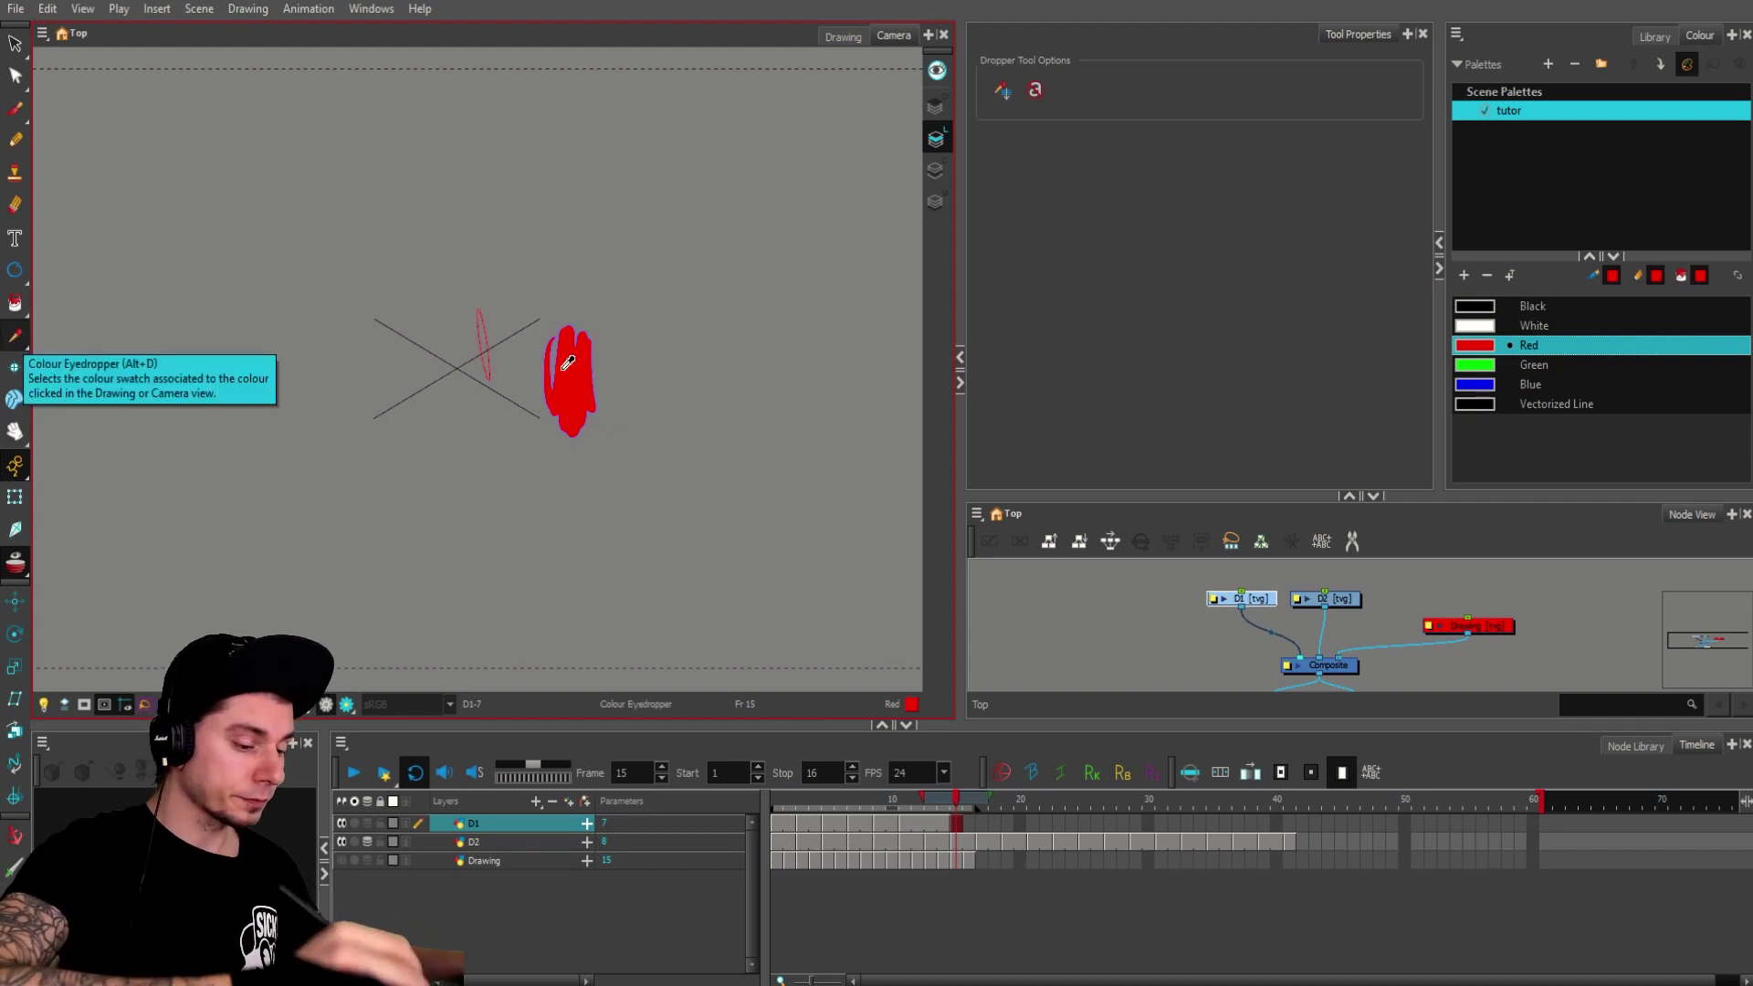
click(1474, 306)
key(alt+b)
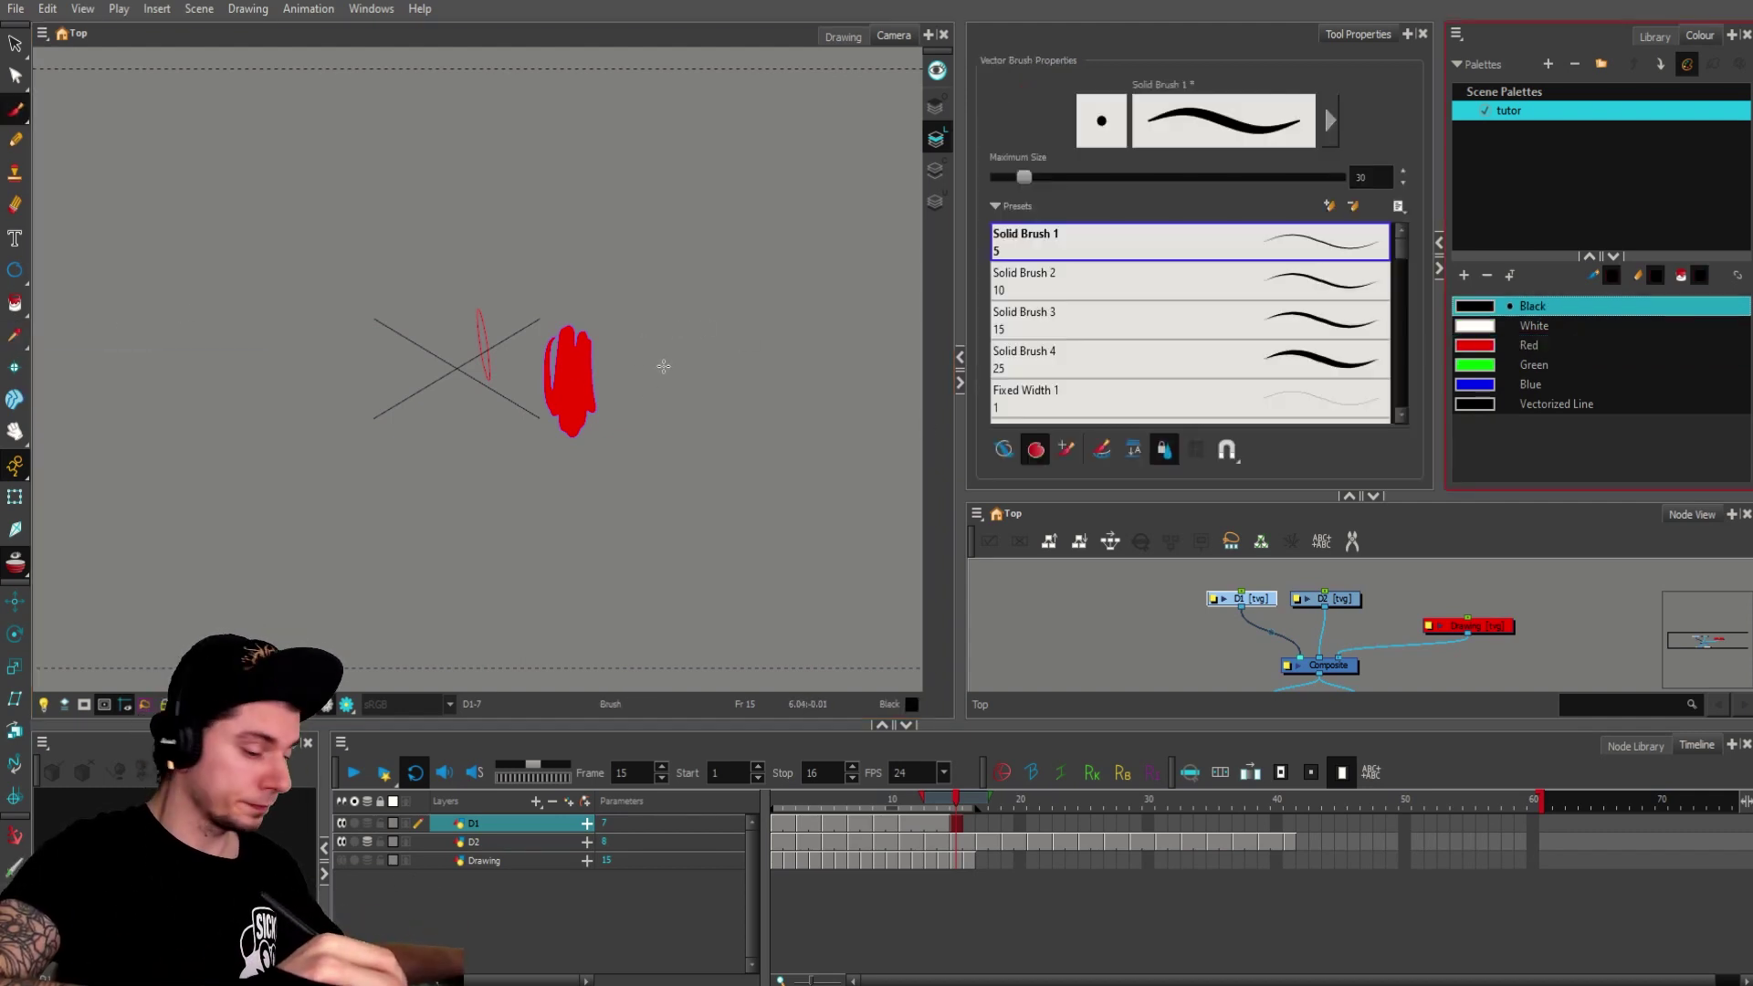
mouse_move(656, 325)
mouse_down()
mouse_move(650, 409)
mouse_move(676, 347)
mouse_move(651, 364)
mouse_move(760, 363)
mouse_up()
key(alt+i)
key(alt+b)
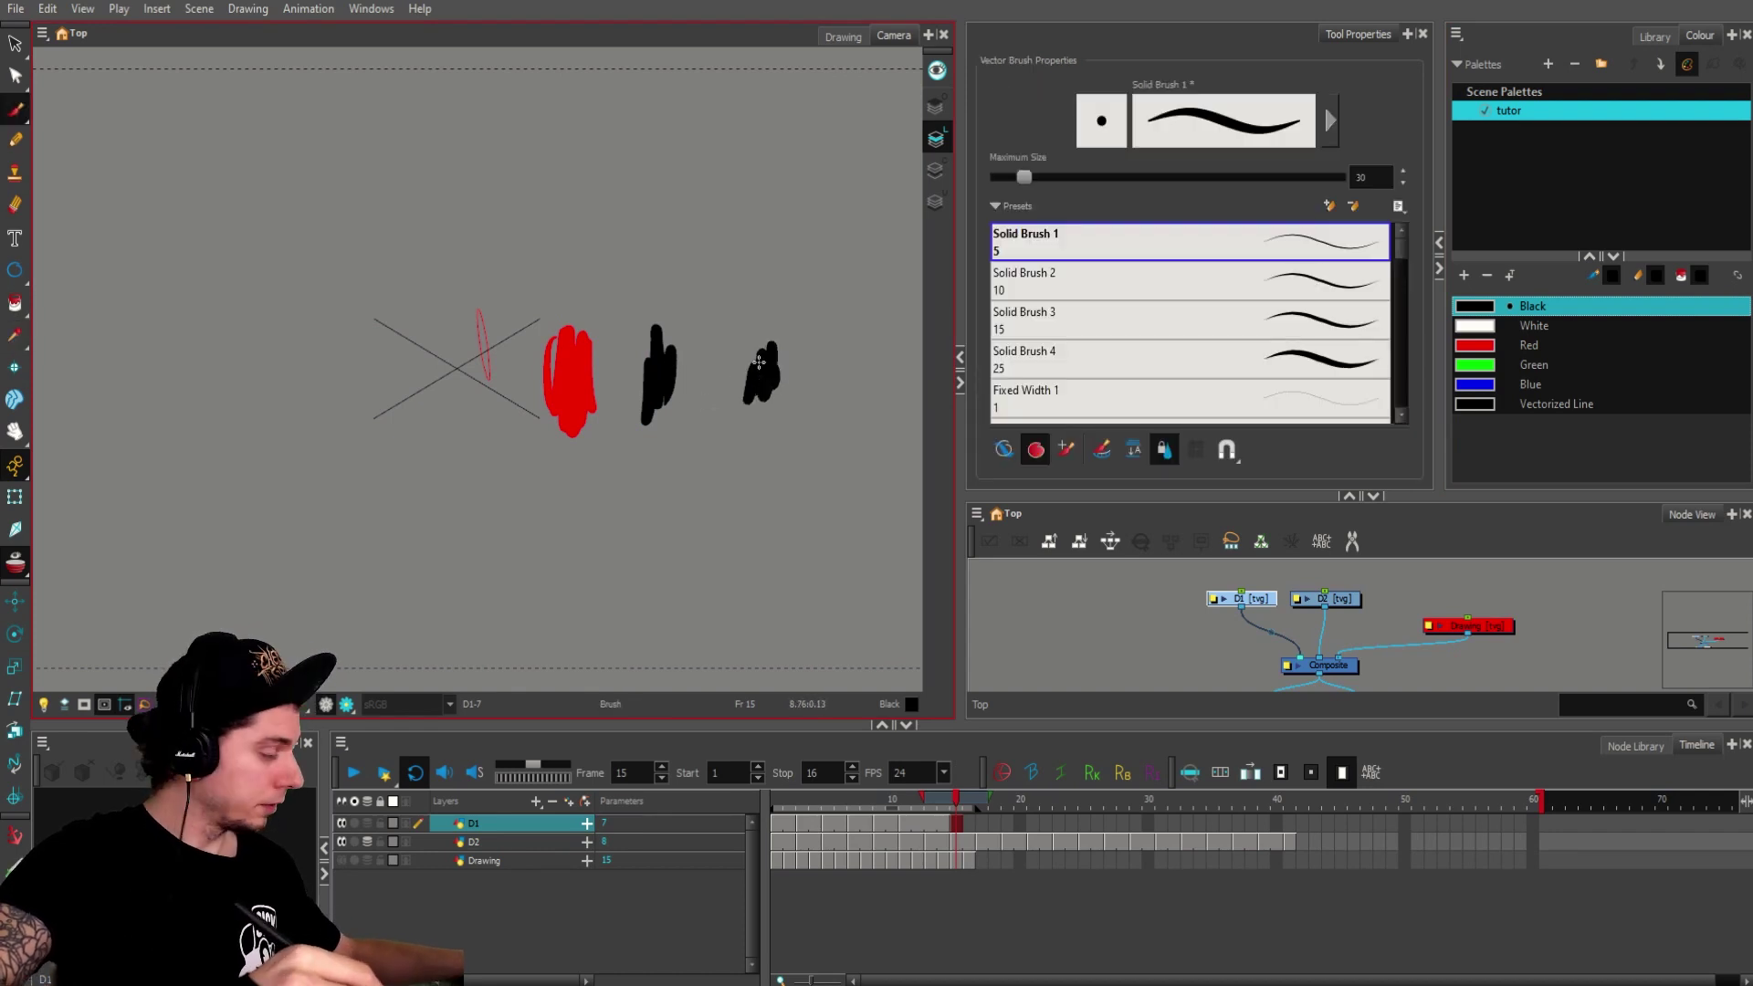
Step: Sample Red from the red patch with the Colour Eyedropper and brush another red patch above the outer black one
key(alt+i)
click(582, 356)
key(alt+b)
mouse_move(738, 274)
mouse_down()
mouse_move(770, 290)
mouse_move(778, 274)
mouse_up()
Step: Choose Green from the tutor palette and brush a green patch above the first black patch
key(alt+i)
click(1493, 365)
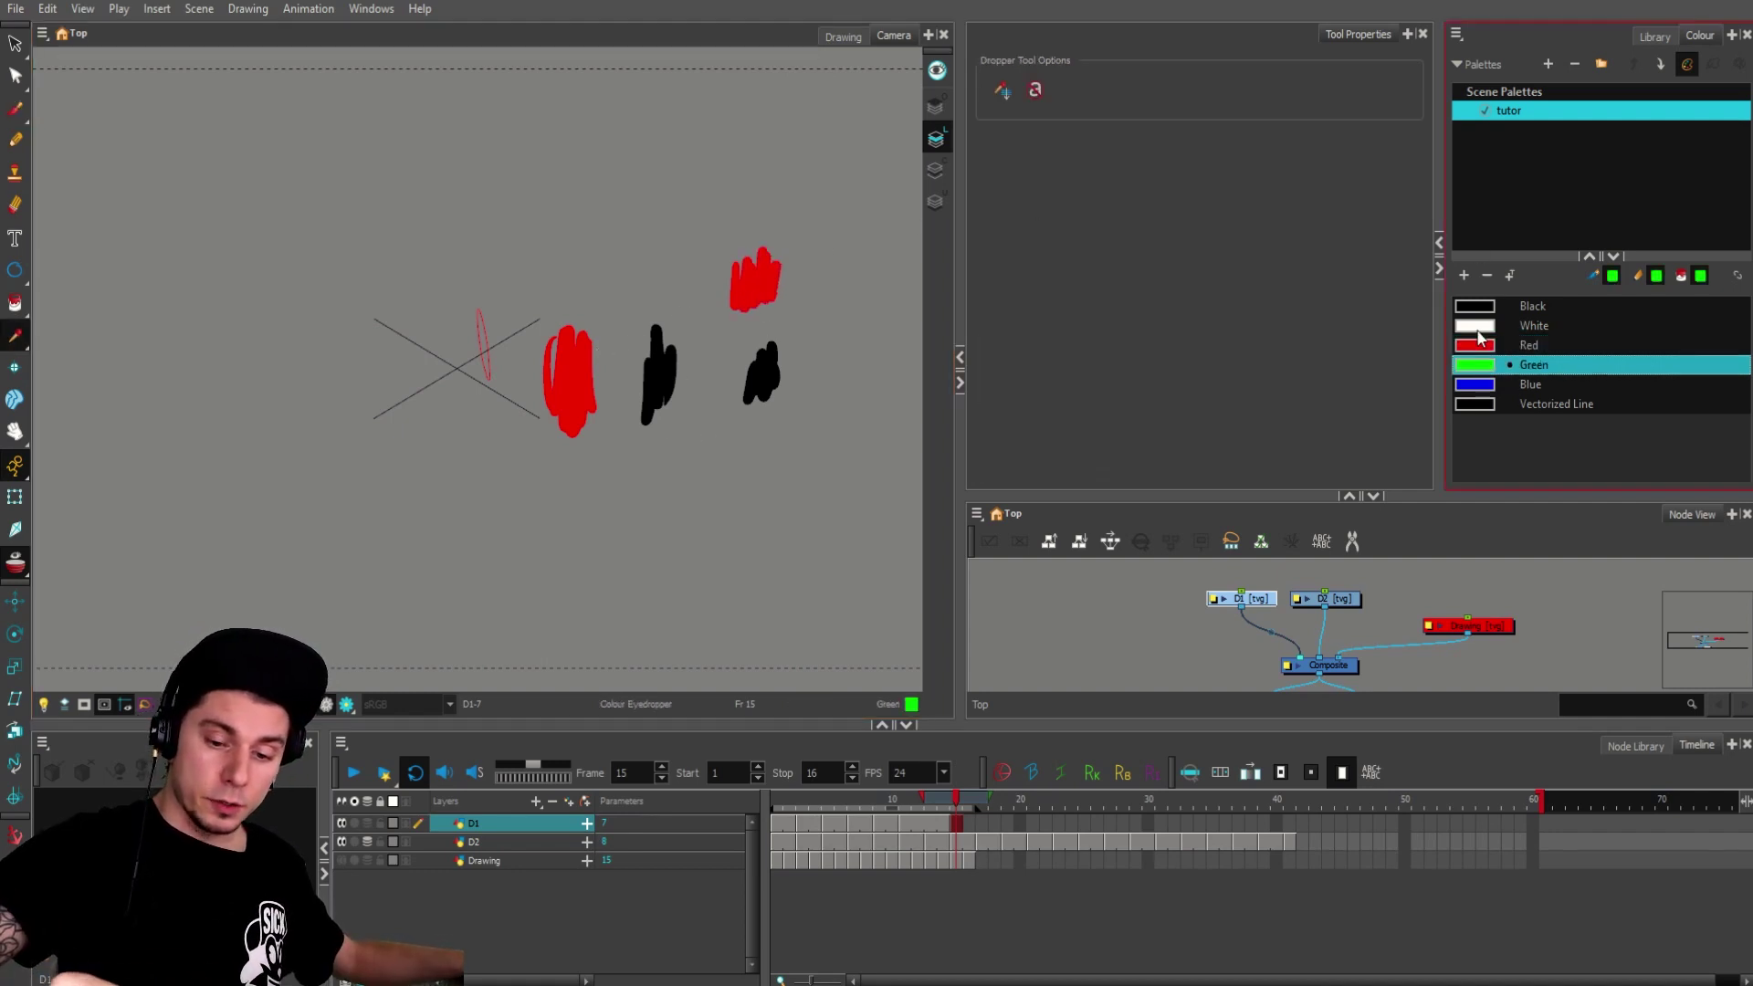
key(alt+i)
mouse_move(638, 221)
mouse_down()
mouse_move(640, 277)
mouse_move(656, 229)
mouse_move(644, 267)
mouse_up()
key(alt+b)
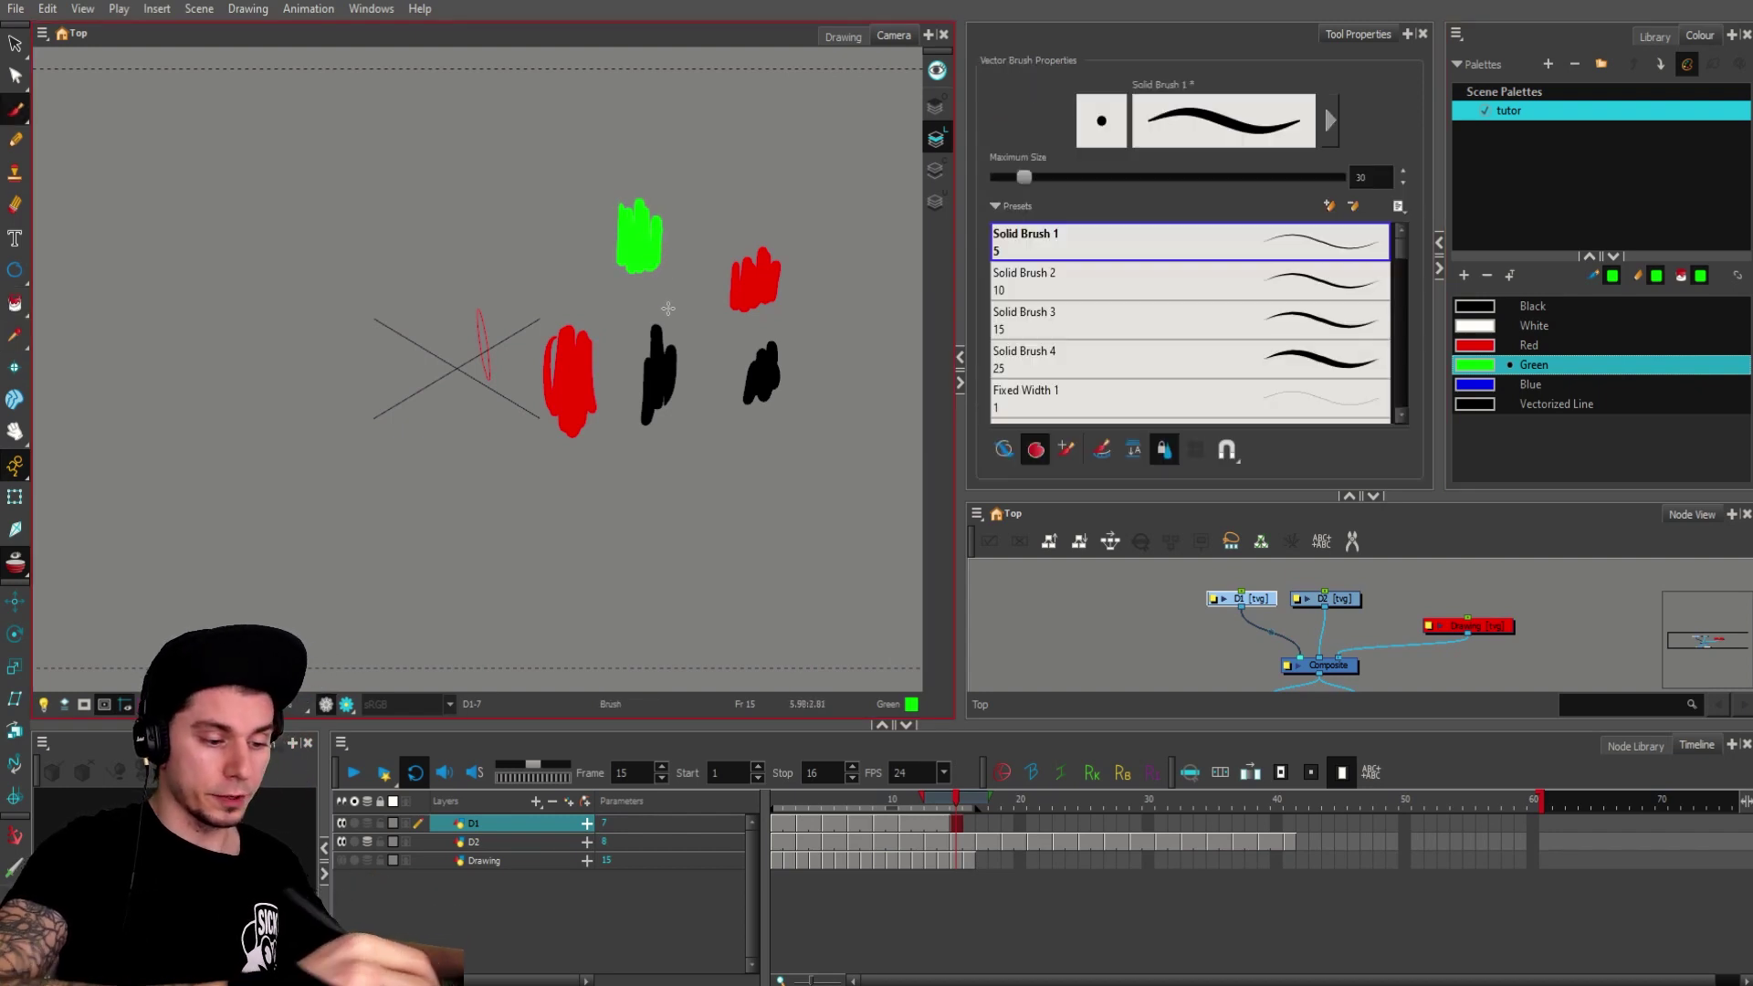
Step: Turn off the brush's automatic filling and draw two unfilled green rings, one above and one below the row of patches
scroll(607, 334, down, 2)
scroll(666, 336, up, 3)
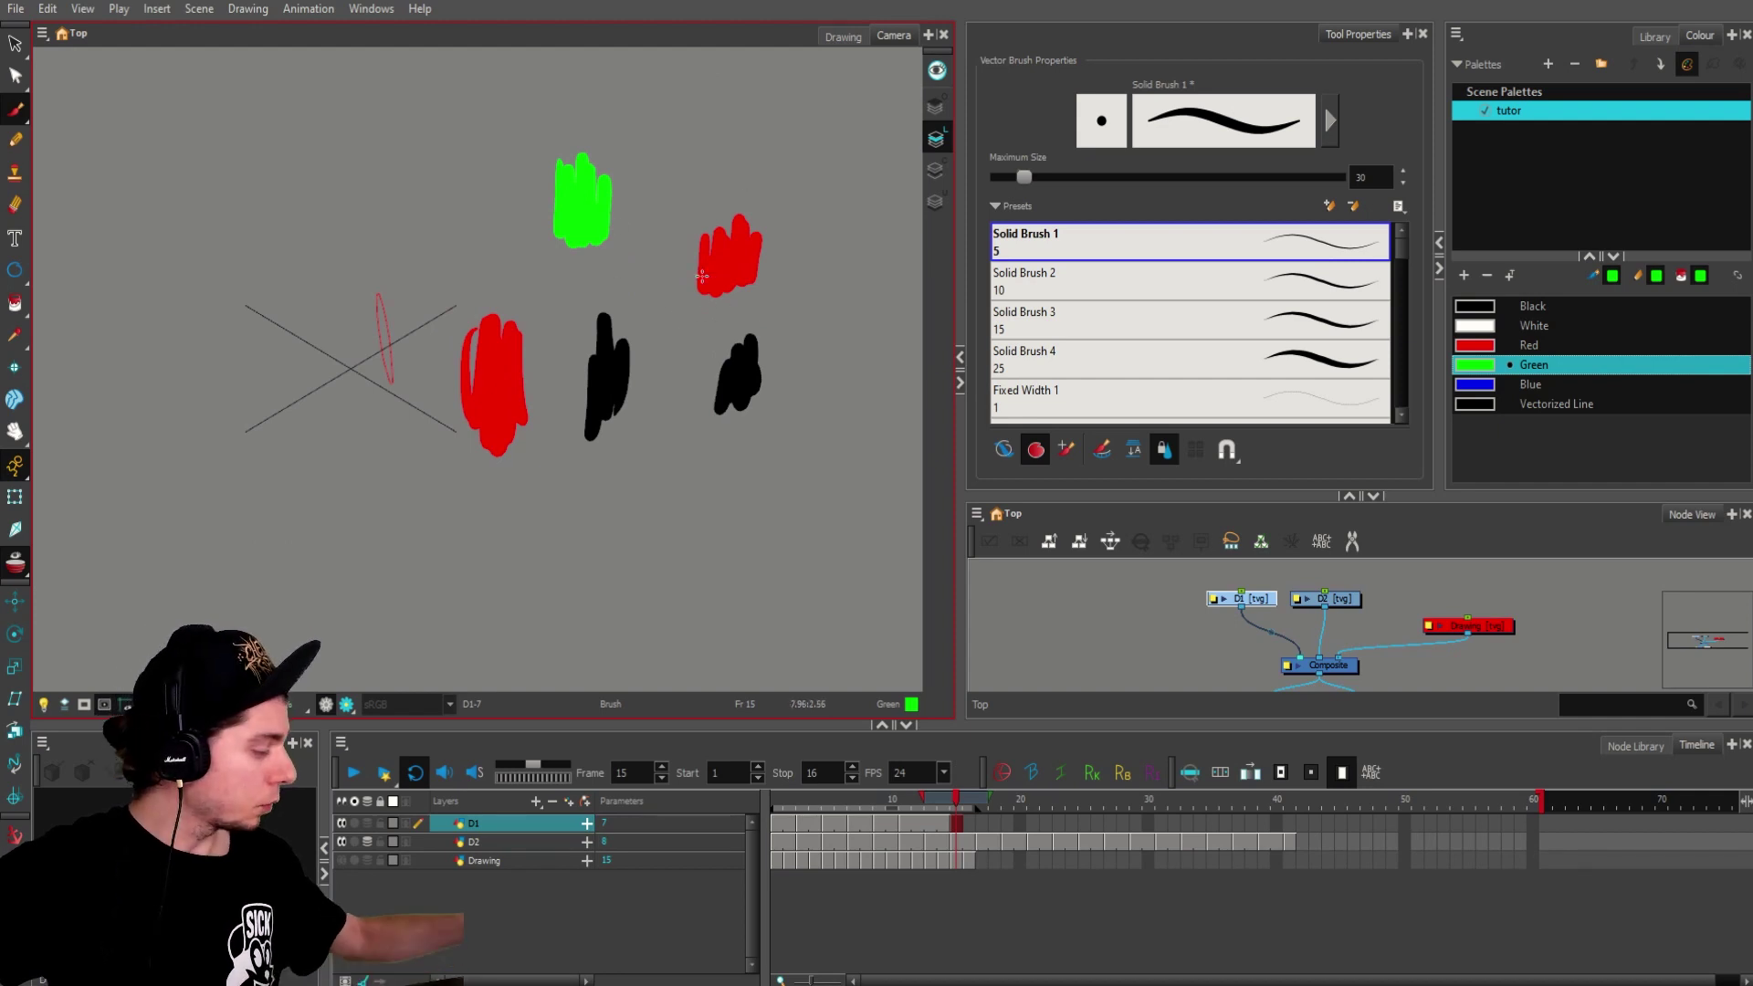
click(14, 302)
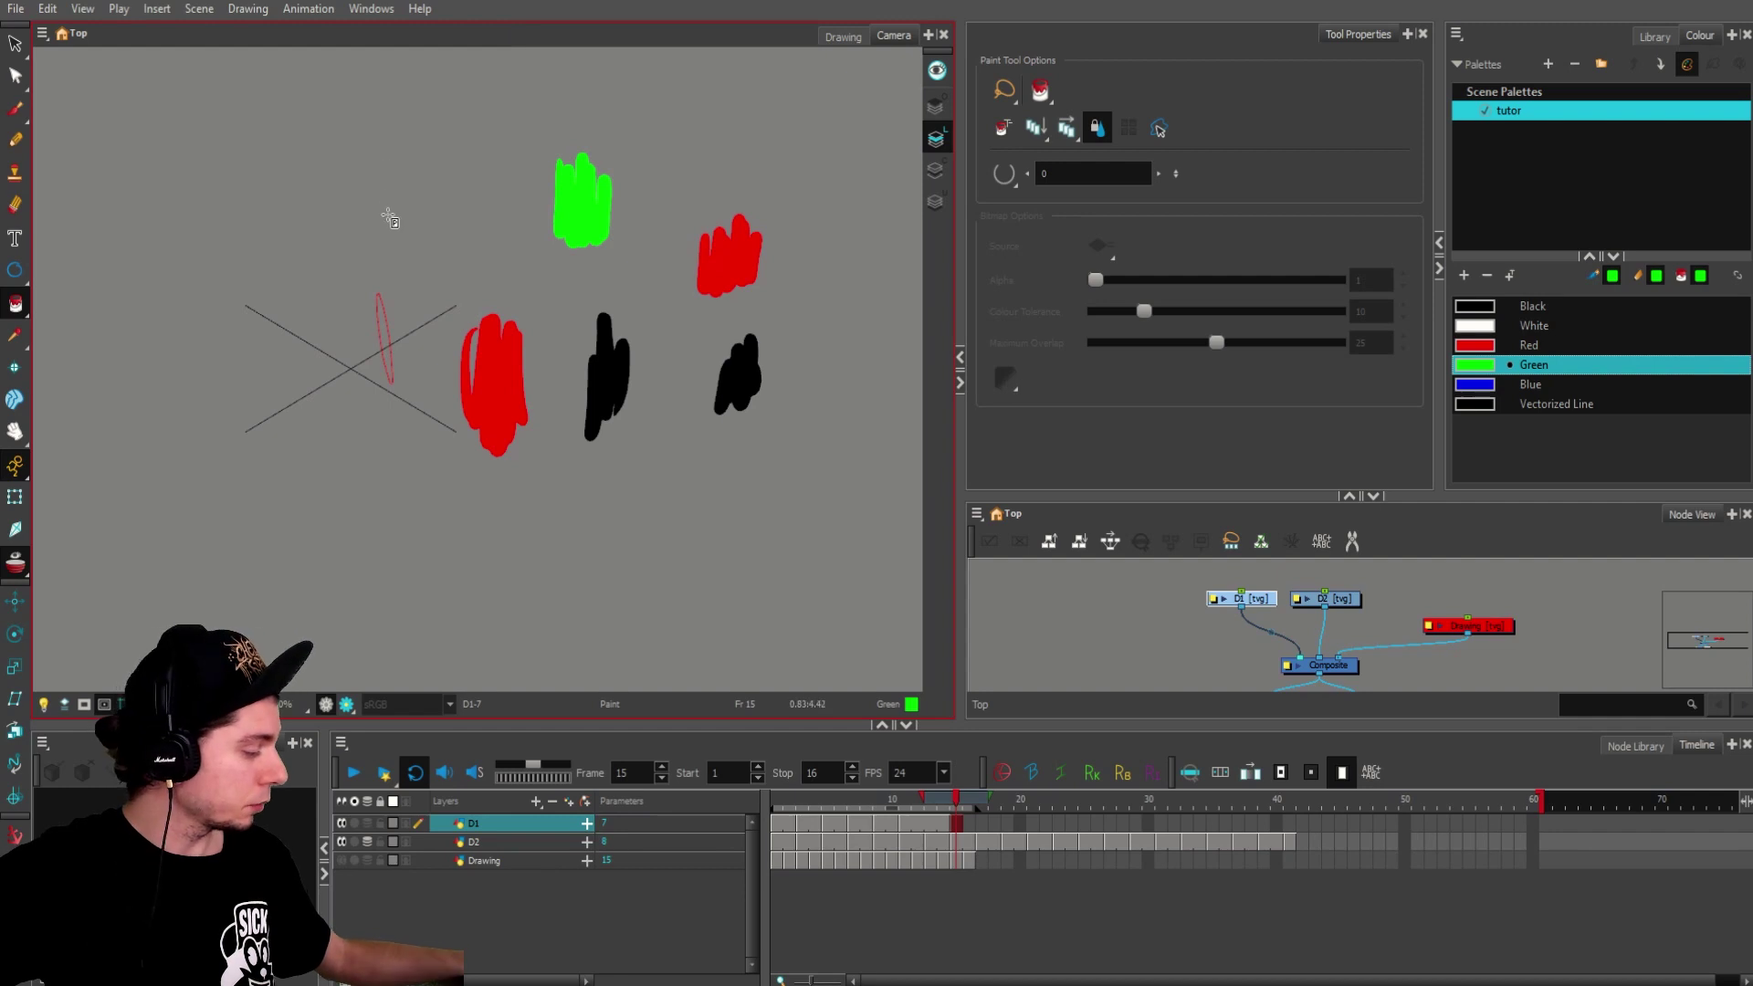
key(alt+b)
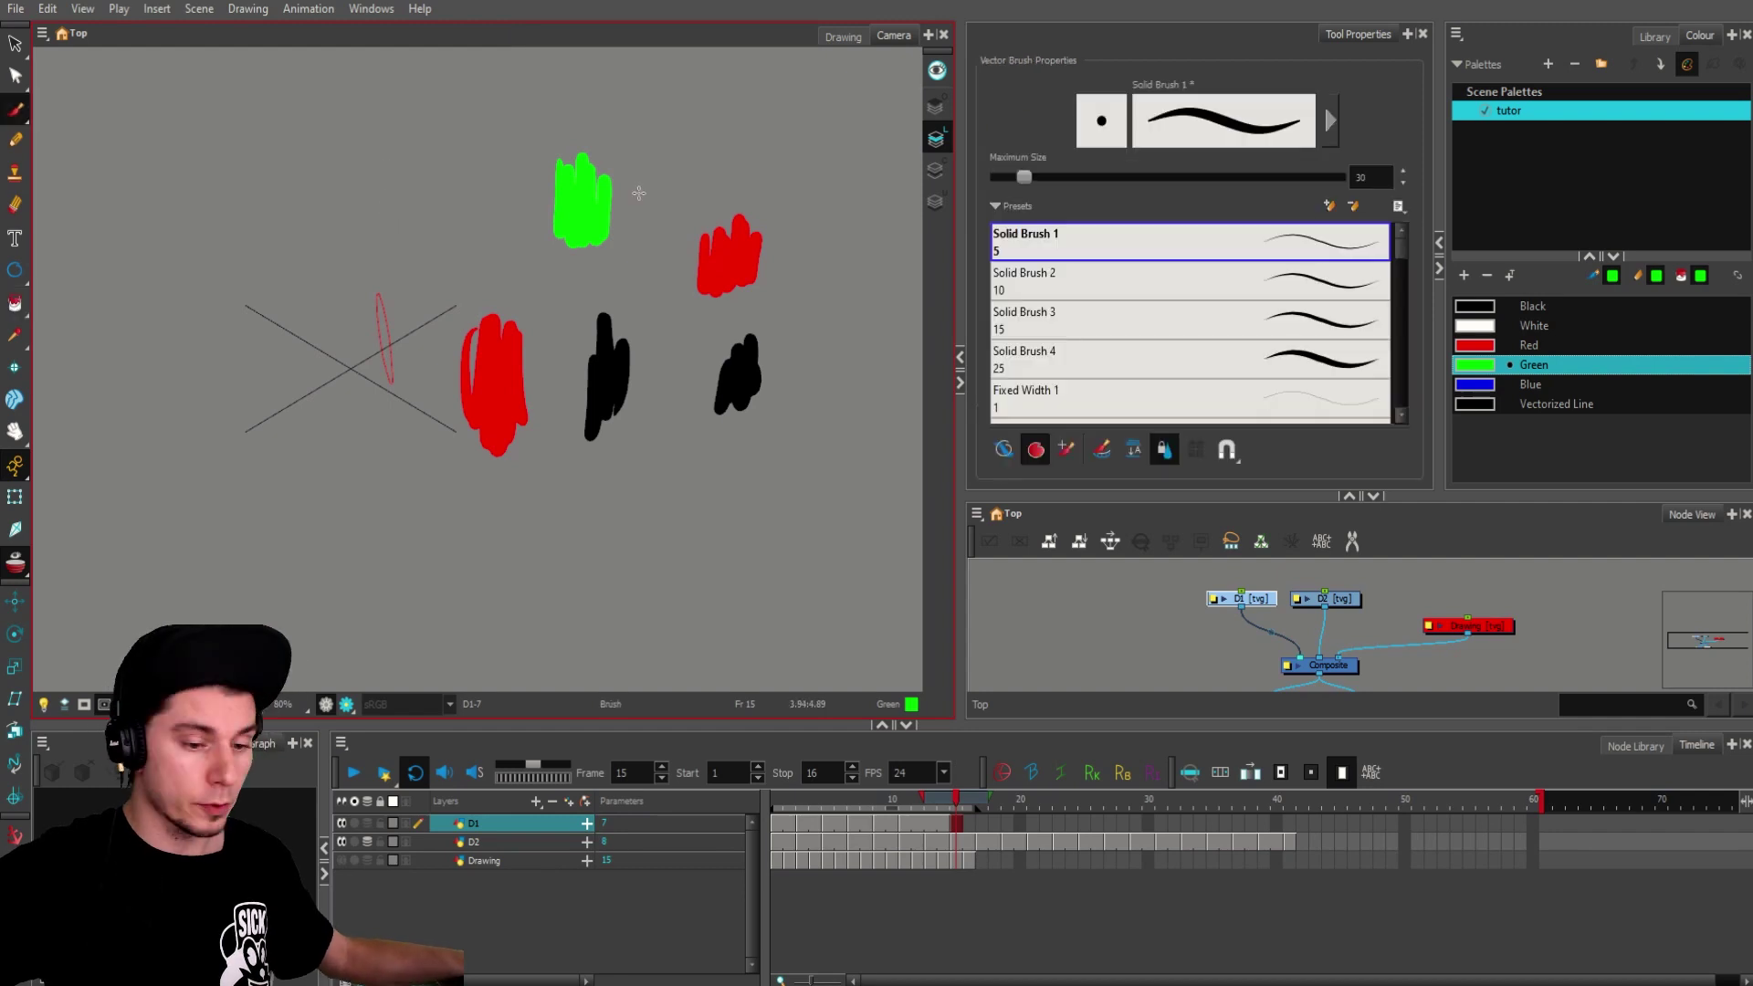
click(1036, 450)
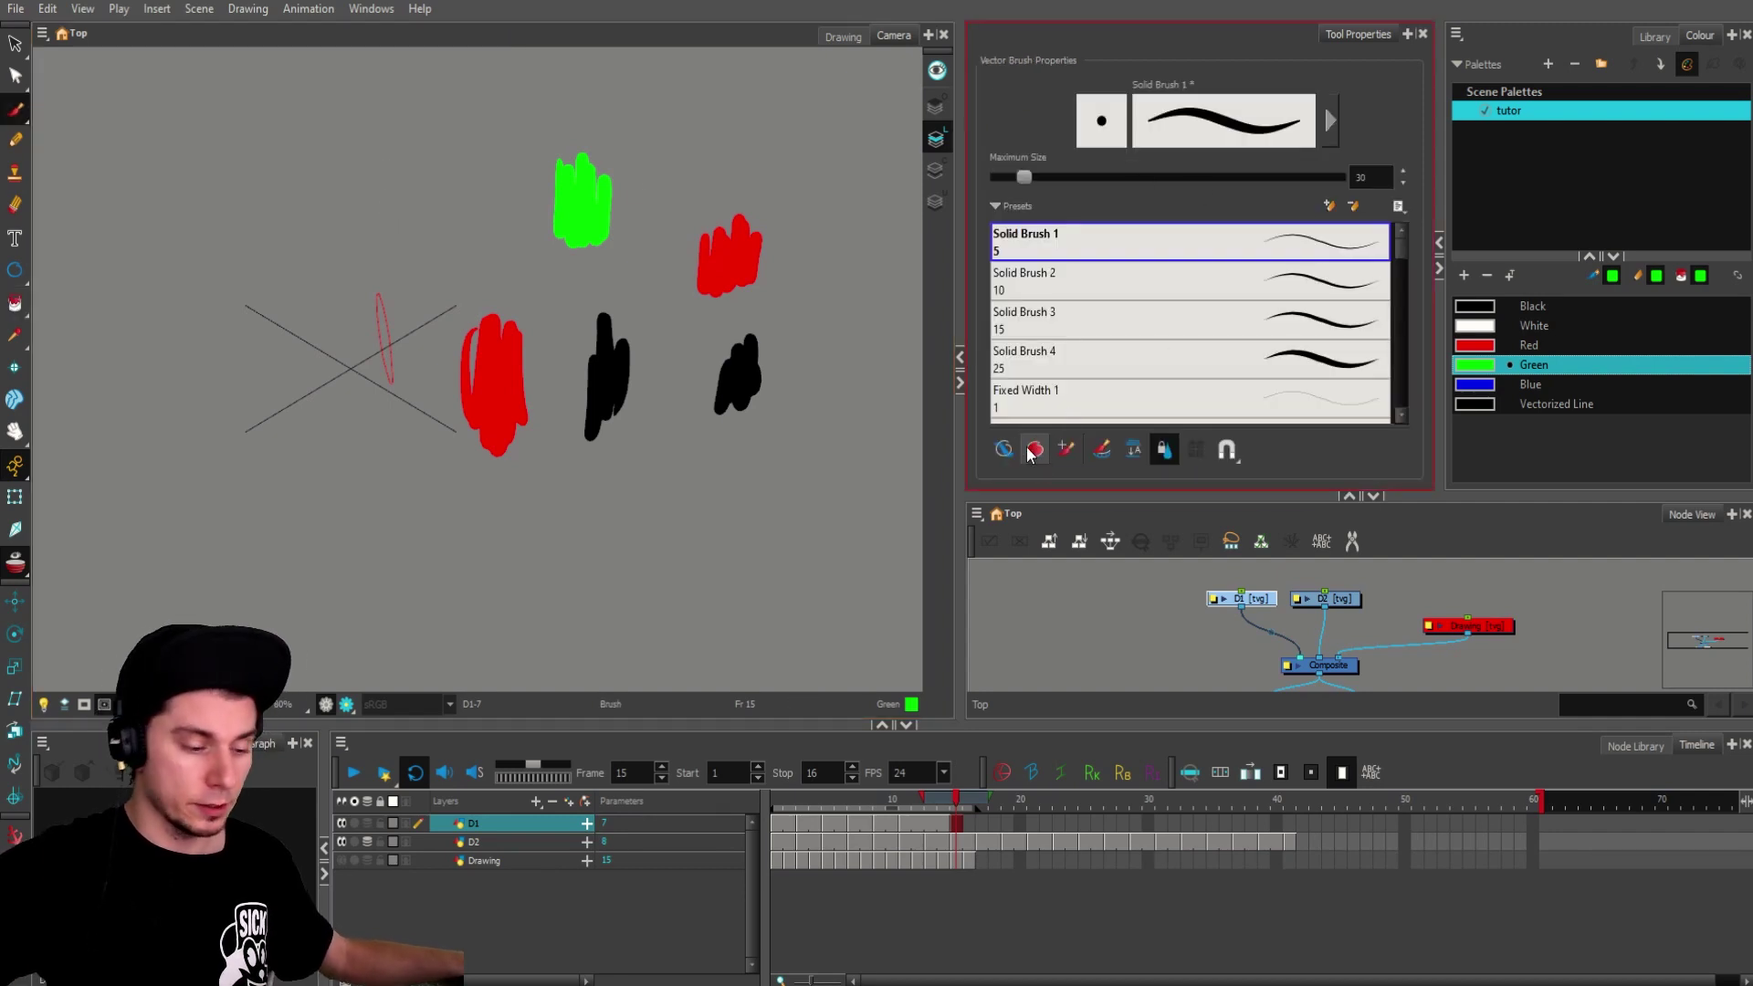
mouse_move(434, 195)
mouse_down()
mouse_move(416, 302)
mouse_move(429, 187)
mouse_up()
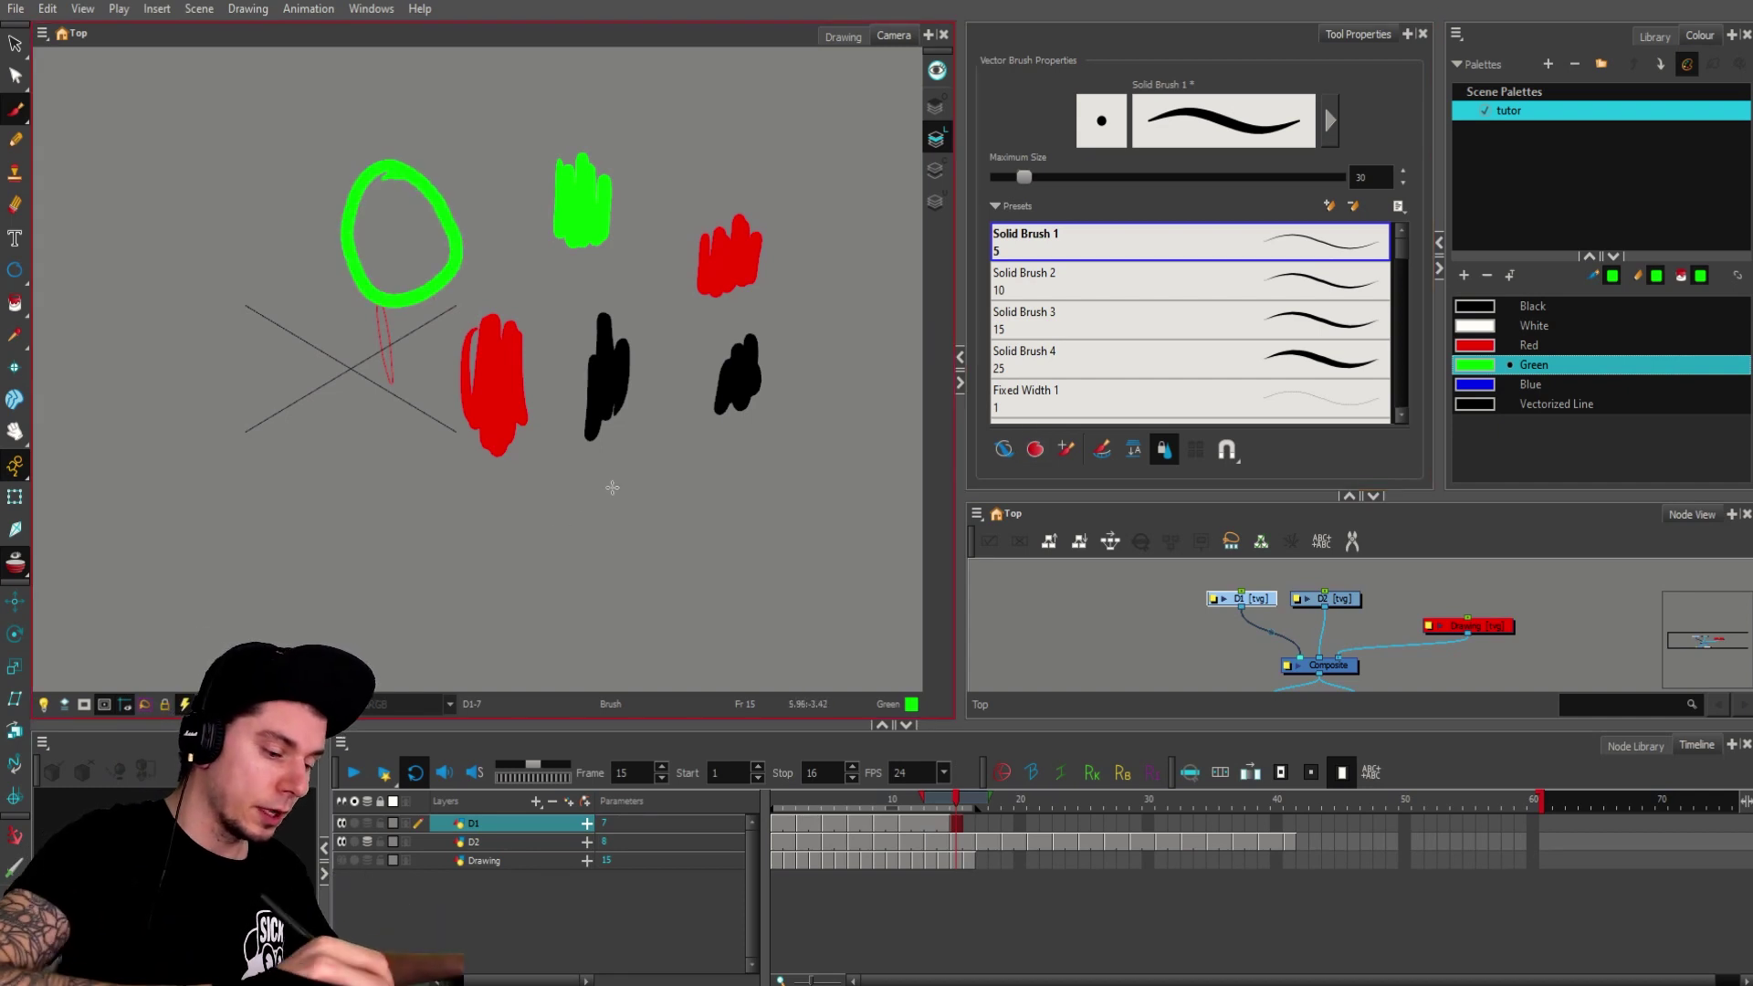
mouse_move(612, 488)
mouse_down()
mouse_move(665, 525)
mouse_move(621, 484)
mouse_up()
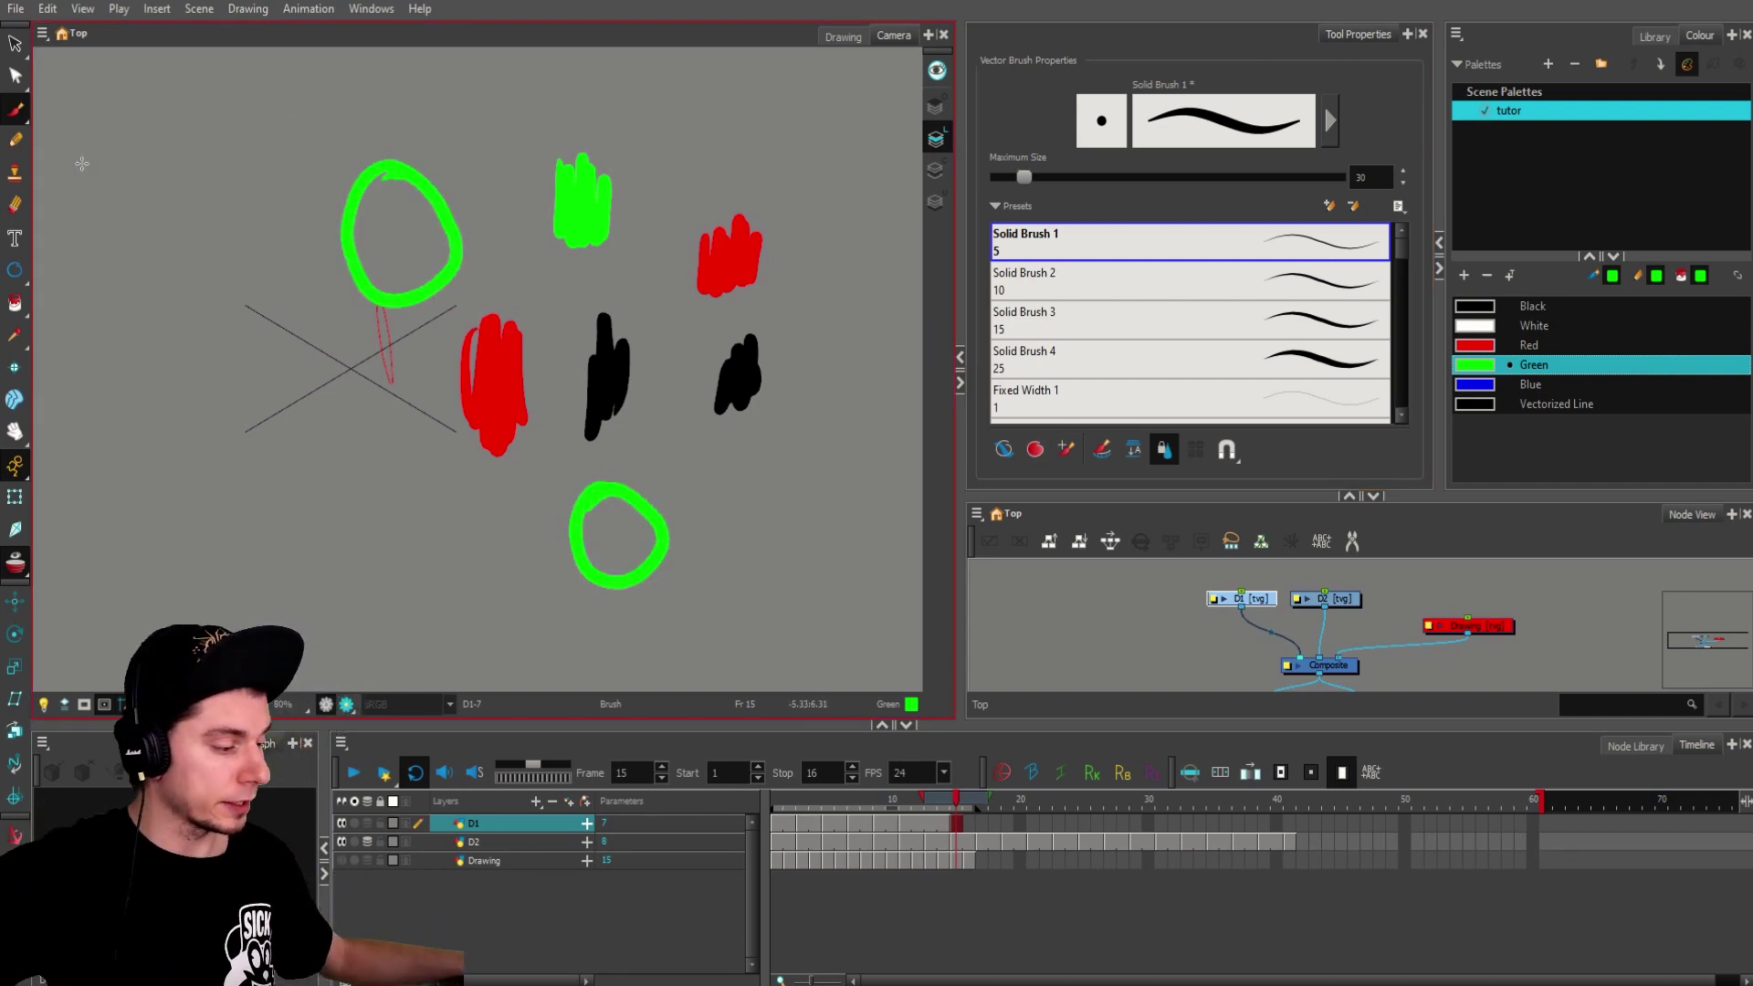
Step: Set the Paint tool to Paint Unpainted with Black and lasso all the shapes to fill the two empty rings
click(16, 306)
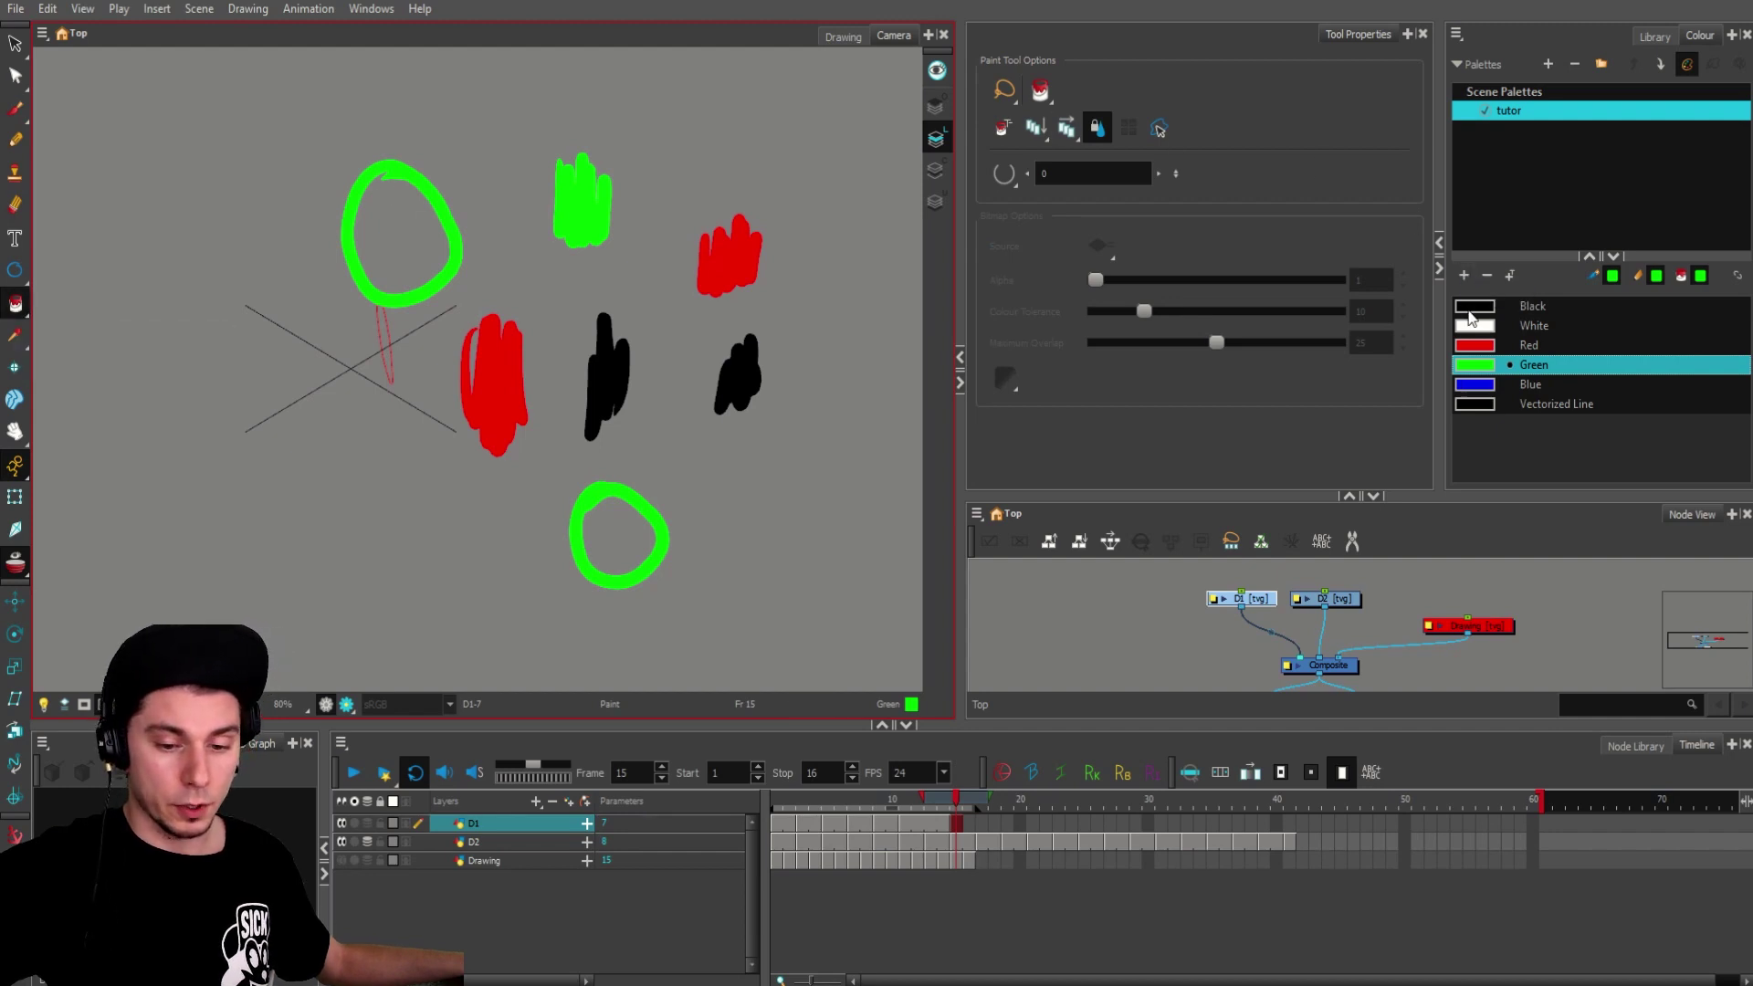
click(1480, 311)
click(1041, 91)
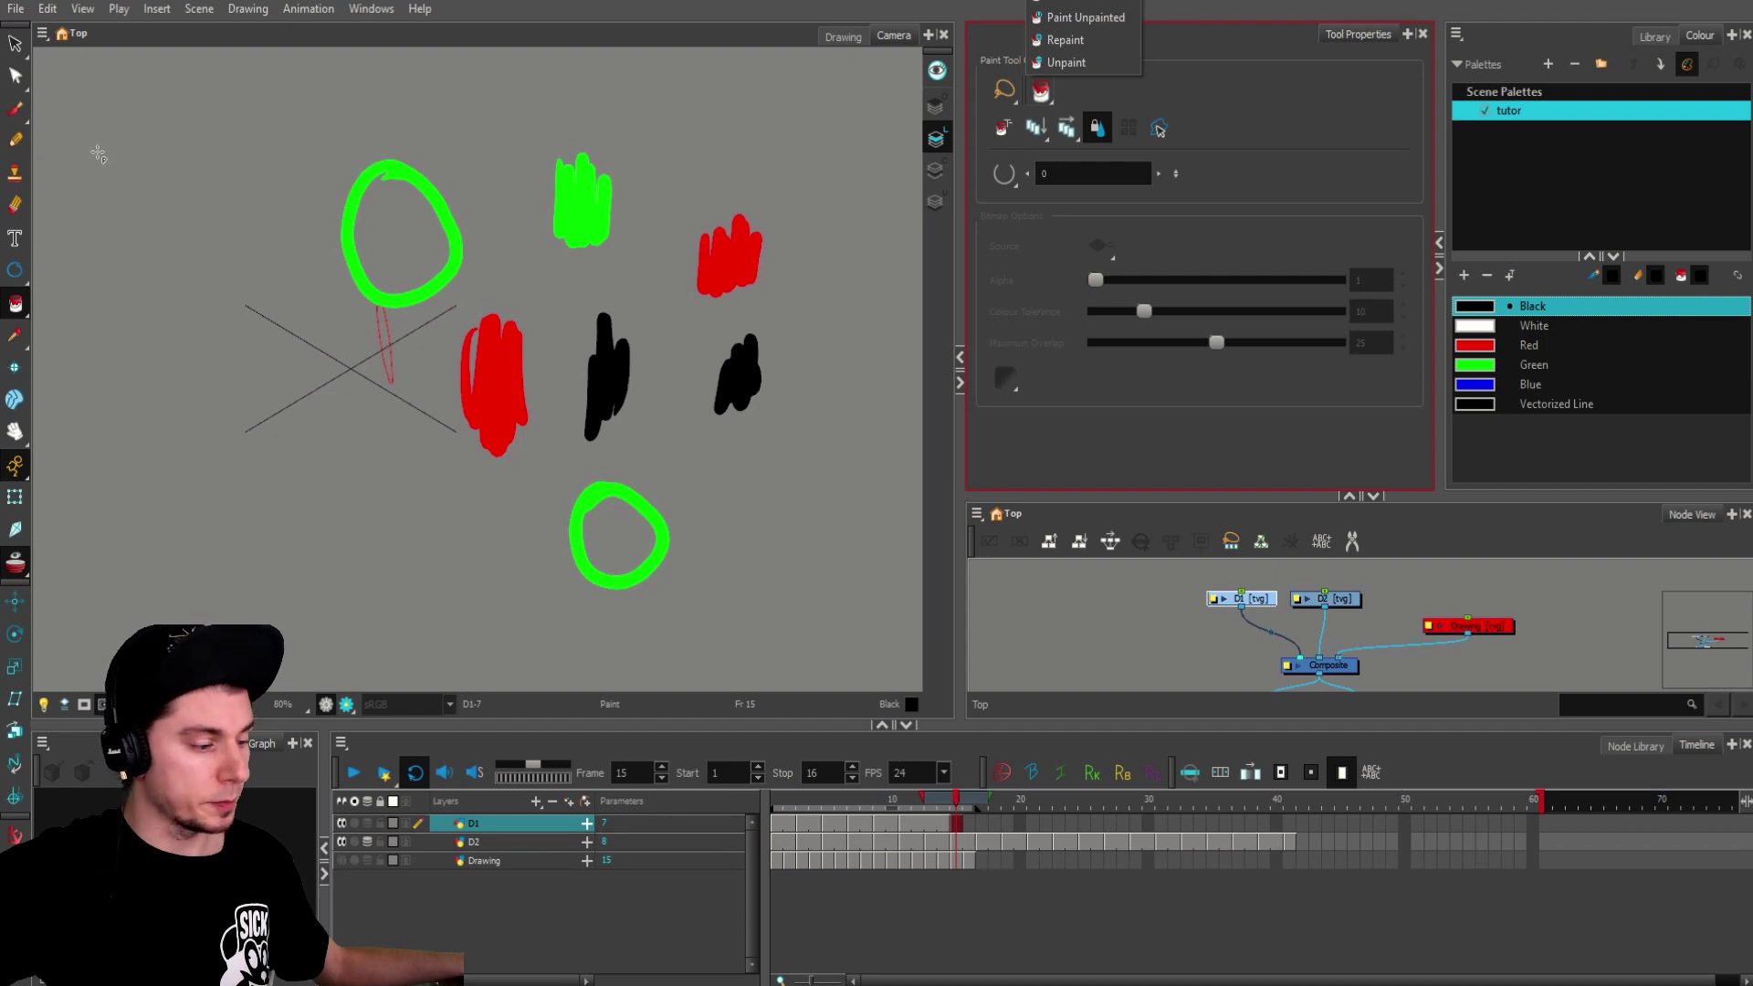
click(20, 304)
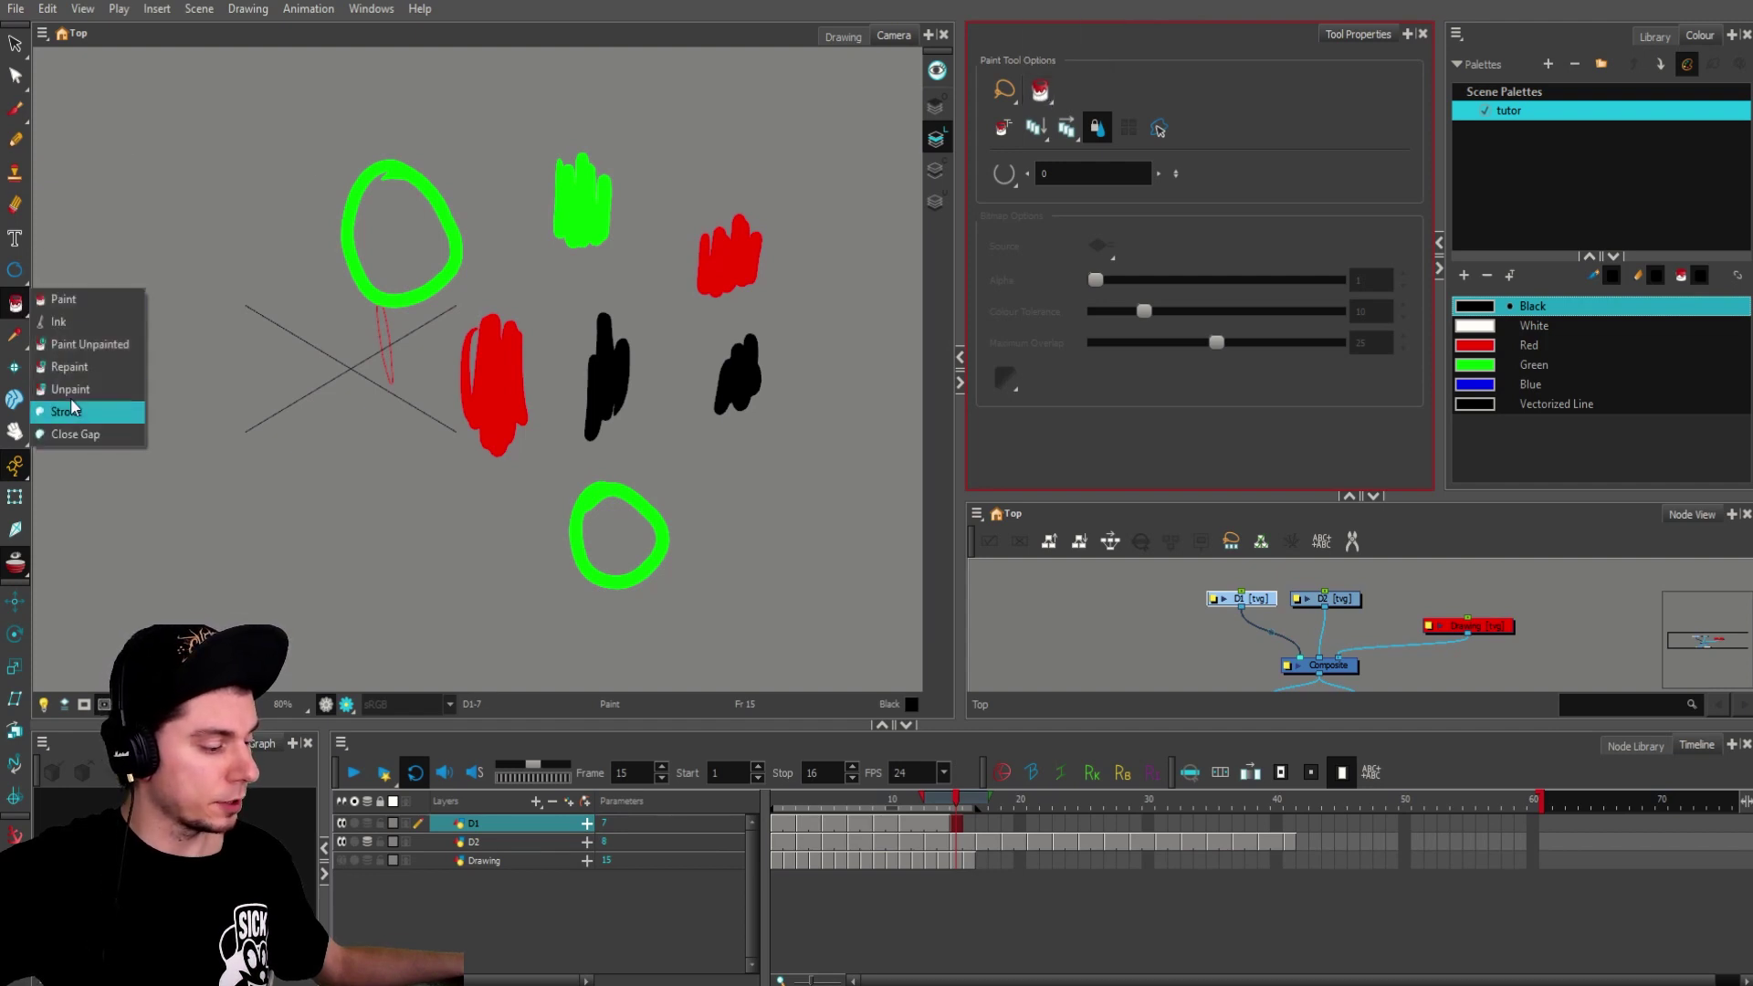
click(1041, 91)
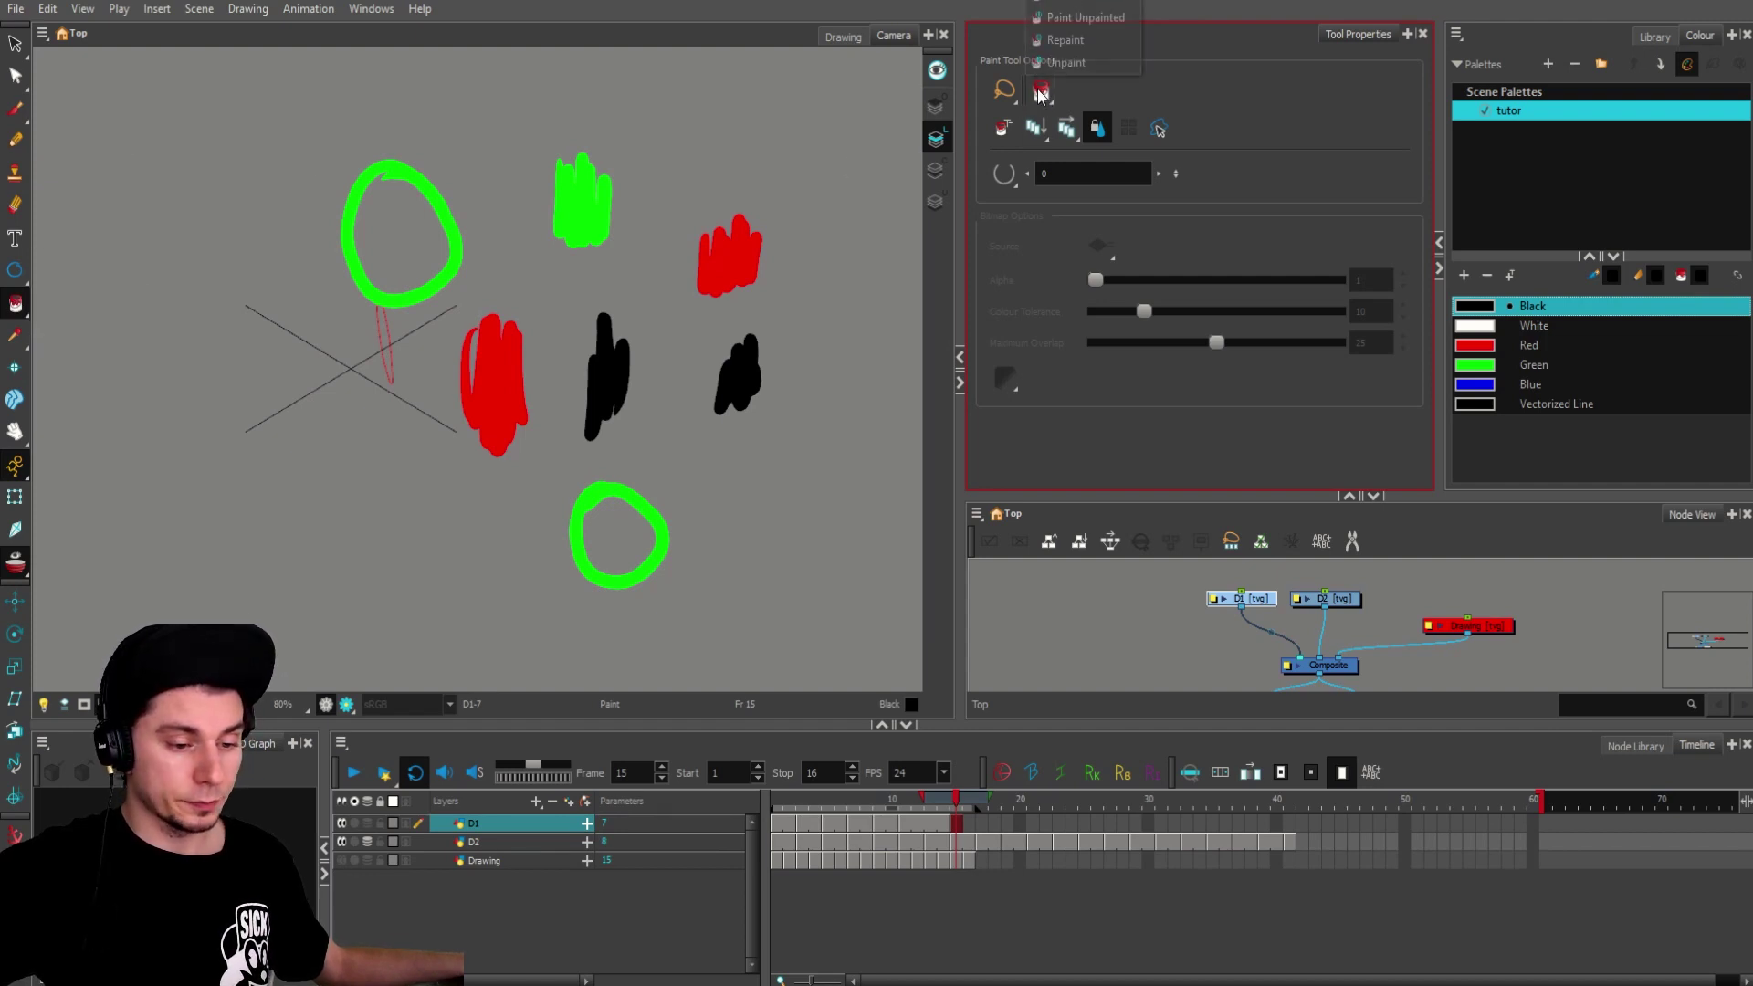
click(1078, 20)
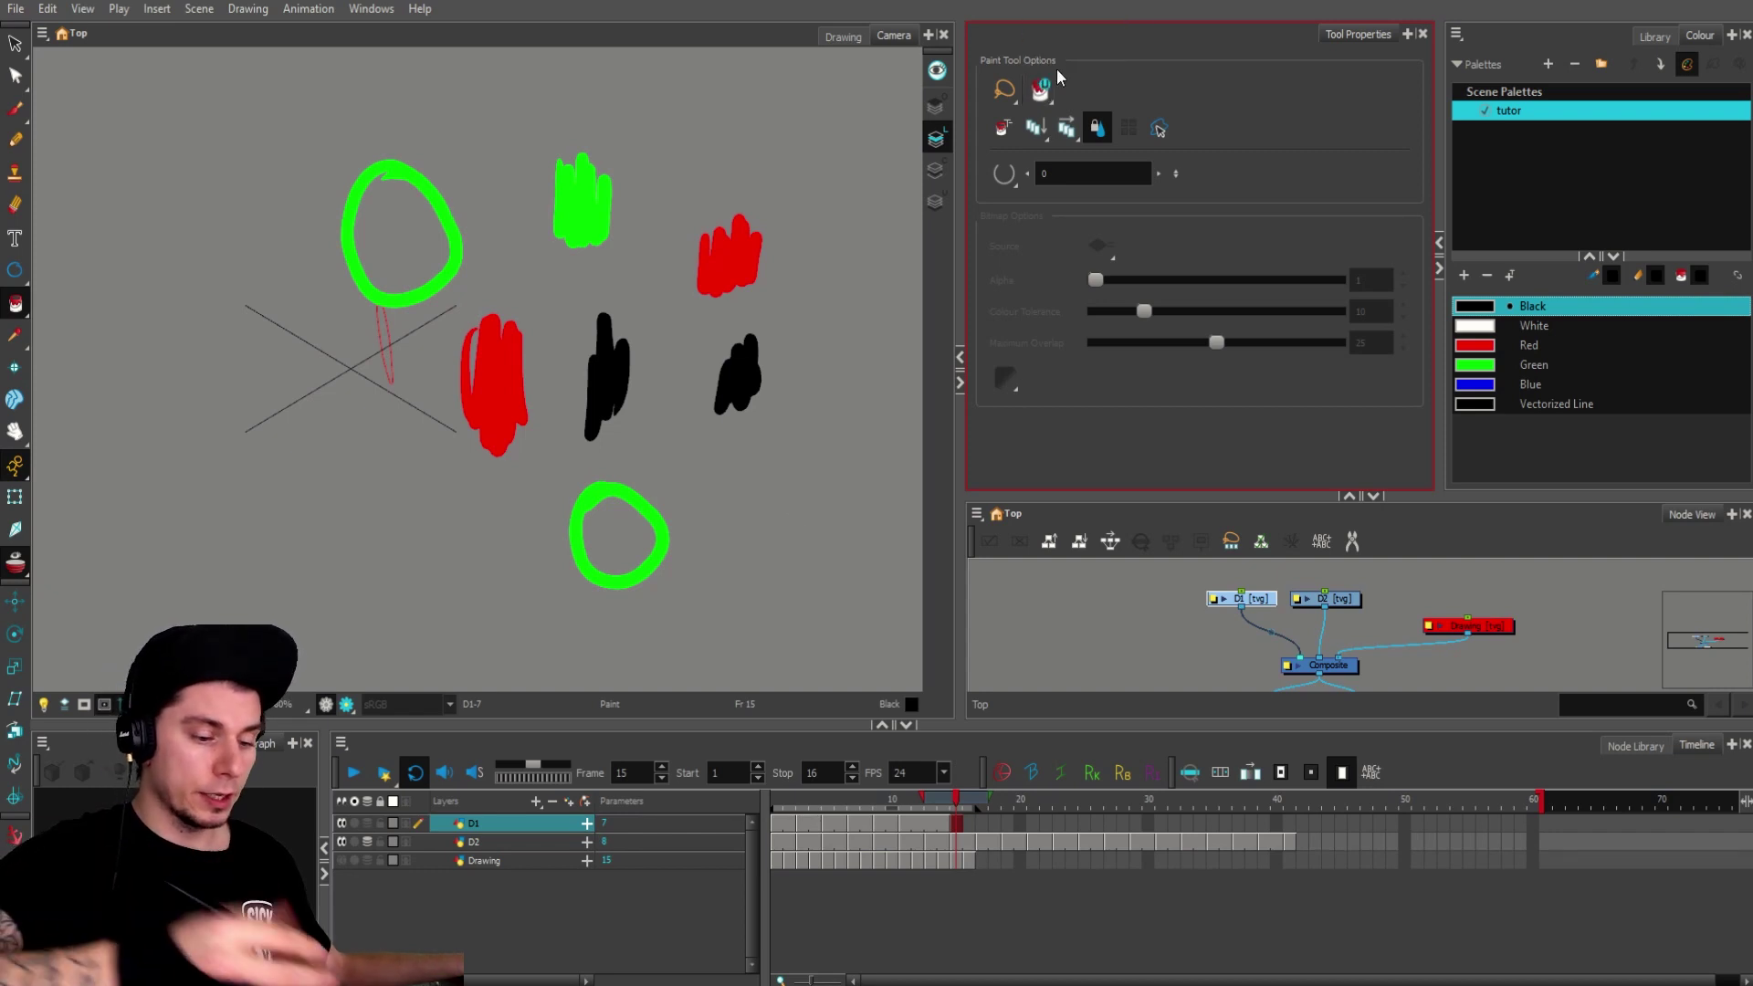
mouse_move(809, 499)
mouse_down()
mouse_move(548, 70)
mouse_move(633, 690)
mouse_move(866, 315)
mouse_move(233, 458)
mouse_move(863, 507)
mouse_up()
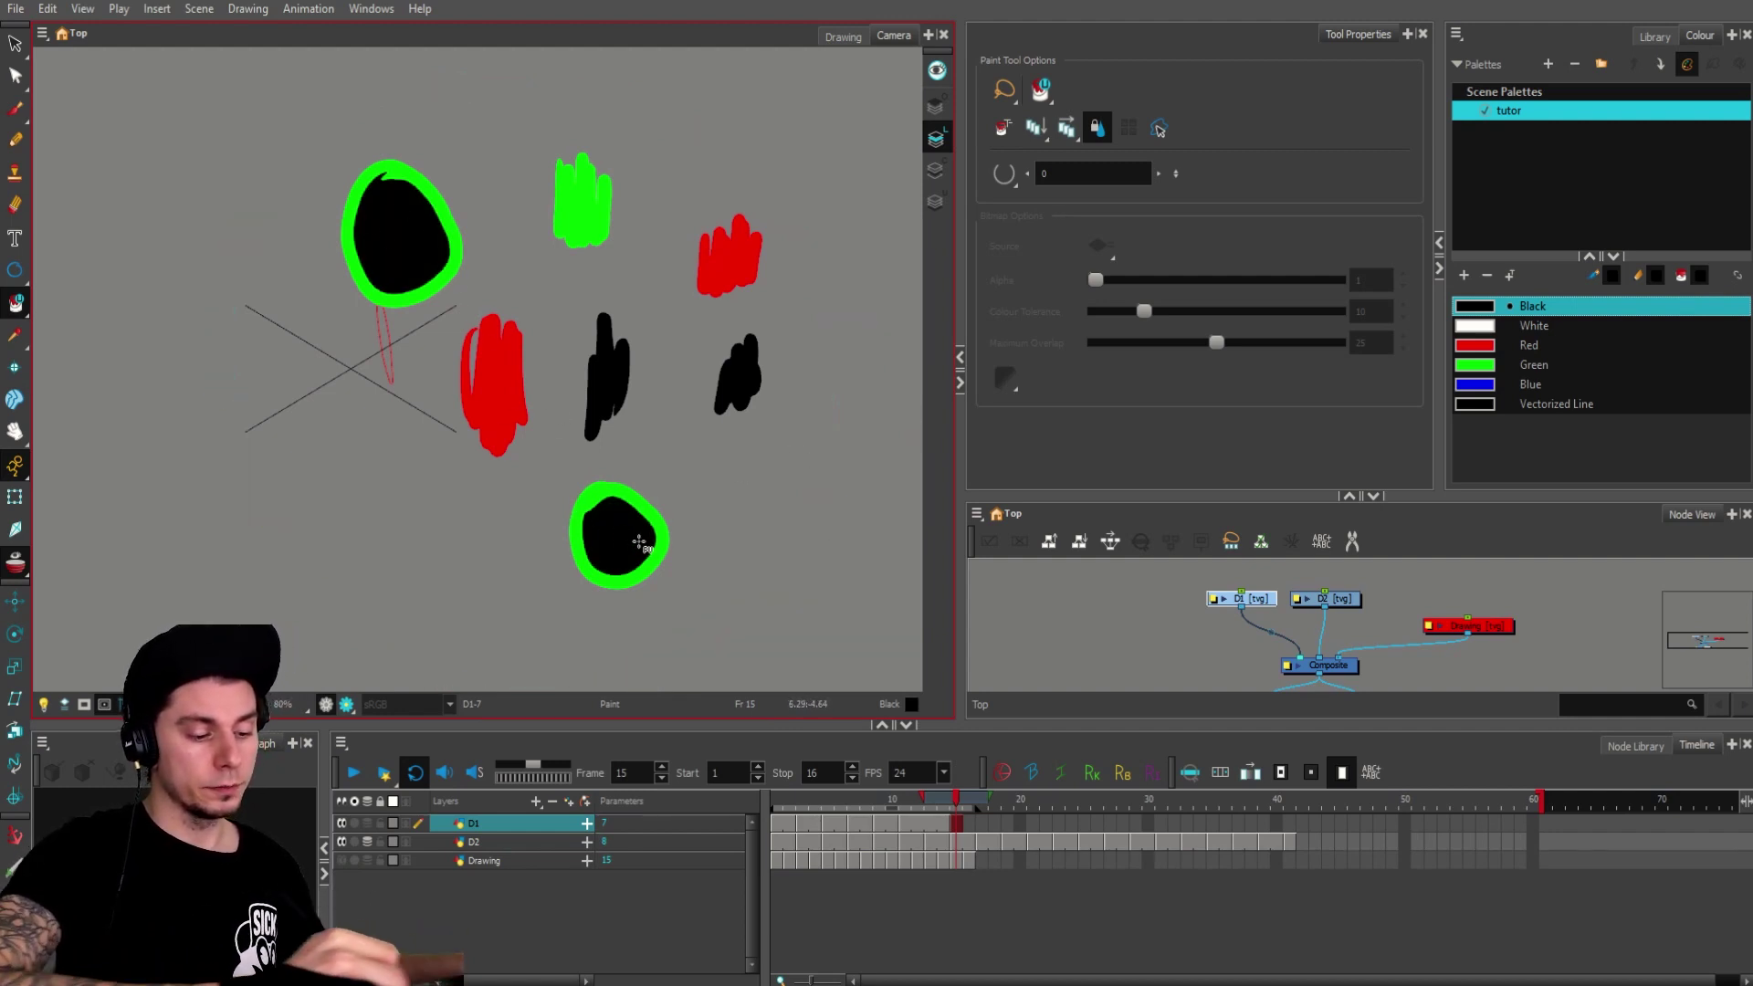
Step: Switch the Paint tool to Repaint and lasso all the shapes to recolour them Black
click(1045, 102)
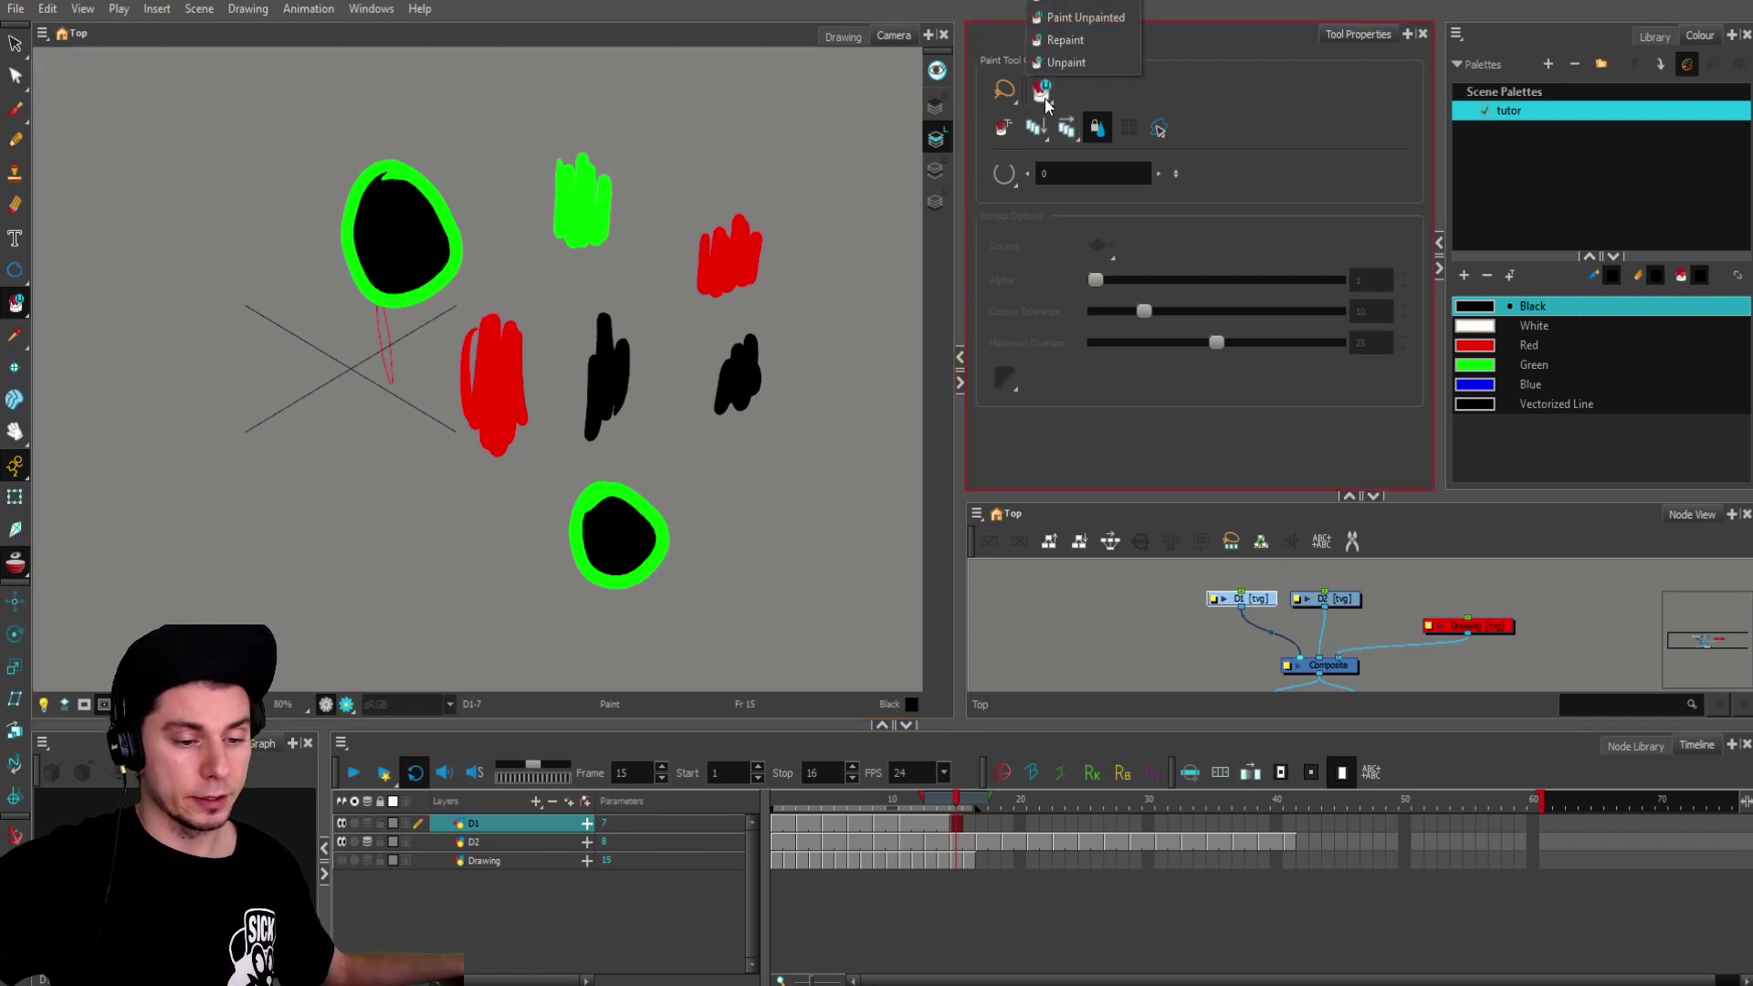
click(1066, 39)
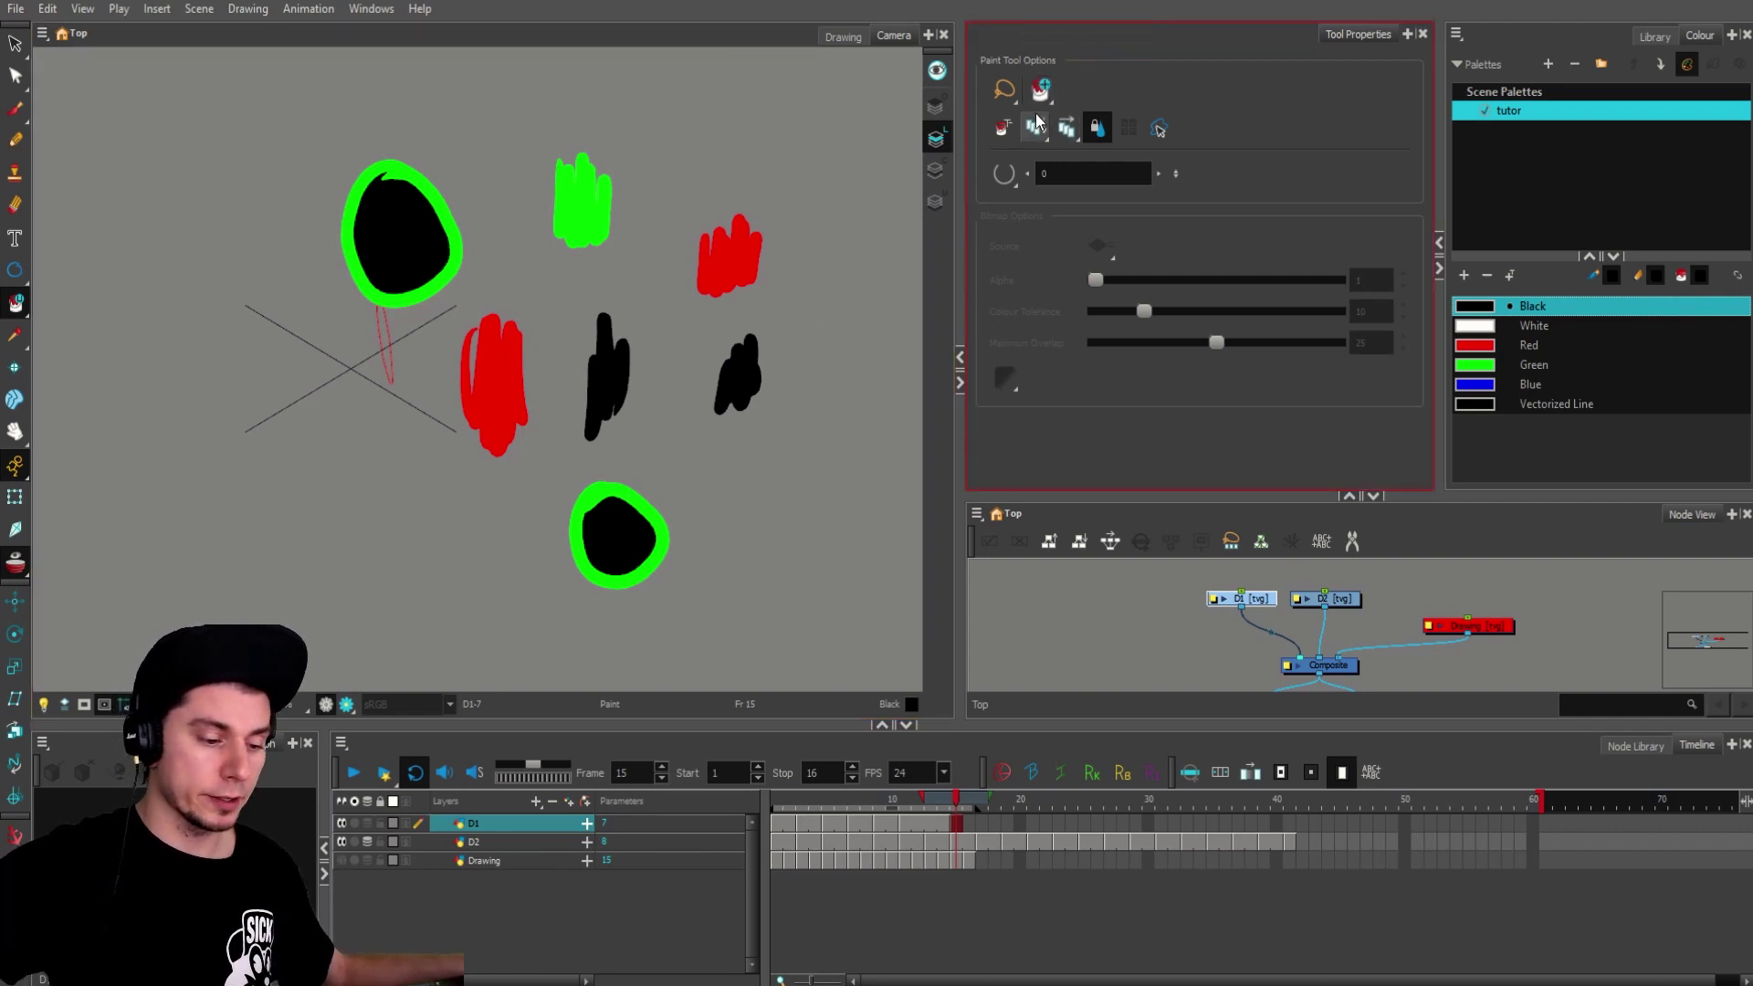
mouse_move(776, 488)
mouse_down()
mouse_move(808, 436)
mouse_move(265, 274)
mouse_move(826, 548)
mouse_move(794, 497)
mouse_up()
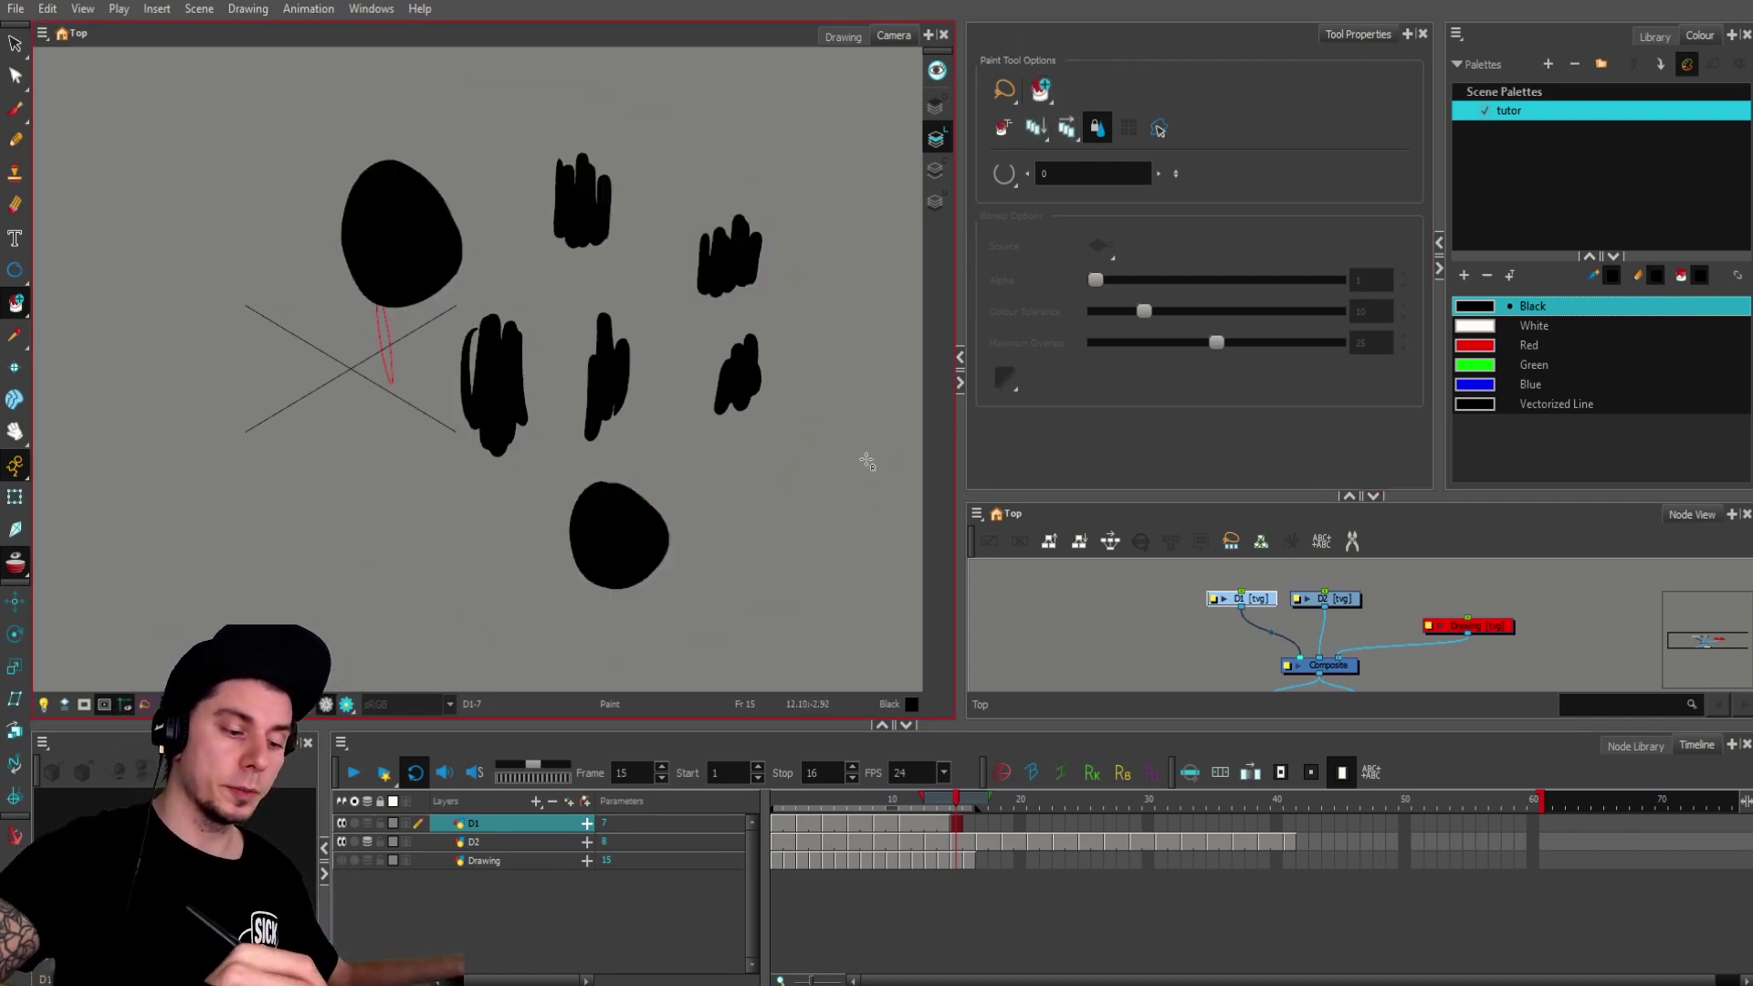
Step: Lasso all the shapes in Unpaint mode, and undo the paint operations back to the unfilled green rings
click(1043, 92)
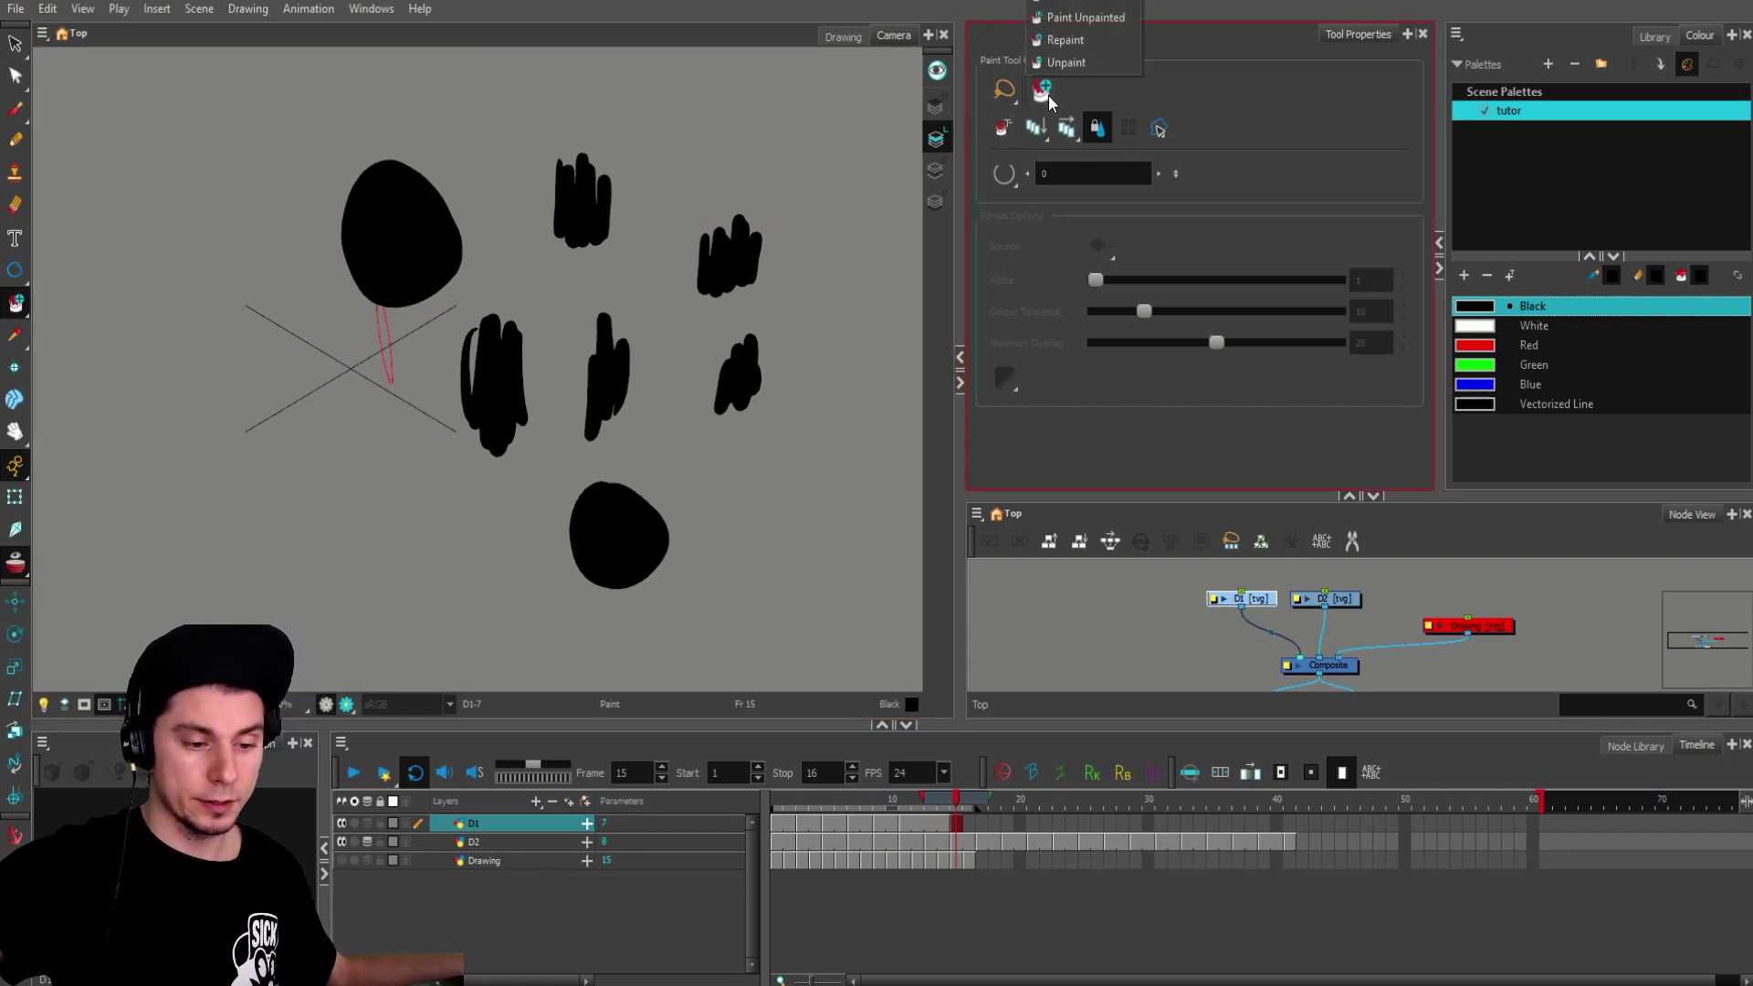
click(1076, 64)
mouse_move(801, 585)
mouse_down()
mouse_move(776, 283)
mouse_move(450, 612)
mouse_move(803, 575)
mouse_up()
key(ctrl+z)
key(ctrl+z)
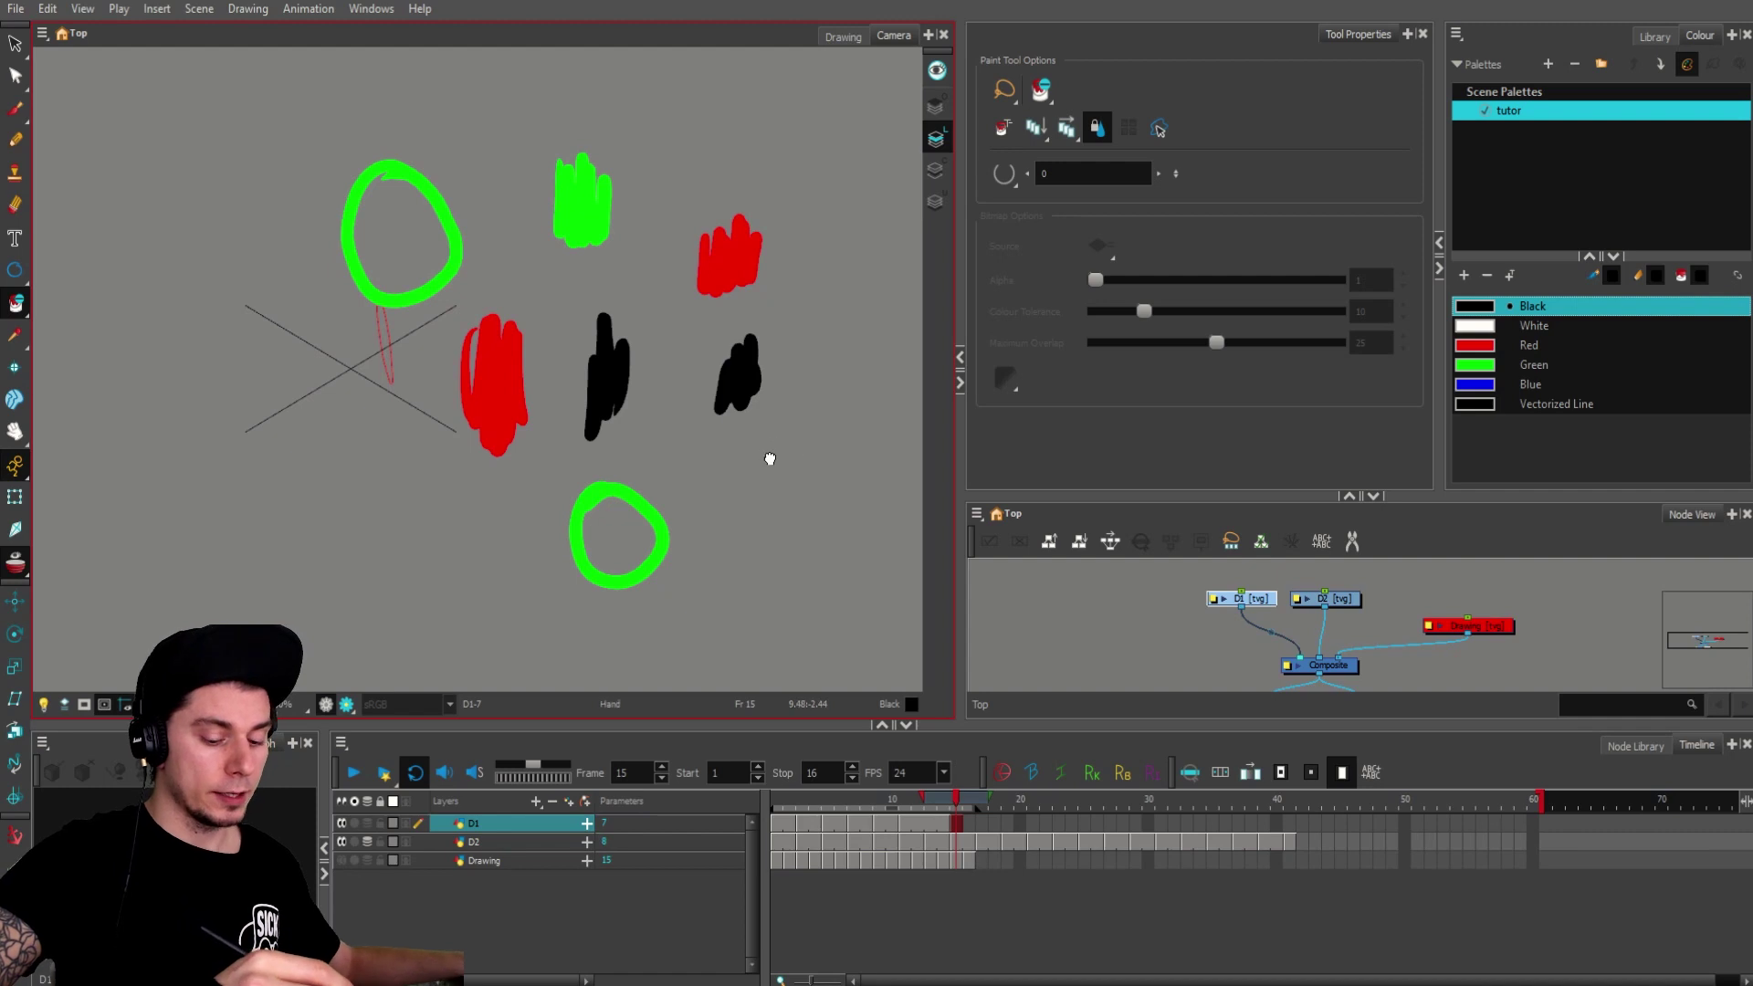
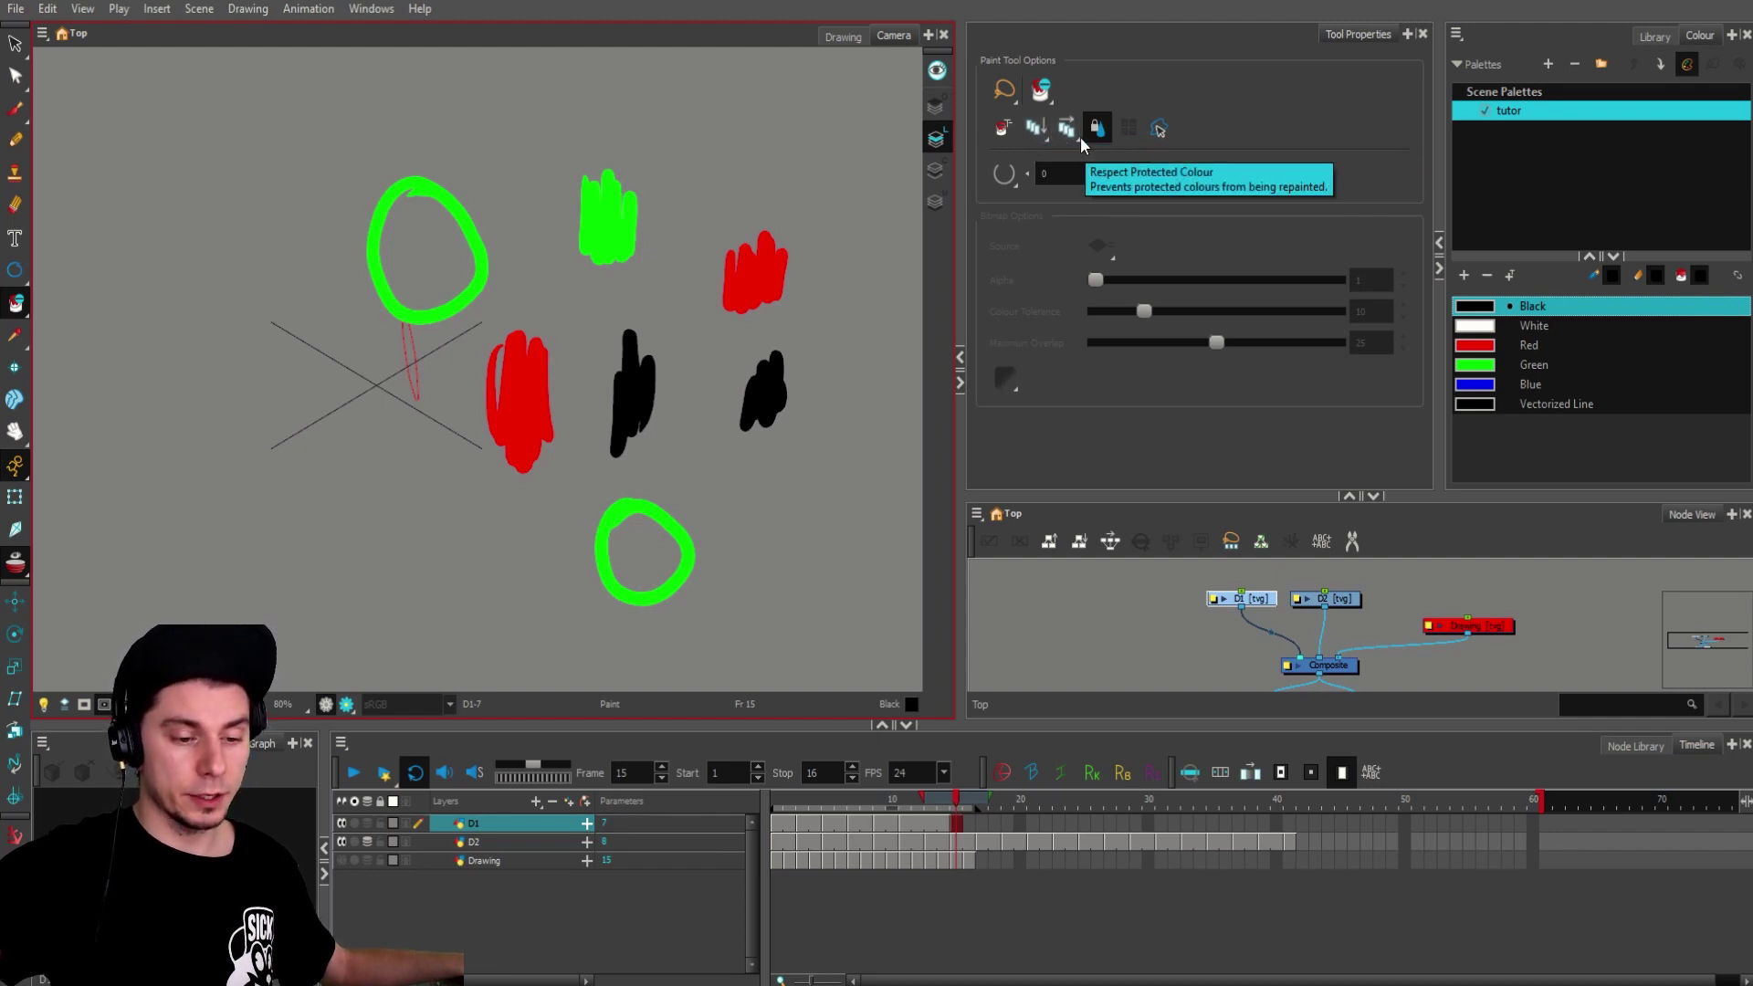
click(1075, 135)
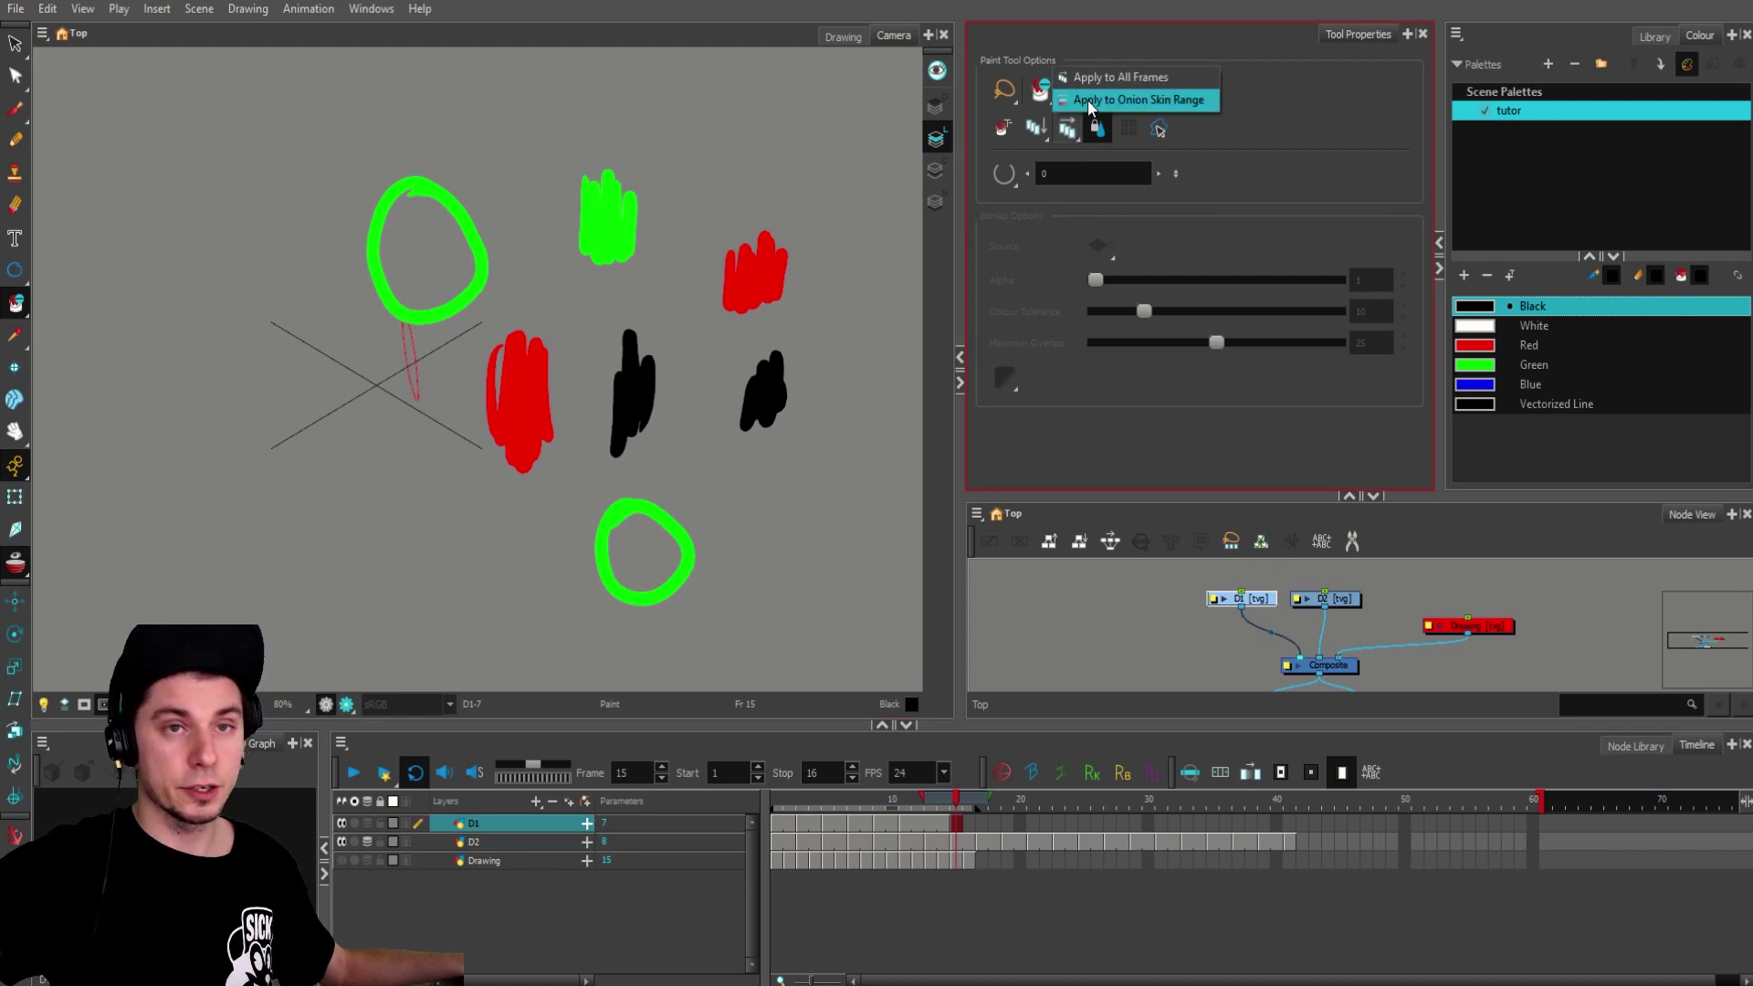
click(1285, 136)
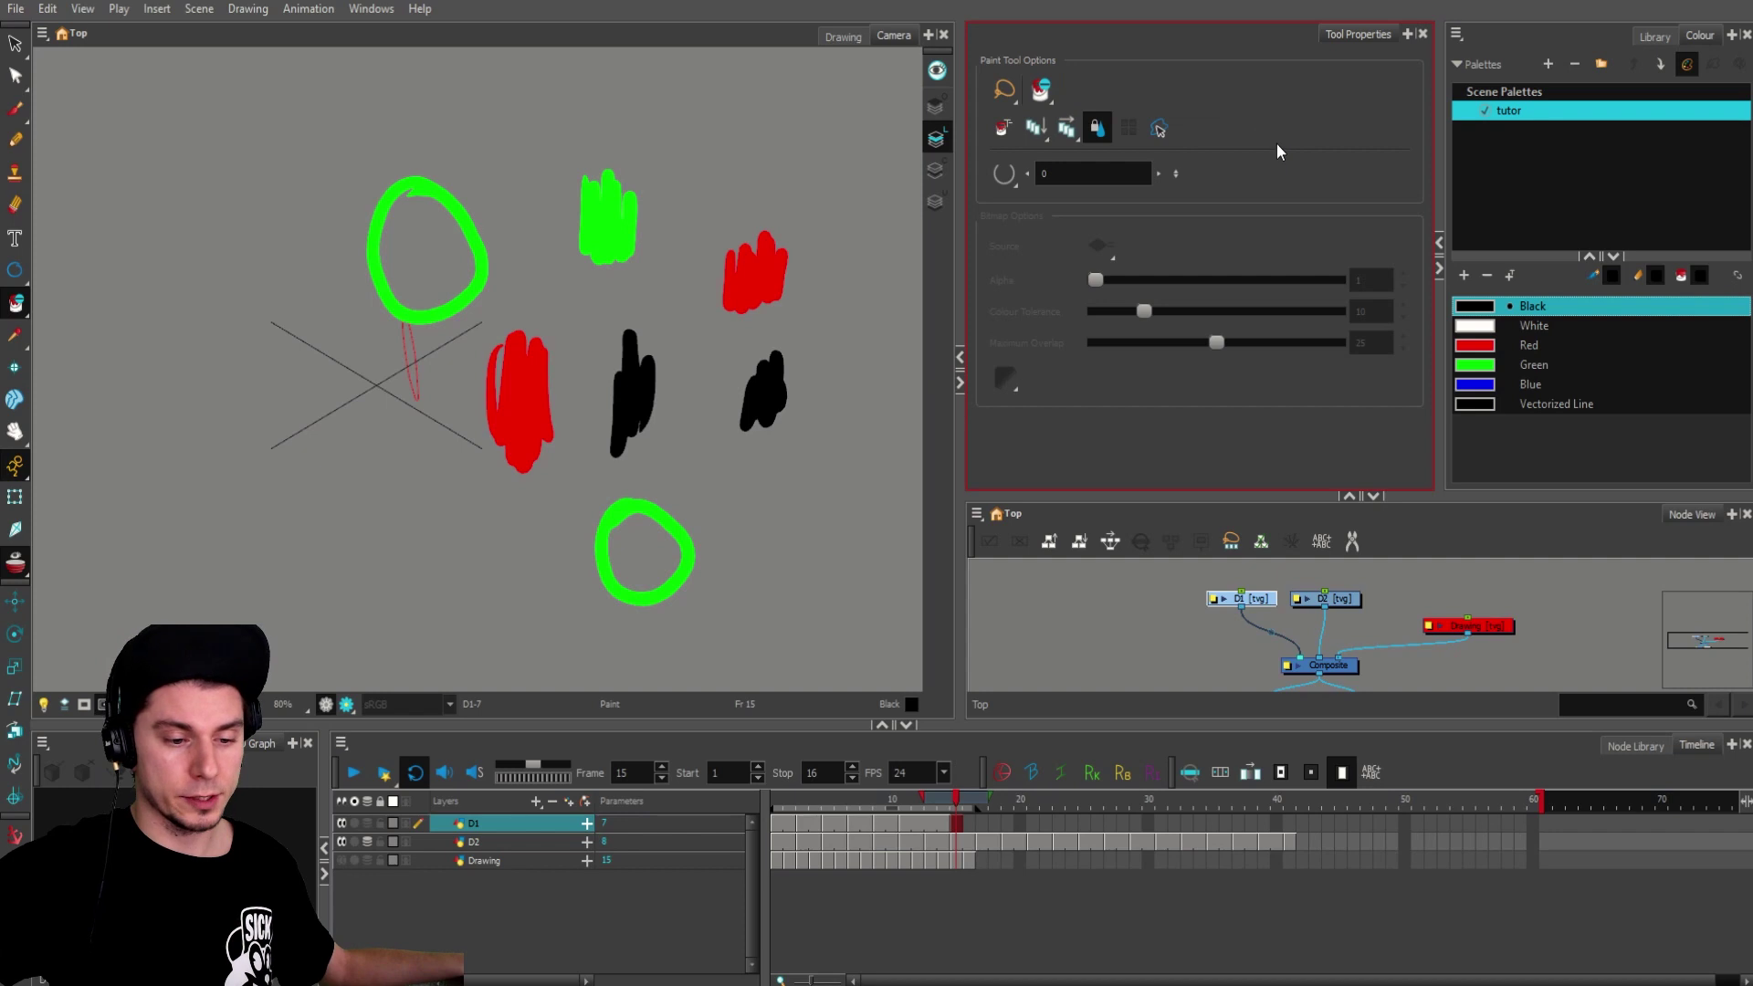
Step: Lasso all the patches and rings with the Select tool and delete them
key(alt+s)
mouse_move(776, 530)
mouse_down()
mouse_move(809, 438)
mouse_move(329, 490)
mouse_move(833, 356)
mouse_up()
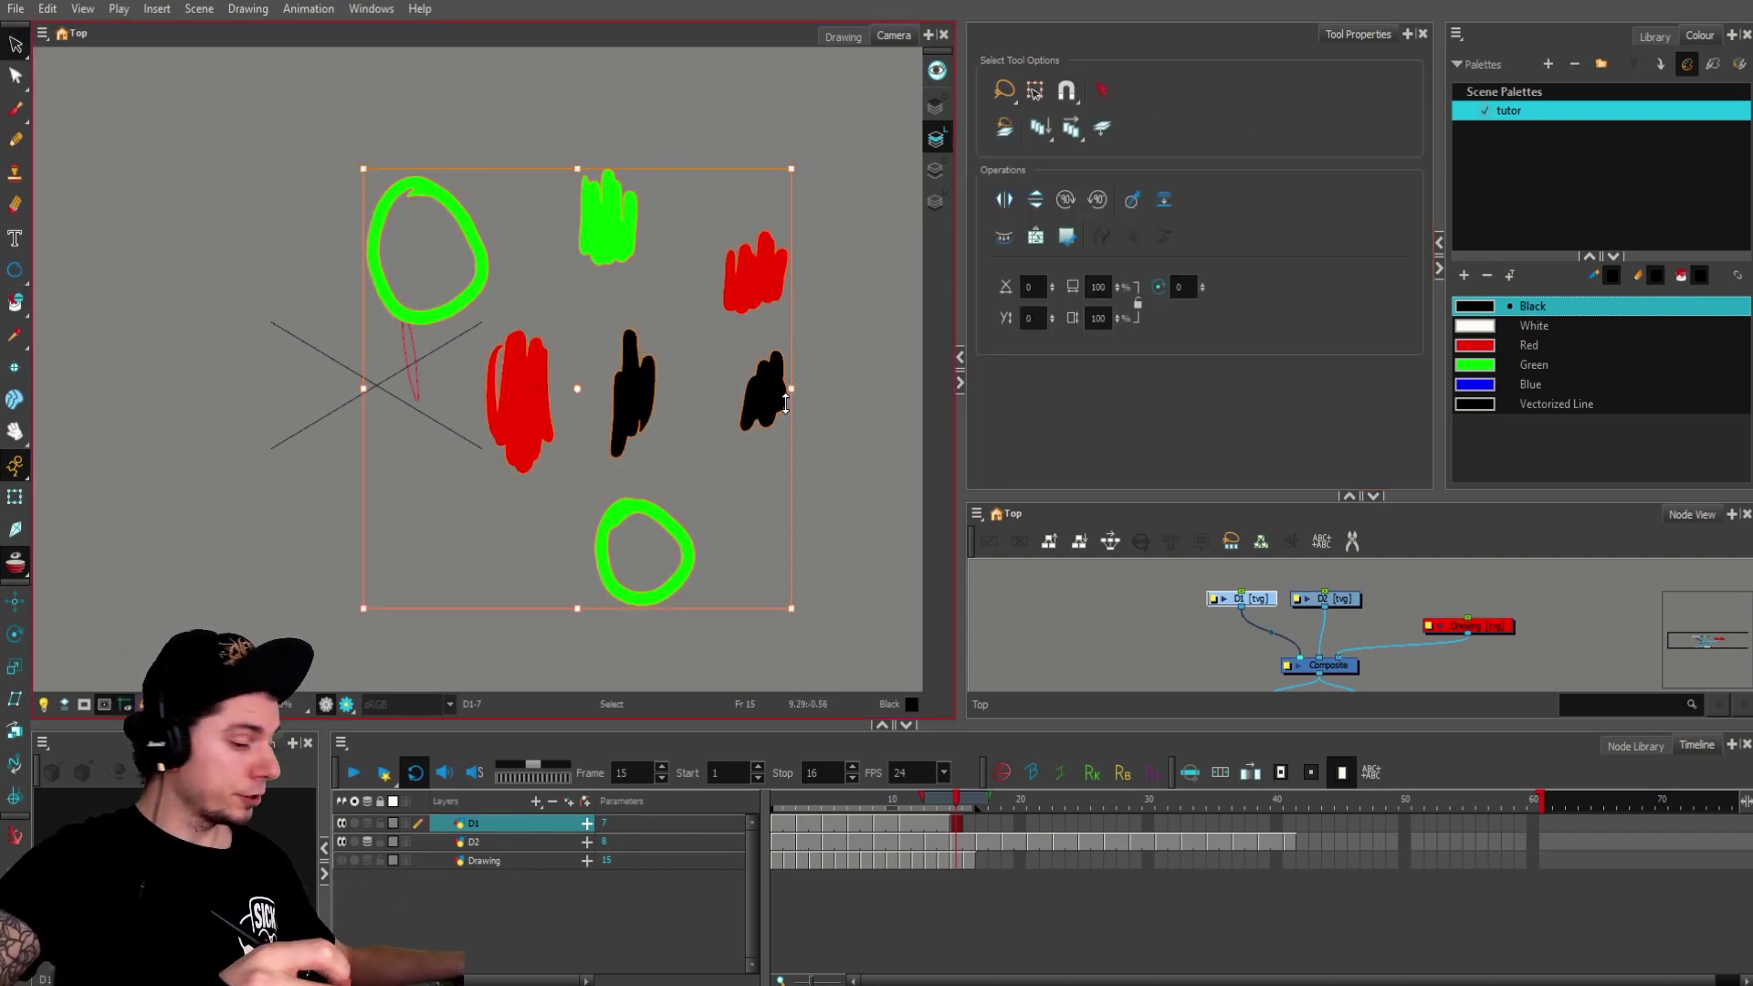
key(Delete)
key(alt+b)
mouse_move(794, 437)
mouse_down()
mouse_move(769, 430)
mouse_move(755, 529)
mouse_move(775, 320)
mouse_move(776, 457)
mouse_up()
key(1)
key(2)
key(2)
key(ctrl+z)
Step: Brush a black flame outline from several strokes whose ends overshoot where they cross, undoing and redrawing unsatisfactory strokes
key(1)
key(1)
key(2)
key(2)
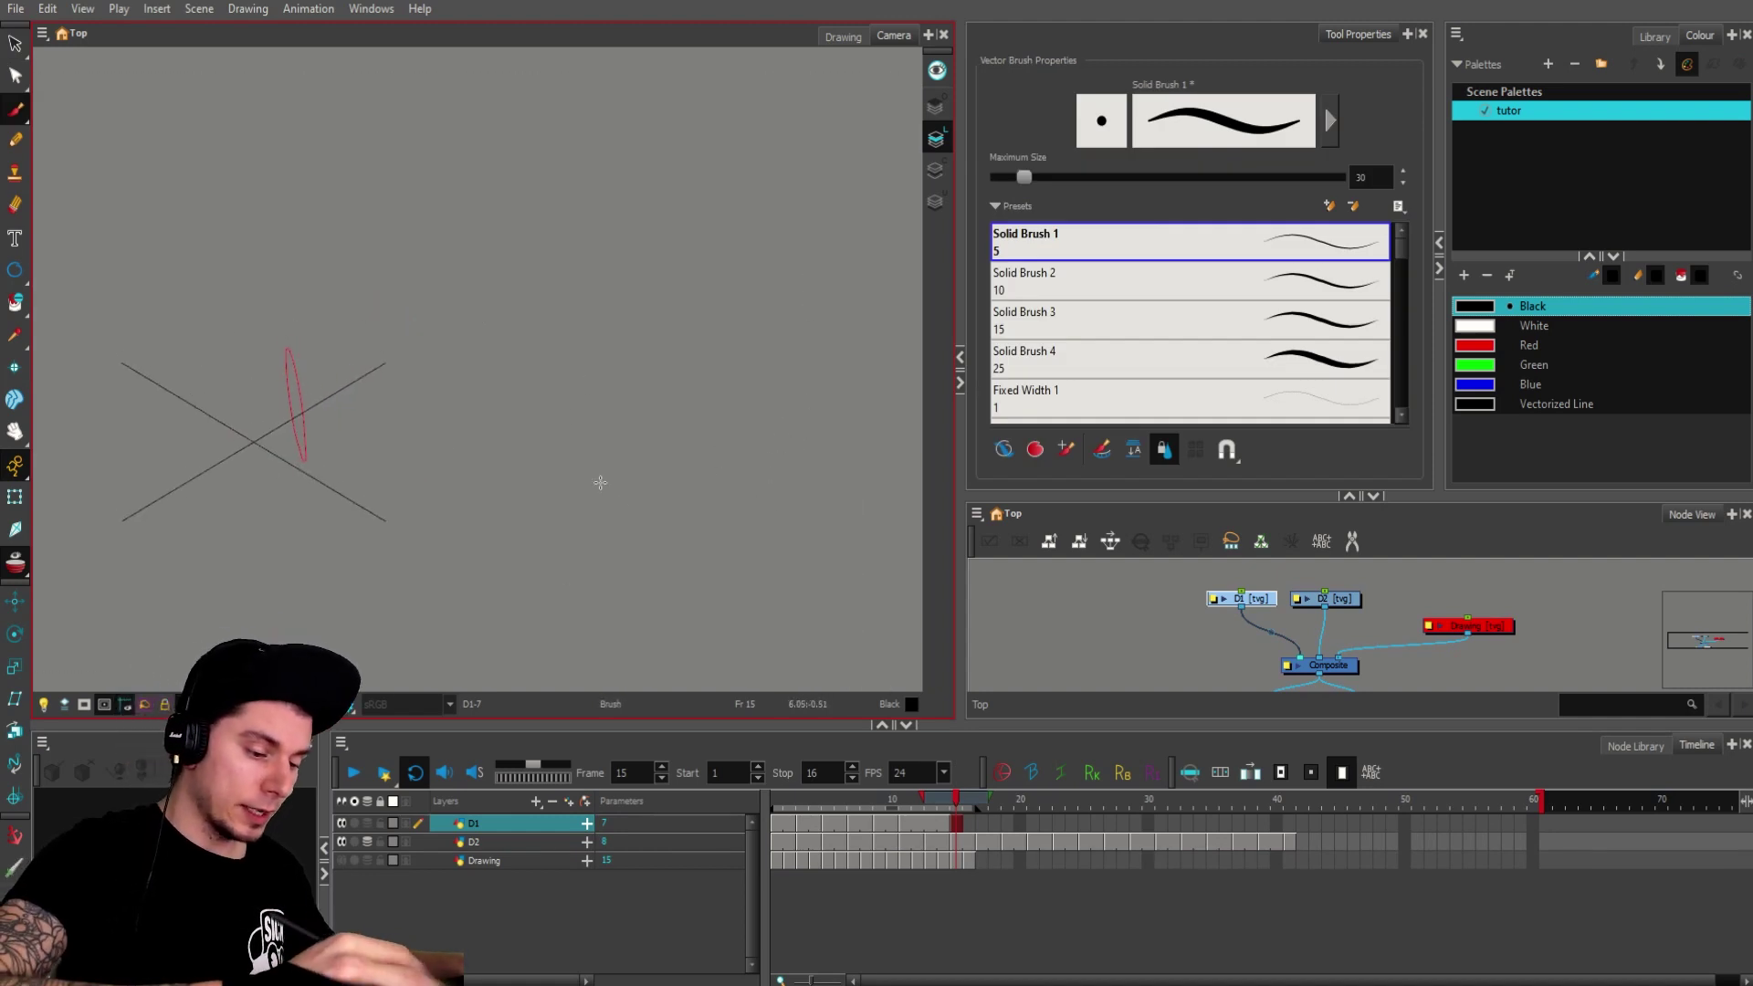
drag(613, 534, 565, 266)
key(ctrl+z)
mouse_move(541, 457)
mouse_down()
mouse_move(708, 504)
mouse_move(712, 388)
mouse_move(626, 576)
mouse_move(724, 406)
mouse_move(548, 481)
mouse_move(546, 267)
mouse_move(571, 345)
mouse_move(589, 154)
mouse_move(667, 305)
mouse_move(698, 268)
mouse_move(725, 349)
mouse_move(681, 554)
mouse_up()
key(ctrl+z)
mouse_move(791, 479)
mouse_down()
mouse_move(759, 509)
mouse_move(694, 425)
mouse_up()
key(2)
Step: Try erasing the overshooting stroke end at the flame's upper-left tip, and undo the erasure
key(alt+t)
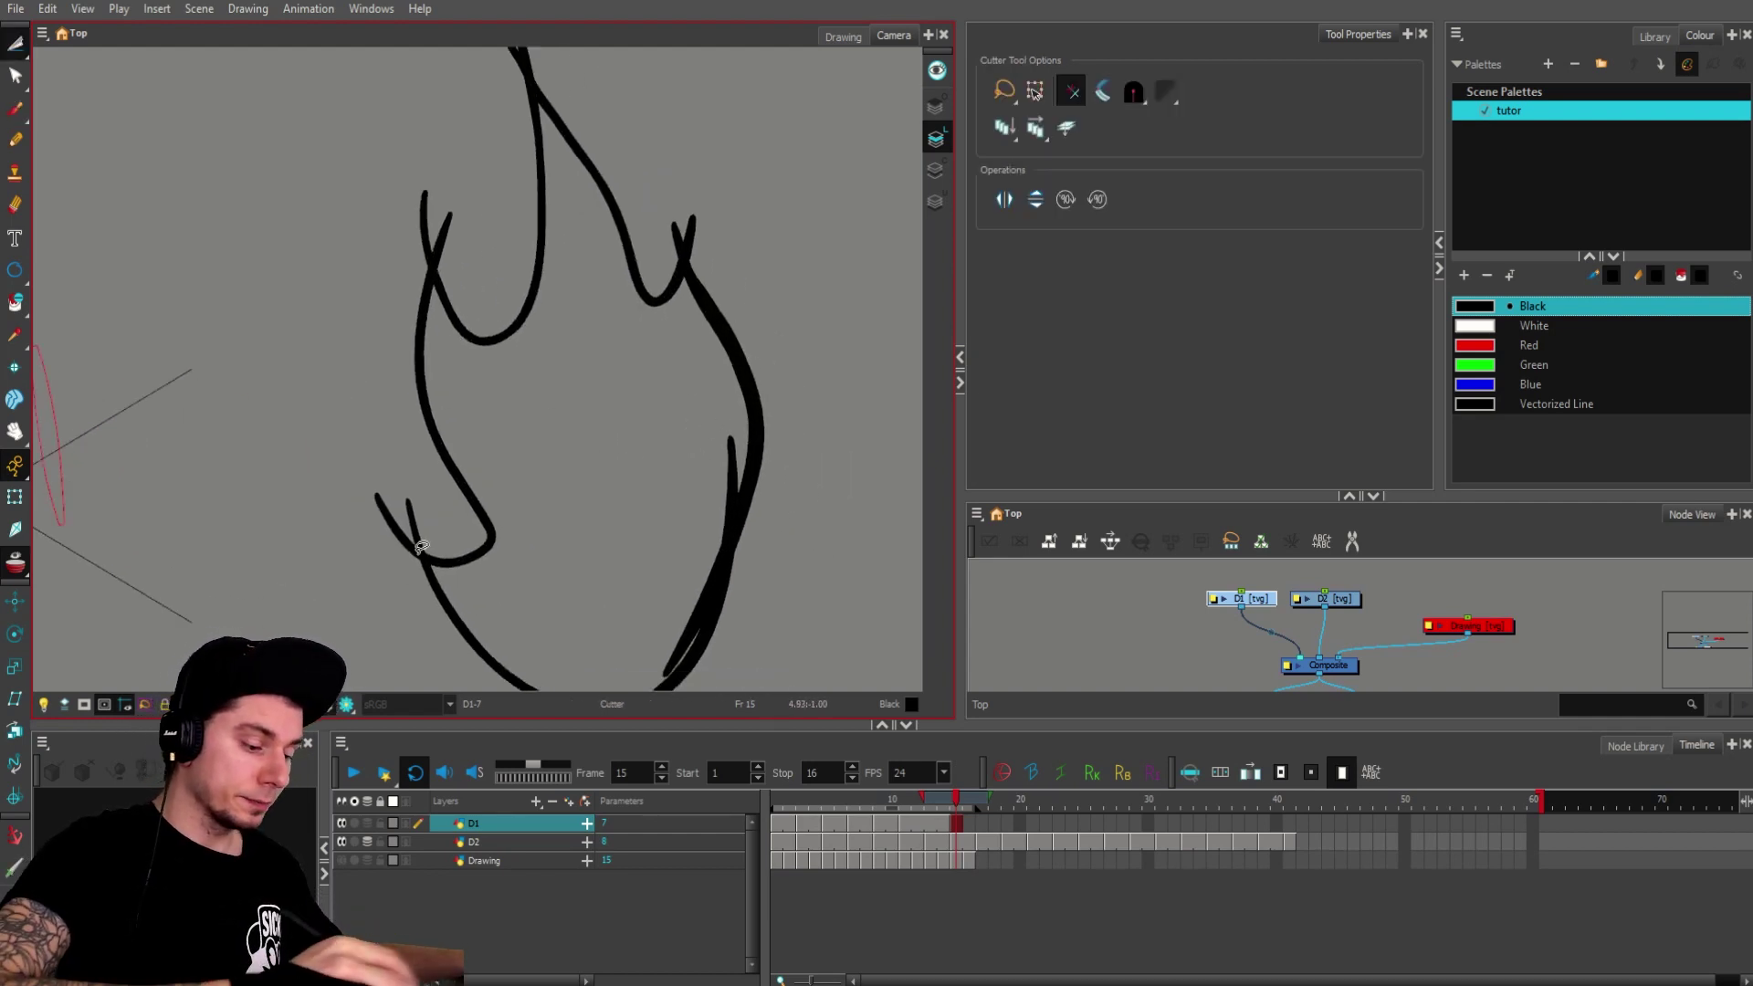
key(alt+s)
drag(440, 242, 486, 247)
click(363, 228)
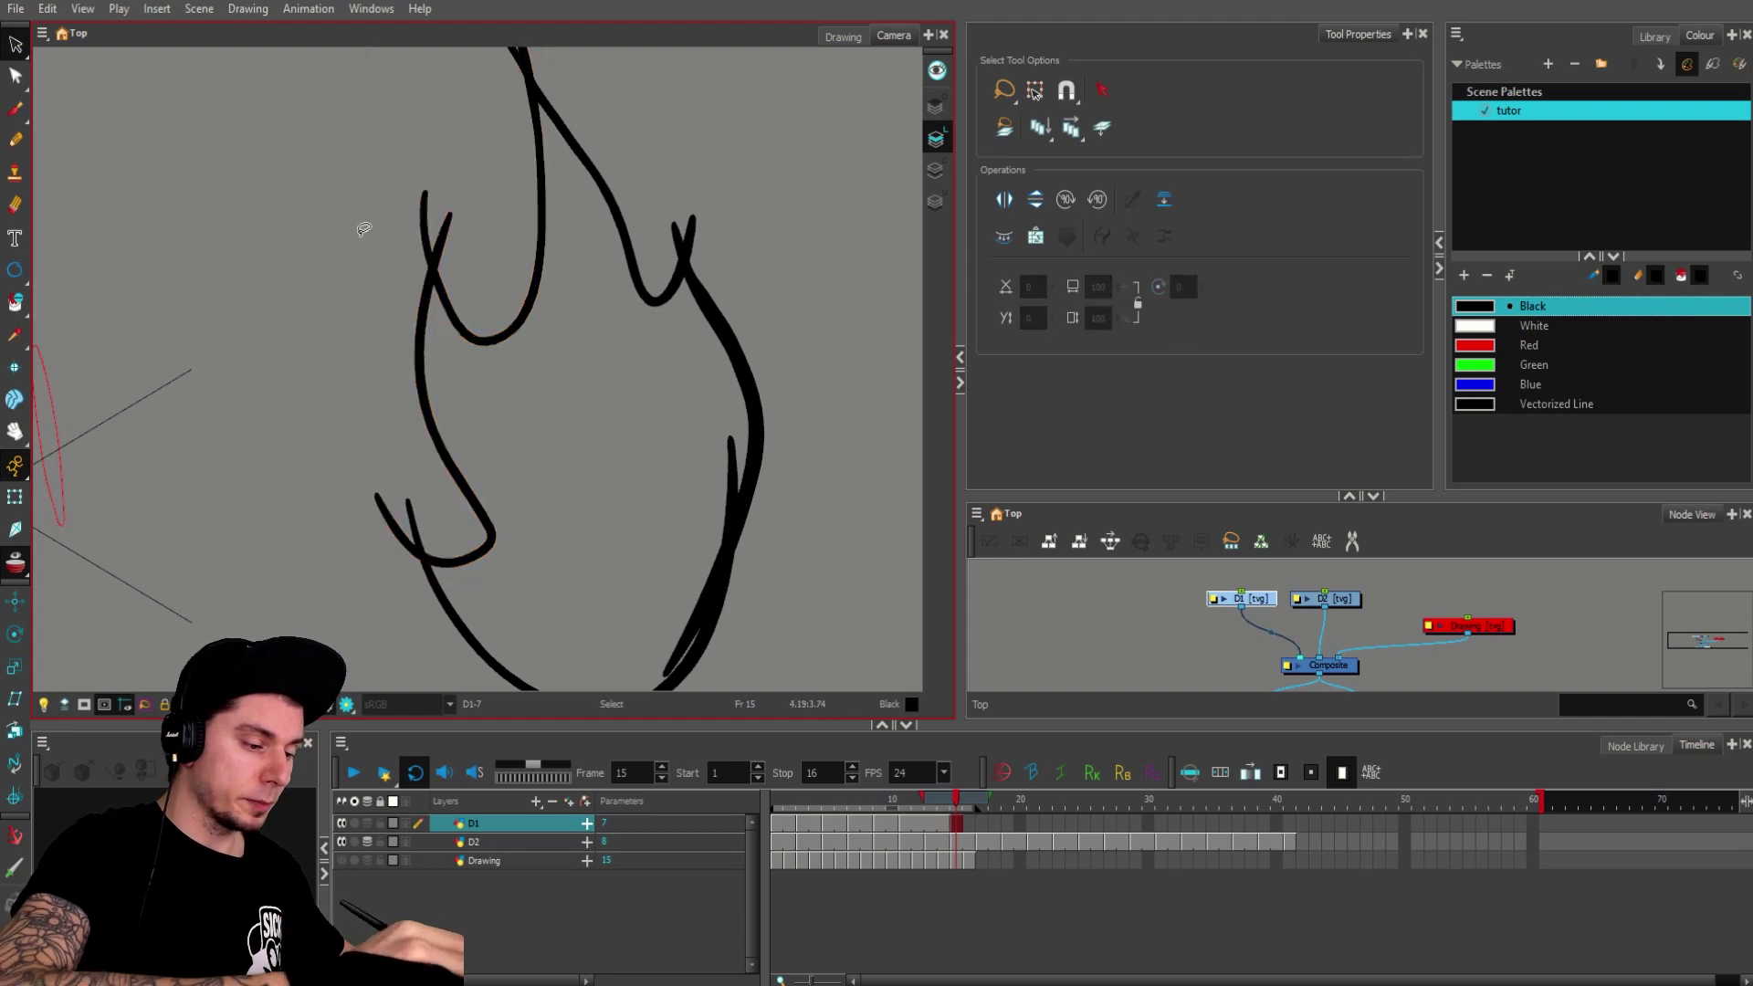
key(alt+e)
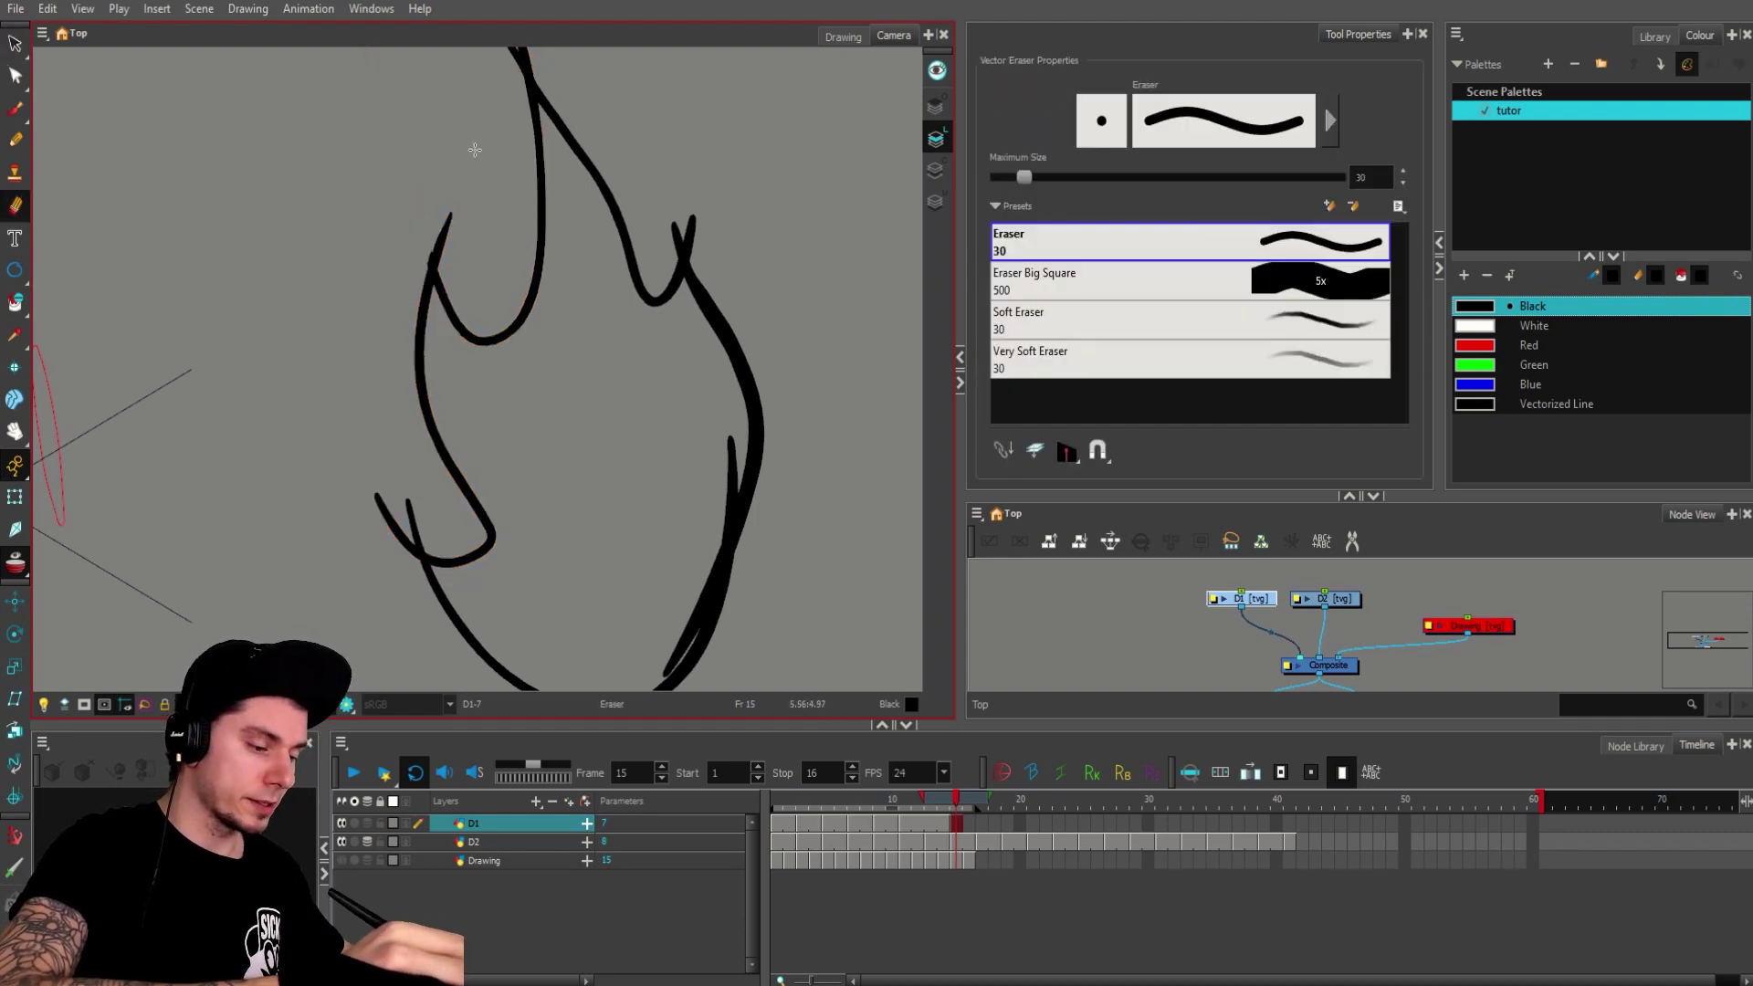
key(ctrl+z)
Step: Trim the overshooting stroke ends from the flame's tips with the Cutter tool
key(alt+t)
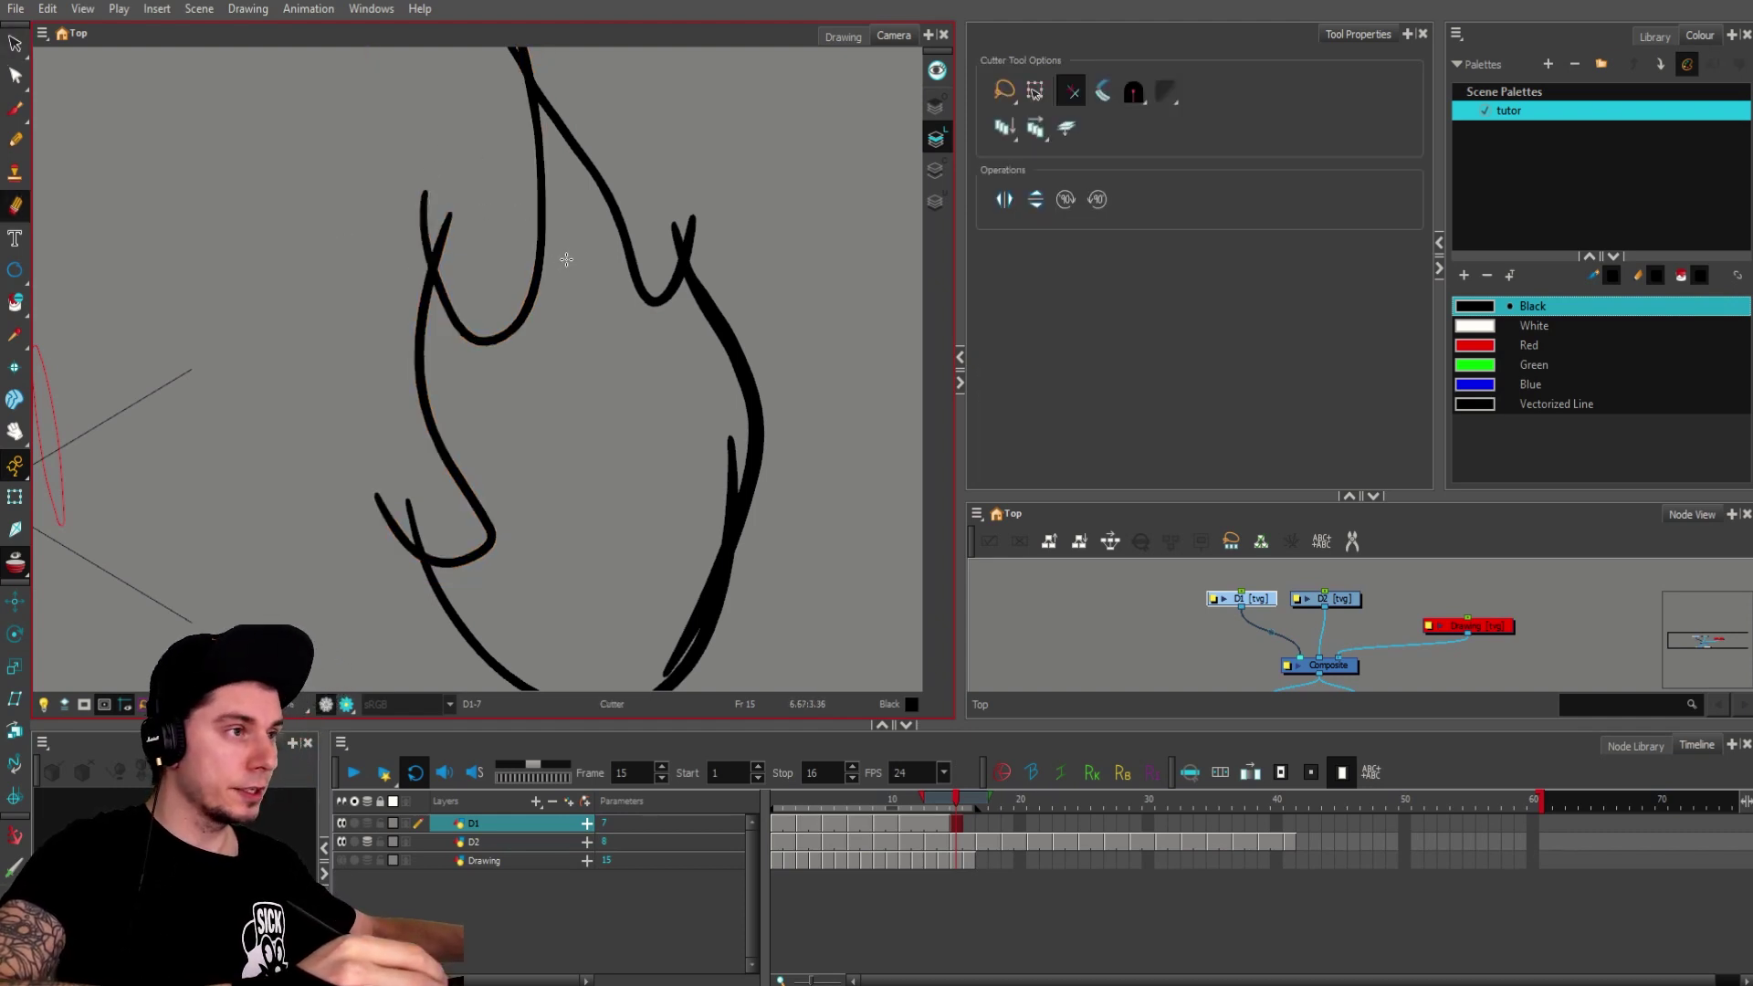
click(17, 43)
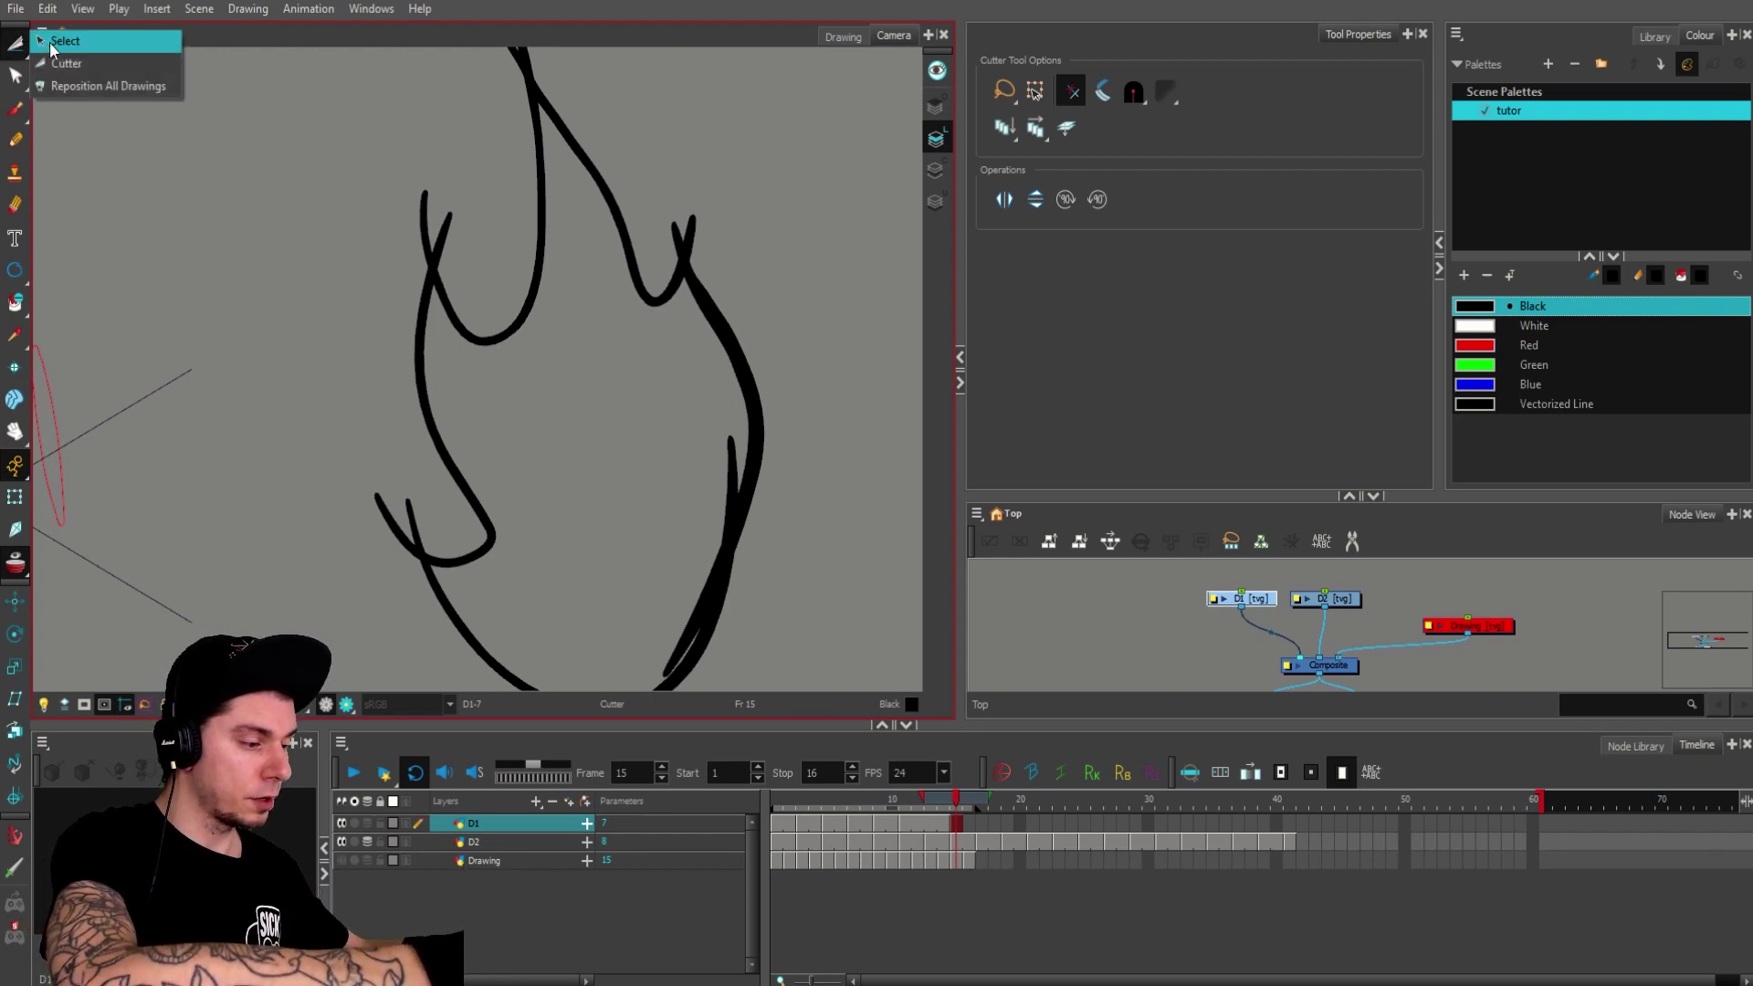
click(87, 67)
drag(378, 552, 405, 524)
drag(392, 222, 436, 222)
mouse_move(491, 225)
mouse_down()
mouse_move(439, 241)
mouse_move(384, 338)
mouse_up()
drag(512, 112, 464, 146)
drag(442, 137, 482, 148)
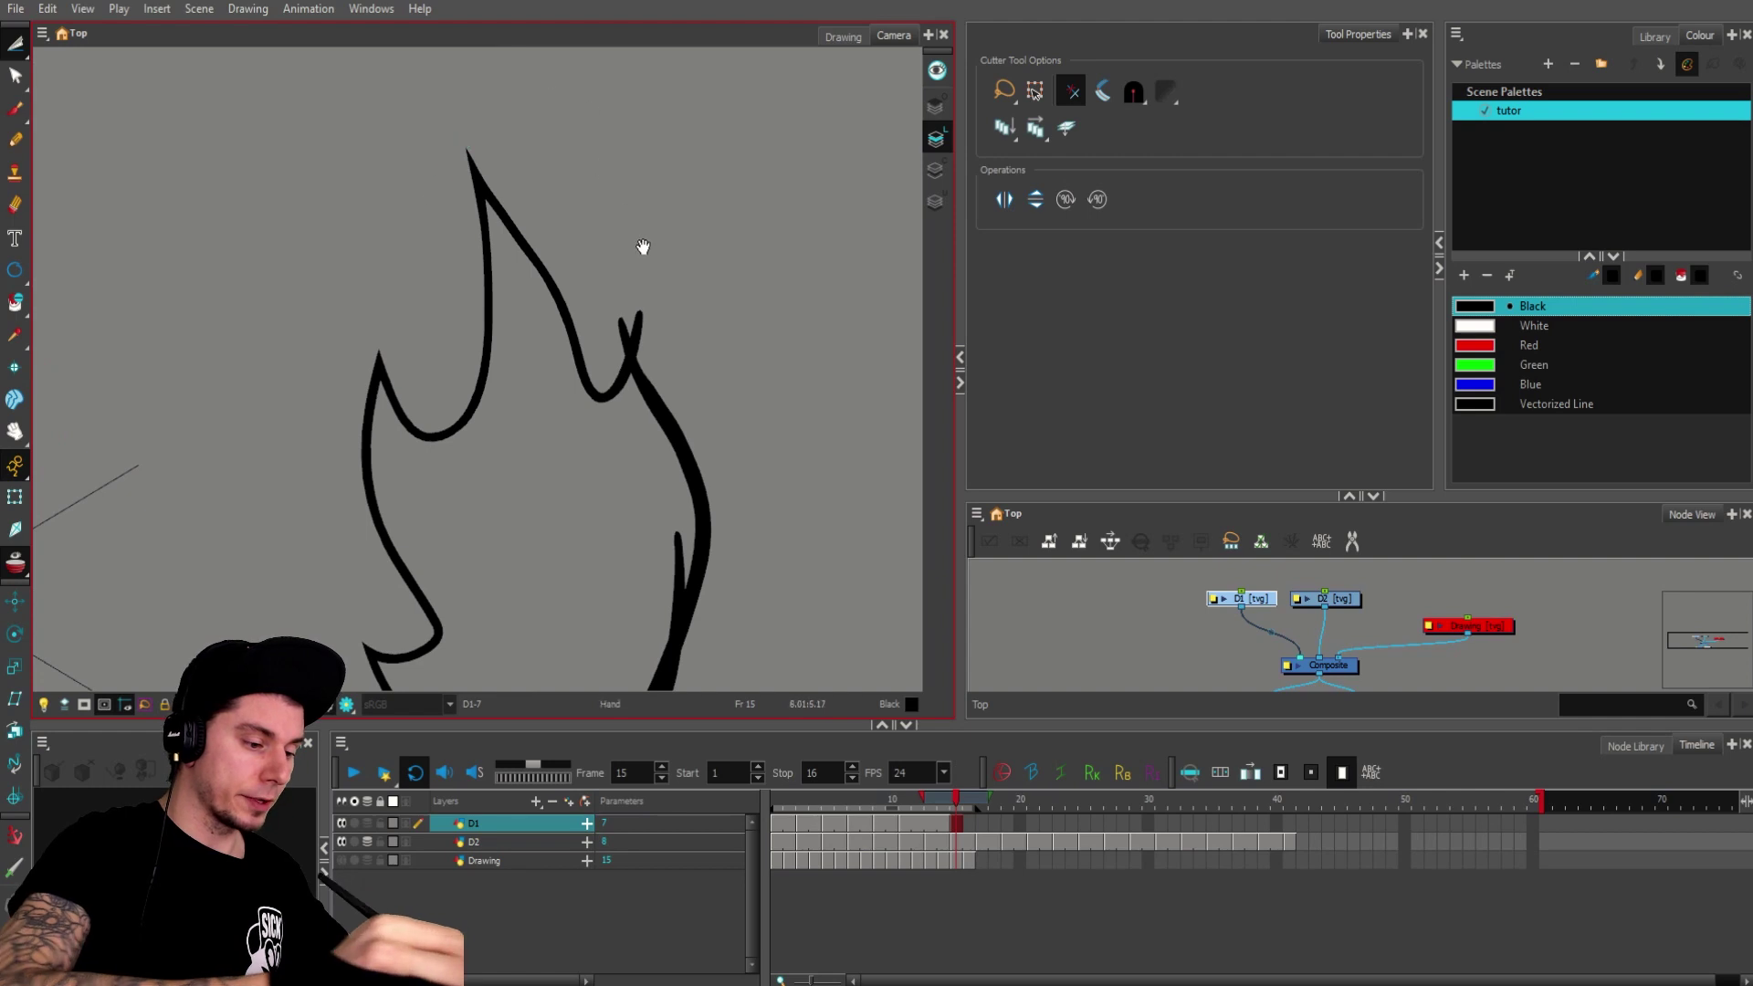
mouse_move(642, 246)
mouse_down()
mouse_move(618, 163)
mouse_move(593, 245)
mouse_up()
drag(597, 193, 729, 365)
key(1)
key(1)
key(2)
key(2)
key(alt+s)
key(1)
Step: Brush two crossing Black strokes as a cross beside the flame's right edge
key(alt+b)
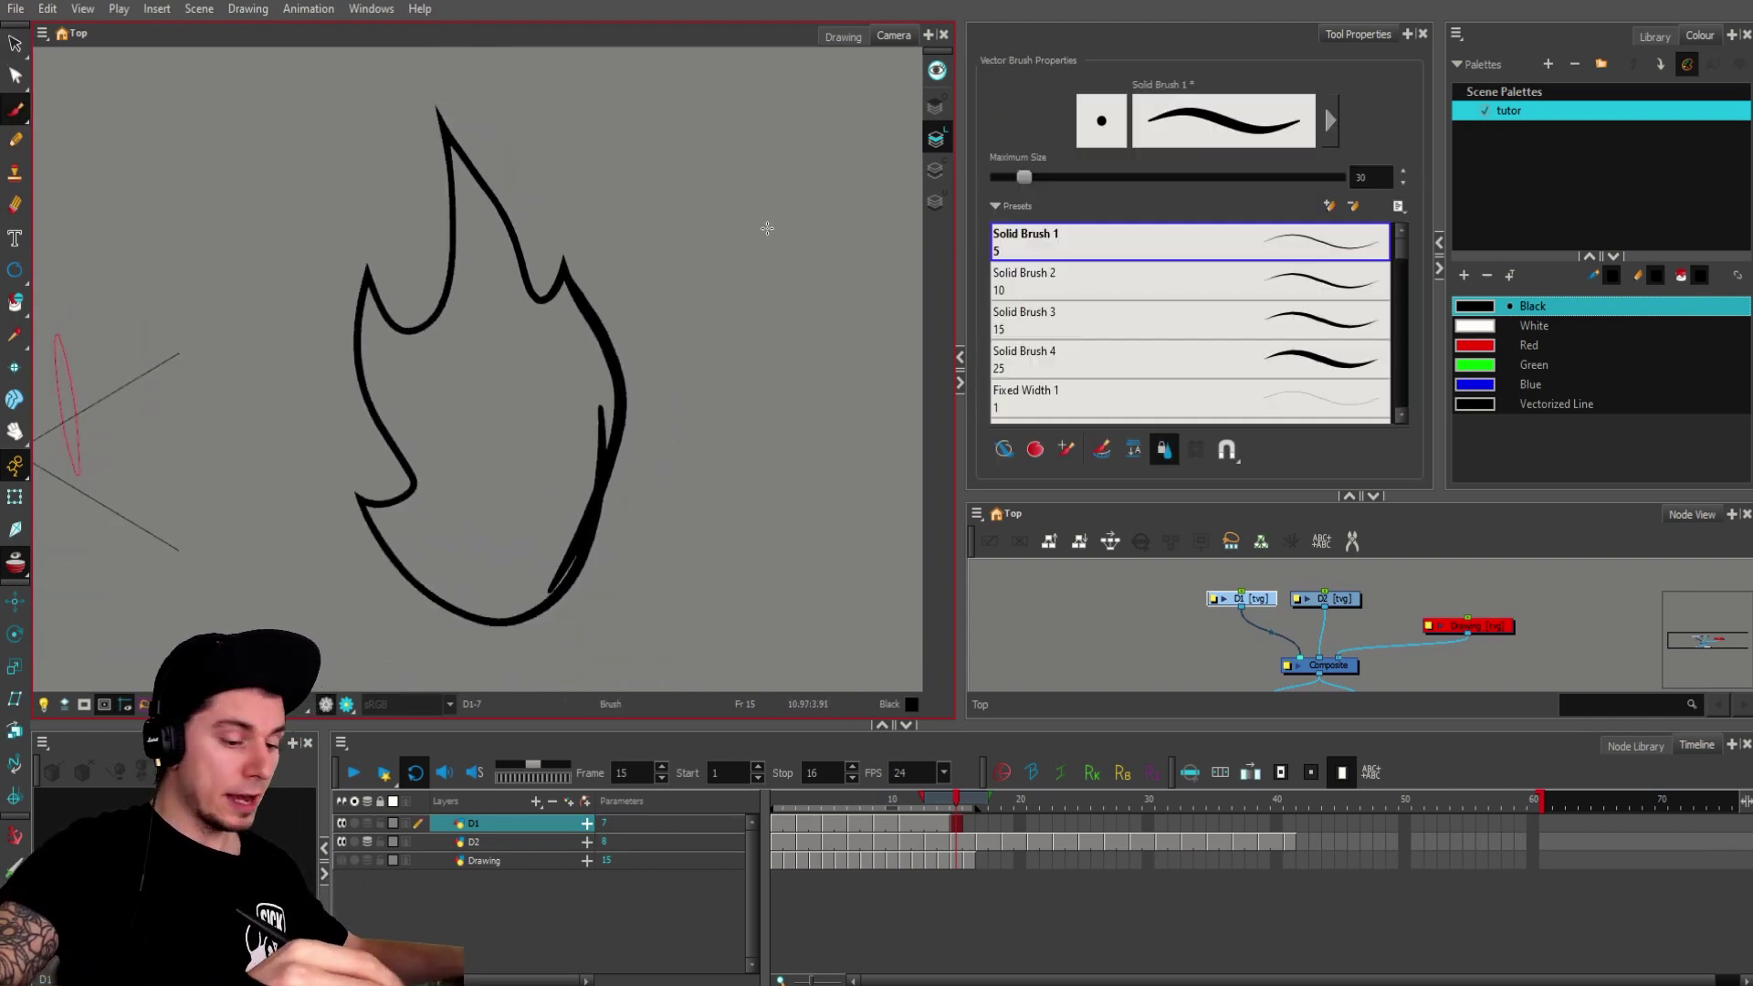
drag(762, 221, 787, 444)
drag(692, 347, 847, 314)
Step: Lower the alpha of the Black swatch to 96 so that overlapping strokes can be inspected
double_click(1490, 314)
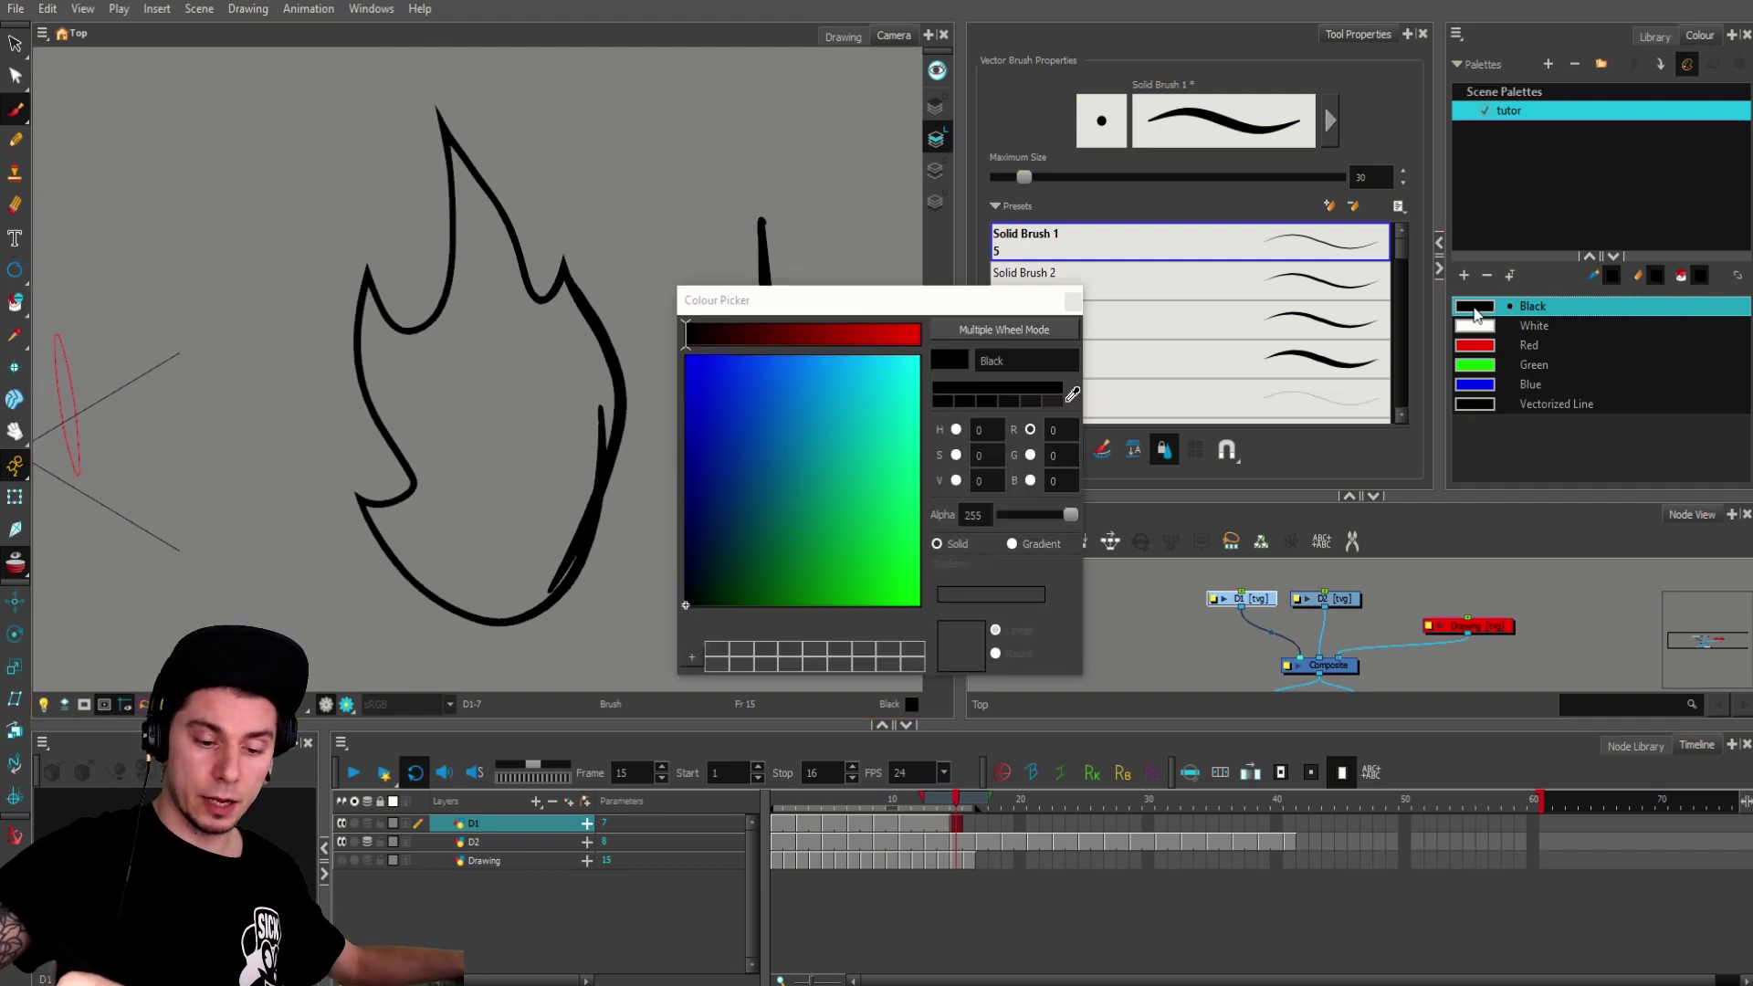
drag(1070, 515, 1027, 514)
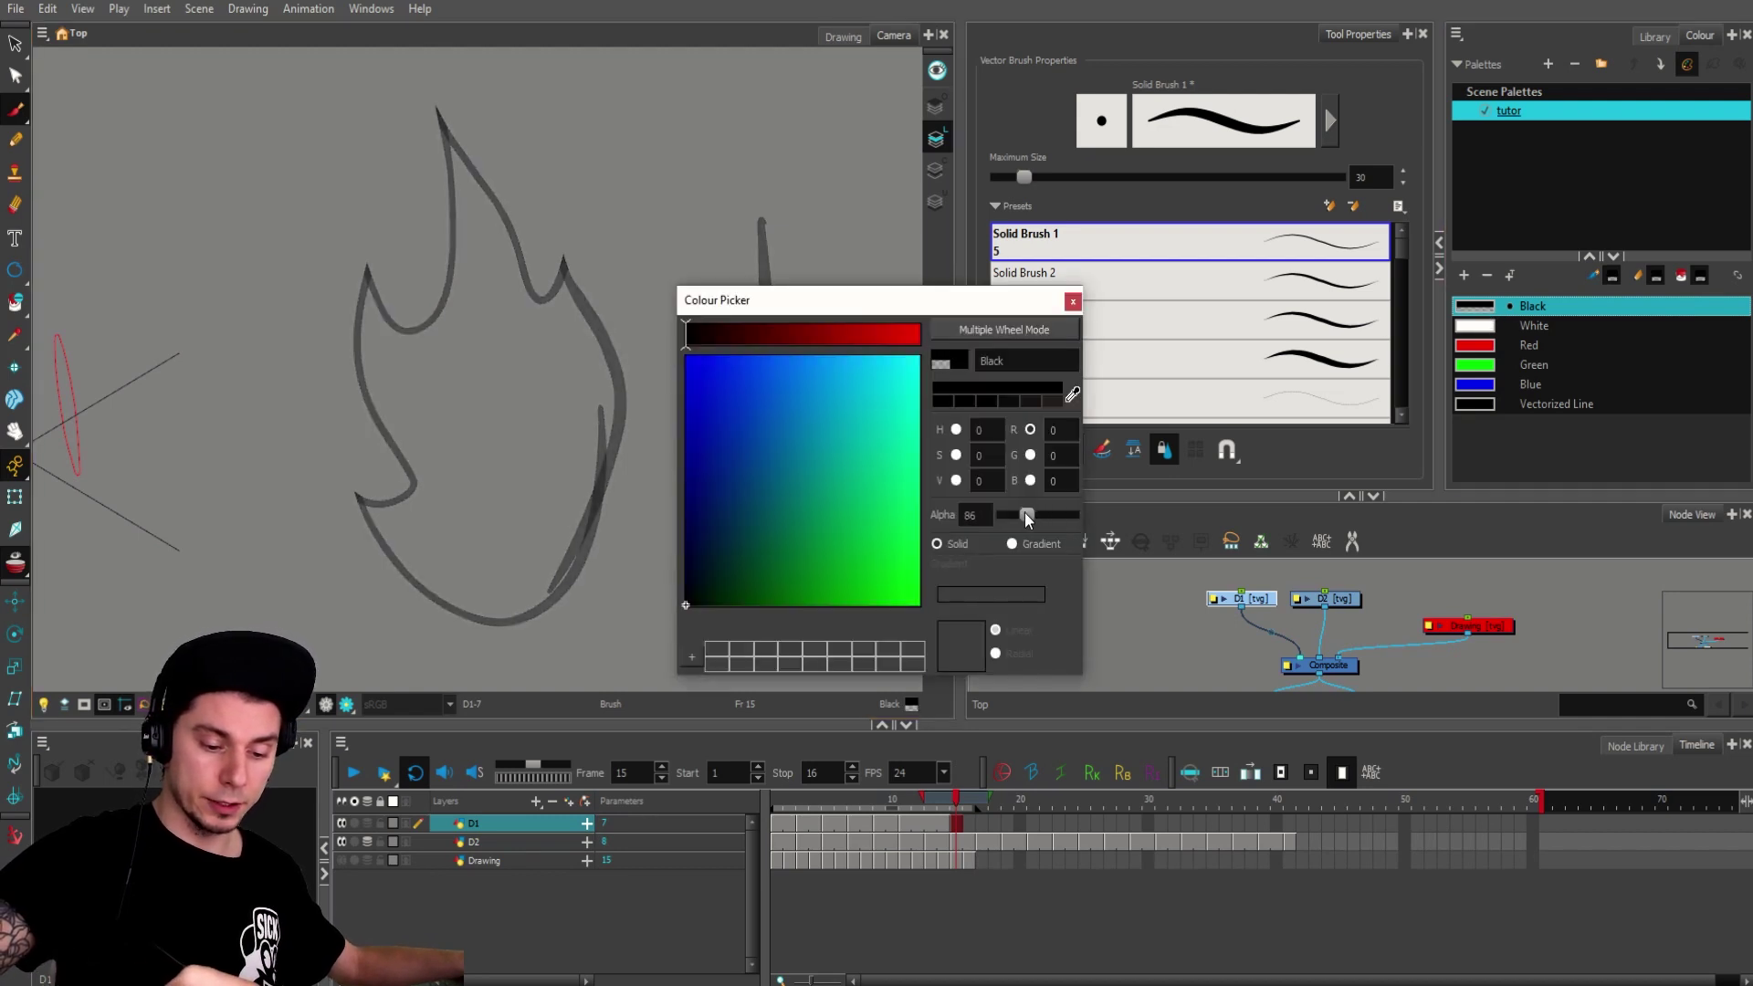
click(1072, 303)
key(alt+s)
scroll(627, 478, up, 4)
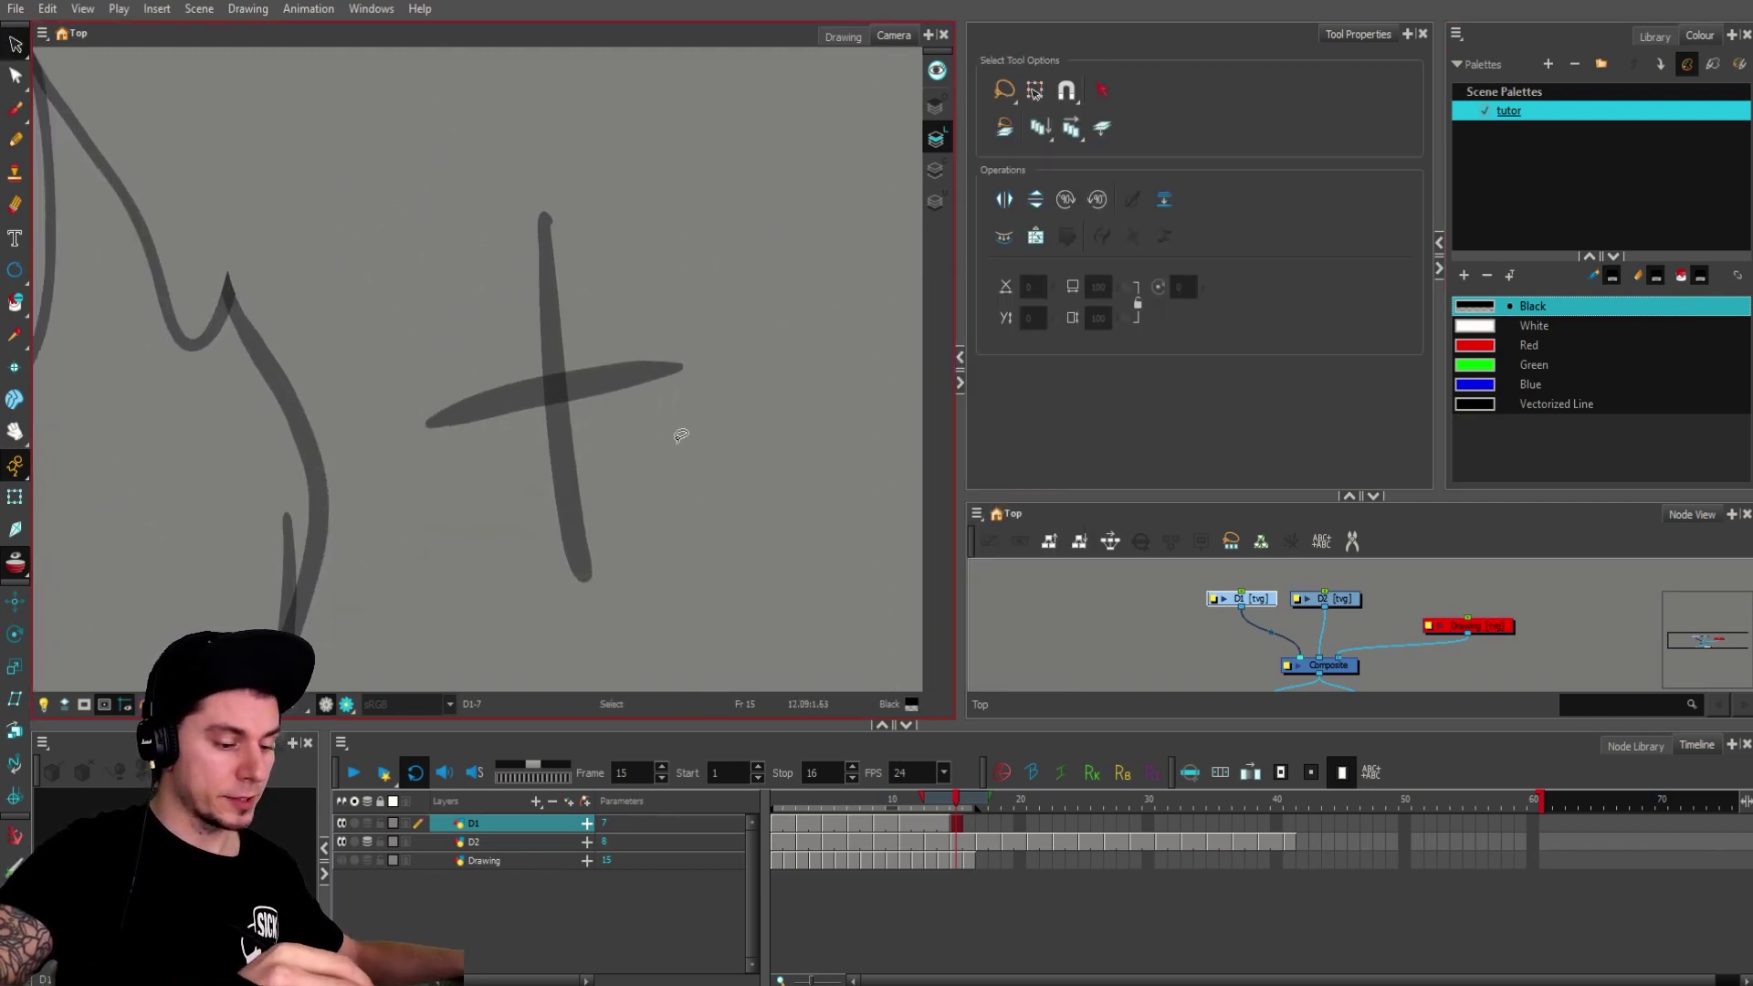
Step: Brush a smaller cross to the right of the large one, then select and delete it
key(alt+b)
drag(769, 244, 803, 416)
mouse_move(728, 333)
mouse_down()
mouse_move(857, 294)
mouse_move(784, 478)
mouse_up()
key(alt+s)
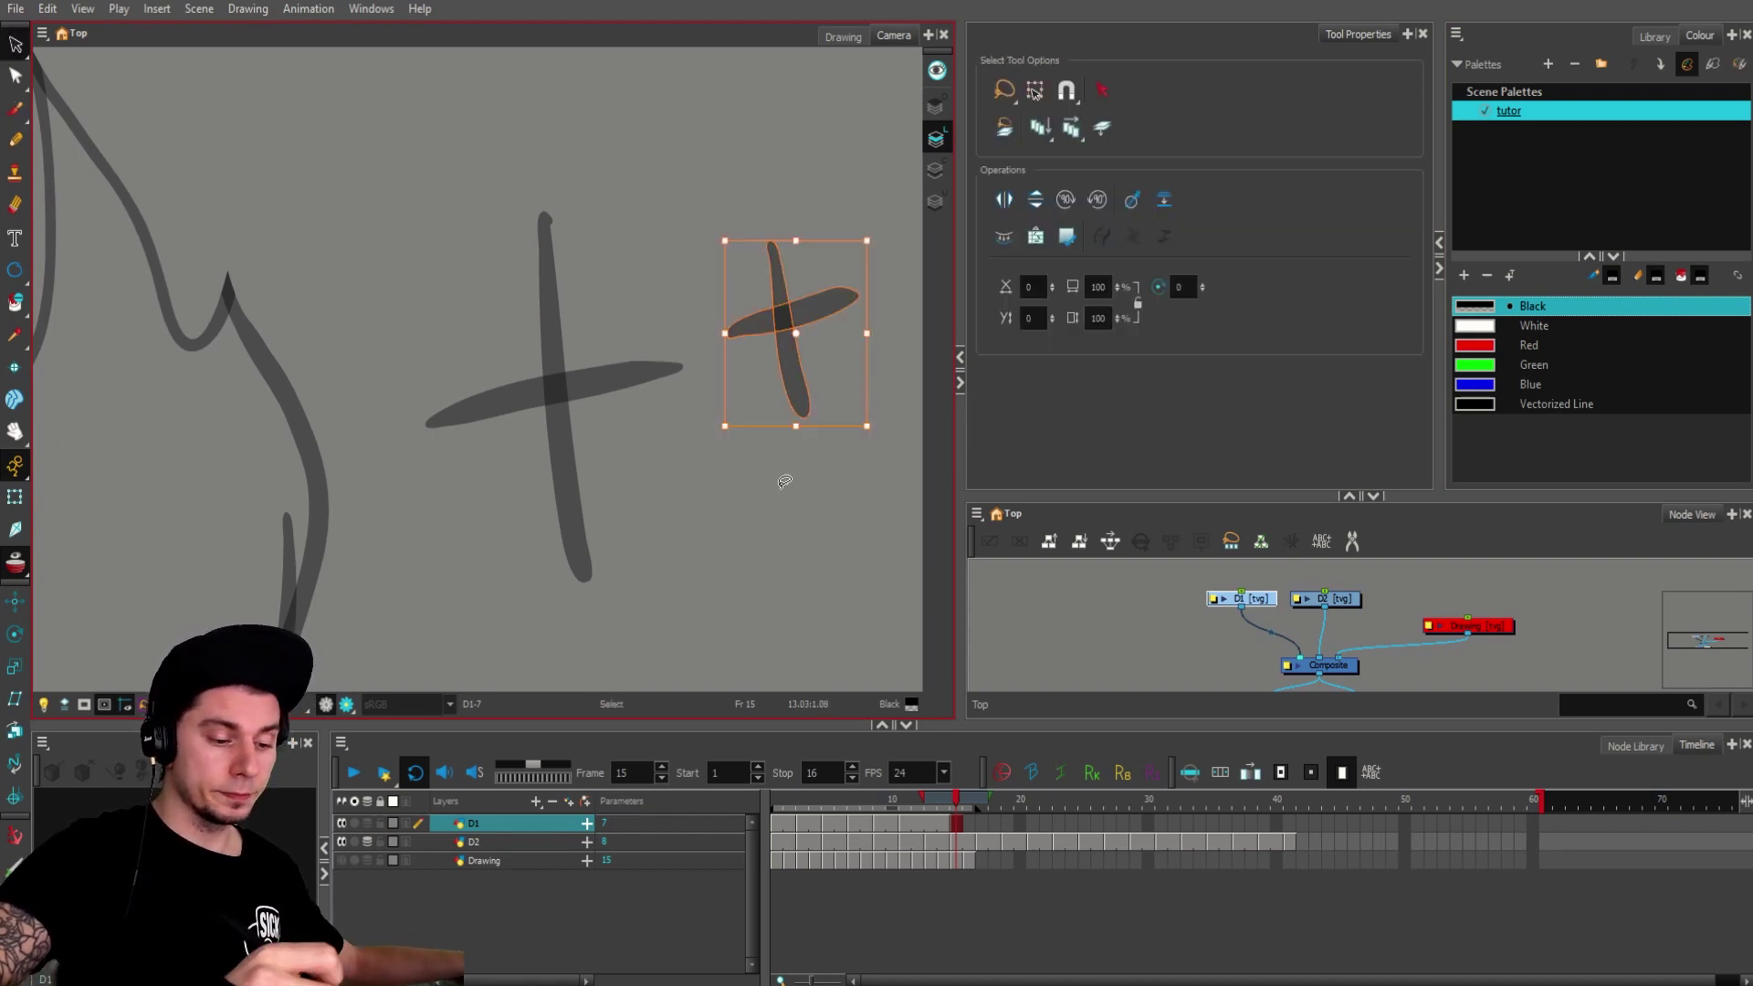
key(Delete)
Step: Move the horizontal stroke of the large cross slightly downward along the vertical one and deselect it
click(626, 378)
mouse_move(628, 382)
mouse_down()
mouse_move(632, 420)
mouse_move(622, 368)
mouse_move(624, 408)
mouse_up()
click(626, 332)
click(622, 389)
click(670, 319)
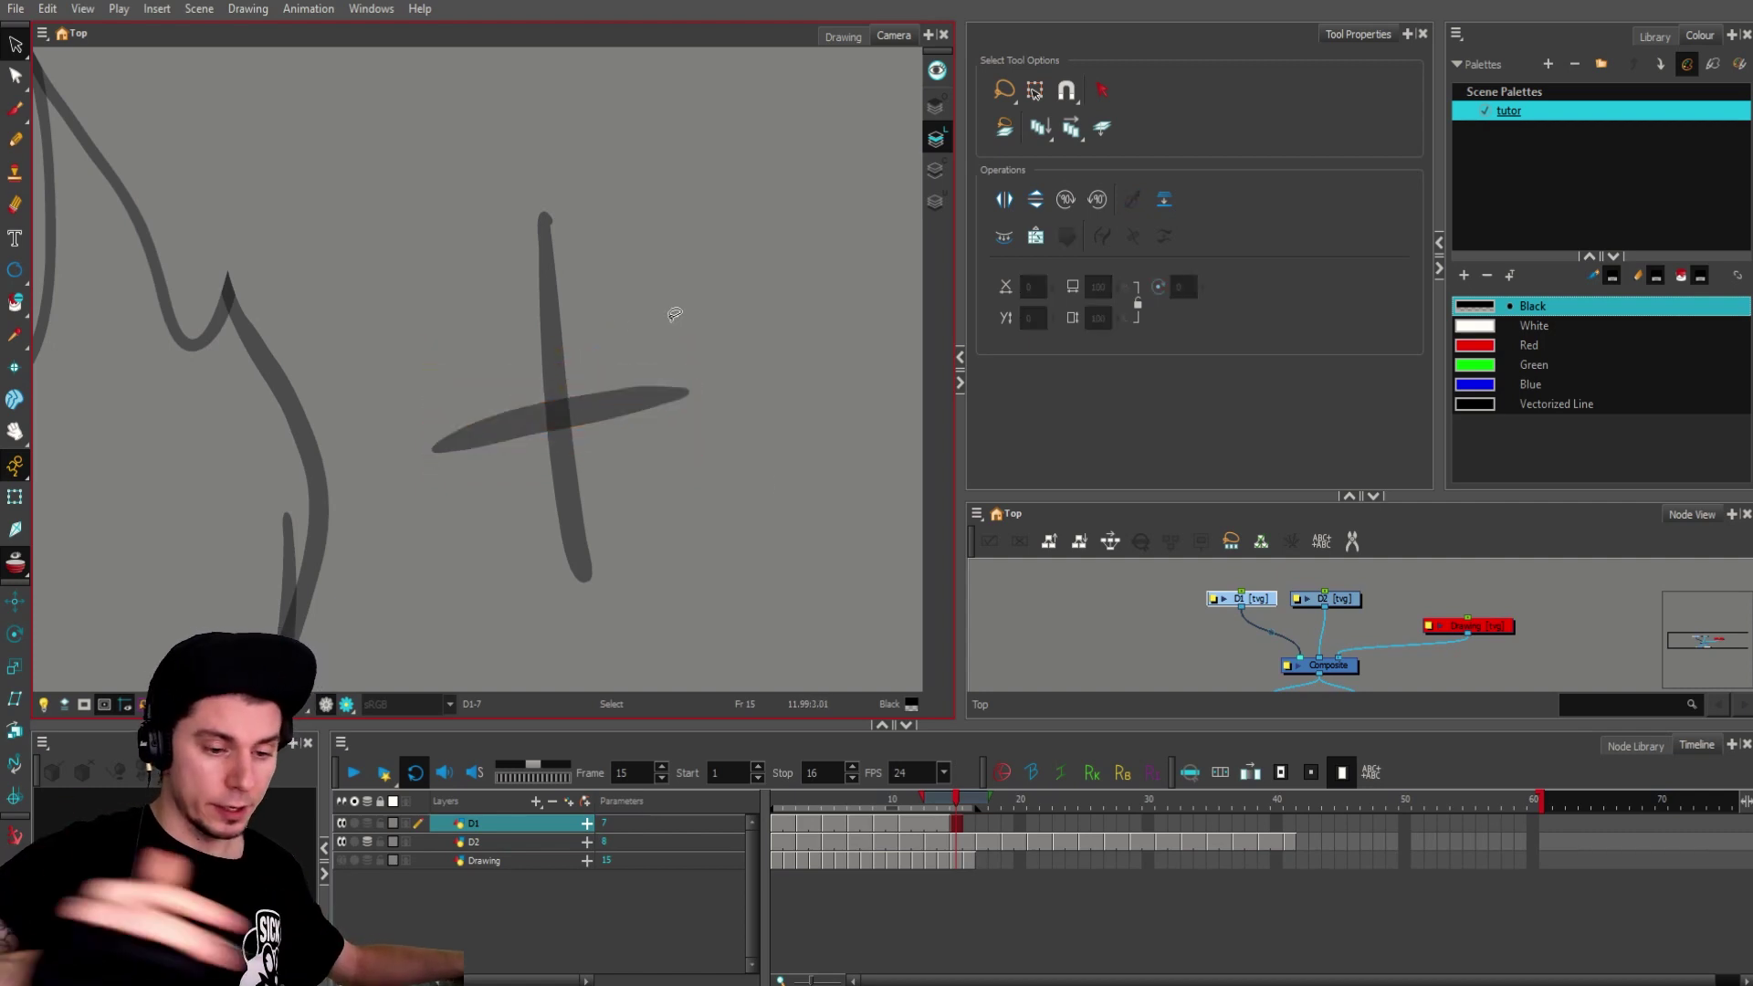
Step: Turn on automatic flattening for the Brush and draw two small crosses to the right of the large one
key(alt+b)
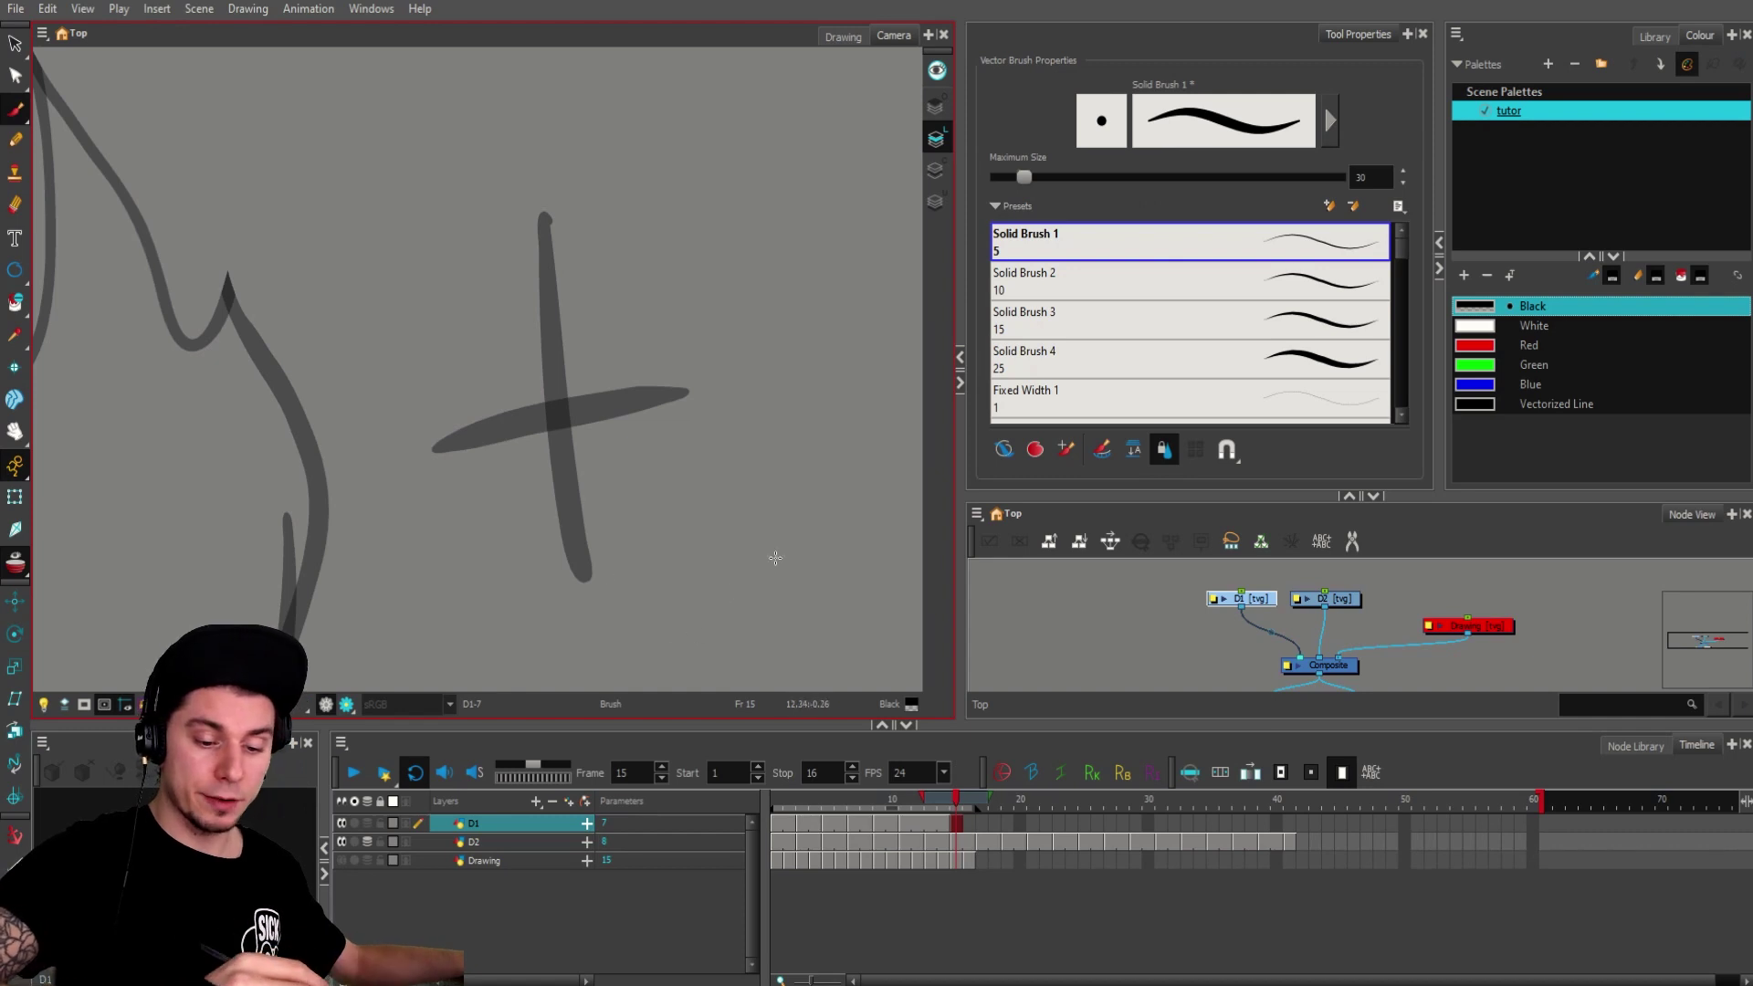
click(1135, 451)
drag(687, 230, 845, 338)
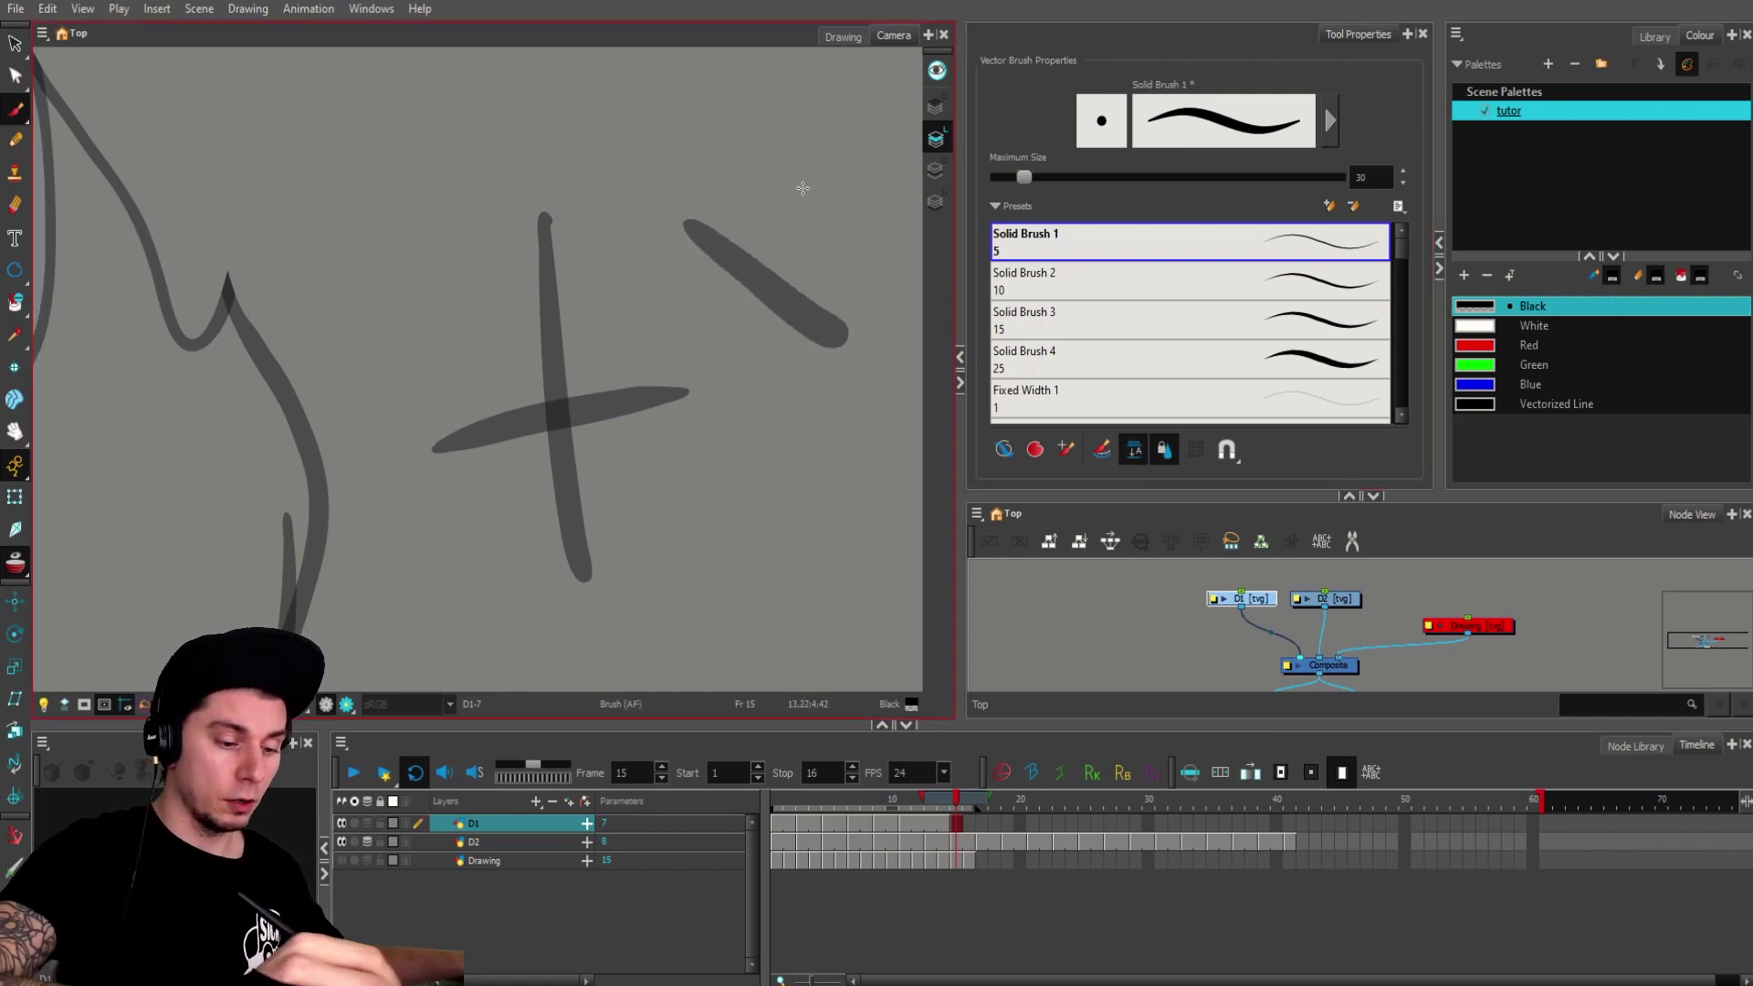
drag(803, 186, 749, 429)
drag(820, 475, 673, 483)
drag(760, 272, 789, 508)
drag(705, 461, 861, 345)
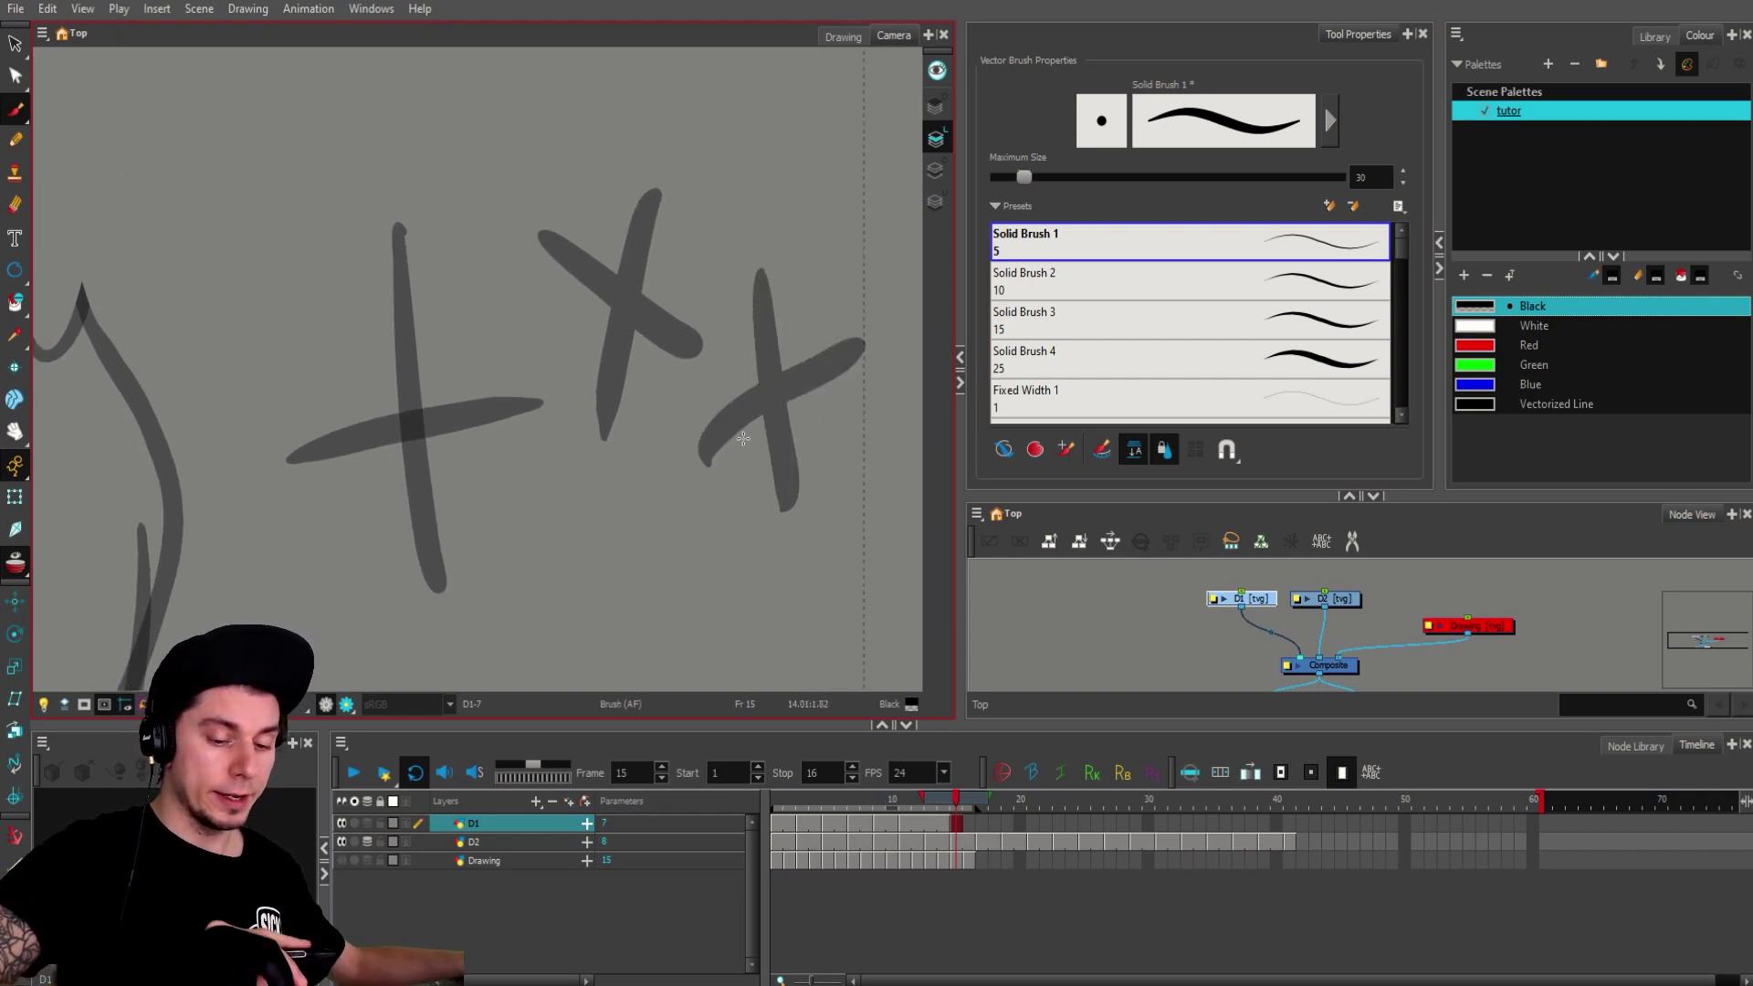
Step: Lasso the two small flattened crosses with the Select tool and delete them
drag(599, 539, 714, 520)
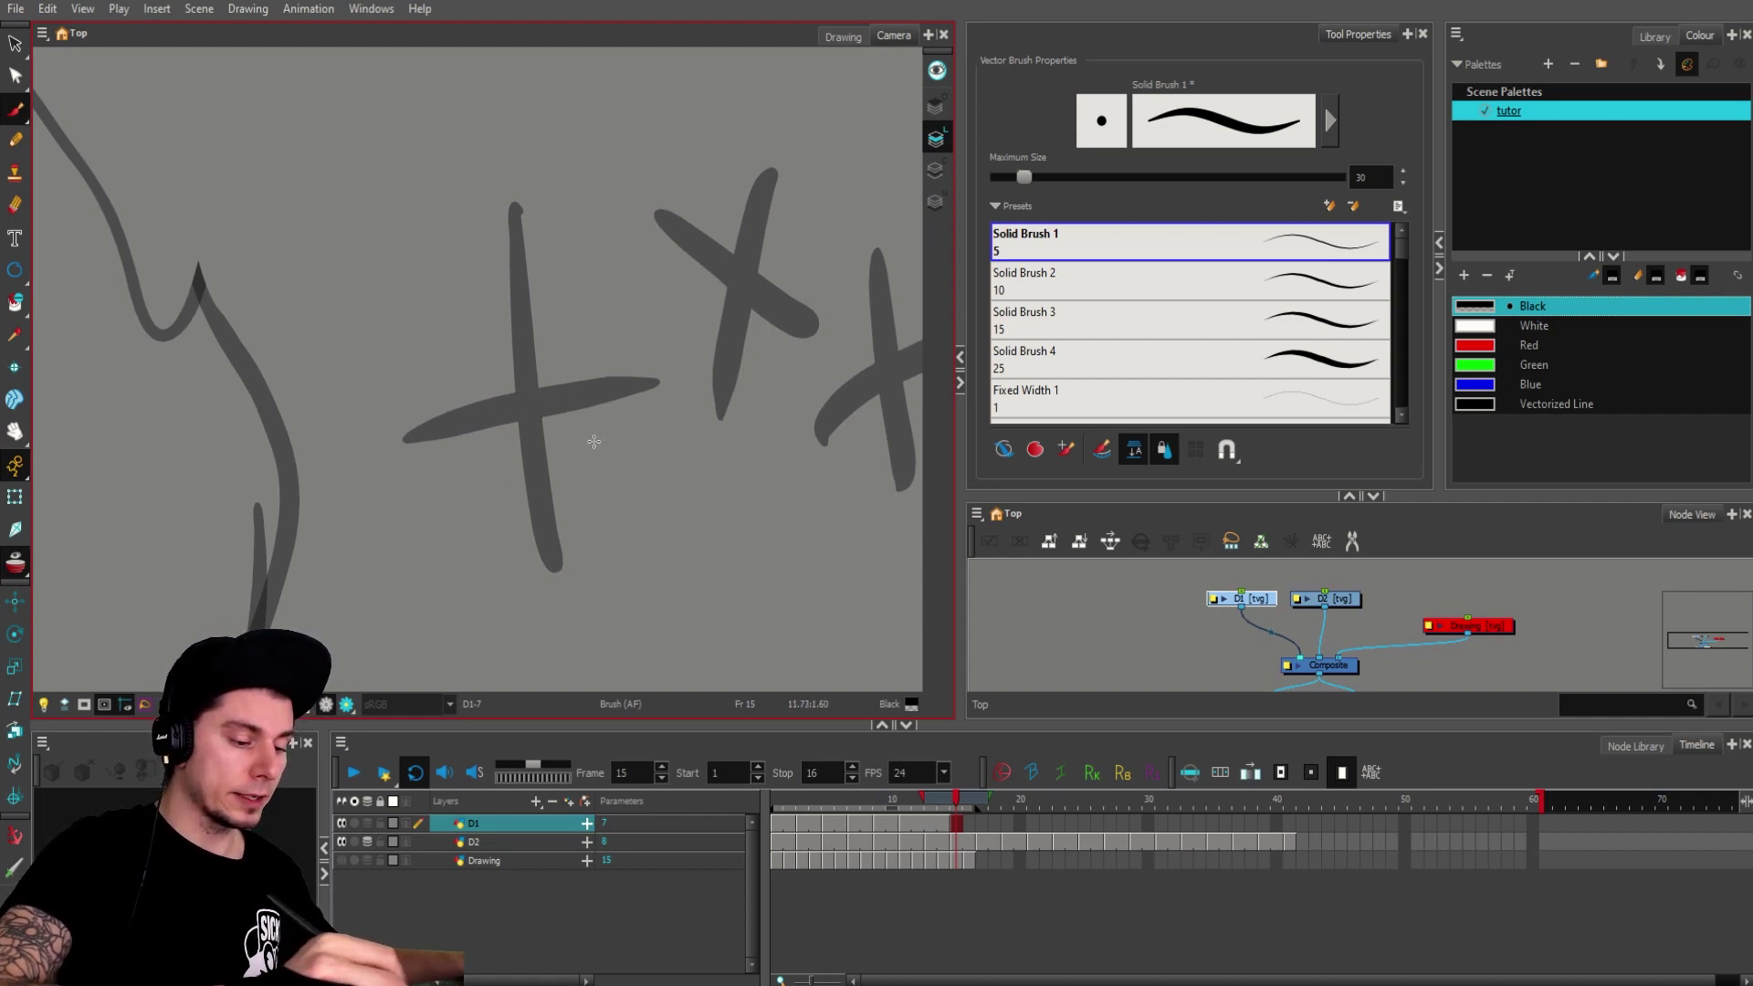
drag(389, 491, 663, 430)
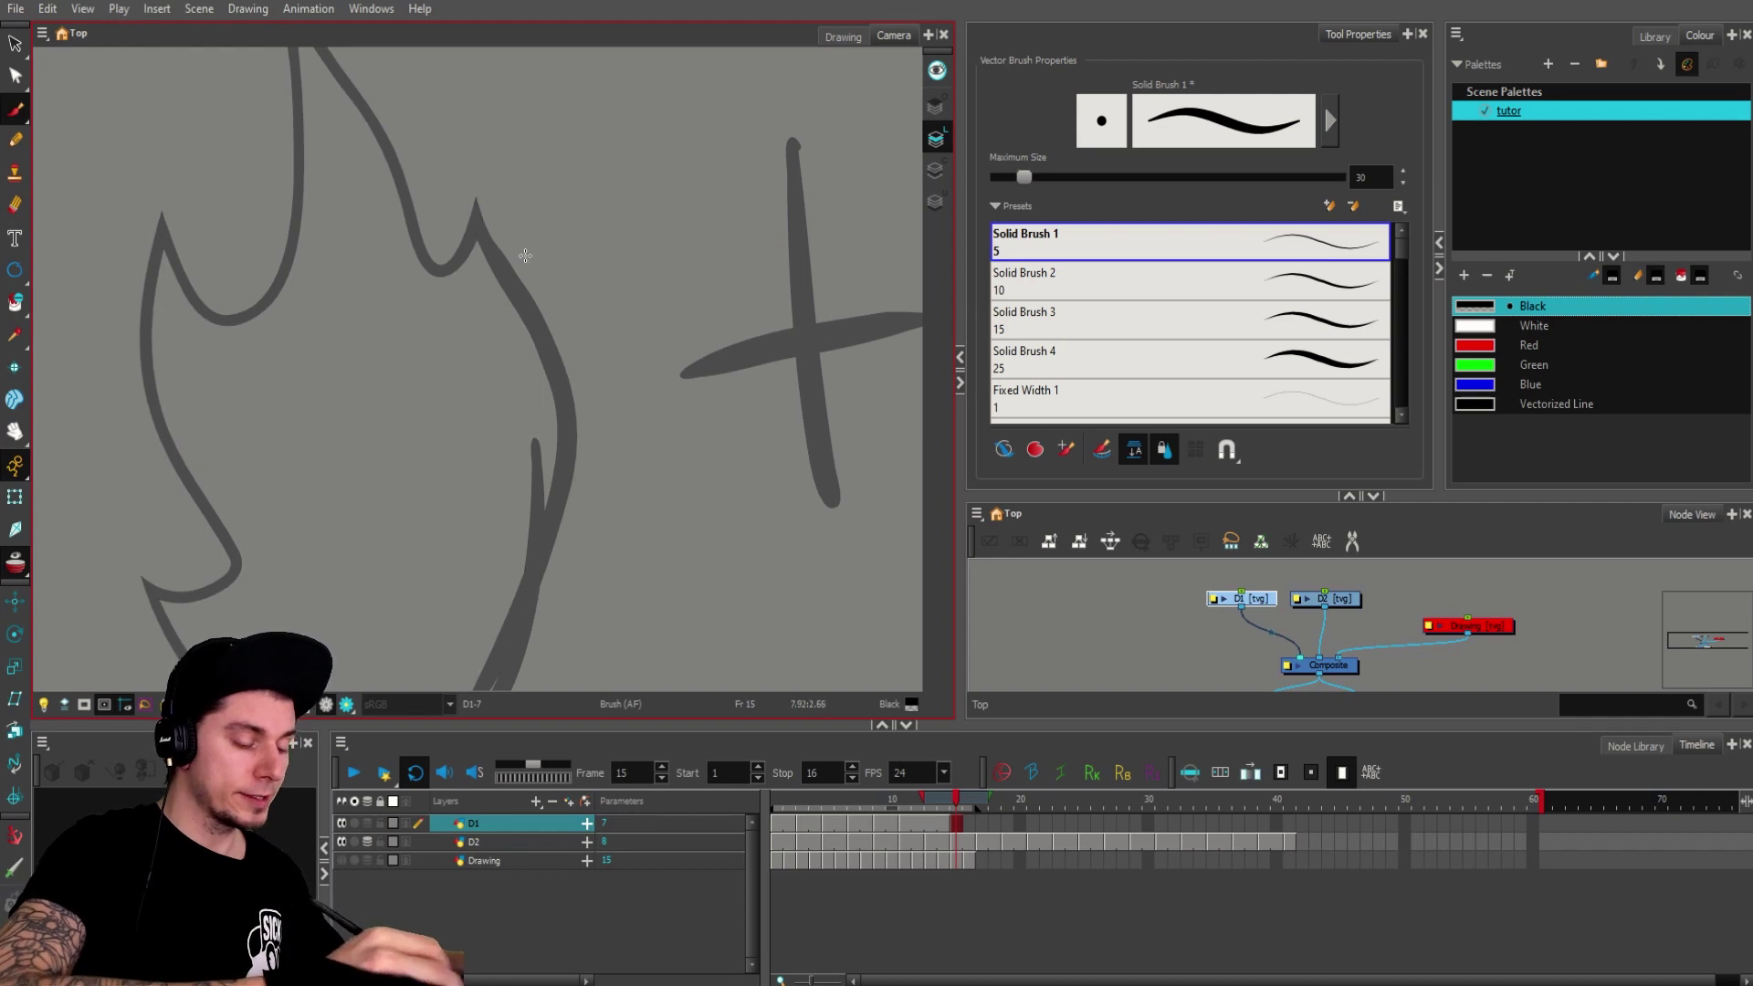
drag(834, 462, 617, 502)
drag(755, 485, 639, 498)
key(1)
key(1)
key(alt+s)
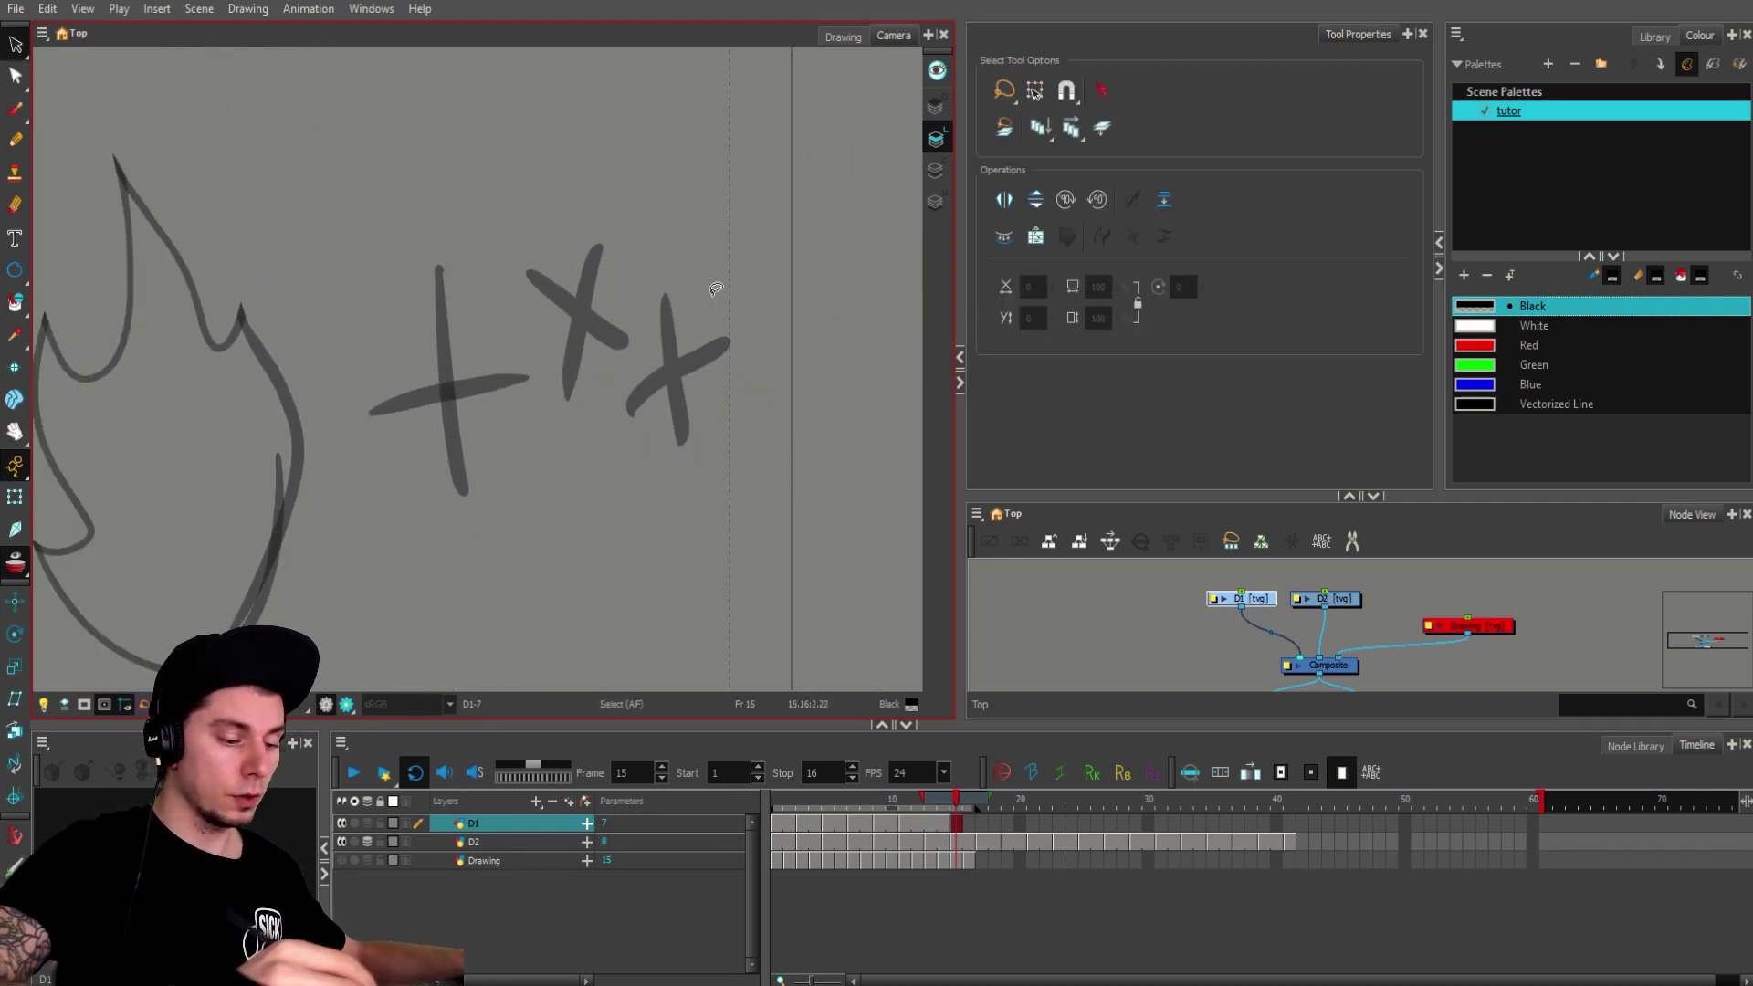
mouse_move(716, 289)
mouse_down()
mouse_move(735, 448)
mouse_move(562, 512)
mouse_move(731, 452)
mouse_up()
key(Delete)
Step: Select and flatten the remaining cross, and do the same with the whole flame outline
scroll(735, 438, up, 3)
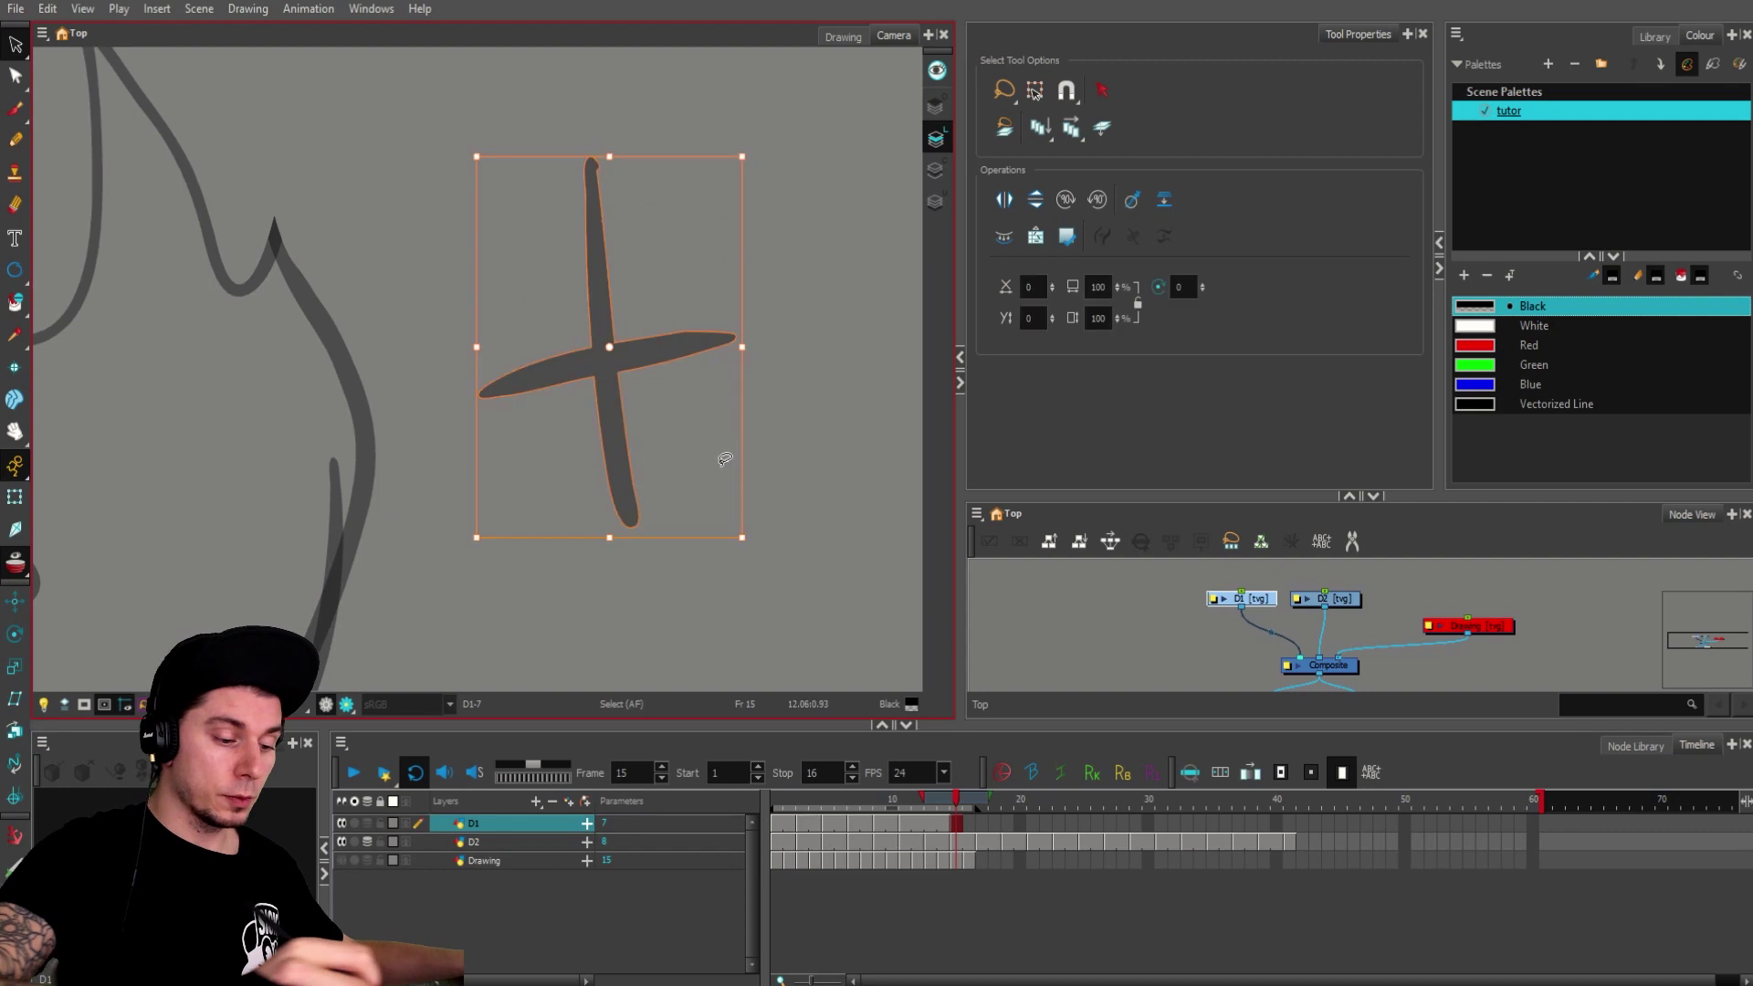
scroll(794, 493, down, 1)
scroll(808, 516, down, 1)
mouse_move(493, 274)
mouse_down()
mouse_move(236, 107)
mouse_move(501, 217)
mouse_move(498, 265)
mouse_up()
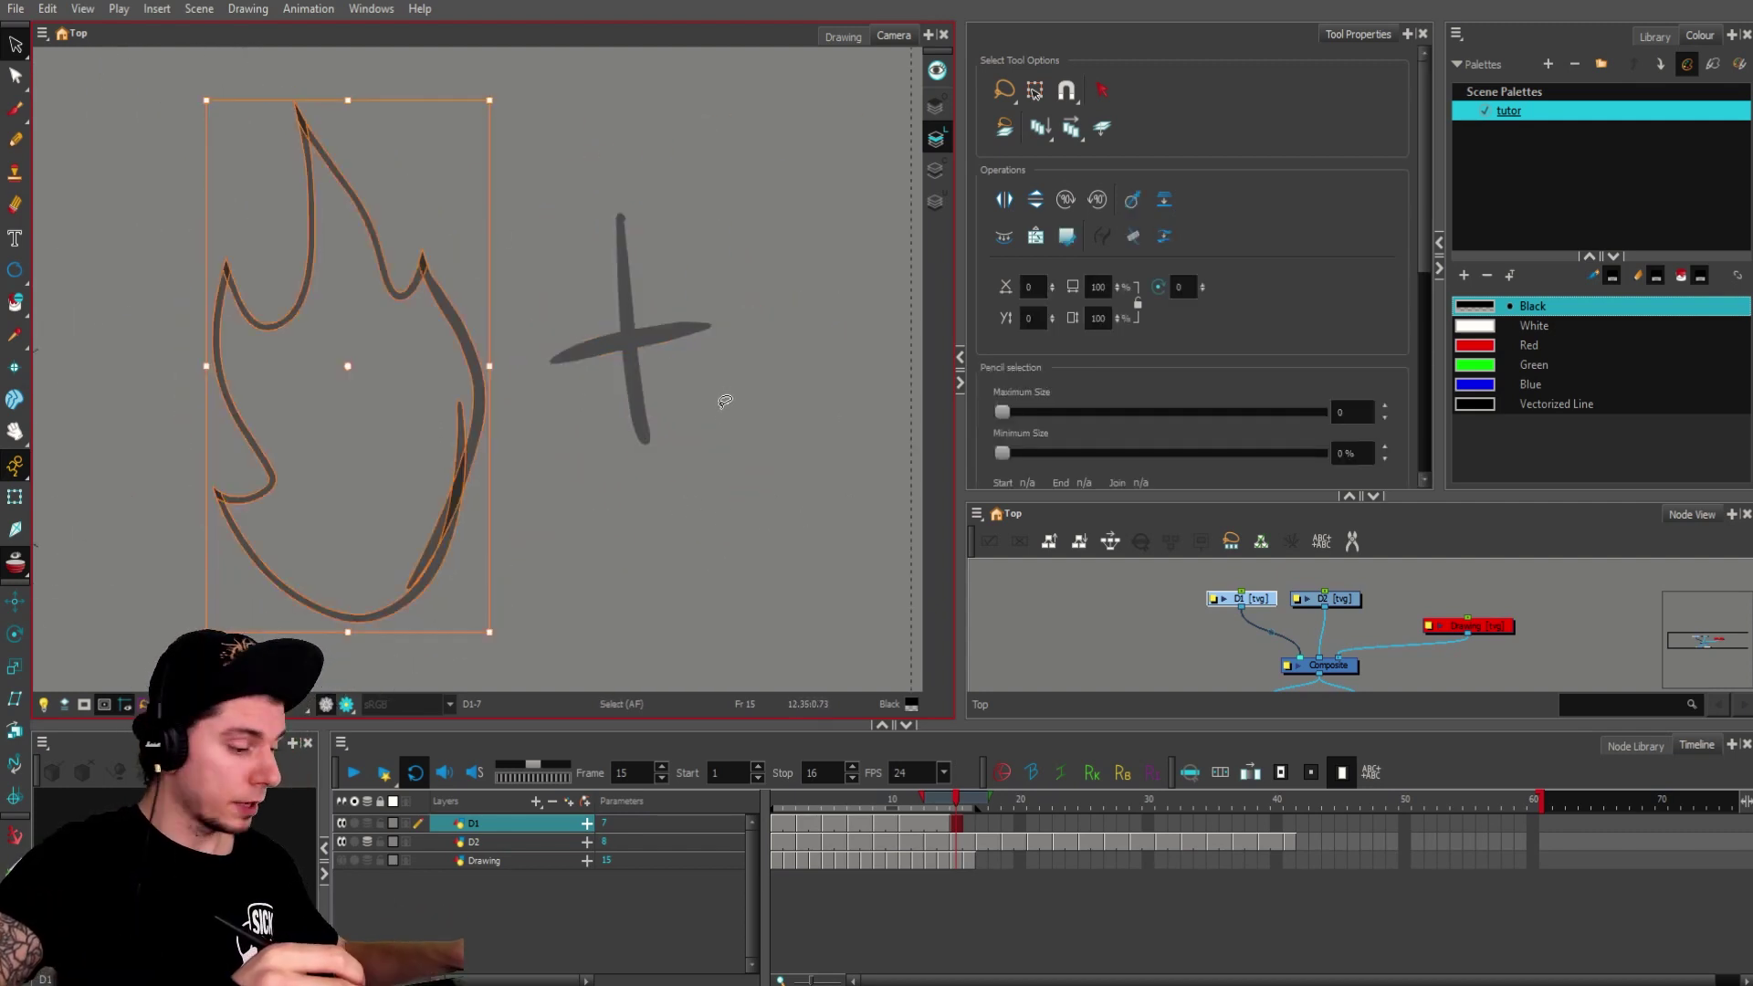
key(a)
click(677, 464)
scroll(765, 433, down, 1)
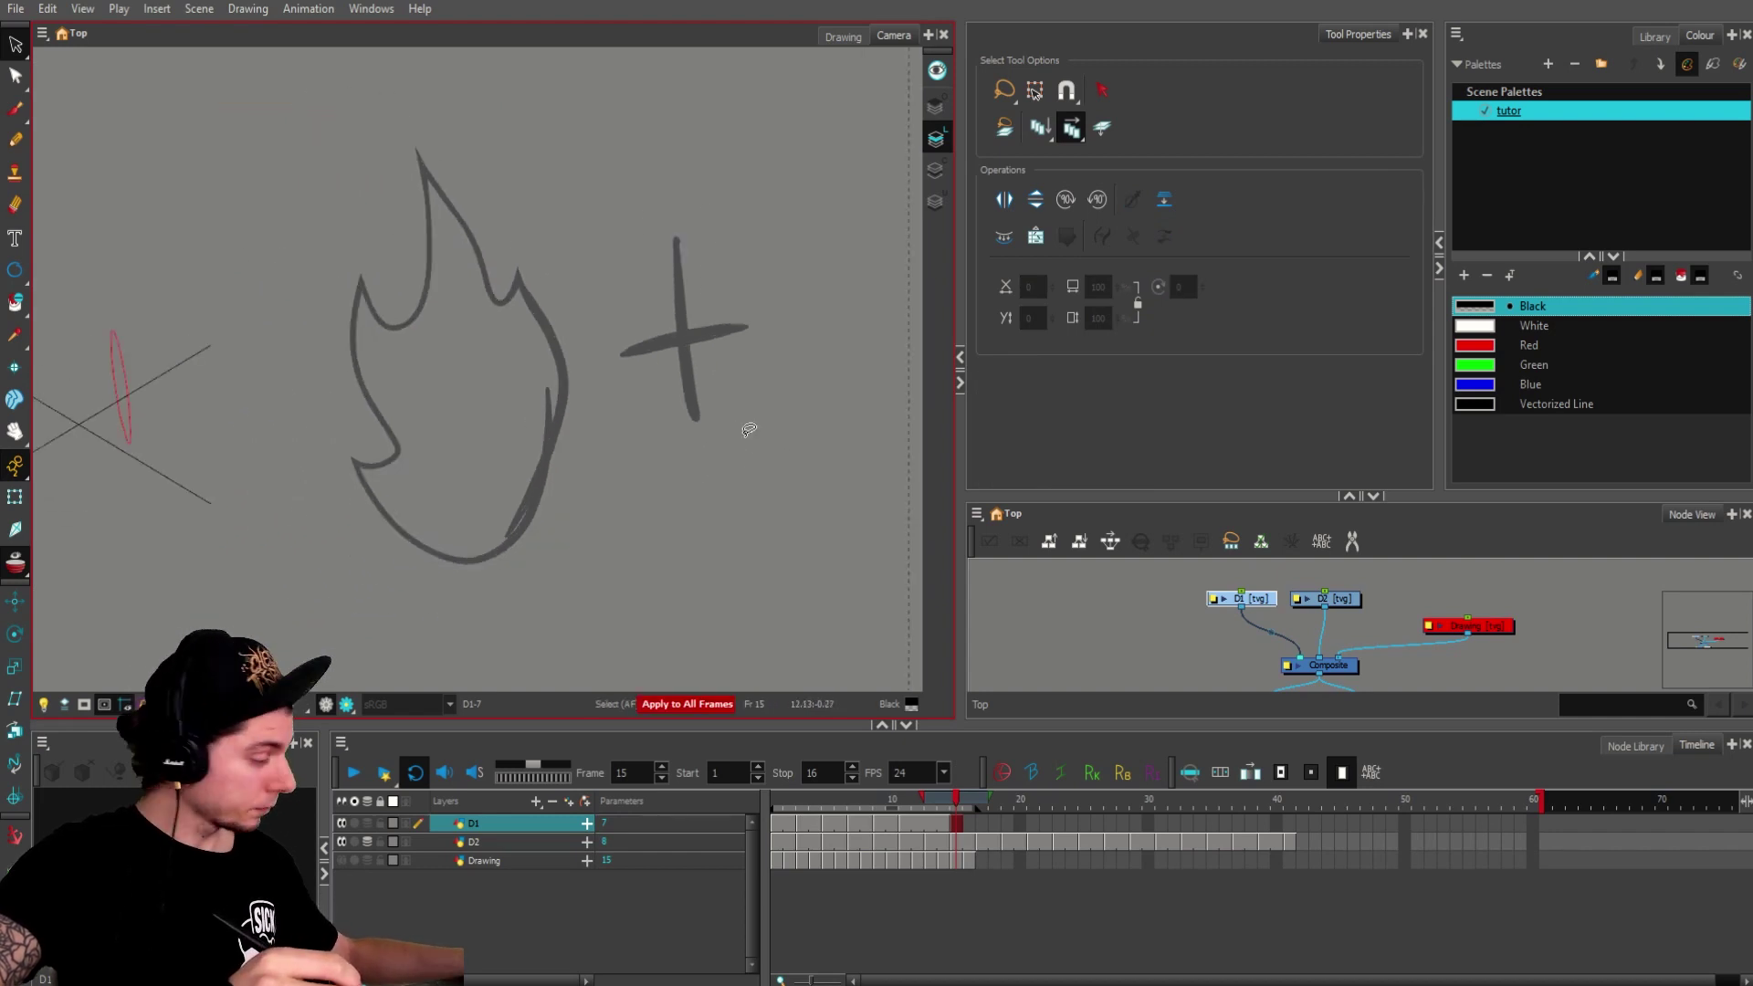
Step: Turn off Apply to All Frames for the Select tool and delete the cross beside the flame
key(alt+b)
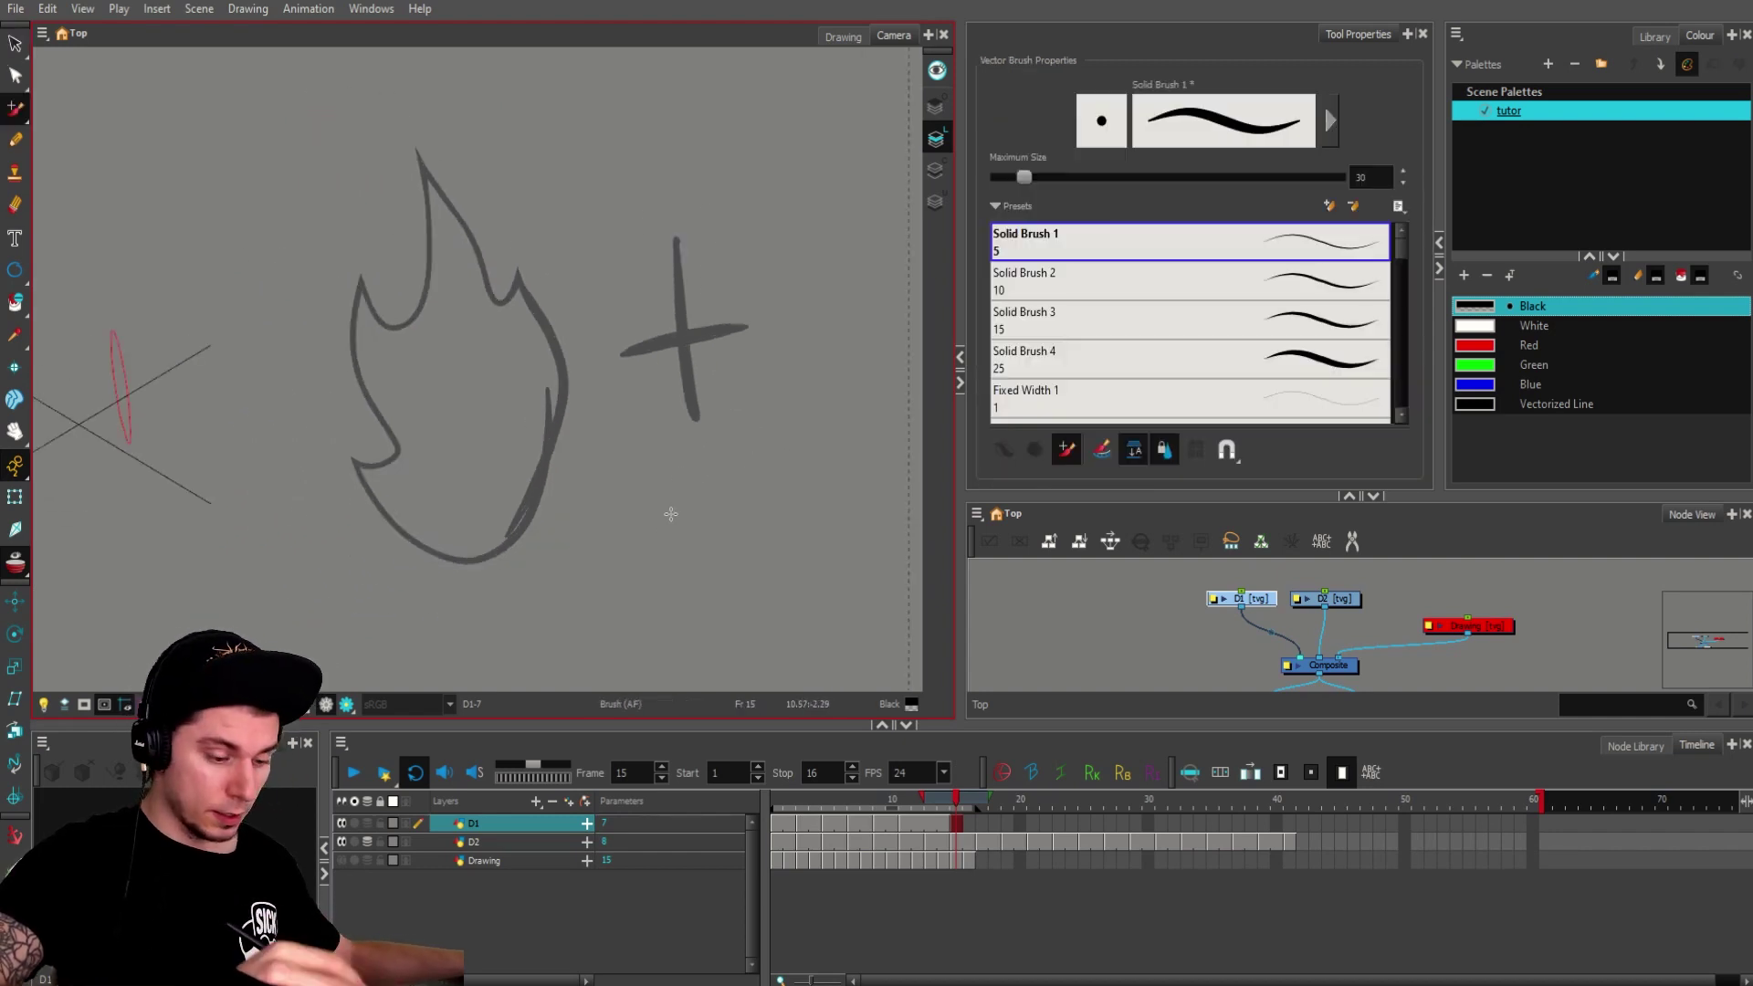
key(s)
click(1072, 127)
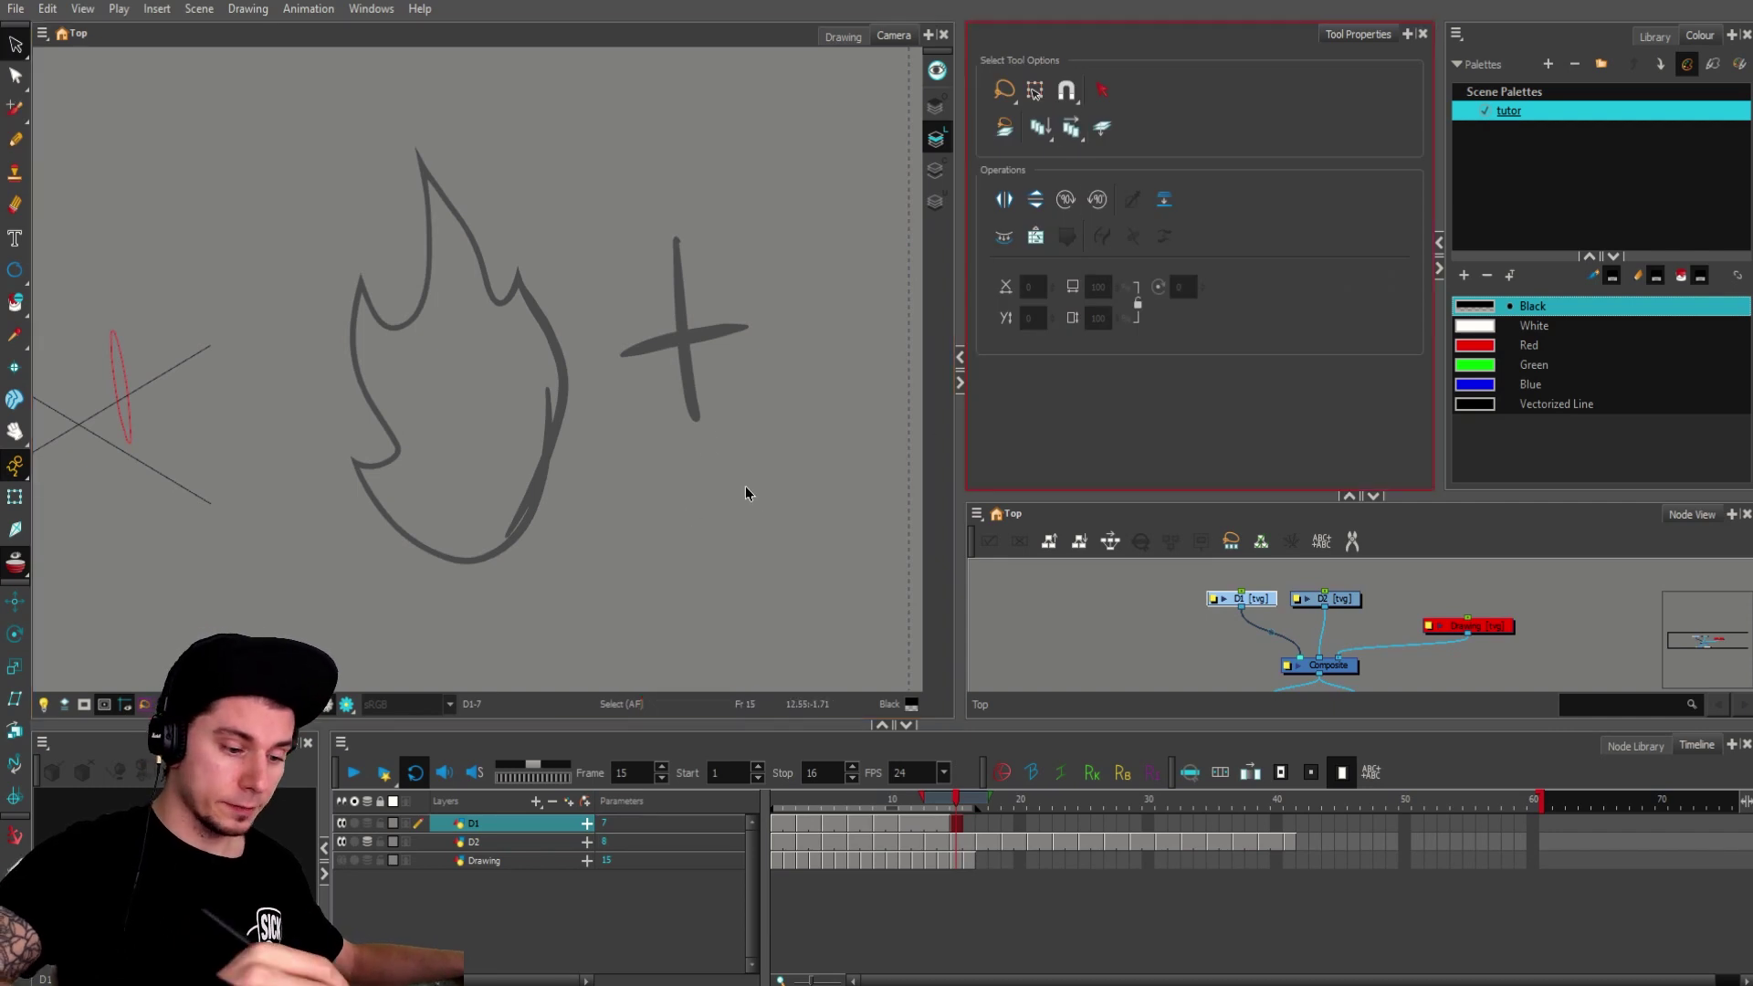
mouse_move(705, 523)
mouse_down()
mouse_move(687, 126)
mouse_move(724, 509)
mouse_move(711, 519)
mouse_up()
key(Delete)
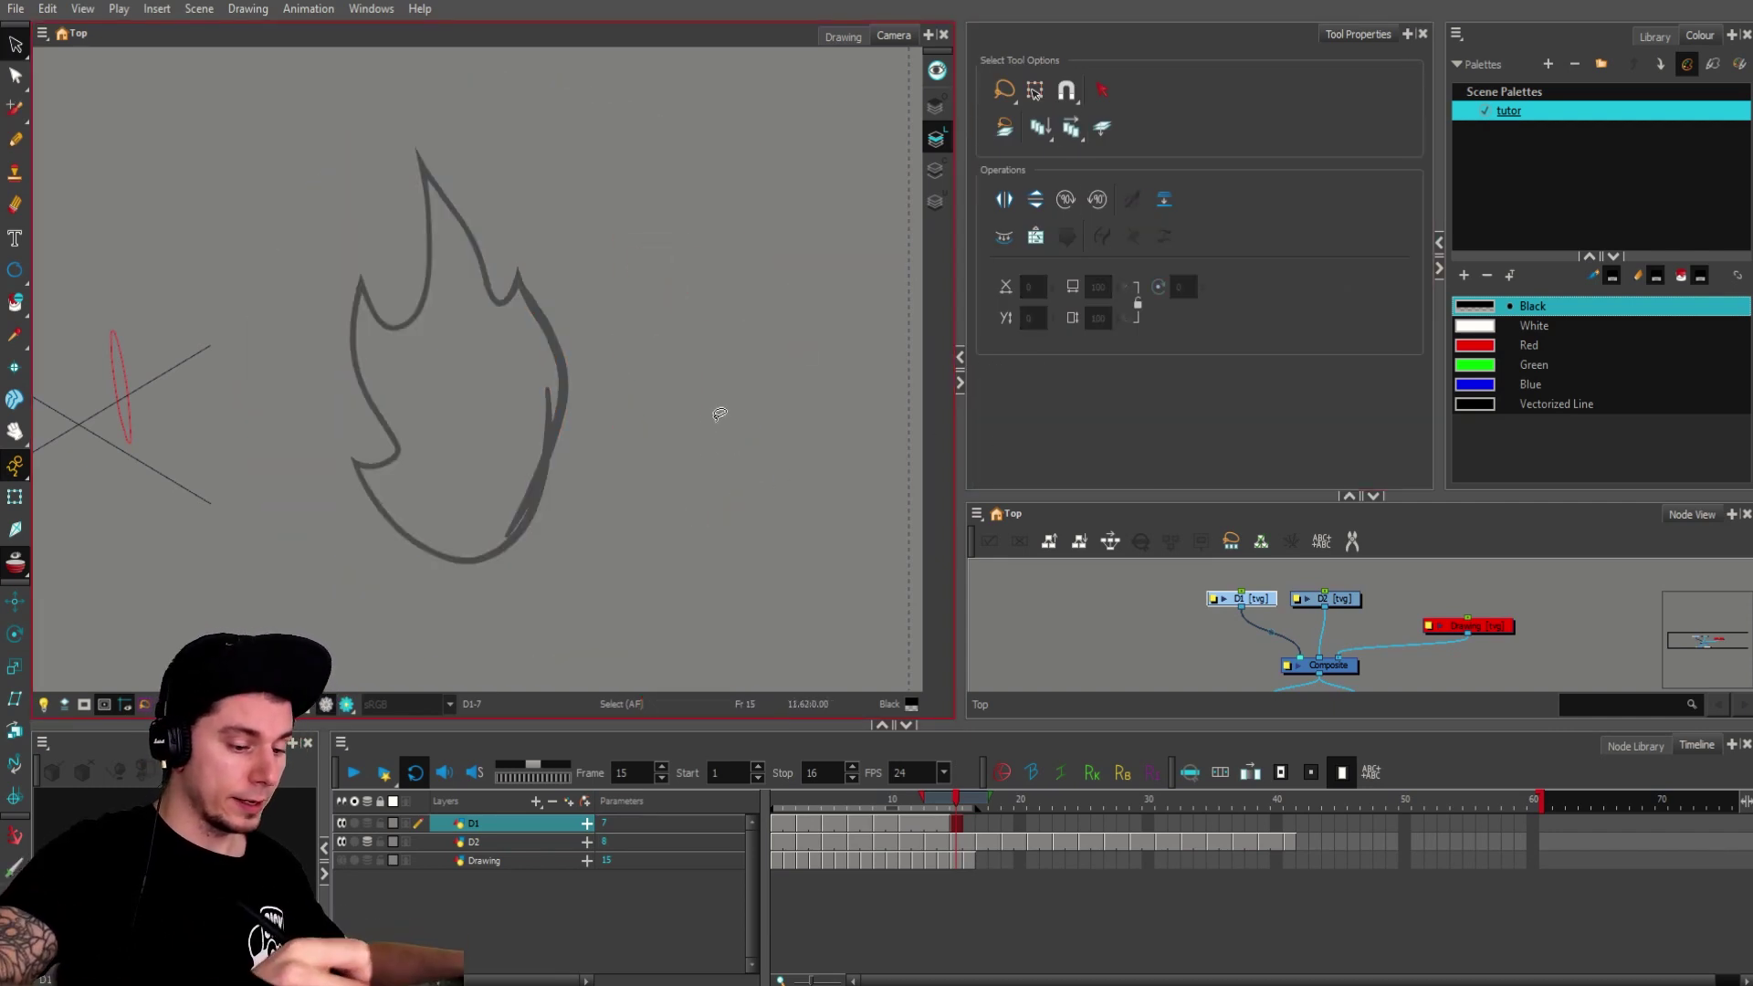
Step: Fill the inside of the flame outline with the semi-transparent Black using the Paint tool
key(i)
drag(484, 407, 514, 537)
drag(591, 466, 659, 492)
key(1)
key(1)
key(2)
key(2)
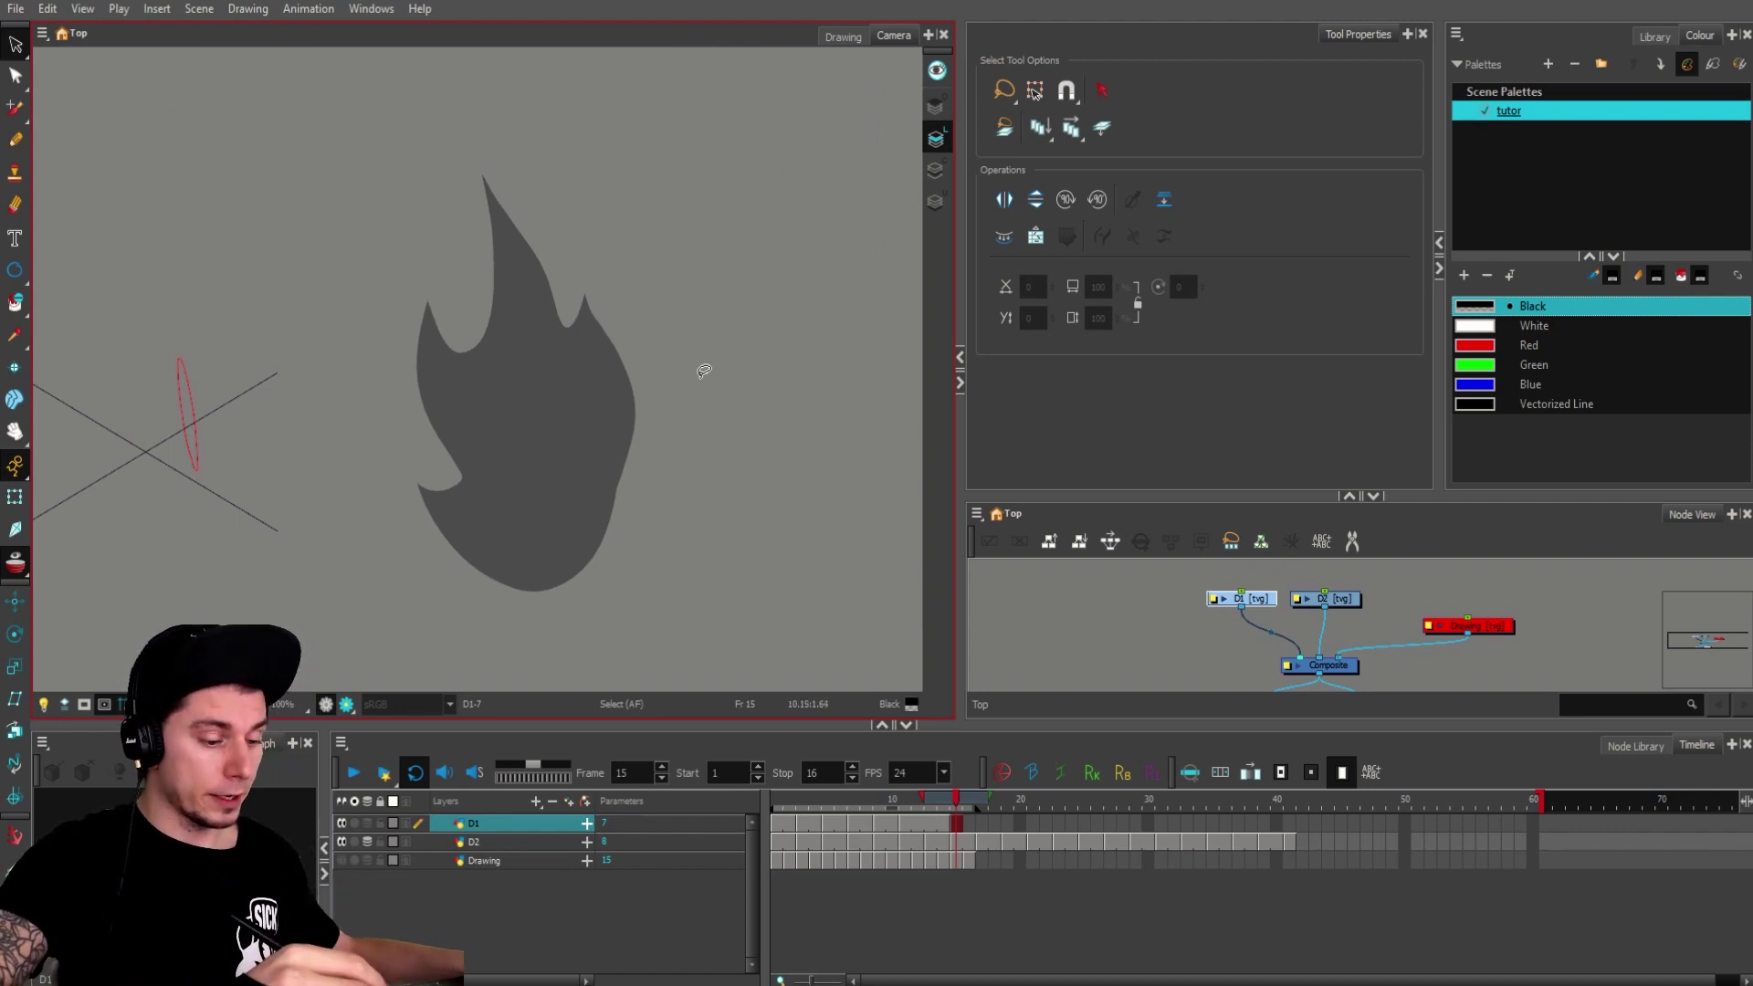
scroll(703, 393, down, 2)
scroll(710, 406, up, 3)
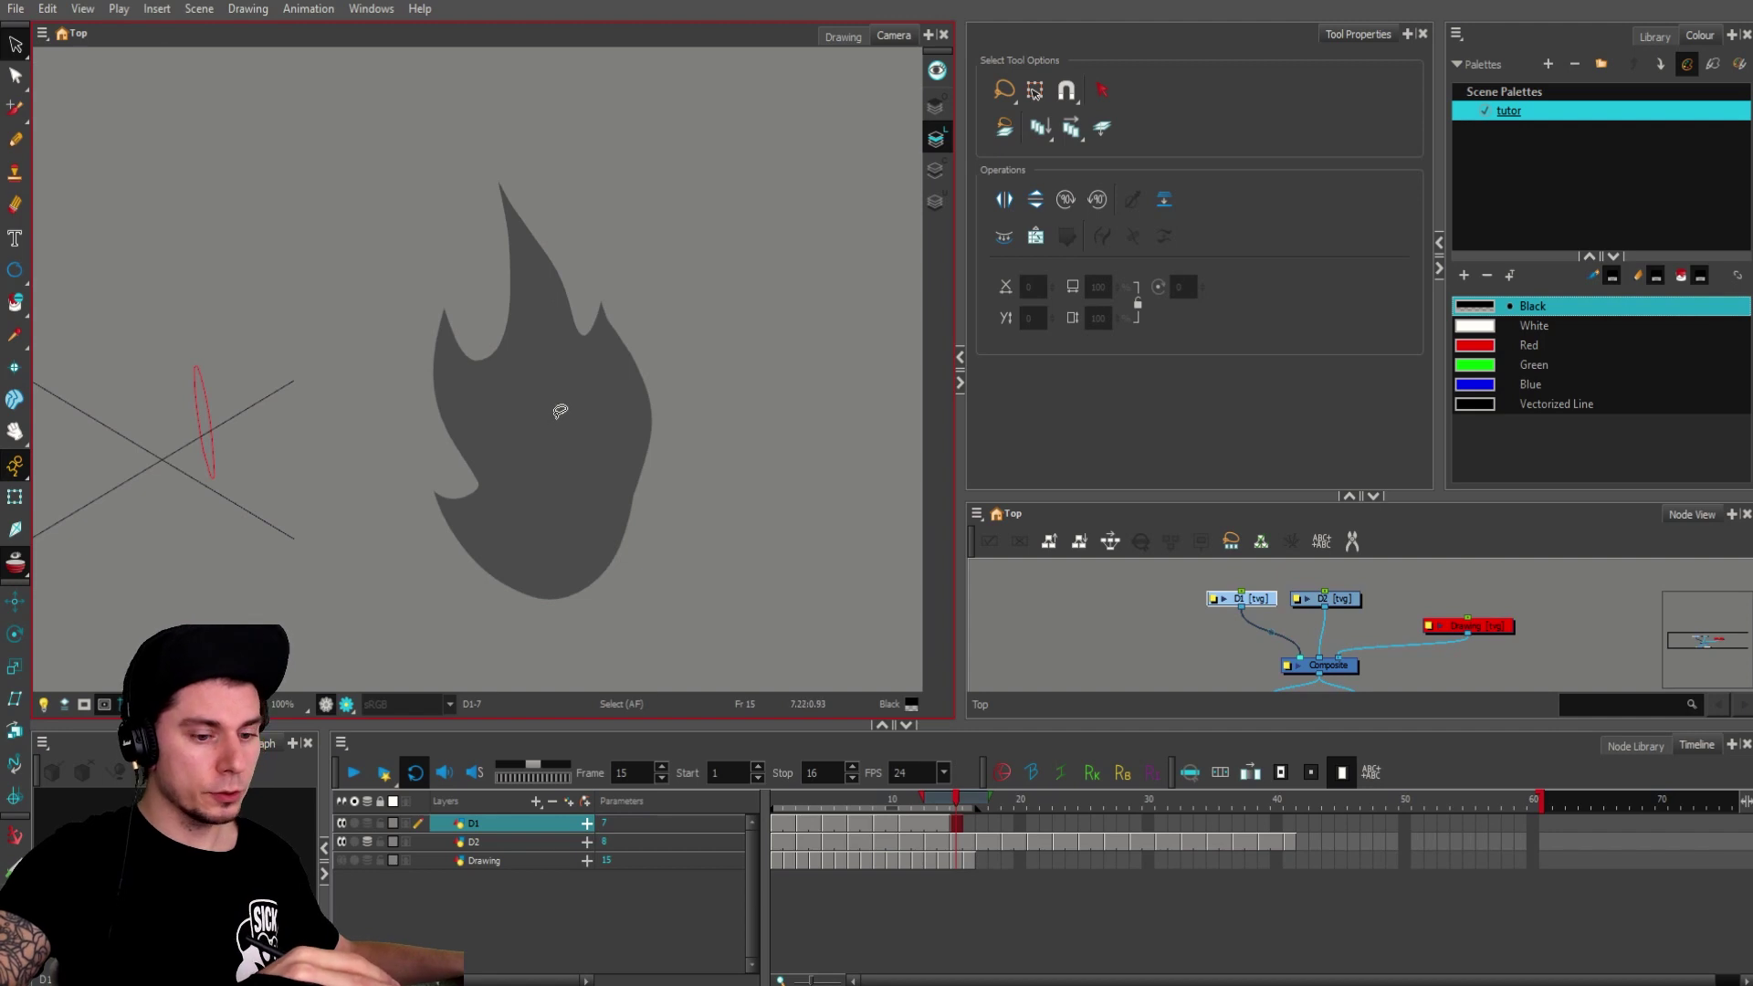
Step: Dock the Colour view alongside Tool Properties and choose the Red swatch
drag(1682, 37, 1341, 37)
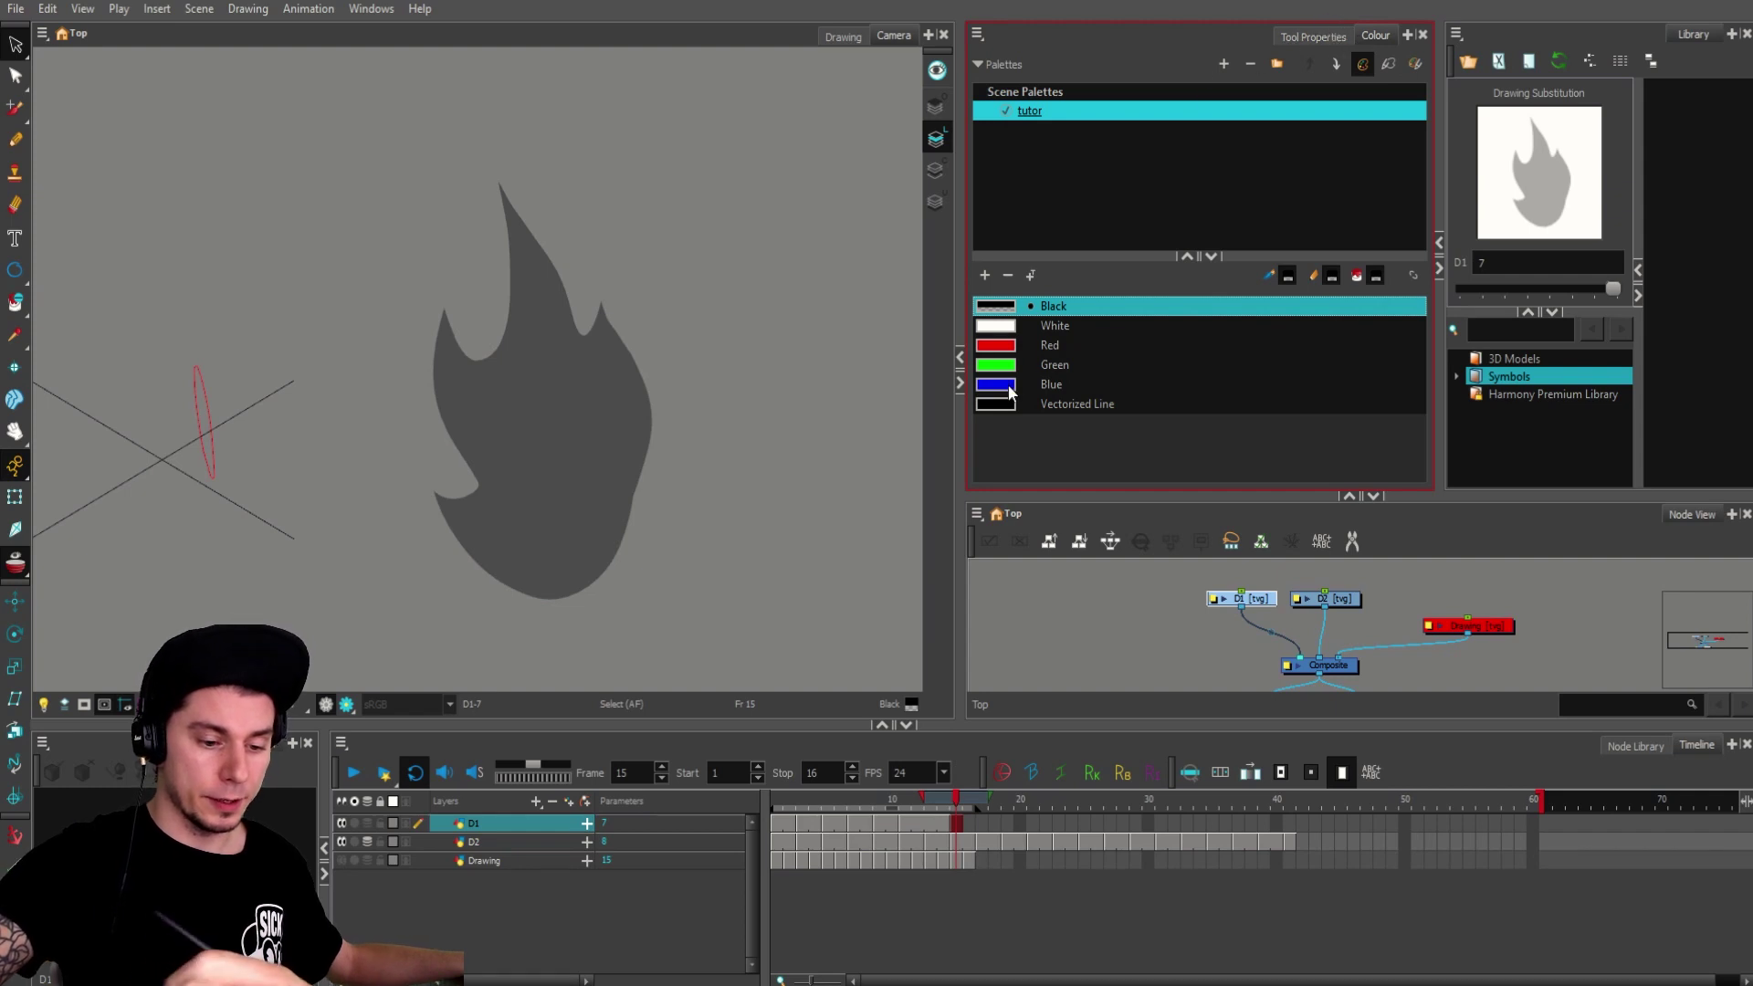
click(1008, 347)
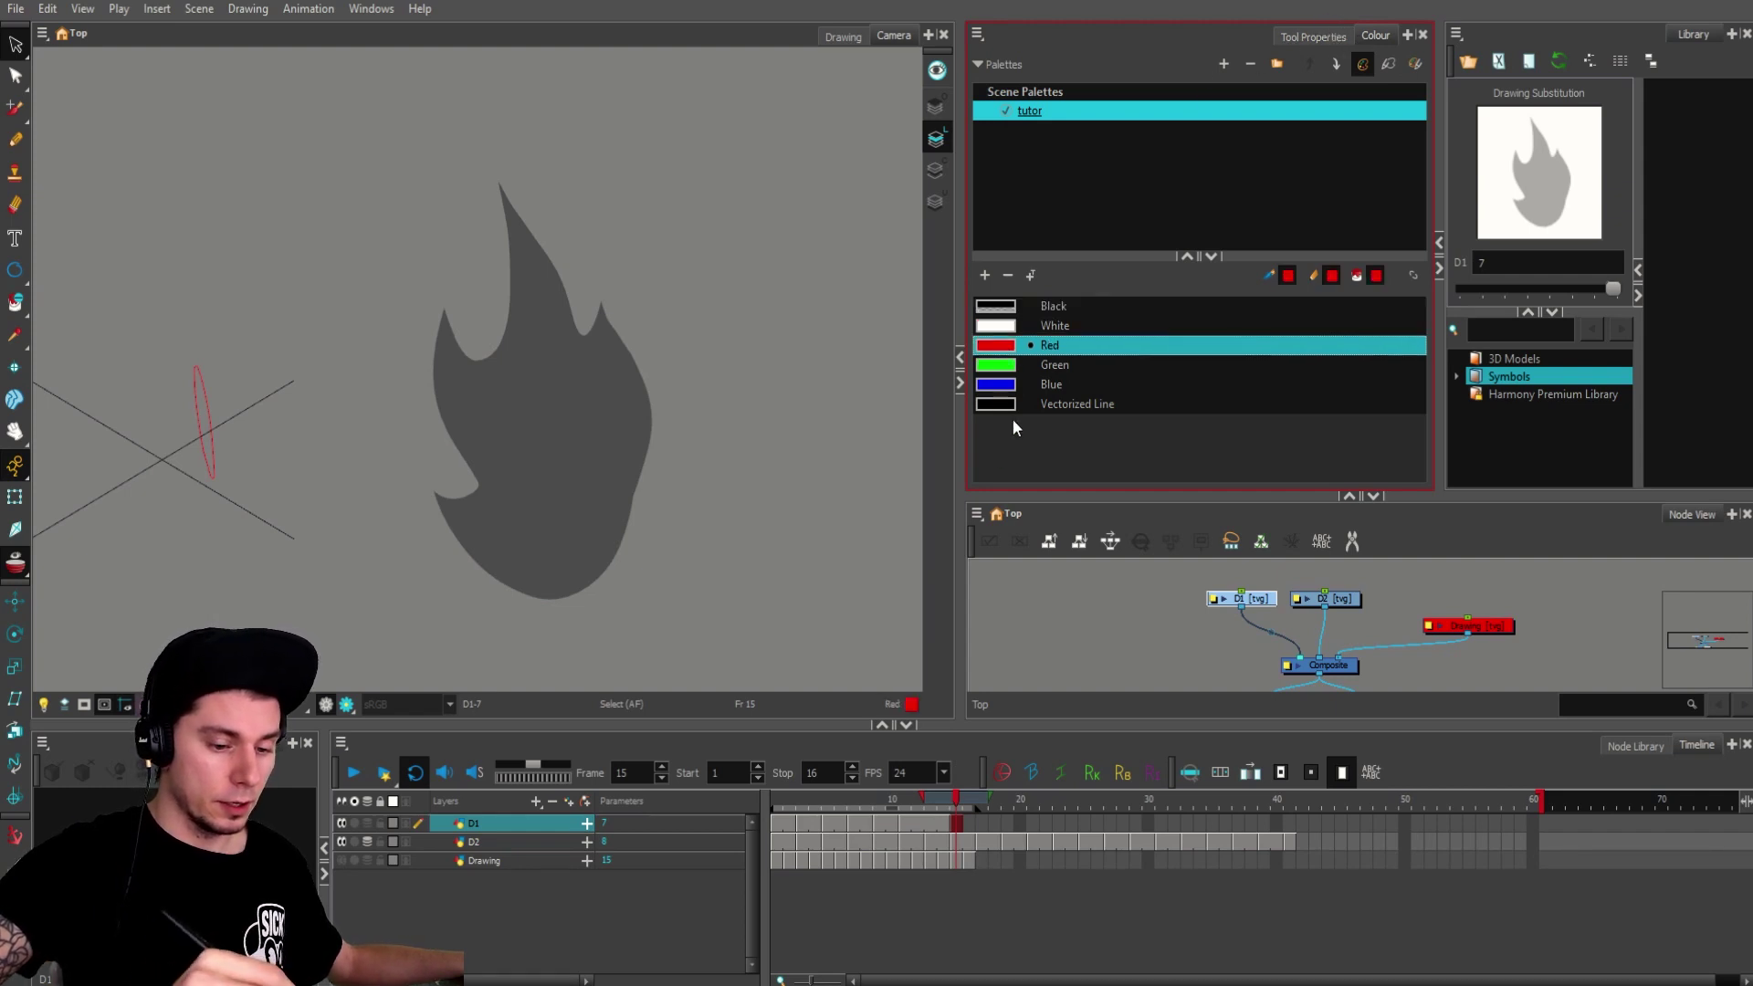
Step: Set the Brush to draw behind, scribble Red strokes across the flame, and undo them
key(alt+b)
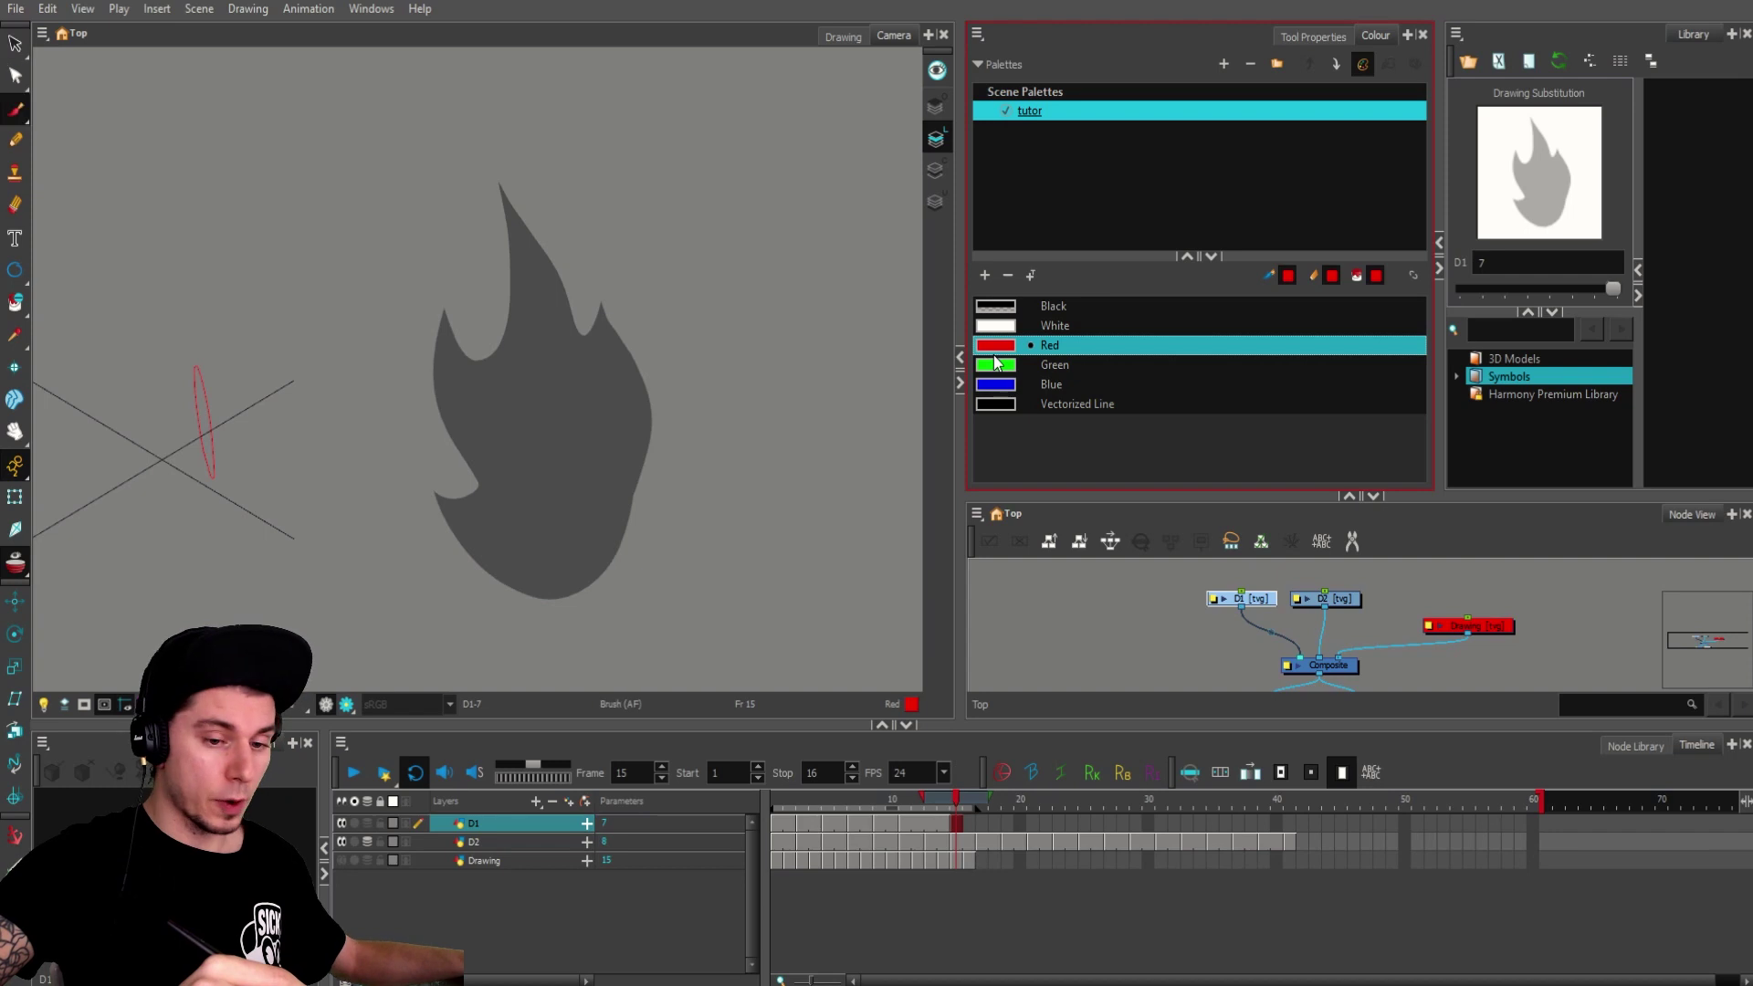
click(1315, 37)
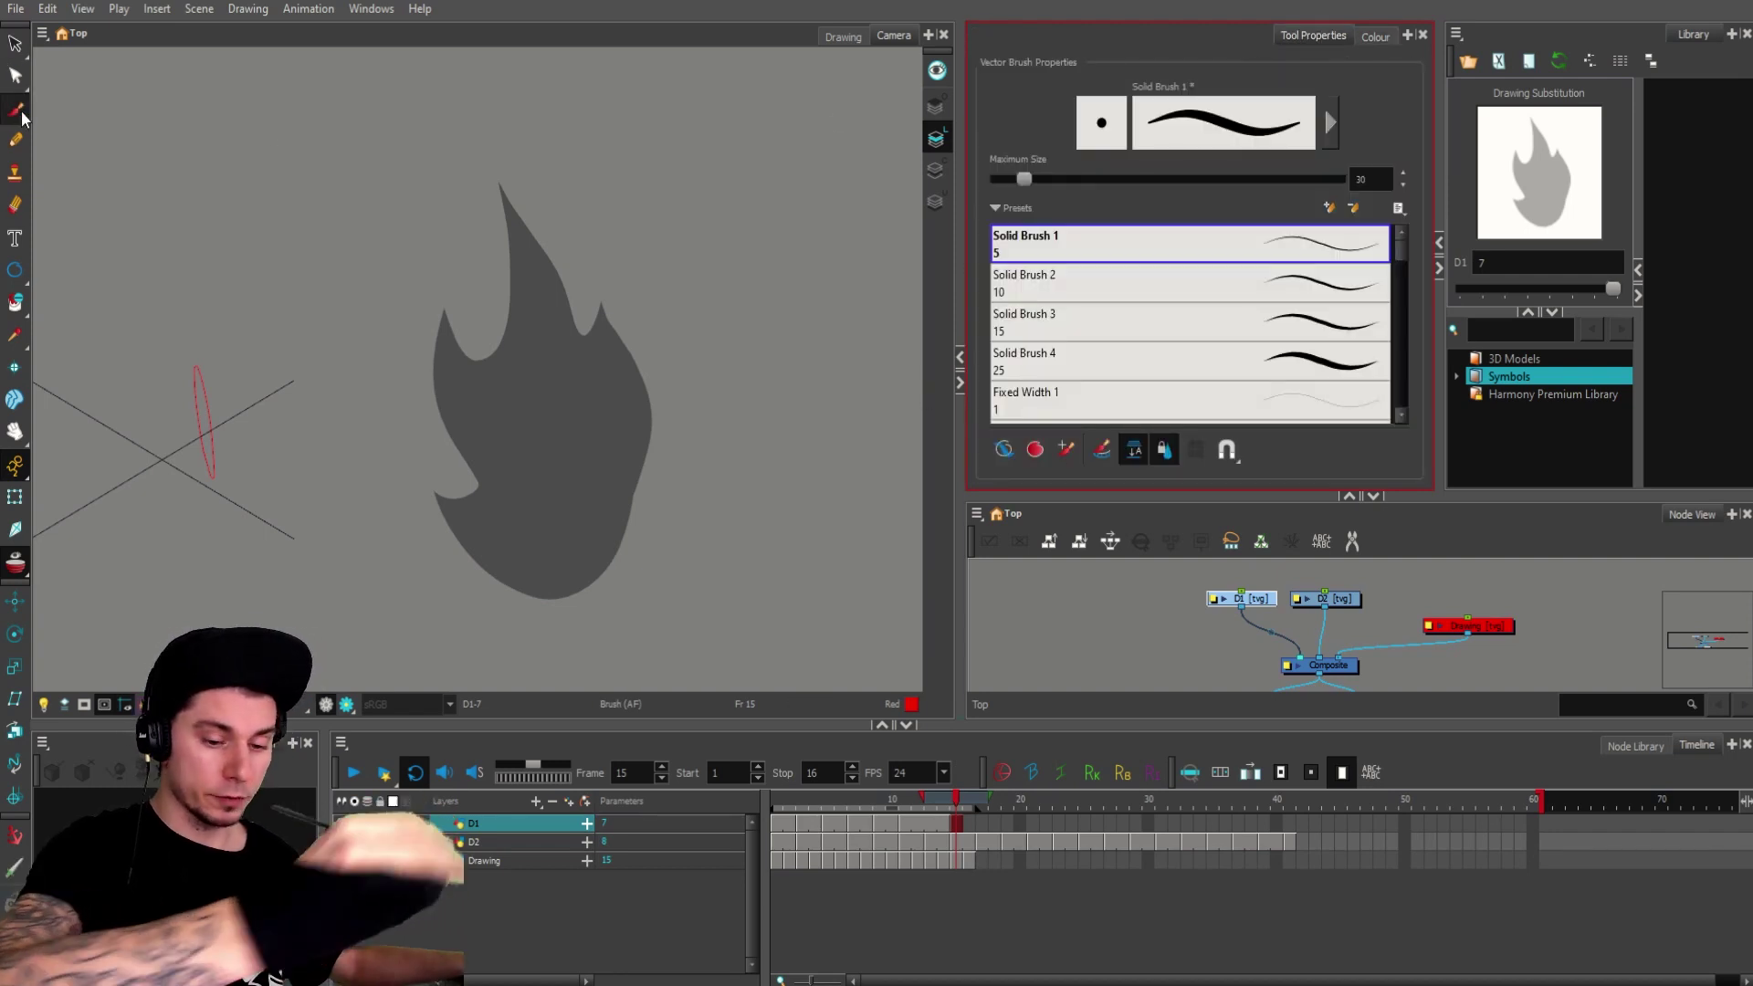
click(1007, 453)
mouse_move(681, 342)
mouse_down()
mouse_move(493, 552)
mouse_move(693, 384)
mouse_move(744, 413)
mouse_up()
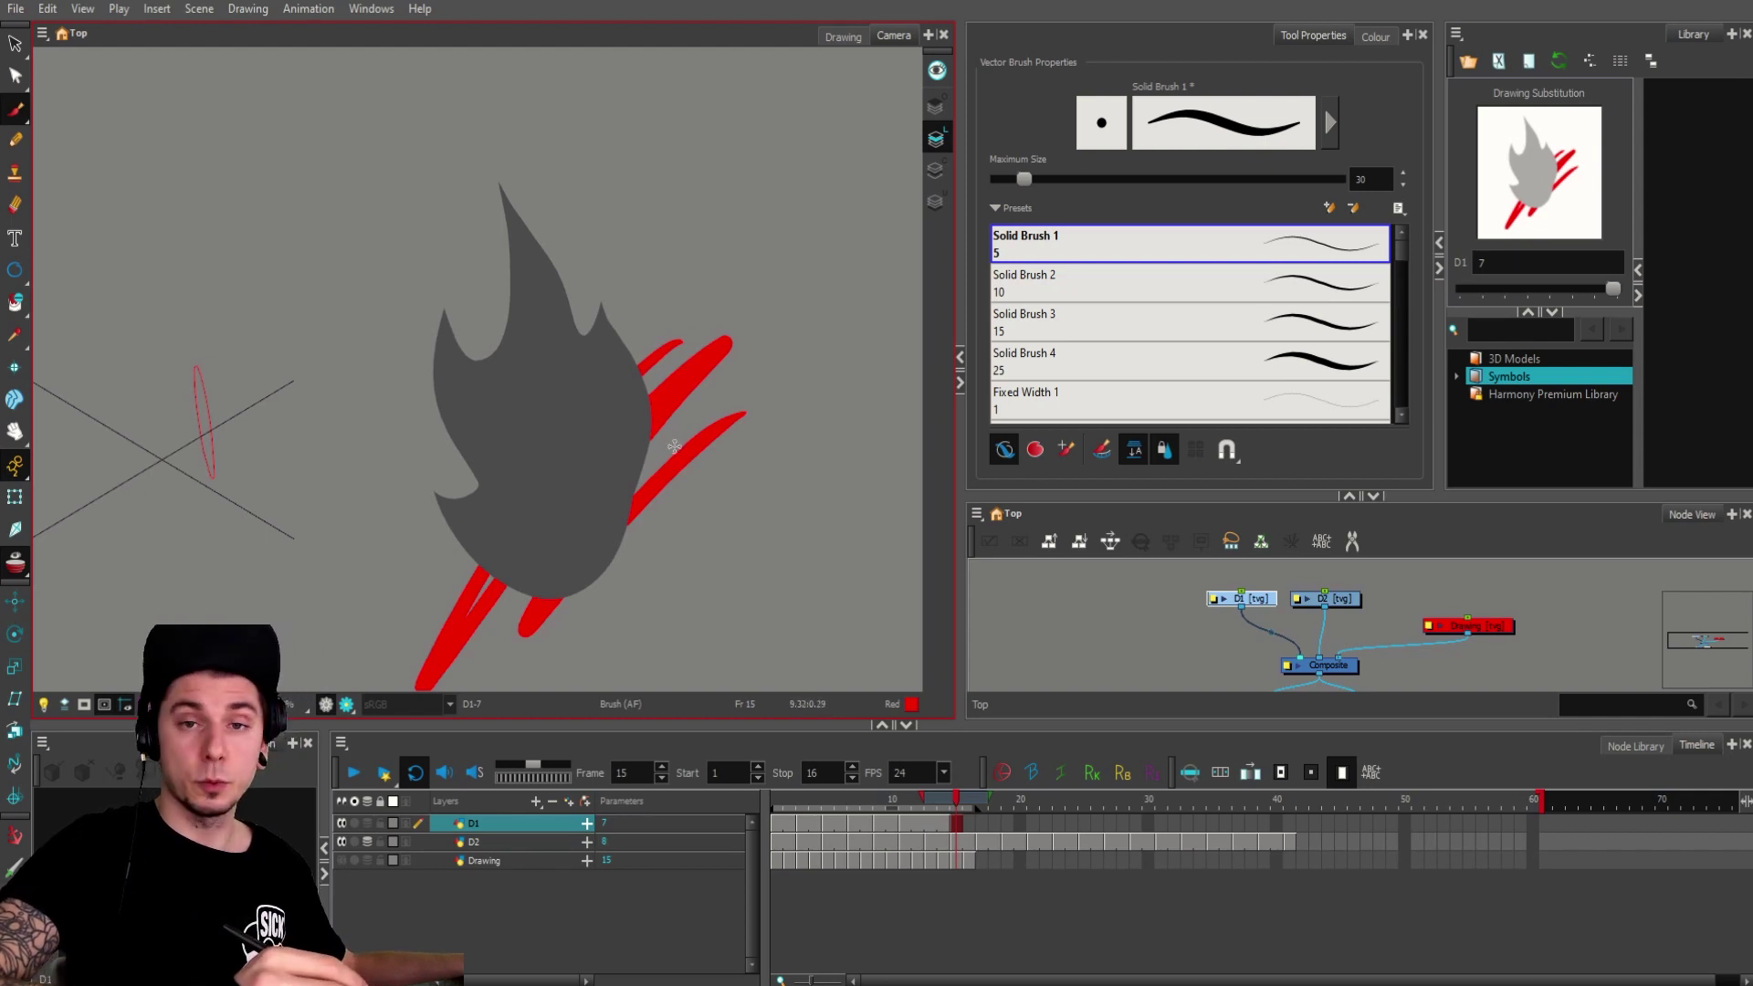
key(ctrl+z)
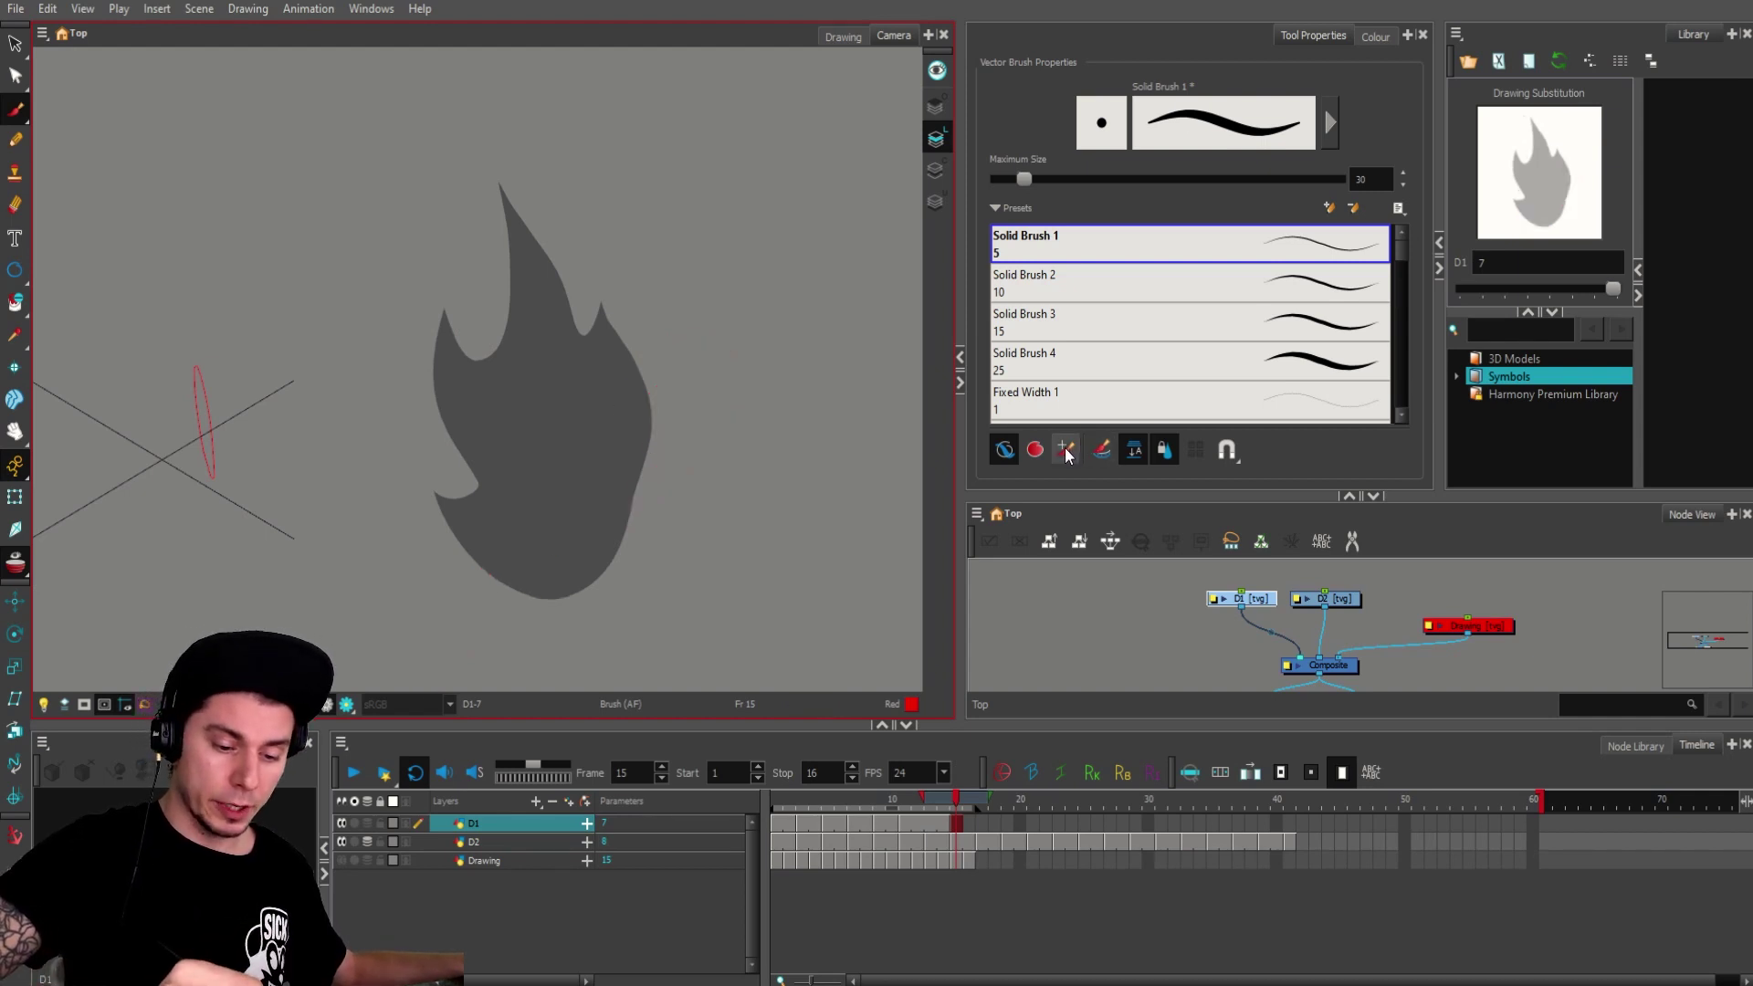
Step: Switch to the Repaint Brush, scribble Red diagonally across the flame, and bring the Colour view back up
click(1064, 450)
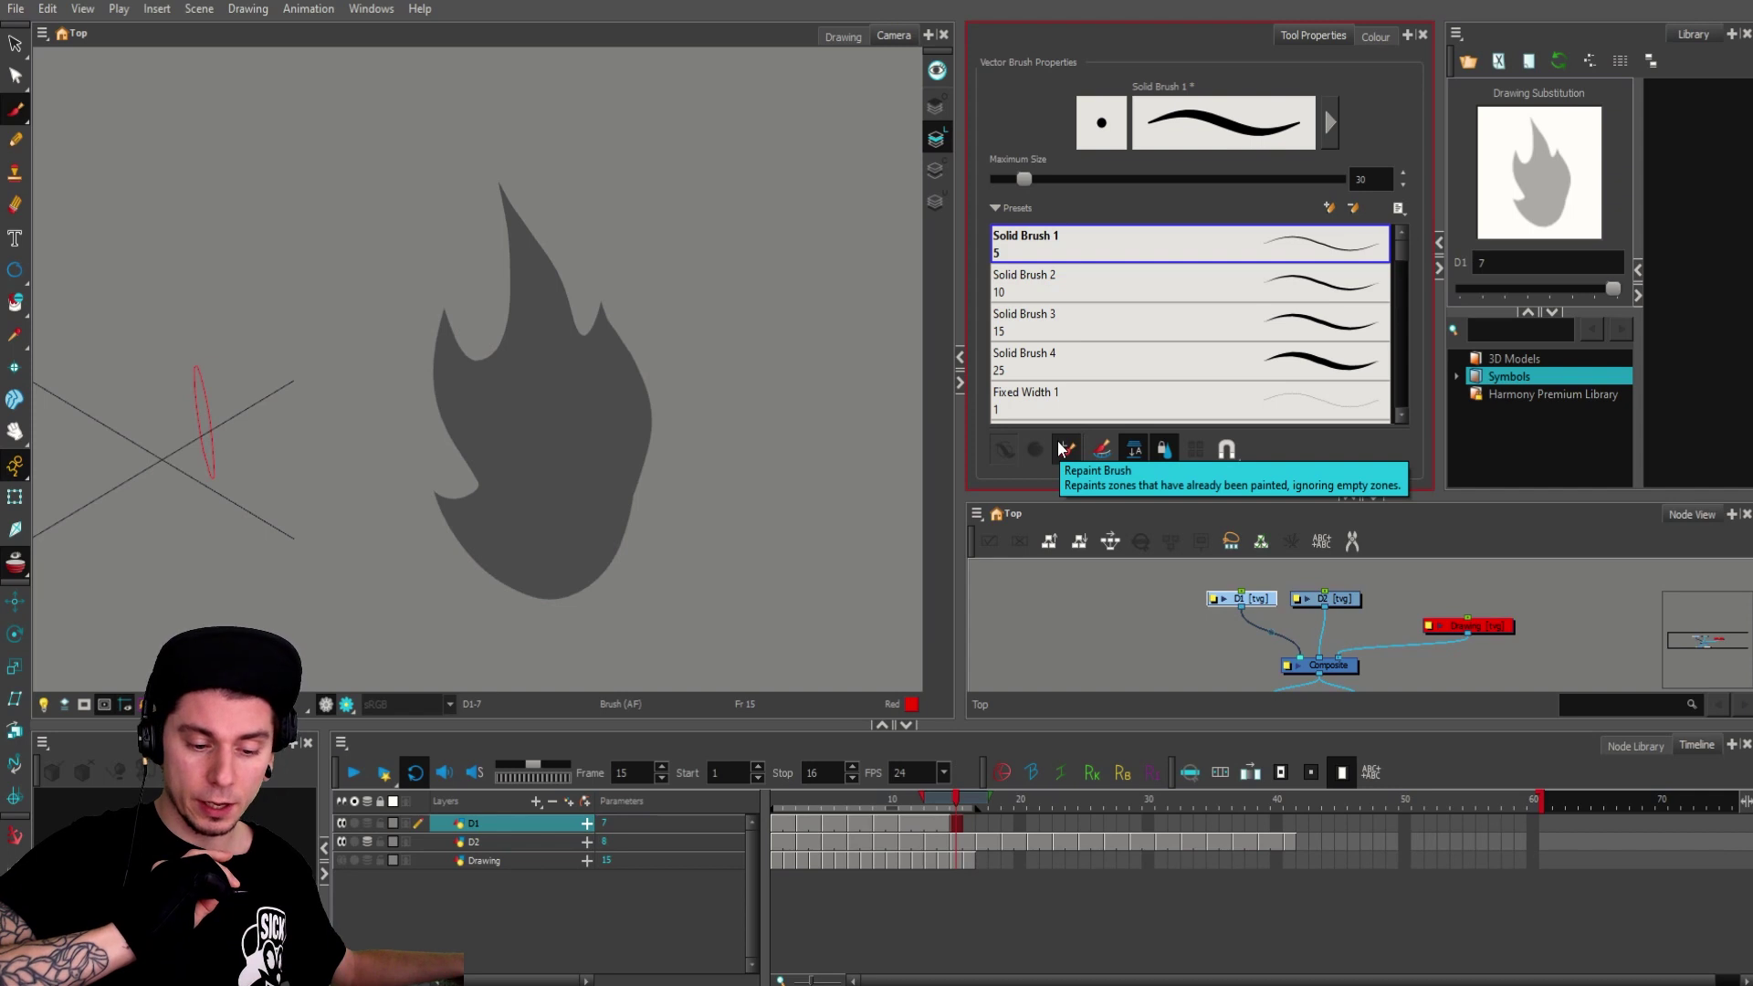
mouse_move(577, 209)
mouse_down()
mouse_move(489, 478)
mouse_move(541, 501)
mouse_move(655, 413)
mouse_move(678, 370)
mouse_up()
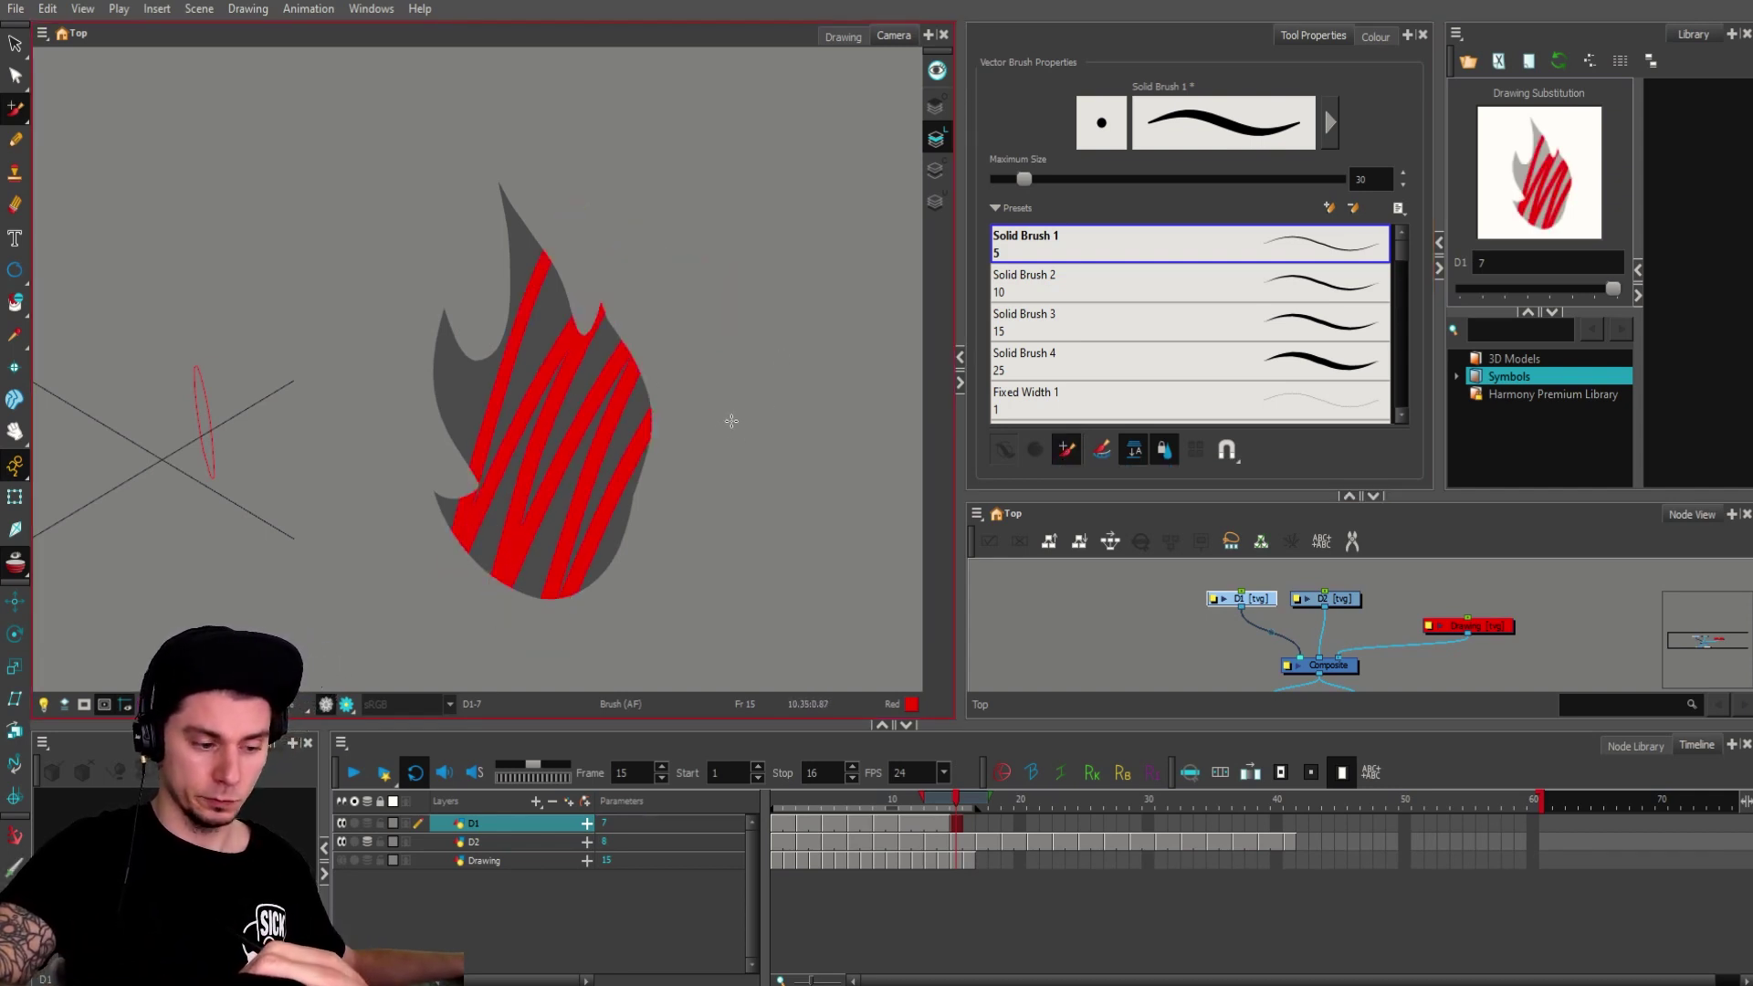
click(1375, 35)
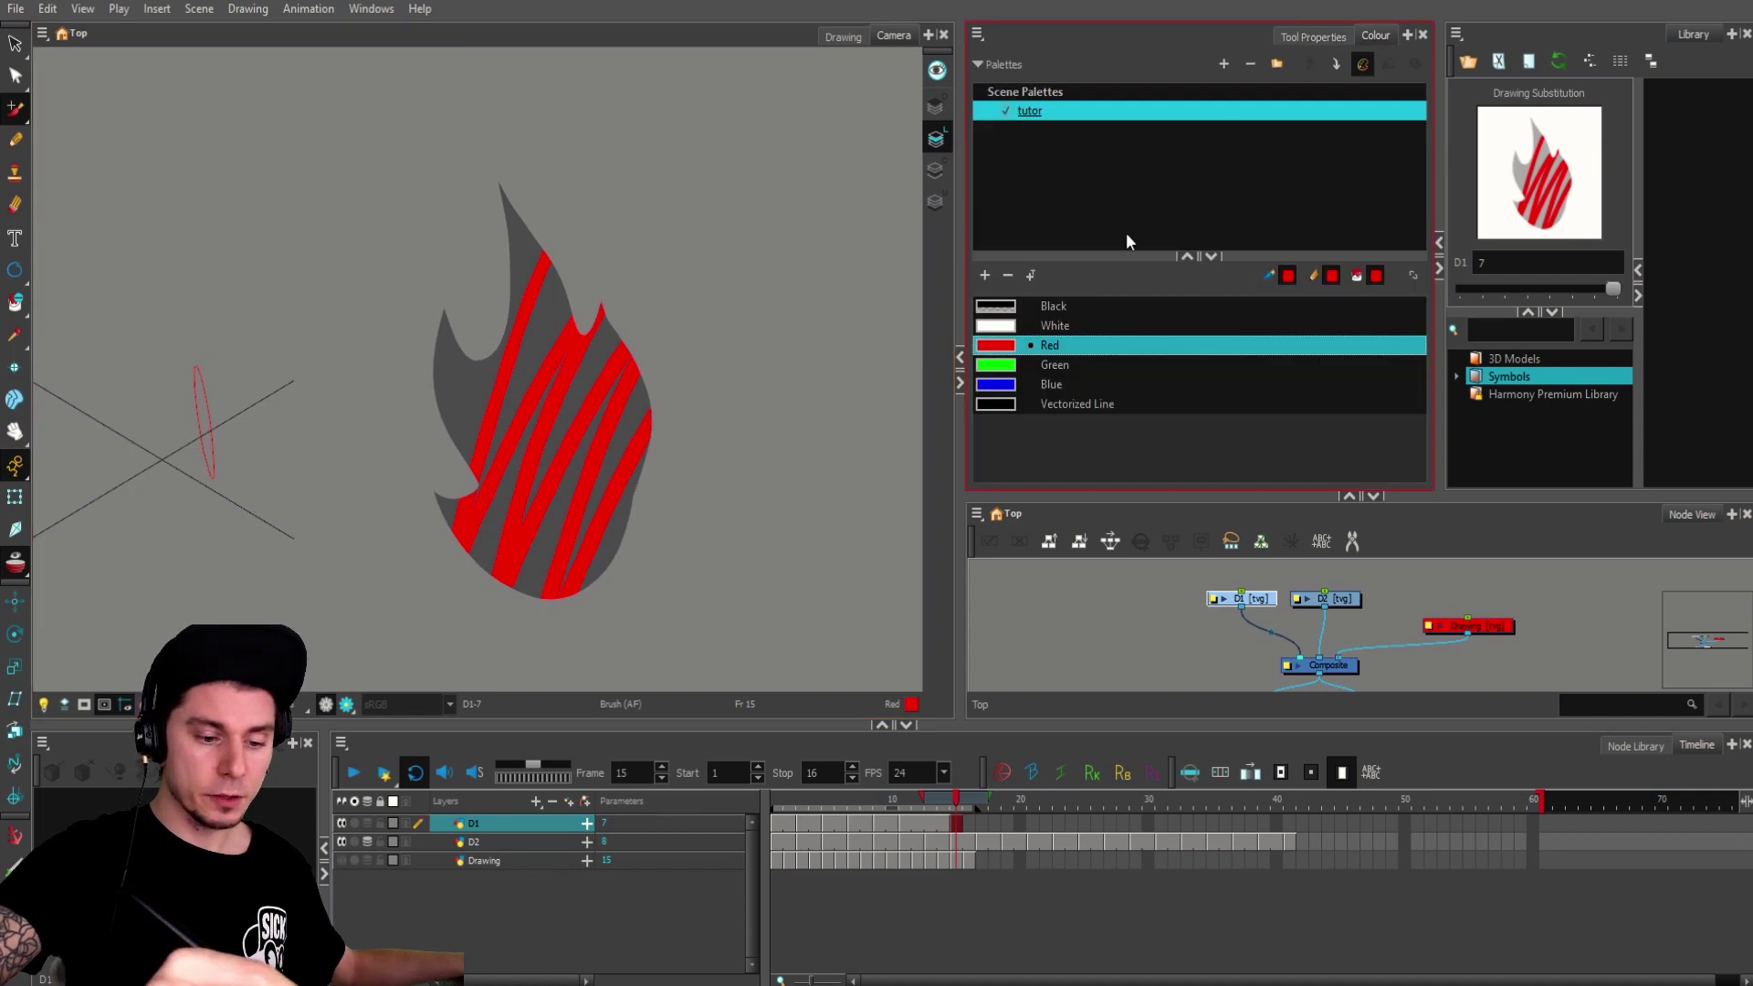
Step: Protect the Red swatch in the tutor palette from being painted over
right_click(1005, 348)
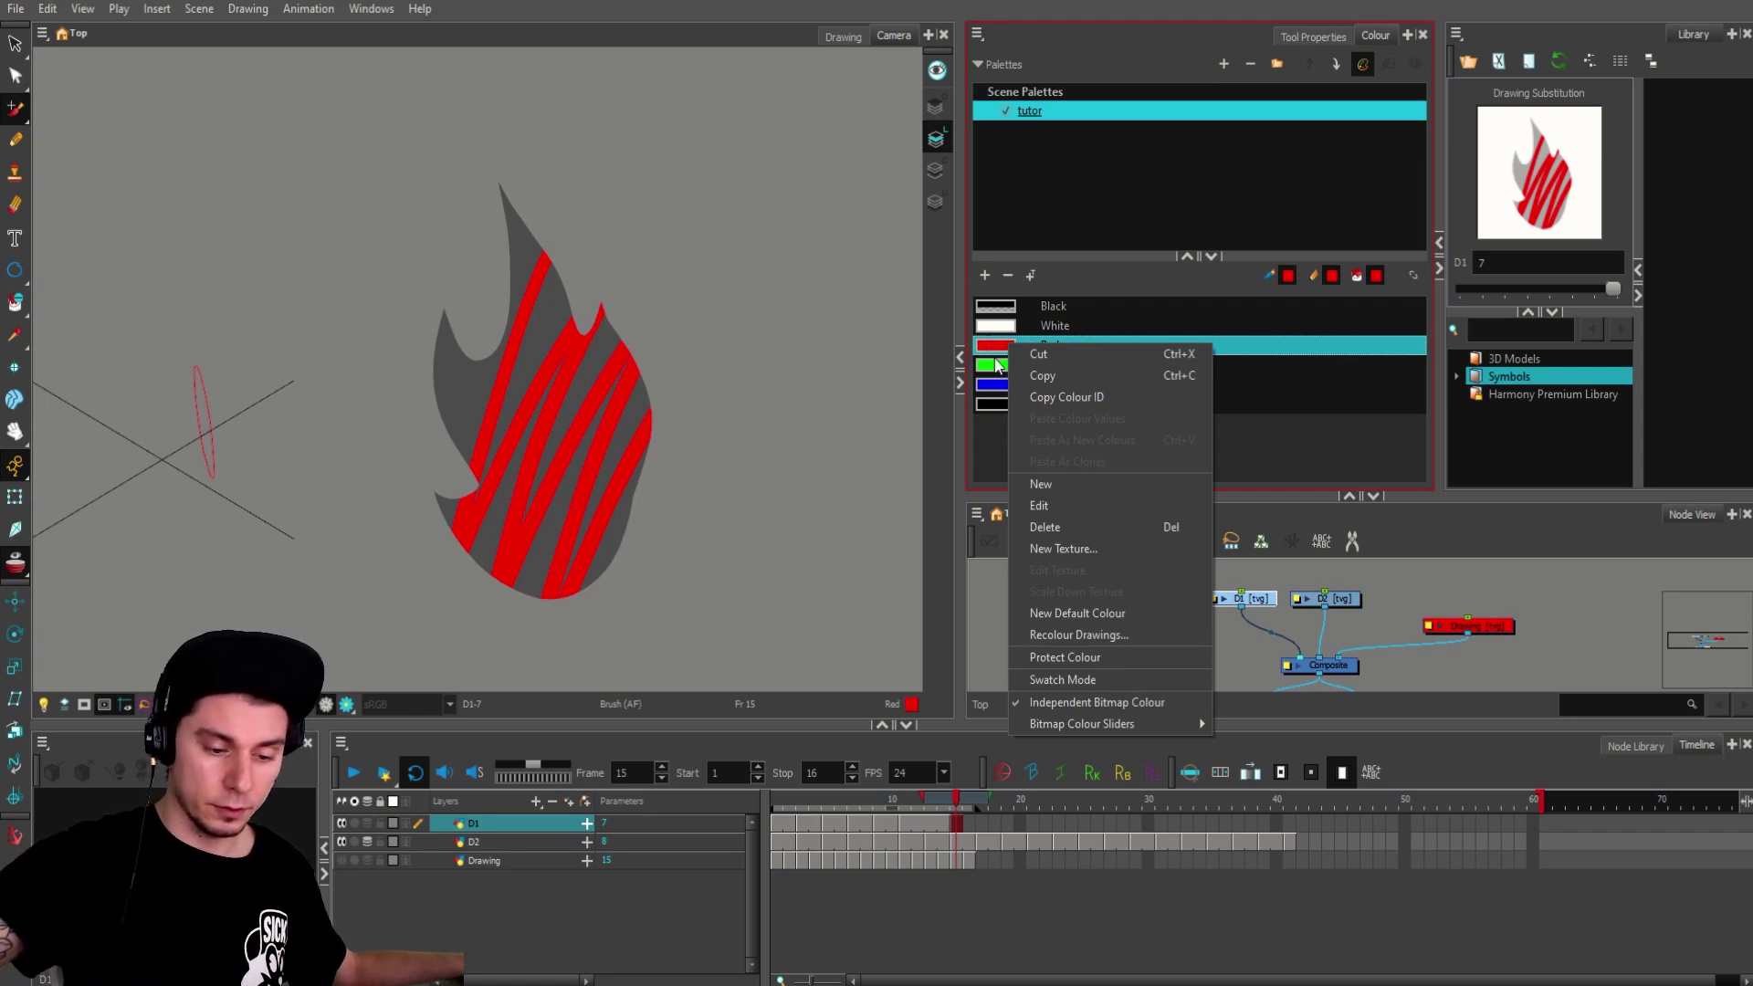
click(997, 364)
right_click(991, 353)
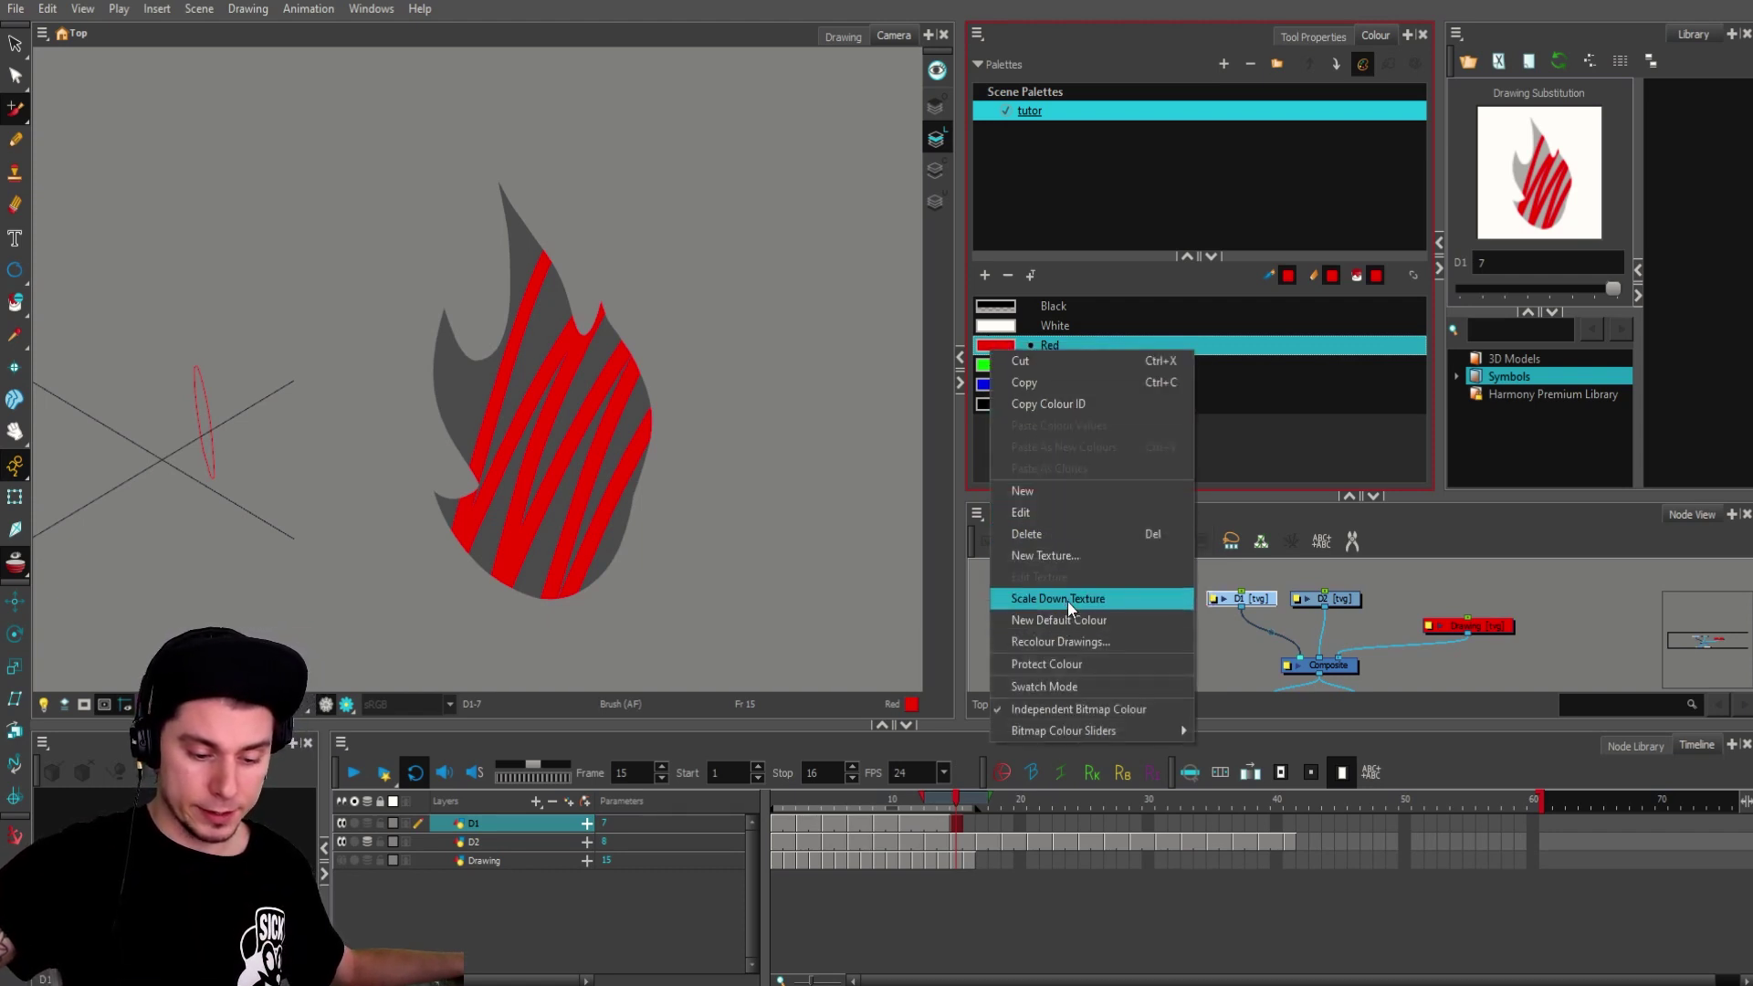
click(1082, 666)
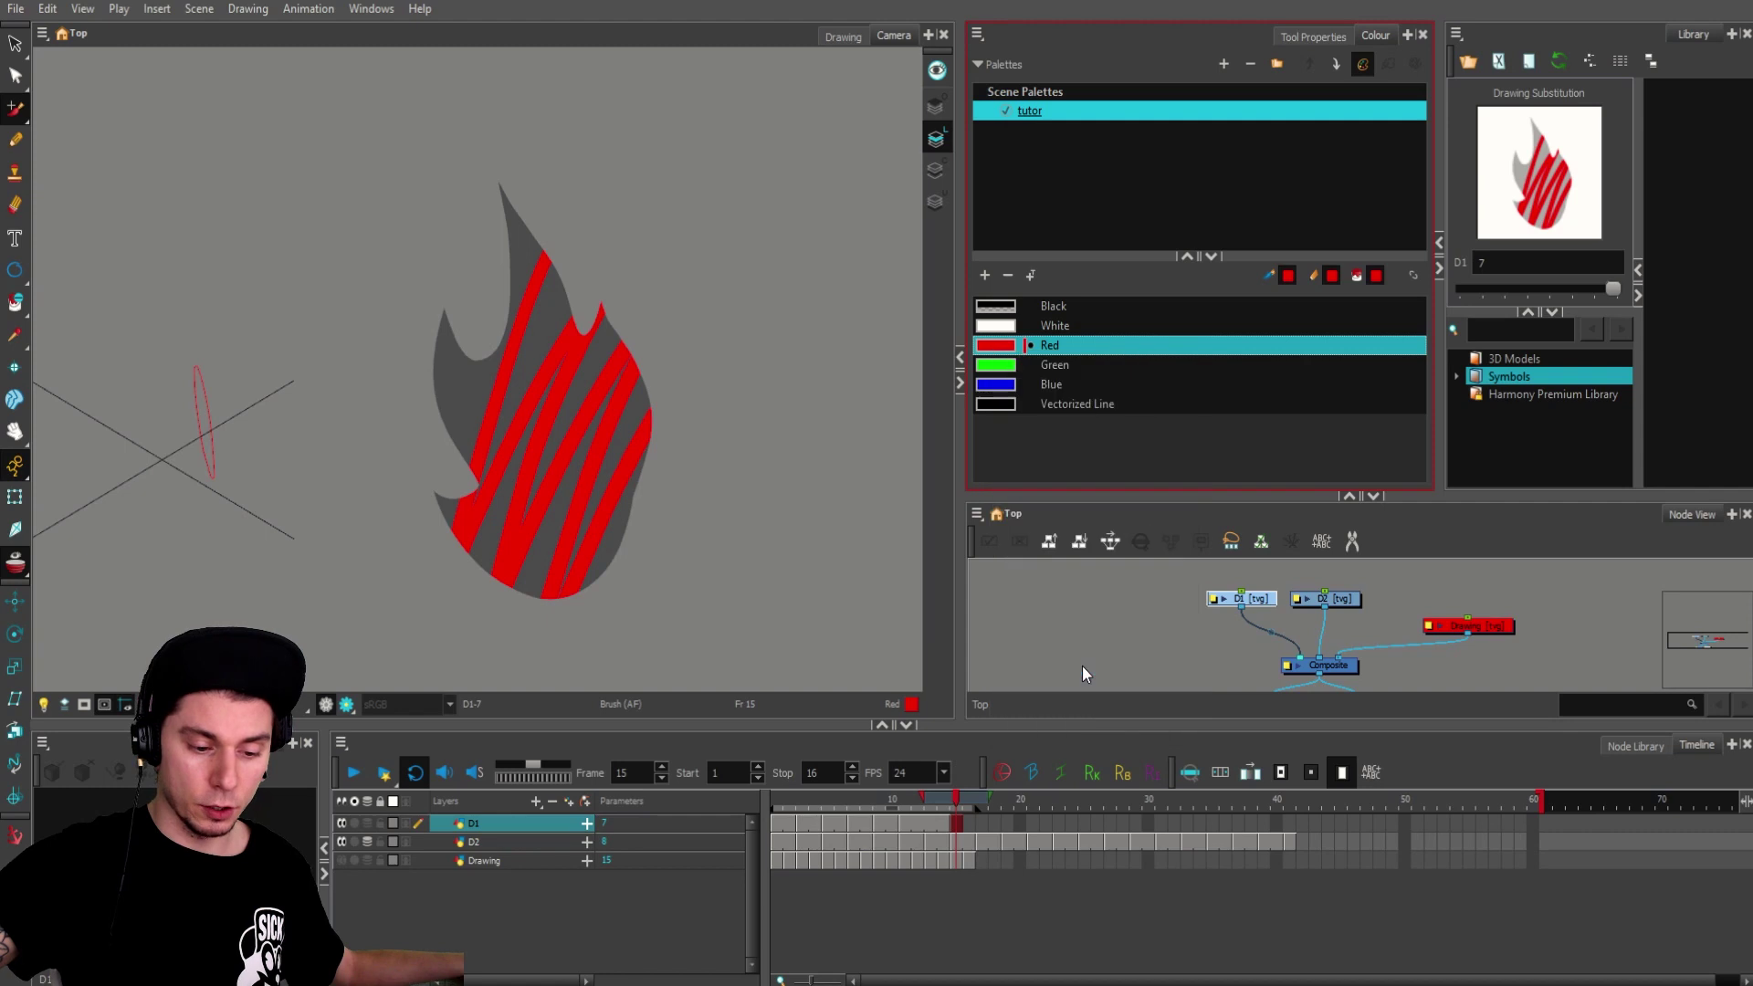
Step: Choose Green and scribble diagonal Repaint Brush strokes across the red-striped flame
click(1001, 366)
click(1315, 37)
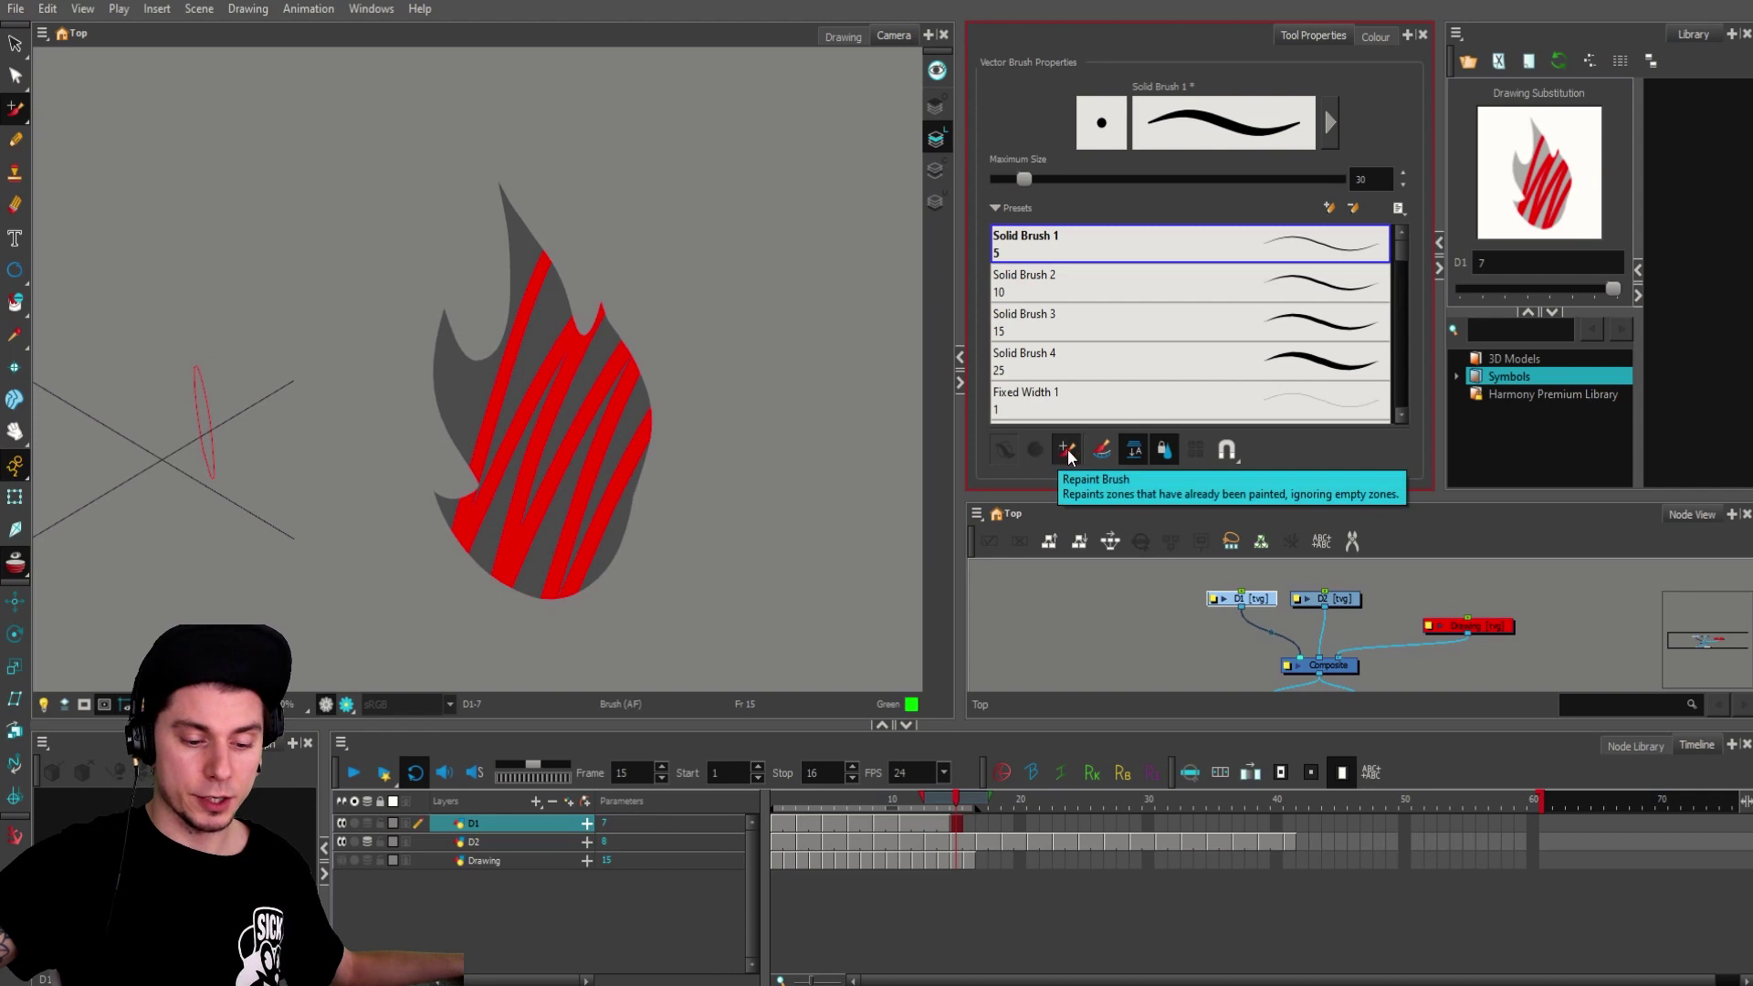
mouse_move(360, 319)
mouse_down()
mouse_move(608, 601)
mouse_move(495, 367)
mouse_move(559, 426)
mouse_move(658, 472)
mouse_move(456, 215)
mouse_move(717, 511)
mouse_up()
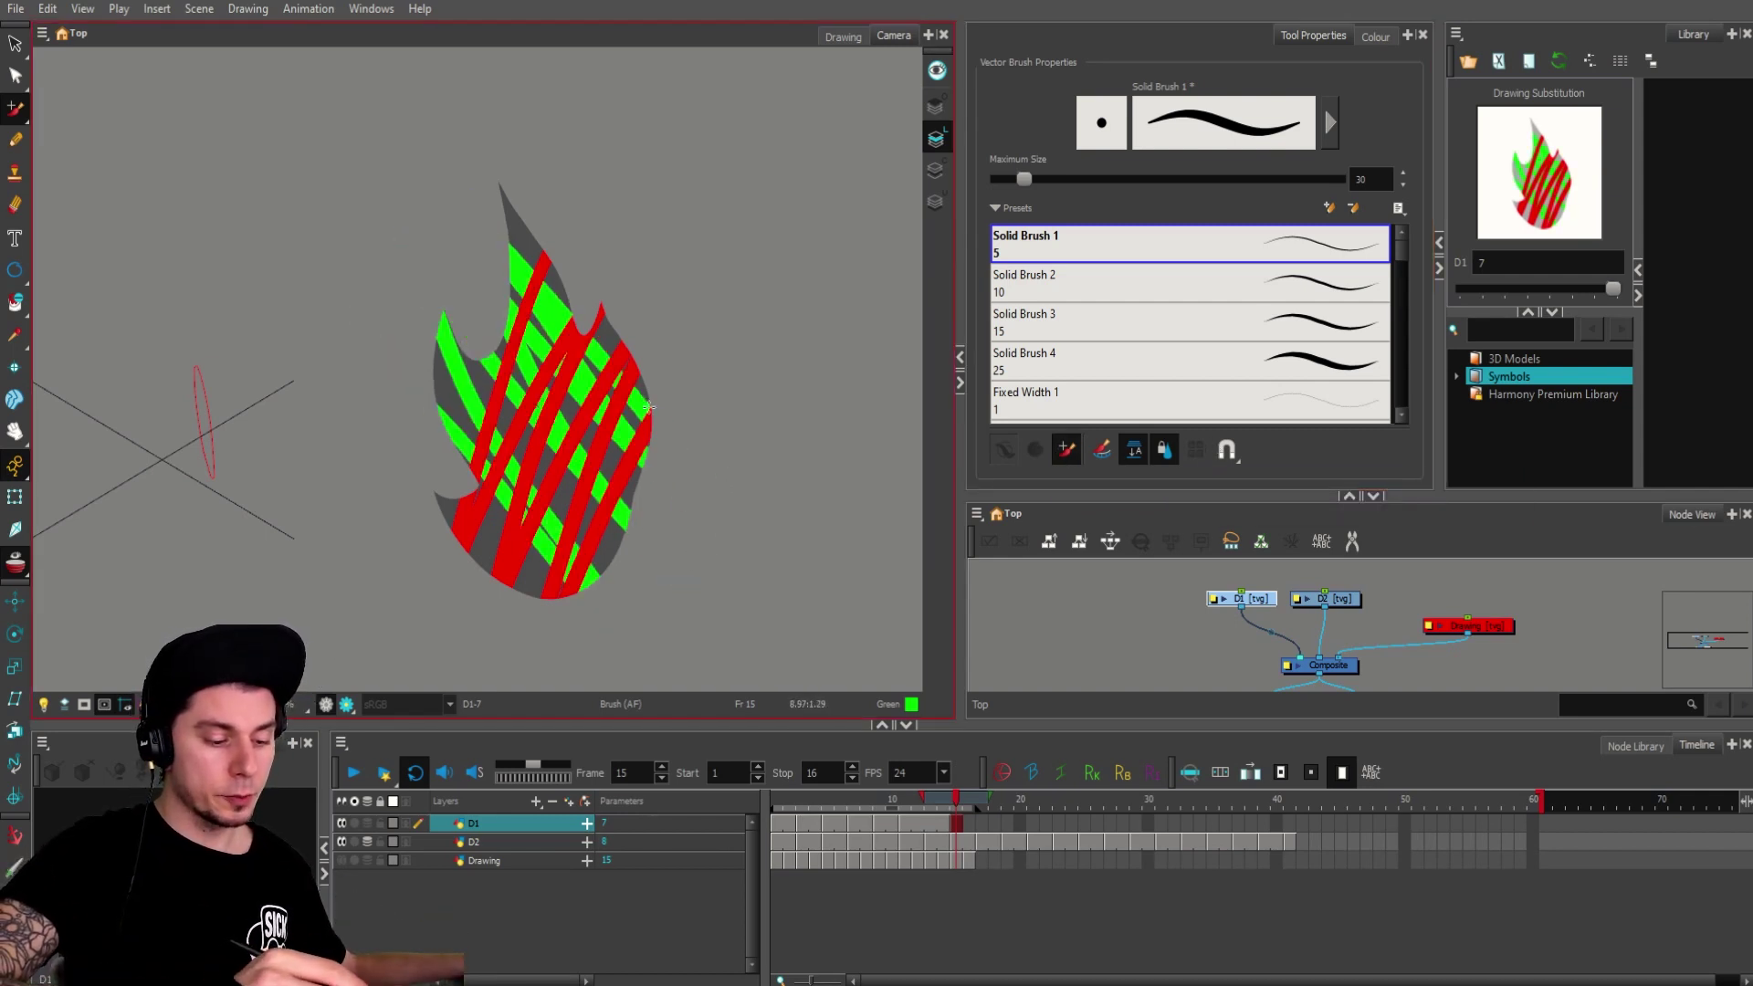
Step: Choose Blue, fill the flame's zones with the Paint tool, and undo the fills
click(1374, 36)
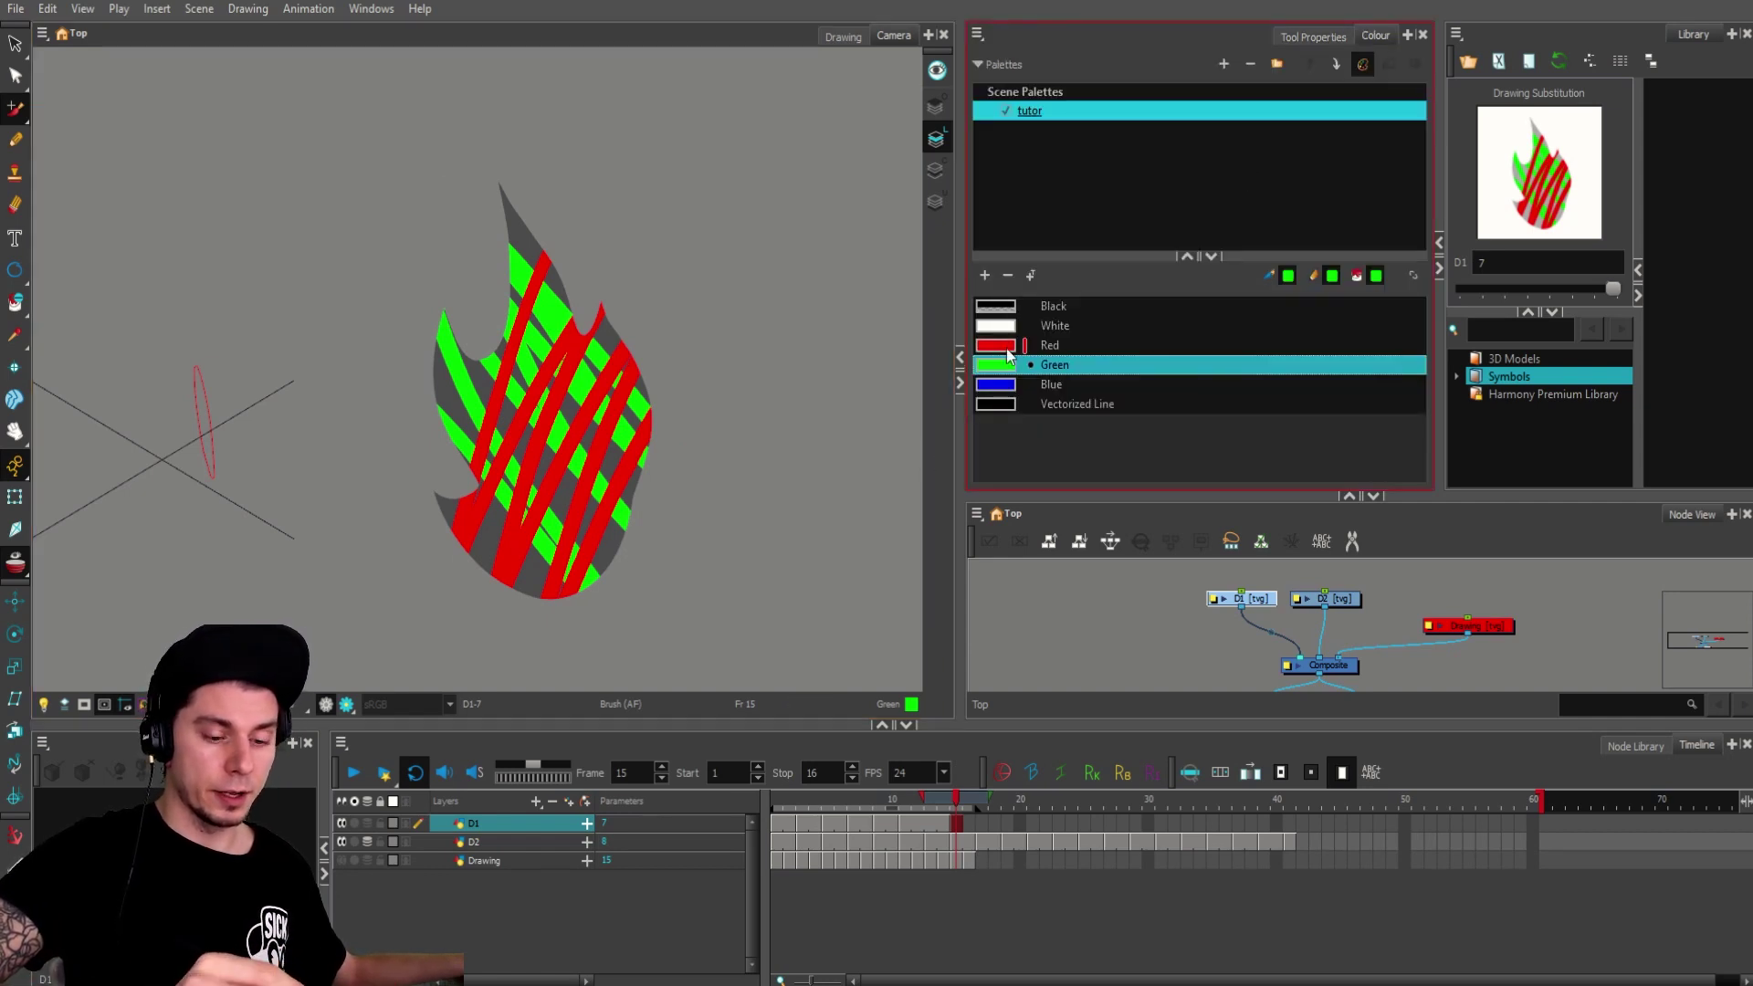
click(1004, 384)
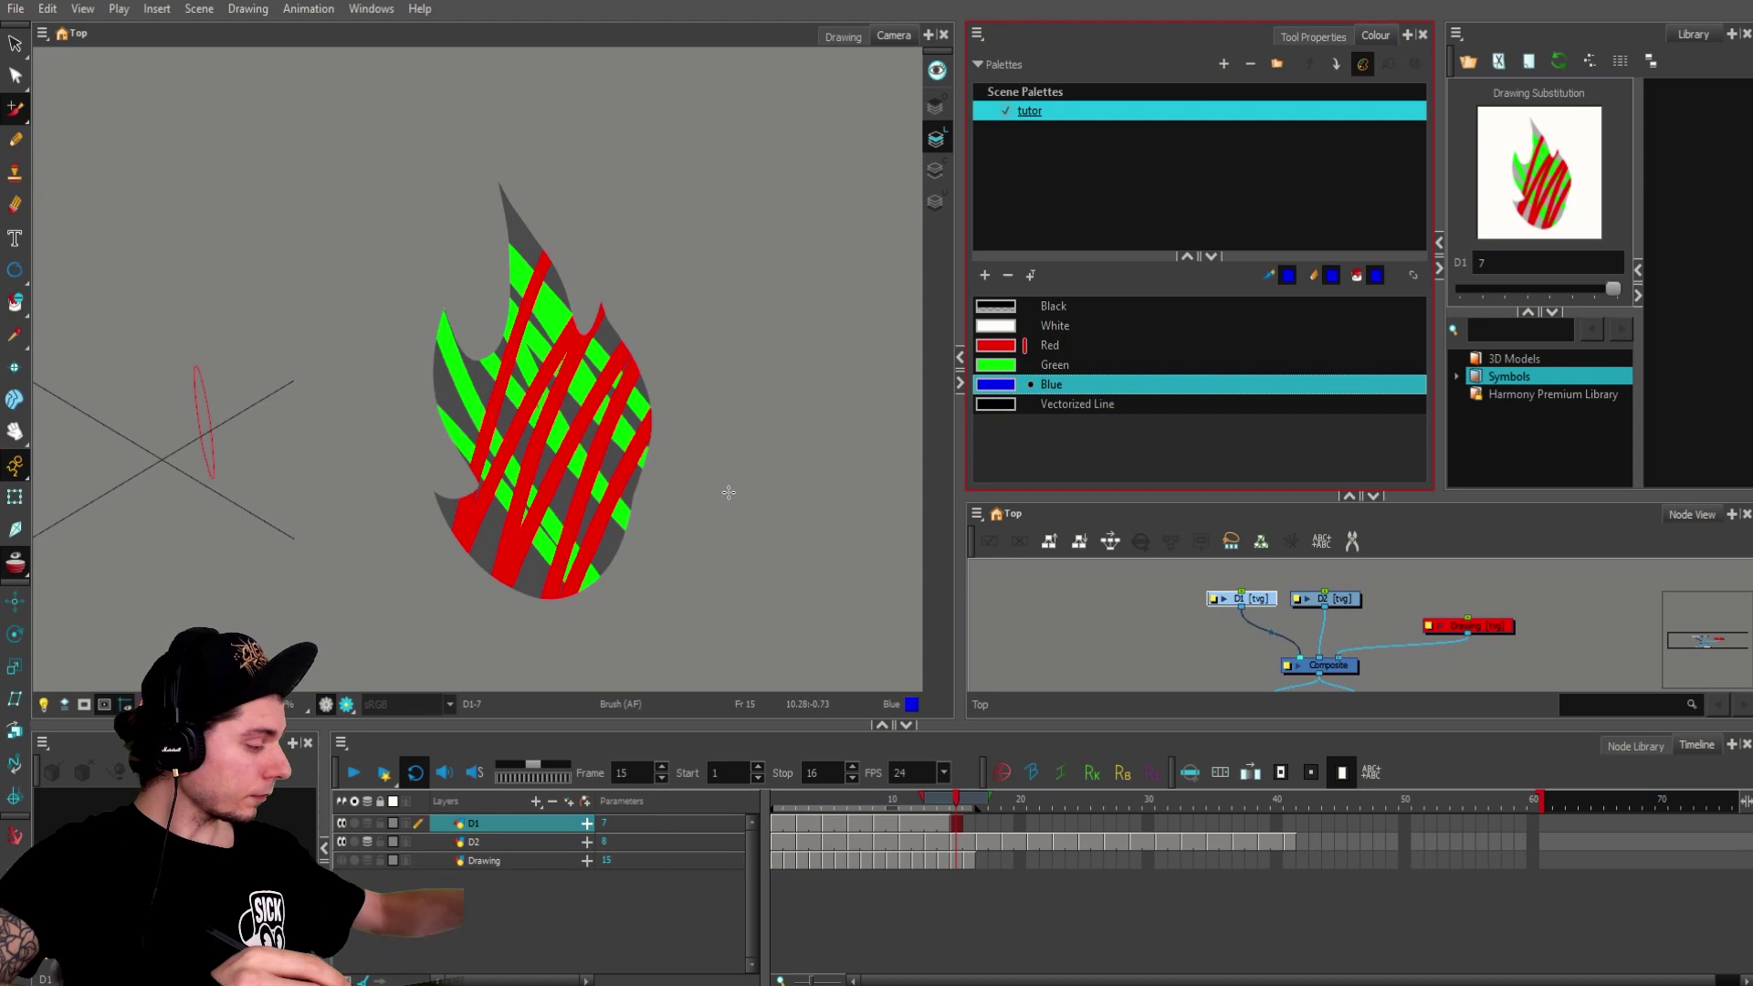
key(alt+i)
mouse_move(751, 475)
mouse_down()
mouse_move(500, 149)
mouse_move(756, 334)
mouse_move(753, 473)
mouse_up()
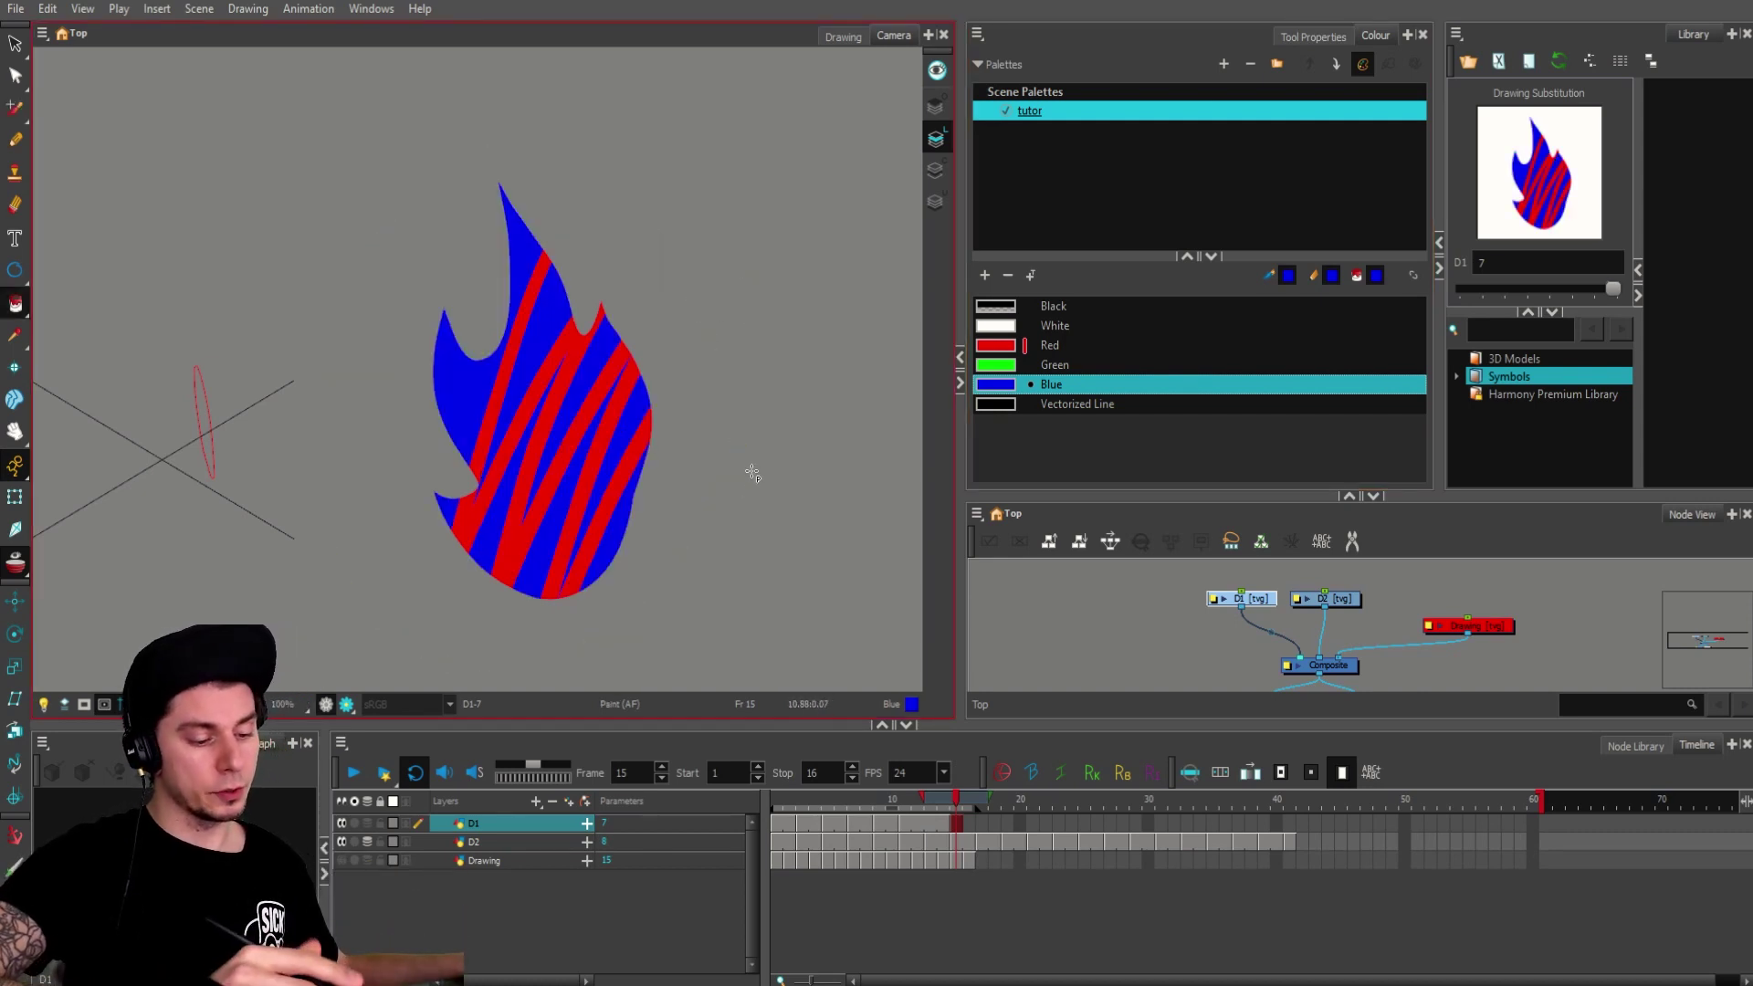
key(ctrl+z)
mouse_move(681, 332)
mouse_down()
mouse_move(544, 661)
mouse_move(804, 480)
mouse_up()
key(ctrl+z)
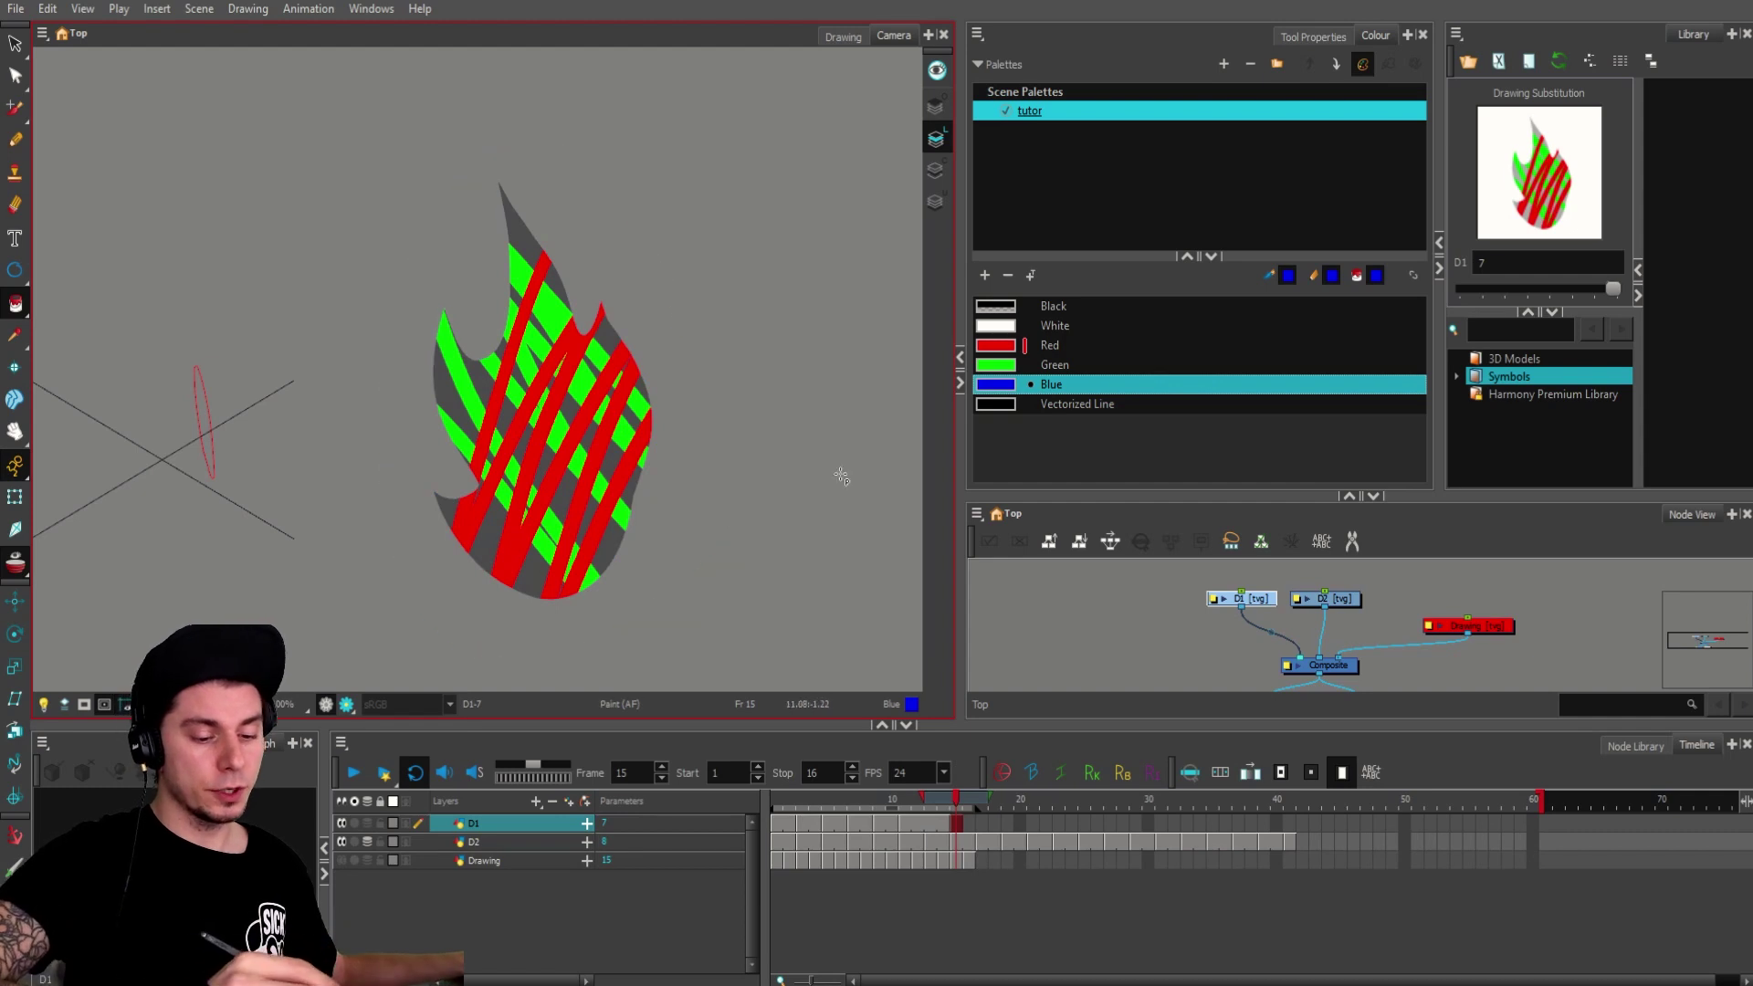
Step: Remove the colour protection from the Red swatch
click(1005, 348)
right_click(1004, 350)
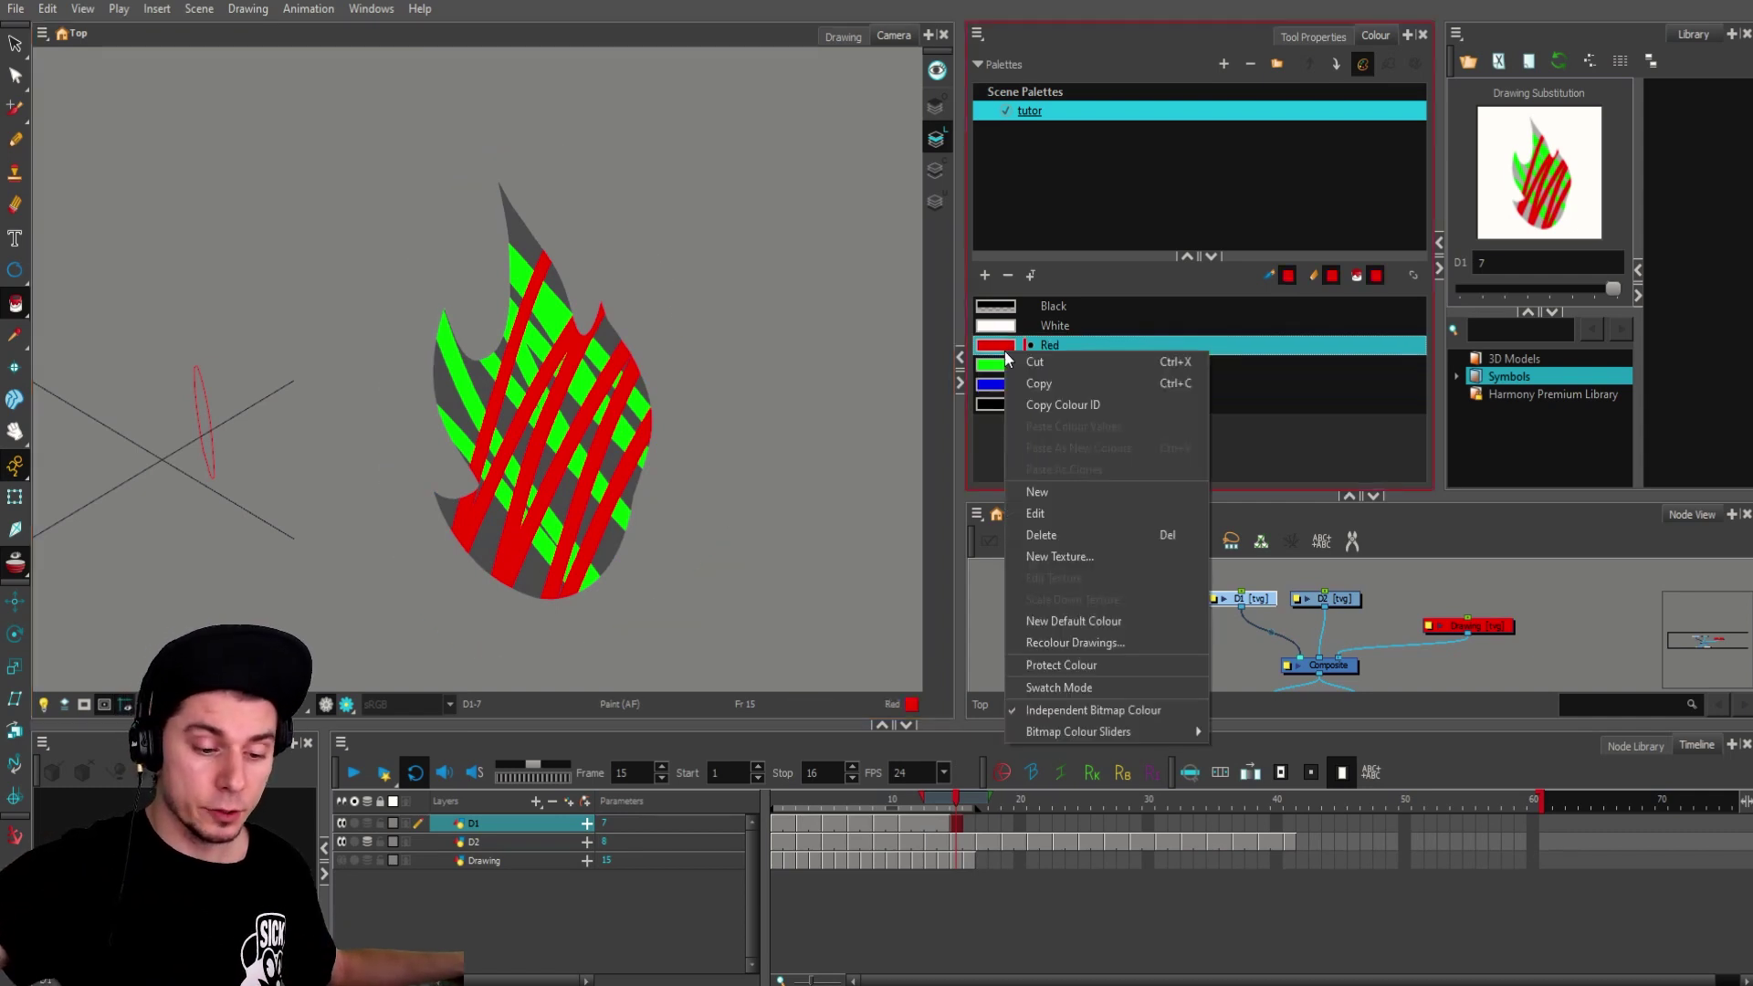
click(1065, 666)
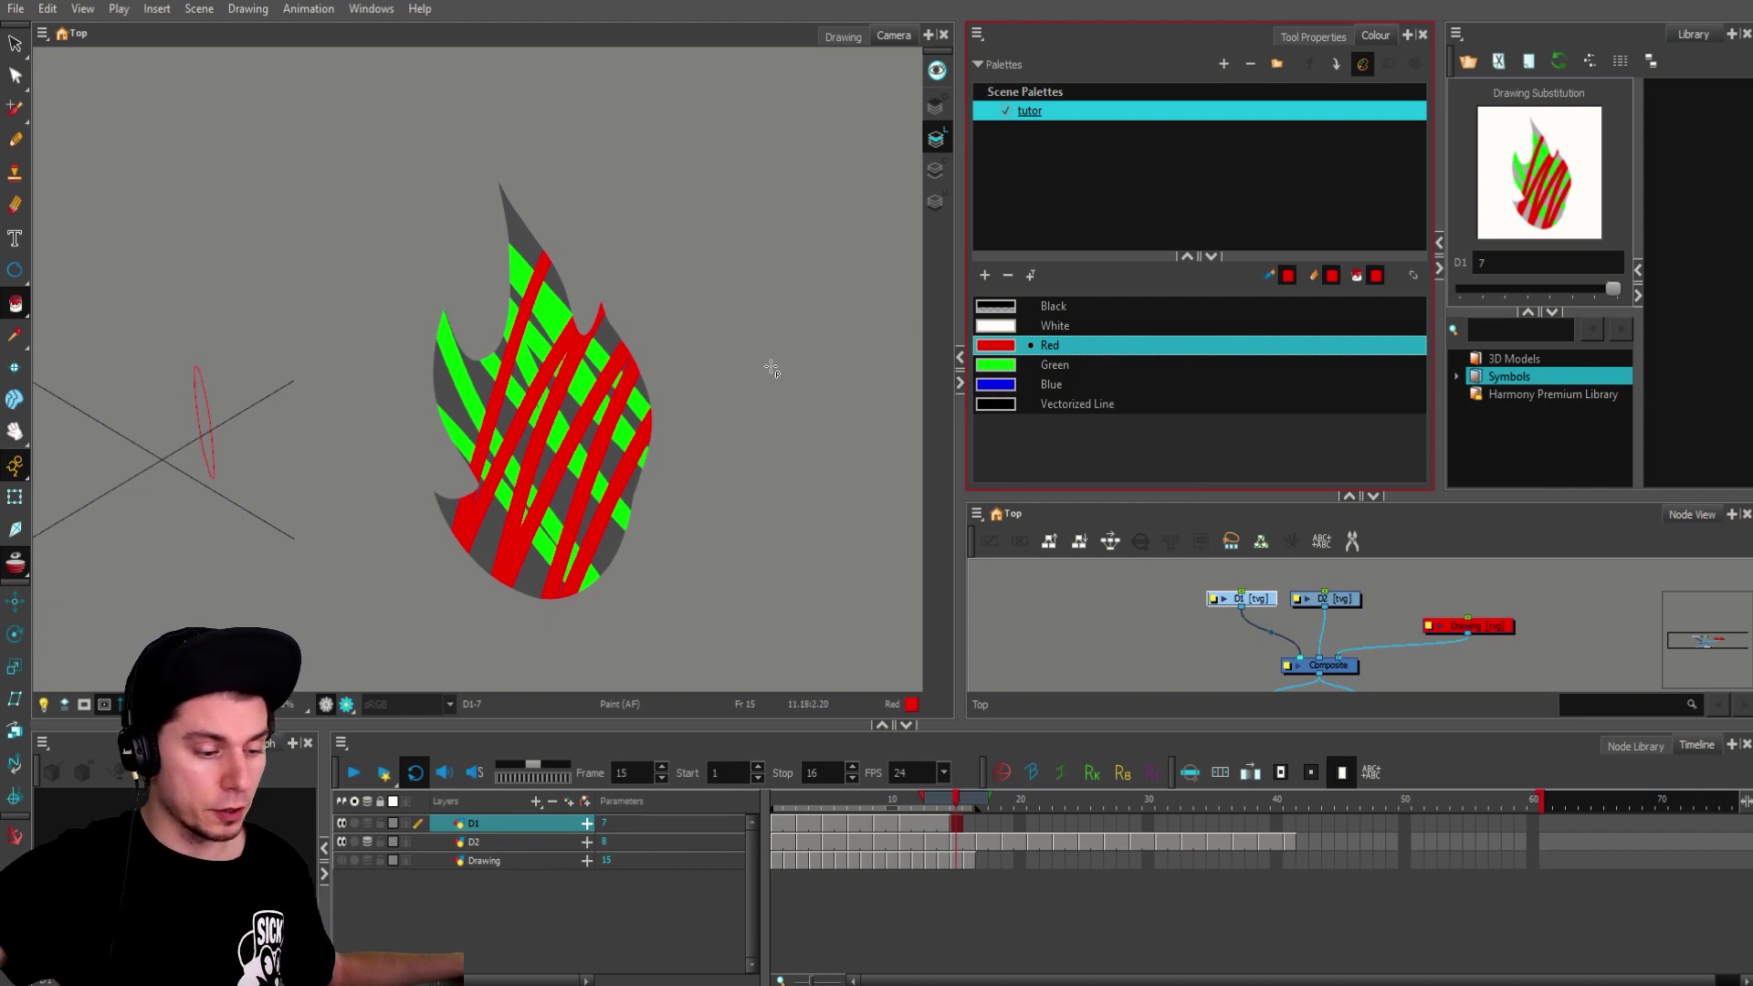
Step: Turn on Select by Colour and separate the flame by colour, moving the red strokes to its left and the green pieces to its right
key(alt+s)
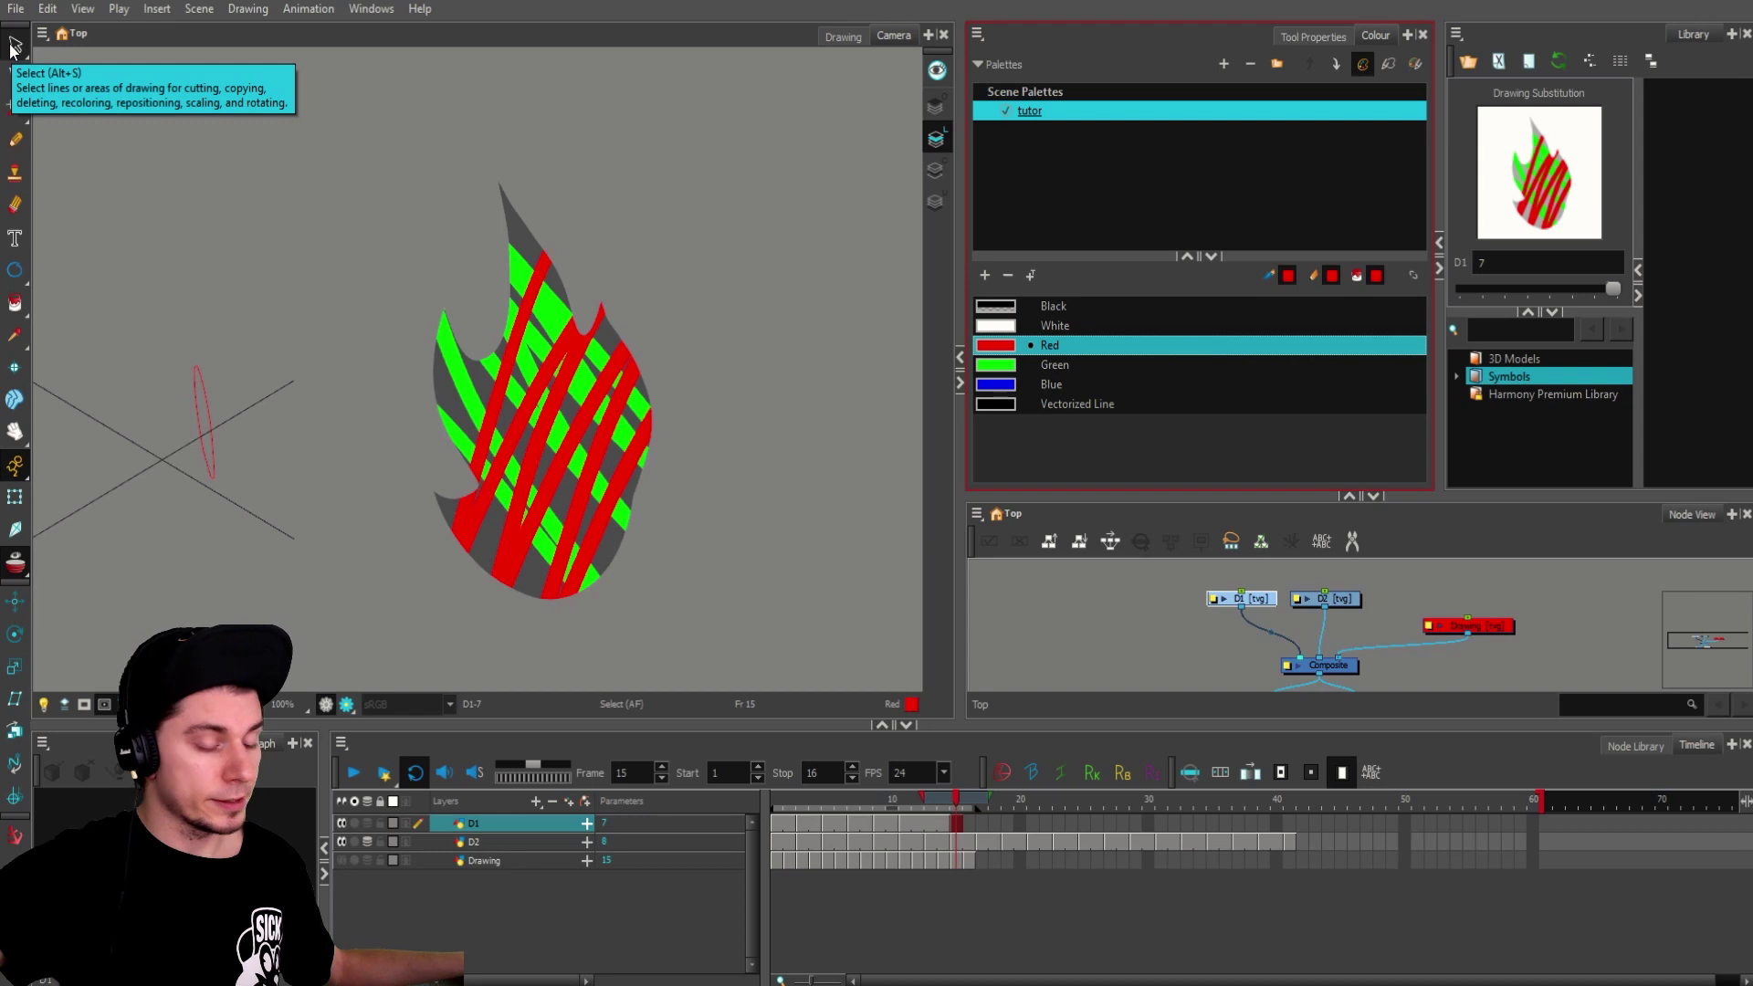
click(1311, 35)
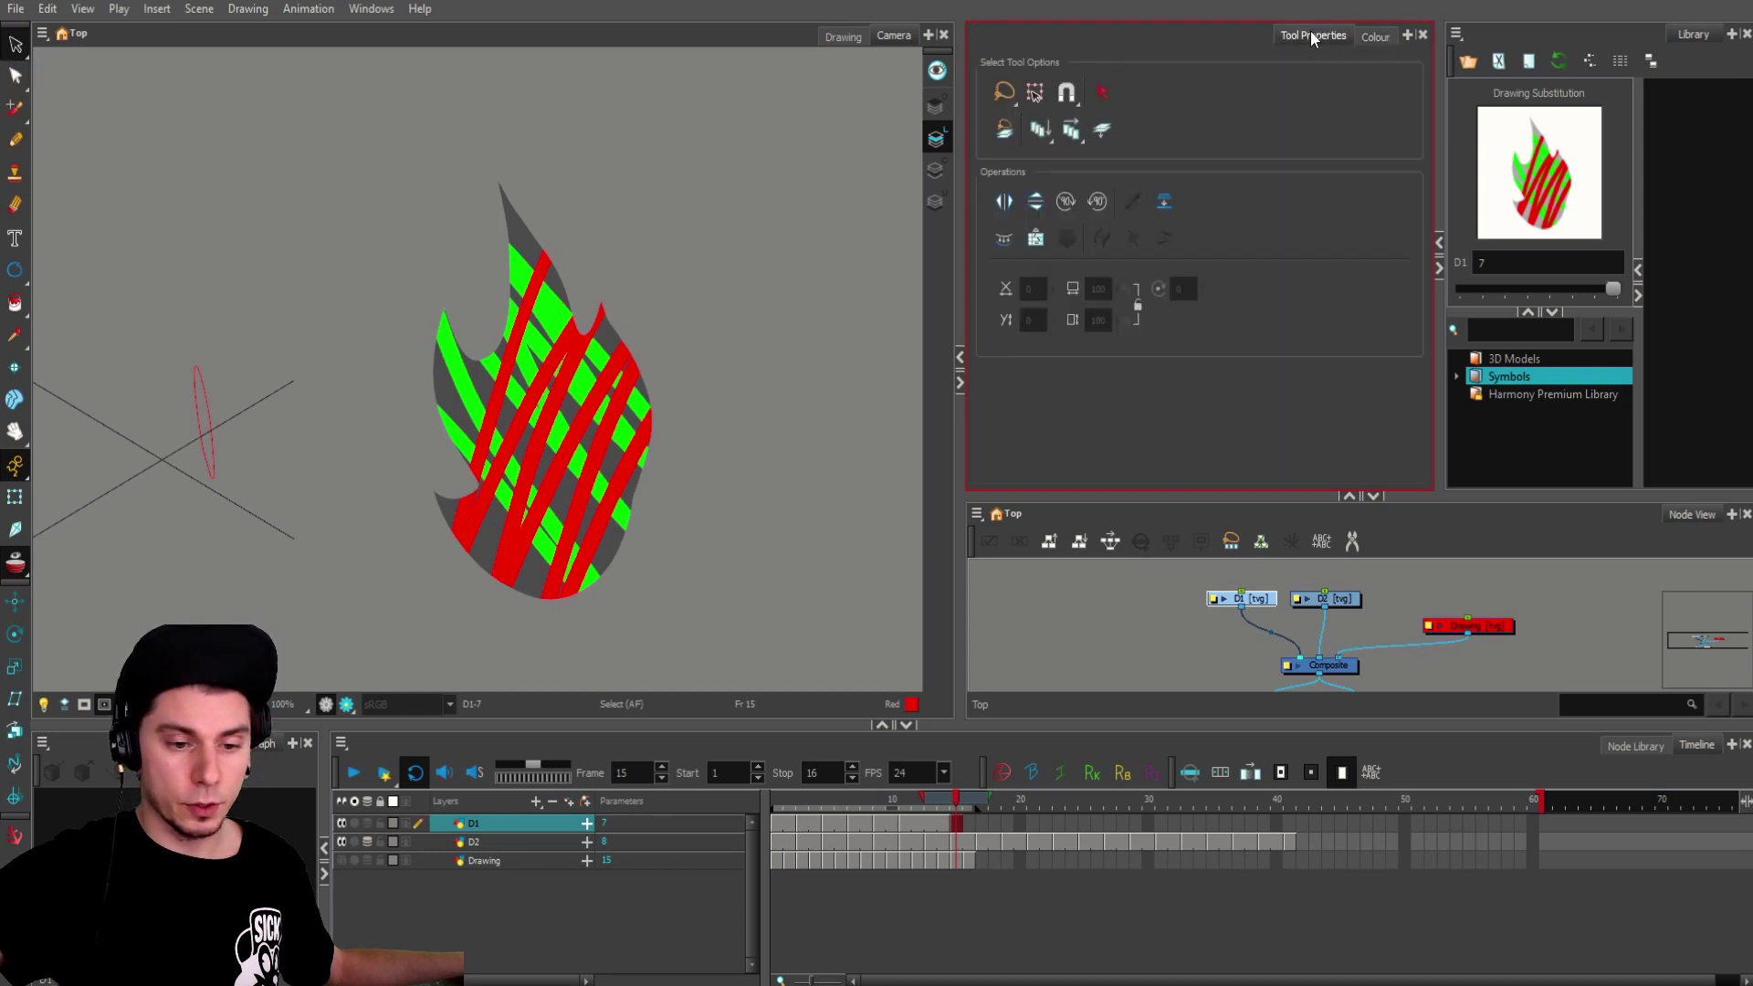
click(1107, 90)
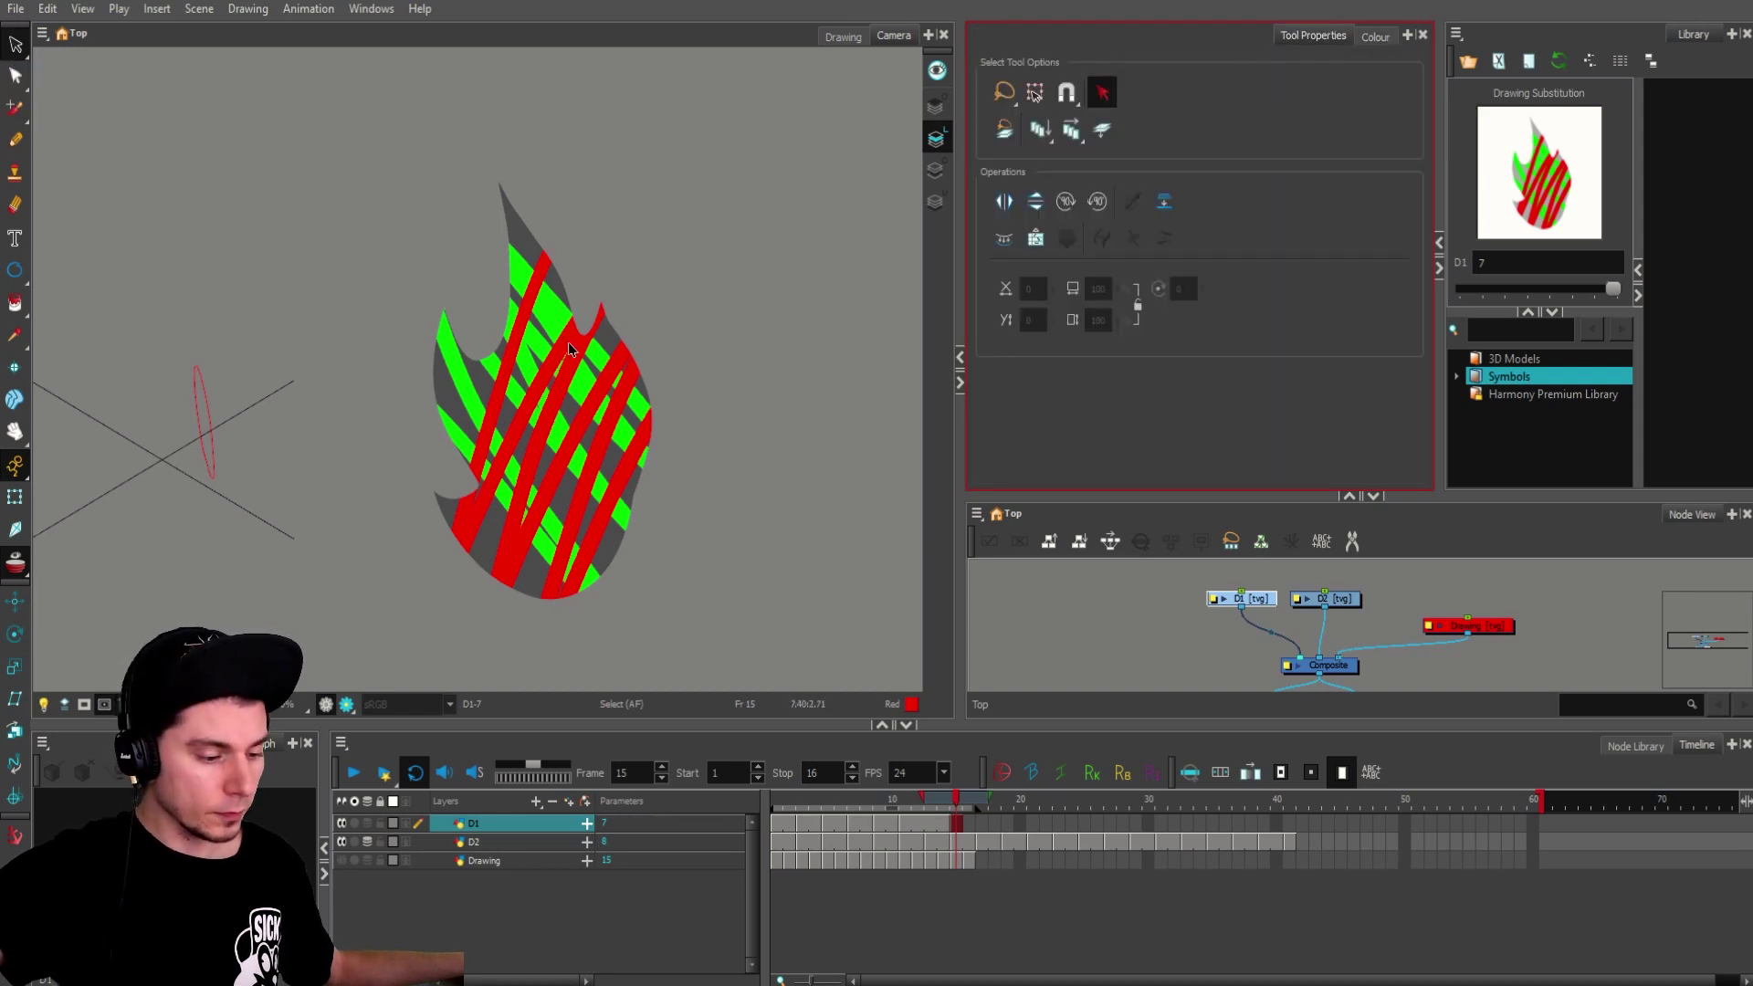
click(548, 309)
mouse_move(548, 308)
mouse_down()
mouse_move(258, 266)
mouse_move(243, 232)
mouse_up()
click(548, 313)
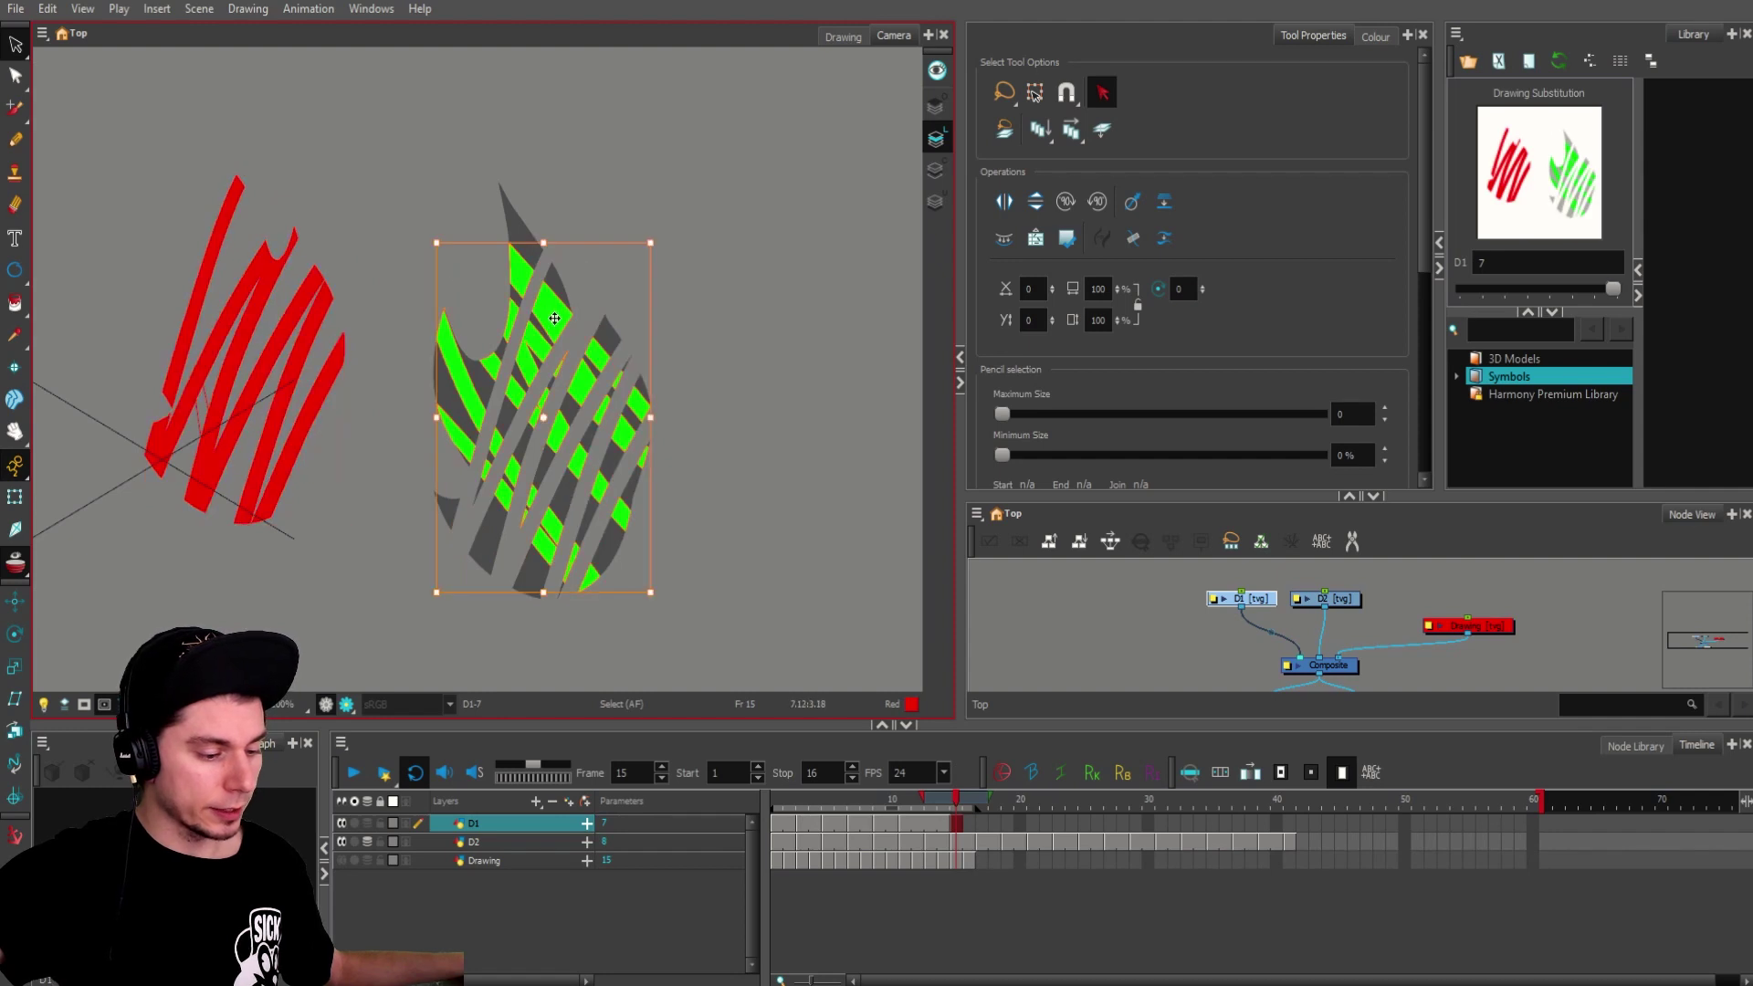
mouse_move(554, 317)
mouse_down()
mouse_move(830, 243)
mouse_move(805, 241)
mouse_up()
key(2)
key(2)
scroll(571, 347, up, 3)
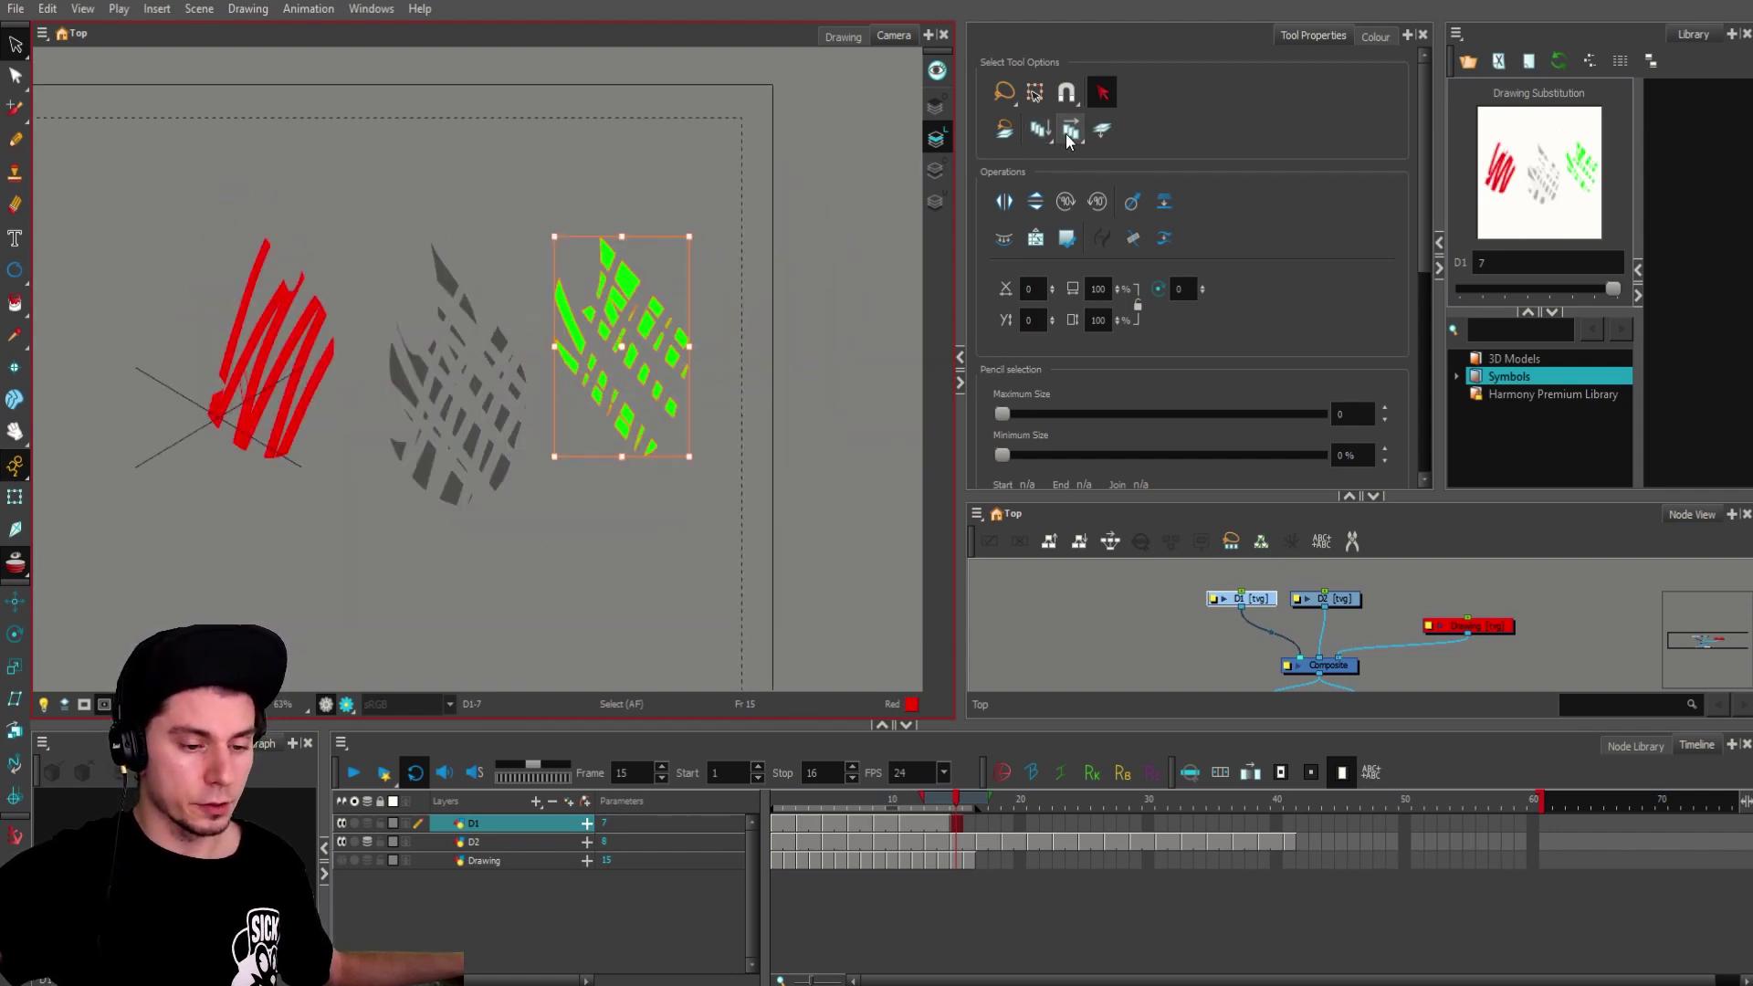
Step: Turn off Select by Colour, lasso all three groups of artwork, and delete them
click(1102, 91)
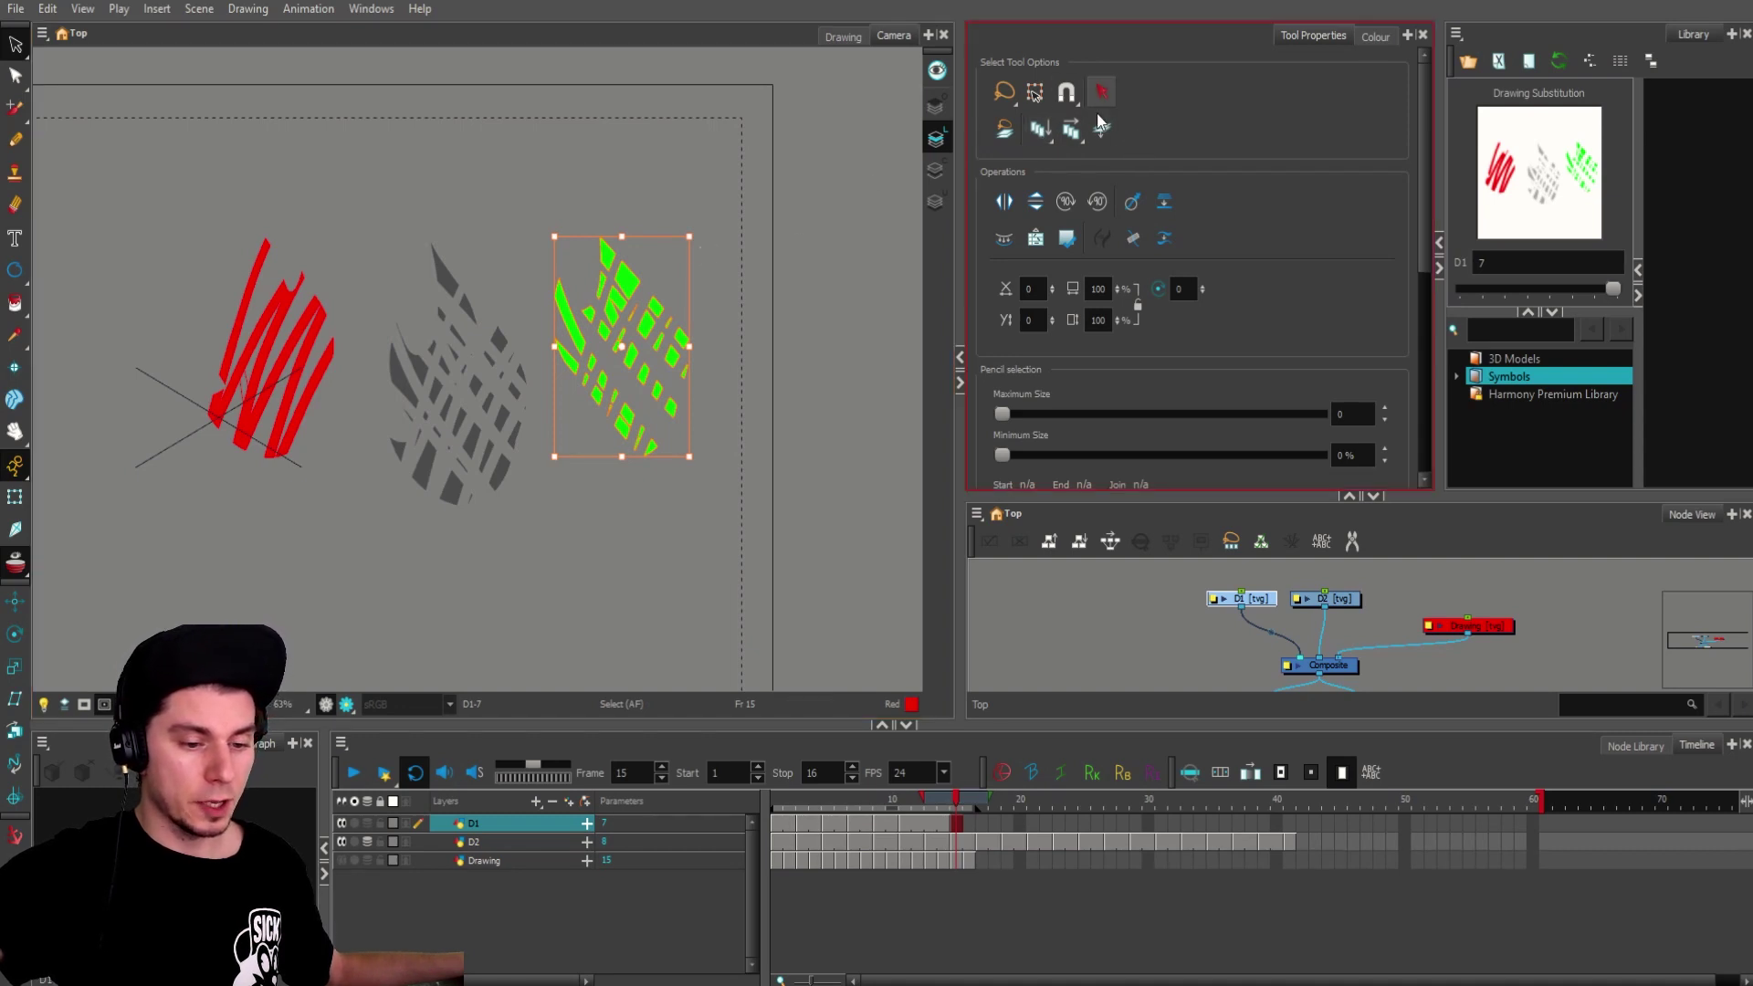
mouse_move(768, 383)
mouse_down()
mouse_move(285, 119)
mouse_move(768, 402)
mouse_up()
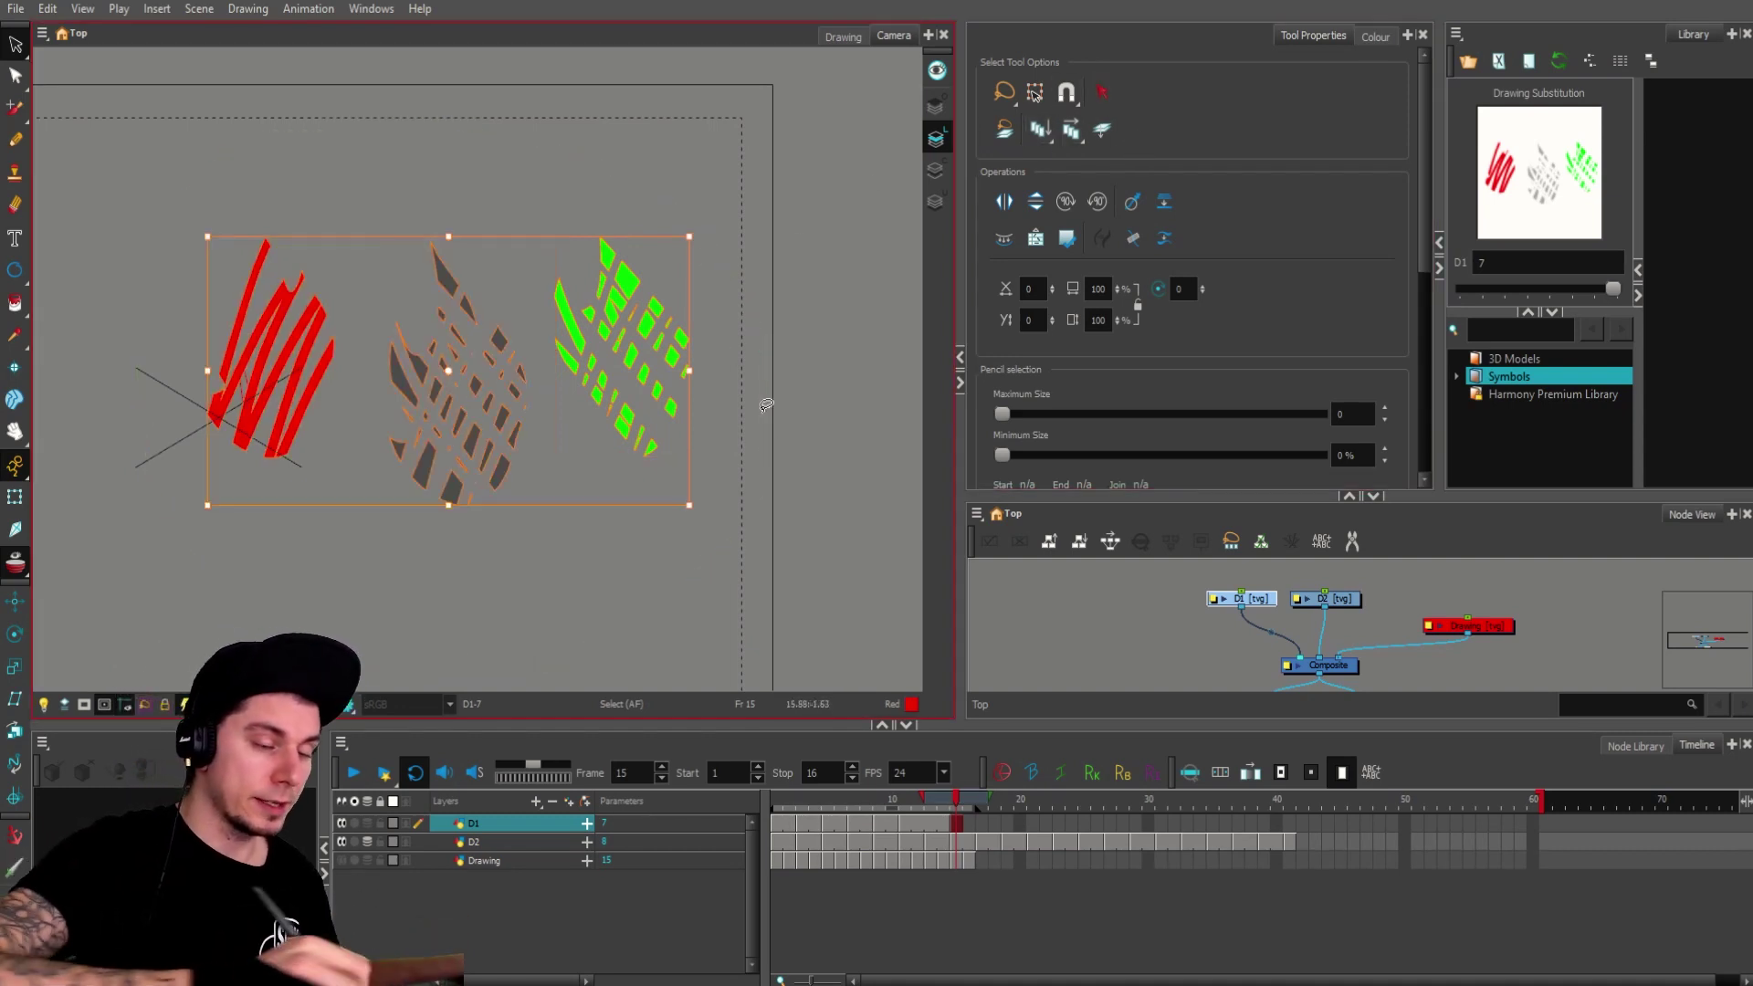
key(Delete)
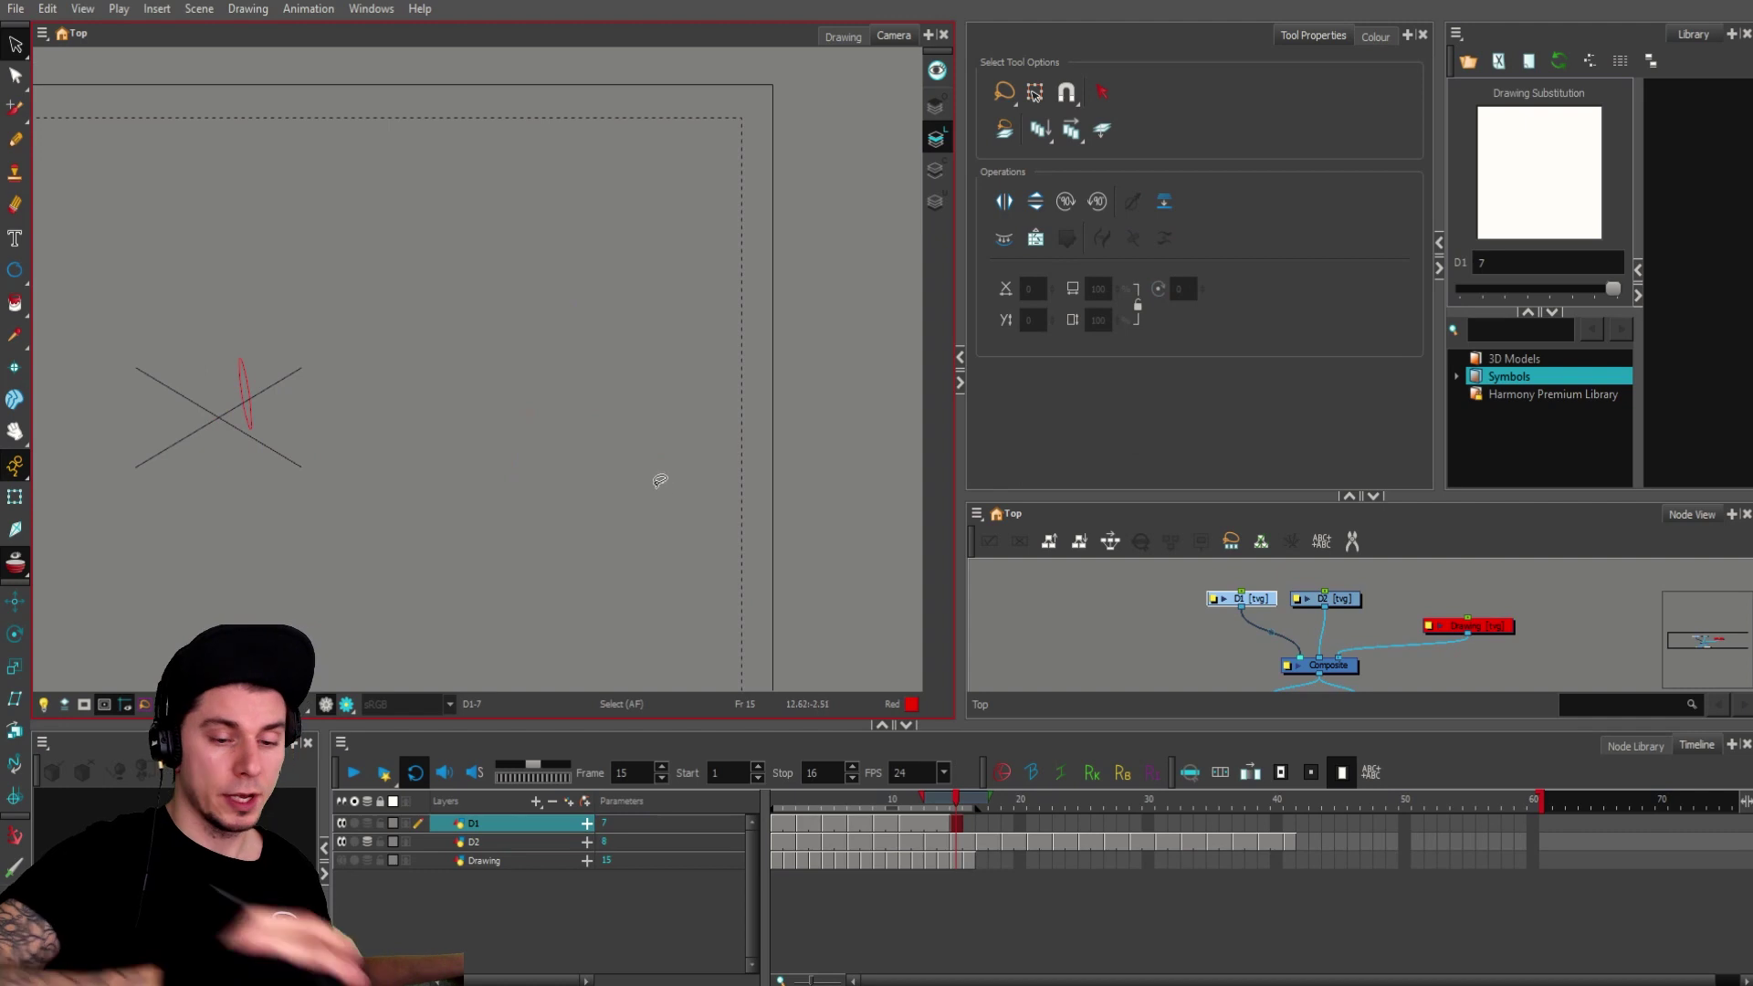
Step: Bring up the Colour view and try the Black, Blue and Vectorized Line swatches in turn
click(1376, 37)
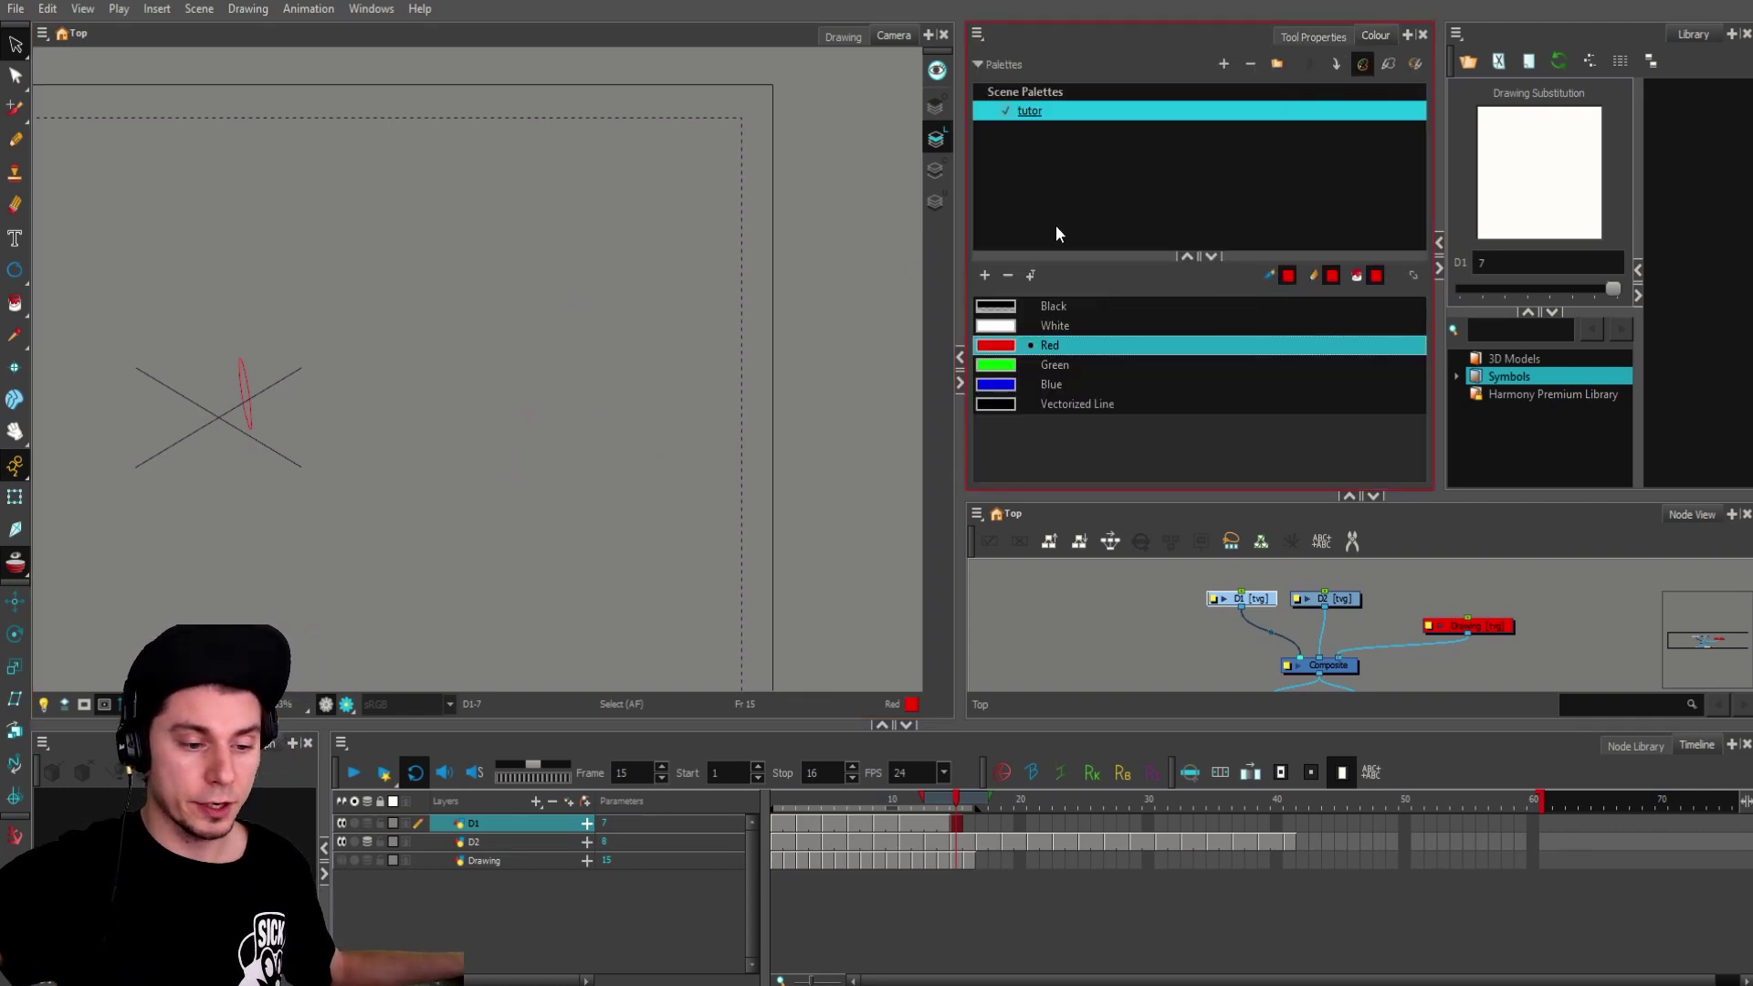
click(1002, 308)
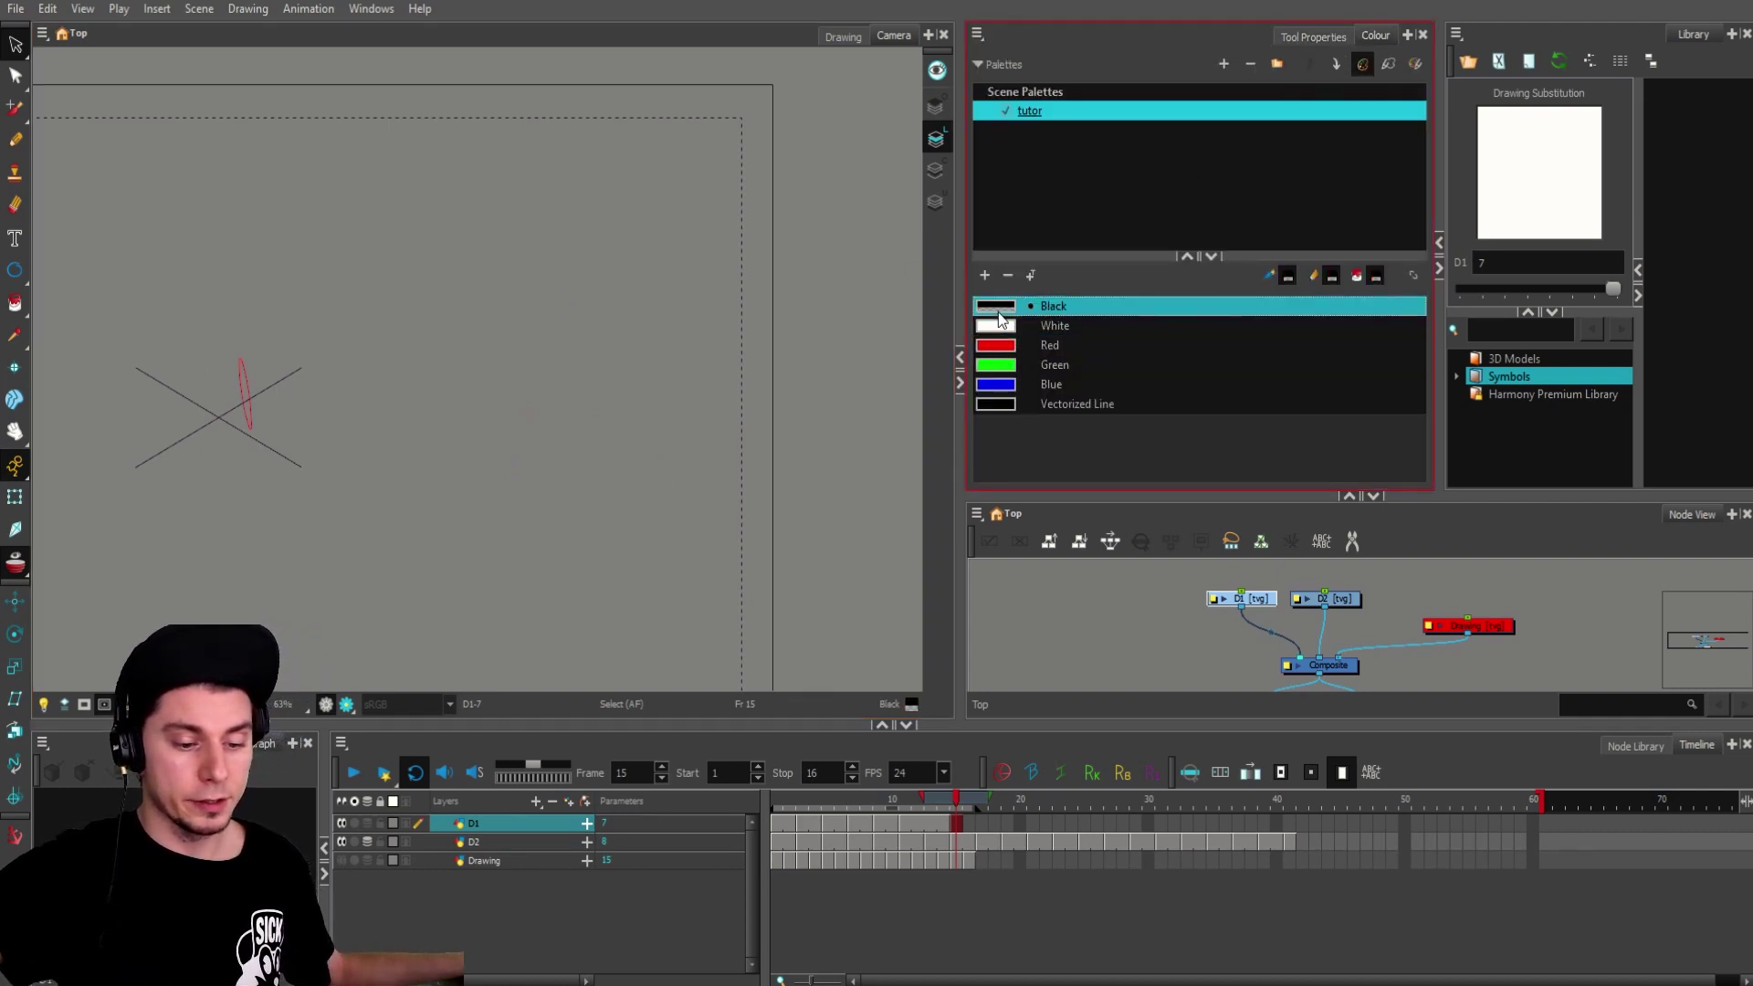
click(1000, 384)
click(997, 404)
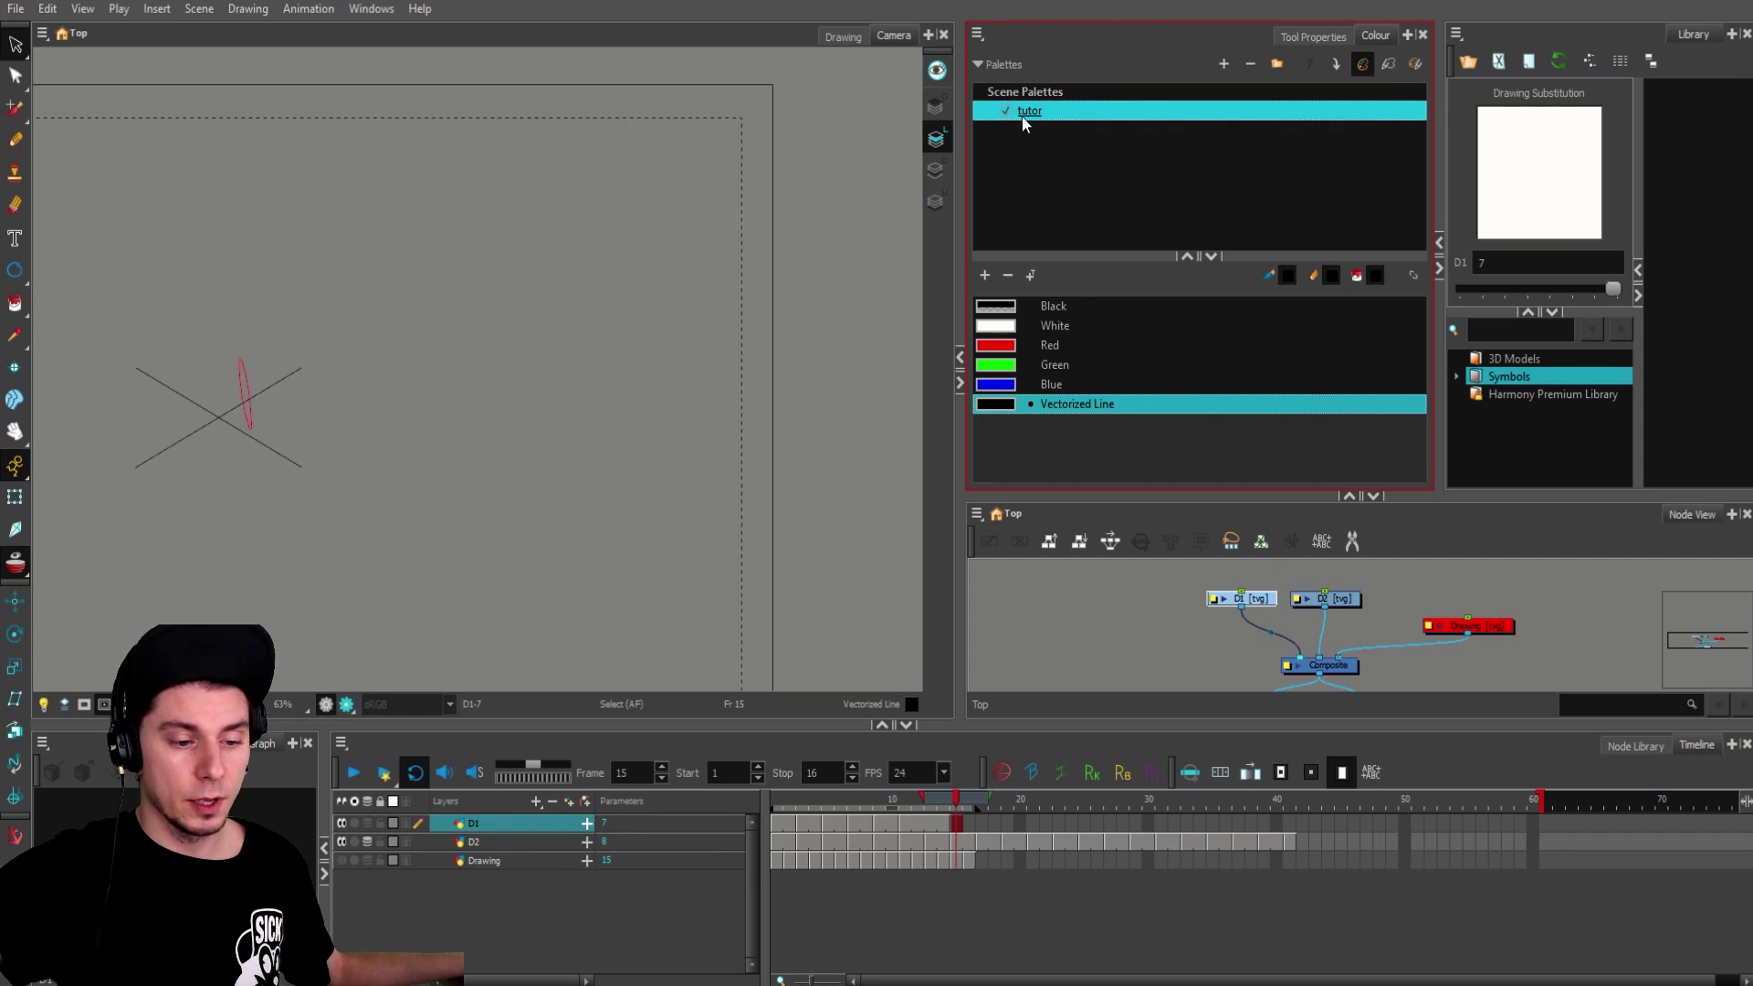
Step: Create a second scene palette beneath tutor and remove it from the palette list
click(1224, 64)
click(875, 530)
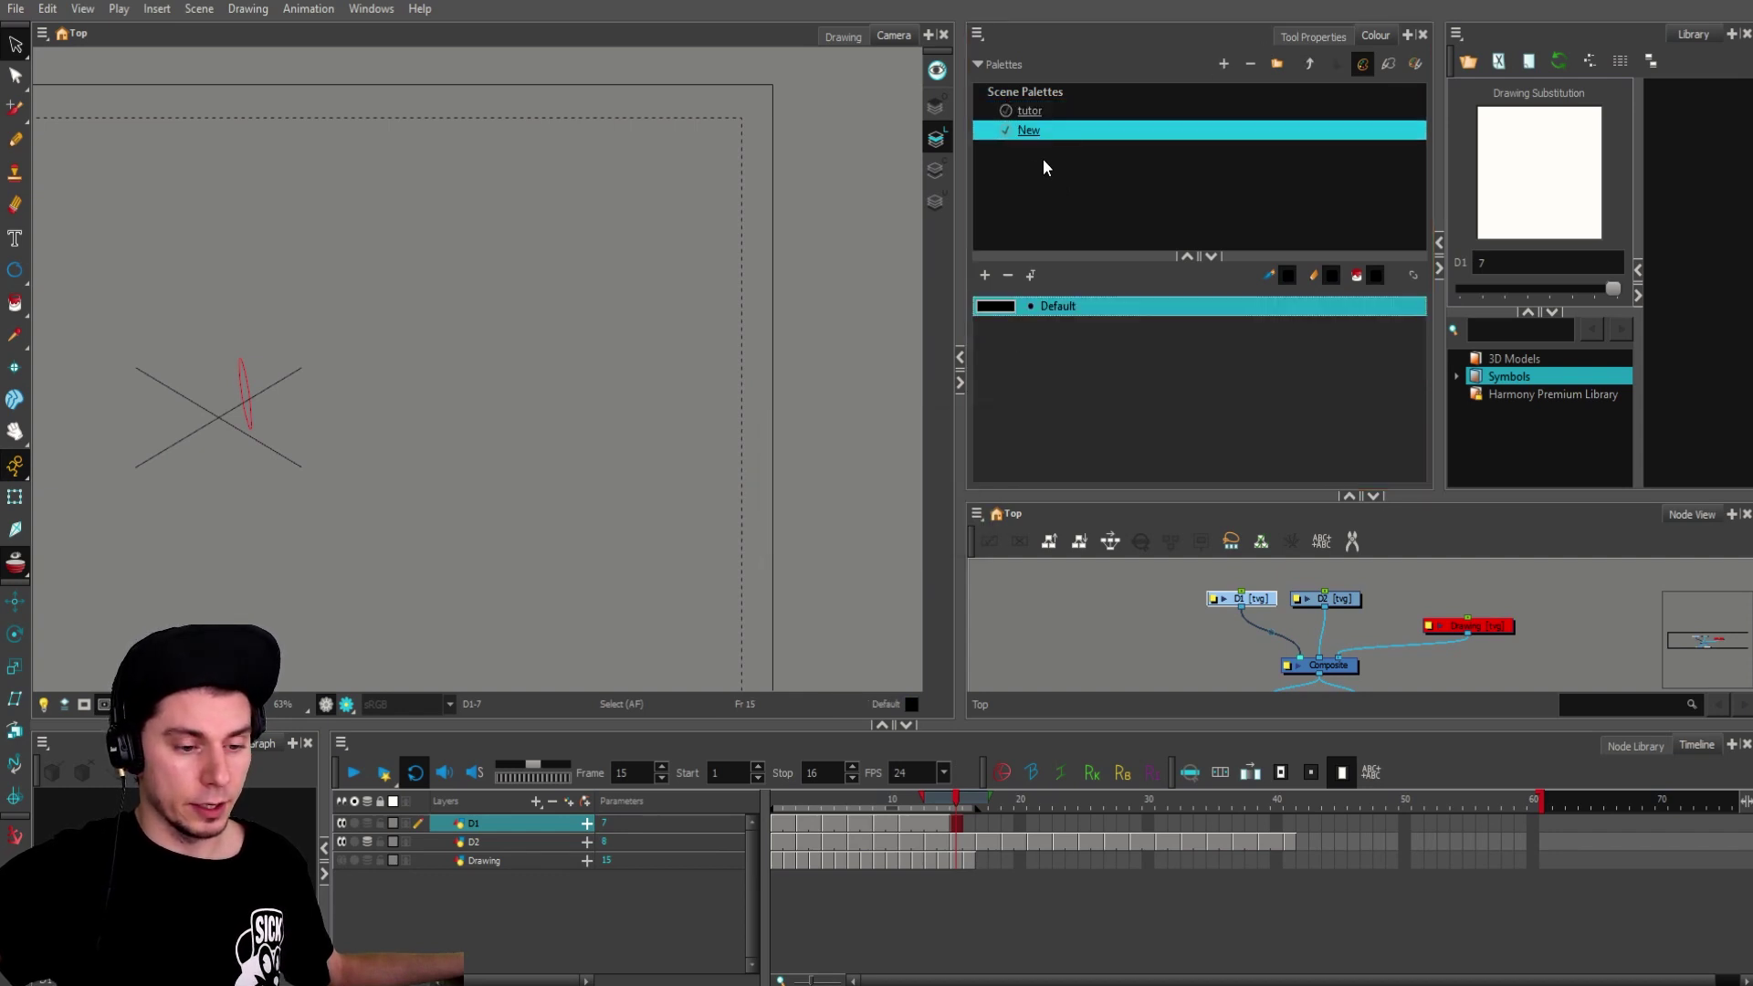
click(1028, 129)
click(1250, 64)
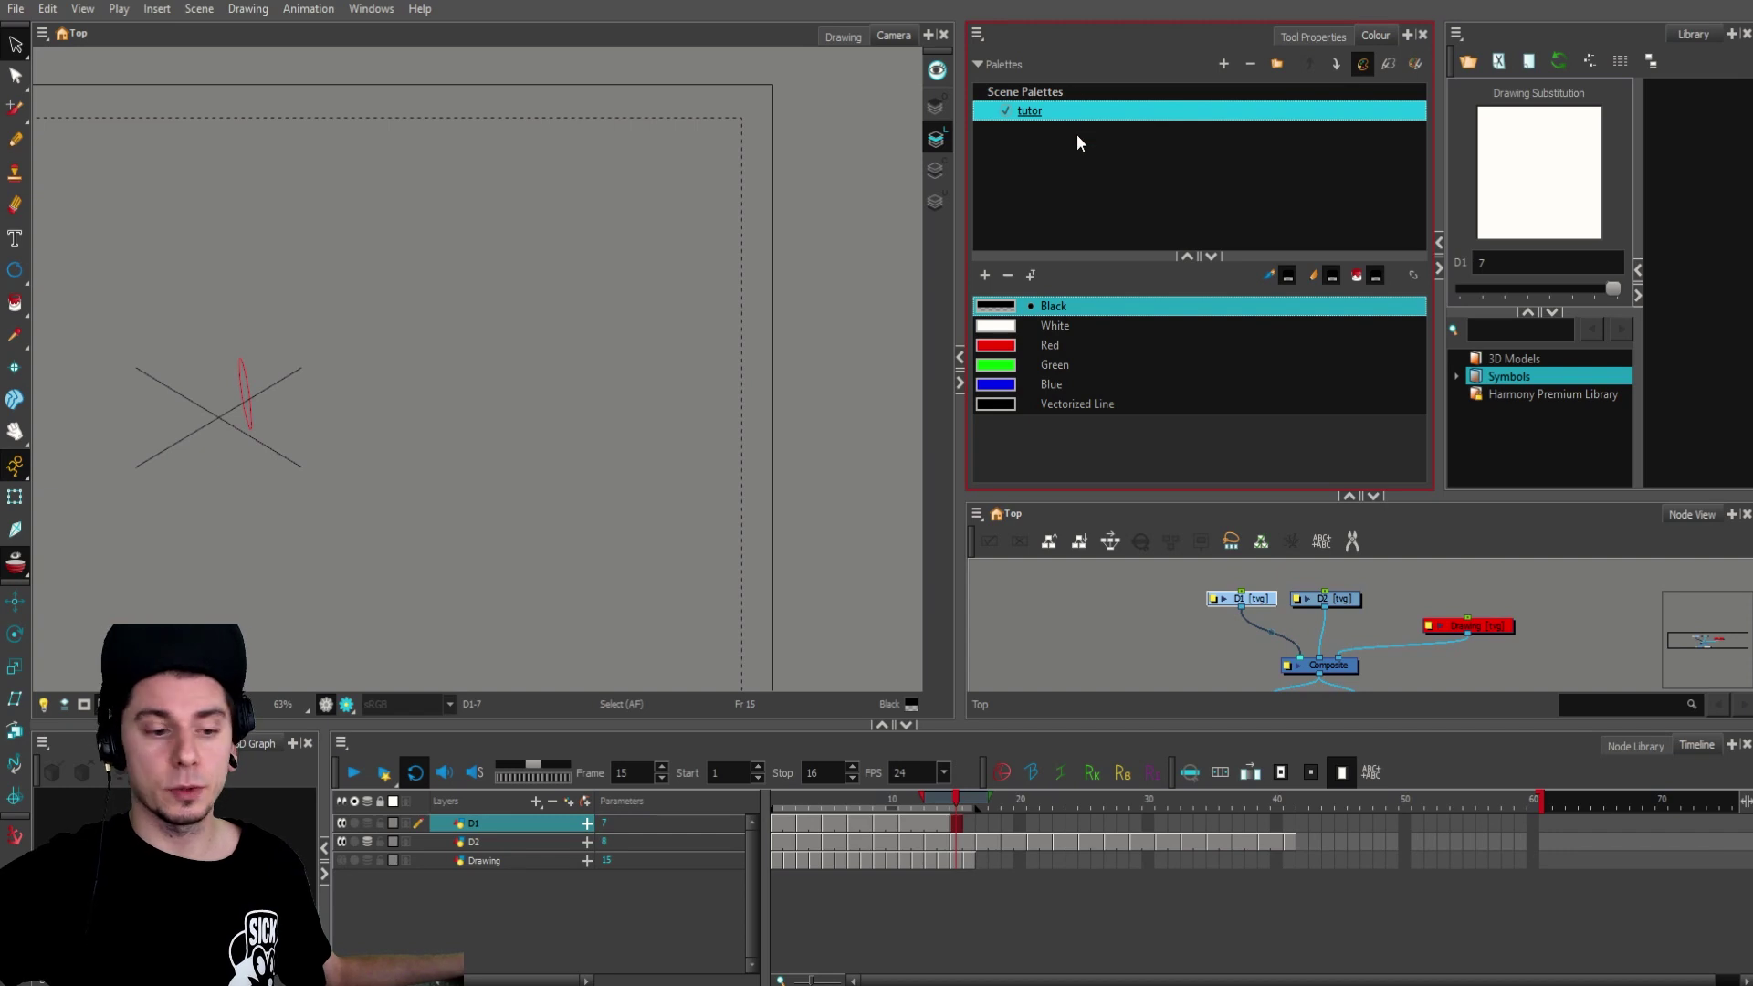
Step: Delete the Green, Blue and Vectorized Line swatches from the tutor palette
click(985, 327)
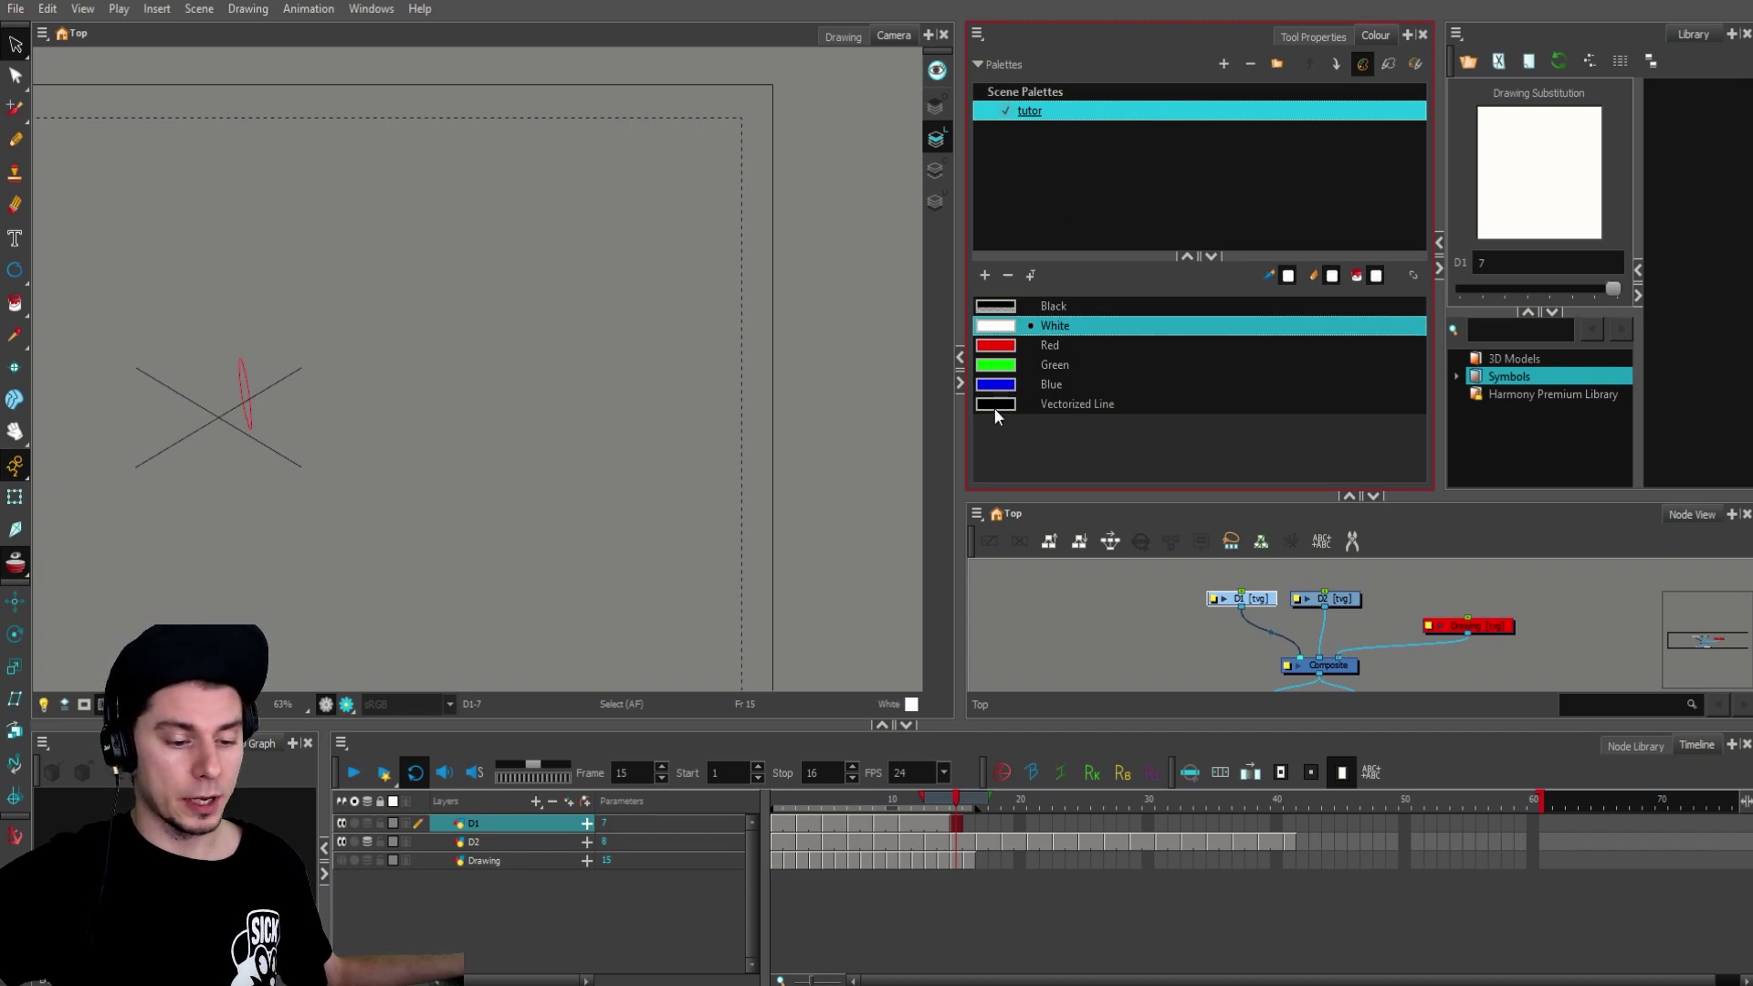
click(993, 404)
click(995, 384)
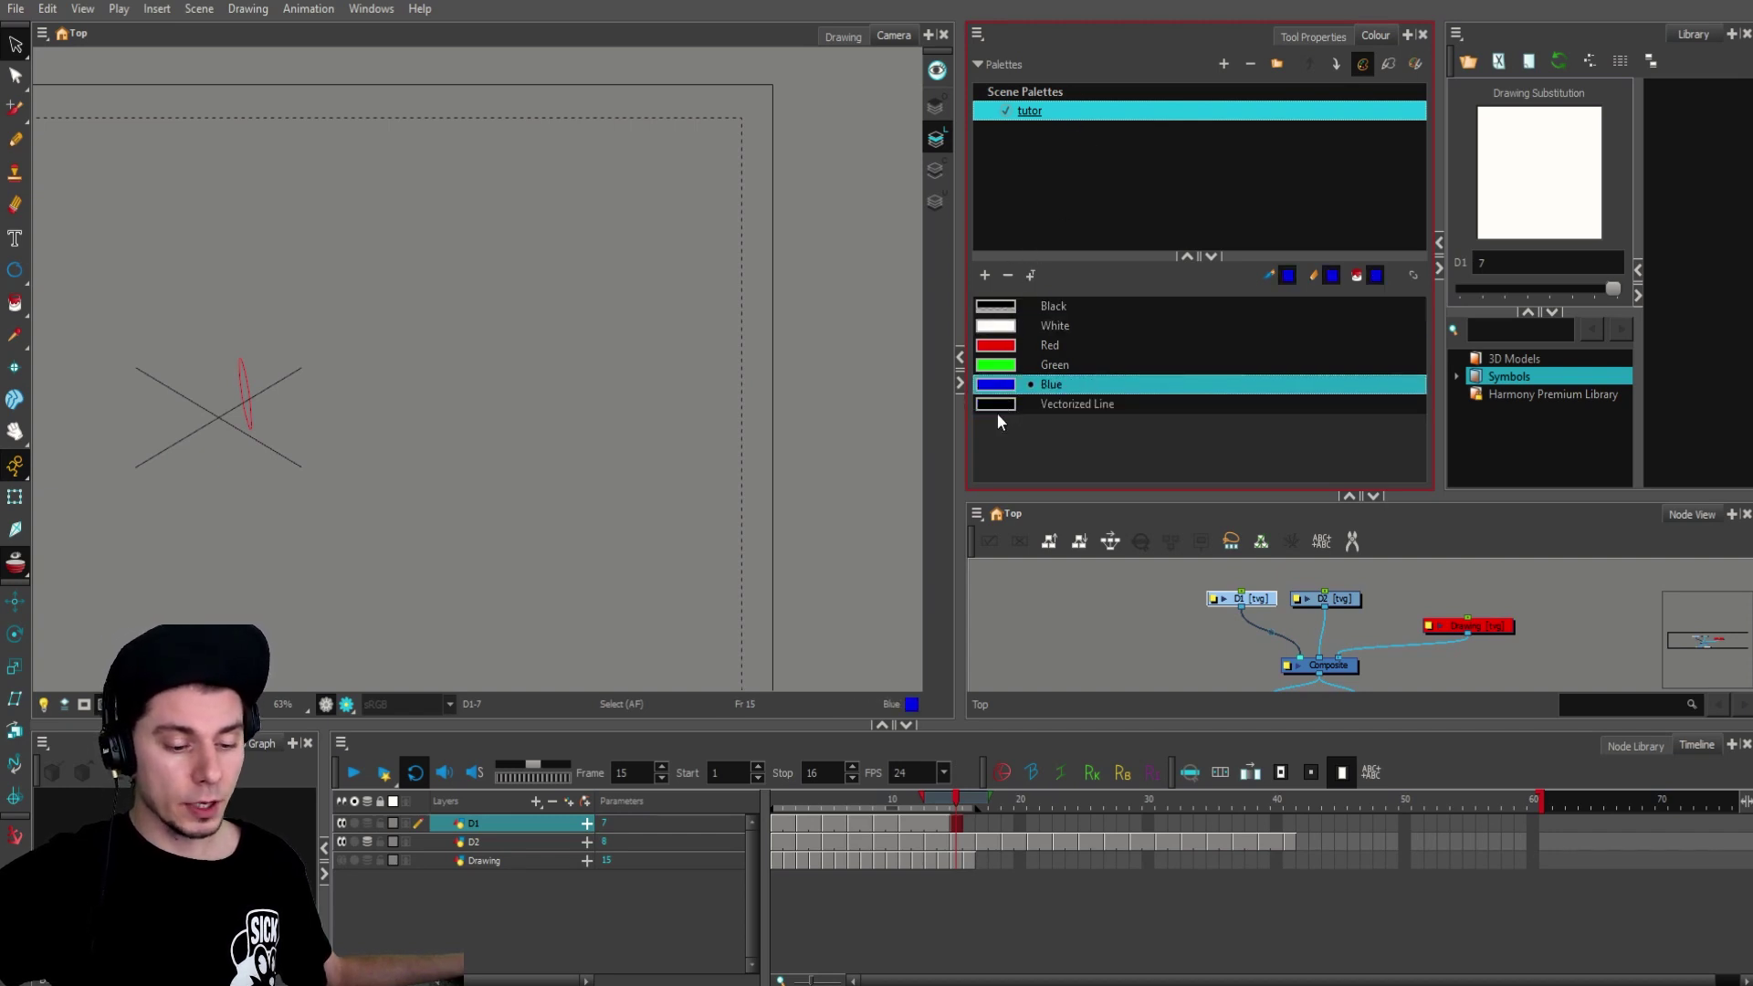
click(1009, 274)
click(1008, 275)
click(1008, 275)
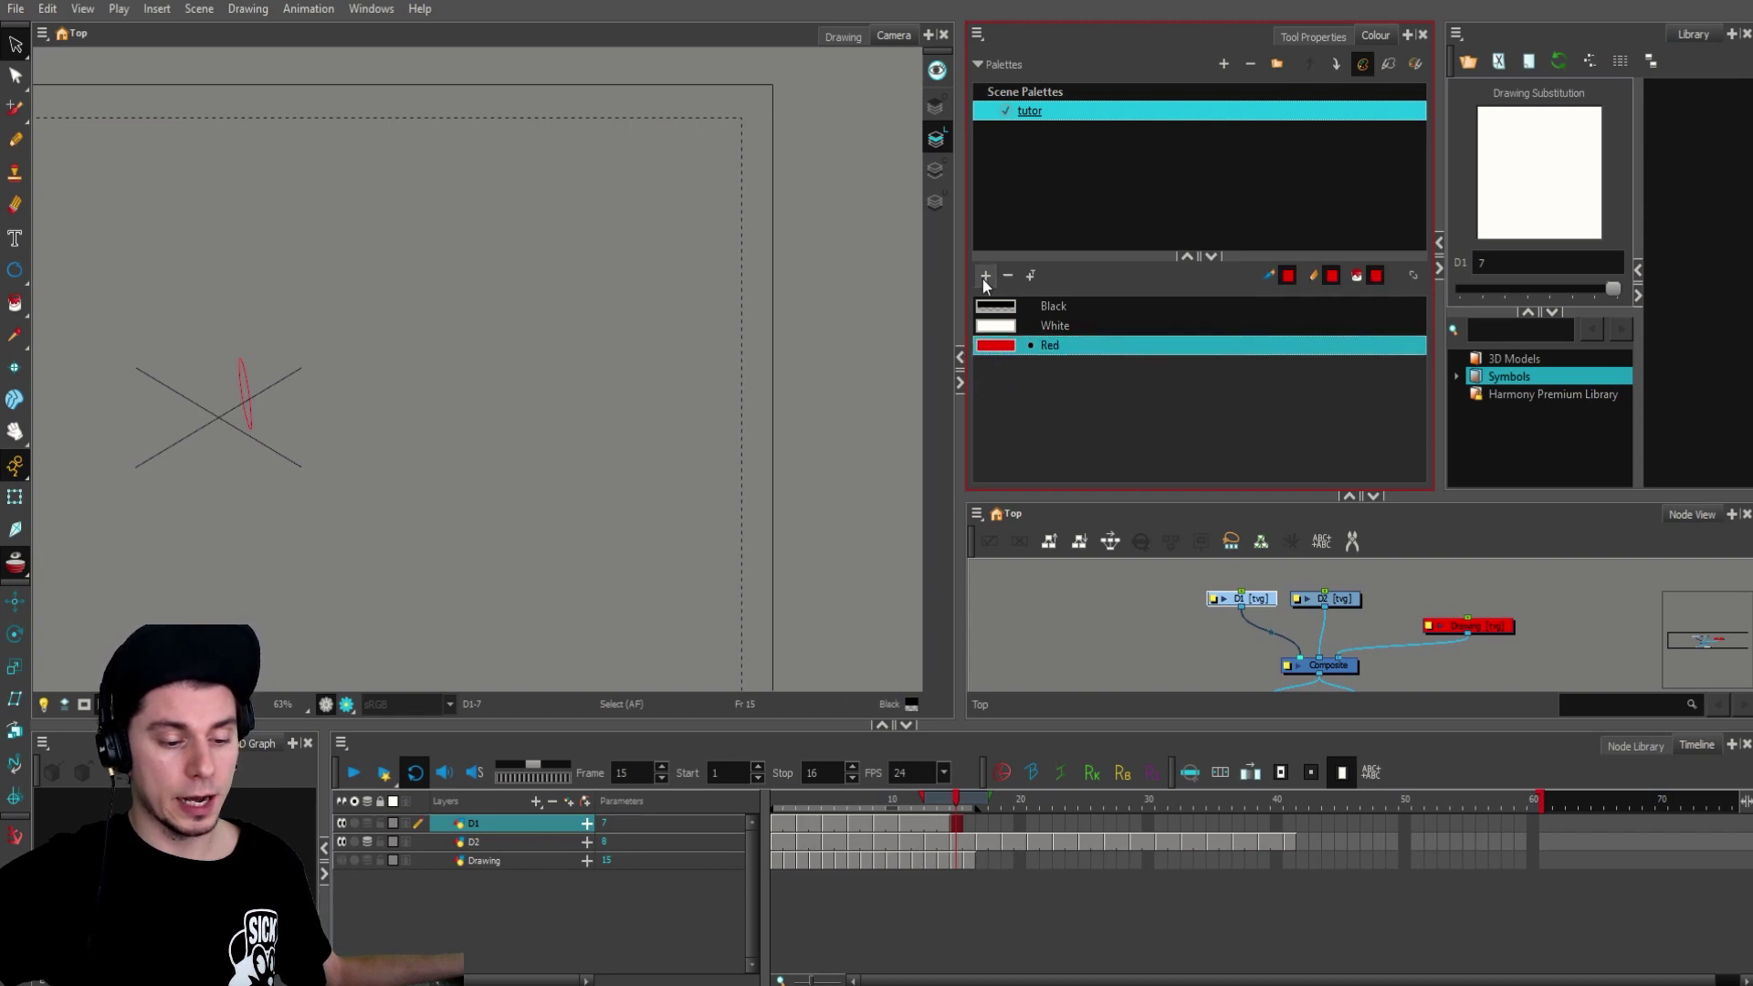
Step: Add three new colour swatches based on Red to the tutor palette
click(985, 275)
click(984, 275)
click(984, 276)
Step: Open the Colour Picker for the New 1 swatch, try a Linear gradient, and return it to Solid
click(1074, 387)
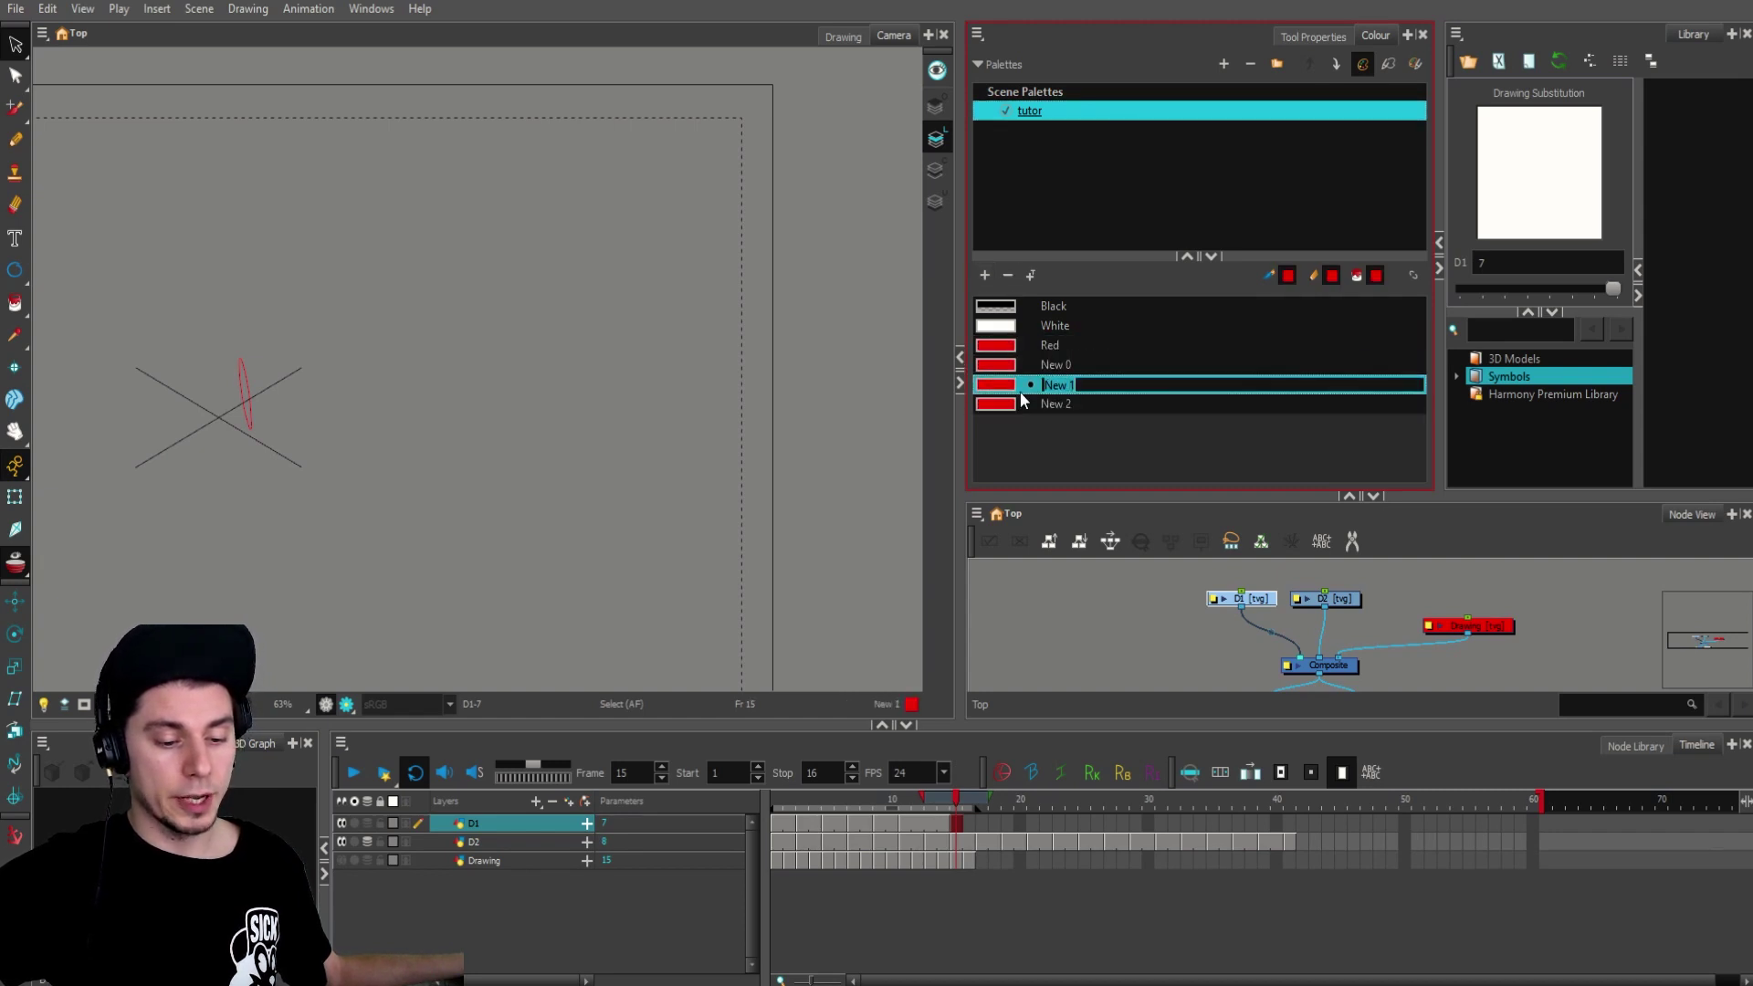
double_click(998, 385)
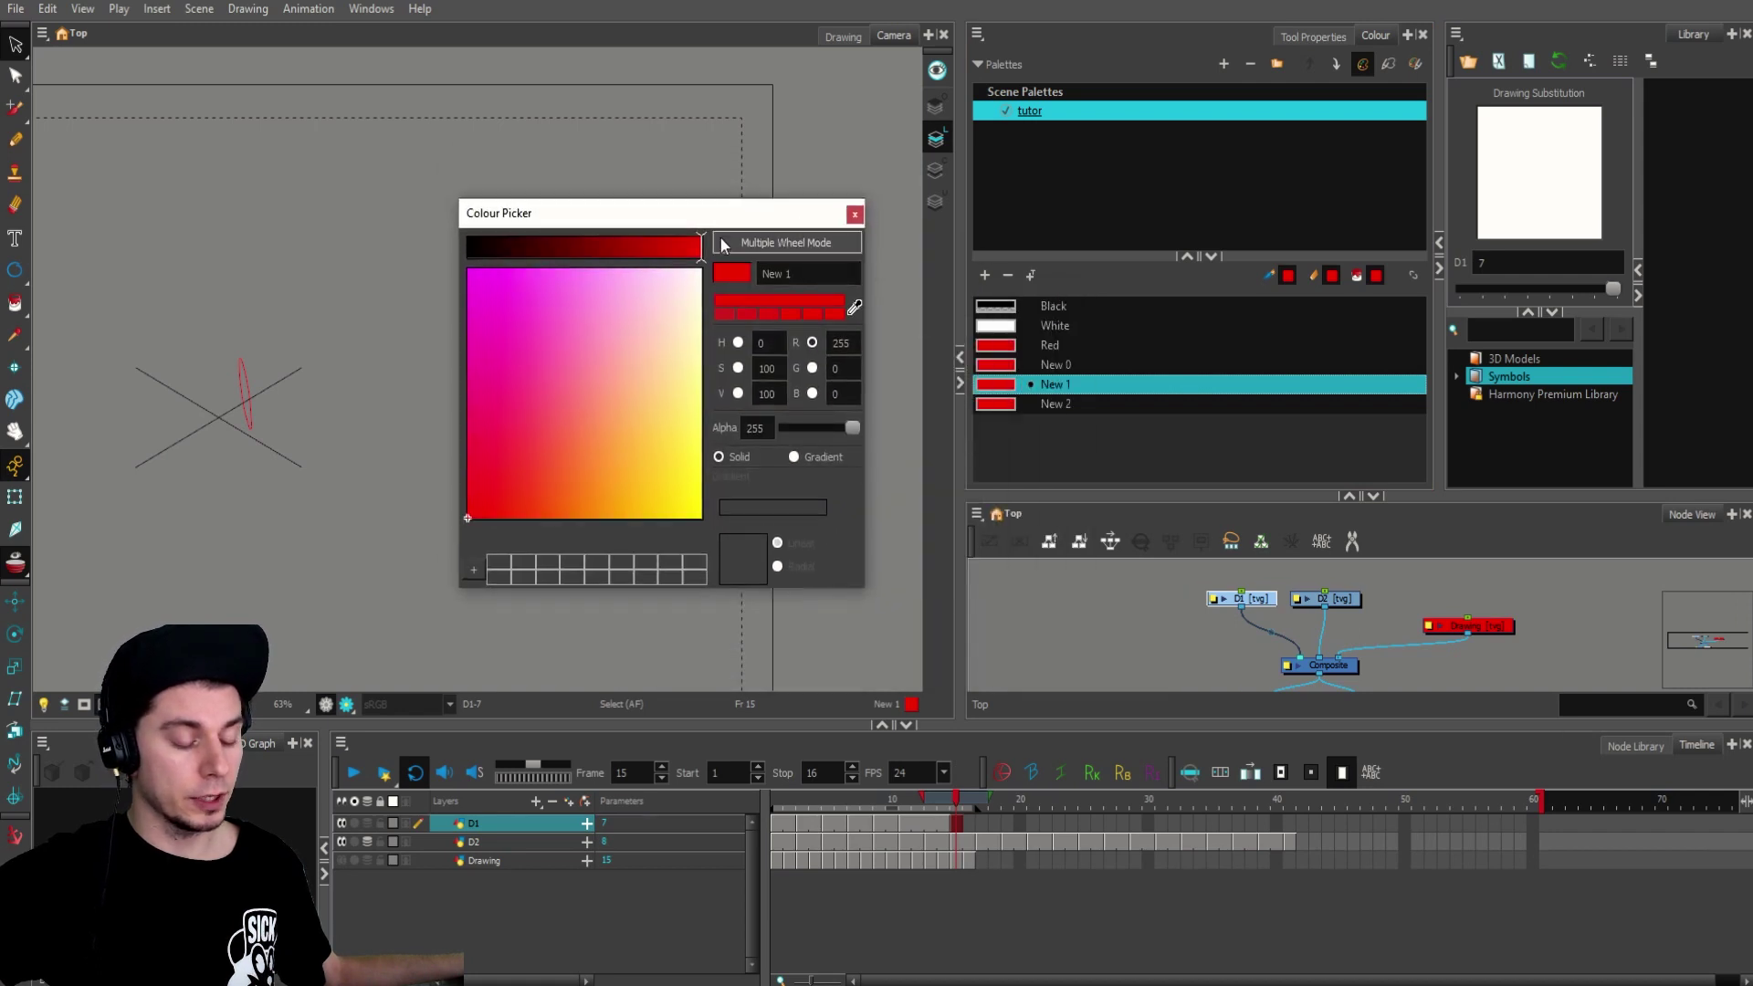
drag(730, 216, 726, 234)
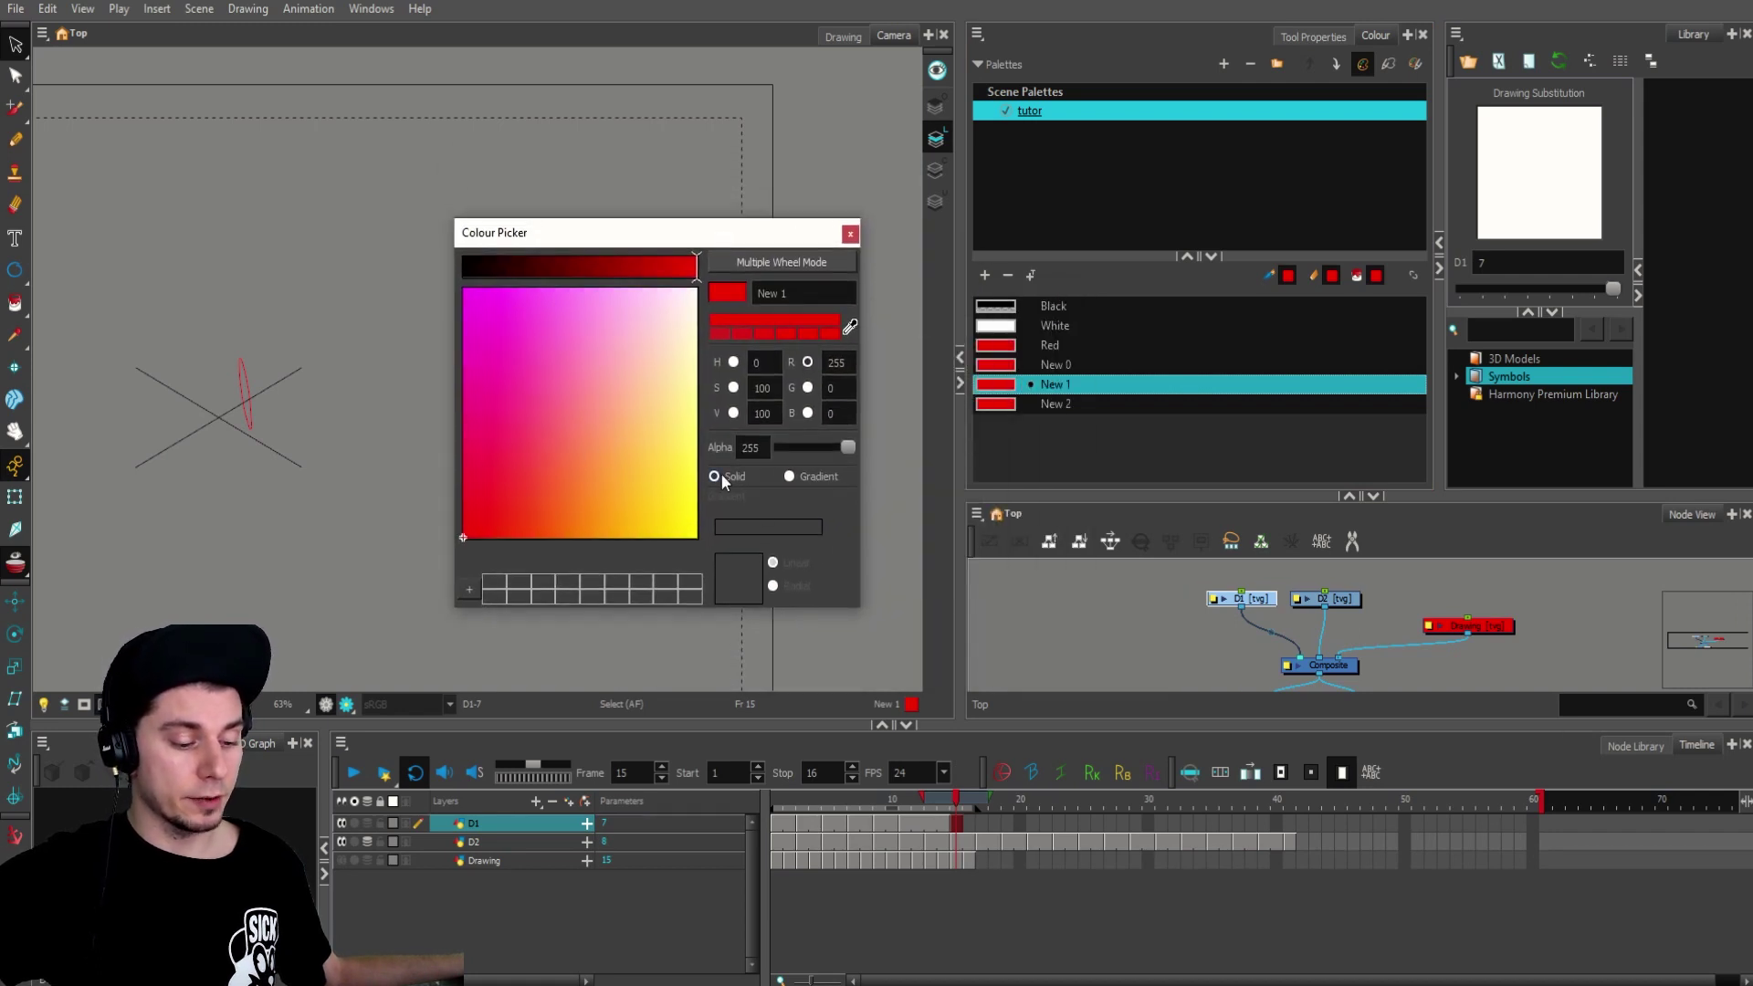
click(802, 477)
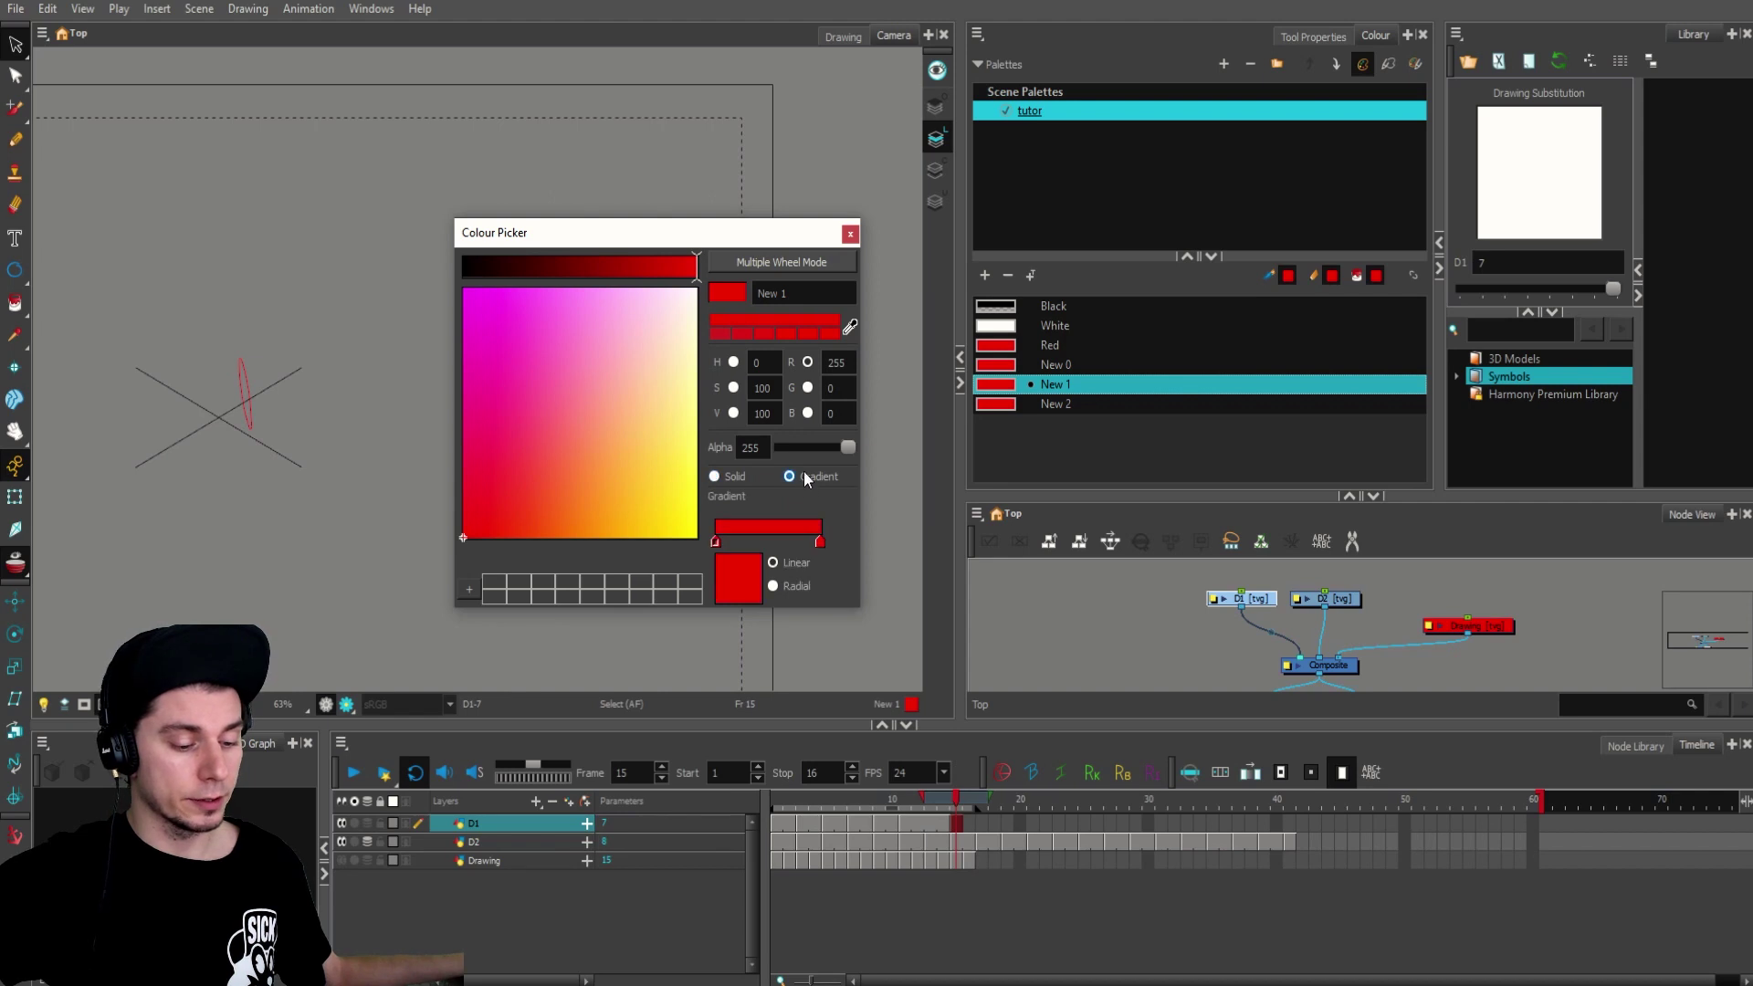
click(774, 564)
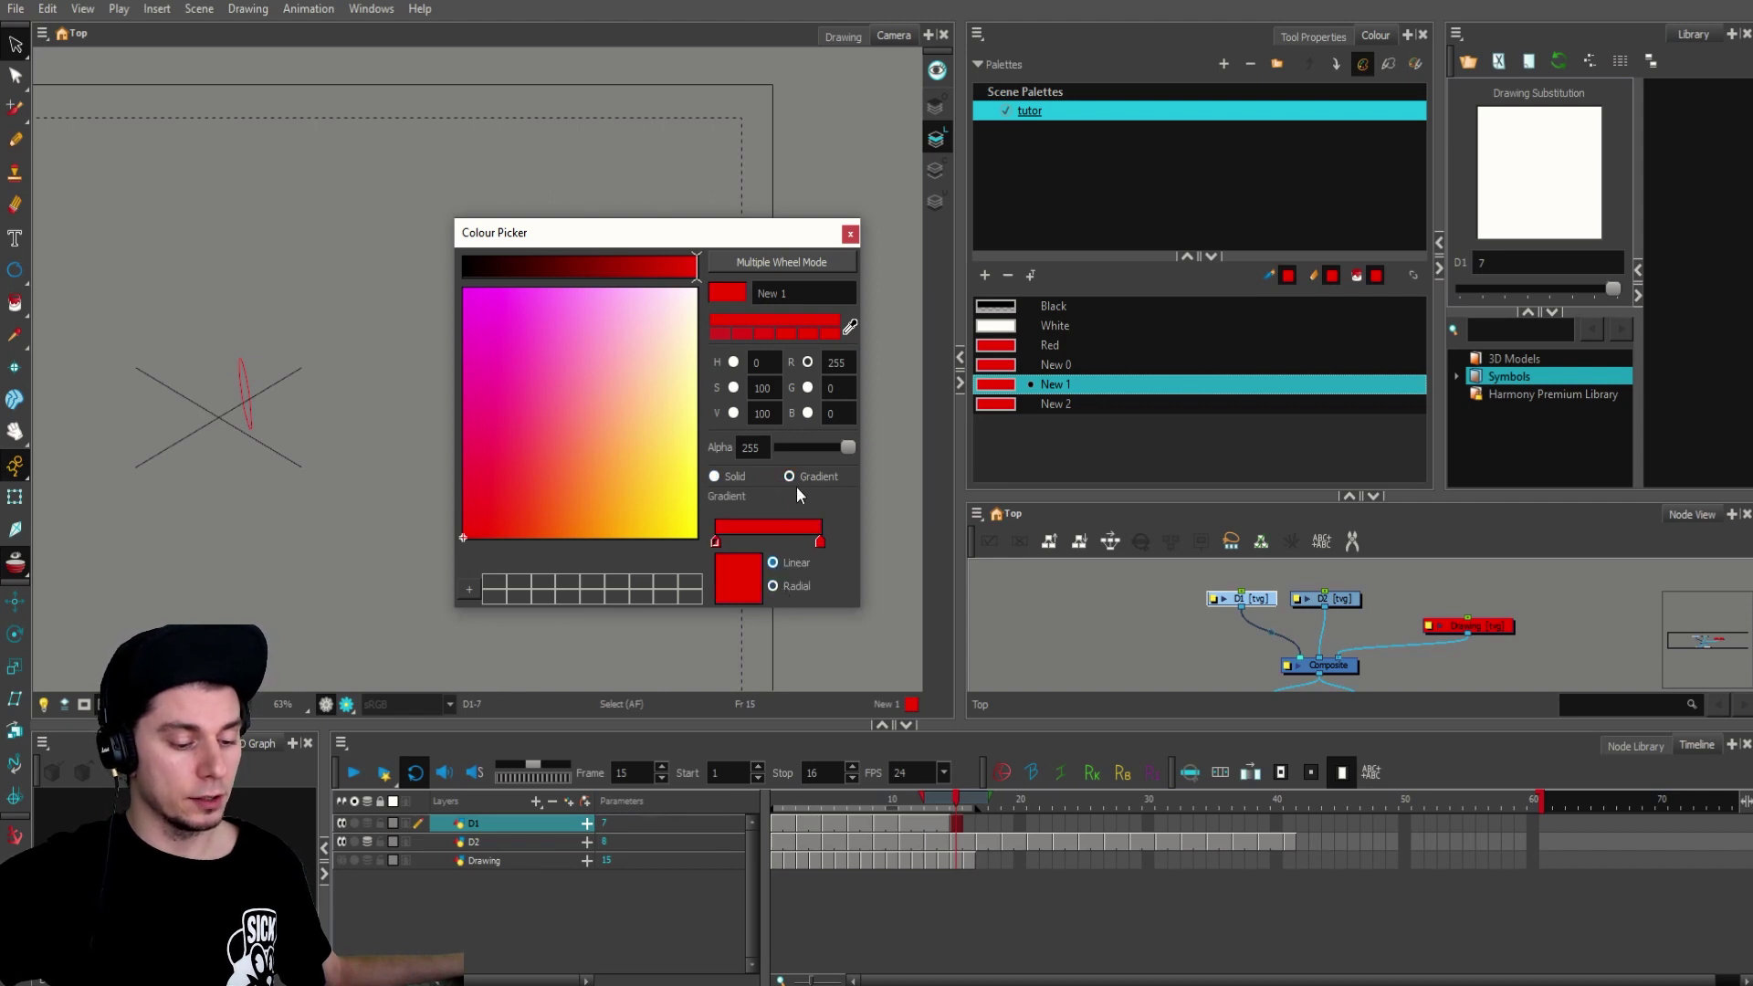
click(716, 476)
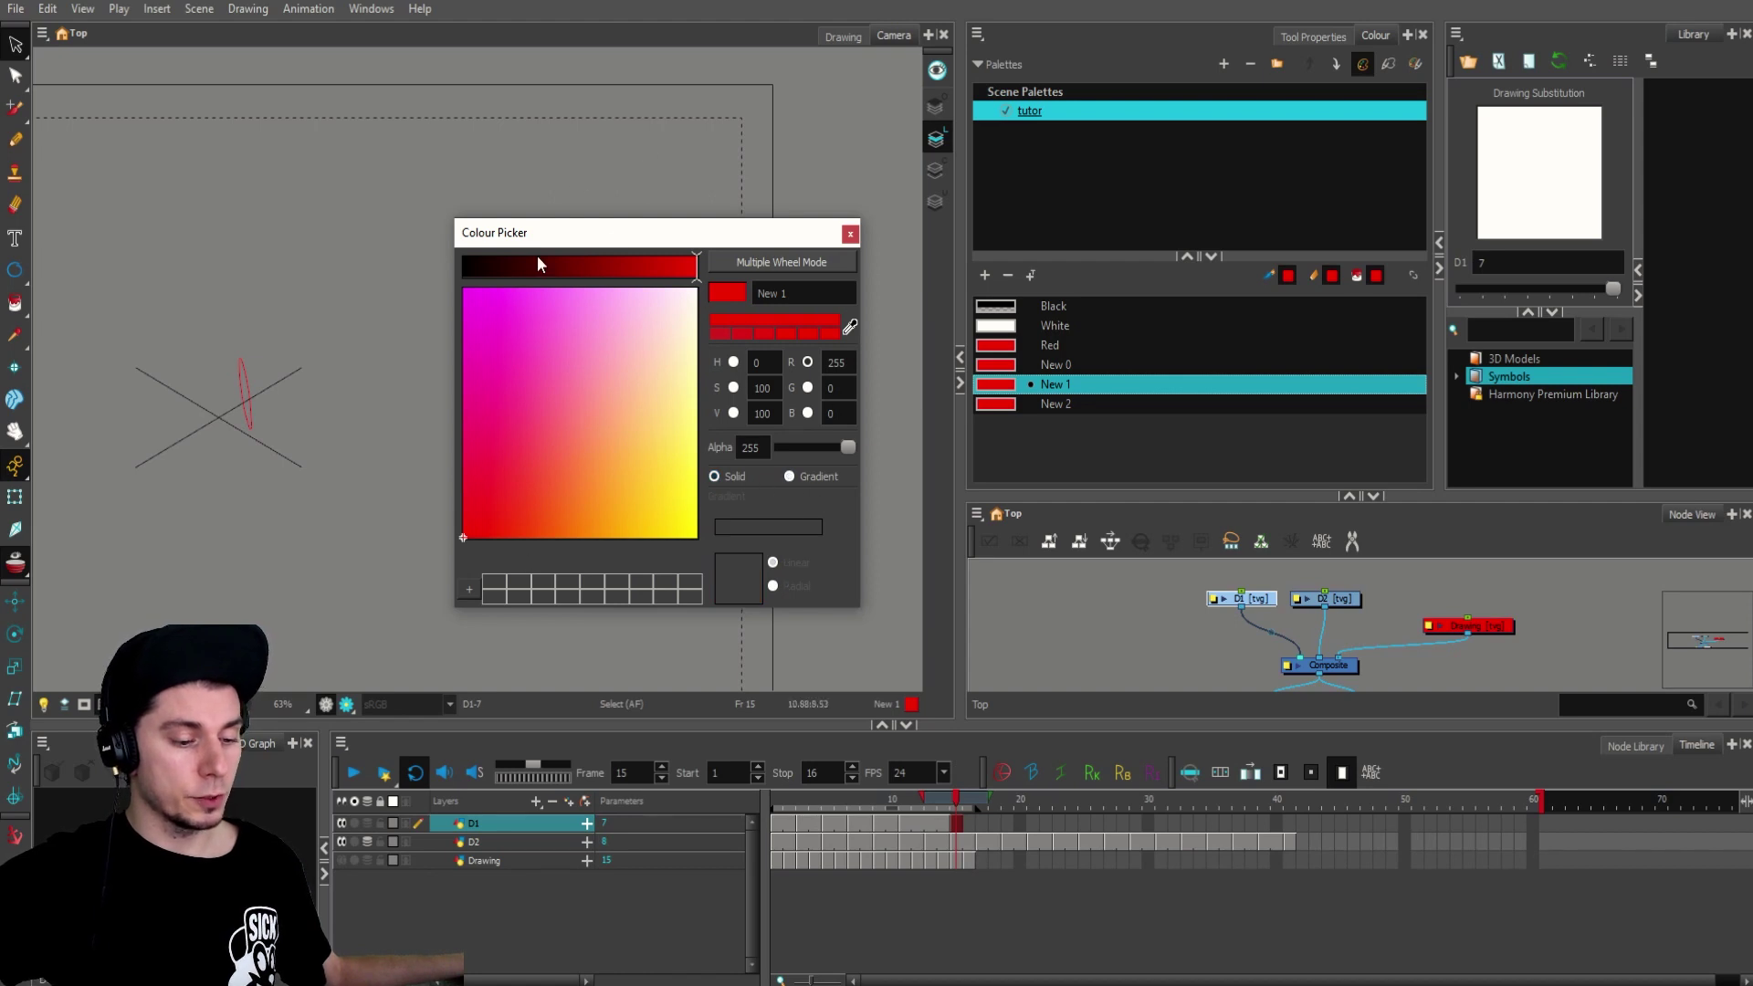
Step: Examine the Colour Picker's Multiple Wheel Mode, return to Single Wheel Mode, and close the picker
click(776, 263)
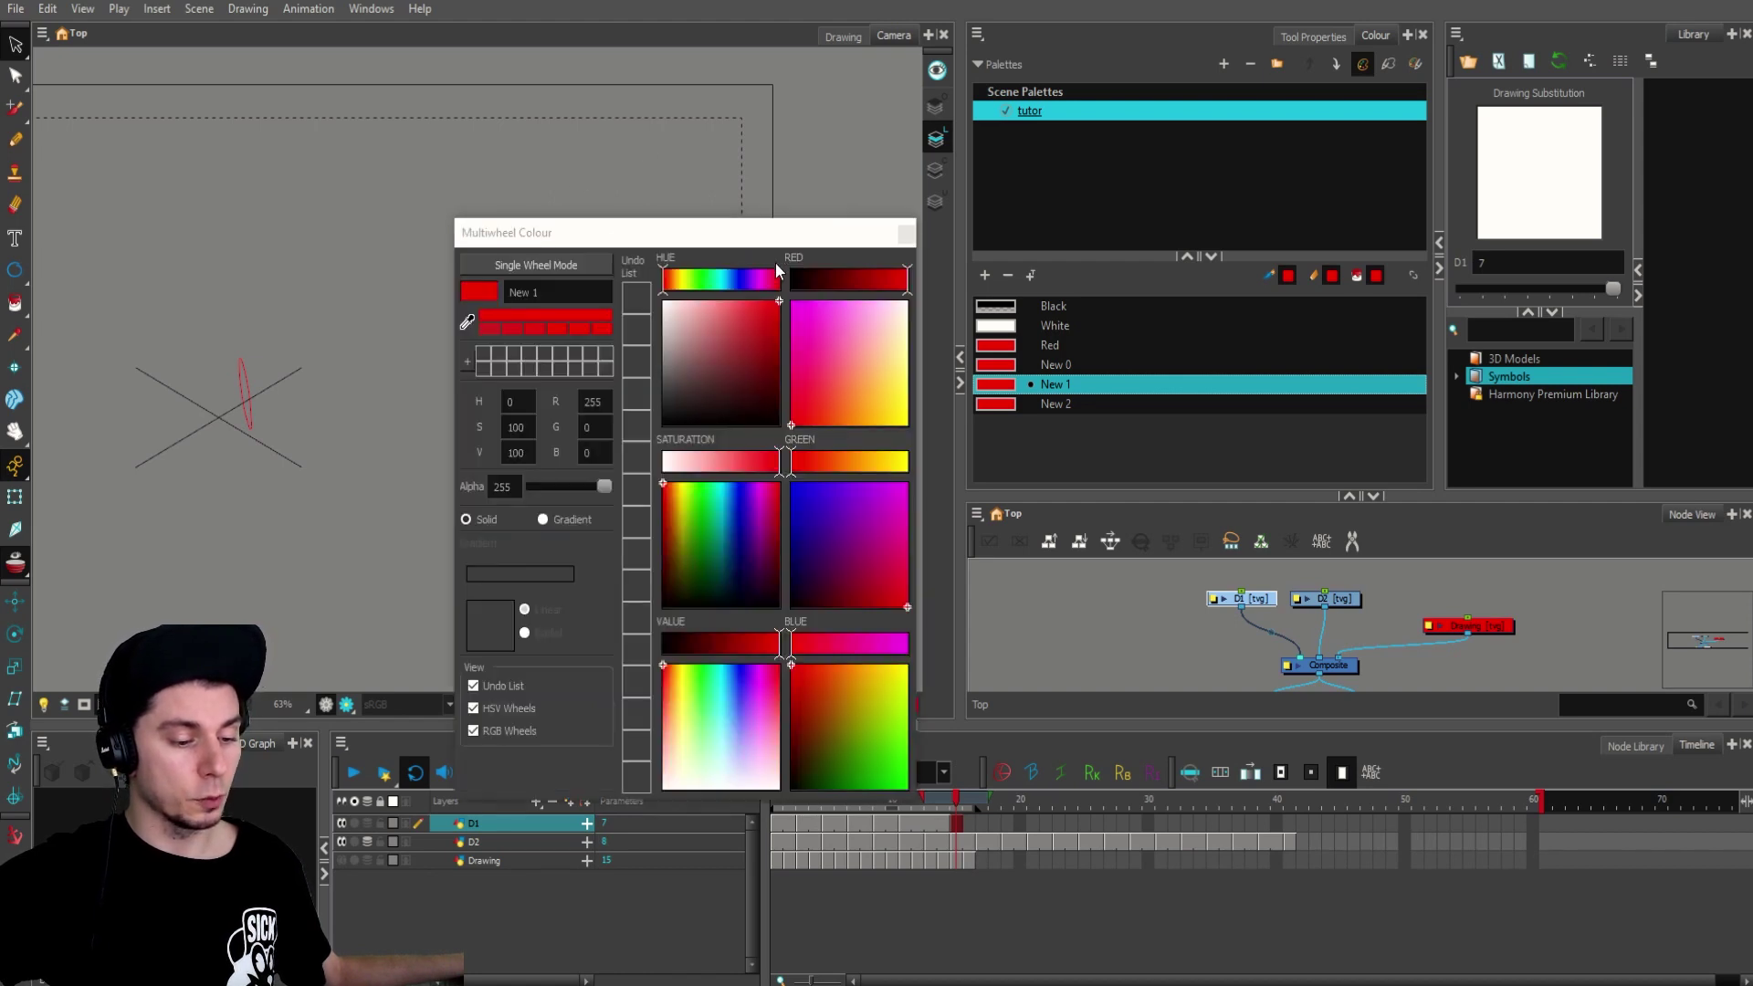
drag(765, 227, 782, 129)
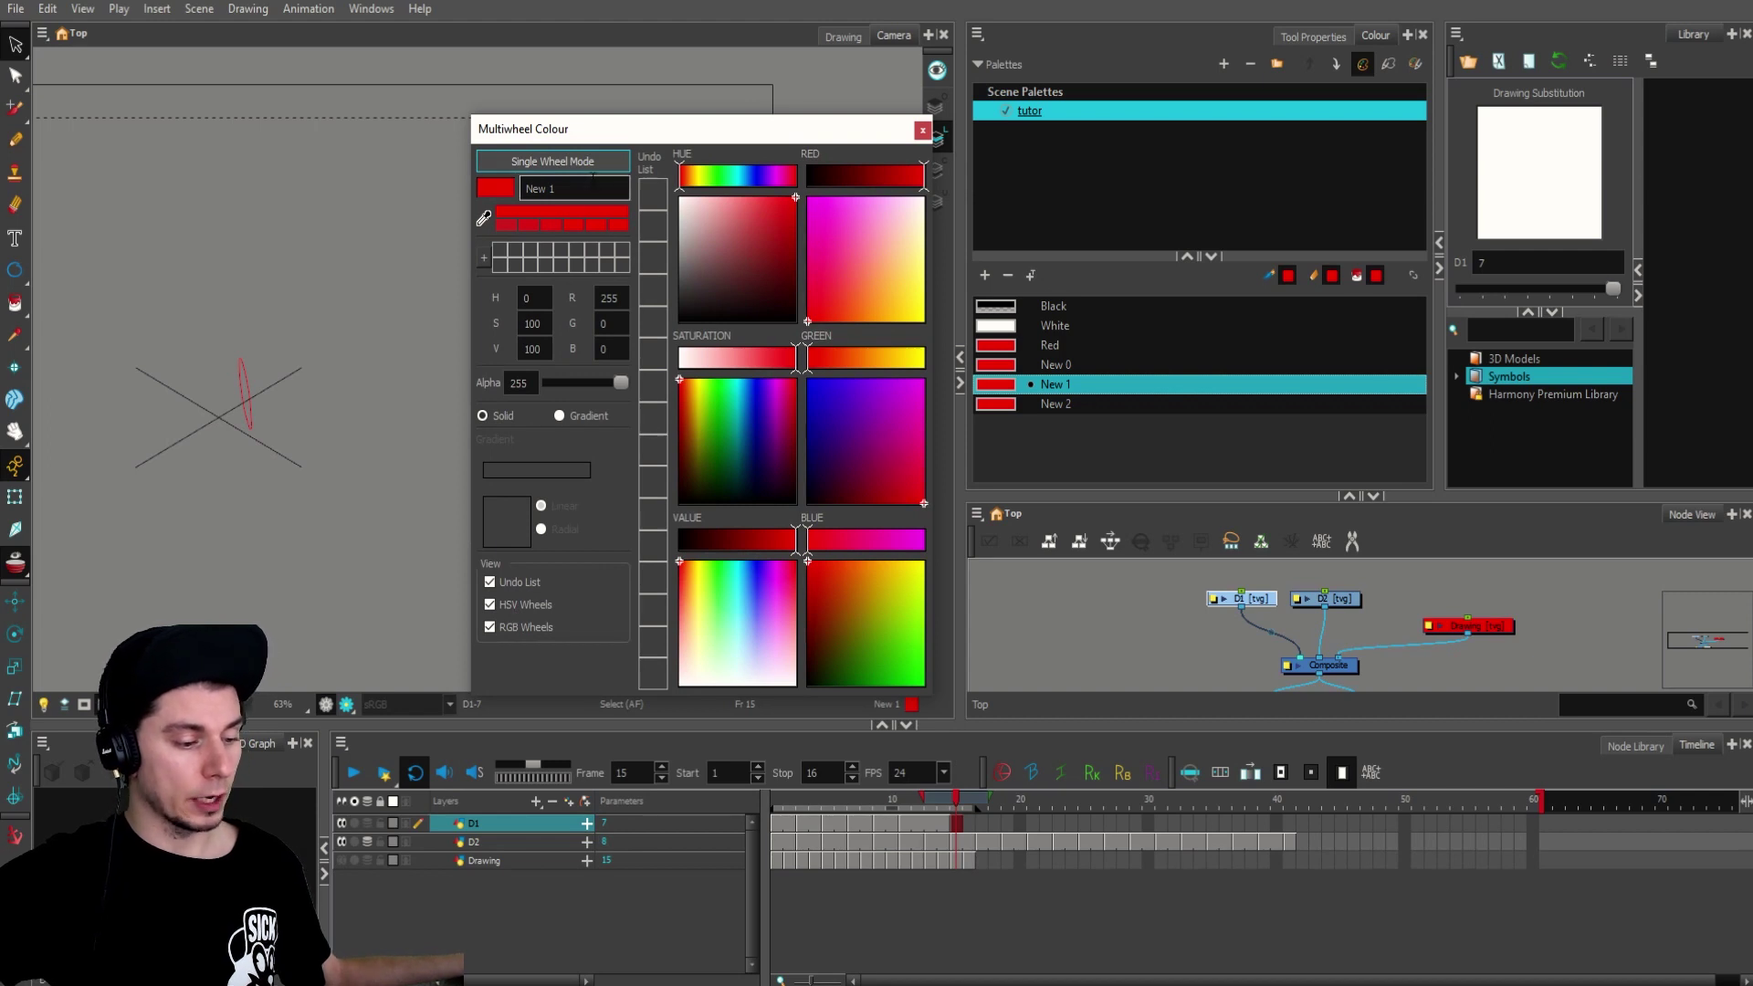
click(592, 162)
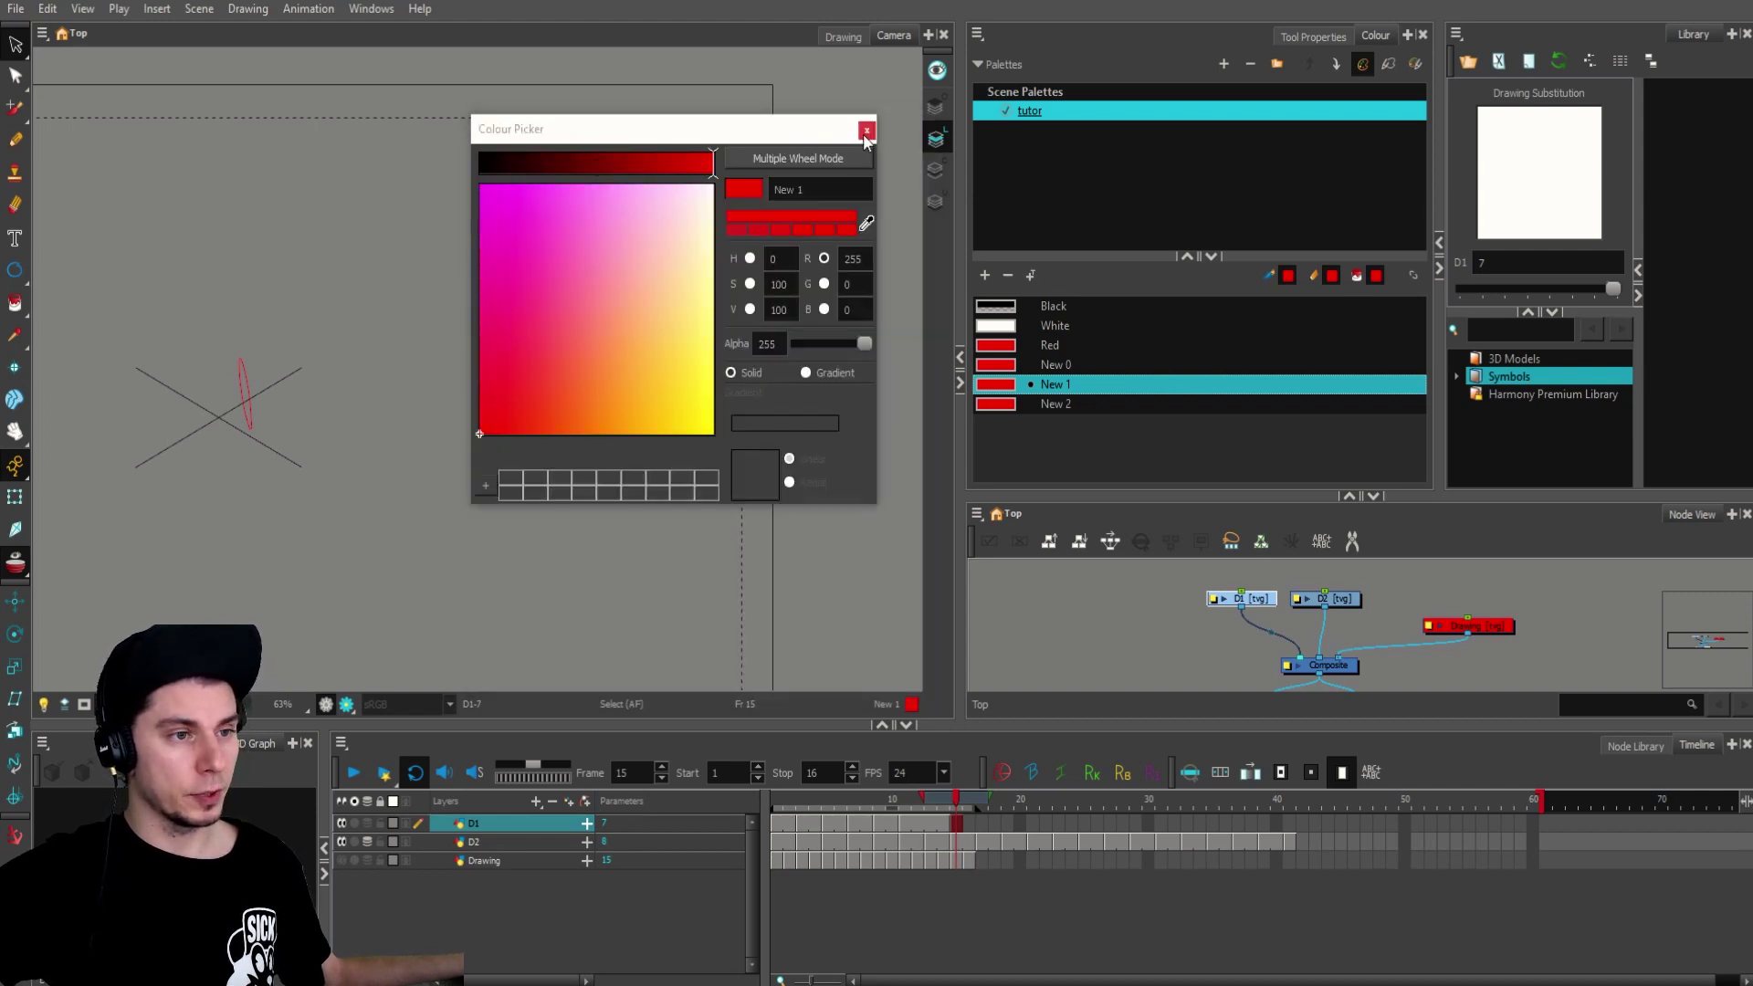
click(866, 132)
scroll(790, 372, down, 2)
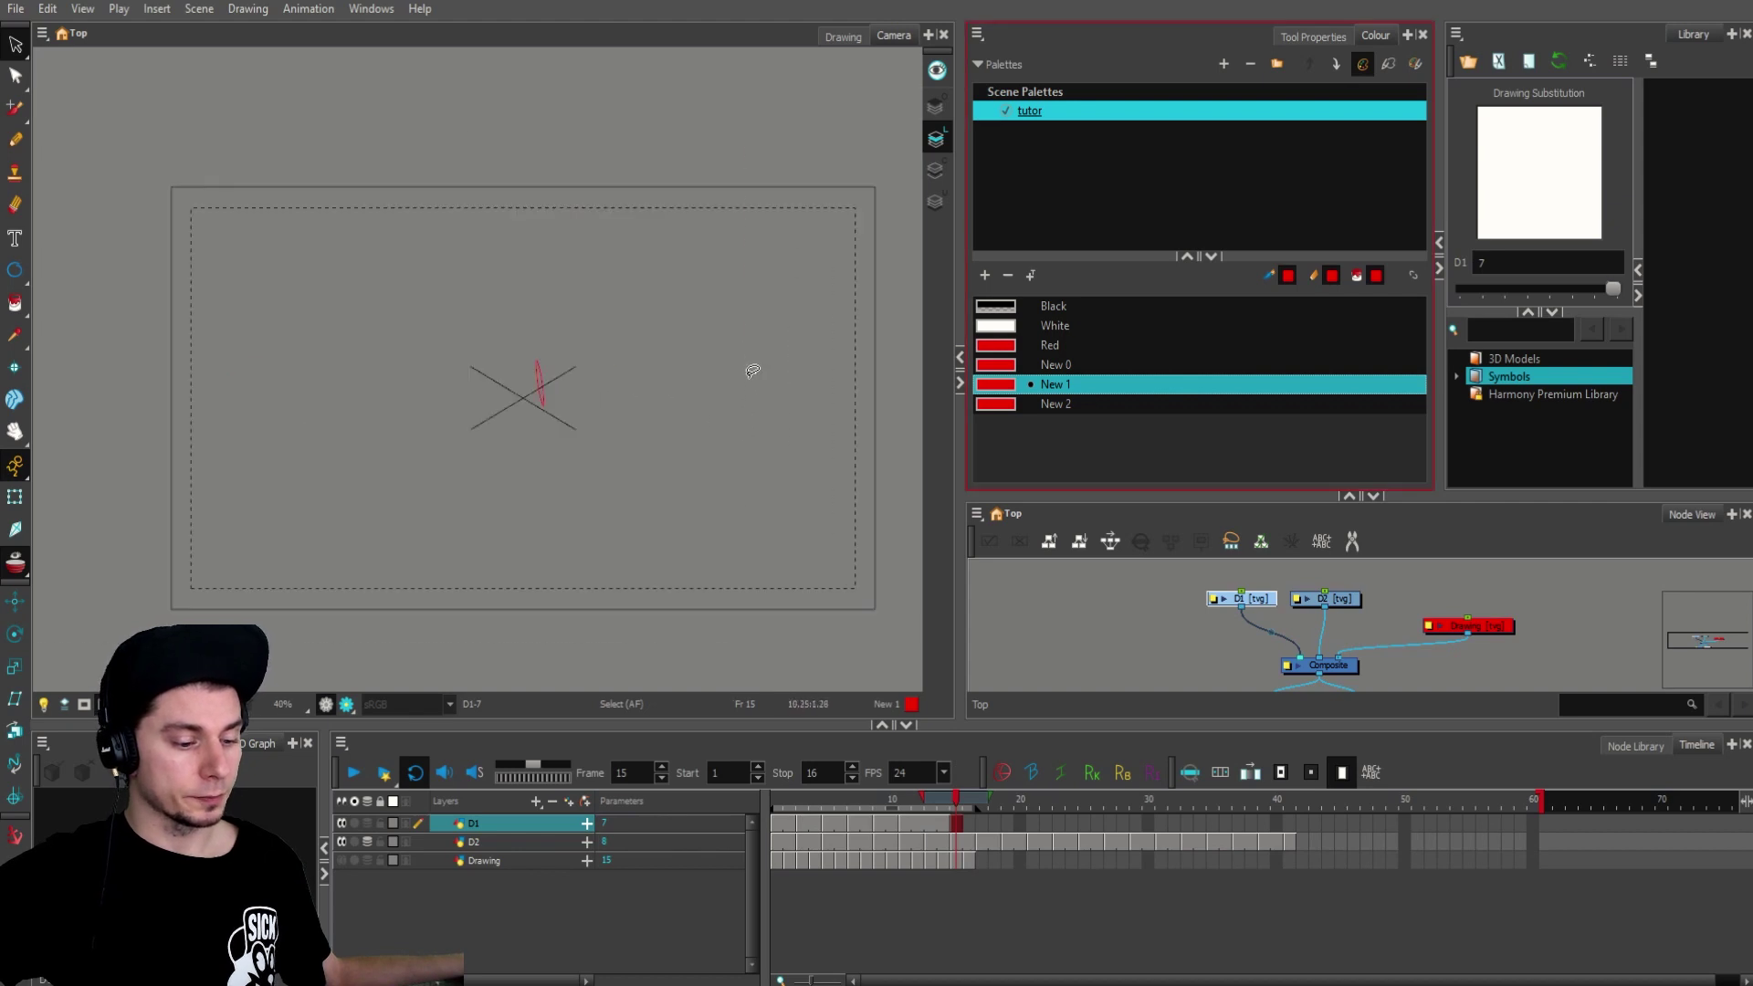
scroll(666, 399, down, 2)
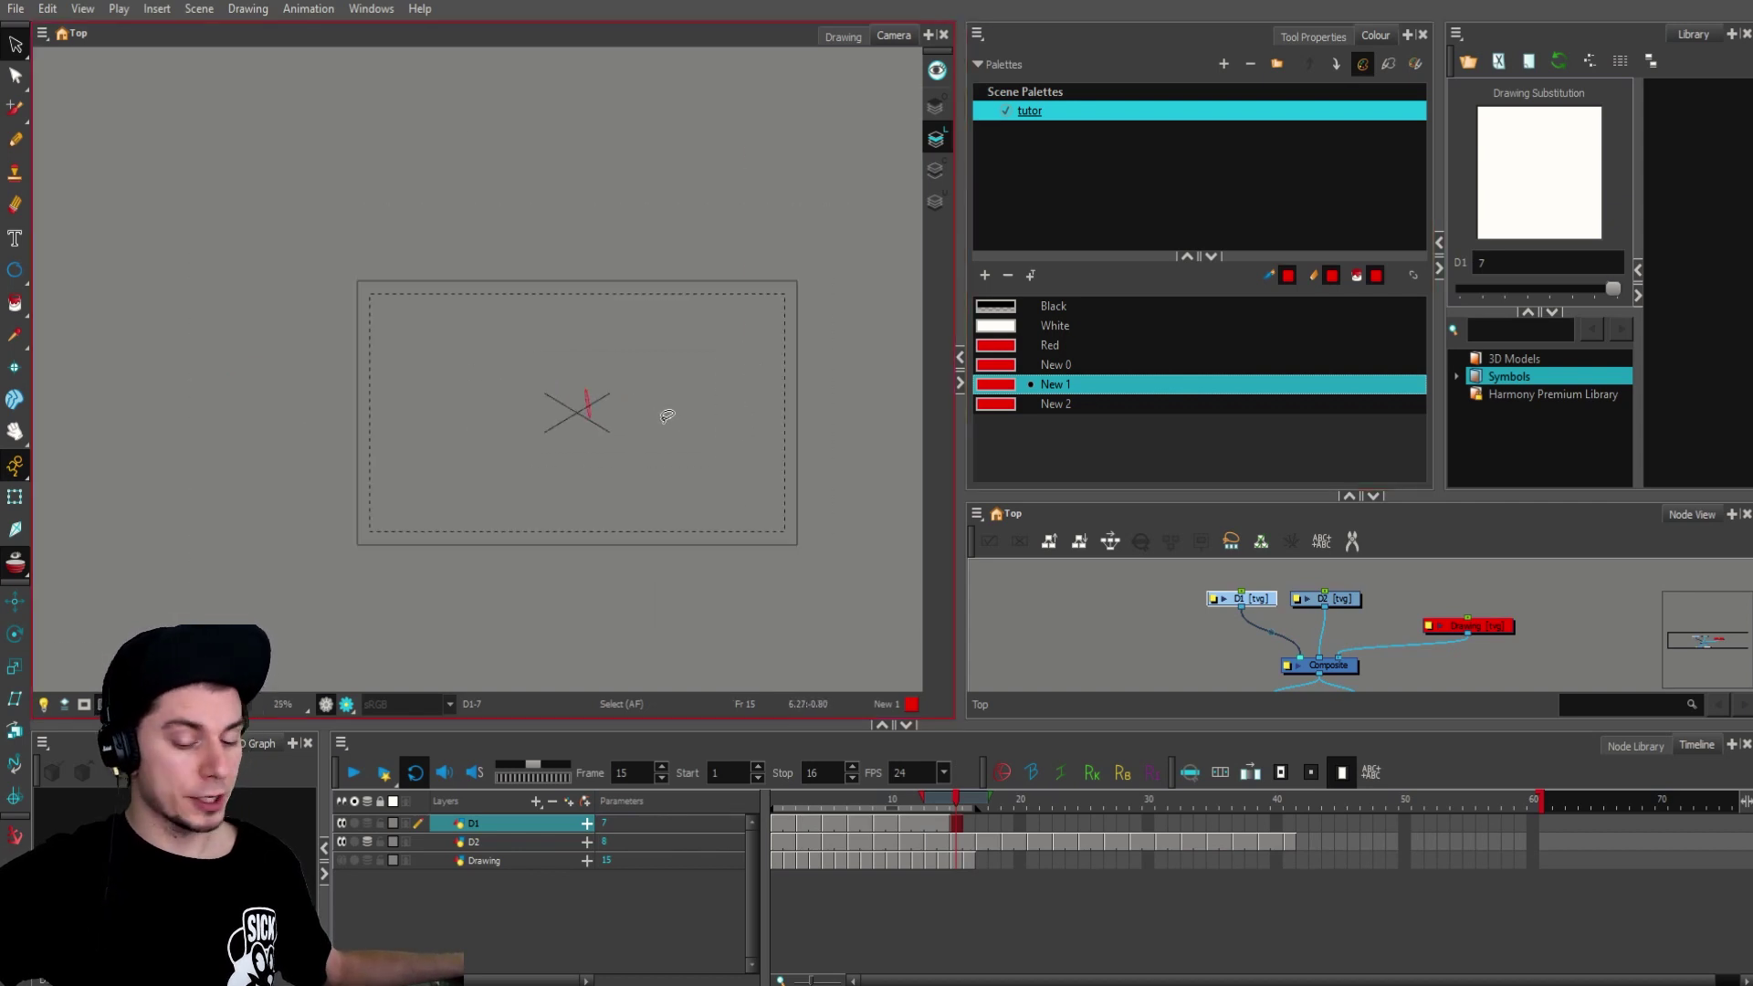
scroll(667, 416, down, 1)
scroll(704, 405, up, 1)
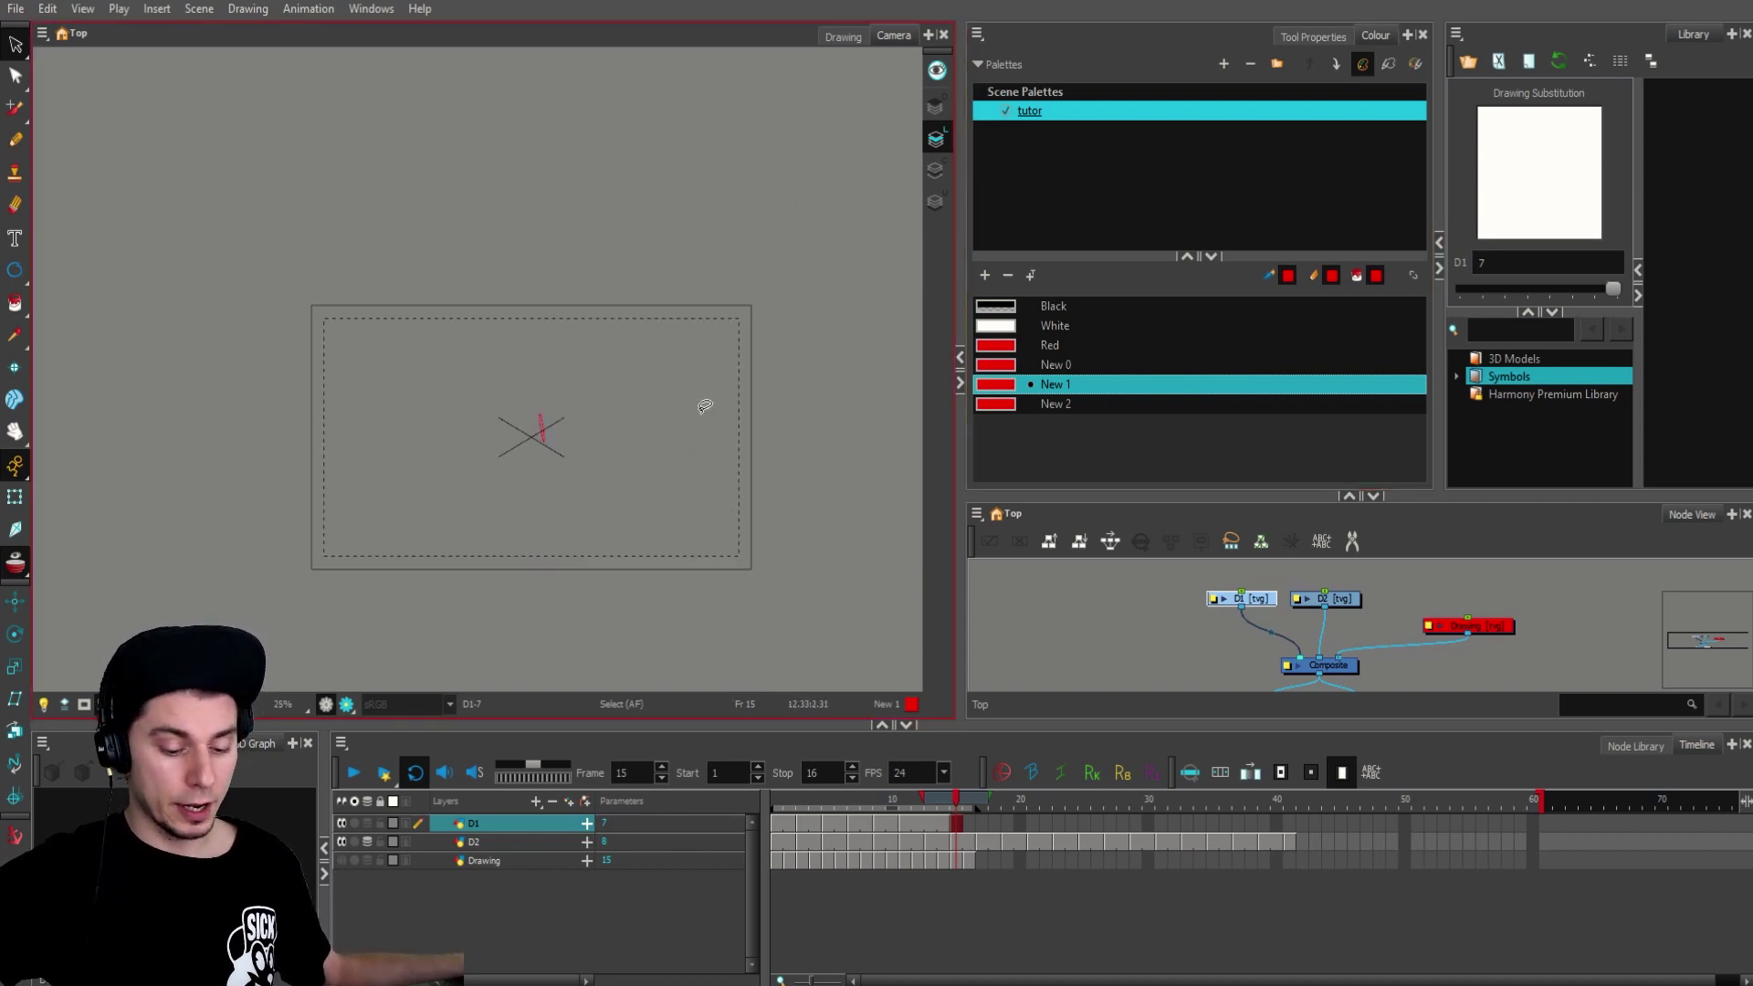